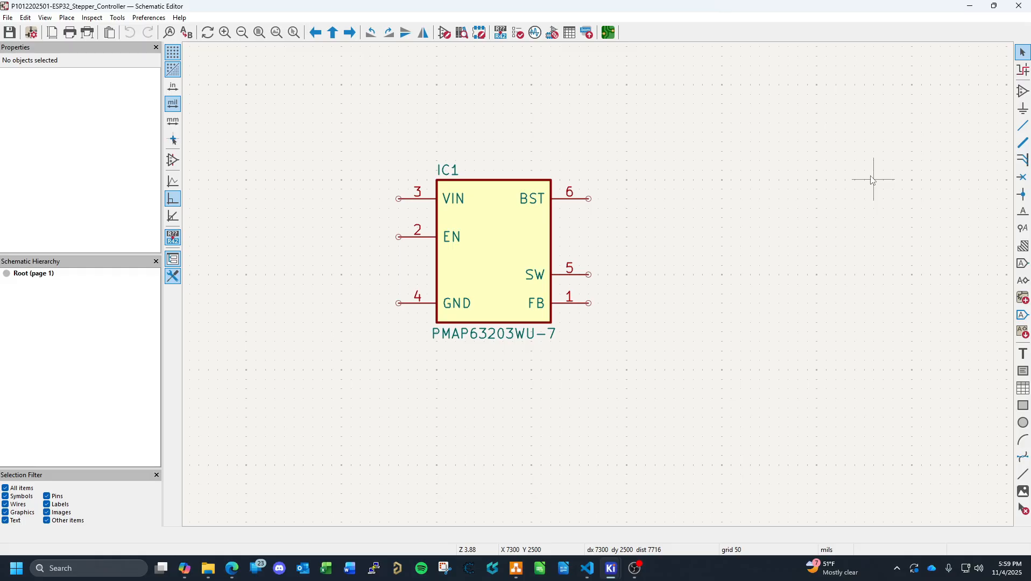
pyautogui.click(1023, 109)
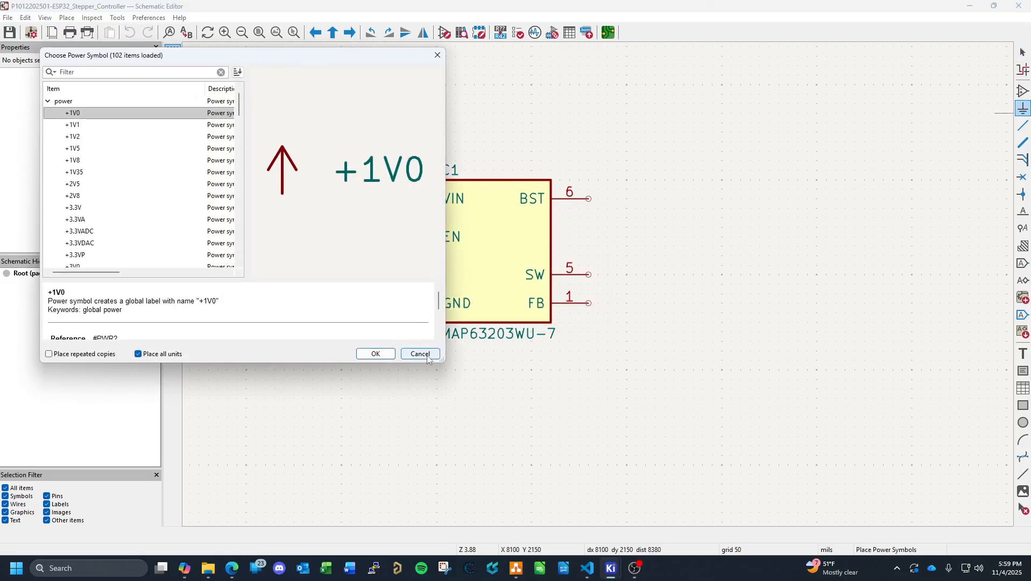
pyautogui.click(427, 353)
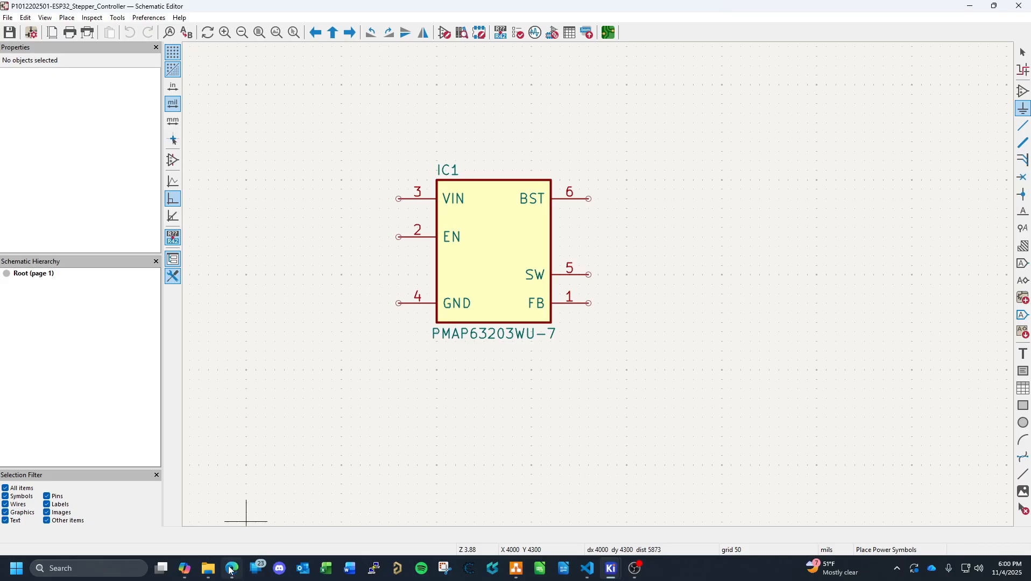
pyautogui.moveTo(232, 574)
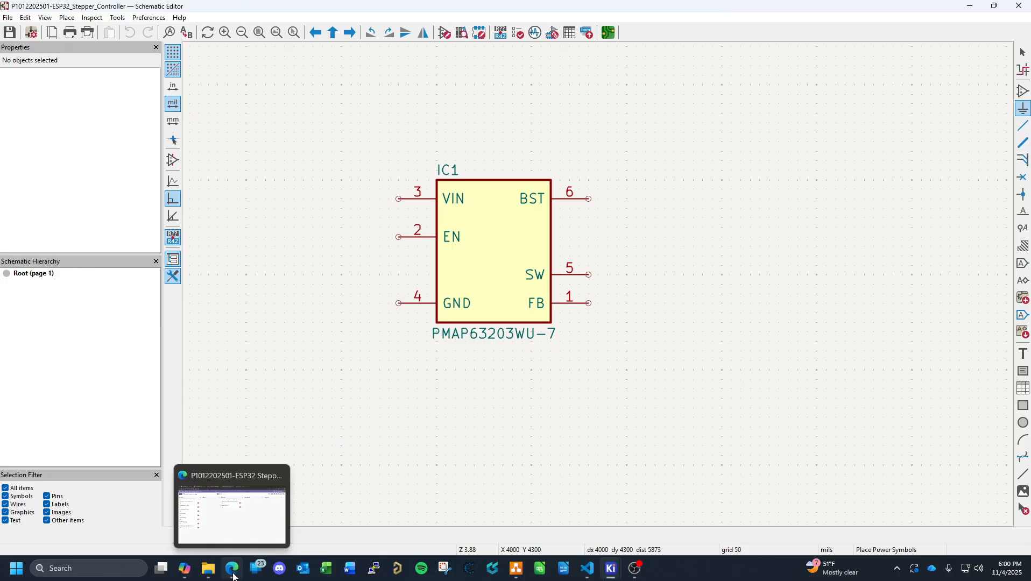
pyautogui.click(233, 570)
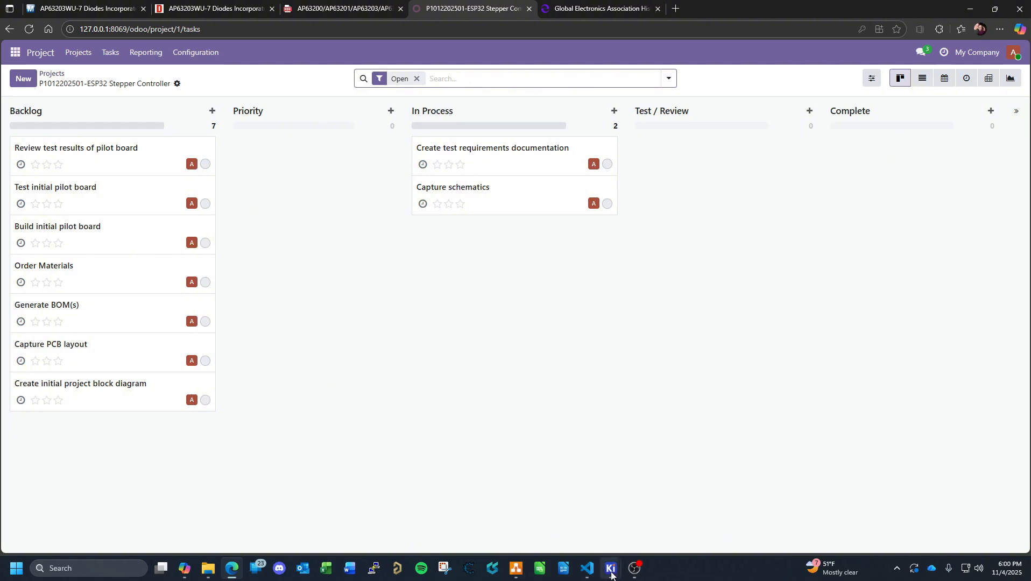
pyautogui.moveTo(611, 568)
pyautogui.click(566, 509)
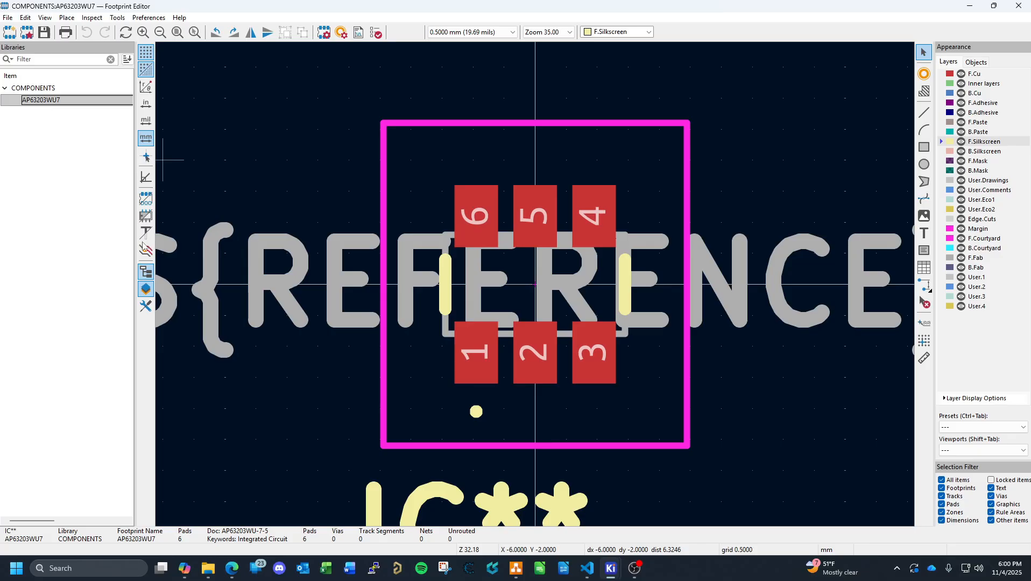
# Switch to the browser and review the AP63203WU-7 description and specifications on its Mouser product page.
pyautogui.click(235, 567)
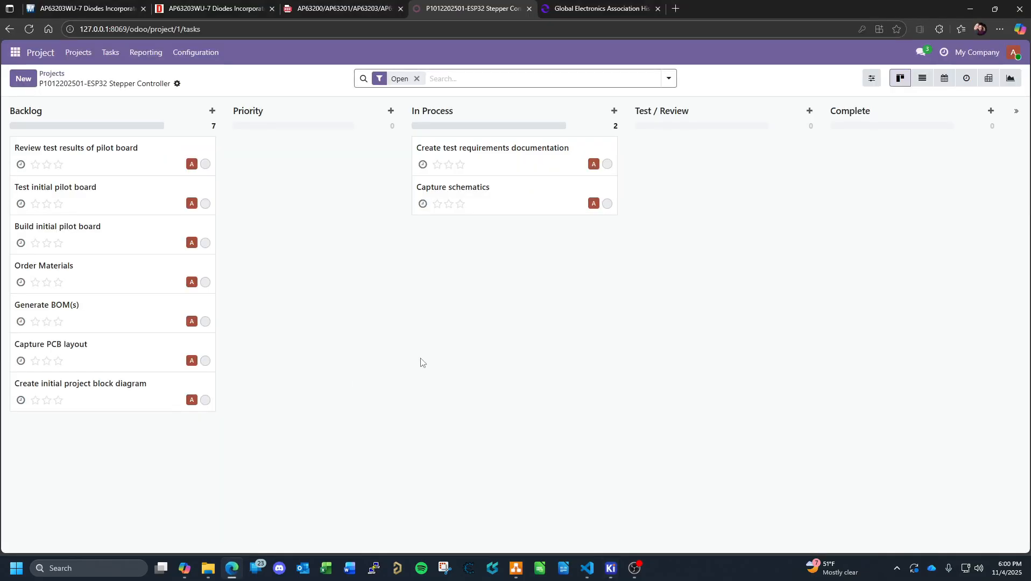
pyautogui.click(114, 8)
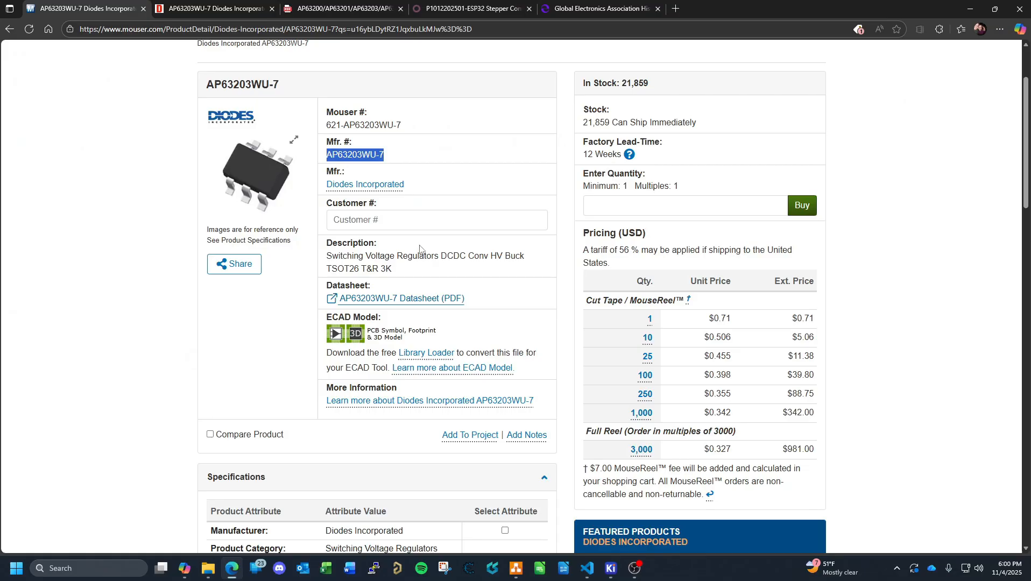
pyautogui.scroll(-7, 358, 187)
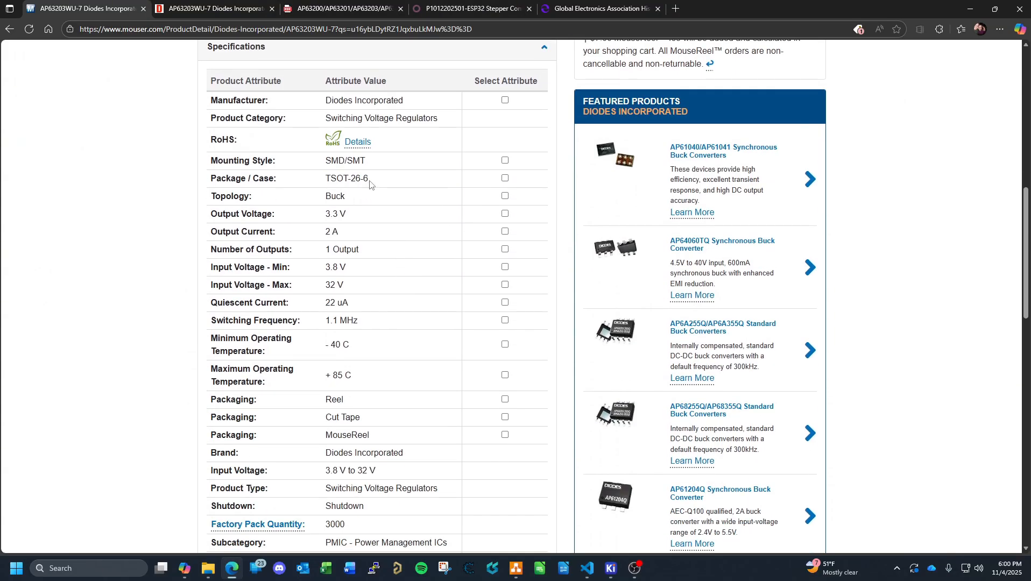
pyautogui.scroll(4, 386, 199)
pyautogui.scroll(-3, 389, 239)
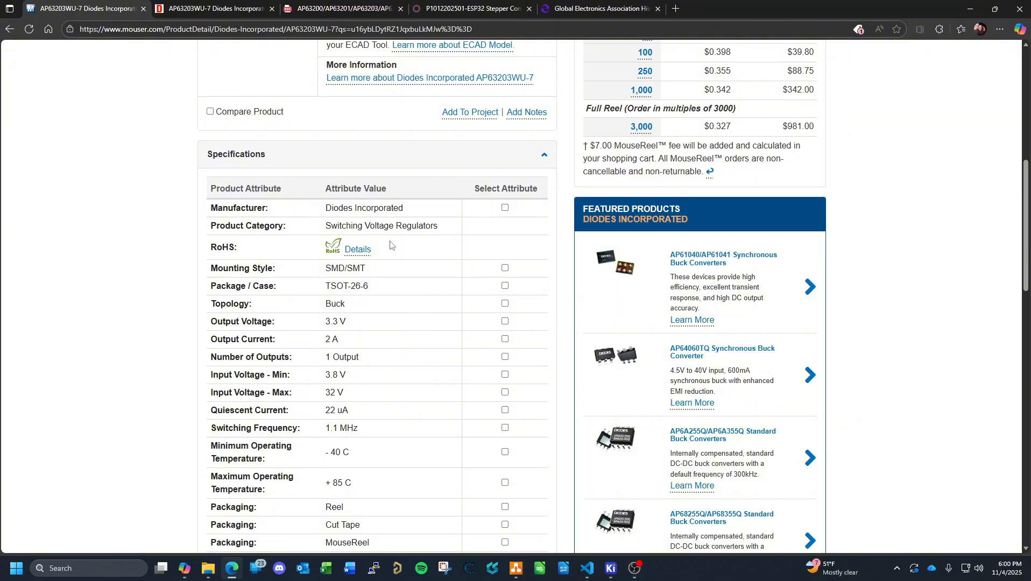
pyautogui.scroll(5, 372, 269)
pyautogui.scroll(-3, 362, 296)
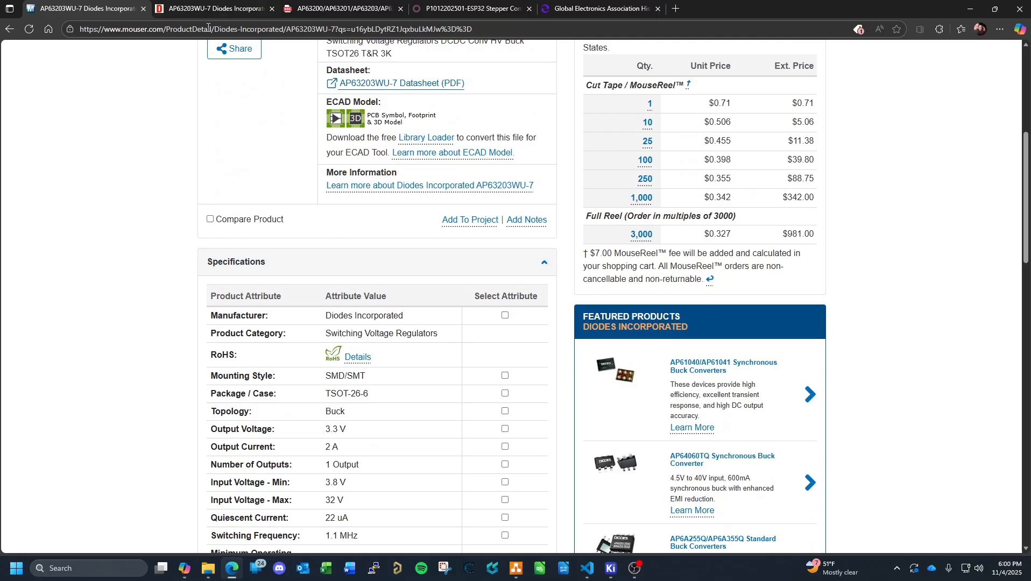
# Look over the first page of the AP63200/AP63201/AP63203/AP63205 datasheet and the Global Electronics Association history page.
pyautogui.click(349, 9)
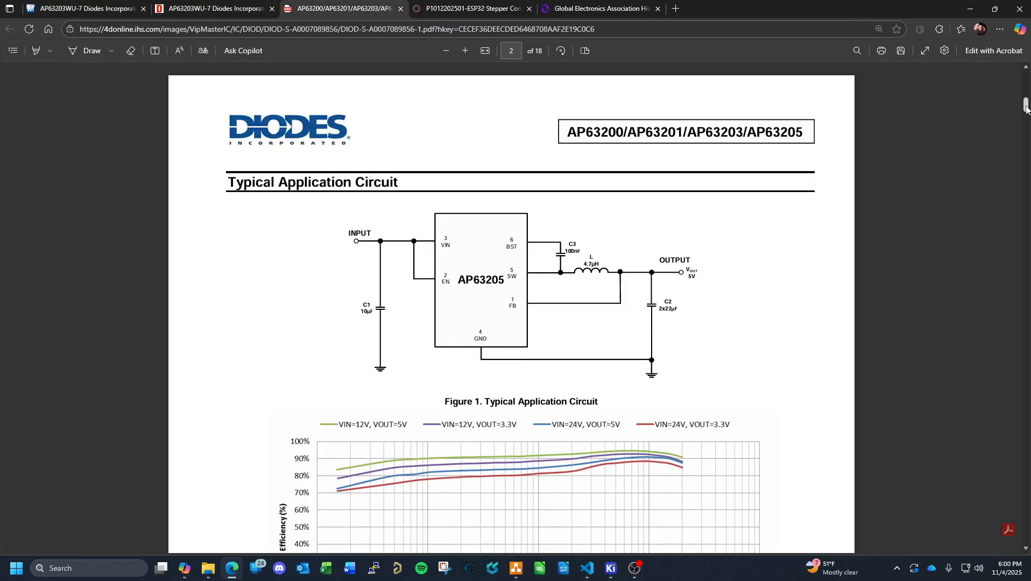
pyautogui.moveTo(1025, 104); pyautogui.dragTo(1023, 75)
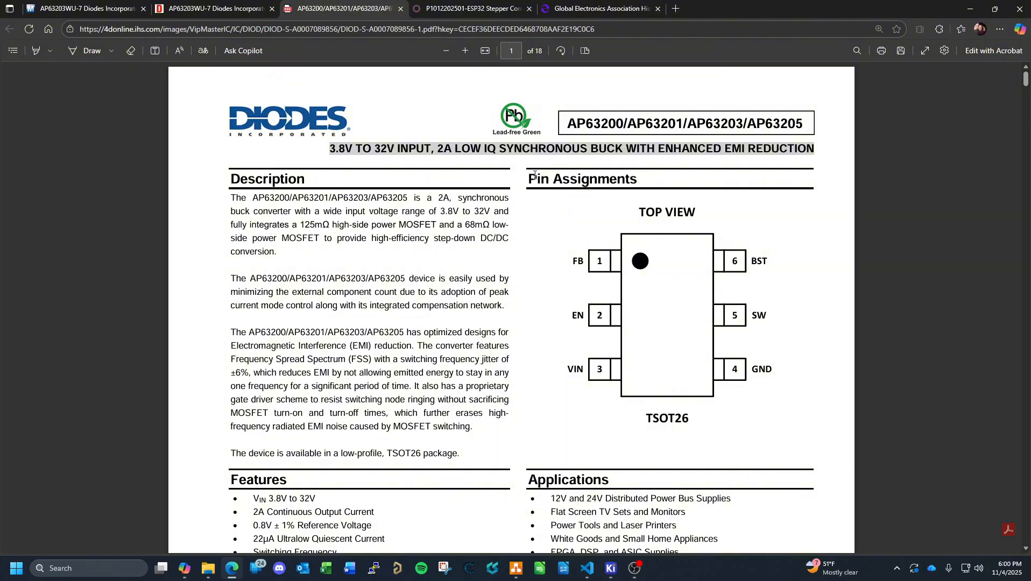
pyautogui.click(617, 9)
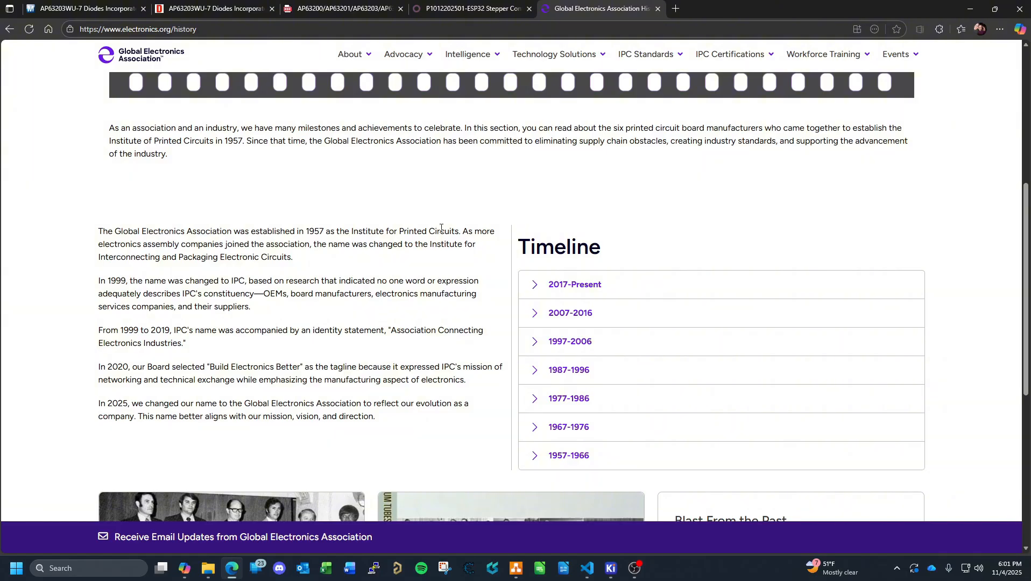
# Return to the Mouser product page and highlight the regulator's package / case value, TSOT-26-6.
pyautogui.click(121, 9)
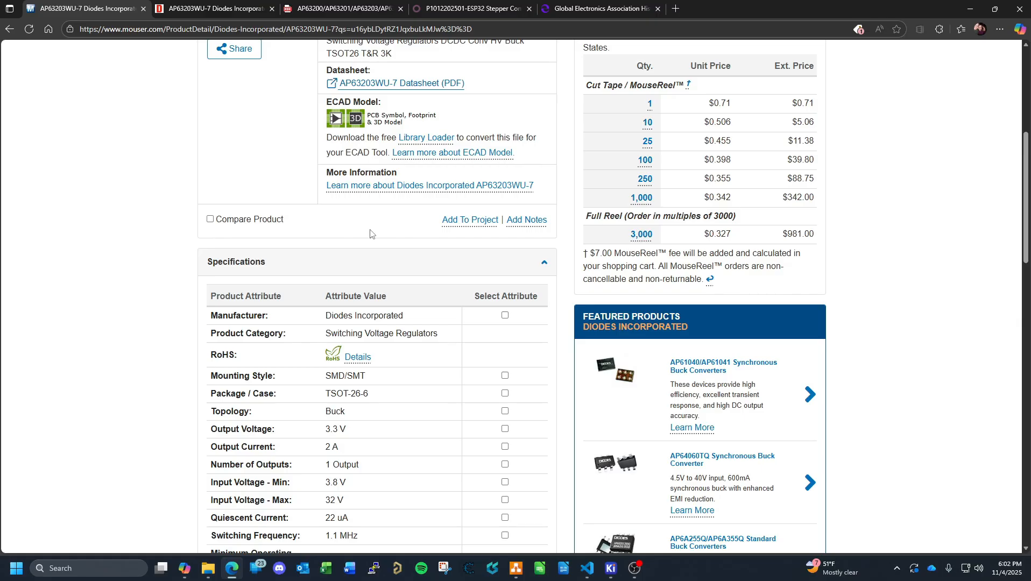
pyautogui.scroll(6, 319, 169)
pyautogui.scroll(-8, 323, 173)
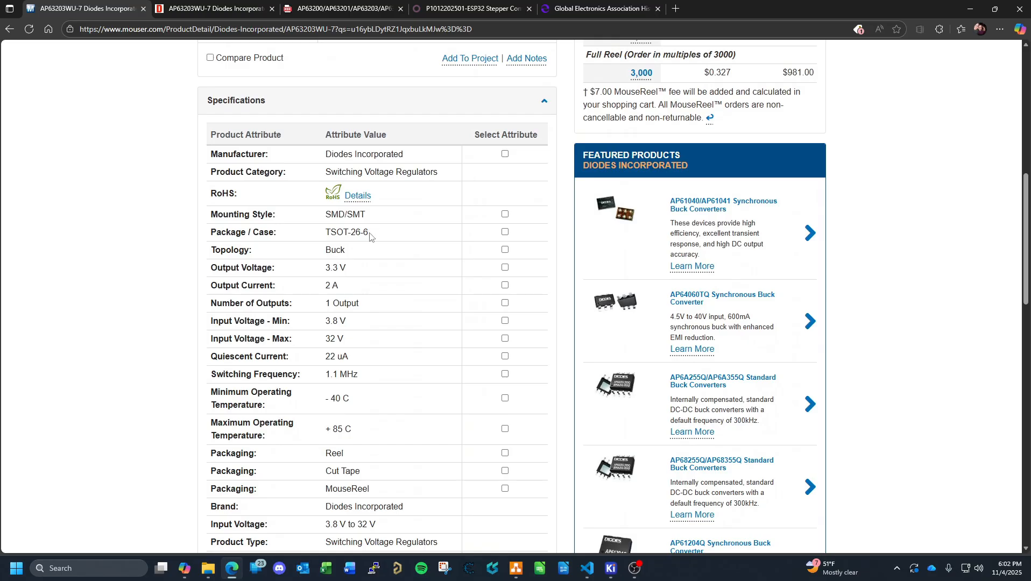
pyautogui.moveTo(370, 233); pyautogui.dragTo(325, 233)
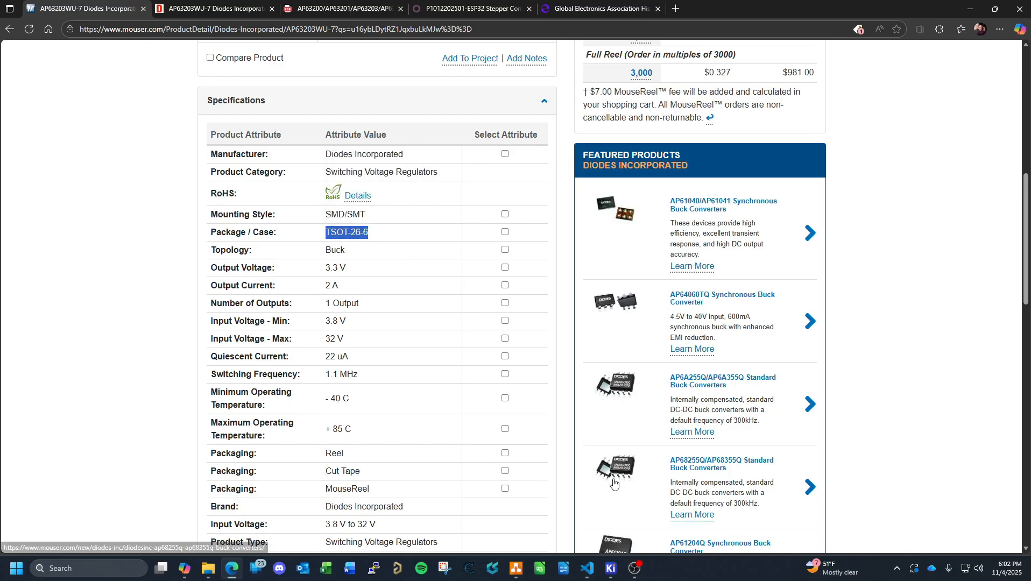
# Switch to the KiCad Footprint Editor and rename the AP63203WU7 footprint in the COMPONENTS library as TSOT-26-6.
pyautogui.moveTo(611, 570)
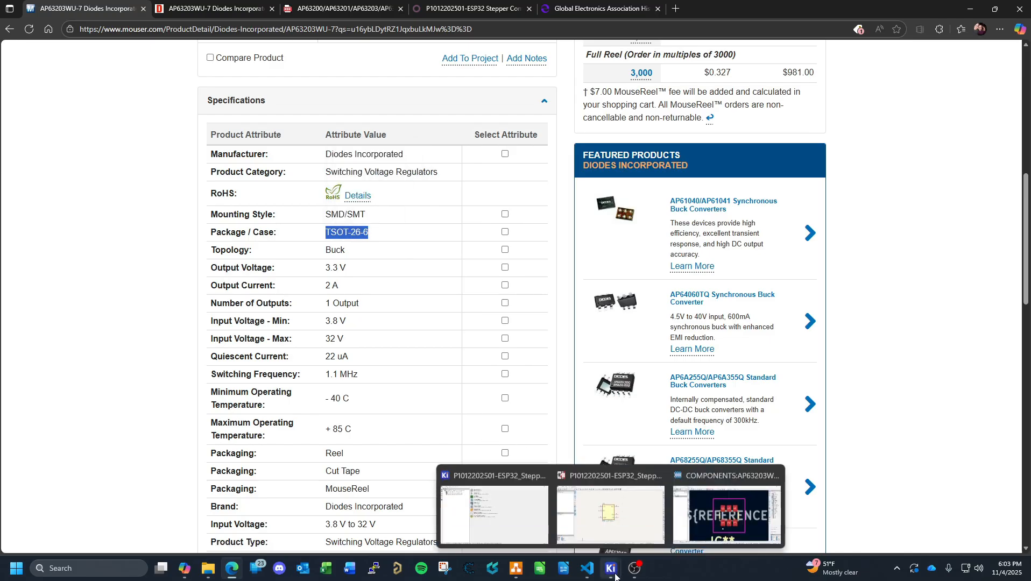
pyautogui.click(724, 478)
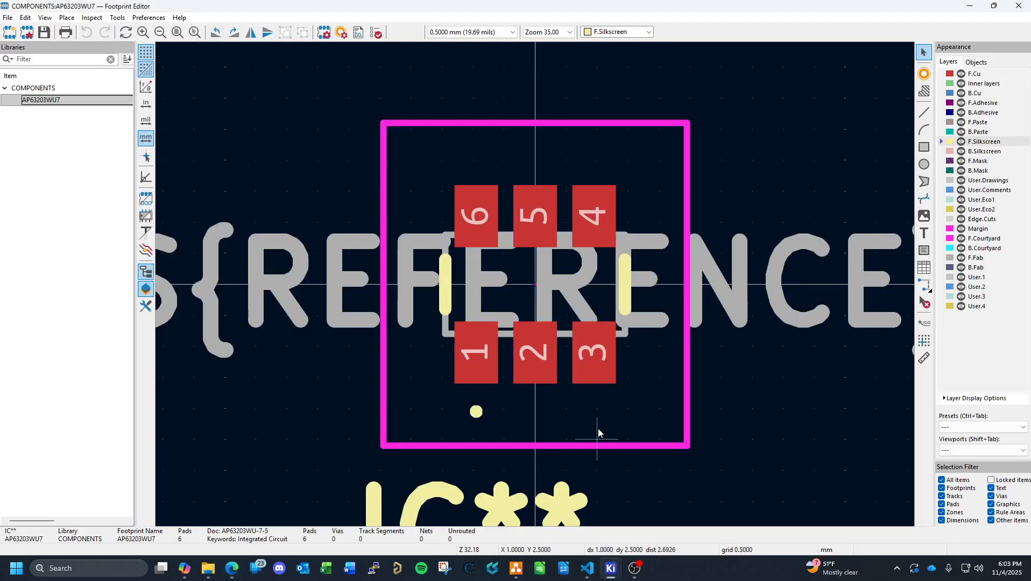
pyautogui.click(49, 101)
pyautogui.rightClick(48, 101)
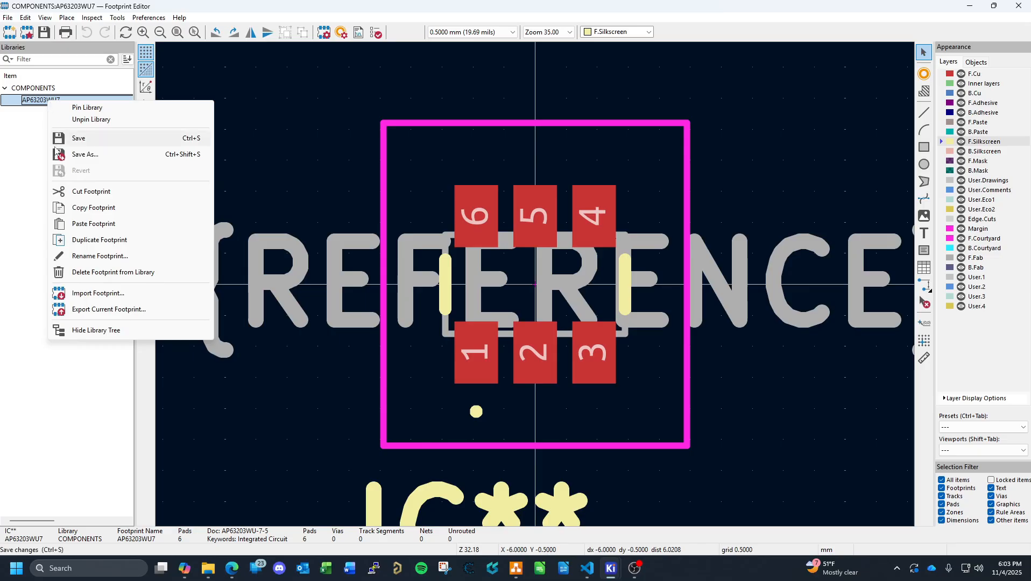
pyautogui.click(113, 258)
pyautogui.write('TSOT-26-6')
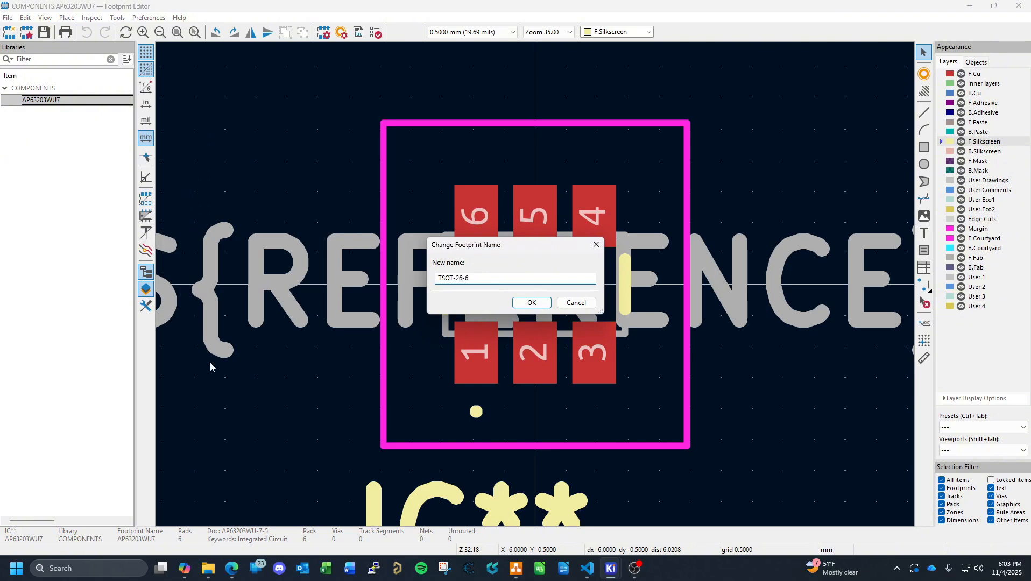
pyautogui.click(232, 568)
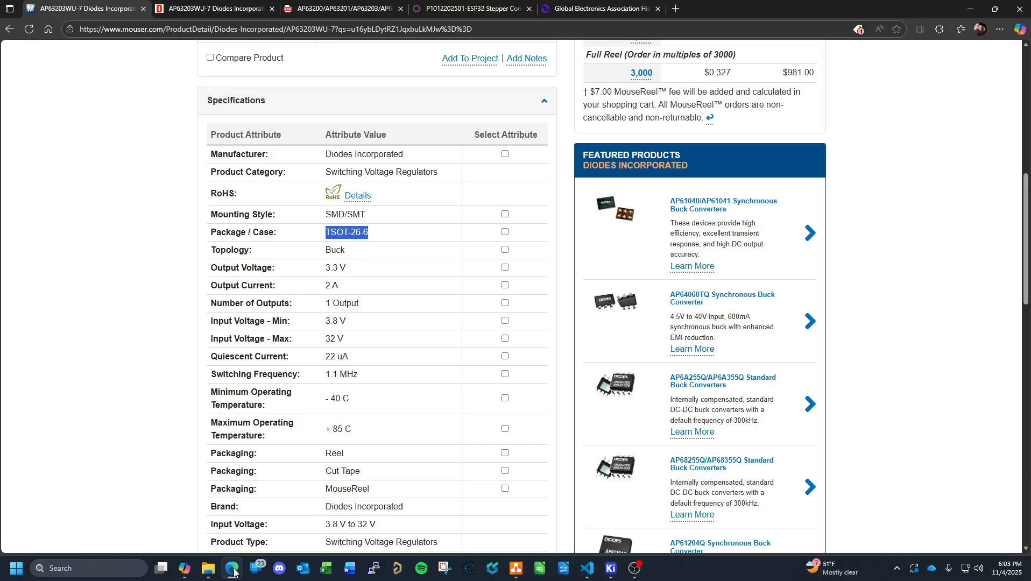
pyautogui.moveTo(610, 568)
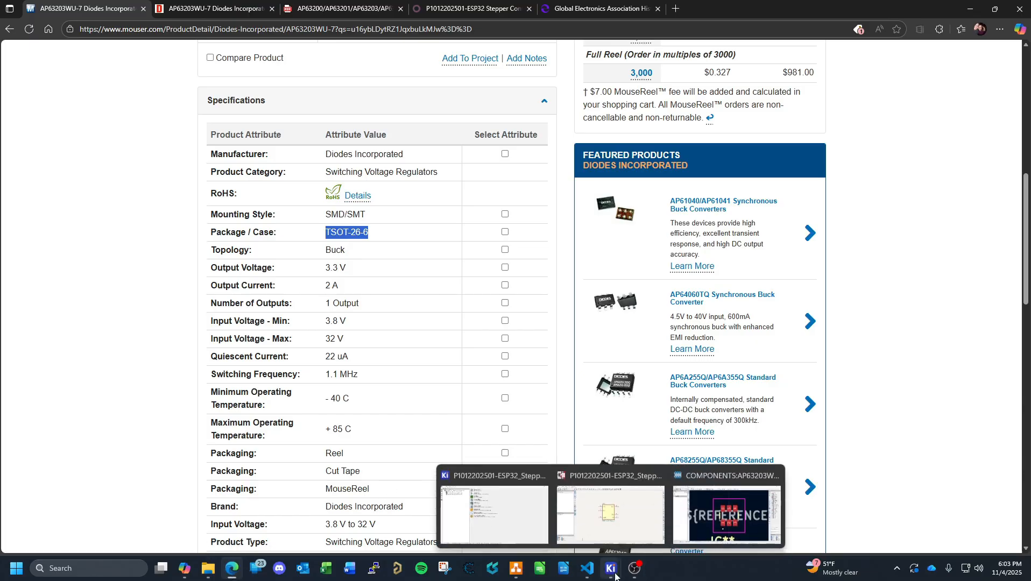
pyautogui.click(707, 482)
pyautogui.click(532, 304)
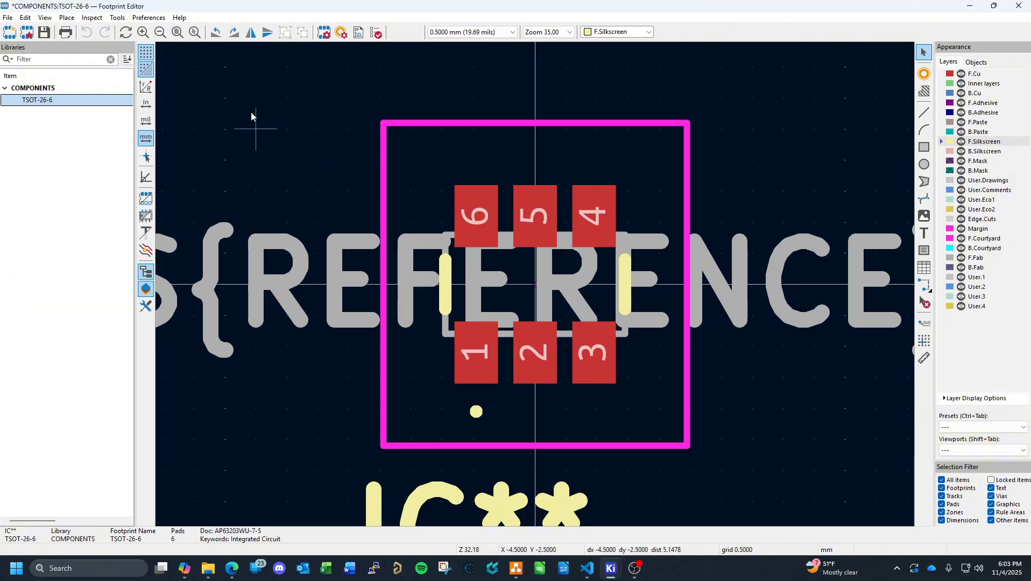
# Inspect the TSOT-26-6 footprint in the 3D Viewer and close the viewer.
pyautogui.click(46, 18)
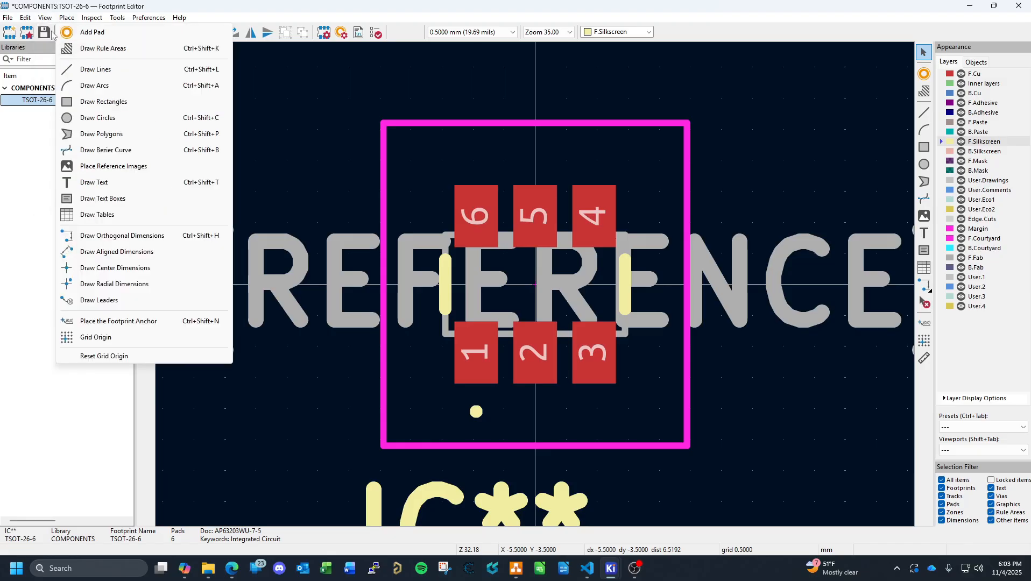
pyautogui.click(69, 65)
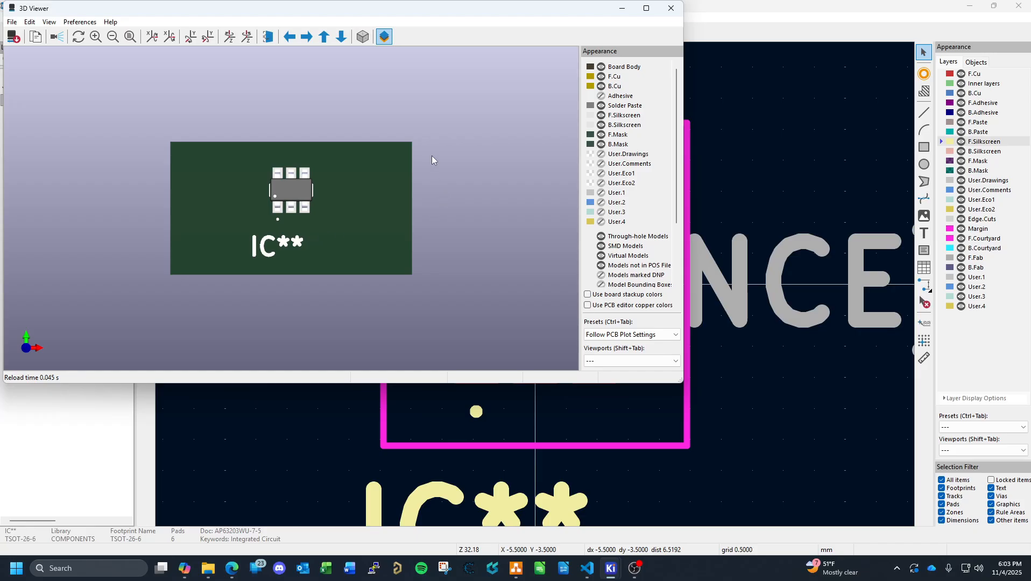
pyautogui.click(671, 8)
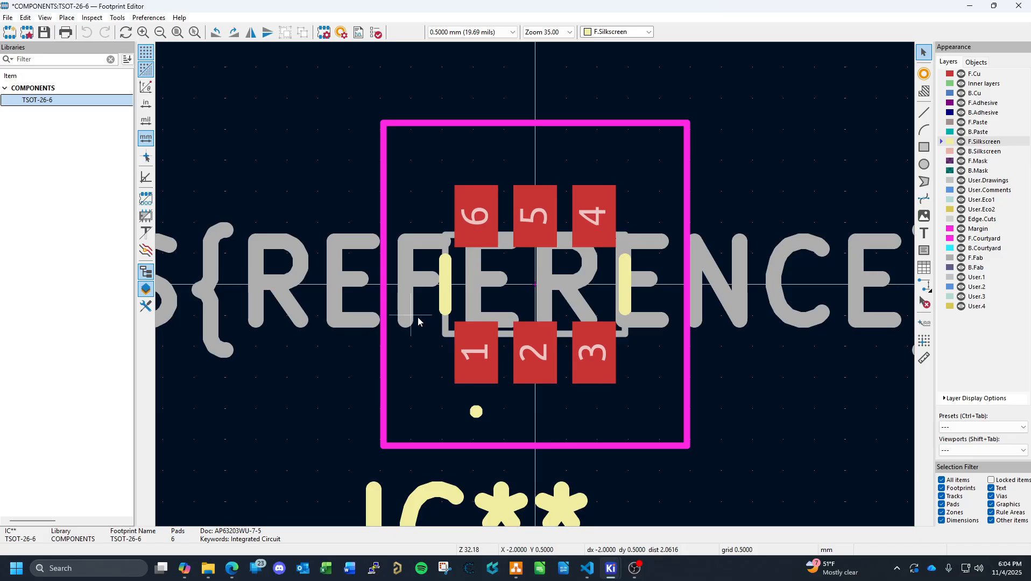
# Launch the Symbol Editor from the KiCad project window and open the PMAP63203WU-7 symbol from the COMPONENTS library.
pyautogui.moveTo(613, 568)
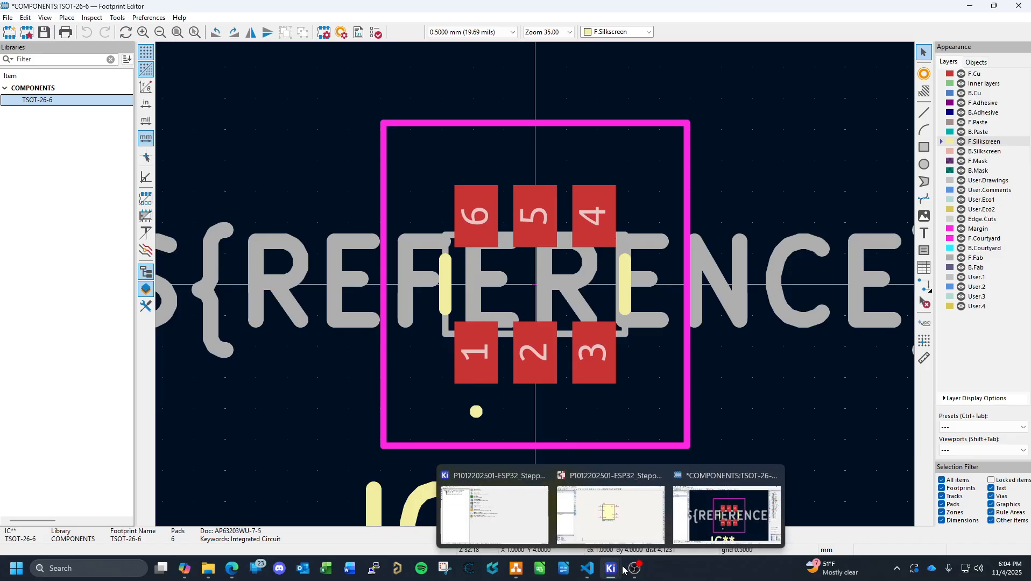
pyautogui.click(494, 511)
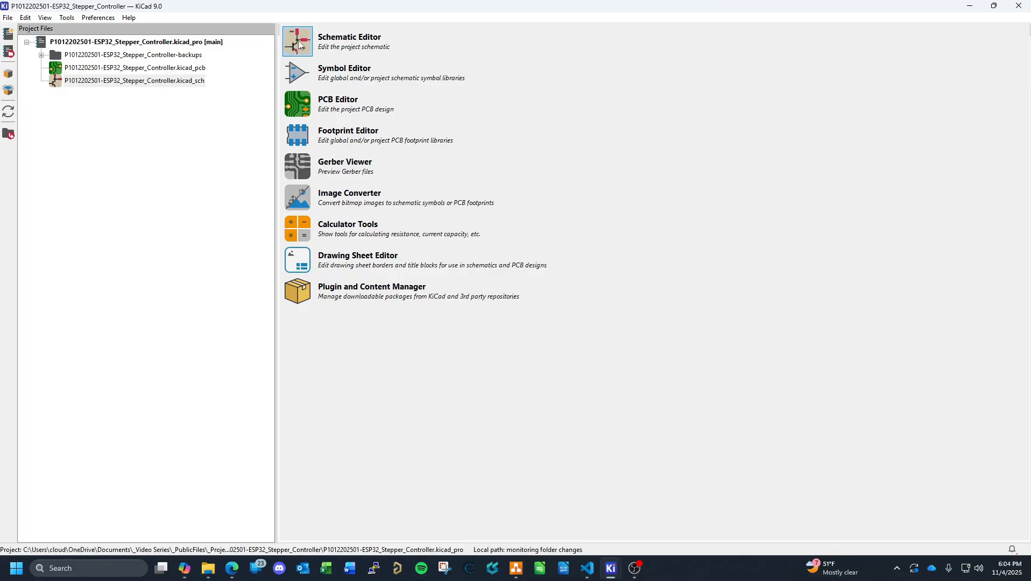
pyautogui.click(301, 75)
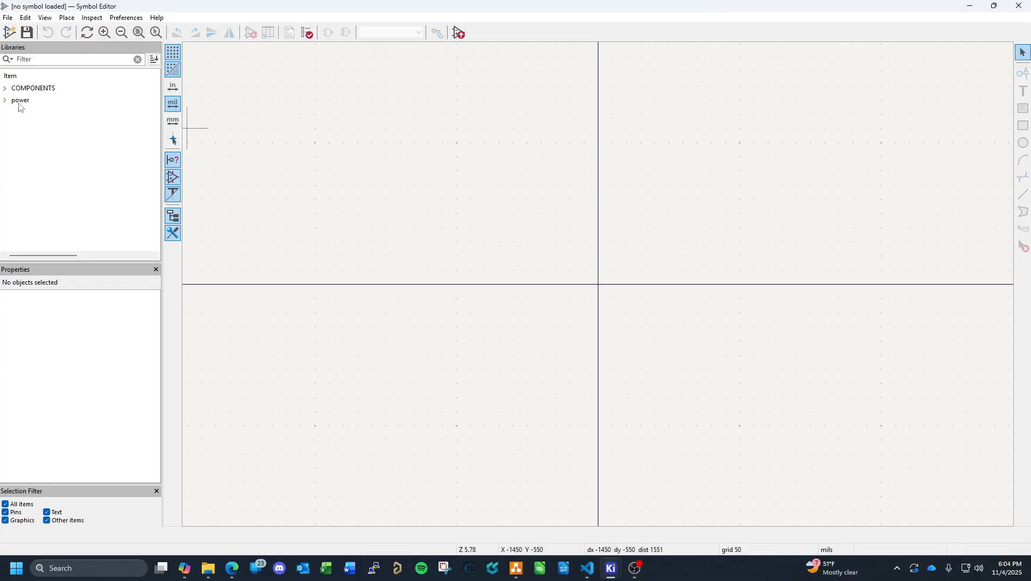
pyautogui.click(5, 89)
pyautogui.click(57, 116)
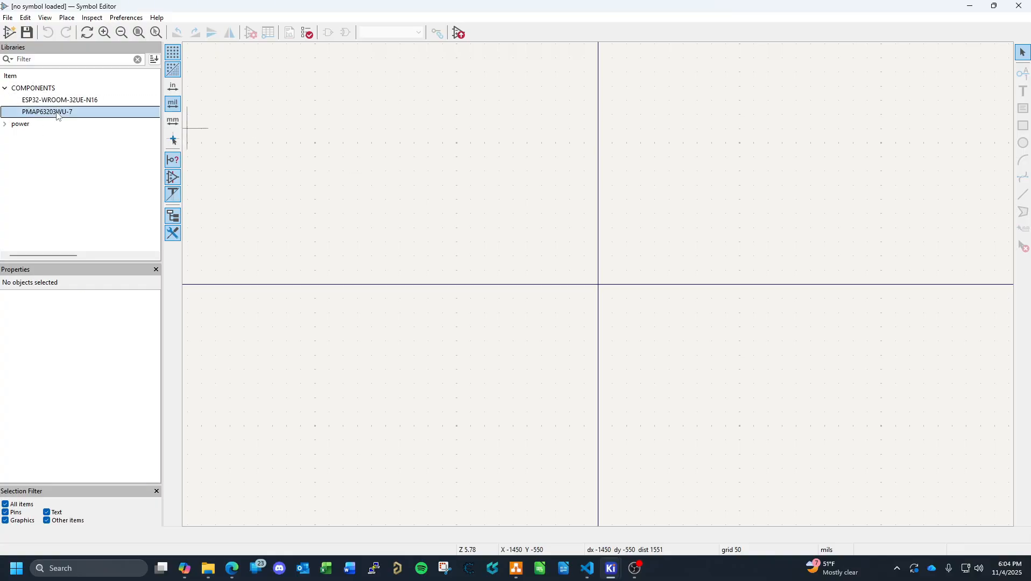
pyautogui.doubleClick(56, 115)
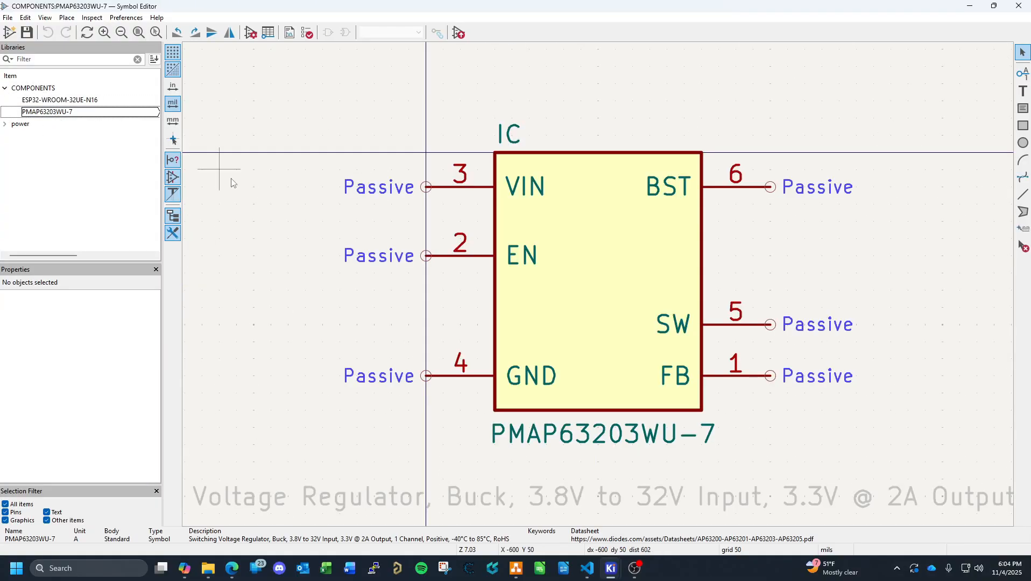
pyautogui.rightClick(57, 114)
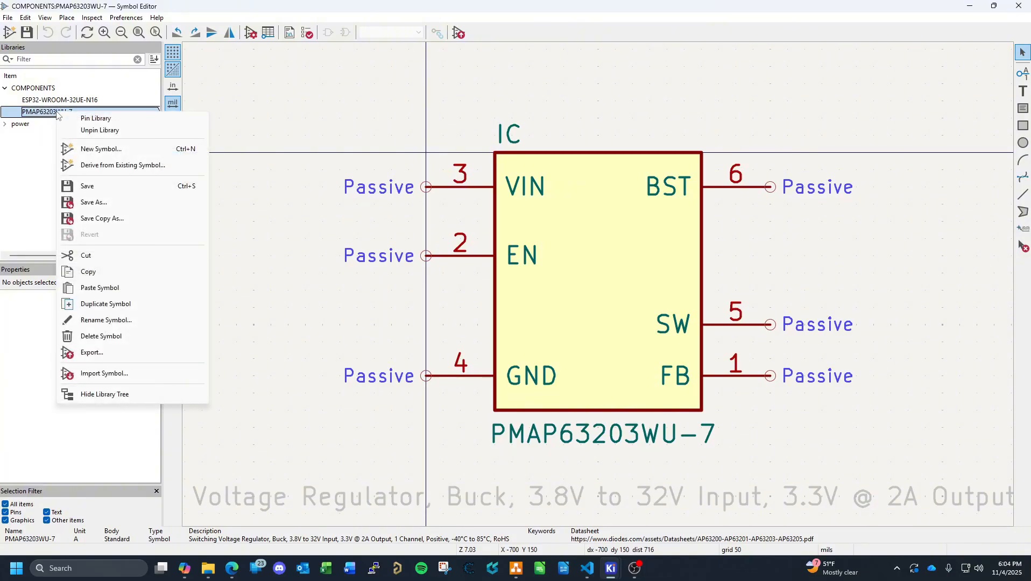
pyautogui.click(54, 113)
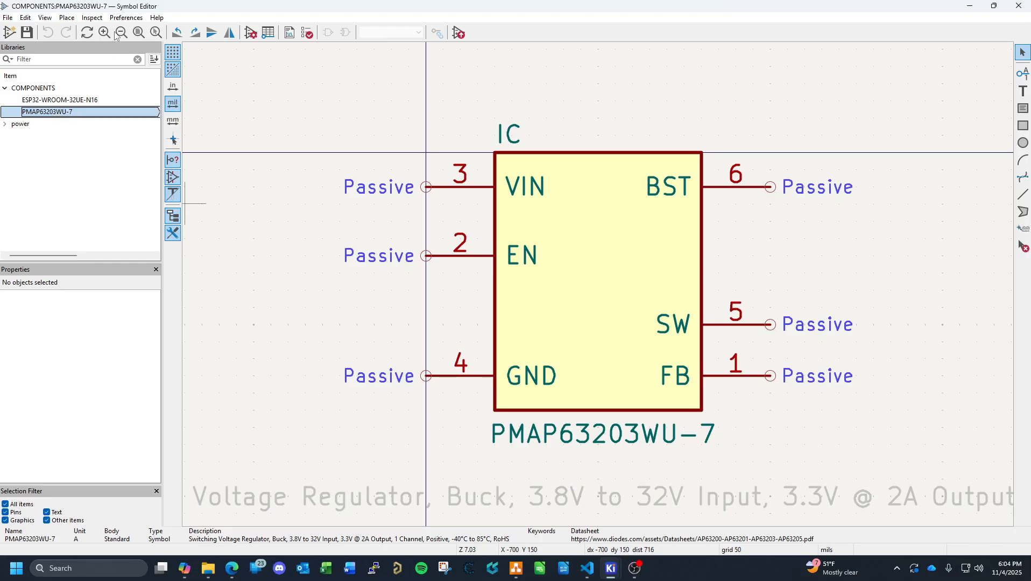
pyautogui.click(127, 17)
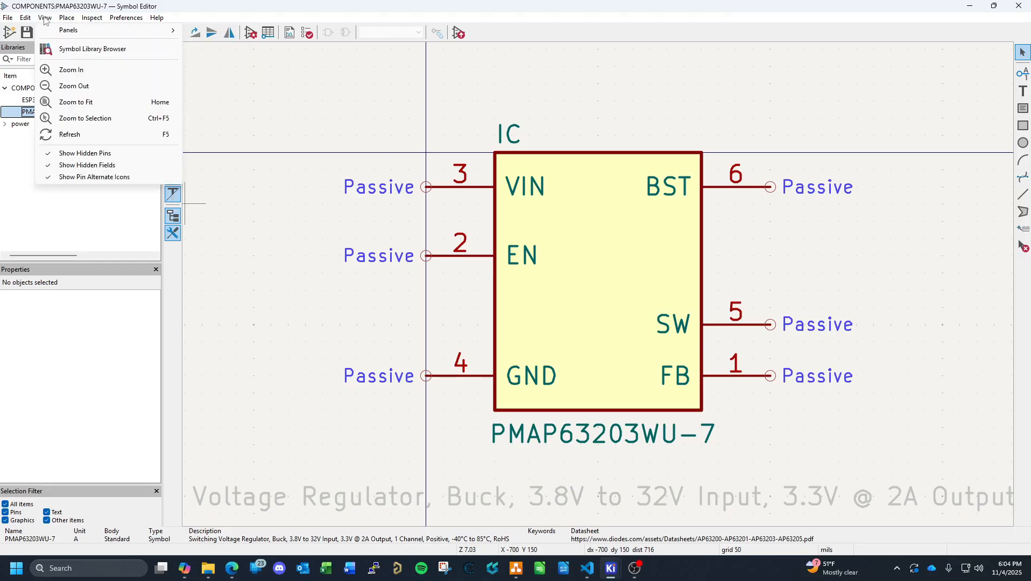
pyautogui.moveTo(30, 21)
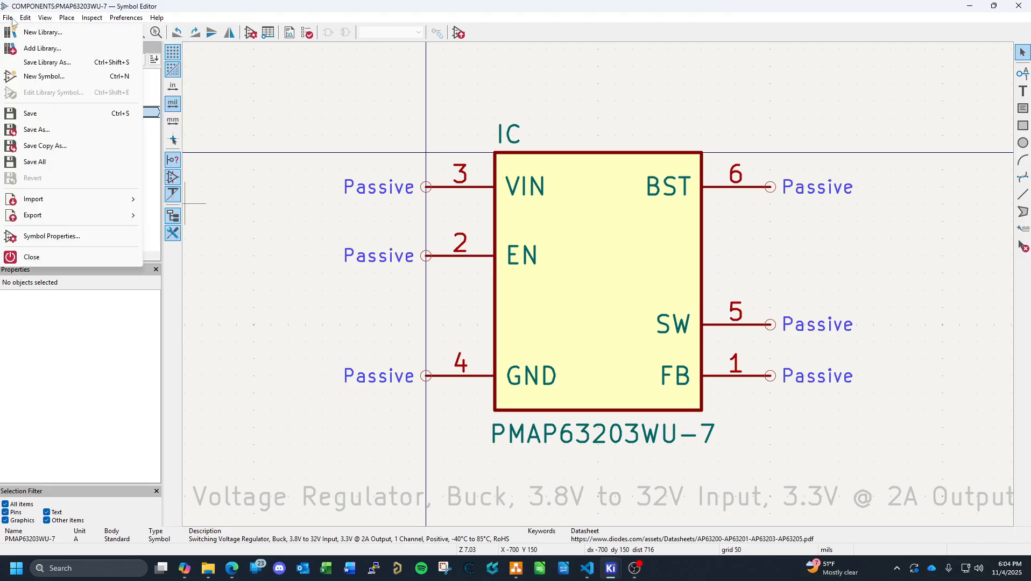
pyautogui.click(52, 236)
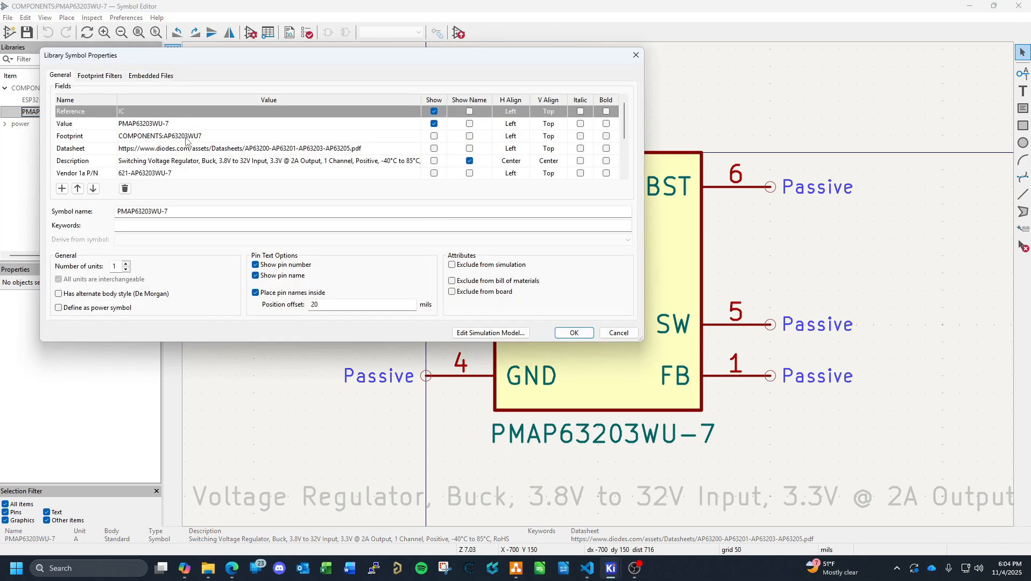
pyautogui.click(224, 136)
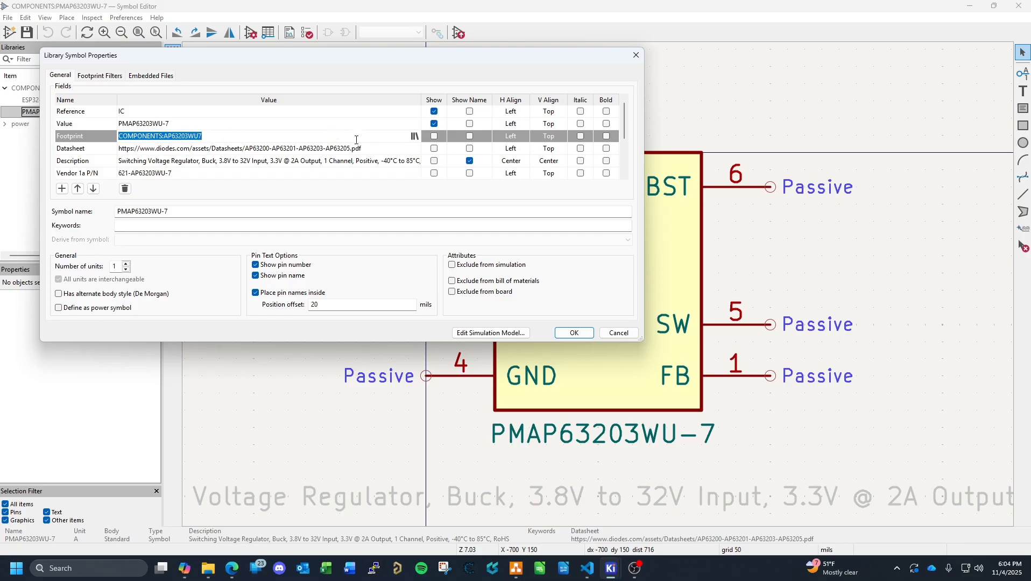
pyautogui.click(414, 136)
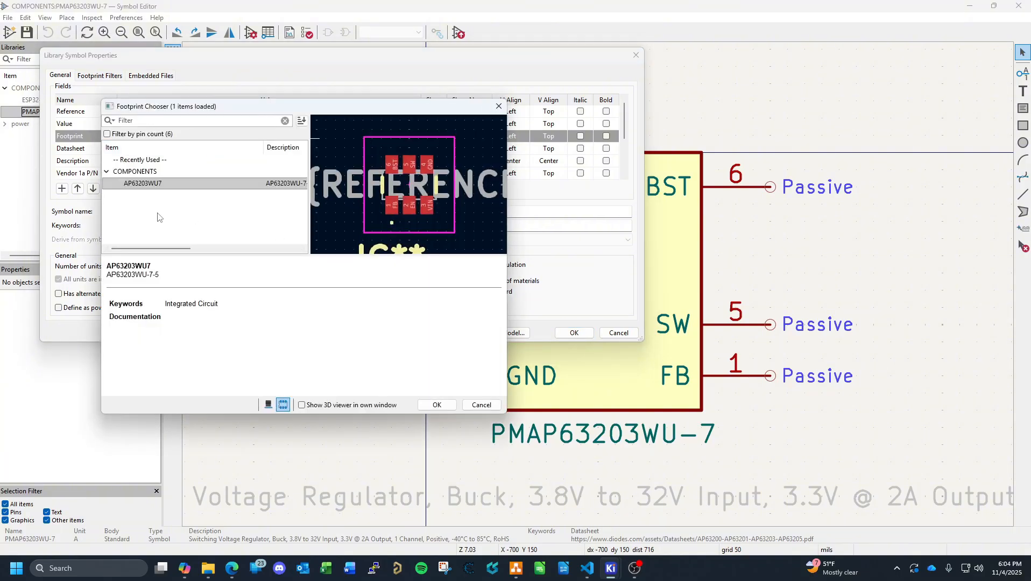
pyautogui.click(144, 183)
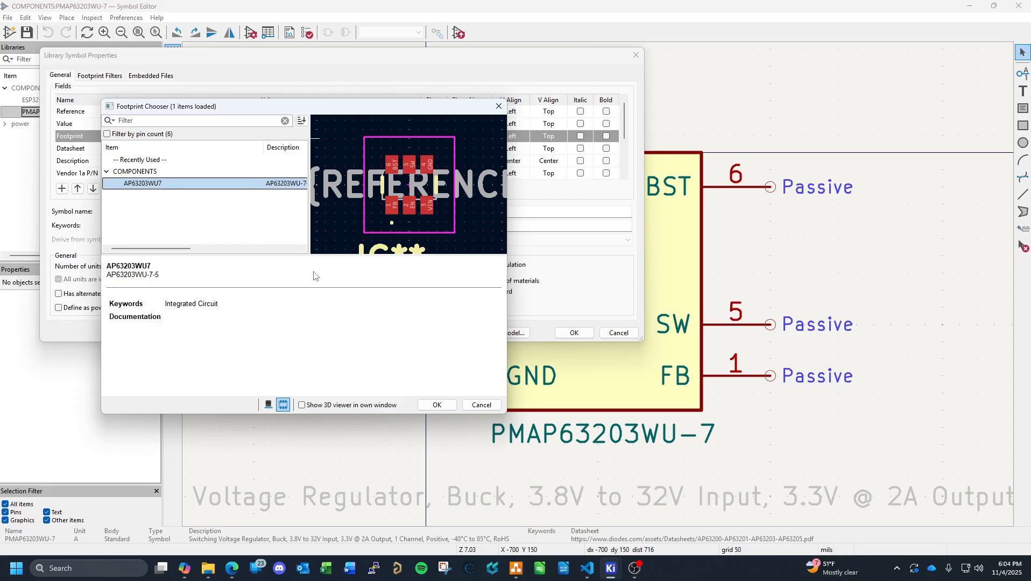
pyautogui.click(481, 405)
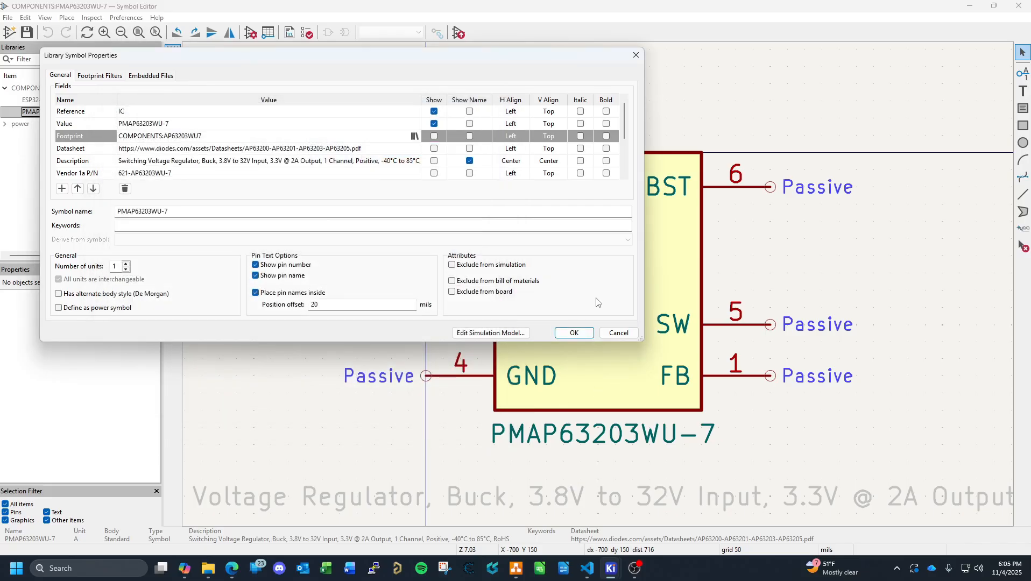
pyautogui.click(574, 332)
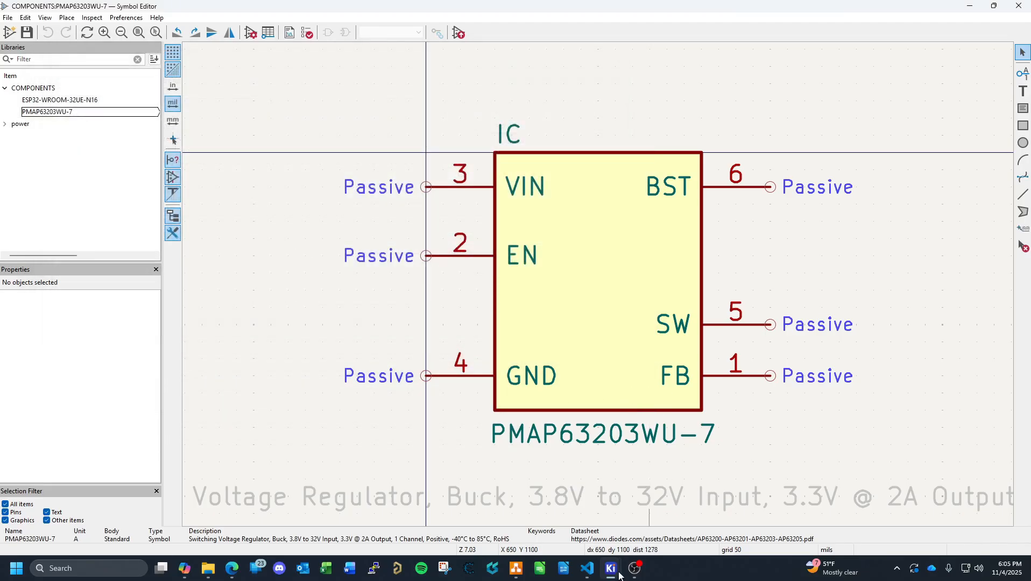
# Switch to the Footprint Editor, save the renamed TSOT-26-6 footprint in the COMPONENTS library and close the editor.
pyautogui.moveTo(613, 571)
pyautogui.click(670, 513)
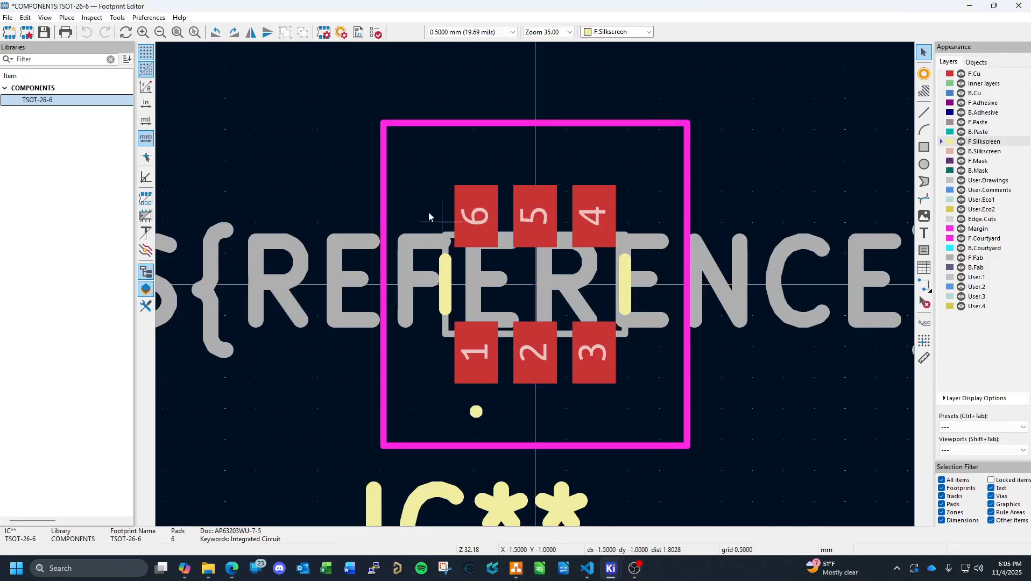
pyautogui.click(29, 91)
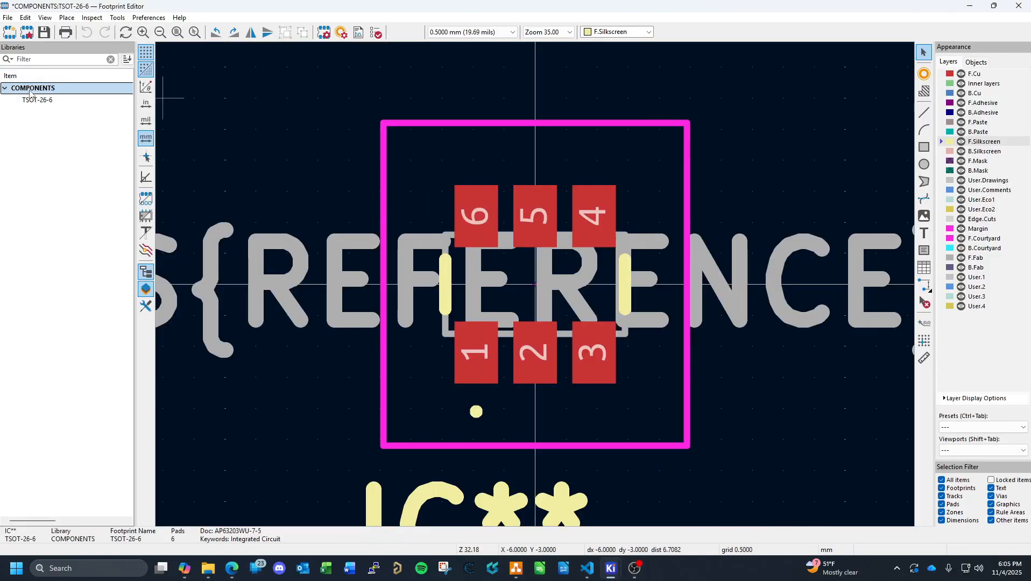
pyautogui.click(7, 18)
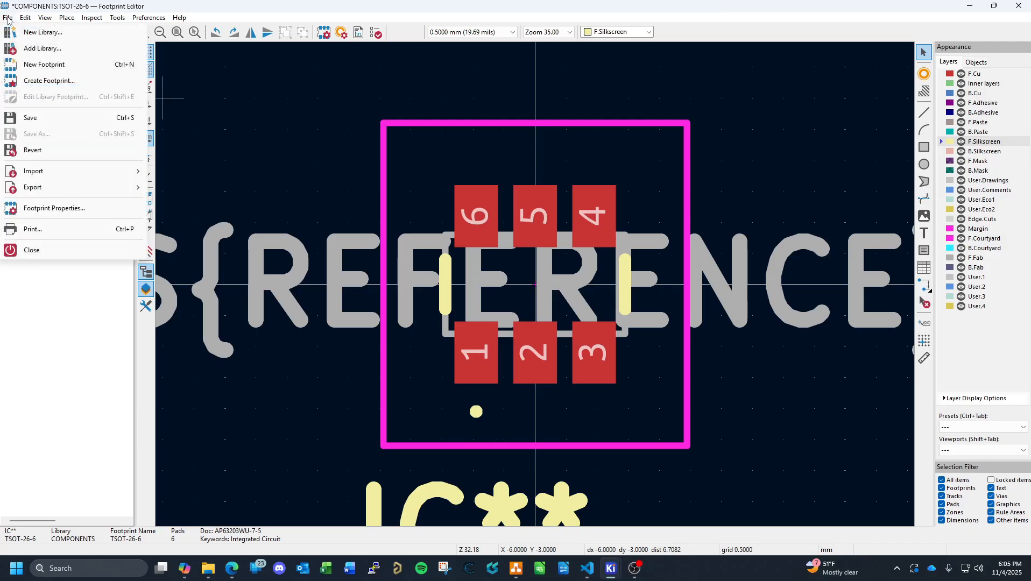
pyautogui.click(39, 120)
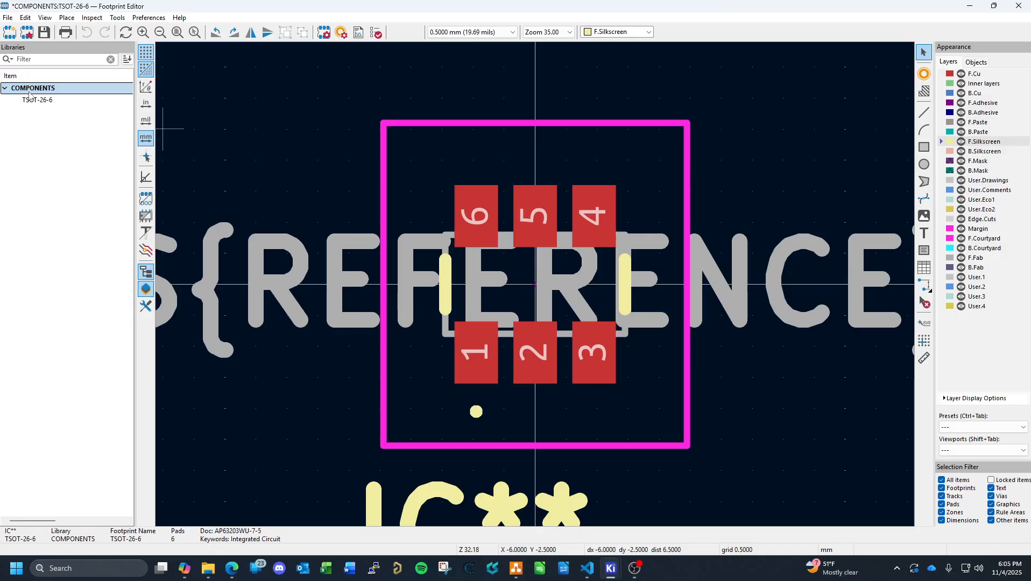
pyautogui.click(4, 88)
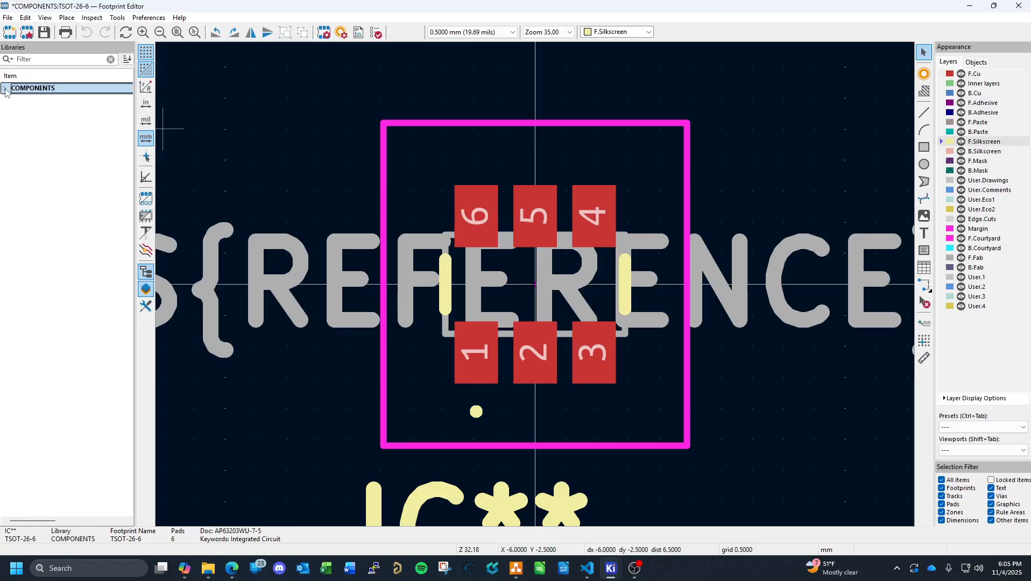
pyautogui.click(5, 88)
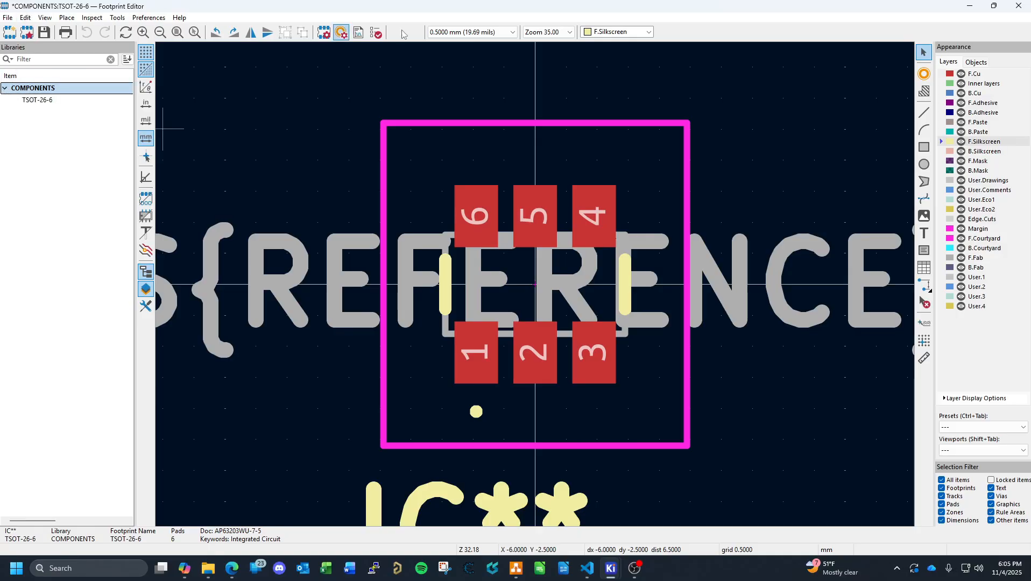
pyautogui.click(1018, 6)
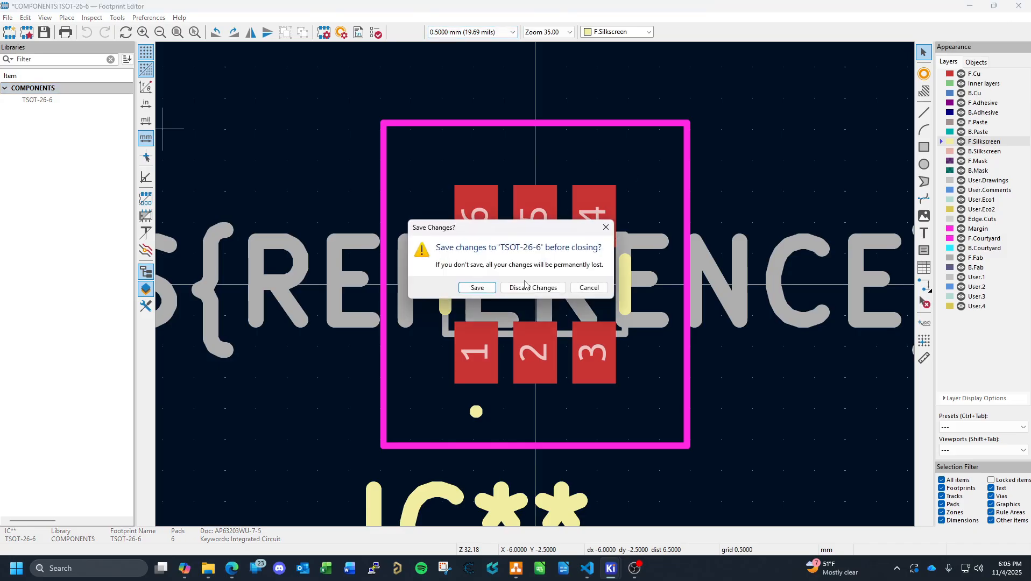
pyautogui.click(477, 287)
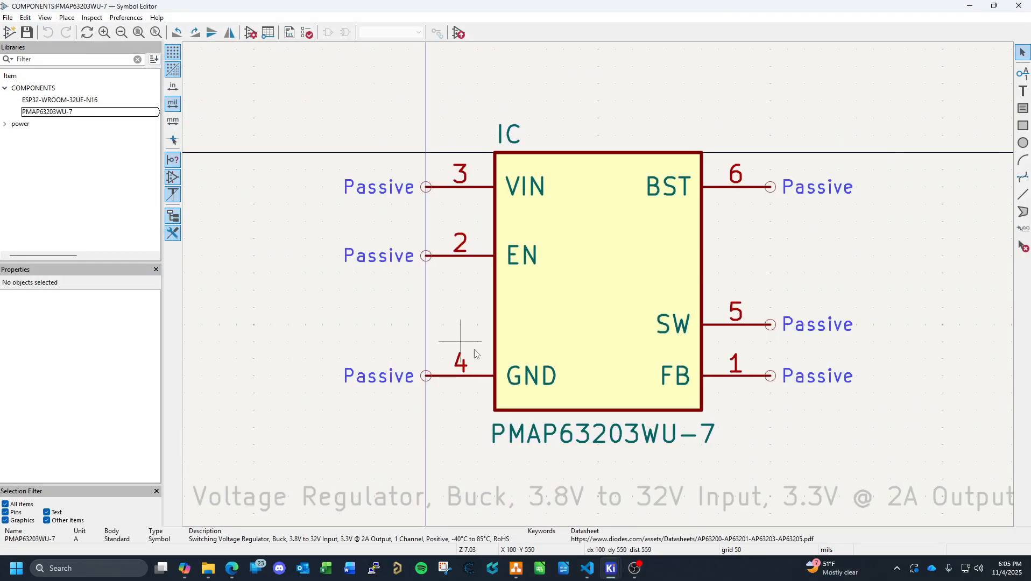
# Assign the COMPONENTS:TSOT-26-6 footprint to the PMAP63203WU-7 symbol in its properties and save the symbol.
pyautogui.click(68, 115)
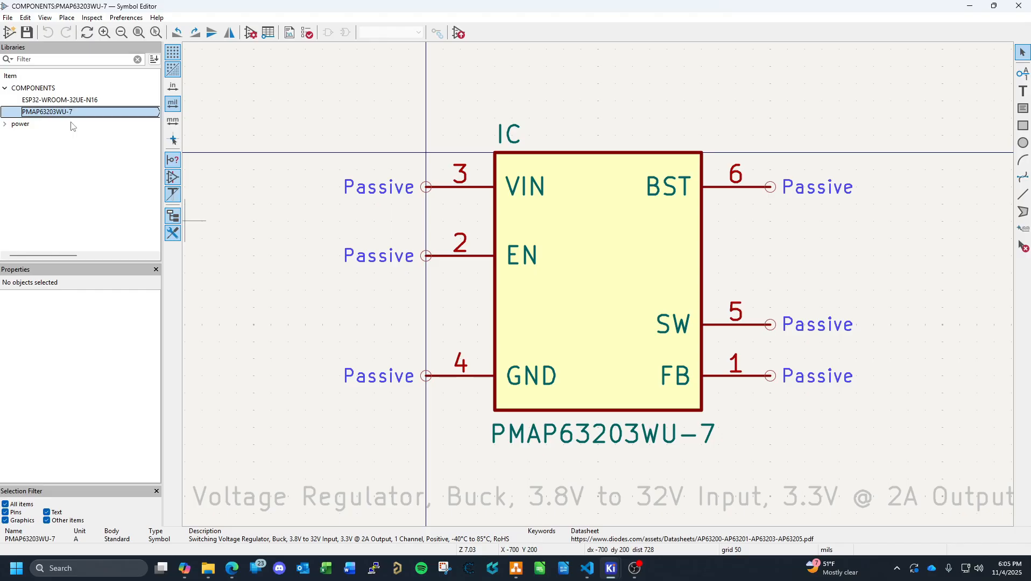
pyautogui.click(25, 18)
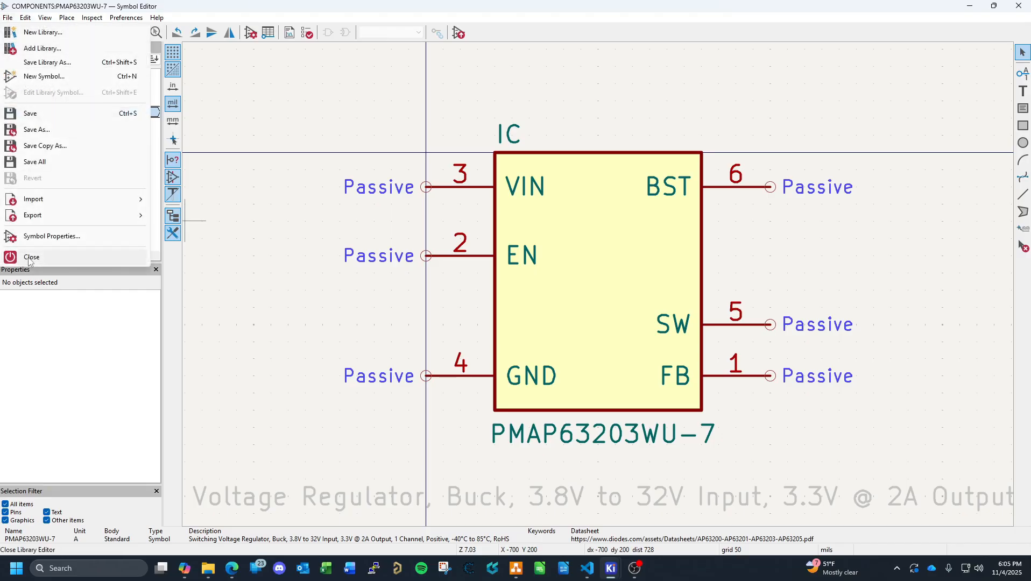
pyautogui.click(38, 240)
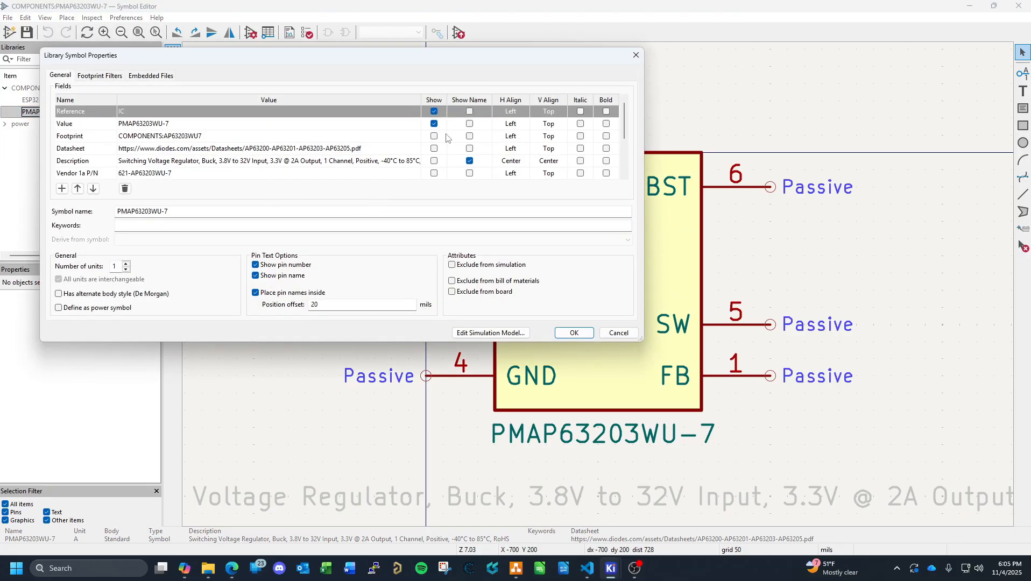
pyautogui.click(308, 139)
pyautogui.click(414, 136)
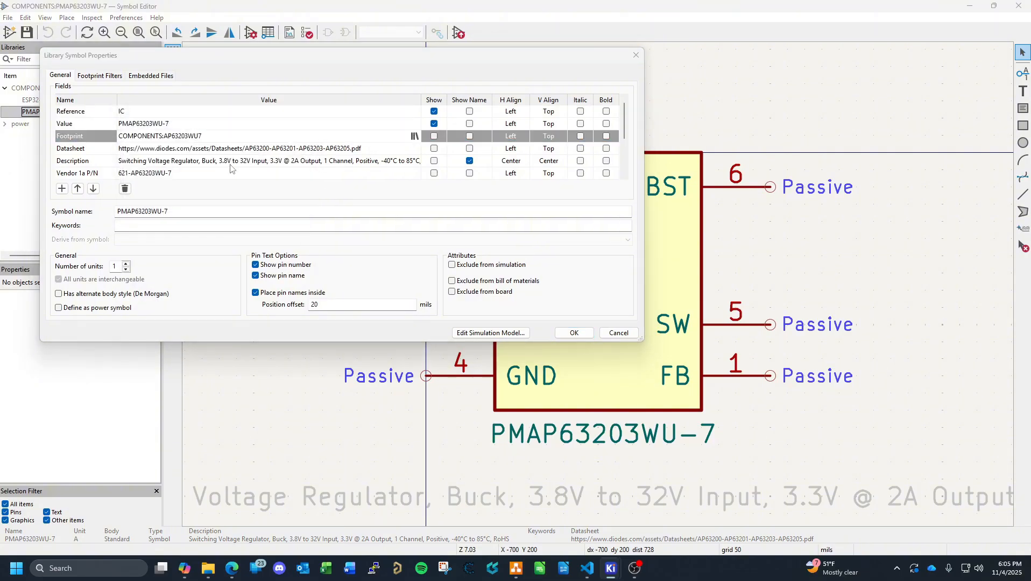
pyautogui.click(154, 183)
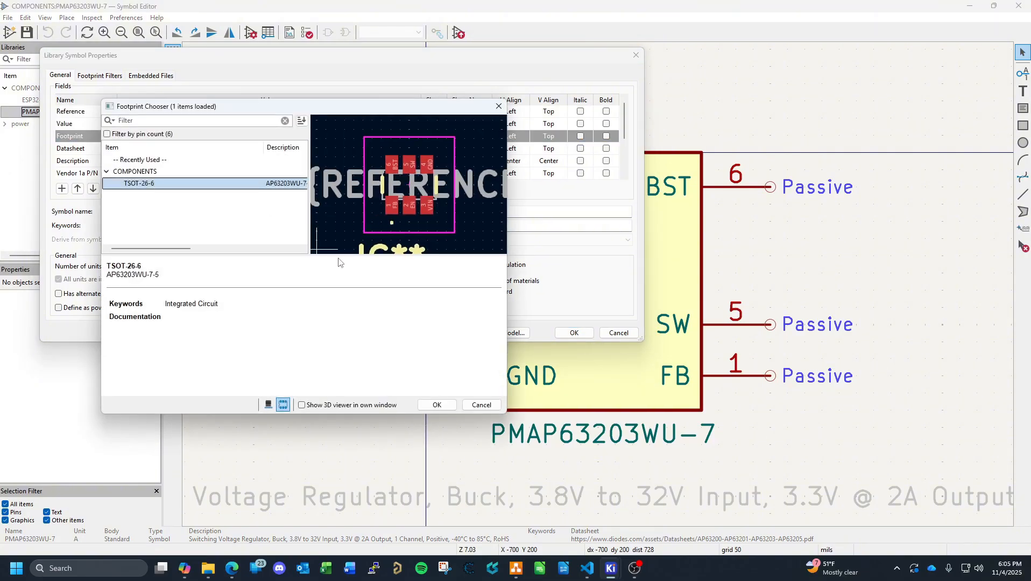
pyautogui.click(437, 405)
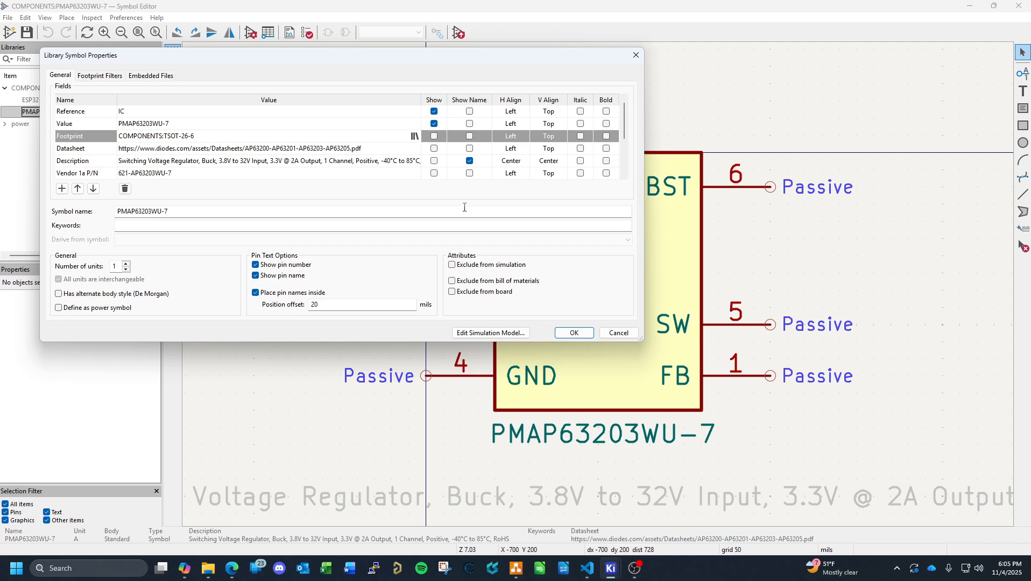
pyautogui.click(574, 333)
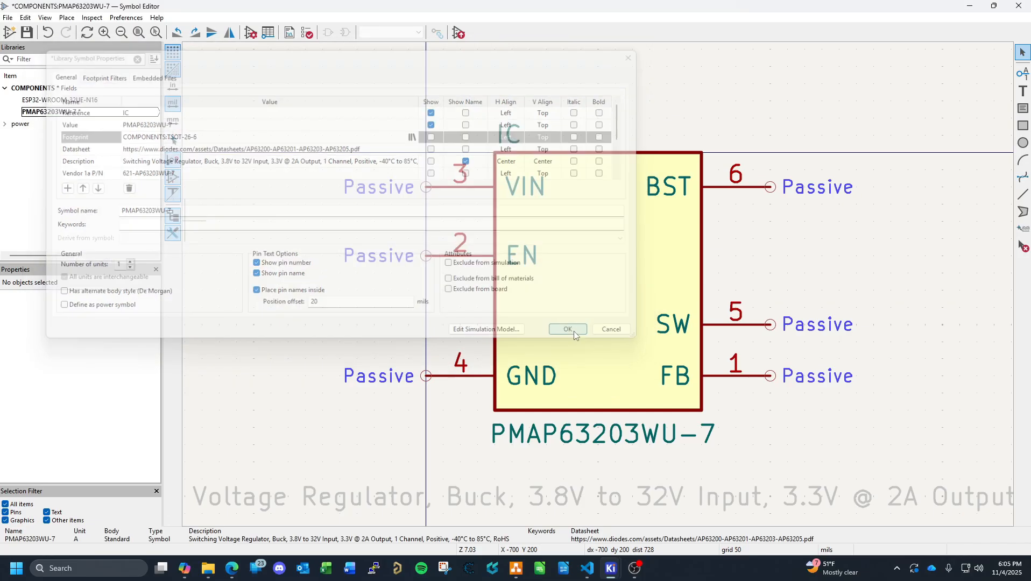
pyautogui.click(28, 33)
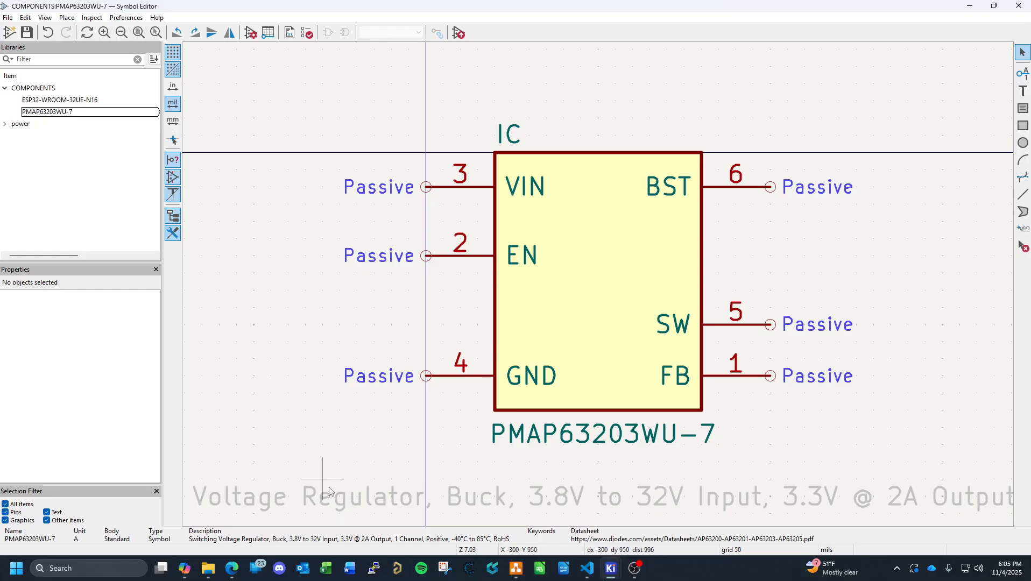
# Switch to Visual Studio Code, close Parts Naming Conventions.md and create the file "Approved Supplier List.md" in the SOPs folder.
pyautogui.click(591, 571)
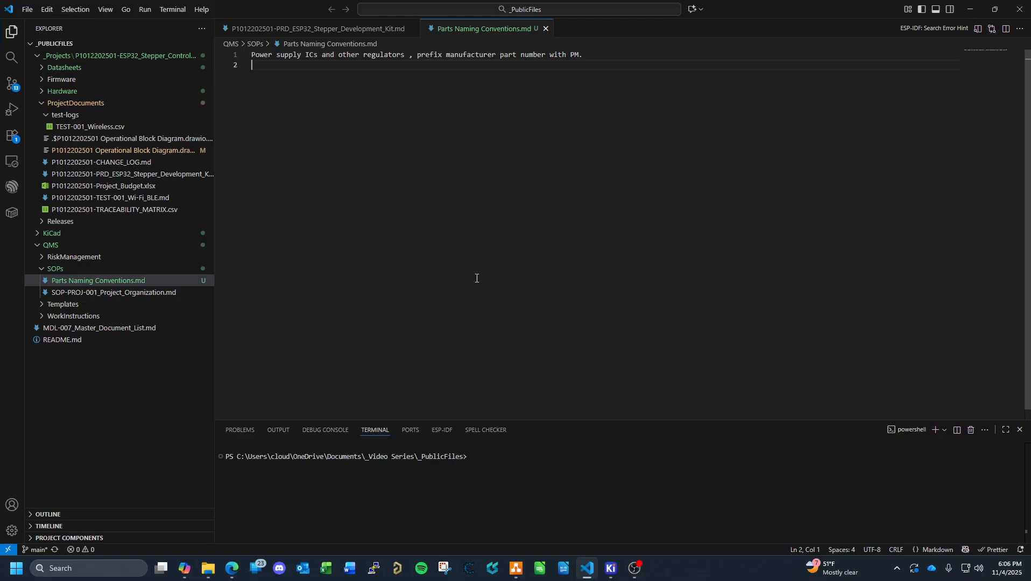
pyautogui.click(546, 28)
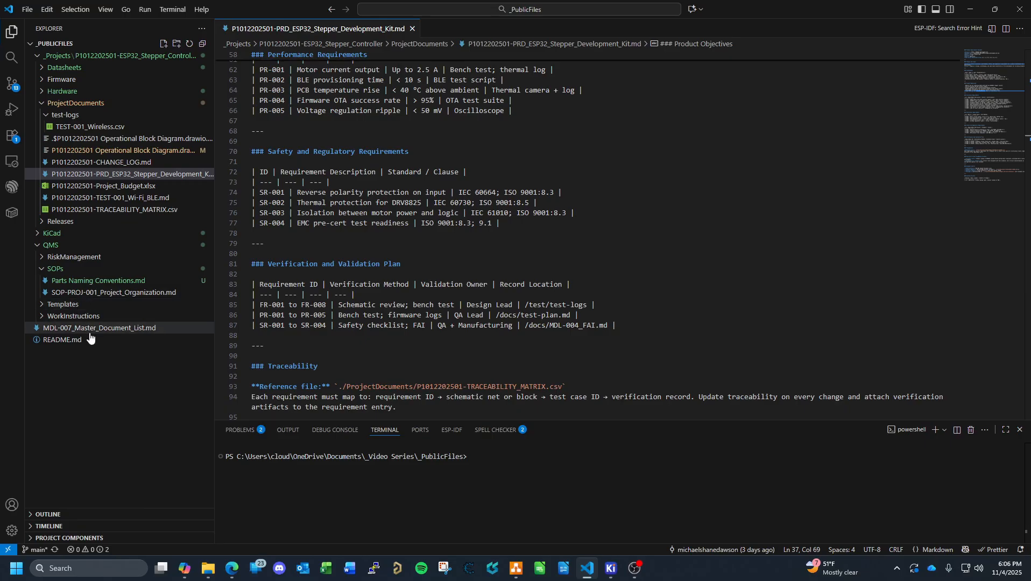
pyautogui.rightClick(59, 273)
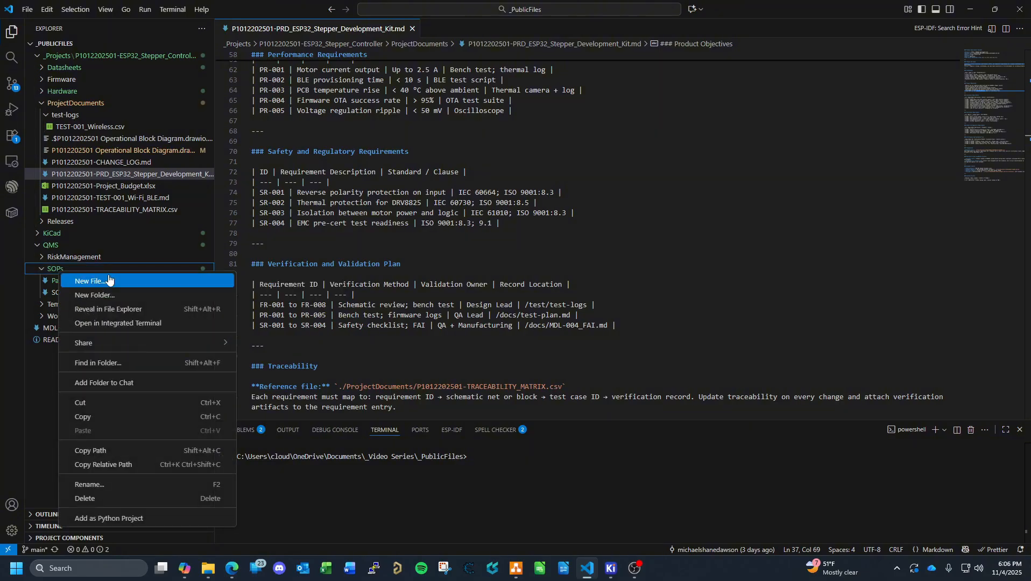
pyautogui.click(115, 282)
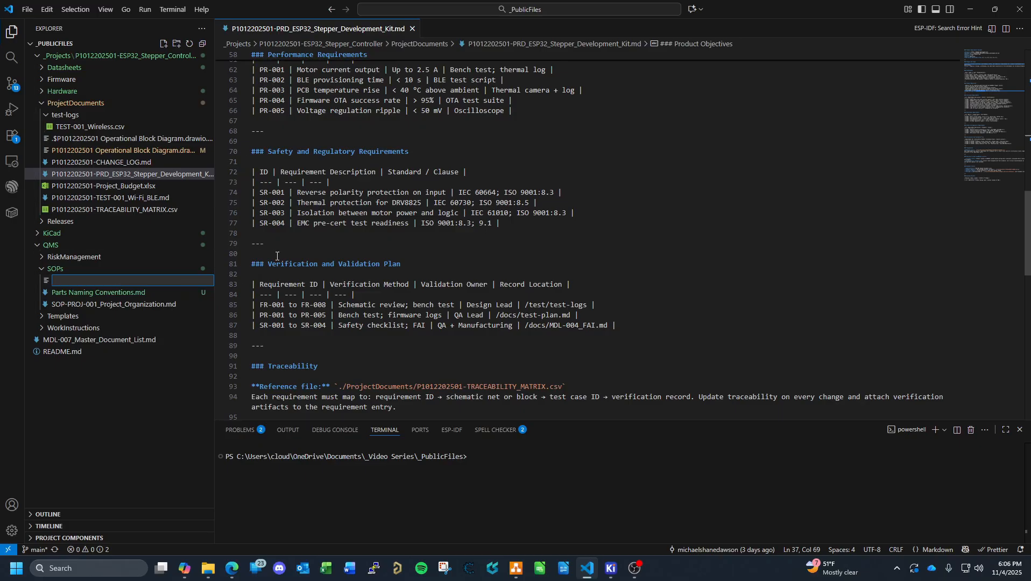
pyautogui.write('Approved Supplier List.md')
pyautogui.press('Return')
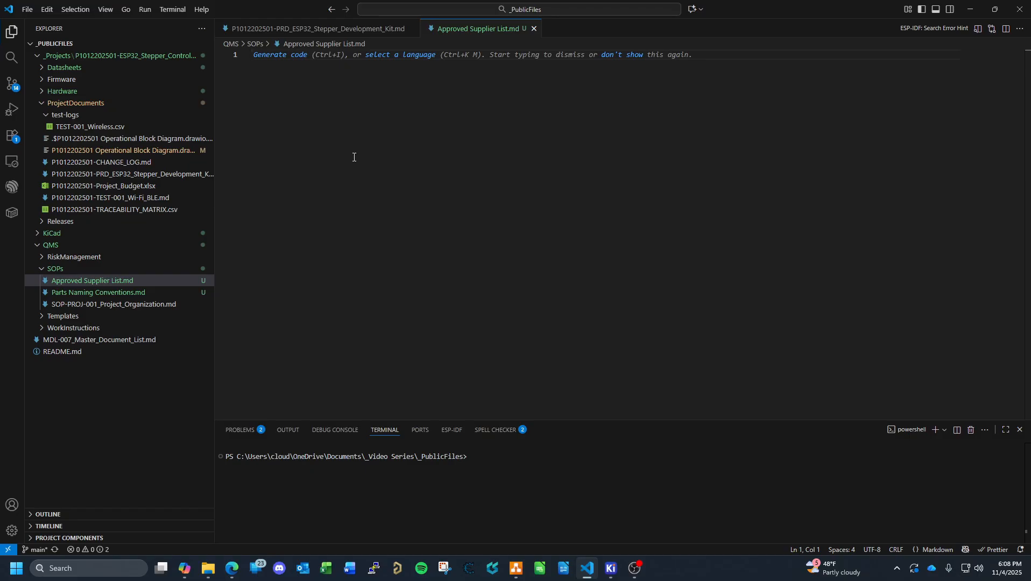
# Add the heading "## Electronic Components ##" and the supplier line "Mouser - Standard parts" to the approved supplier list.
pyautogui.write('## ')
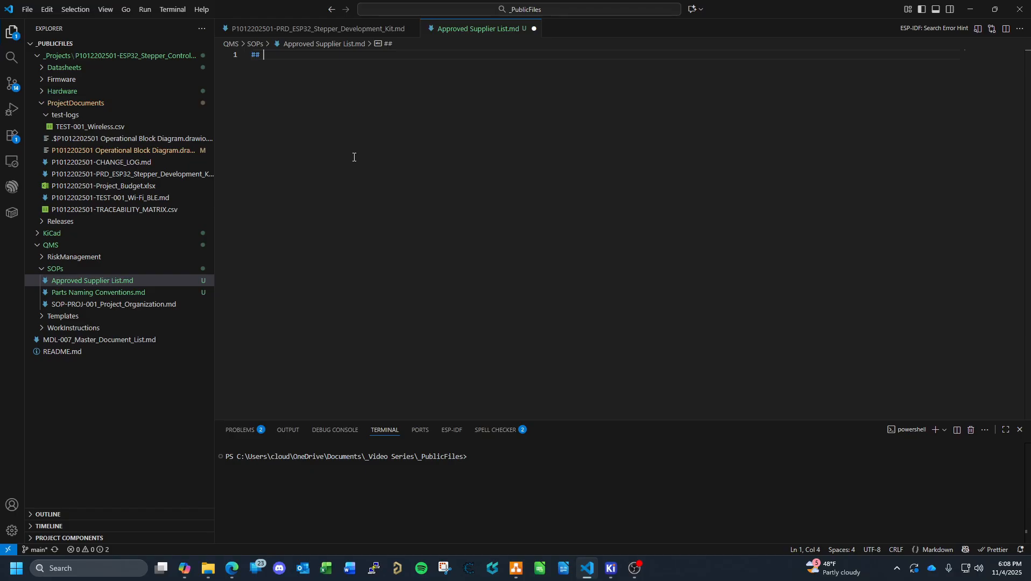
pyautogui.write('Electronic Components ##')
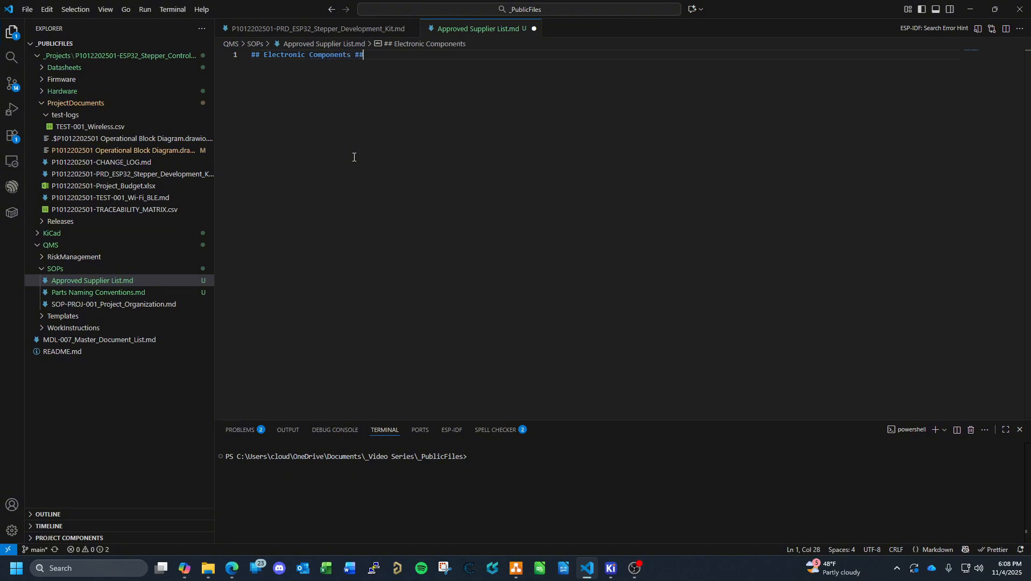
pyautogui.press('Return')
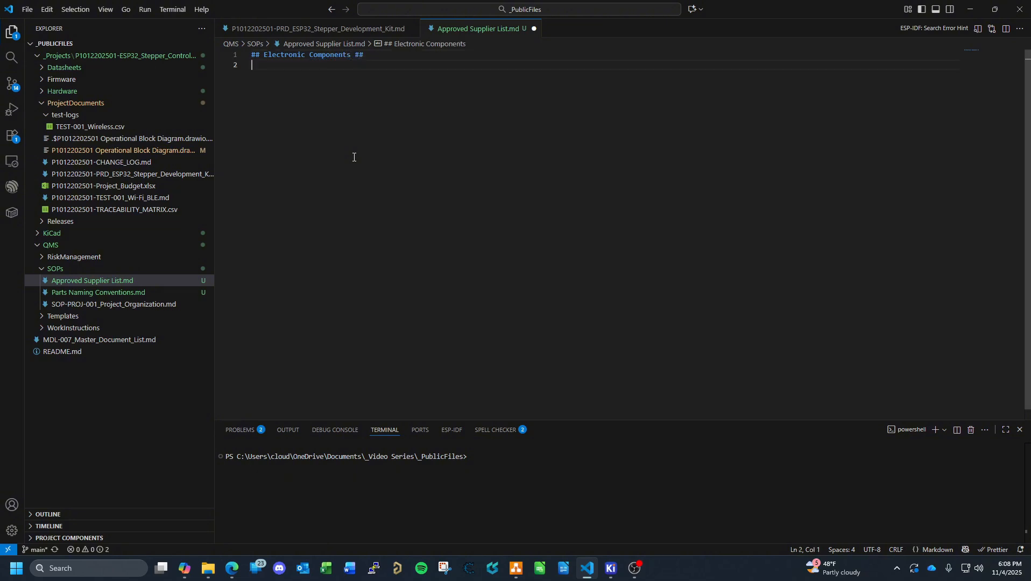
pyautogui.write('Mouser - Standard parts')
pyautogui.press('Return')
# Add the supplier line "DigiKey - Standard parts" below the Mouser entry, followed by a blank line.
pyautogui.write('Digi')
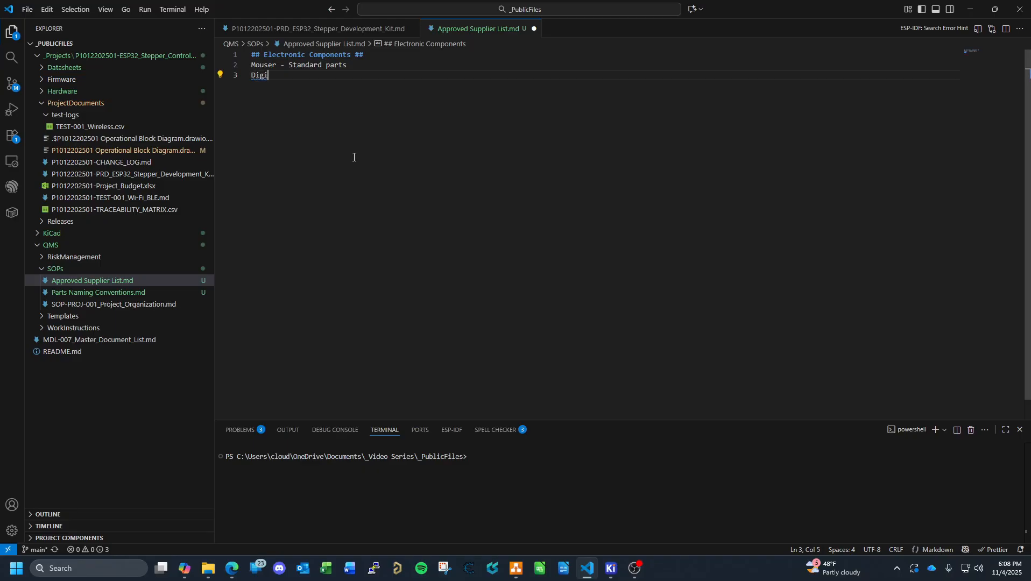
pyautogui.write('Key - Standard Parts')
pyautogui.press('BackSpace')
pyautogui.press('BackSpace')
pyautogui.press('BackSpace')
pyautogui.press('BackSpace')
pyautogui.press('BackSpace')
pyautogui.write('parts')
pyautogui.press('Return')
pyautogui.press('Return')
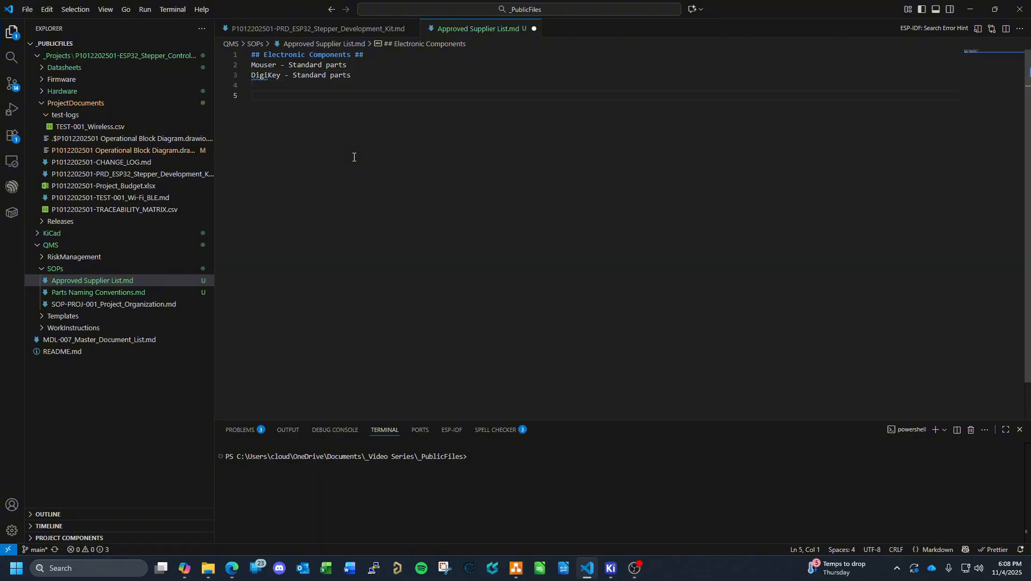
# Add the lines "JLCPCB - Bare PCB Supplier" and "PCBWay - Bare PCB Supplier" as a second supplier group.
pyautogui.write('JLCPCB - Bare PCB Supplier')
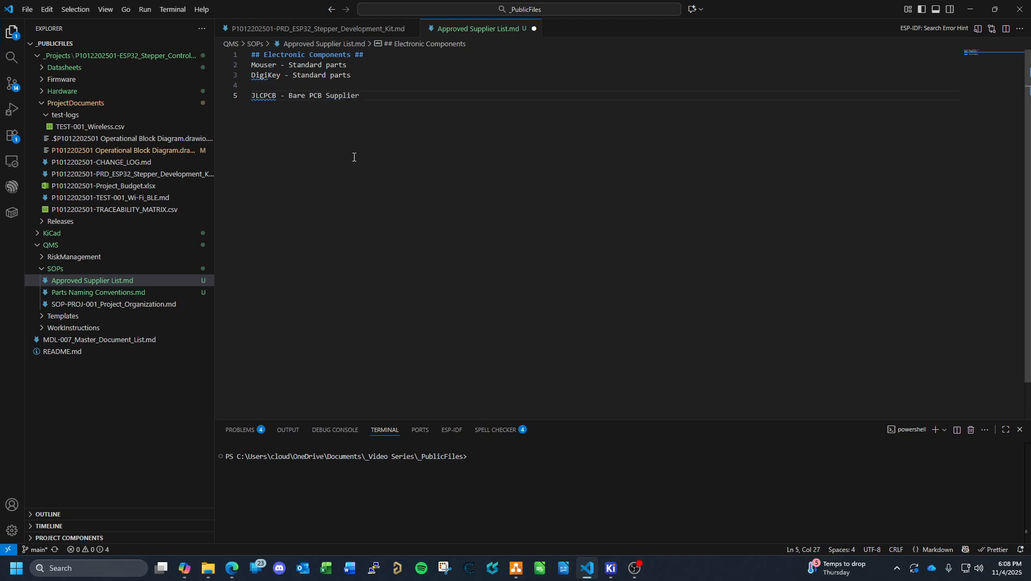
pyautogui.press('Return')
pyautogui.write('PCBWay - Bare PCB Supplier')
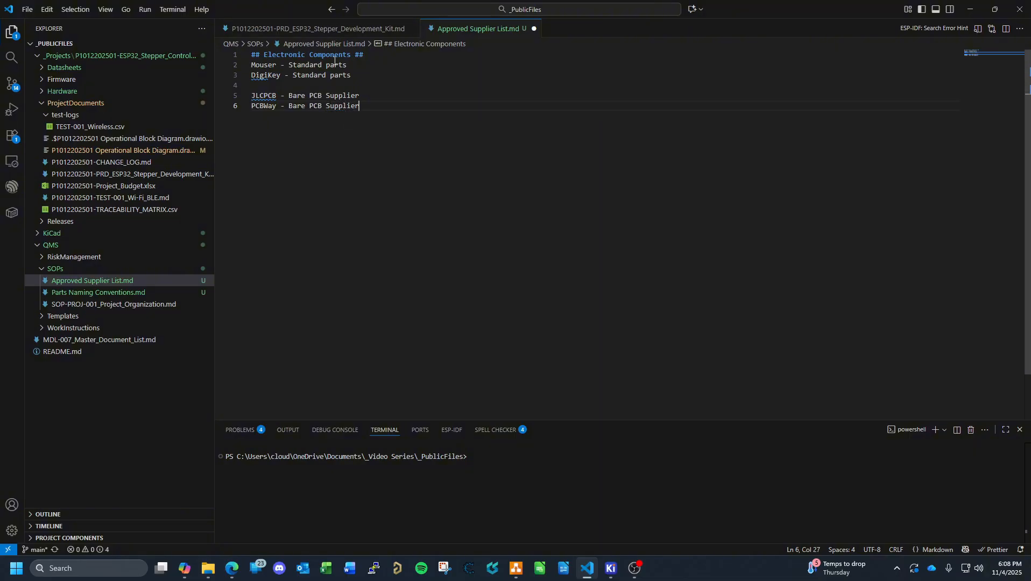
# Capitalize "Parts" in the Mouser and DigiKey lines, then save and close the supplier list and minimize Visual Studio Code.
pyautogui.click(329, 65)
pyautogui.press('BackSpace')
pyautogui.write('P')
pyautogui.press('Down')
pyautogui.press('Delete')
pyautogui.write('P')
pyautogui.click(383, 161)
pyautogui.hotkey('ctrl', 's')
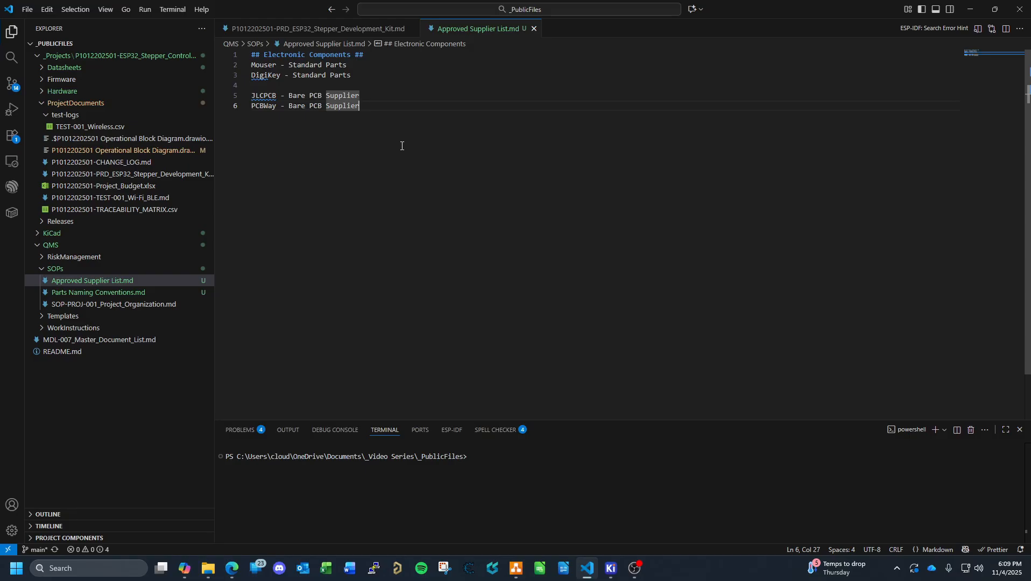
pyautogui.click(534, 29)
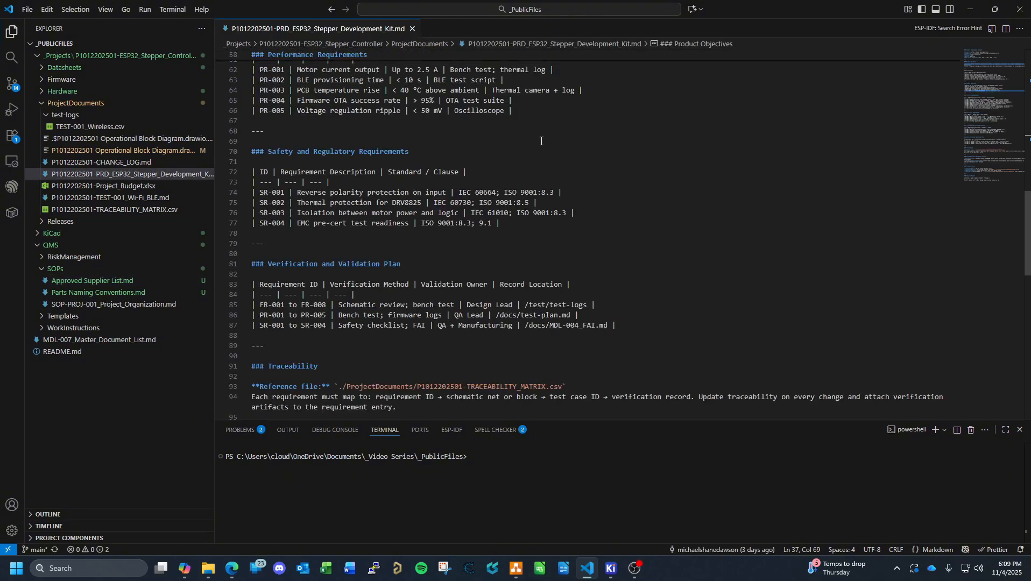
pyautogui.click(969, 8)
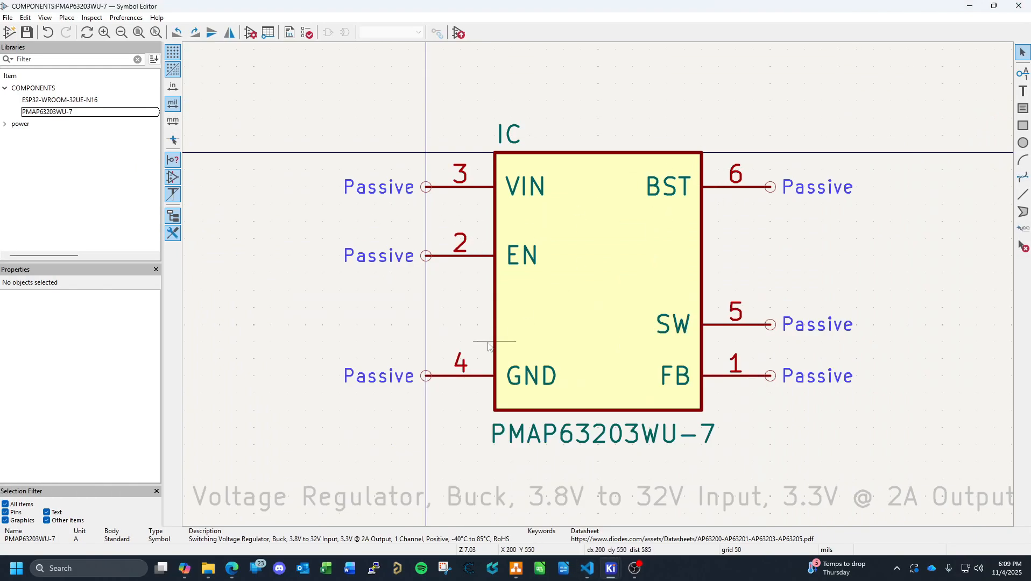
# Switch to the Edge browser, go to the product list in Odoo's Inventory app and start a new product.
pyautogui.click(232, 574)
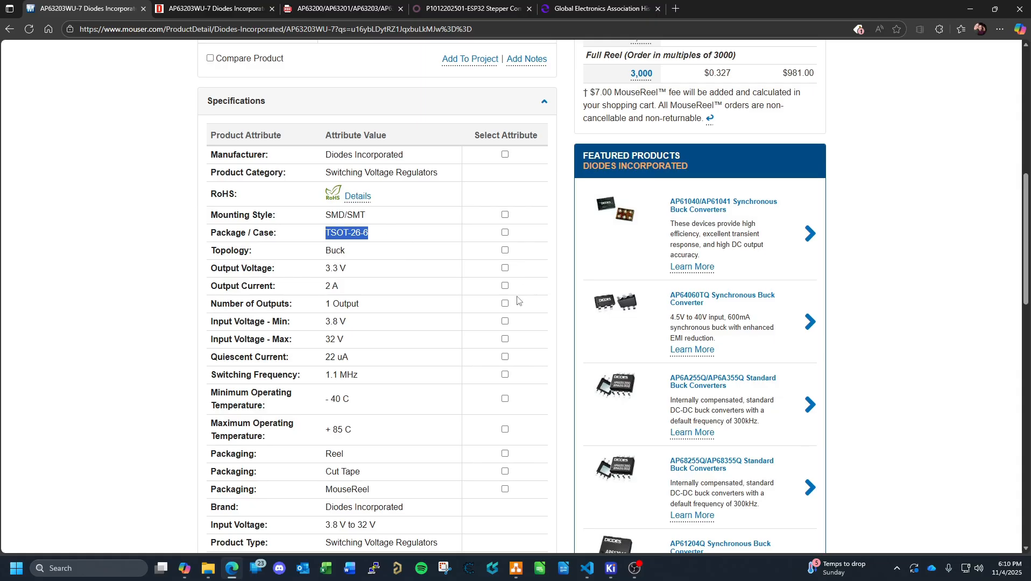
pyautogui.scroll(9, 515, 295)
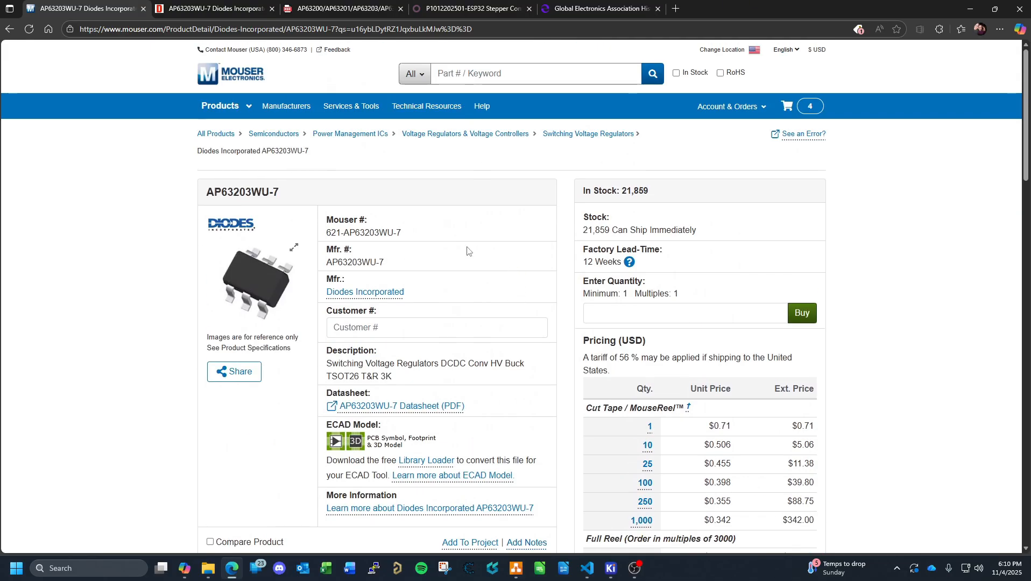
pyautogui.click(473, 10)
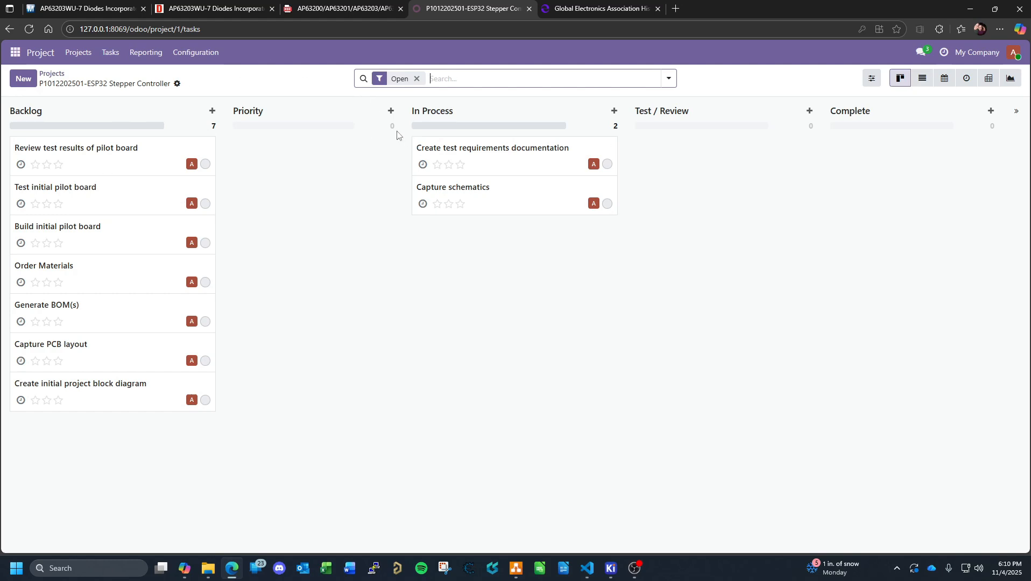
pyautogui.click(15, 53)
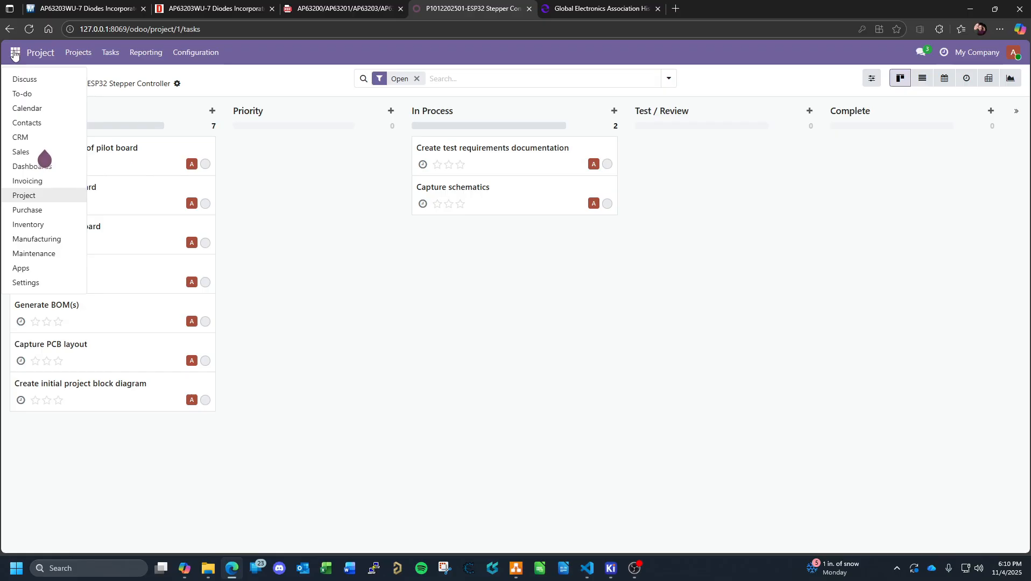
pyautogui.click(30, 225)
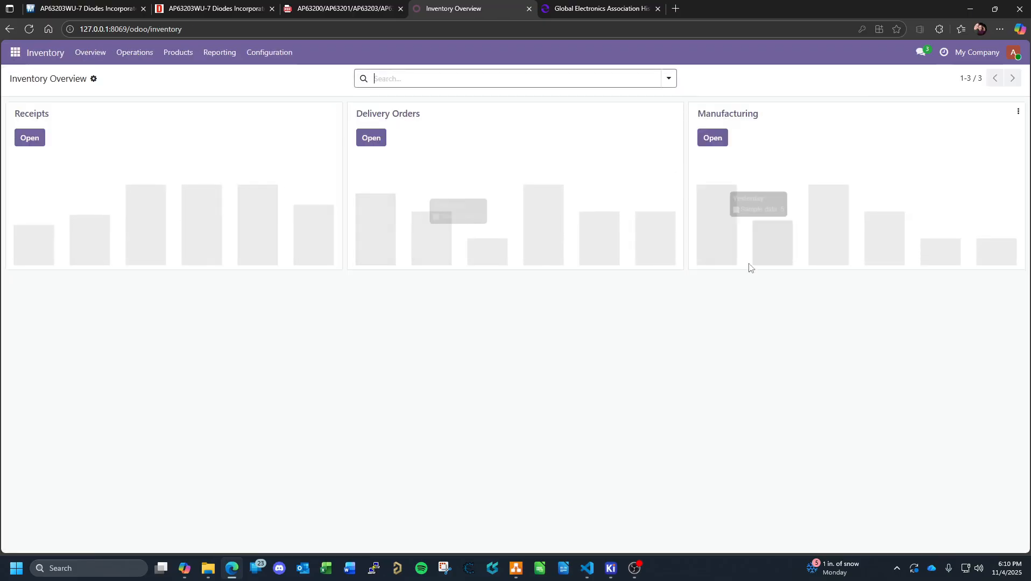
pyautogui.click(184, 56)
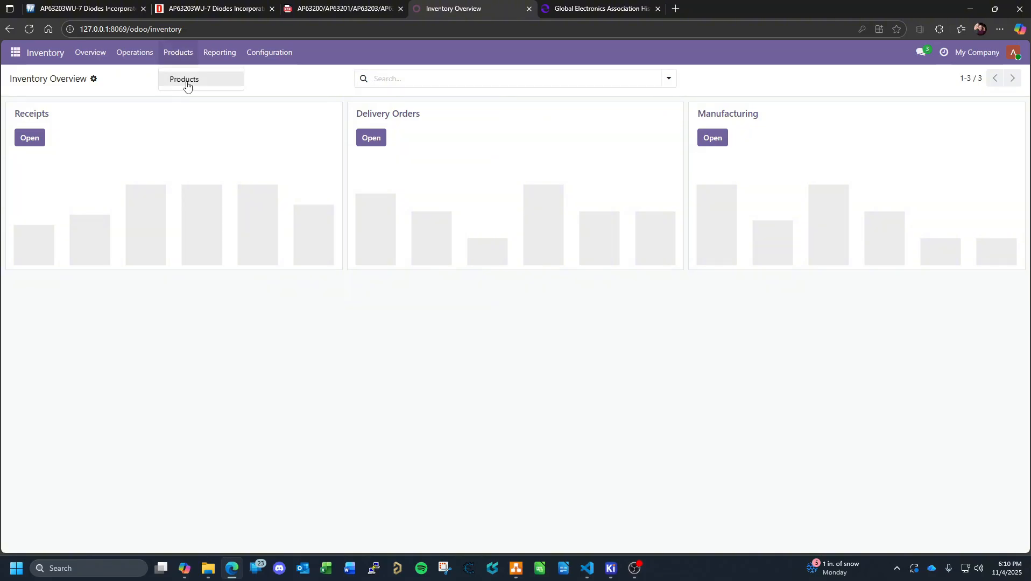
pyautogui.click(186, 80)
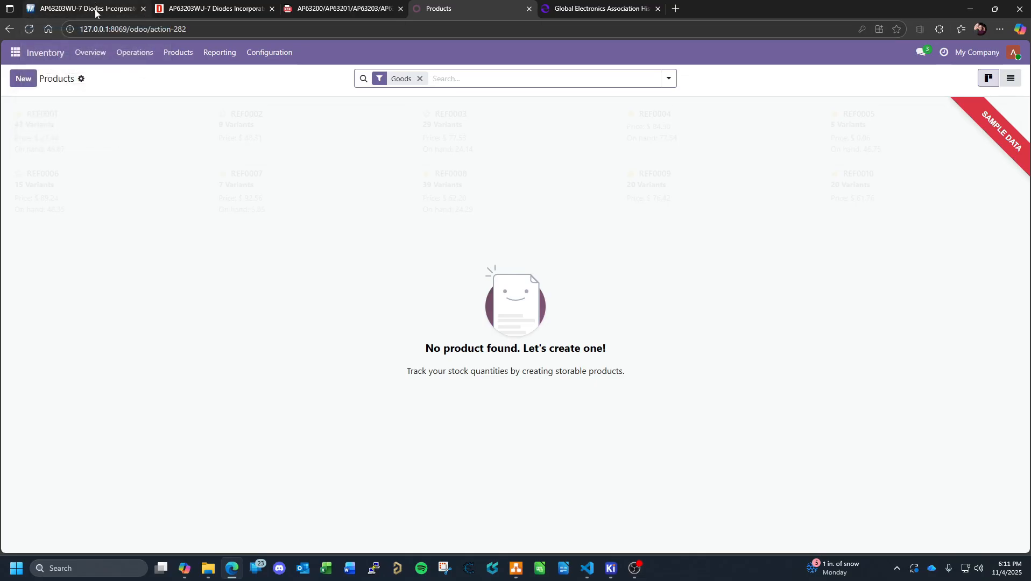
pyautogui.click(27, 83)
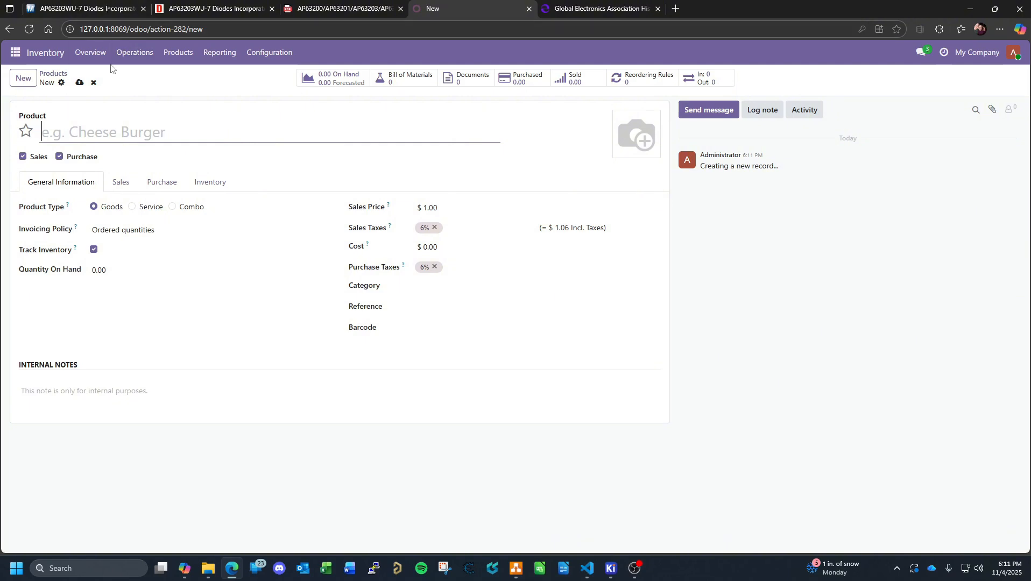
# Name the new Odoo product PMAP63203WU-7, using the prefix PM and the manufacturer part number copied from the Mouser page.
pyautogui.click(115, 10)
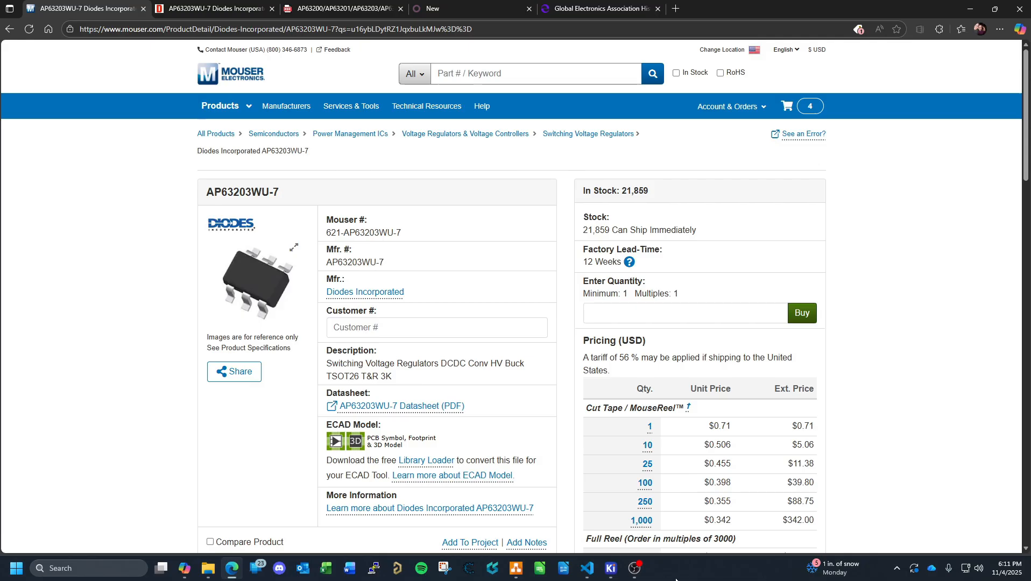
pyautogui.moveTo(611, 568)
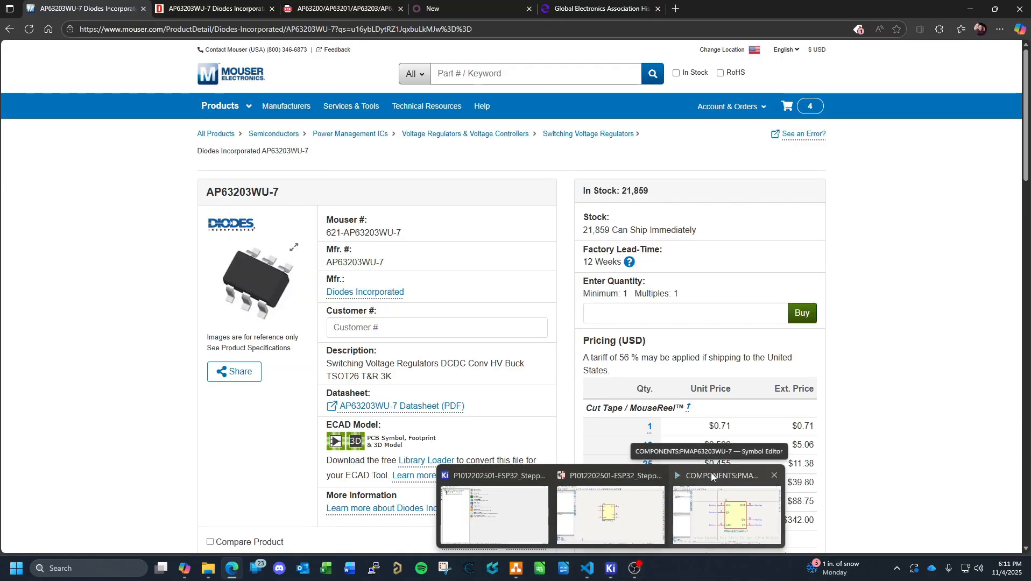
pyautogui.click(710, 473)
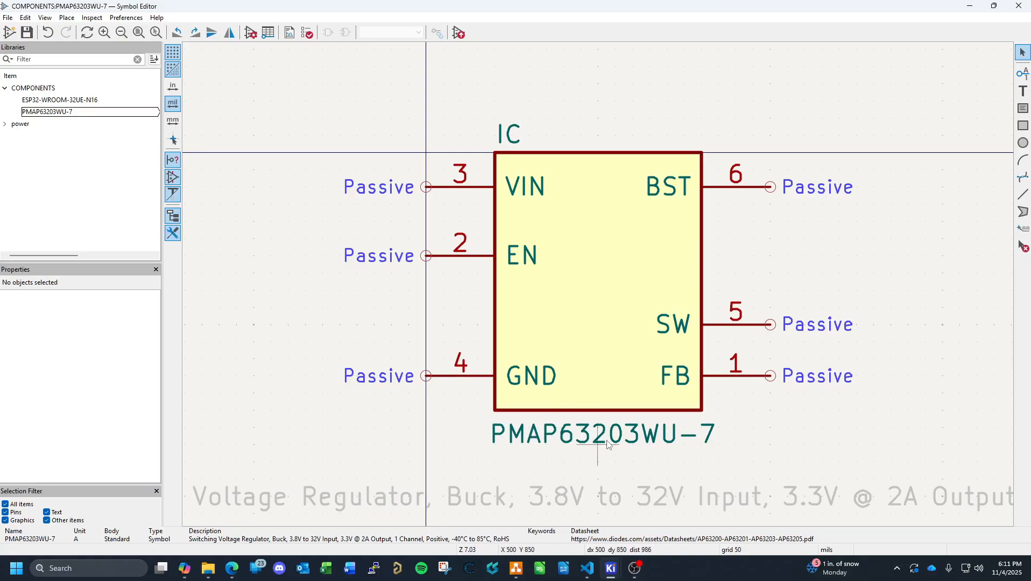
pyautogui.click(232, 568)
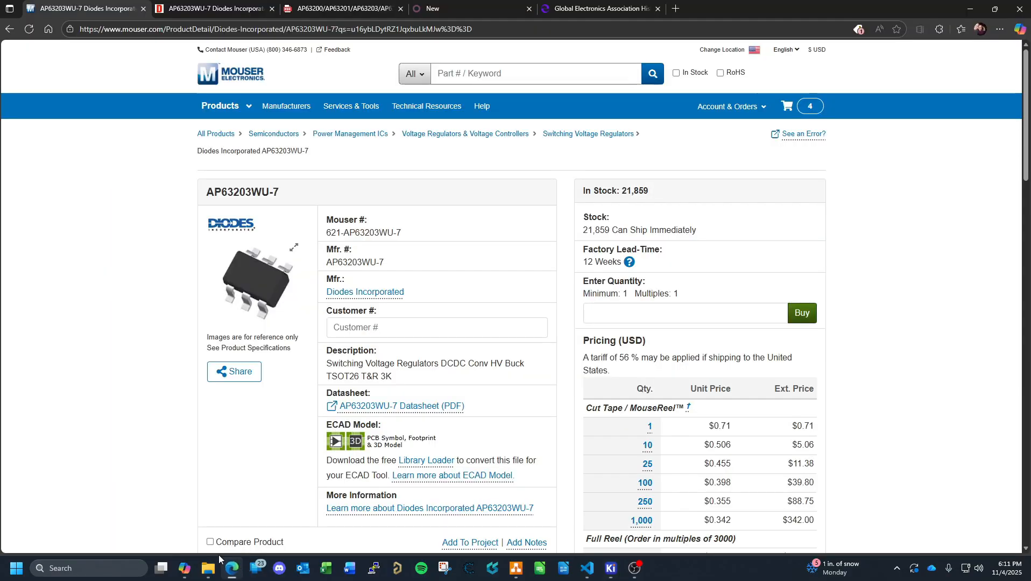
pyautogui.moveTo(384, 264); pyautogui.dragTo(326, 263)
pyautogui.hotkey('ctrl', 'c')
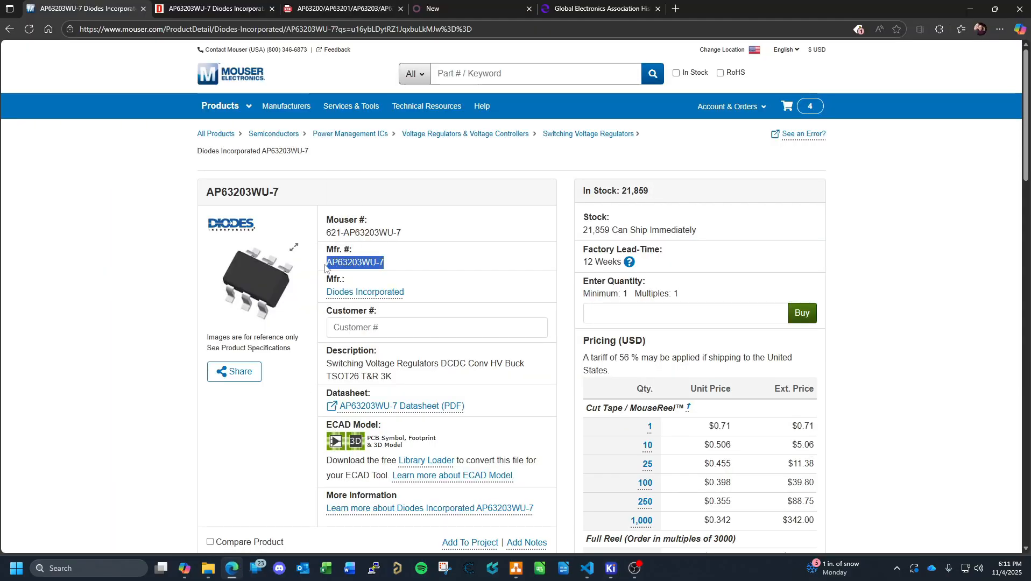
pyautogui.click(436, 8)
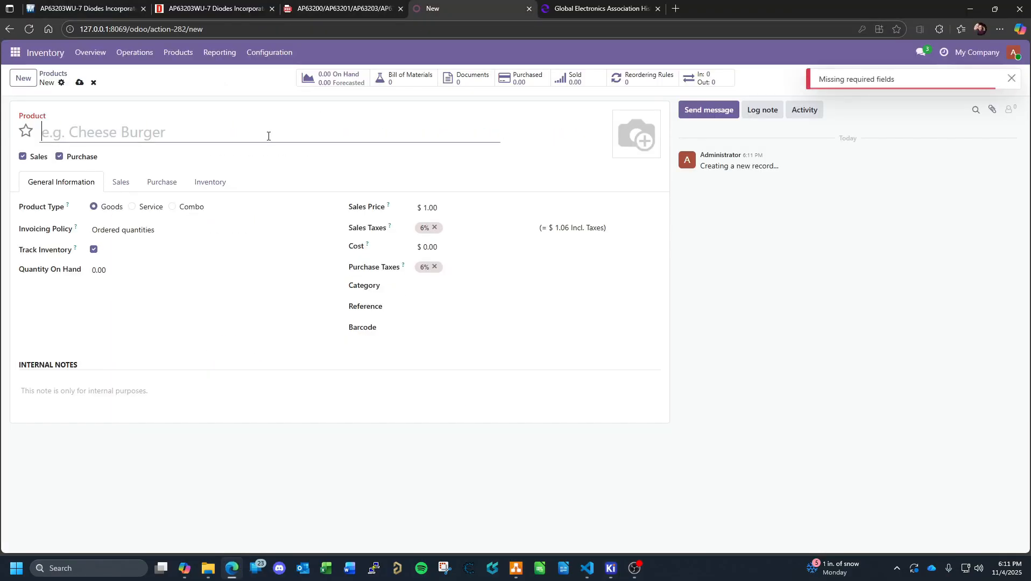
pyautogui.write('PM')
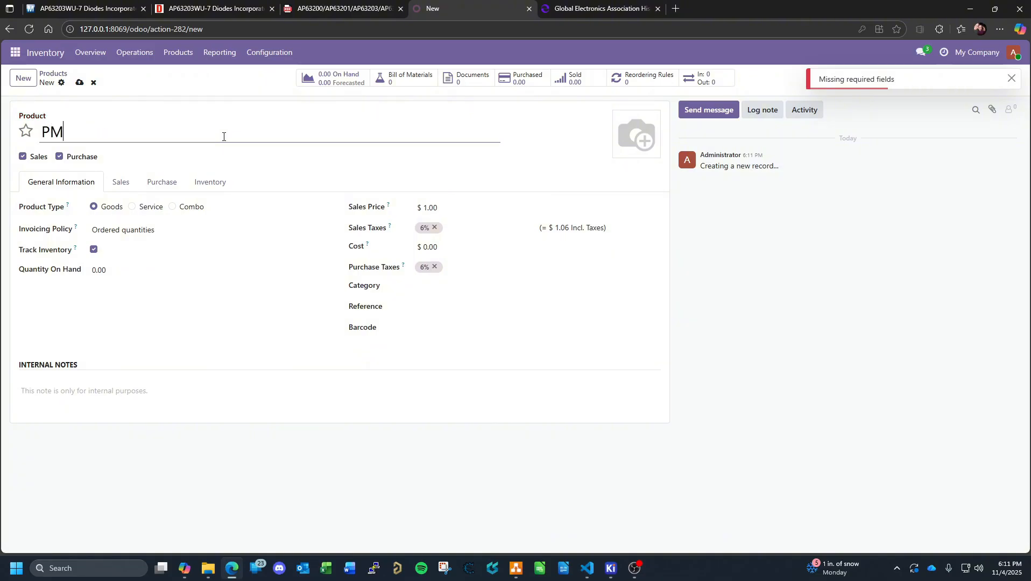
pyautogui.hotkey('ctrl', 'v')
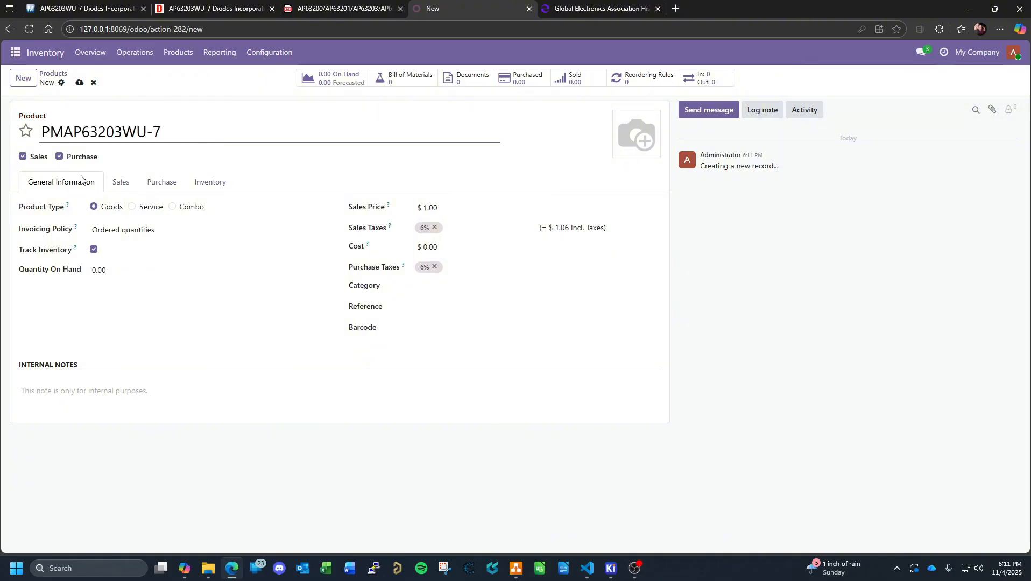
# Make the product purchase-only by disabling Sales, clearing the sales price and removing the 6% sales and purchase taxes.
pyautogui.click(22, 157)
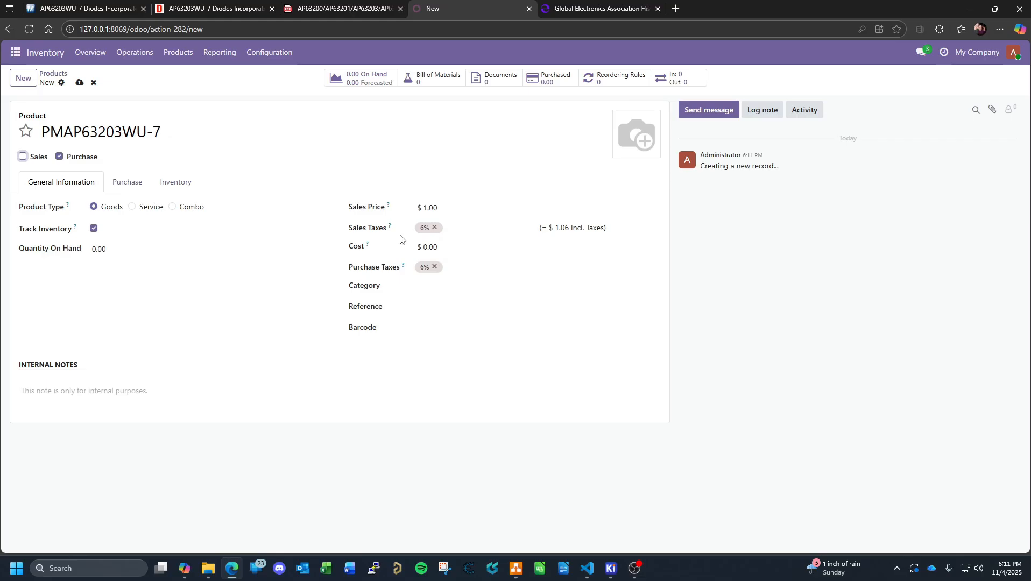
pyautogui.click(436, 208)
pyautogui.hotkey('ctrl', 'a')
pyautogui.press('BackSpace')
pyautogui.click(434, 227)
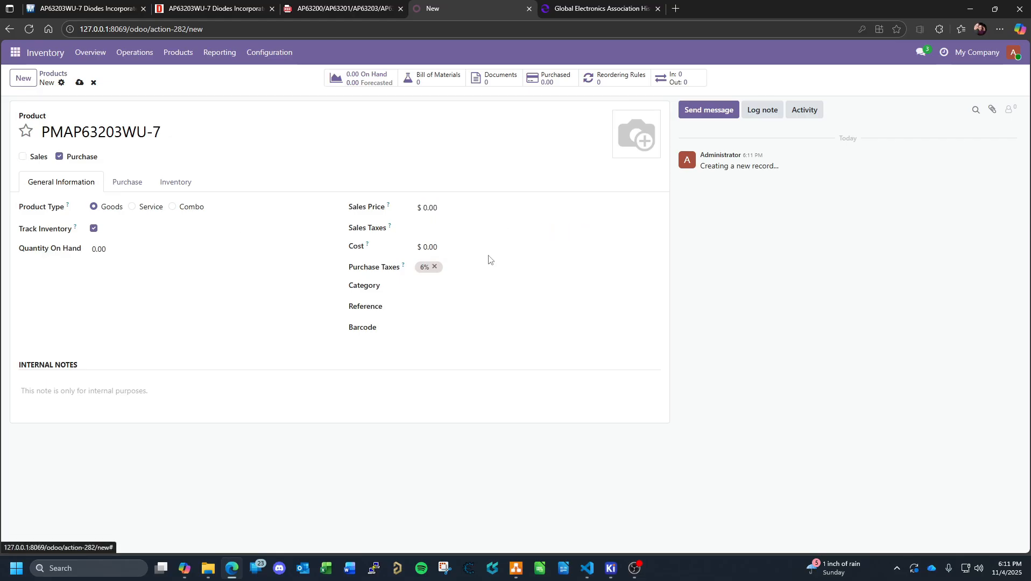
pyautogui.click(435, 267)
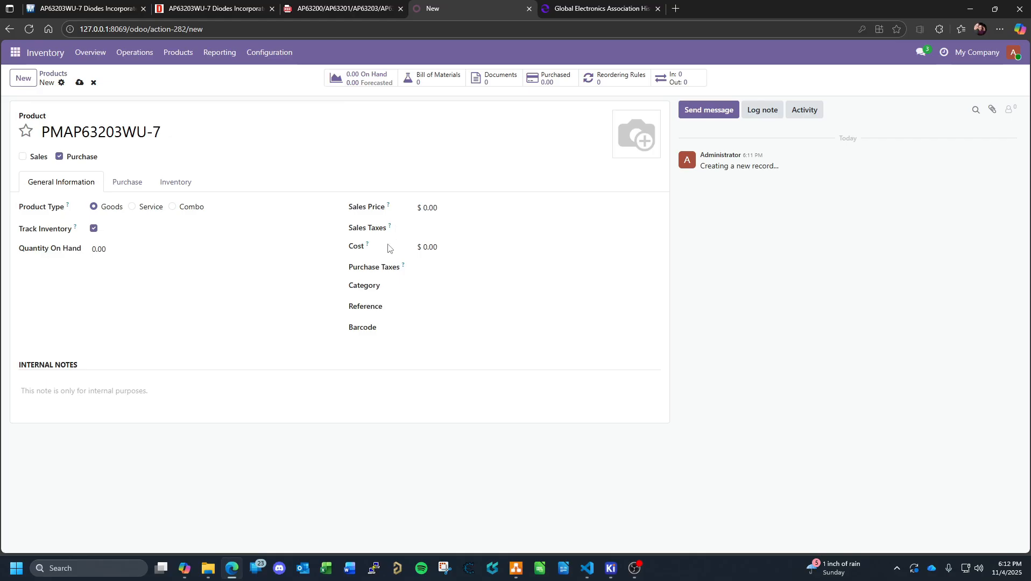
# Set the product's cost to $0.71, taken from the single-unit price on the Mouser page.
pyautogui.click(446, 248)
pyautogui.click(89, 8)
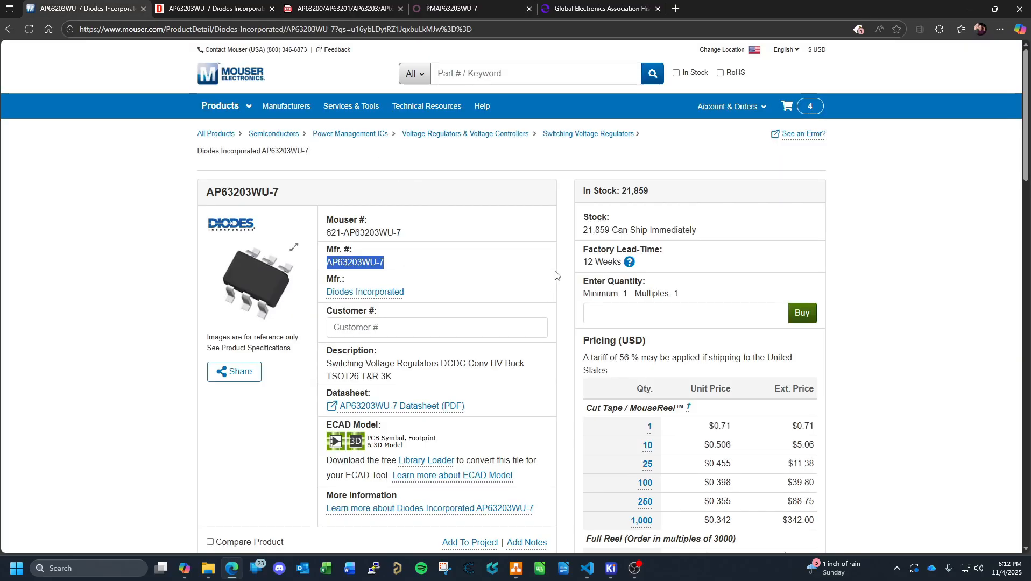
pyautogui.click(452, 9)
pyautogui.write('0.7')
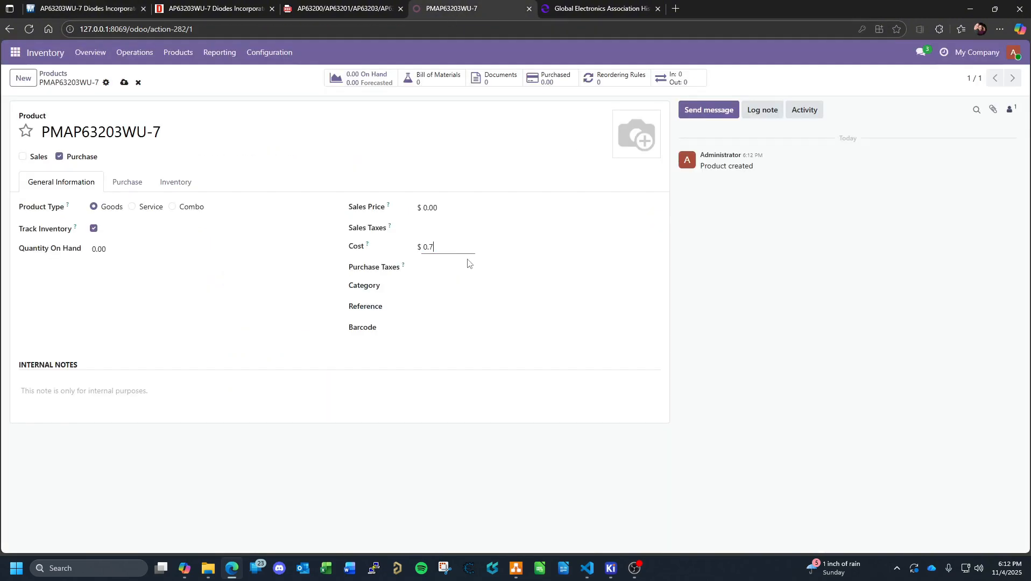
pyautogui.write('1')
# Create a product category Power Management under the parent category Goods and assign it to the product.
pyautogui.click(415, 288)
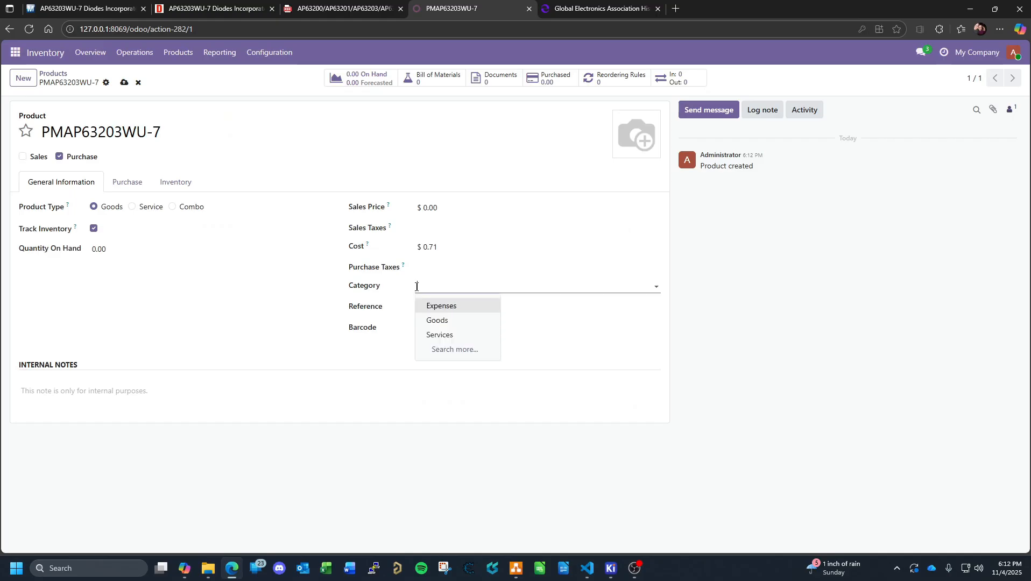
pyautogui.click(459, 350)
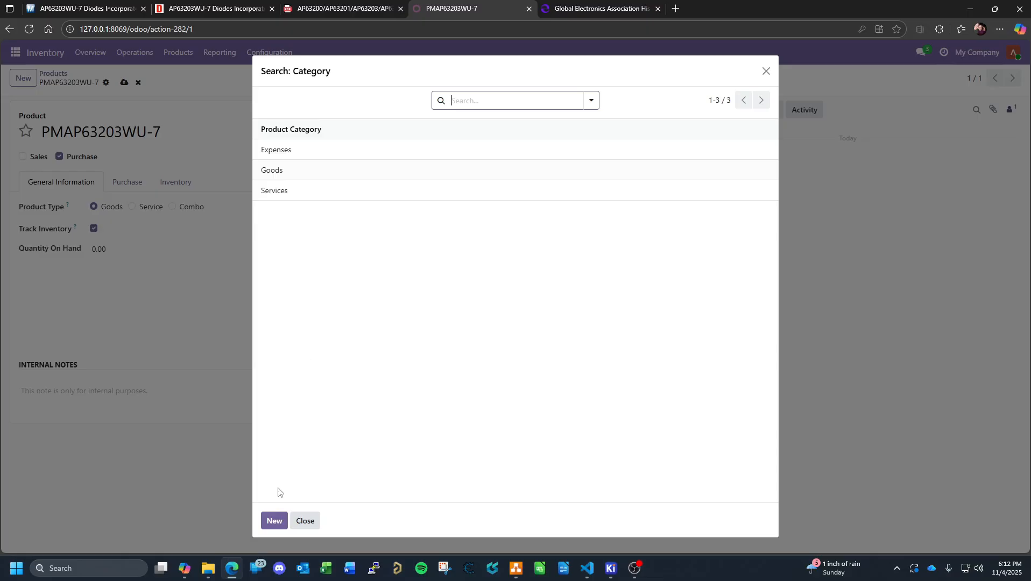
pyautogui.click(275, 519)
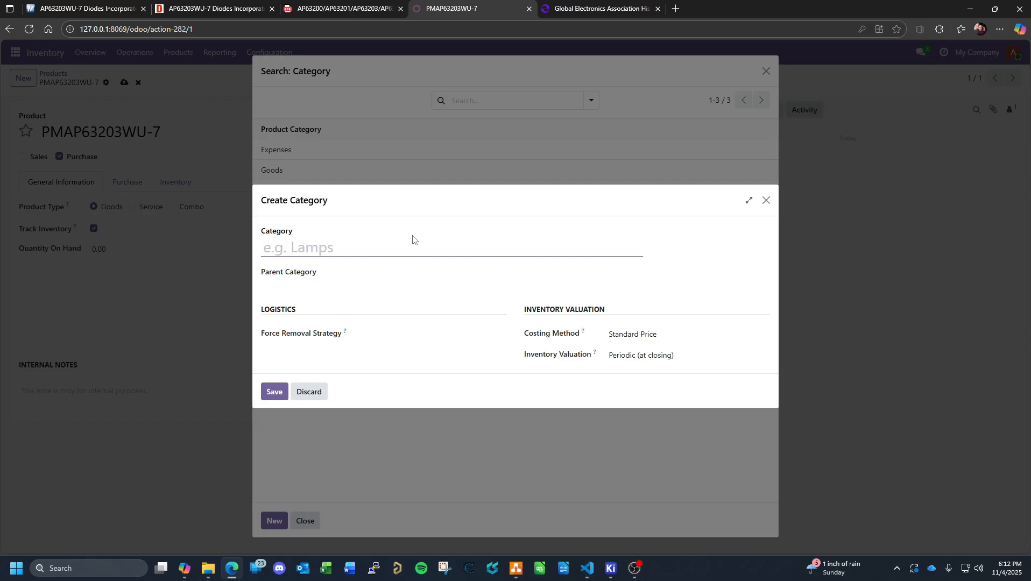
pyautogui.write('Power Management')
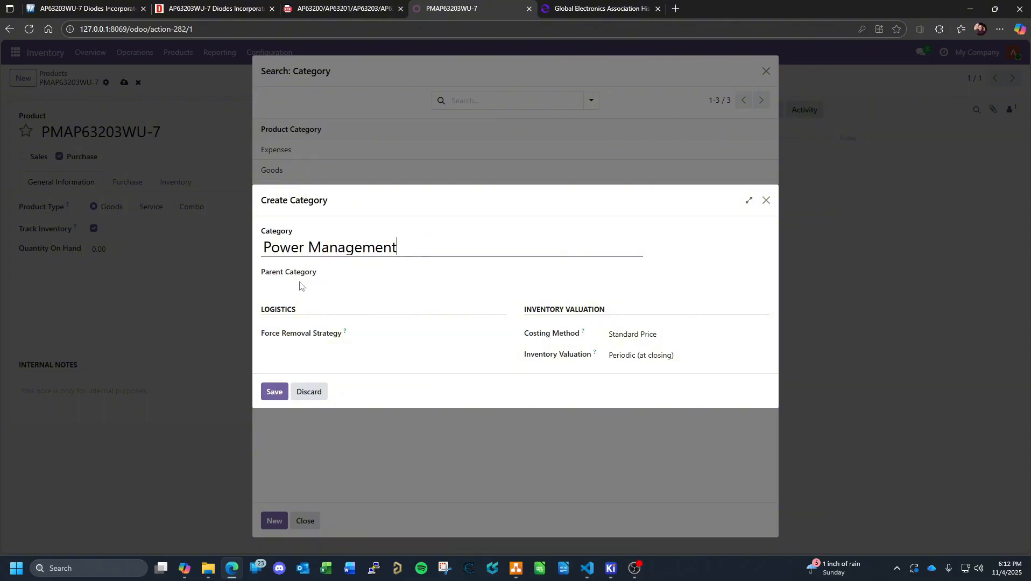
pyautogui.click(347, 275)
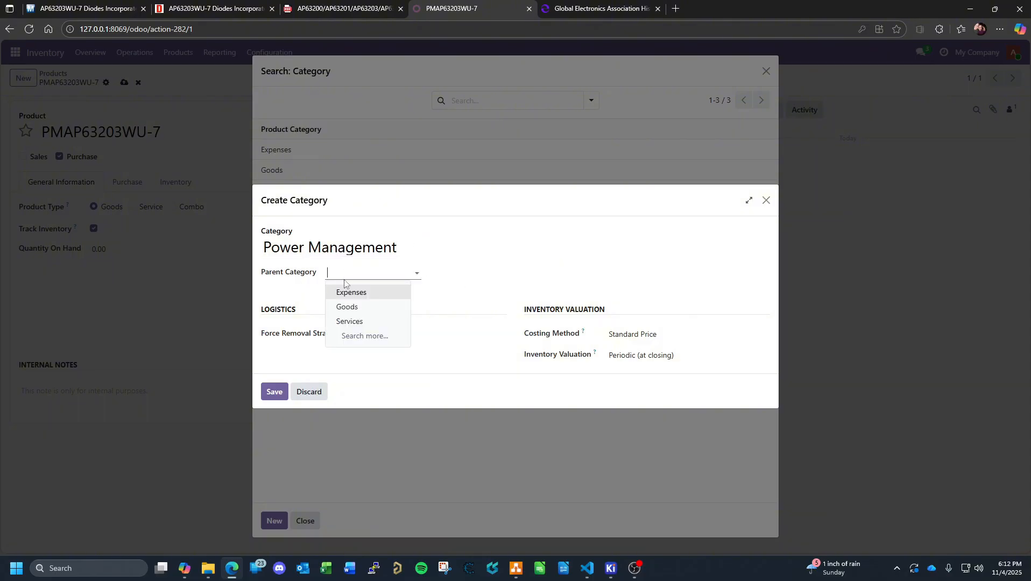
pyautogui.click(356, 308)
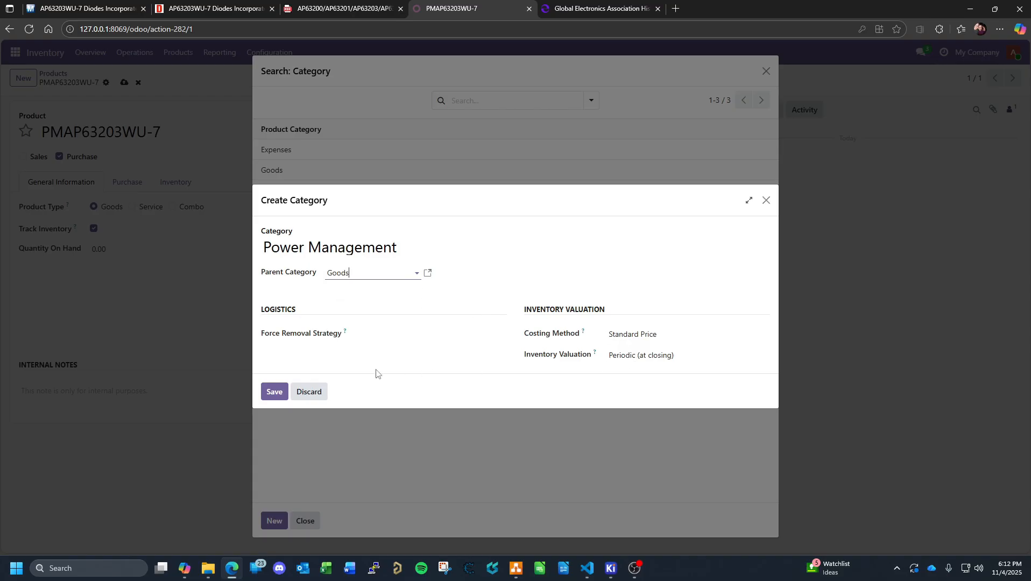
pyautogui.click(273, 392)
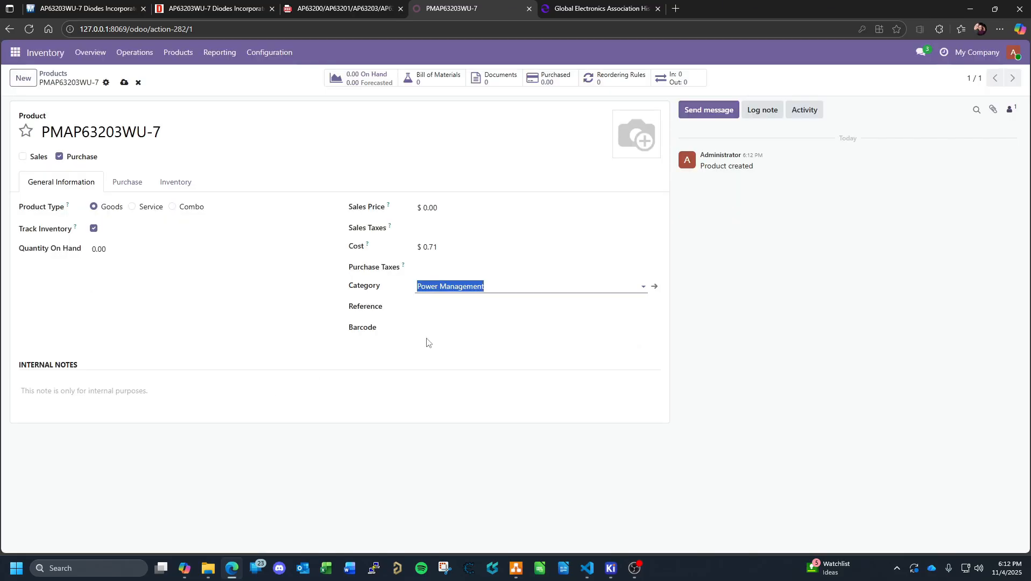
# Fill the product's reference with the description copied from the PMAP63203WU-7 symbol's properties in the KiCad Symbol Editor.
pyautogui.click(416, 307)
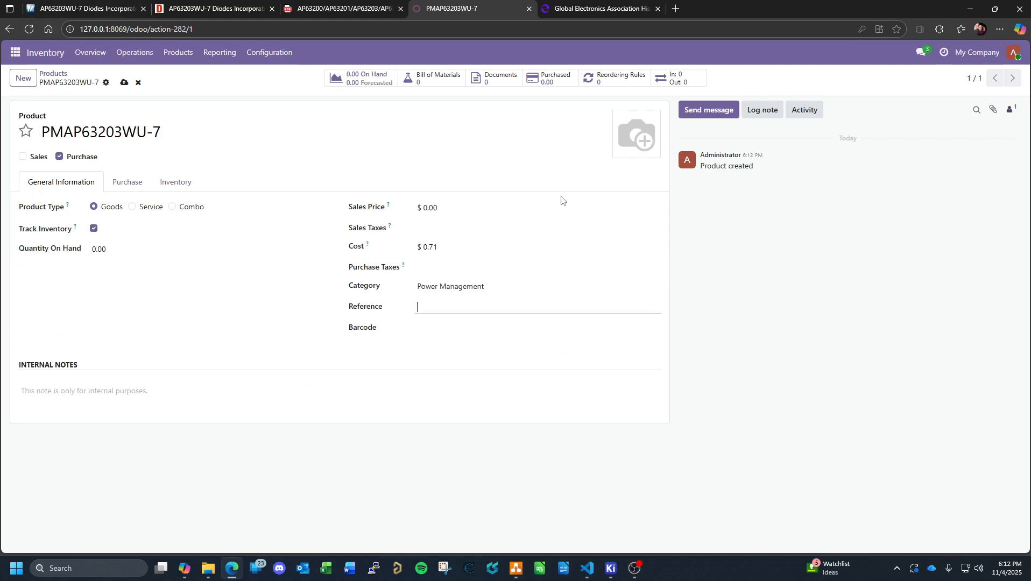
pyautogui.moveTo(612, 573)
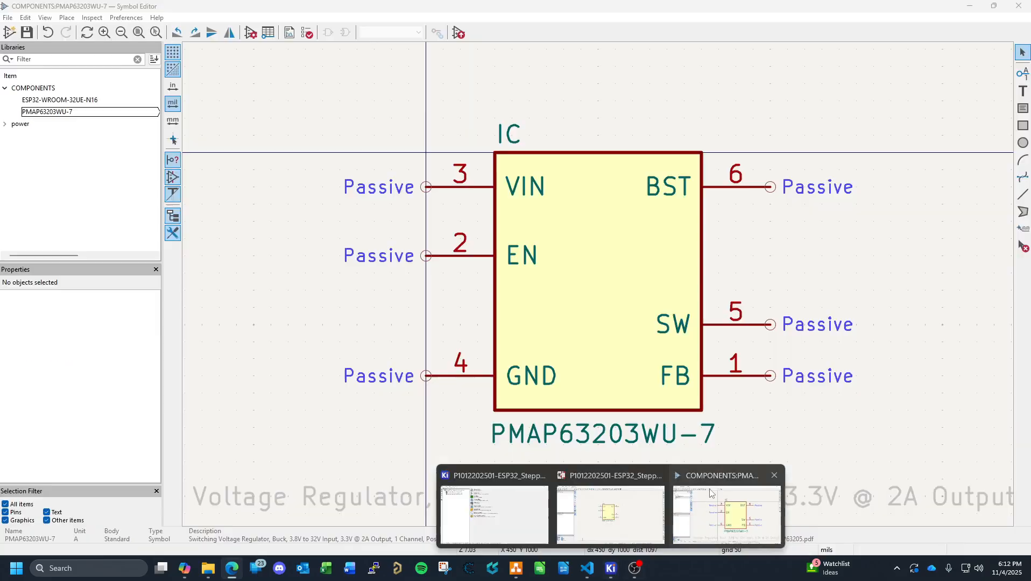
pyautogui.click(723, 508)
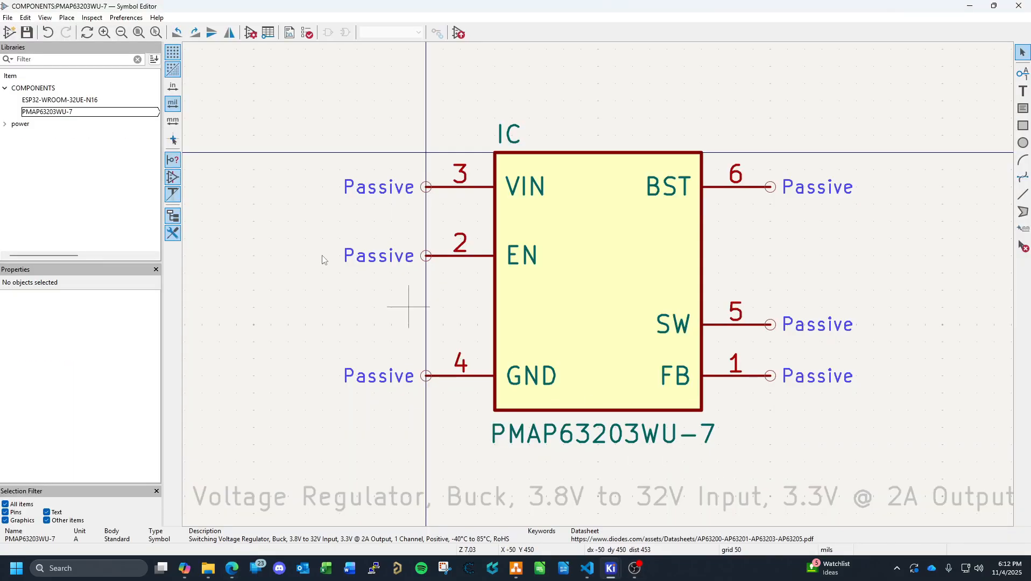
pyautogui.doubleClick(77, 115)
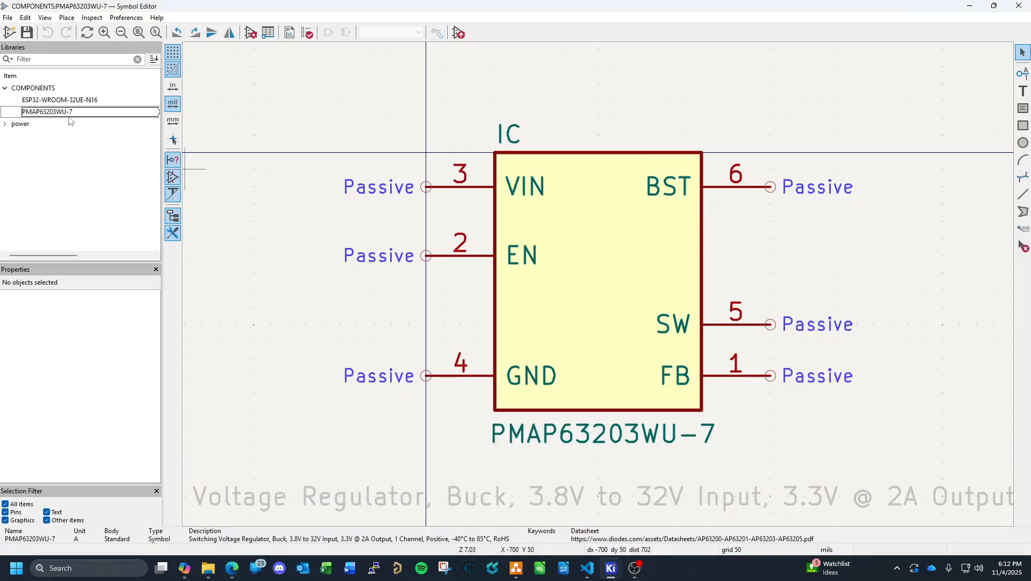
pyautogui.click(8, 17)
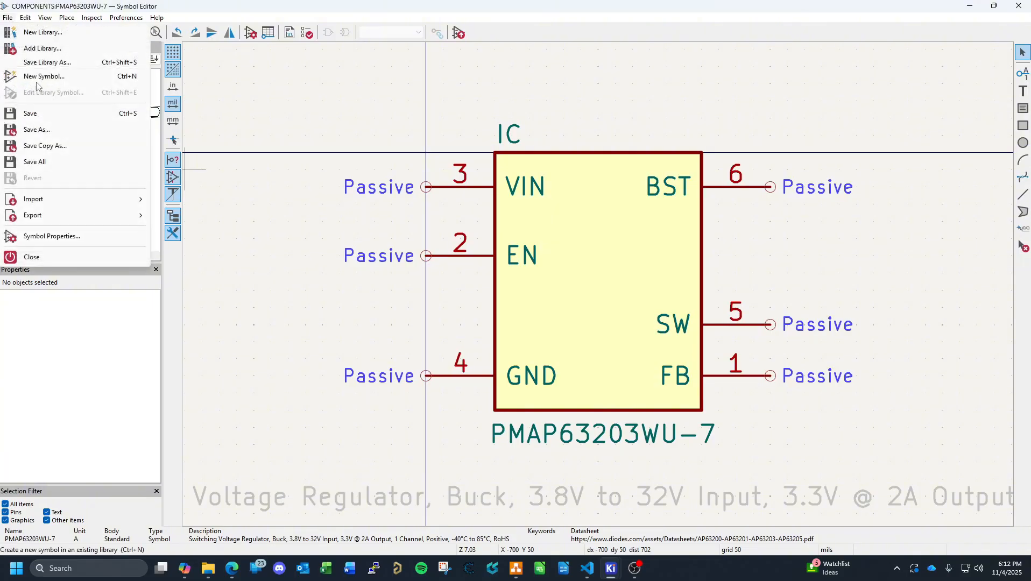
pyautogui.click(51, 236)
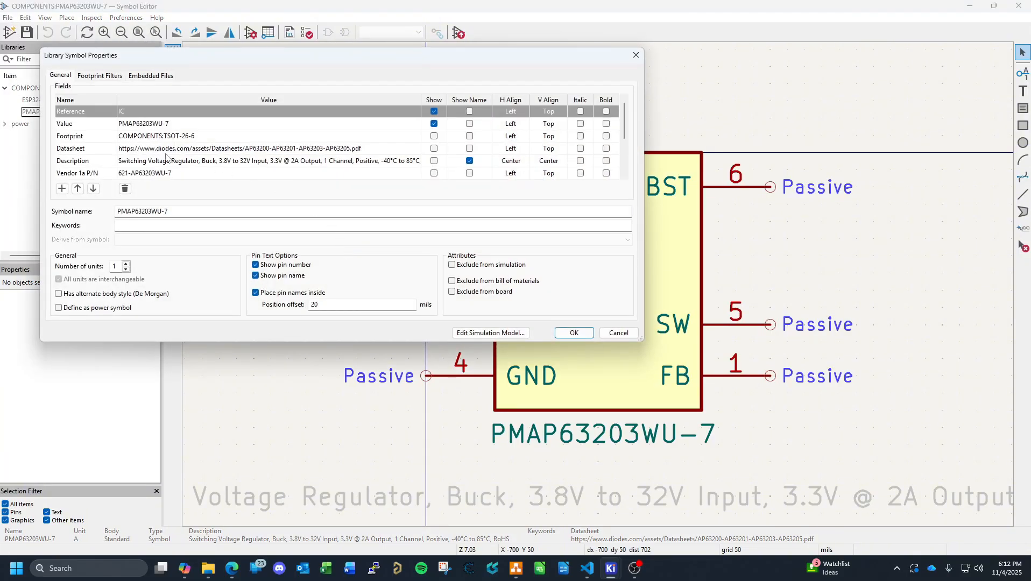
pyautogui.click(179, 161)
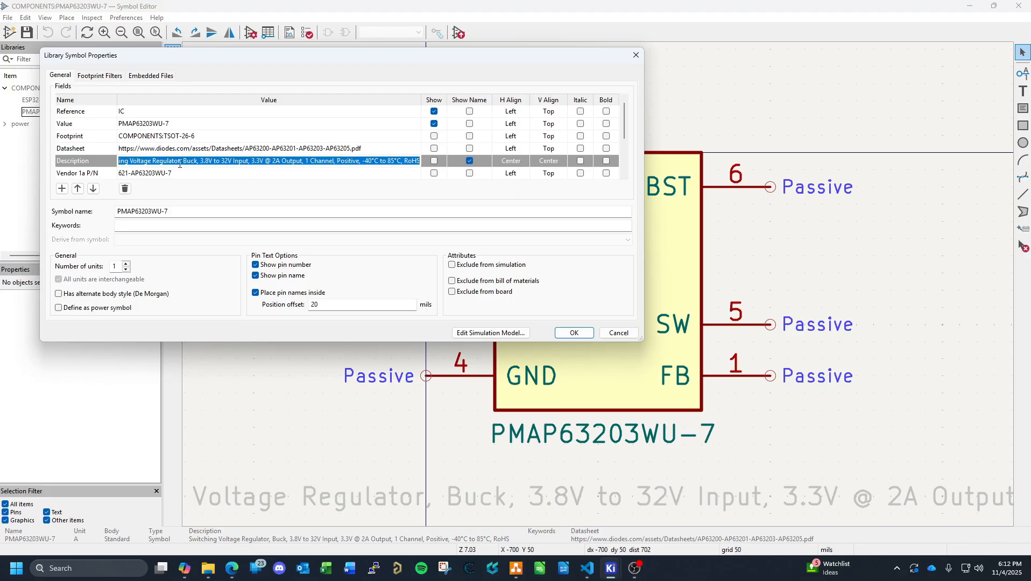
pyautogui.click(618, 333)
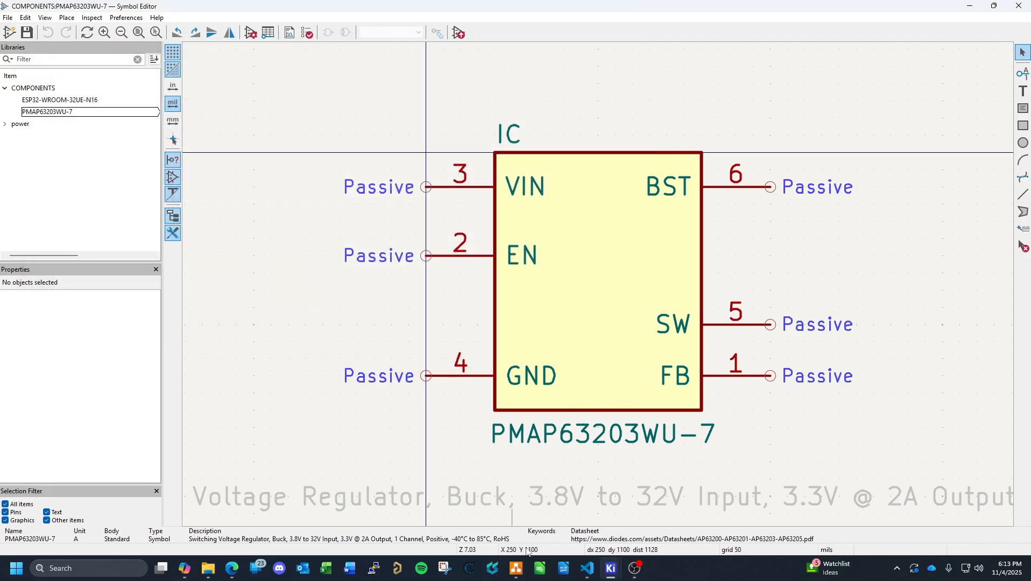
pyautogui.click(232, 568)
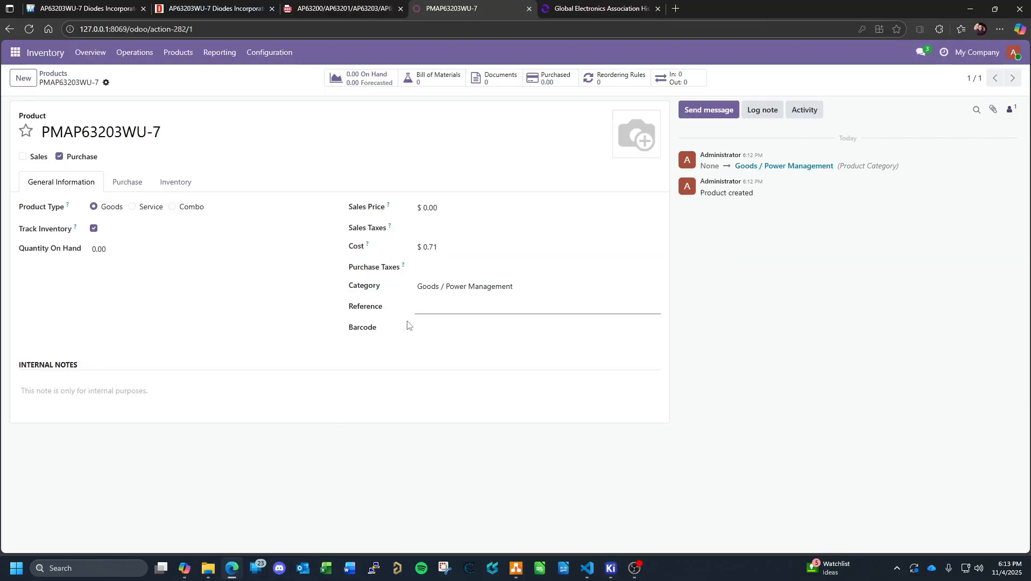
pyautogui.hotkey('ctrl', 'v')
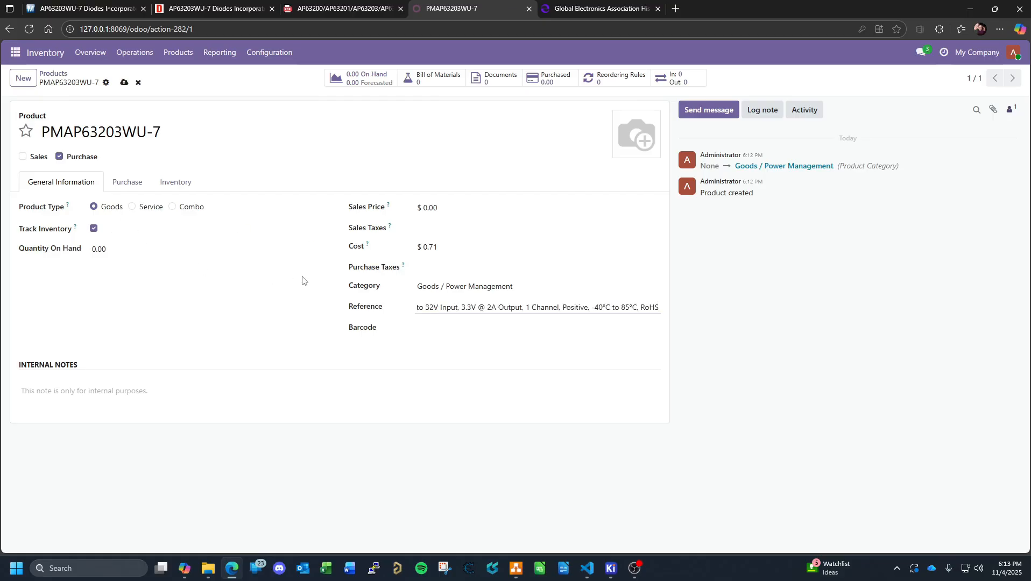
pyautogui.click(132, 183)
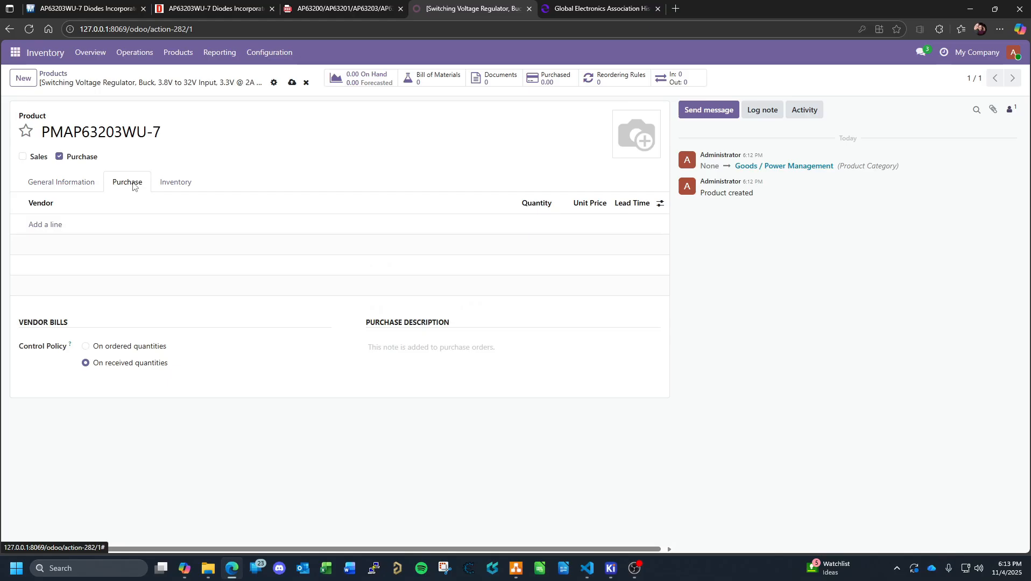
pyautogui.click(63, 232)
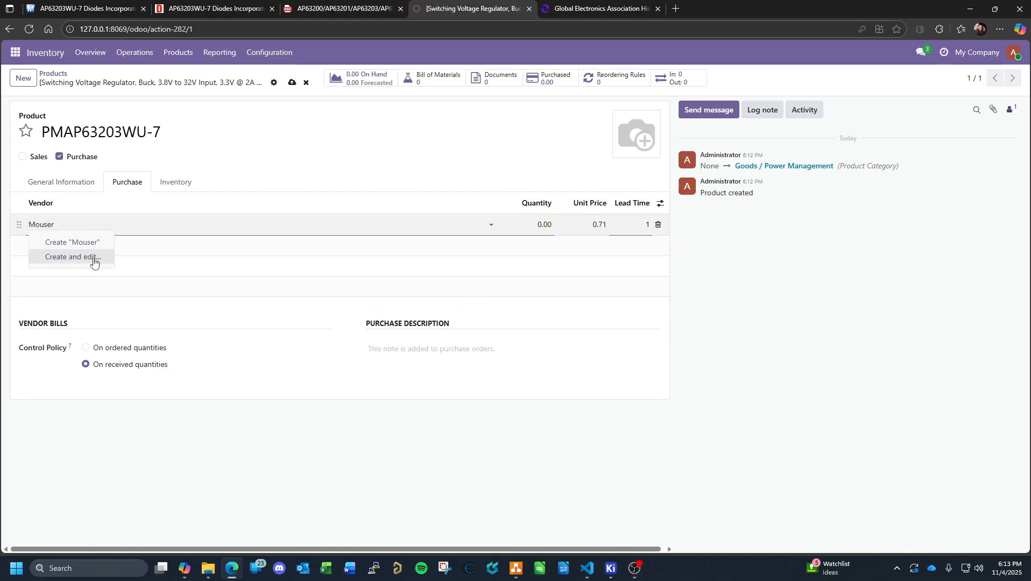
pyautogui.click(93, 259)
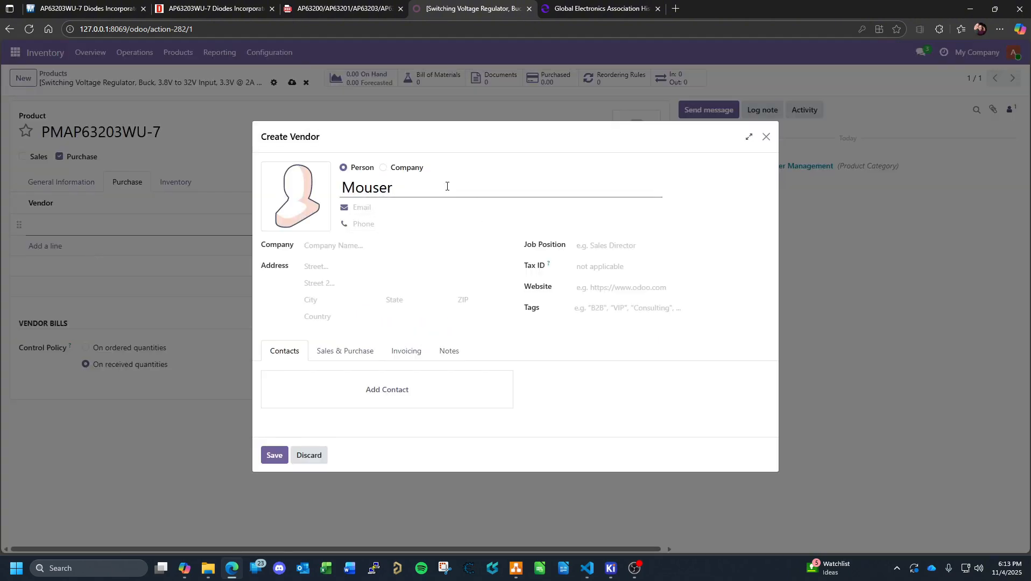
pyautogui.click(394, 172)
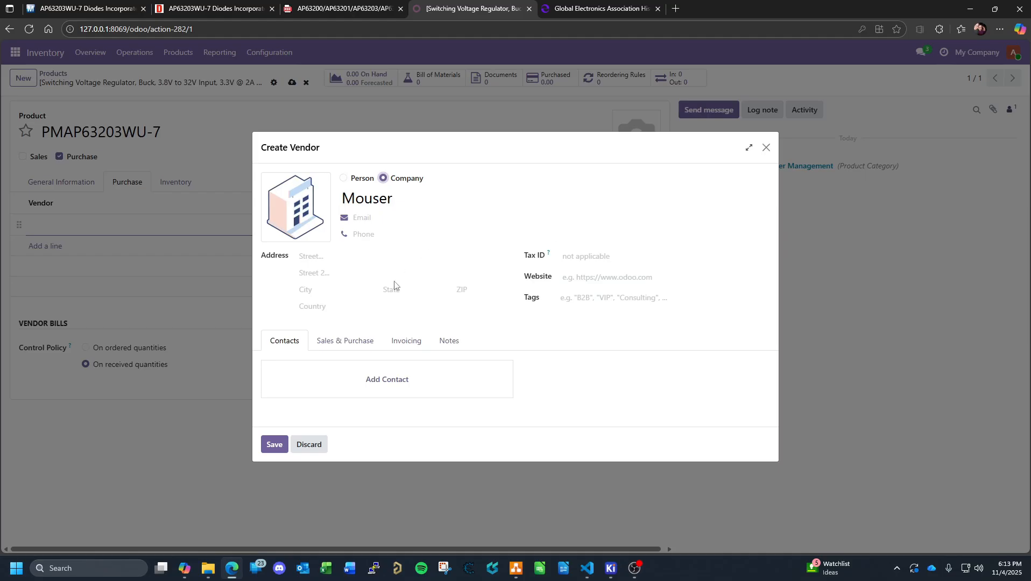
pyautogui.click(632, 280)
pyautogui.write('www.mouser.com')
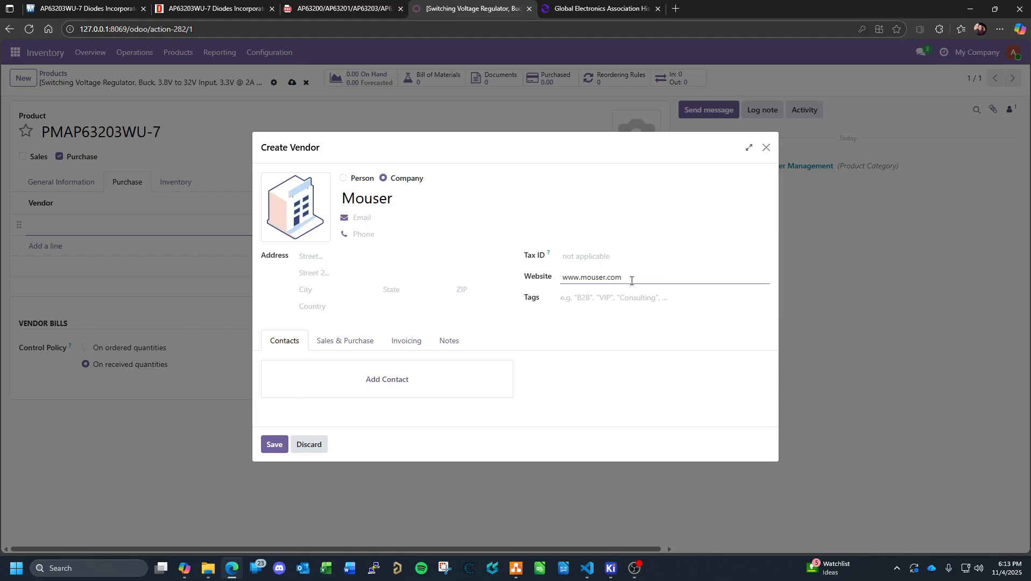
pyautogui.click(274, 445)
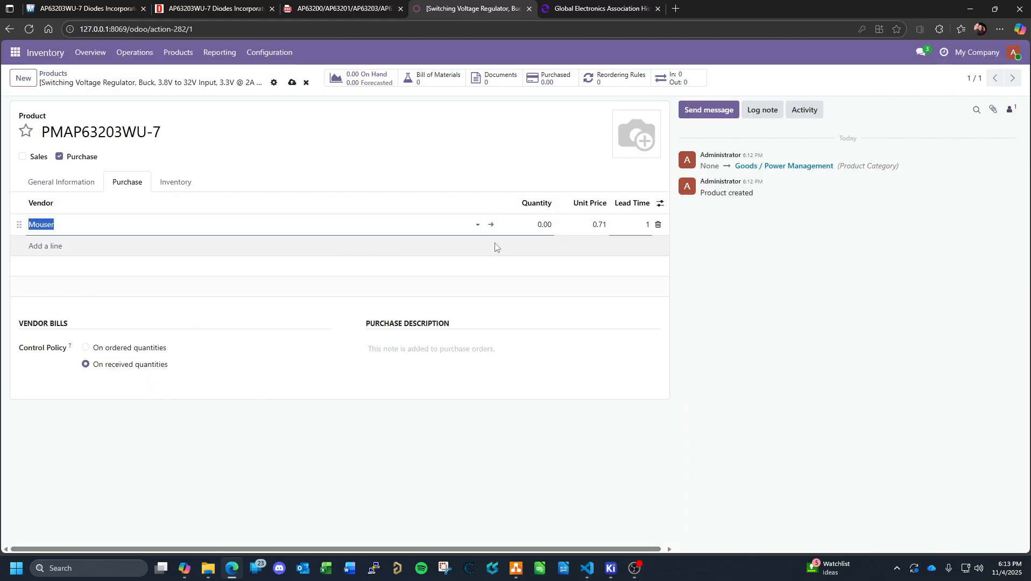
# Show the Vendor Product Code column in the vendor list and hide the Lead Time column.
pyautogui.click(660, 203)
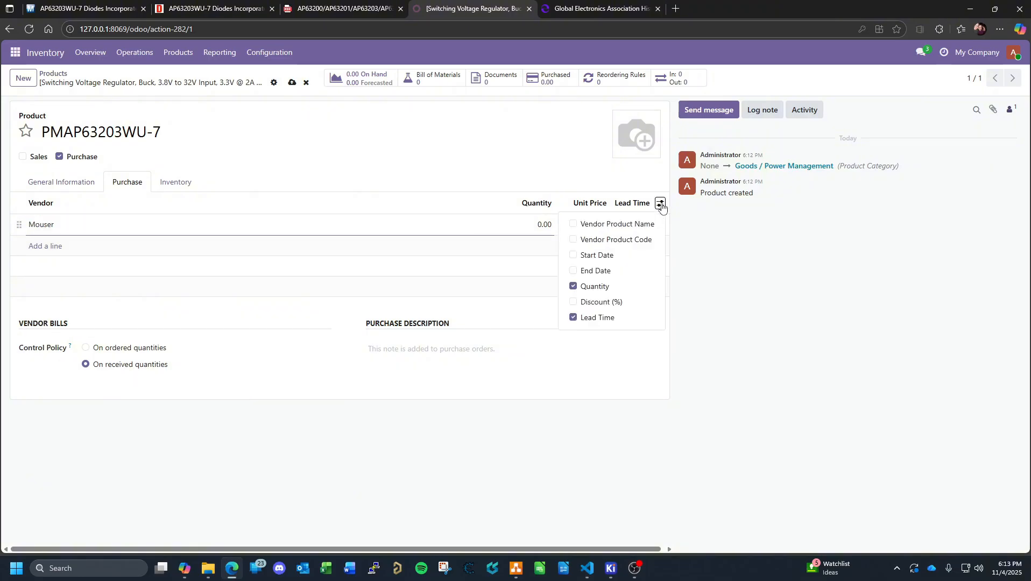
pyautogui.click(573, 240)
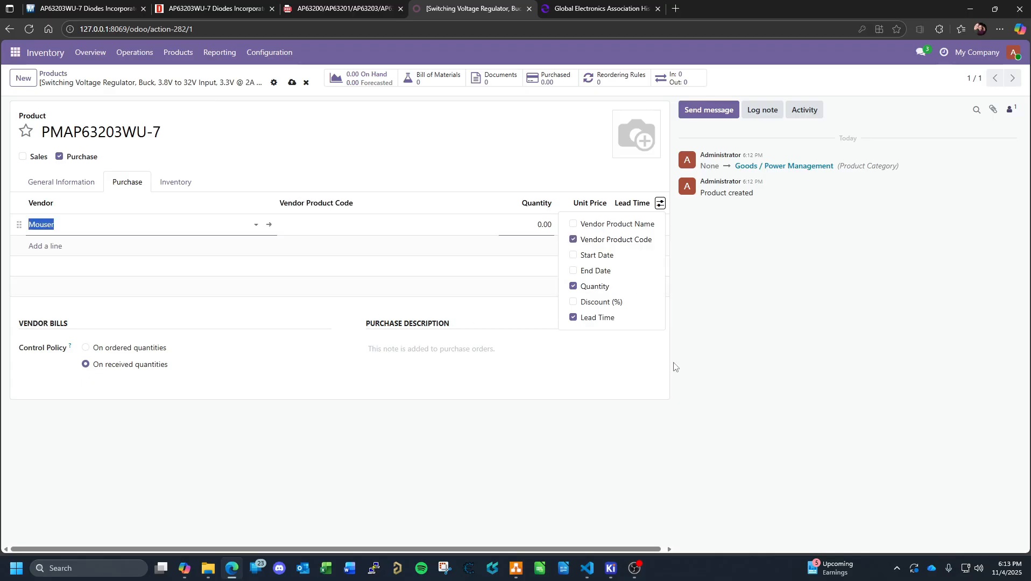
pyautogui.click(573, 317)
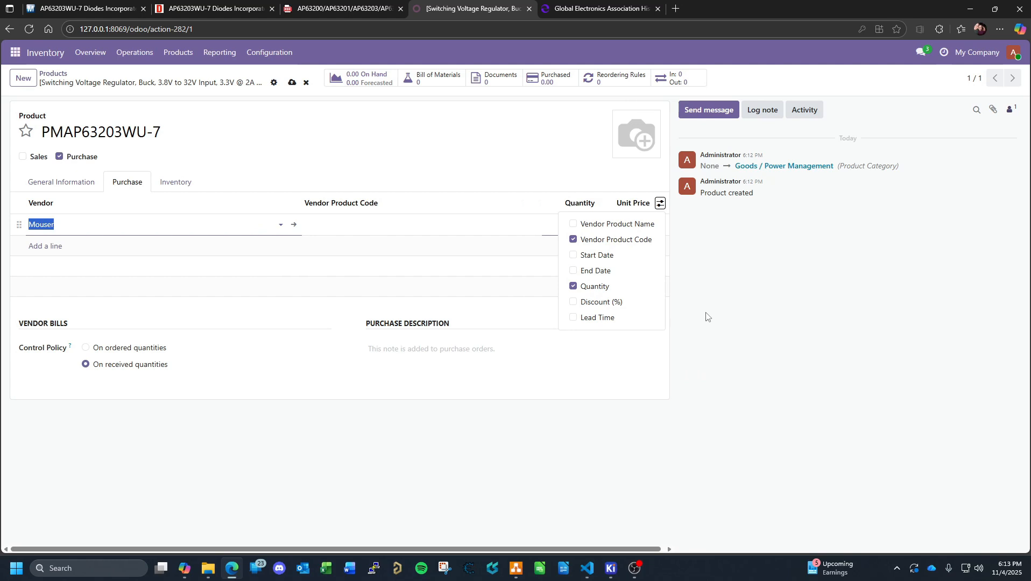
# Enter 621-AP63203WU-7, the Mouser part number copied from the Mouser product page, as the vendor product code.
pyautogui.click(380, 232)
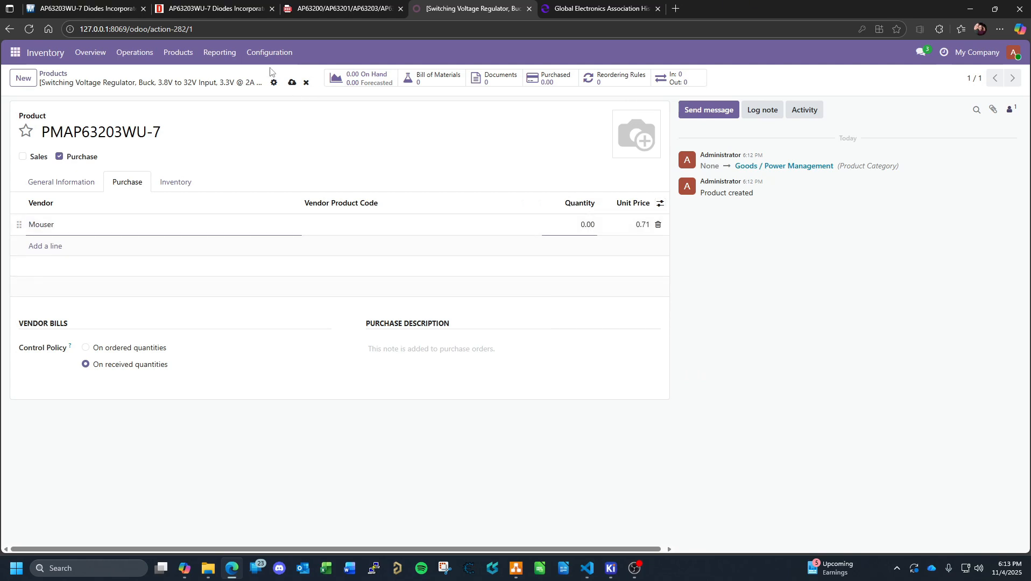
pyautogui.click(124, 9)
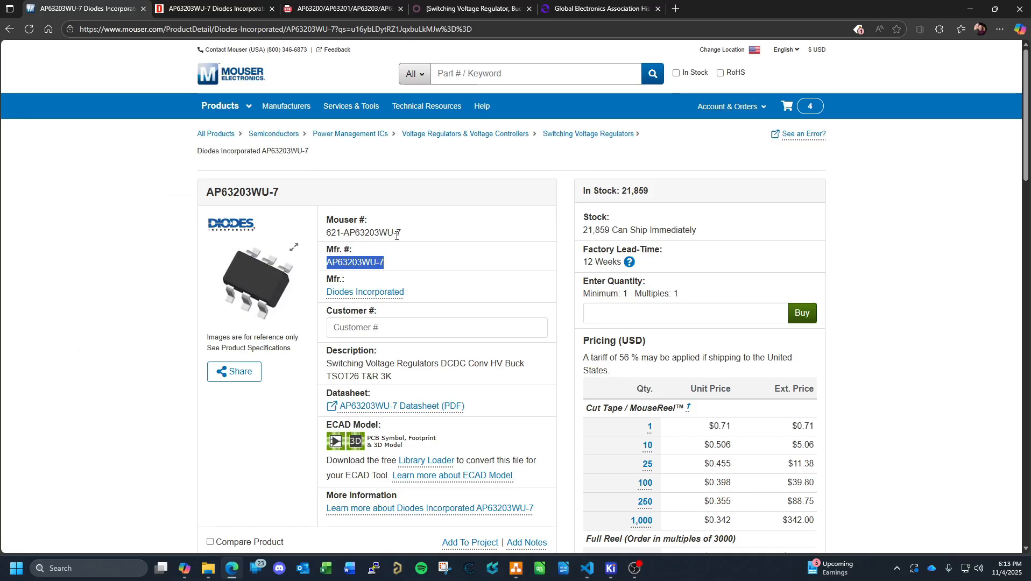
pyautogui.moveTo(400, 232); pyautogui.dragTo(318, 236)
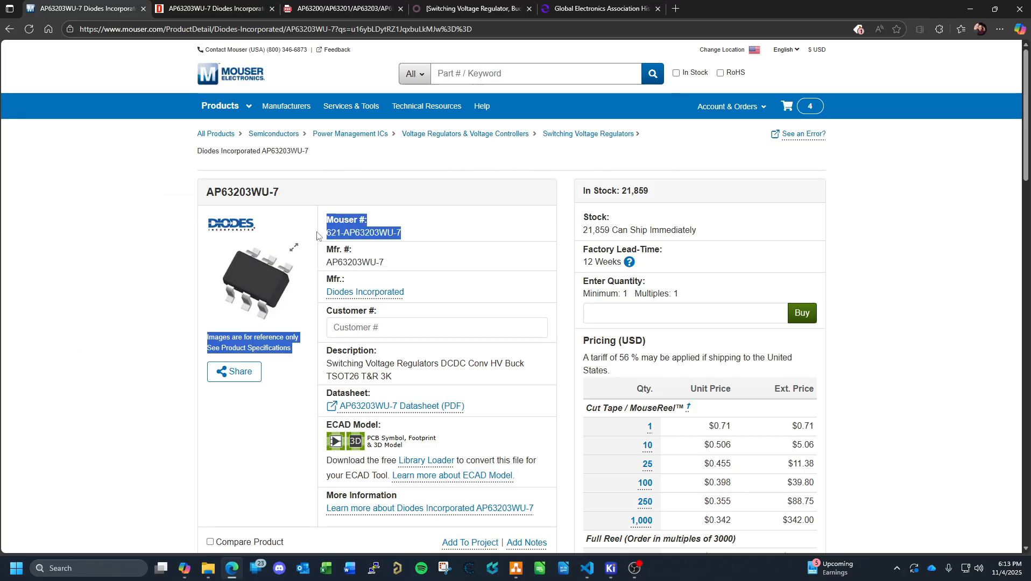
pyautogui.click(399, 231)
pyautogui.moveTo(399, 232); pyautogui.dragTo(328, 230)
pyautogui.hotkey('ctrl', 'c')
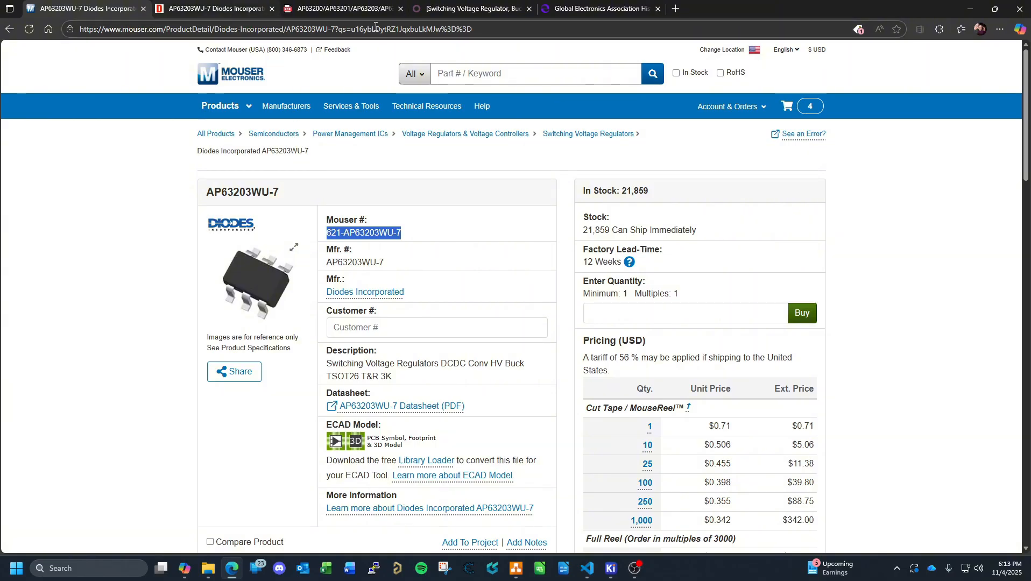
pyautogui.click(498, 8)
pyautogui.click(327, 228)
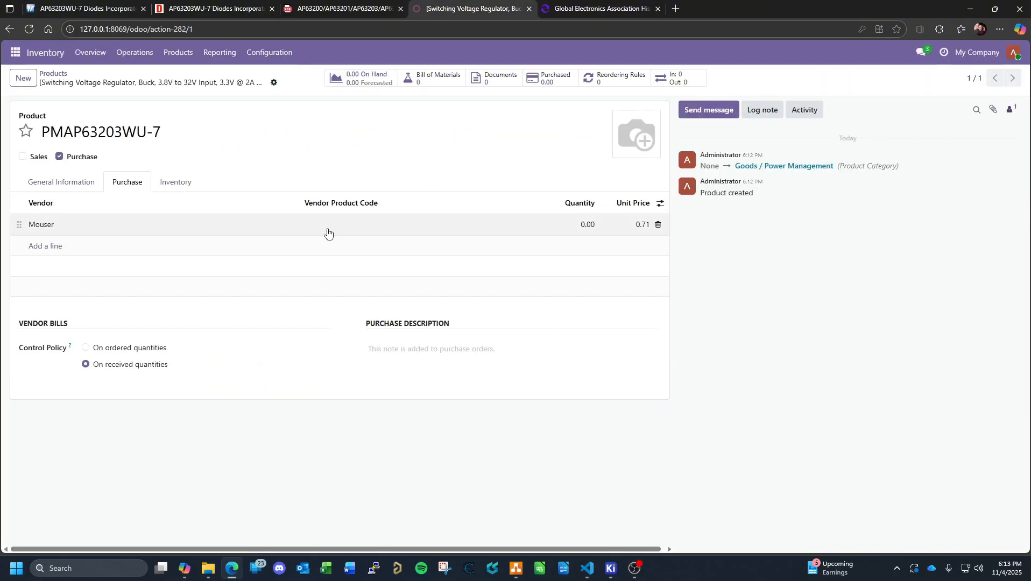
pyautogui.hotkey('ctrl', 'v')
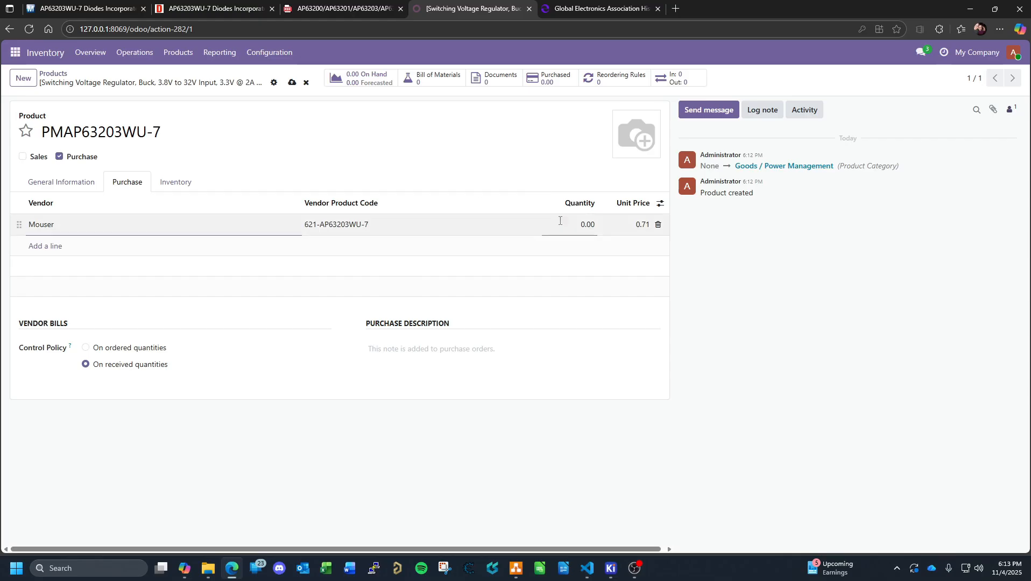
# Set the Mouser vendor line's quantity to 1, save the product and close the Global Electronics Association page.
pyautogui.click(572, 223)
pyautogui.write('1')
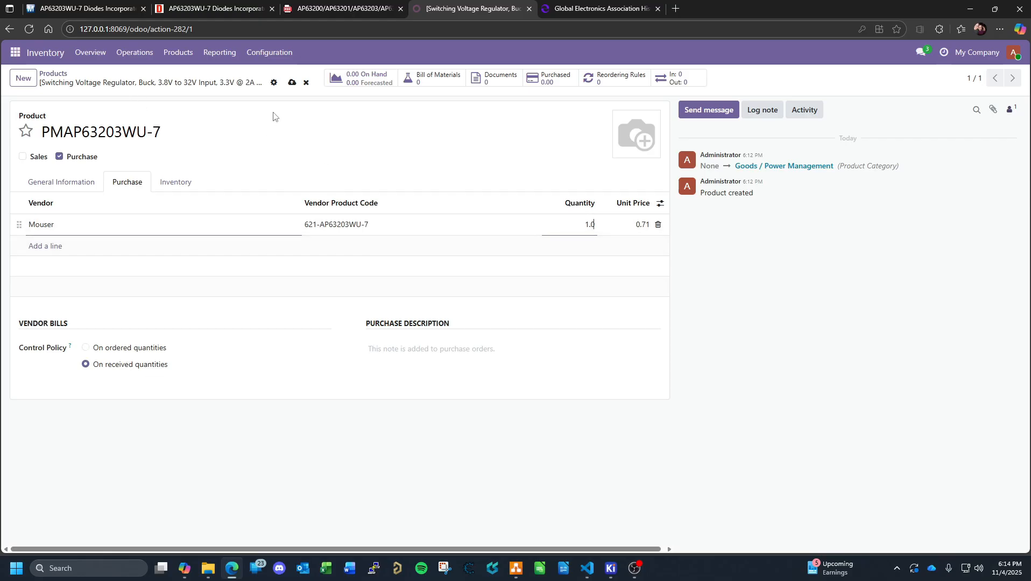
pyautogui.click(291, 82)
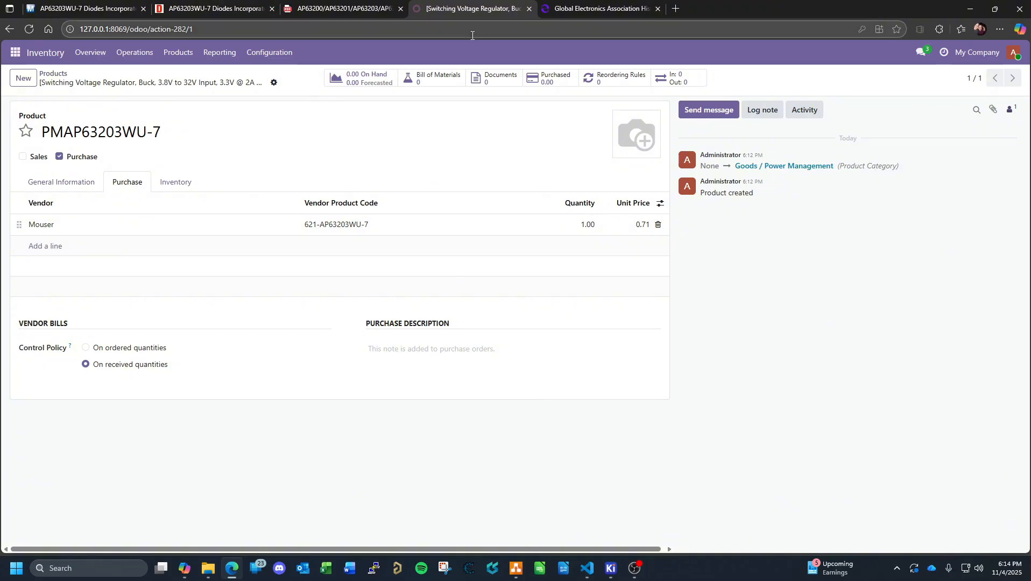
pyautogui.click(658, 9)
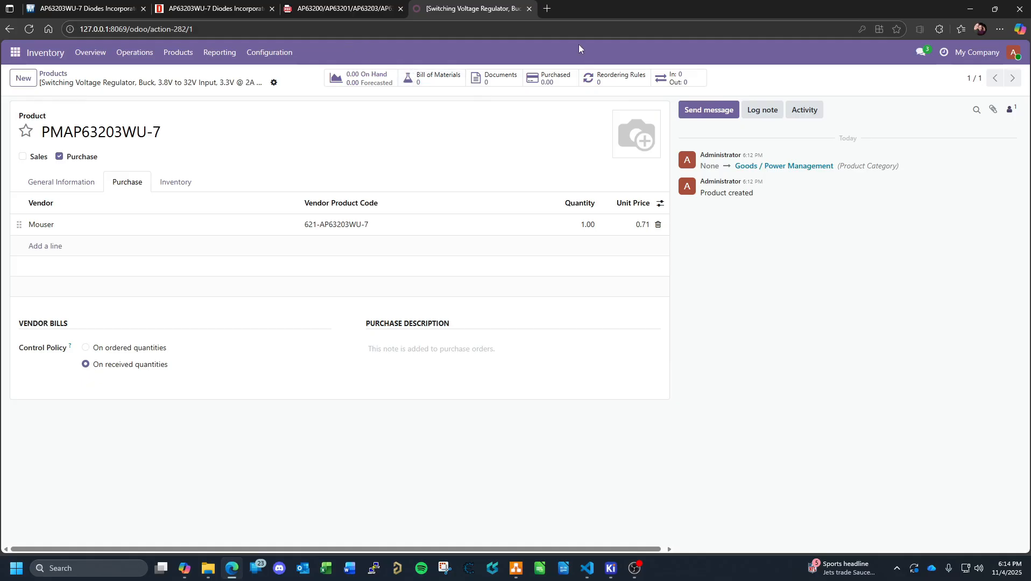
# Look through the AP63203 datasheet for the typical application circuits in its Application Information section.
pyautogui.click(347, 8)
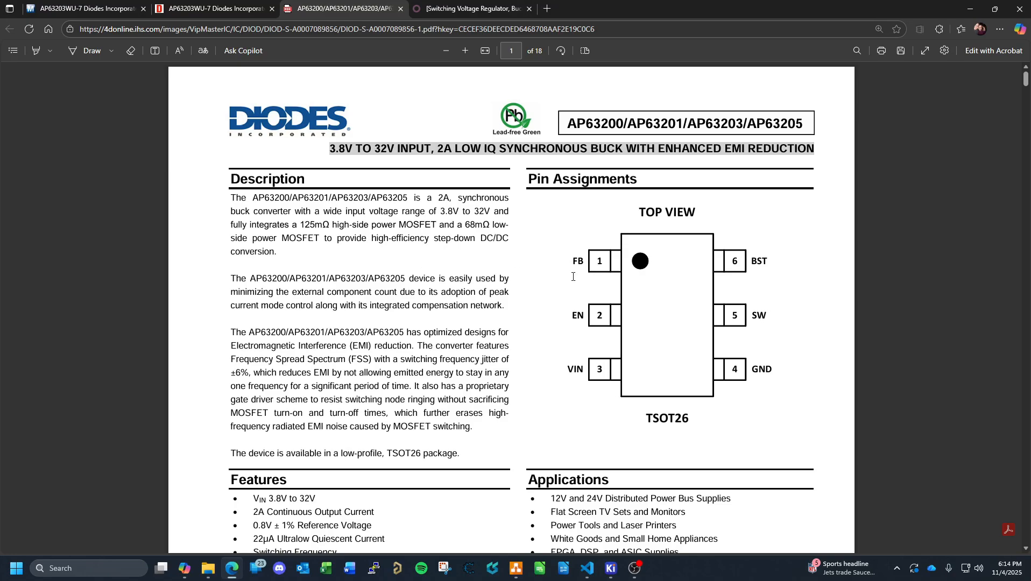
pyautogui.scroll(-20, 629, 288)
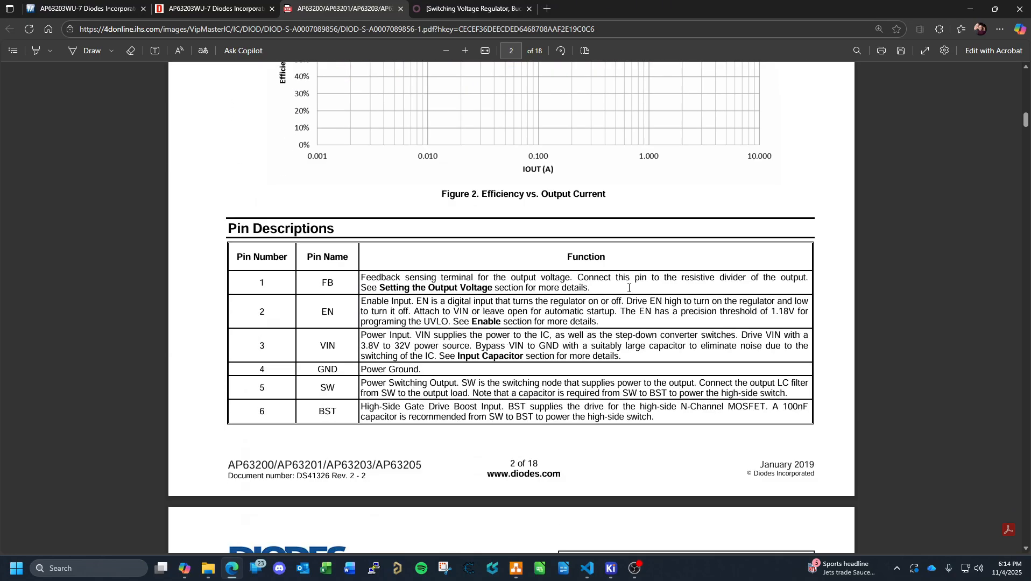
pyautogui.scroll(-20, 629, 290)
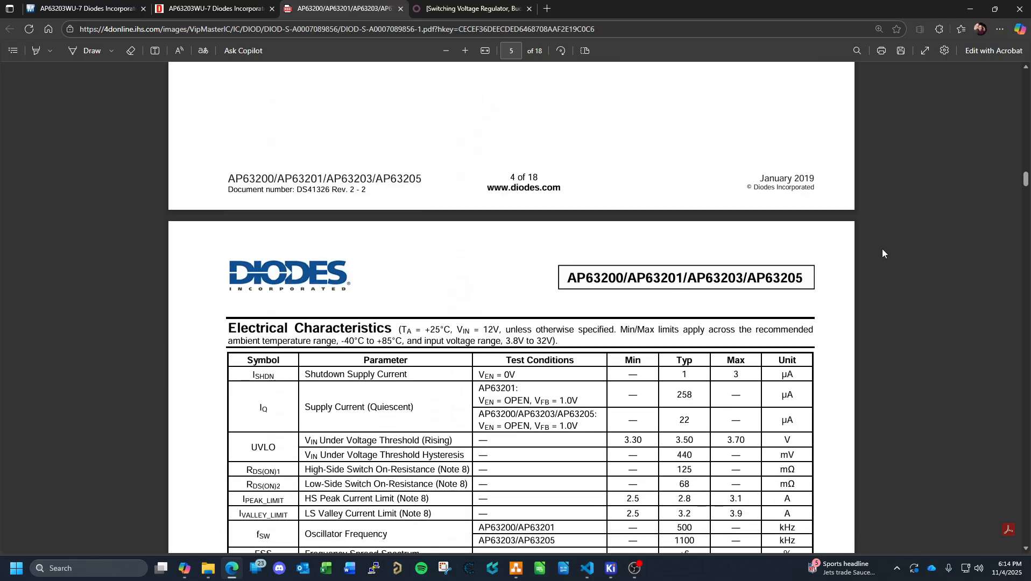
pyautogui.scroll(-15, 798, 263)
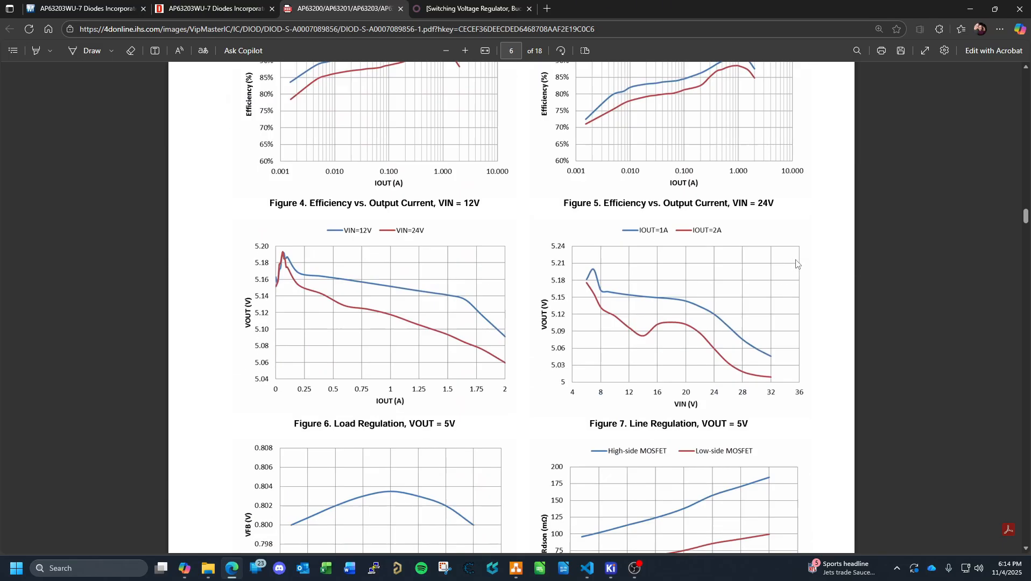
pyautogui.scroll(-20, 798, 264)
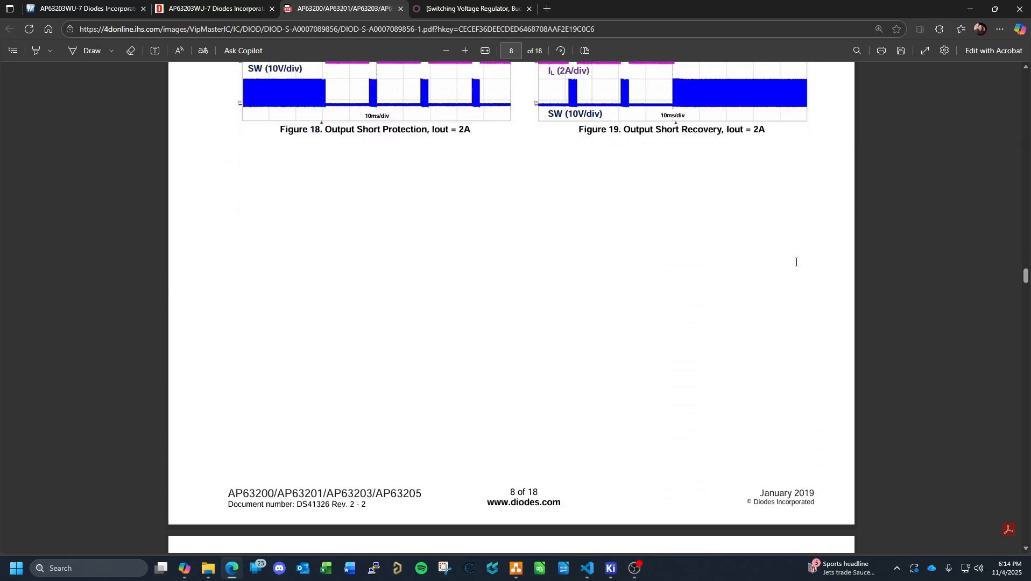
pyautogui.scroll(-20, 796, 262)
pyautogui.scroll(10, 797, 268)
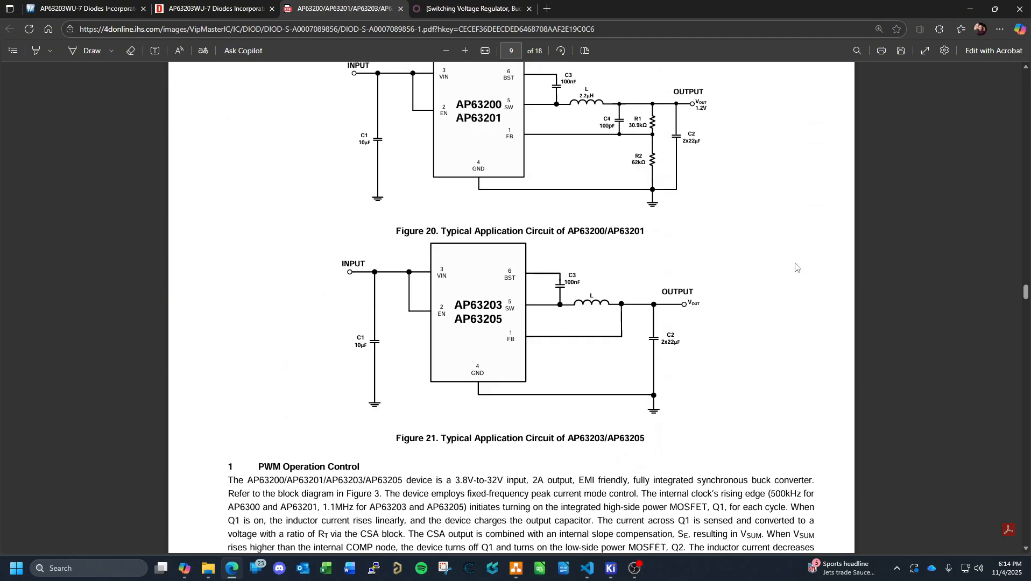
pyautogui.scroll(4, 796, 267)
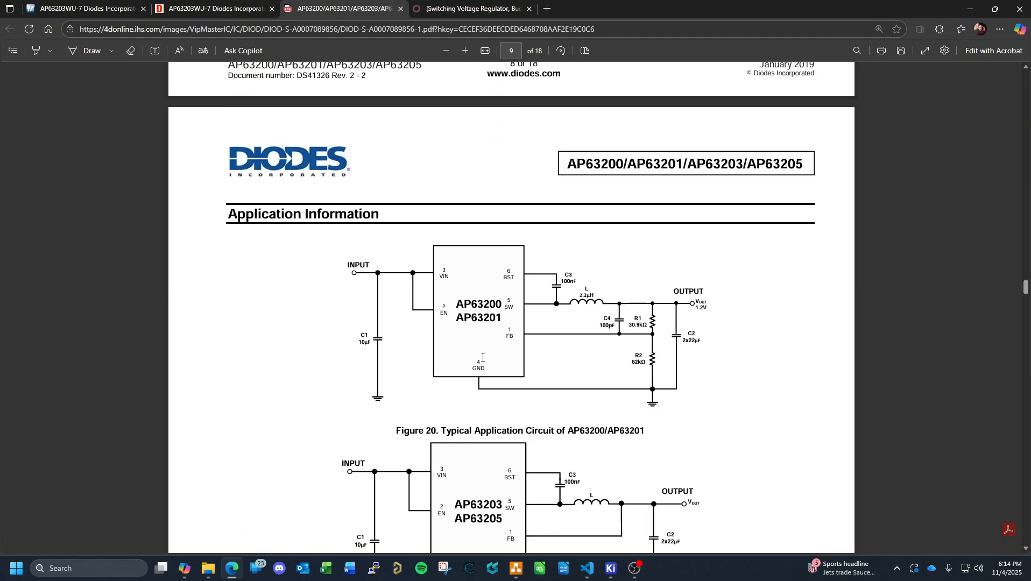
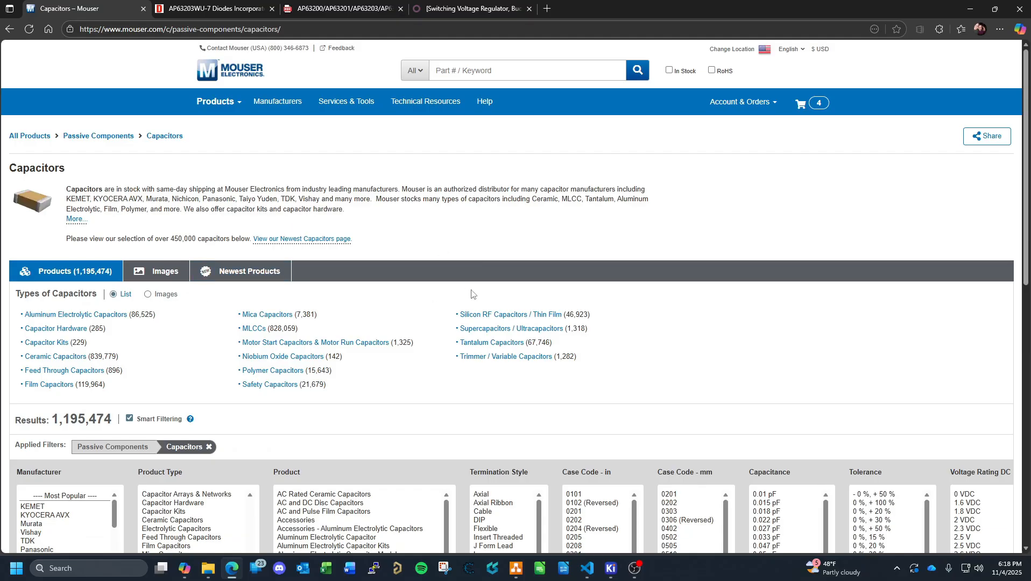
# Open Mouser's Multilayer Ceramic Capacitors MLCC - SMD/SMT category and check the capacitors in the datasheet's AP63203 application circuit.
pyautogui.click(255, 330)
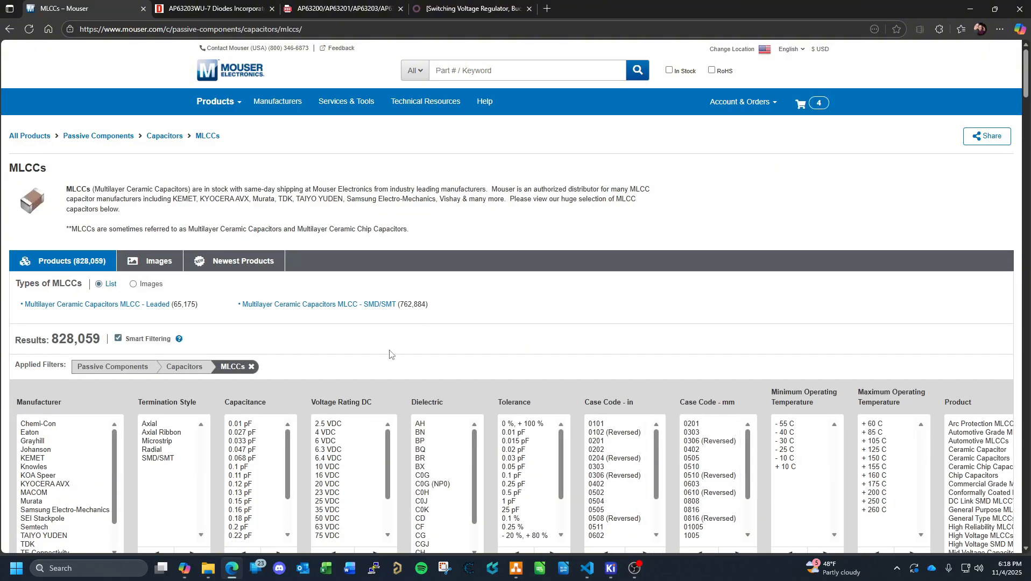
pyautogui.click(315, 306)
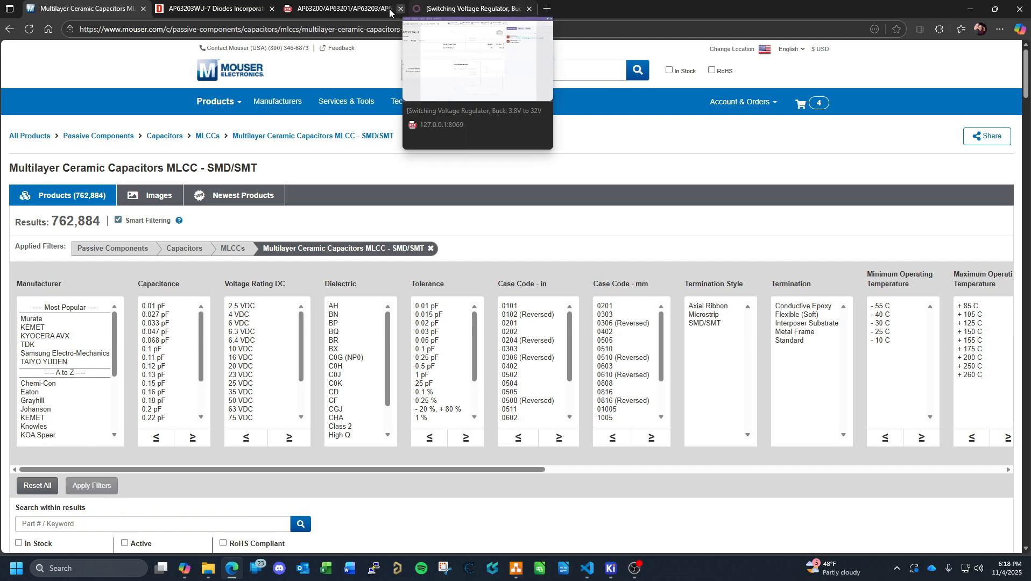
pyautogui.click(339, 9)
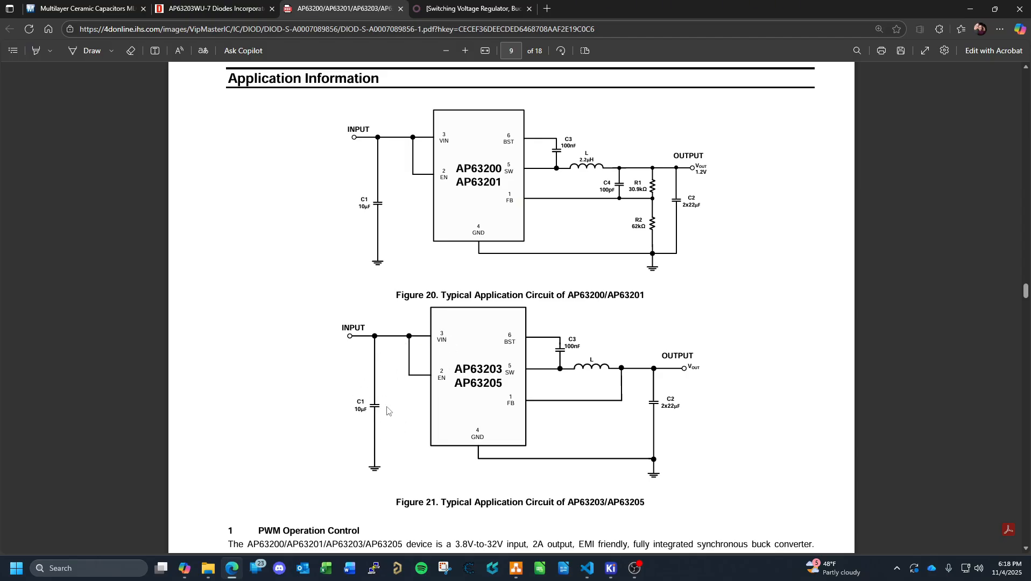
# Filter the SMD/SMT multilayer ceramic capacitors on Mouser by a DC voltage rating of 50 VDC.
pyautogui.click(108, 8)
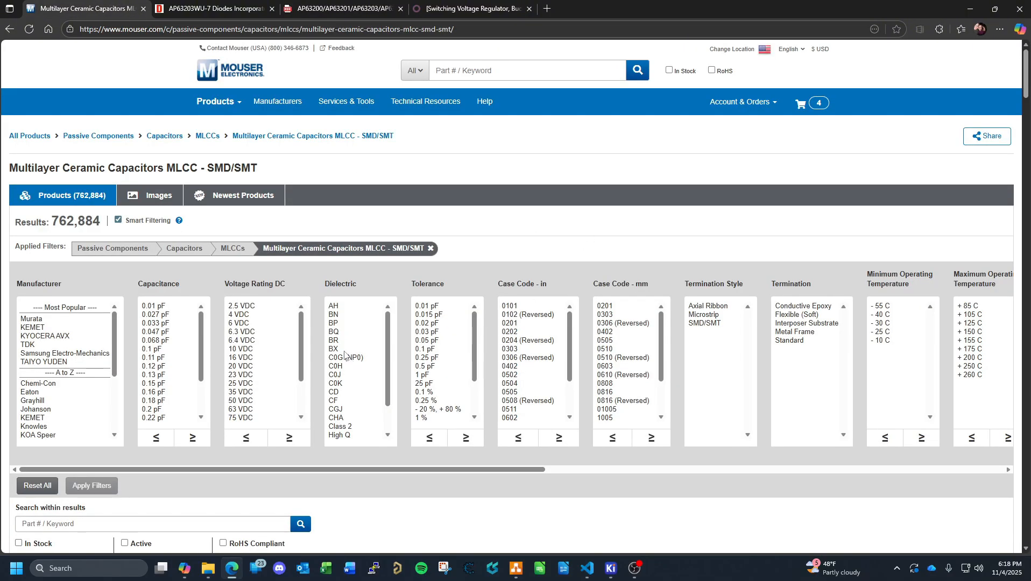
pyautogui.scroll(-2, 279, 355)
pyautogui.click(240, 349)
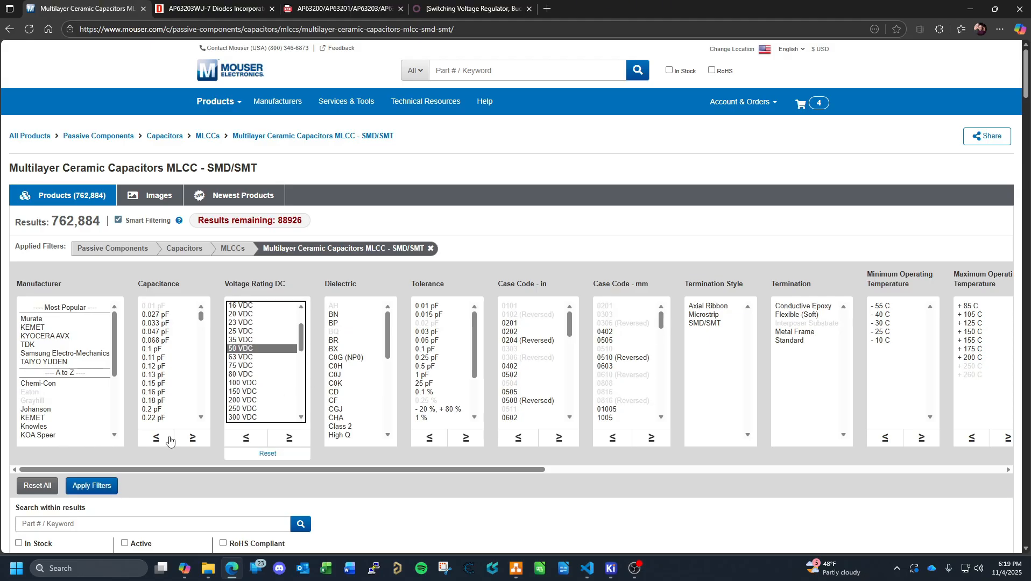
pyautogui.click(79, 488)
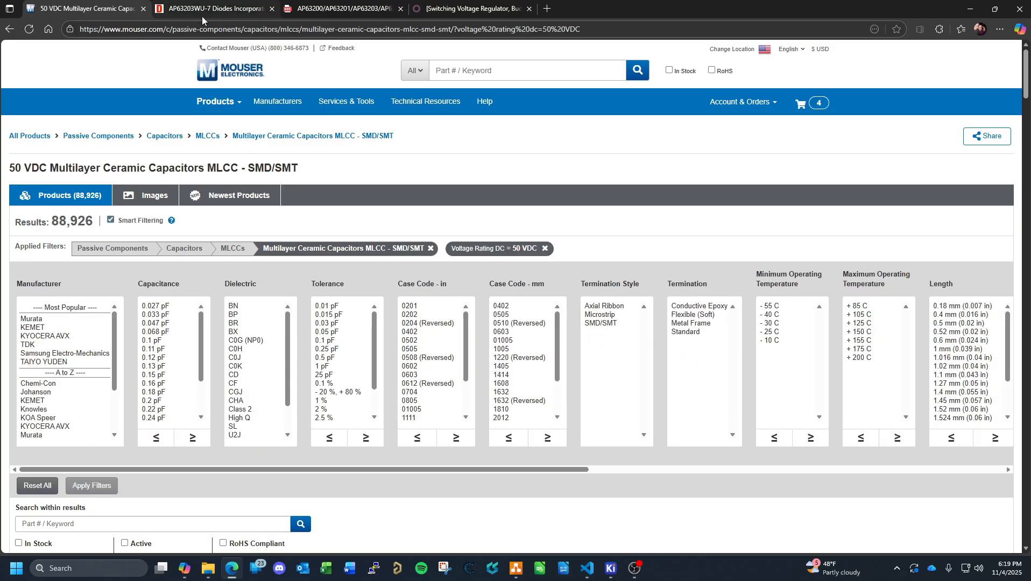
# Check the datasheet circuit again and filter the 50 VDC ceramic capacitors on Mouser by a capacitance of 22 uF.
pyautogui.click(328, 8)
pyautogui.click(89, 8)
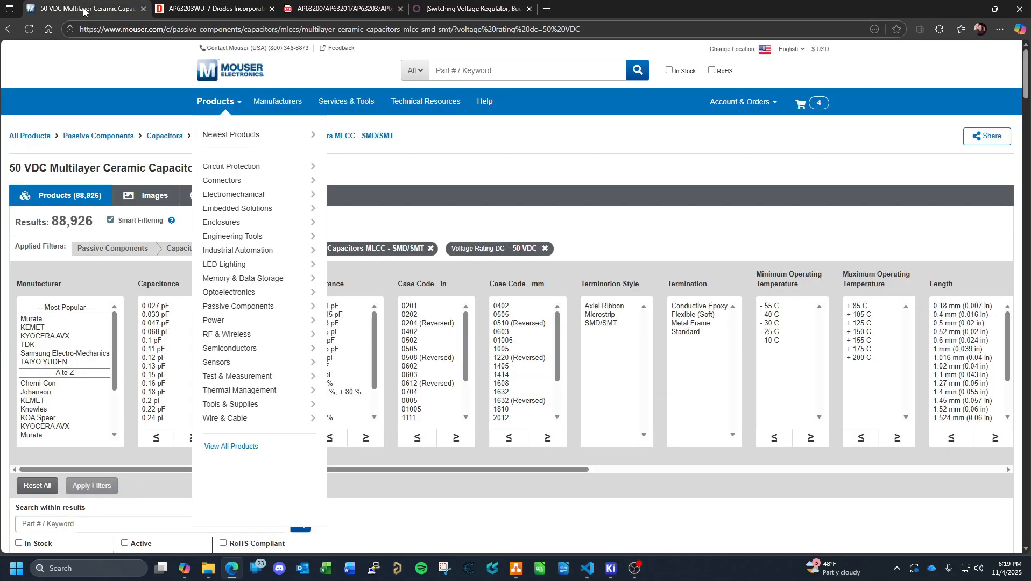
pyautogui.moveTo(282, 198)
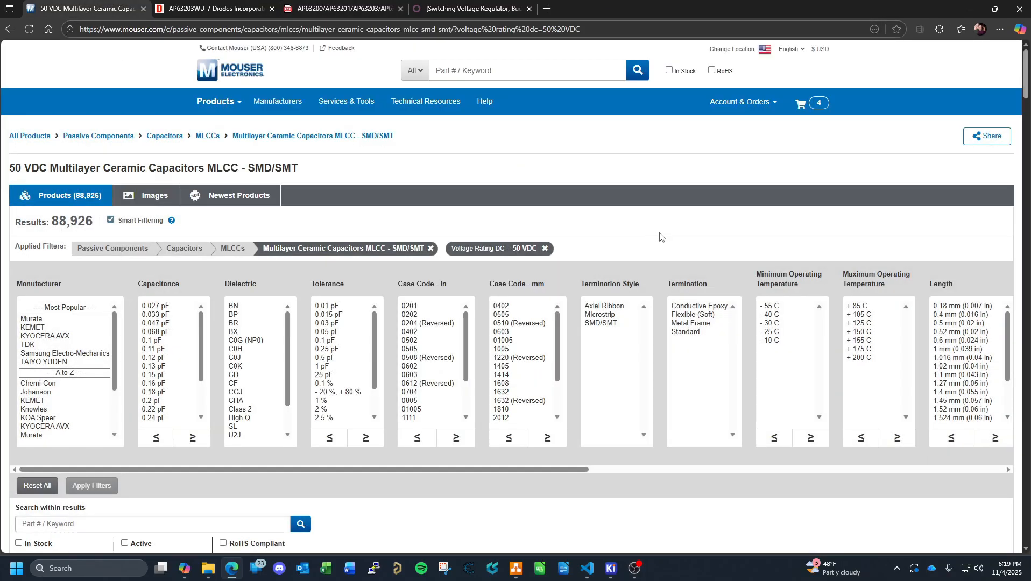
pyautogui.scroll(-3, 191, 364)
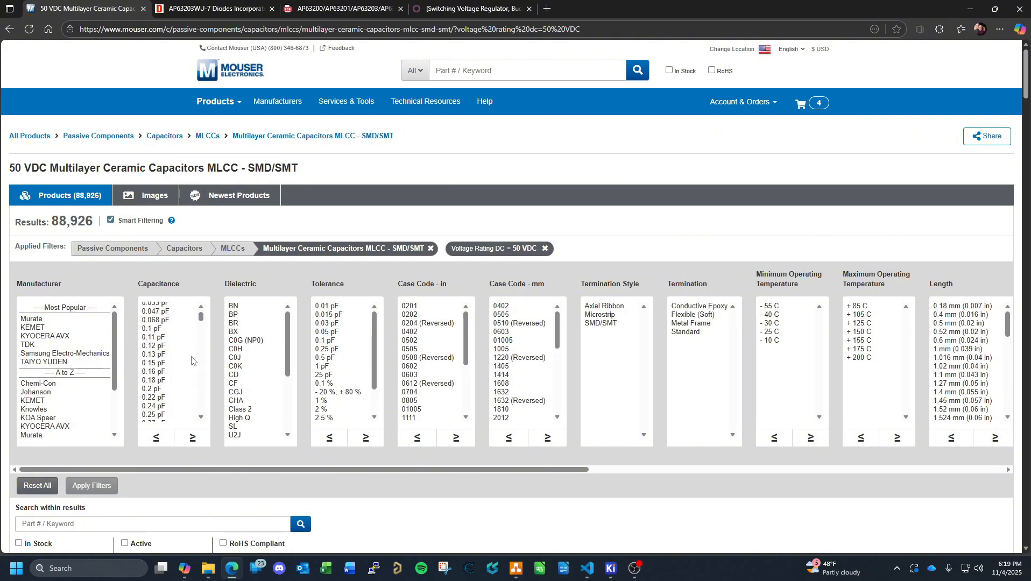
pyautogui.scroll(-20, 192, 364)
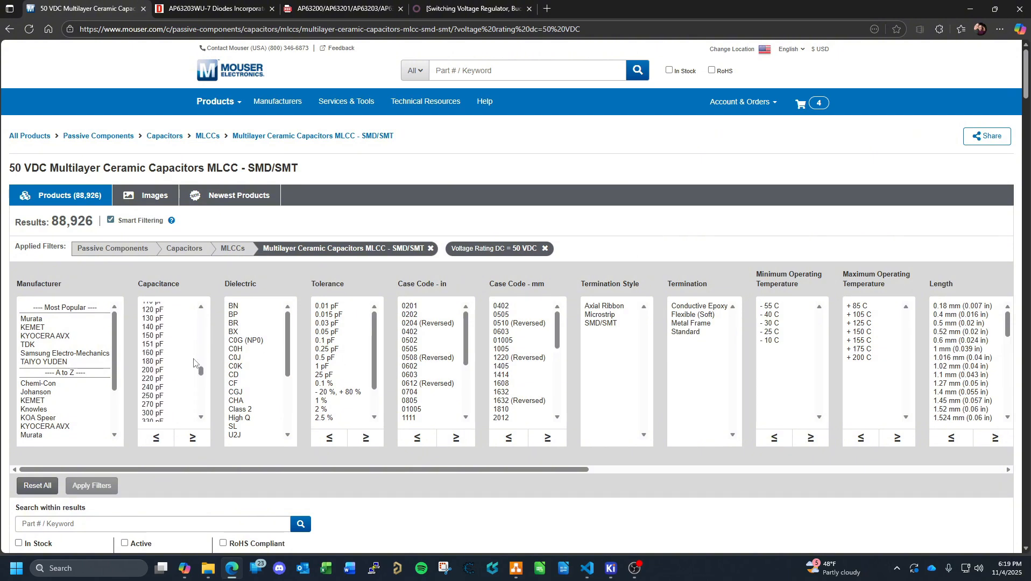
pyautogui.scroll(-10, 194, 363)
pyautogui.scroll(-10, 194, 363)
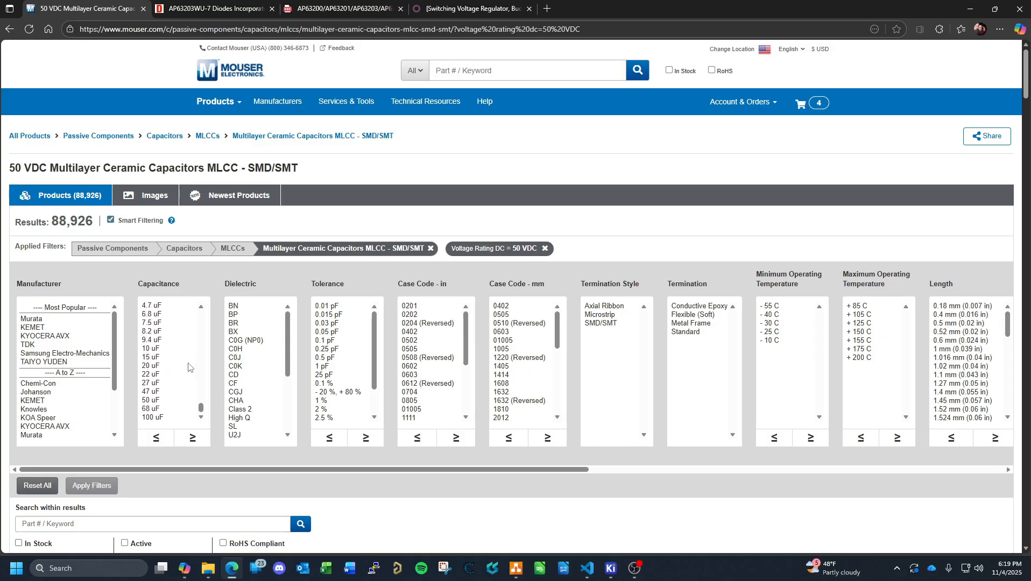
pyautogui.scroll(3, 190, 350)
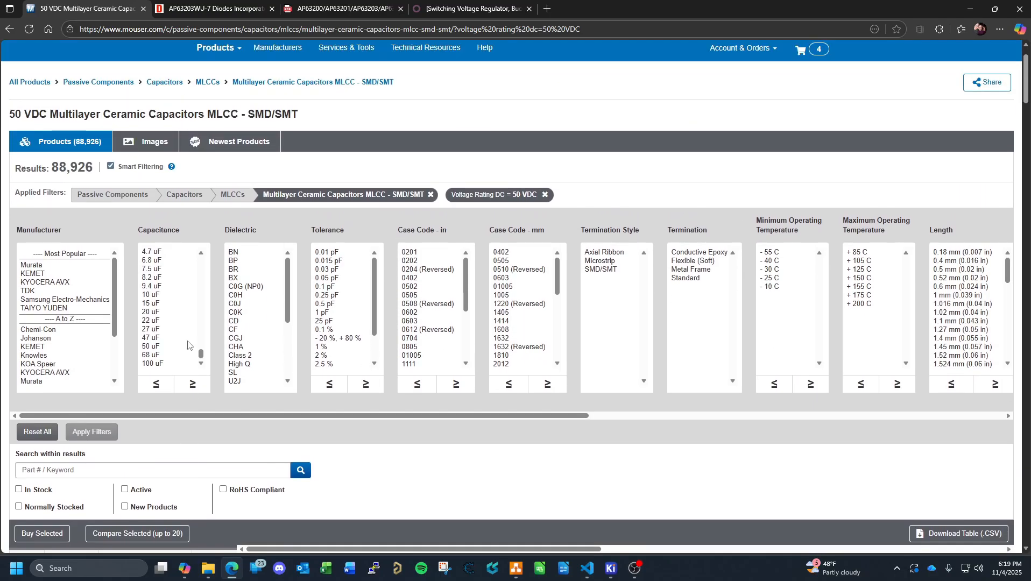
pyautogui.click(154, 321)
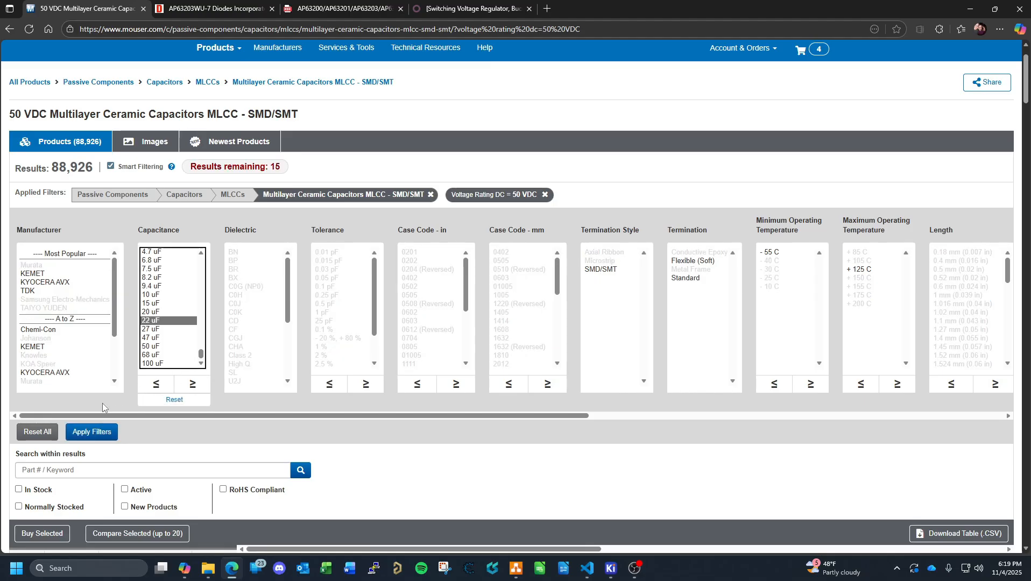
pyautogui.click(111, 435)
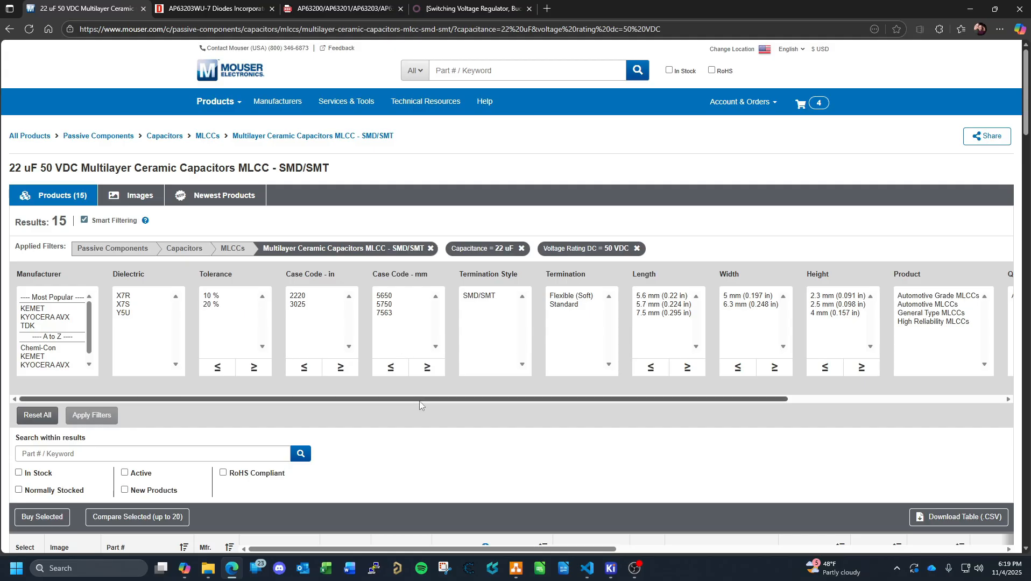
# Examine the part numbers, descriptions, stock and pricing of the 22 uF, 50 VDC ceramic capacitors.
pyautogui.scroll(-5, 419, 401)
pyautogui.scroll(-10, 420, 405)
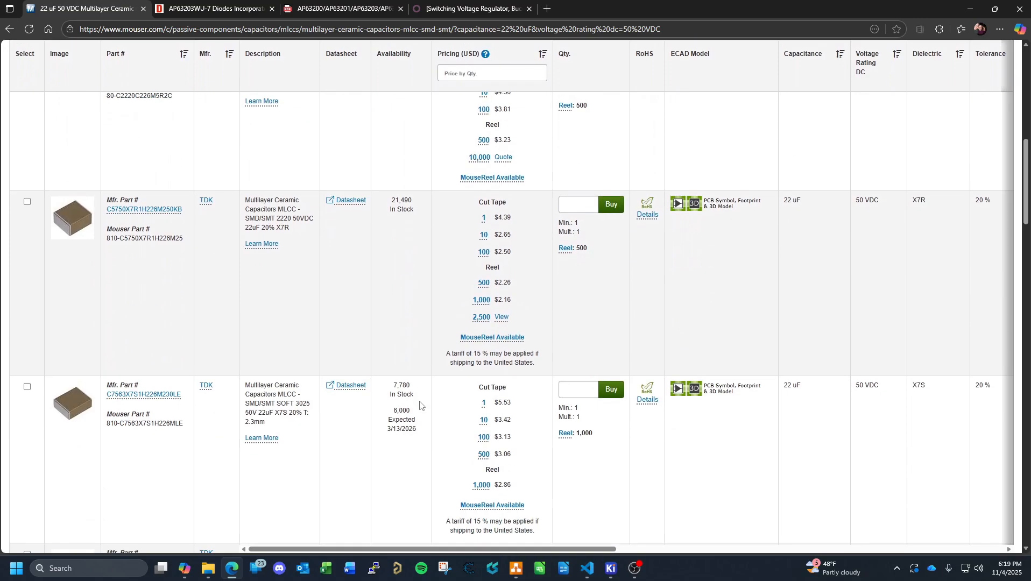
pyautogui.scroll(15, 419, 405)
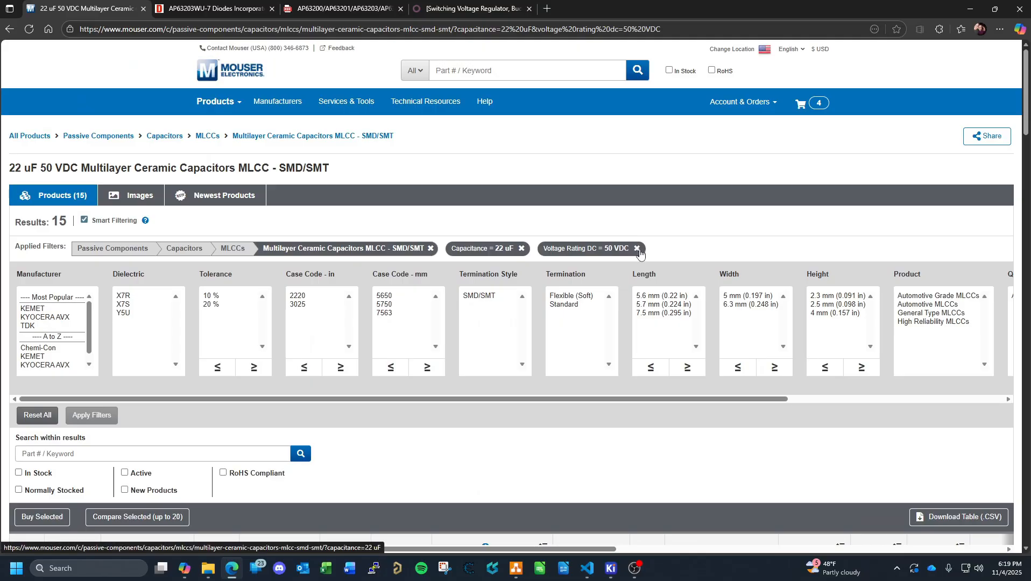
pyautogui.scroll(-5, 434, 409)
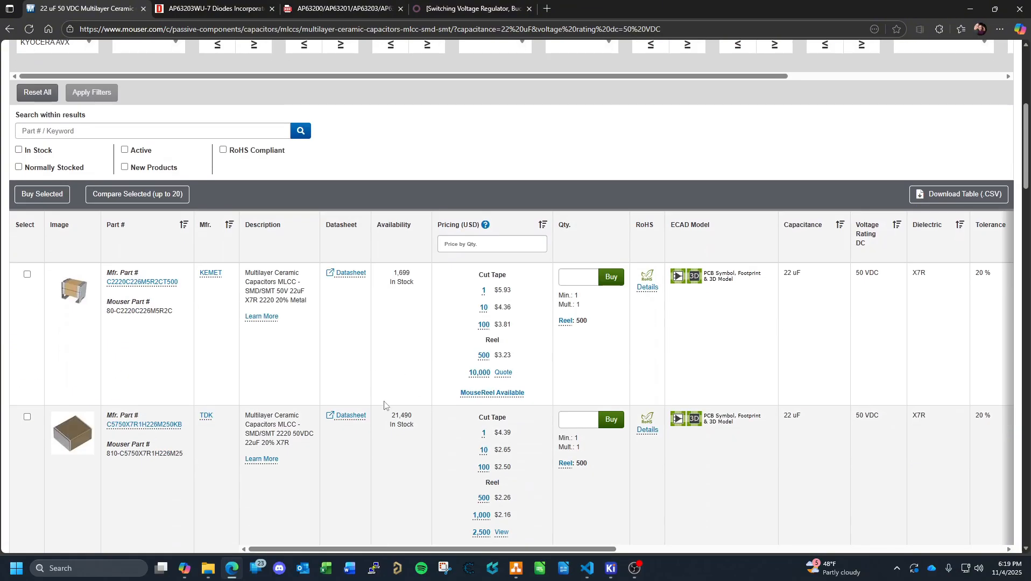
pyautogui.scroll(-7, 403, 420)
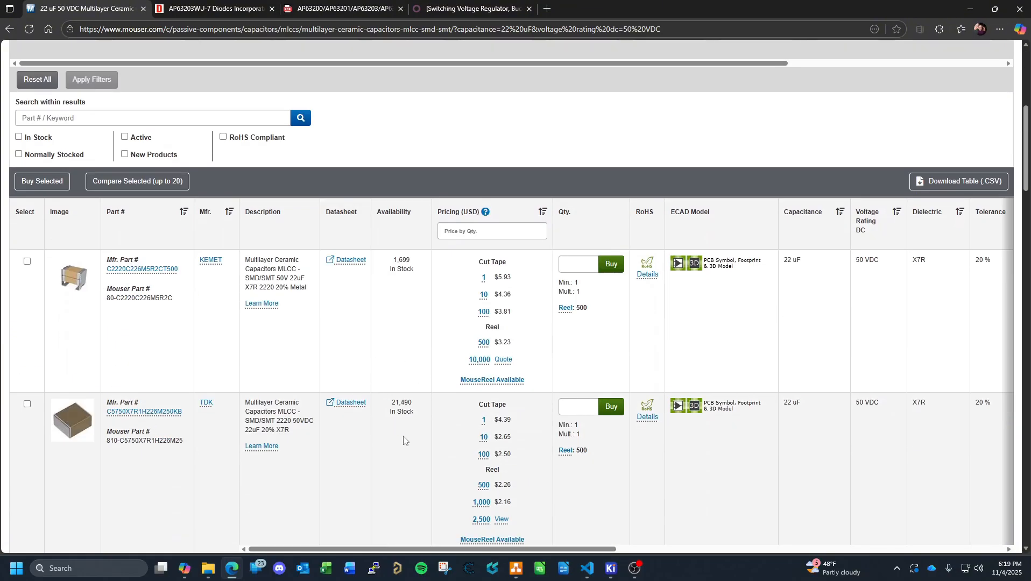
pyautogui.scroll(-10, 435, 339)
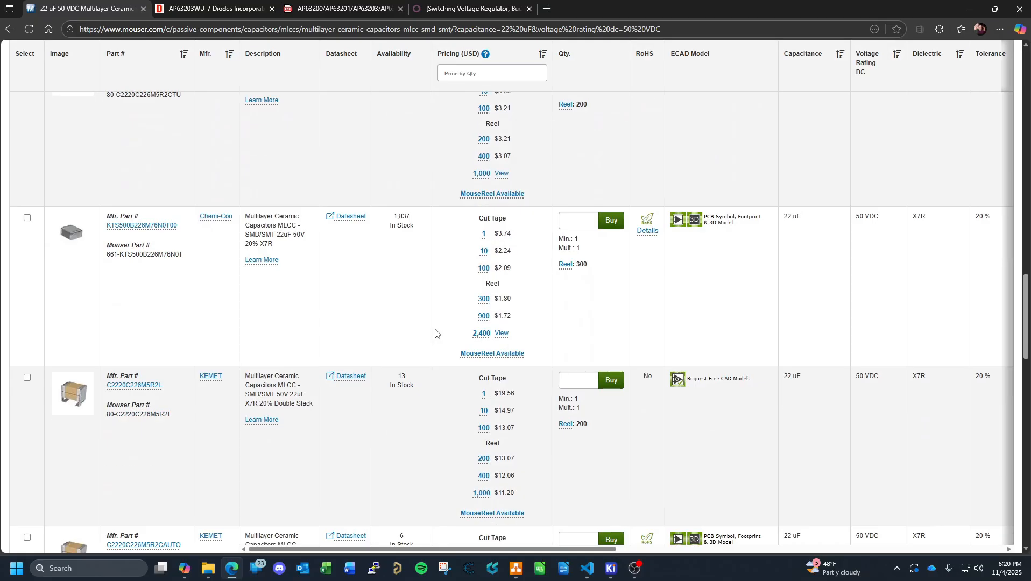
pyautogui.scroll(20, 435, 333)
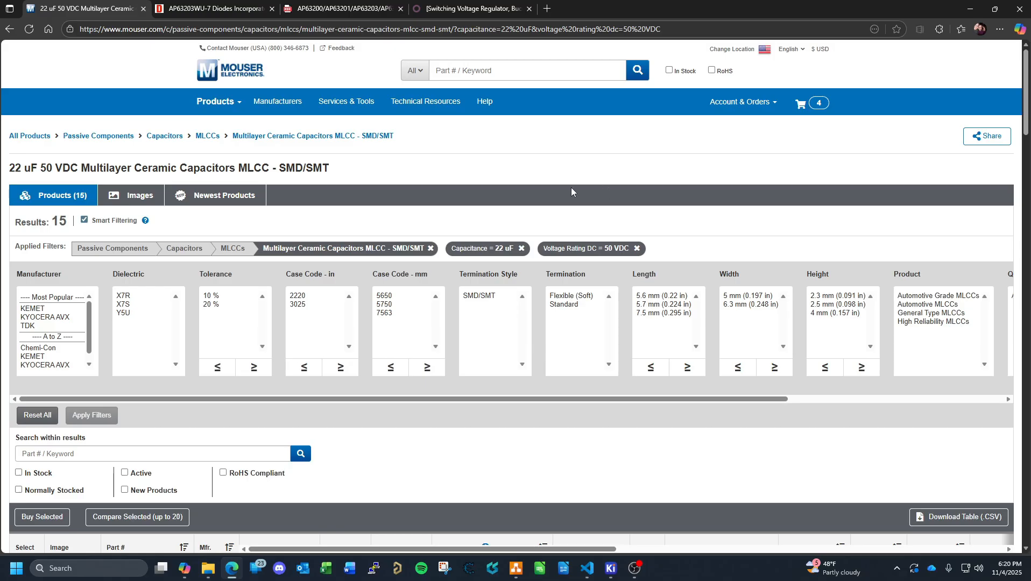
# Remove the applied capacitance filter and filter the 50 VDC ceramic capacitors by 10 uF instead.
pyautogui.click(521, 249)
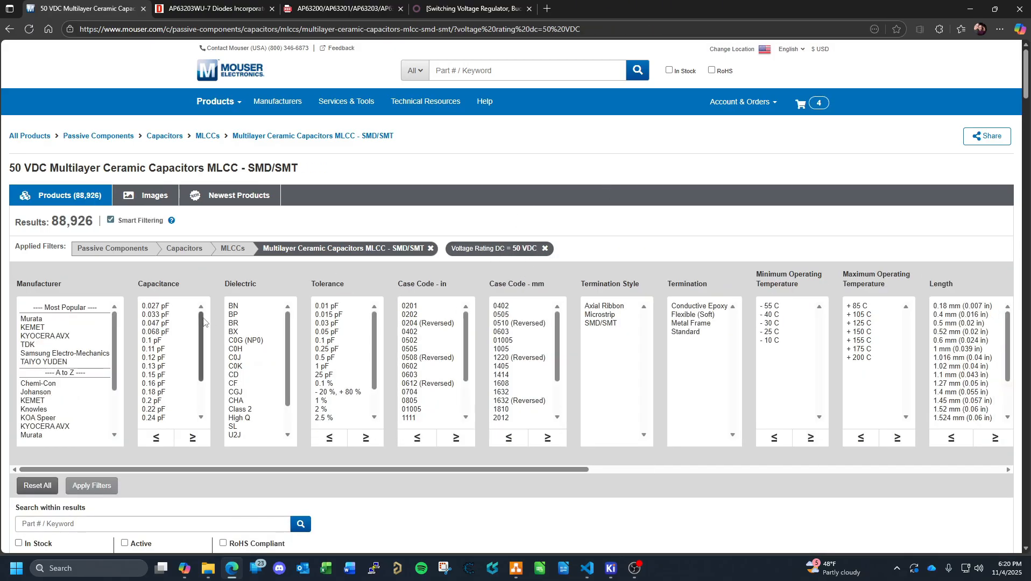
pyautogui.moveTo(200, 334); pyautogui.dragTo(202, 379)
pyautogui.scroll(-5, 173, 376)
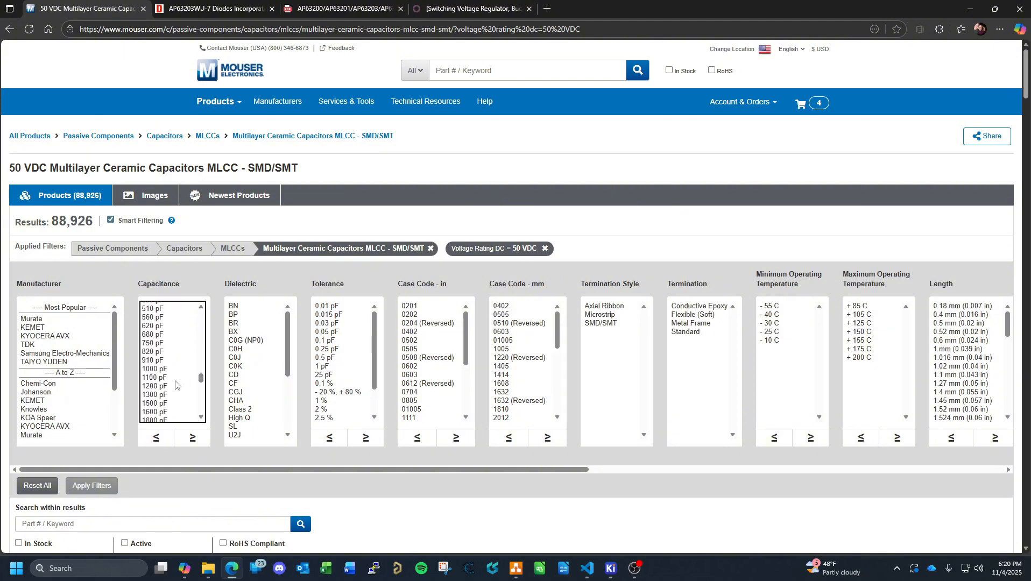
pyautogui.scroll(-5, 175, 384)
pyautogui.scroll(-5, 175, 384)
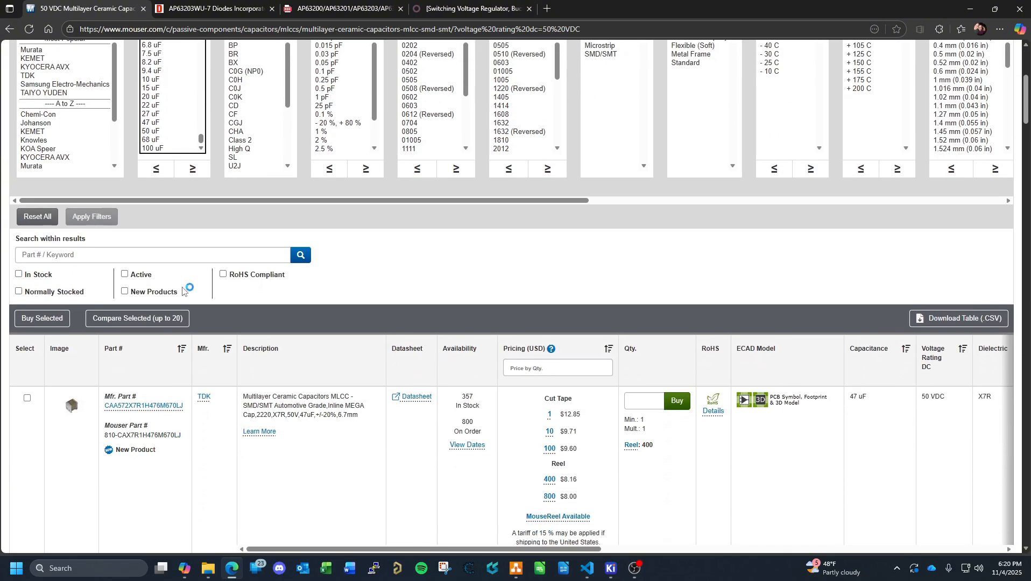
pyautogui.scroll(4, 183, 291)
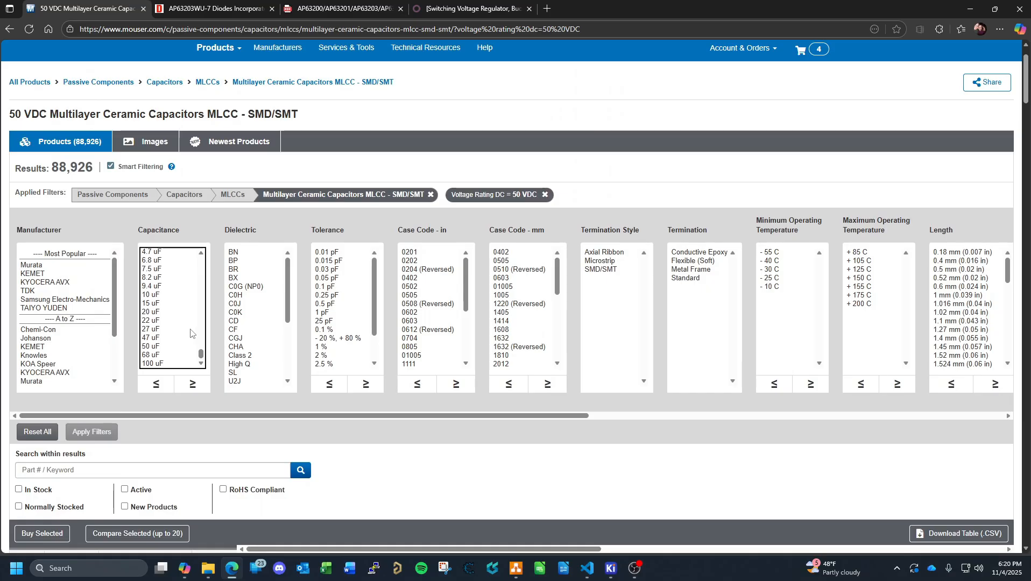
pyautogui.scroll(2, 185, 340)
pyautogui.click(155, 350)
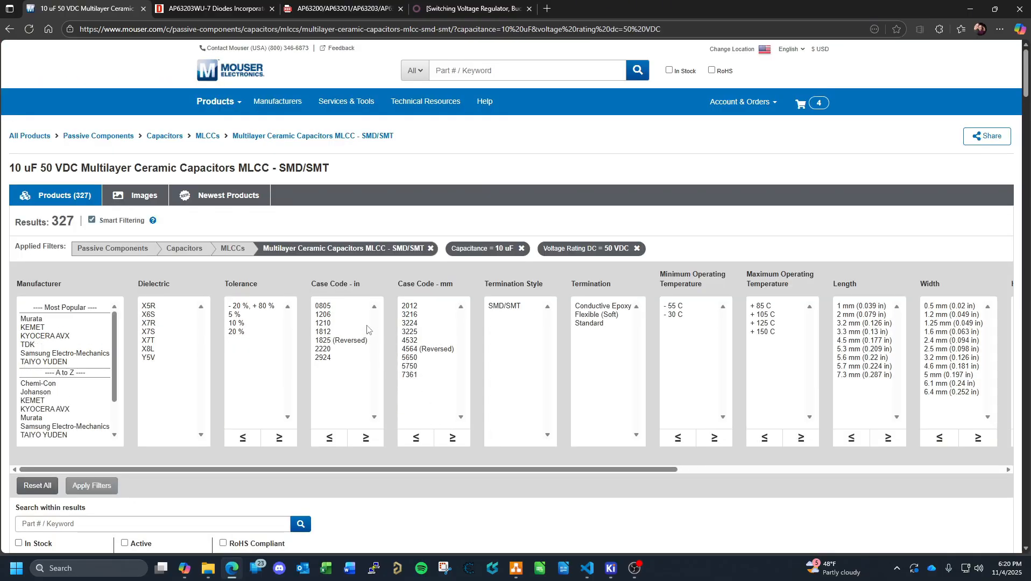
# Filter the 10 uF, 50 VDC ceramic capacitors on Mouser by case code 1206 and dielectric X7R.
pyautogui.click(324, 306)
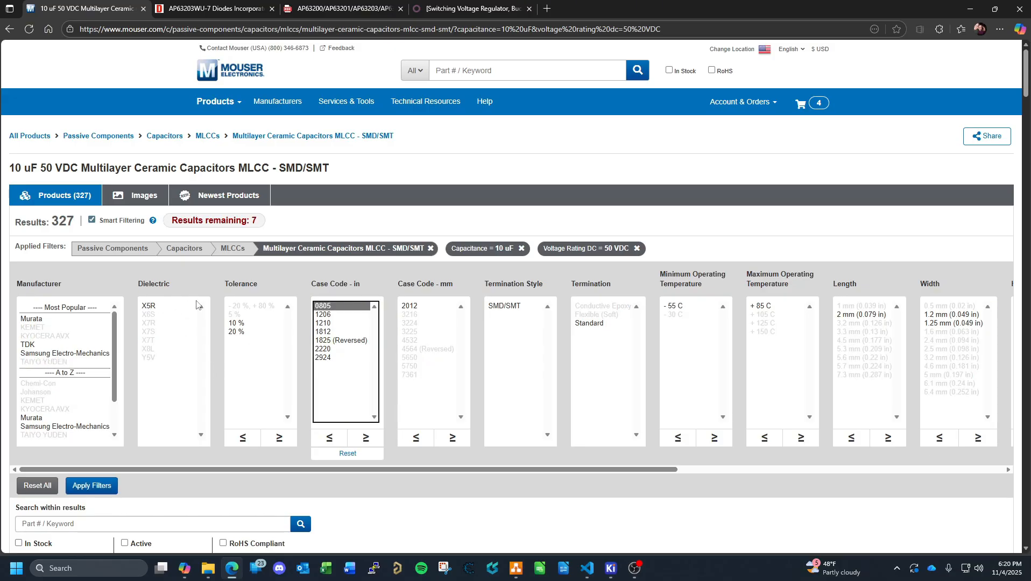
pyautogui.click(324, 315)
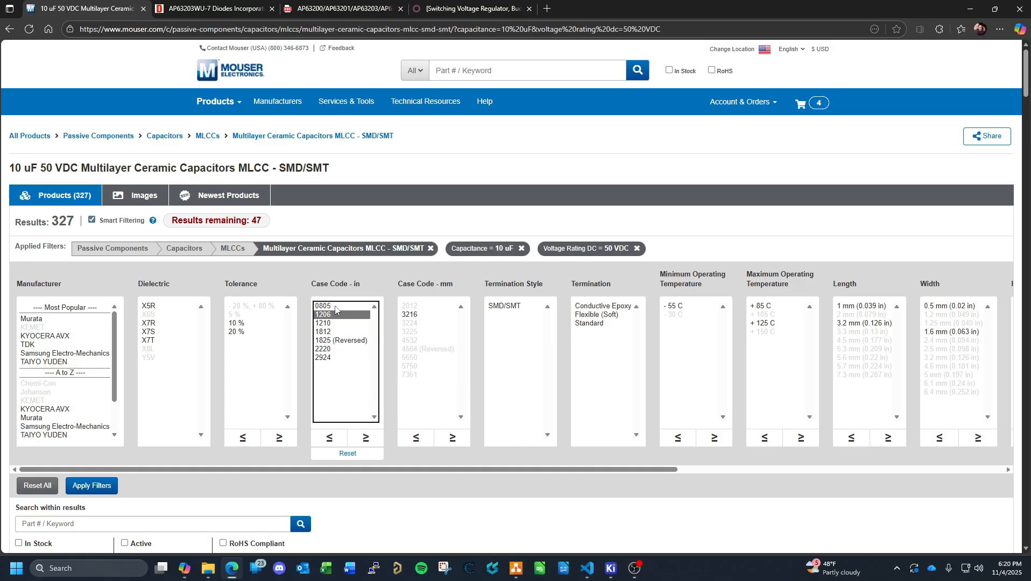
pyautogui.click(330, 324)
pyautogui.click(328, 315)
pyautogui.click(148, 324)
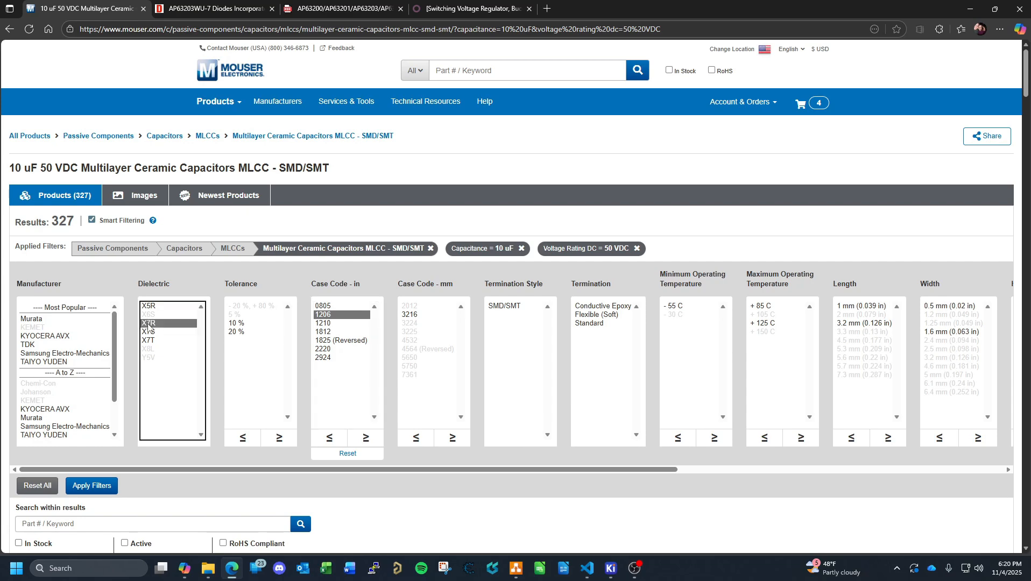
pyautogui.click(89, 491)
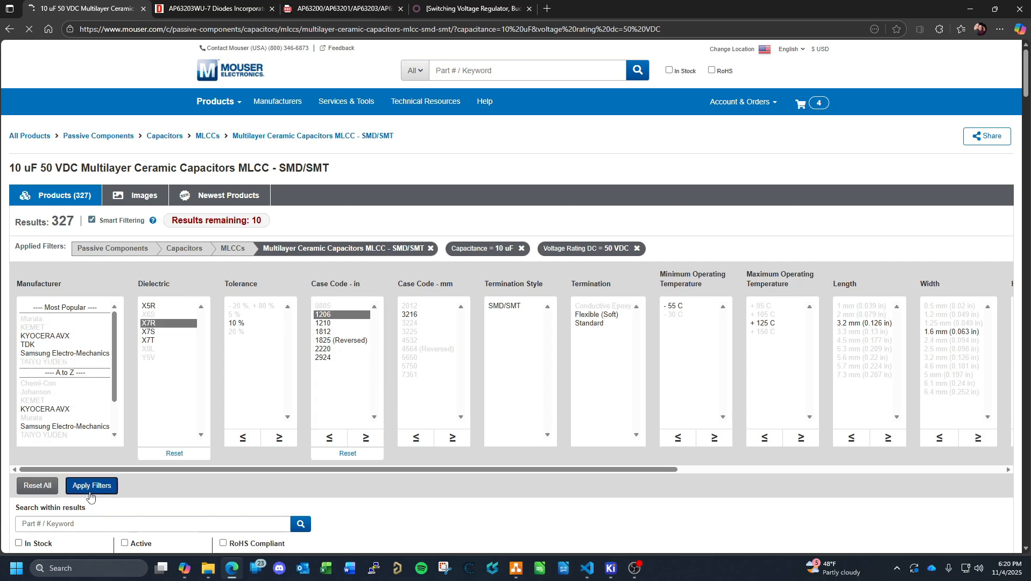
# Compare stock and pricing of the filtered 1206 X7R capacitors and open the product page of Samsung's CL31B106KBHNNNE.
pyautogui.scroll(-5, 367, 394)
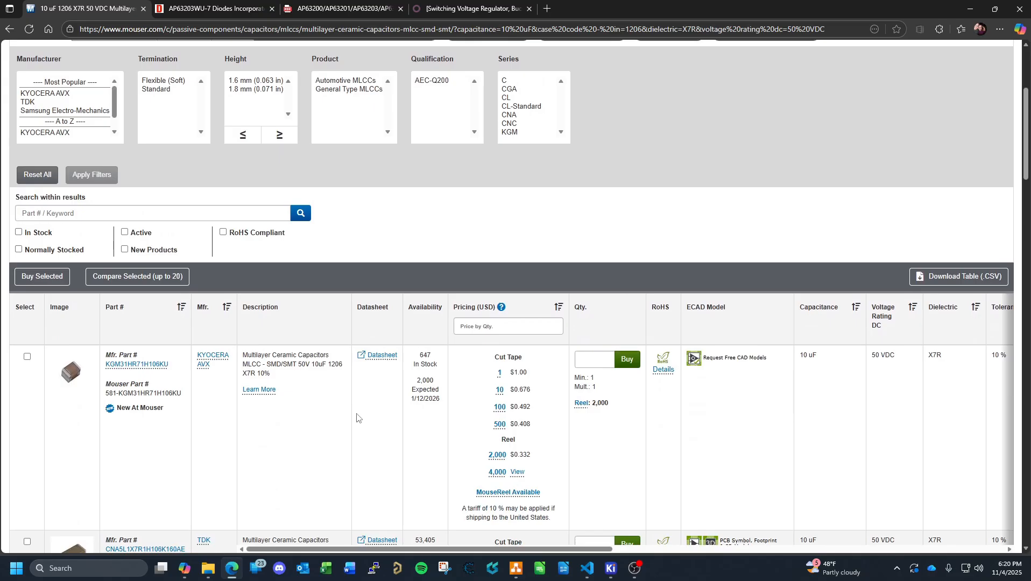
pyautogui.scroll(-4, 356, 417)
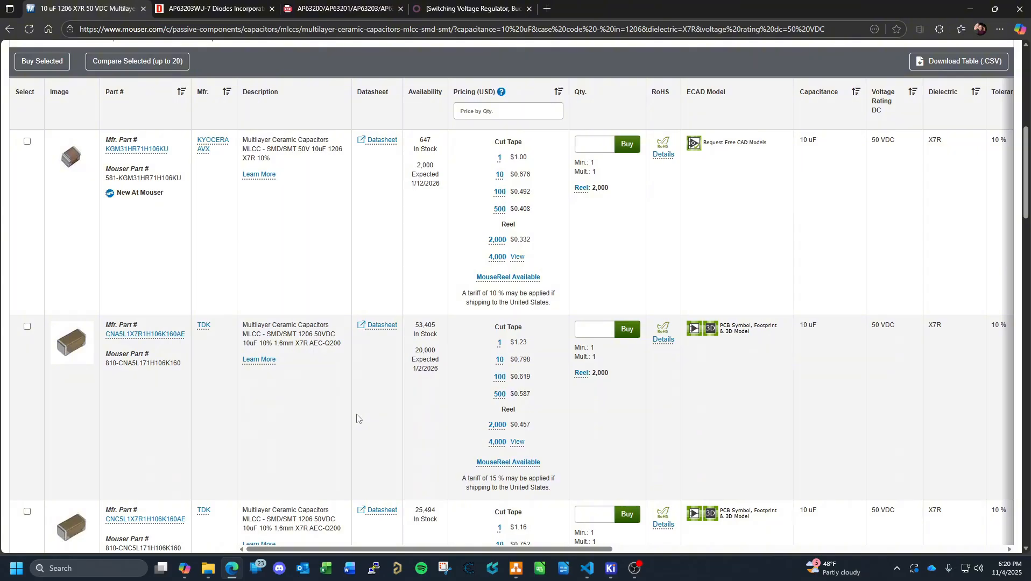
pyautogui.scroll(-7, 355, 409)
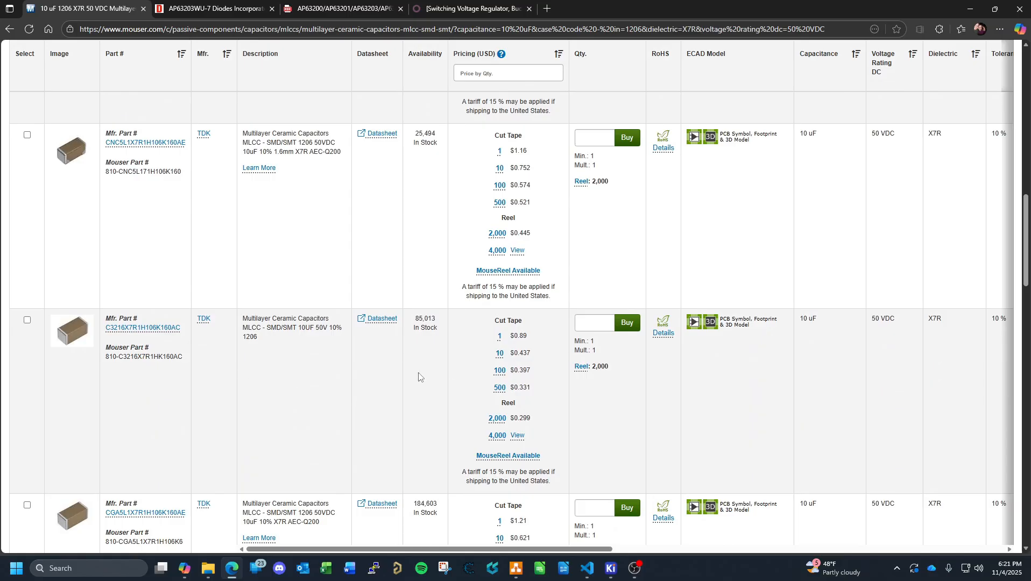
pyautogui.scroll(-6, 414, 377)
pyautogui.scroll(-7, 400, 375)
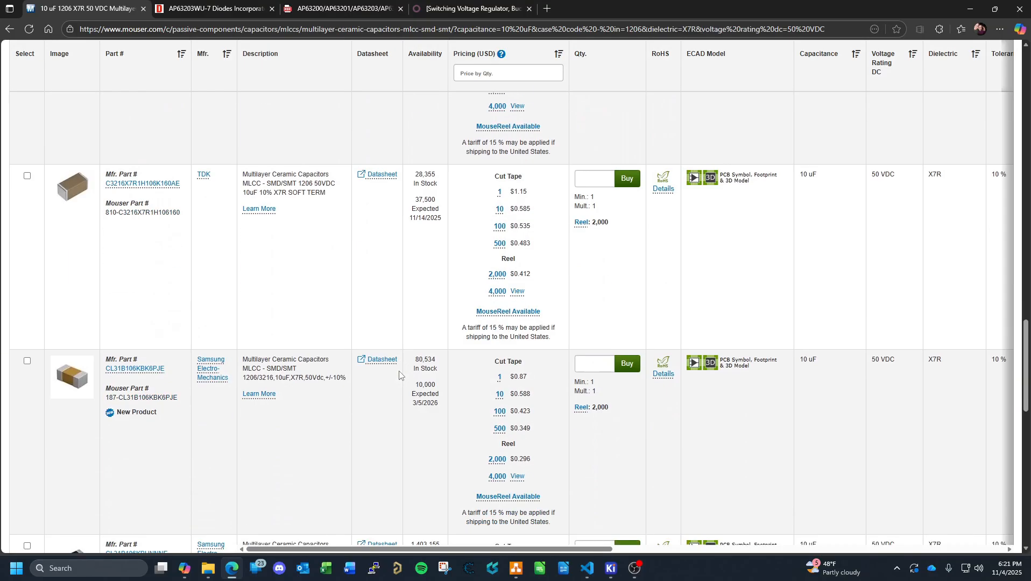
pyautogui.scroll(-3, 400, 375)
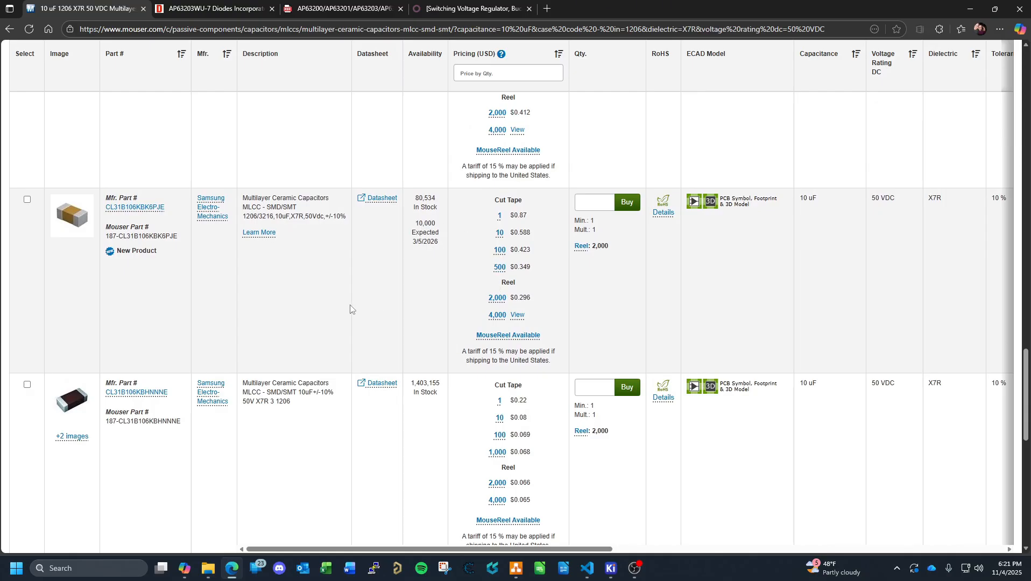
pyautogui.scroll(-2, 350, 307)
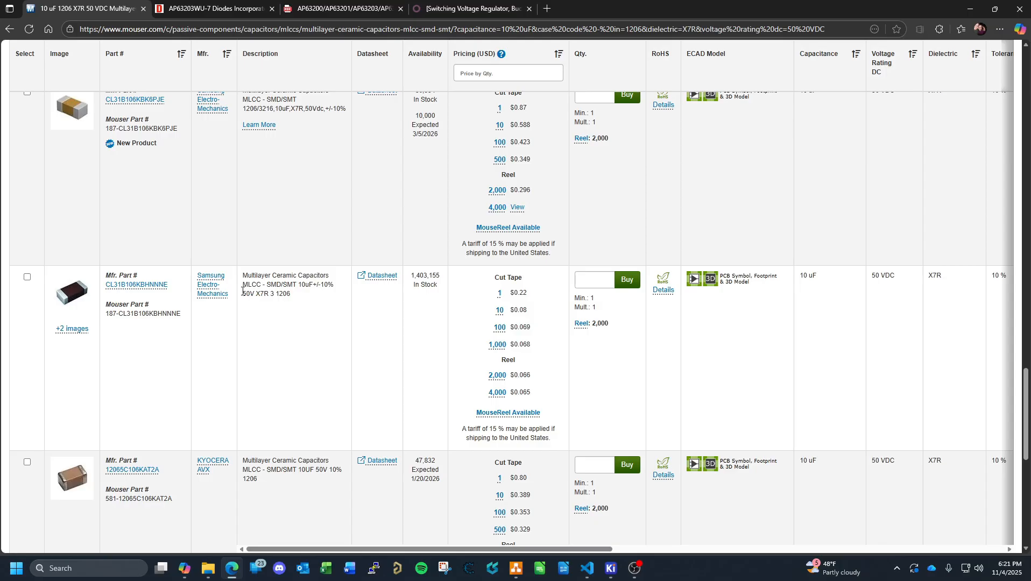
pyautogui.click(136, 290)
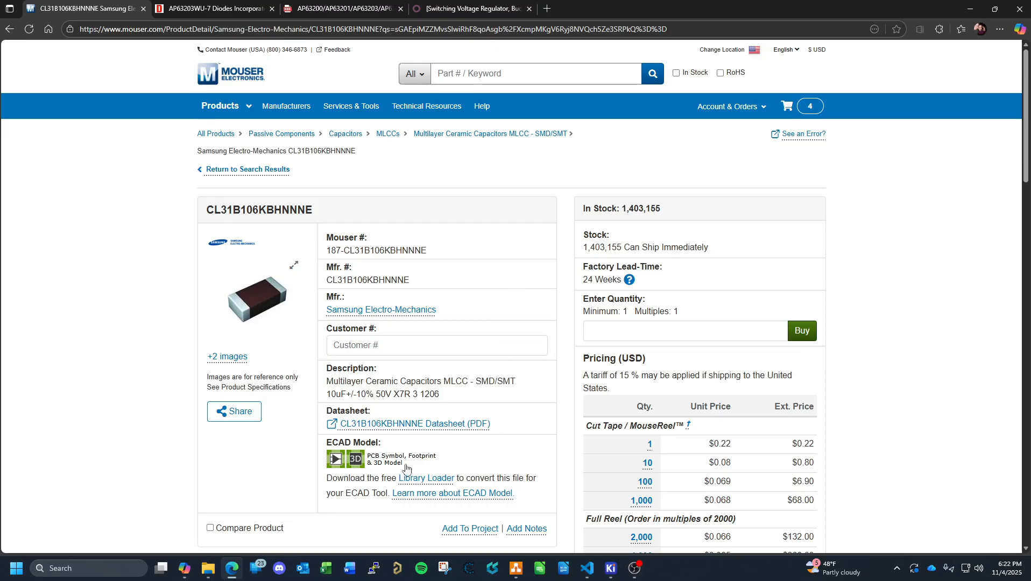
# Download the CAD models of the CL31B106KBHNNNE capacitor and show the downloaded archive in its folder.
pyautogui.click(383, 460)
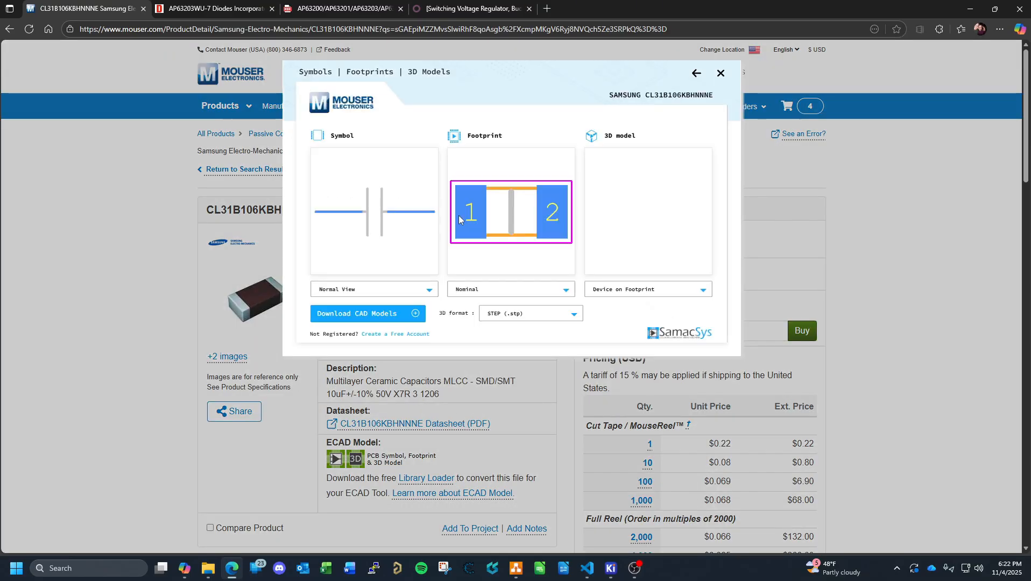
pyautogui.click(382, 315)
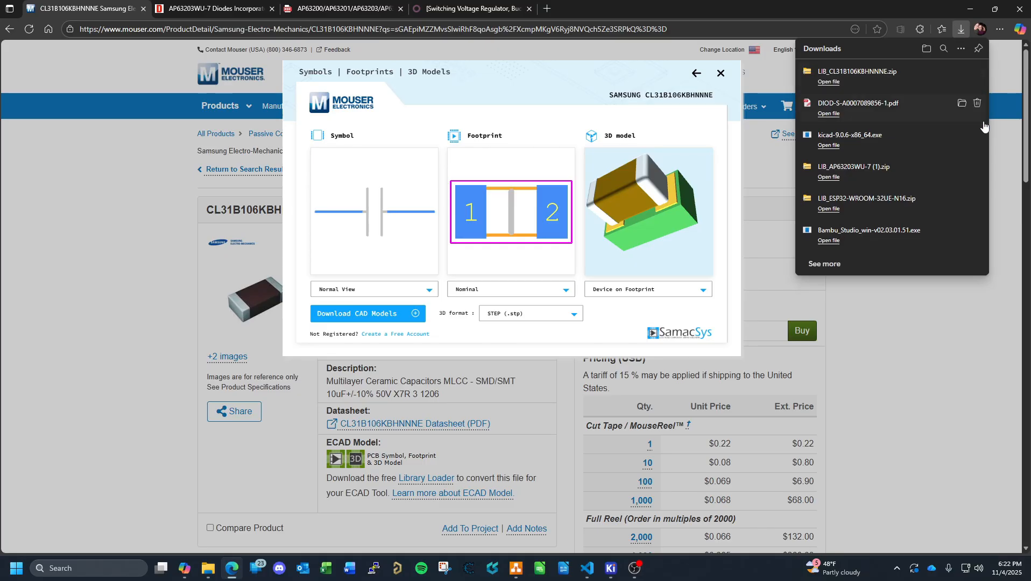
pyautogui.click(961, 73)
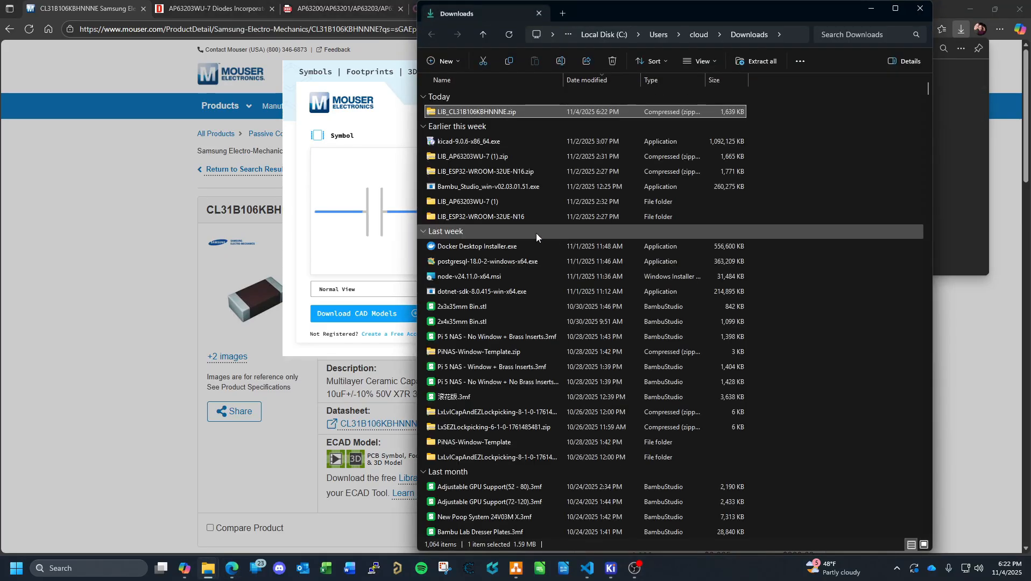
# Extract LIB_CL31B106KBHNNNE.zip in the Downloads folder and open the KiCad subfolder of the extracted library.
pyautogui.rightClick(495, 112)
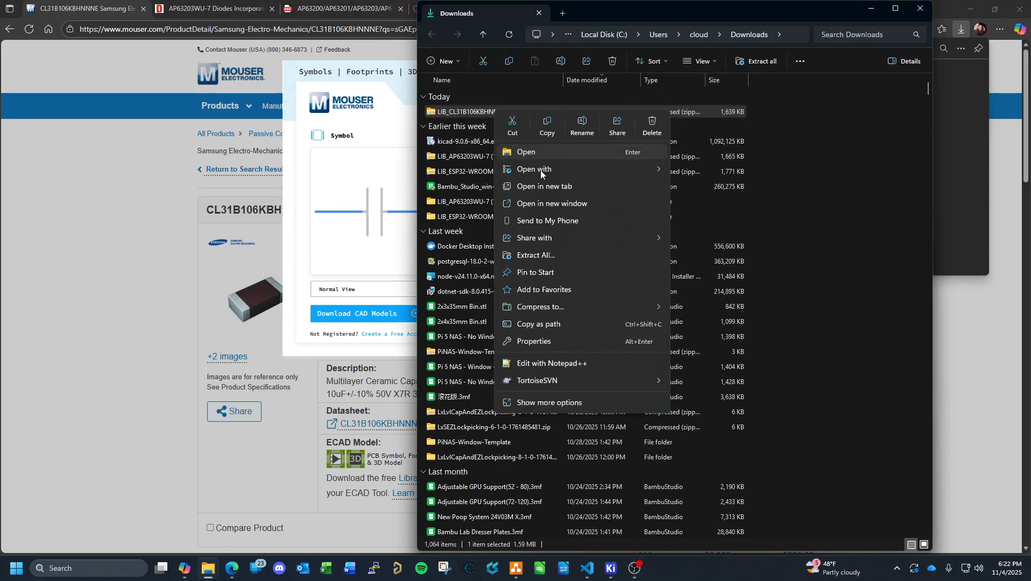
pyautogui.click(541, 255)
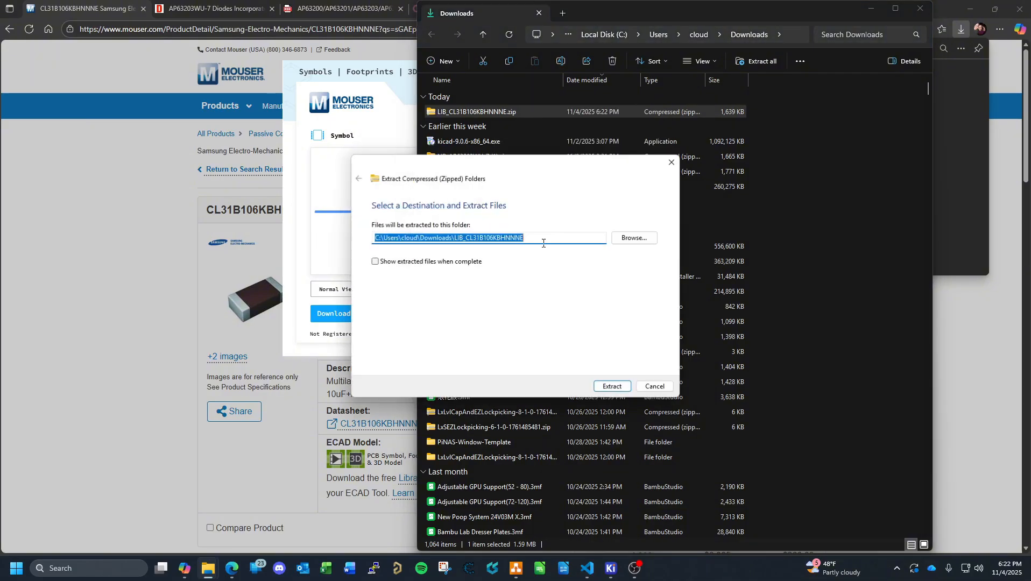
pyautogui.click(597, 385)
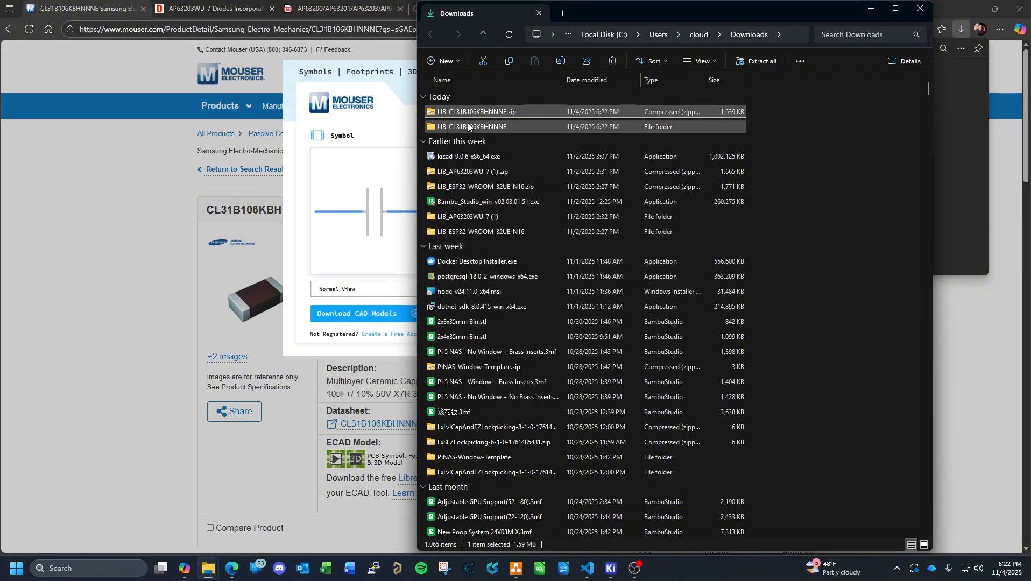
pyautogui.doubleClick(468, 125)
pyautogui.doubleClick(474, 142)
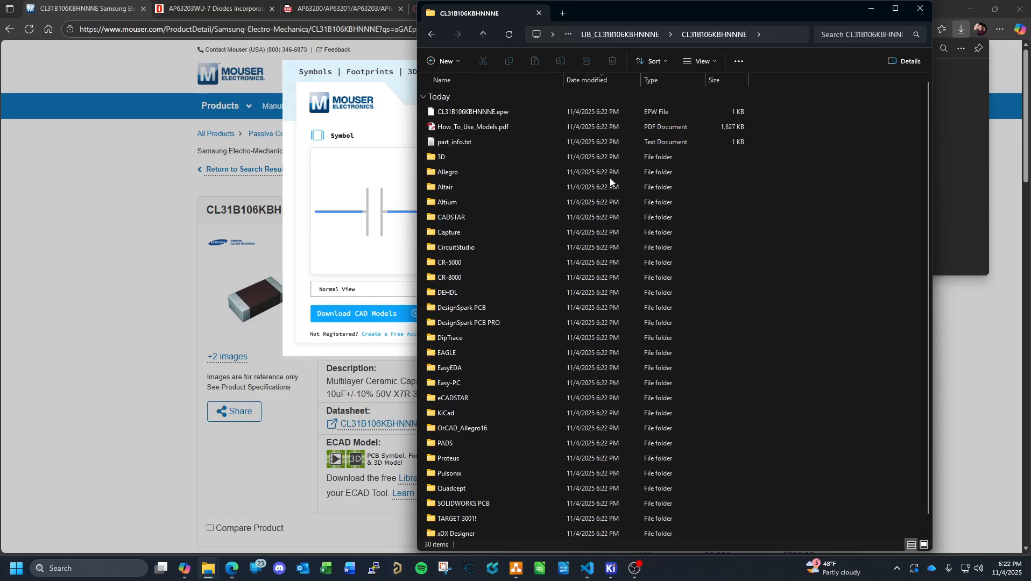
pyautogui.doubleClick(454, 414)
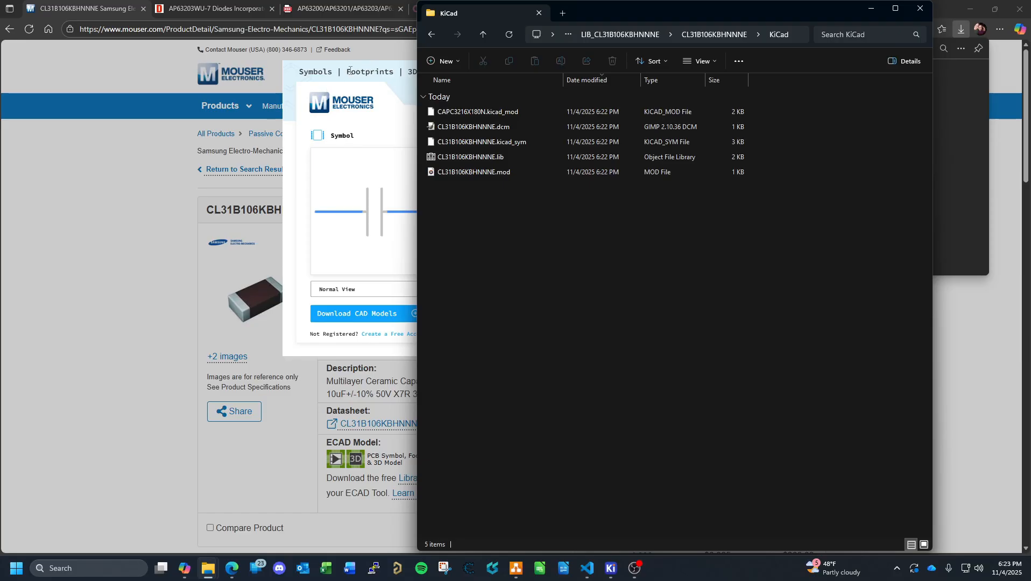
# Return to the browser, close the CAD model preview and select the capacitor's manufacturer part number.
pyautogui.click(369, 68)
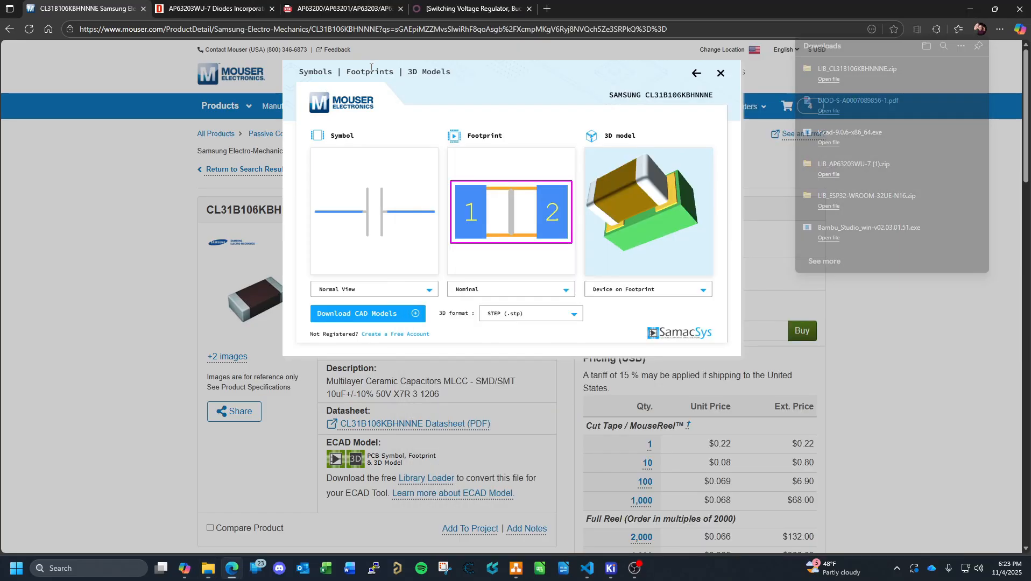
pyautogui.click(722, 75)
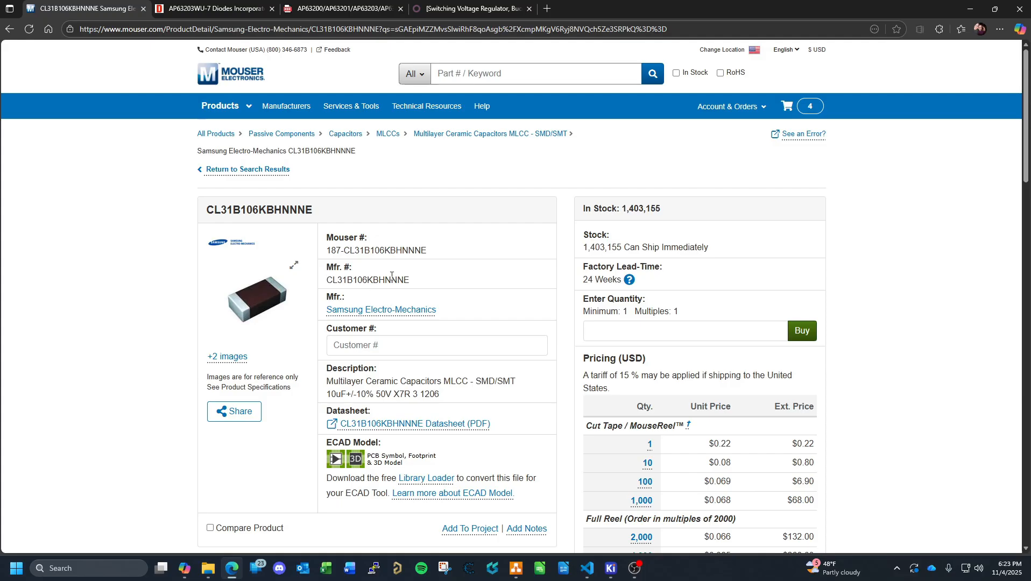
pyautogui.moveTo(413, 281); pyautogui.dragTo(327, 283)
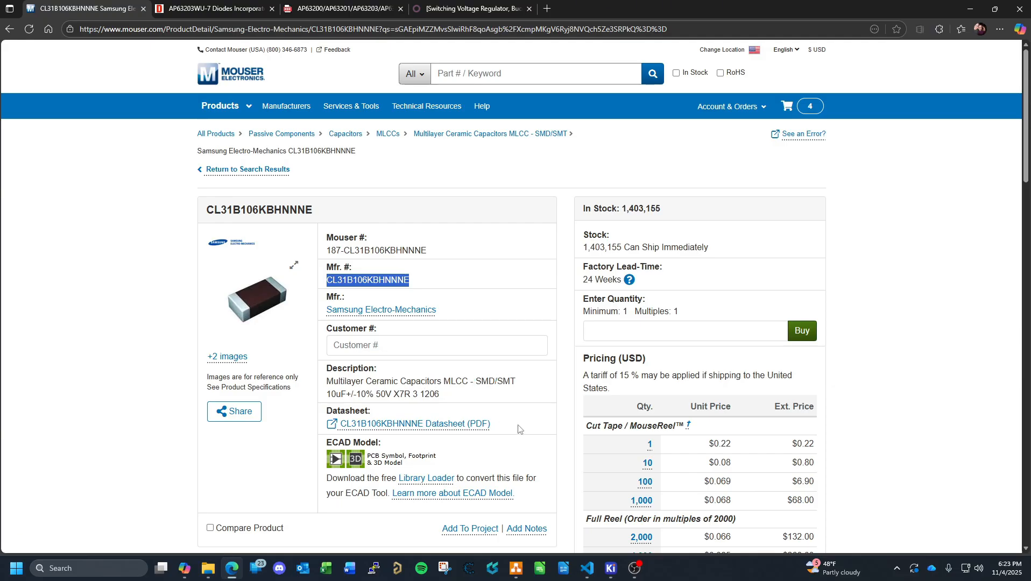
pyautogui.scroll(-1, 475, 410)
pyautogui.scroll(-1, 475, 409)
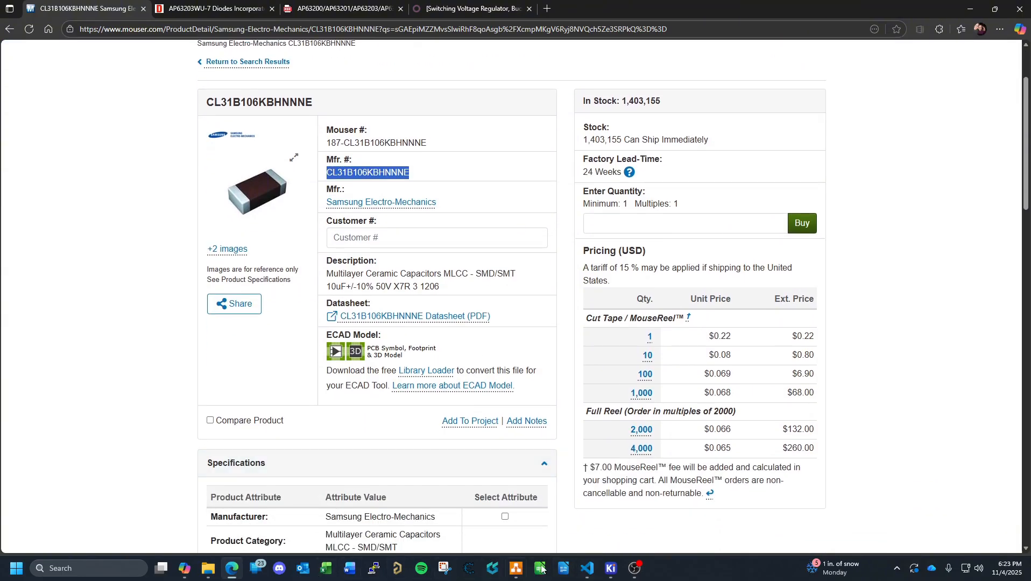
# Switch to VS Code, close the PRD document and open Parts Naming Conventions.md from the SOPs folder.
pyautogui.click(587, 570)
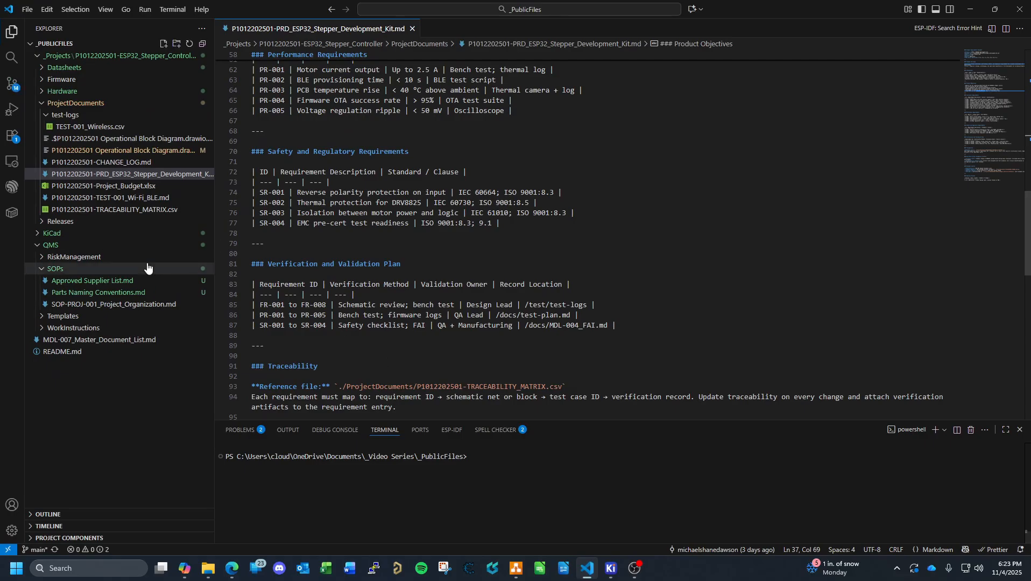
pyautogui.click(412, 29)
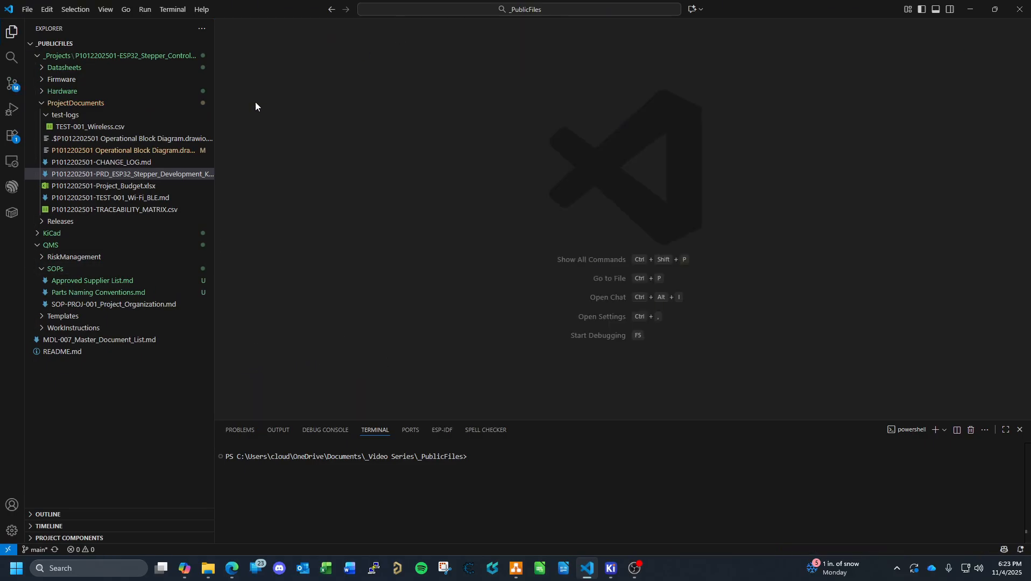
pyautogui.click(116, 296)
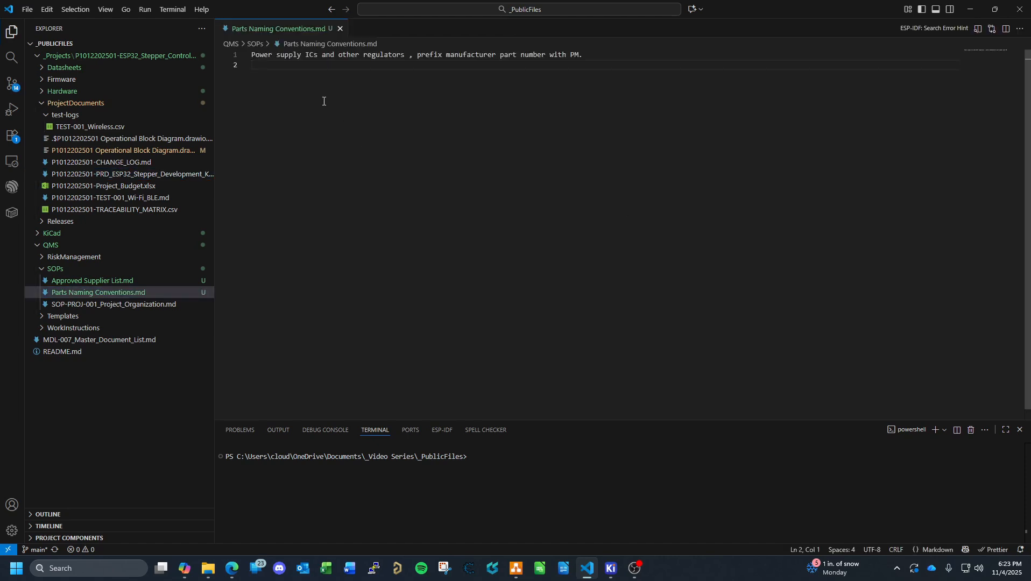
# Add the heading "## SMD RESISTORS AND CAPACITORS ##" below the power supply IC naming rule.
pyautogui.press('Return')
pyautogui.press('Return')
pyautogui.write('## SMD Re')
pyautogui.press('BackSpace')
pyautogui.press('BackSpace')
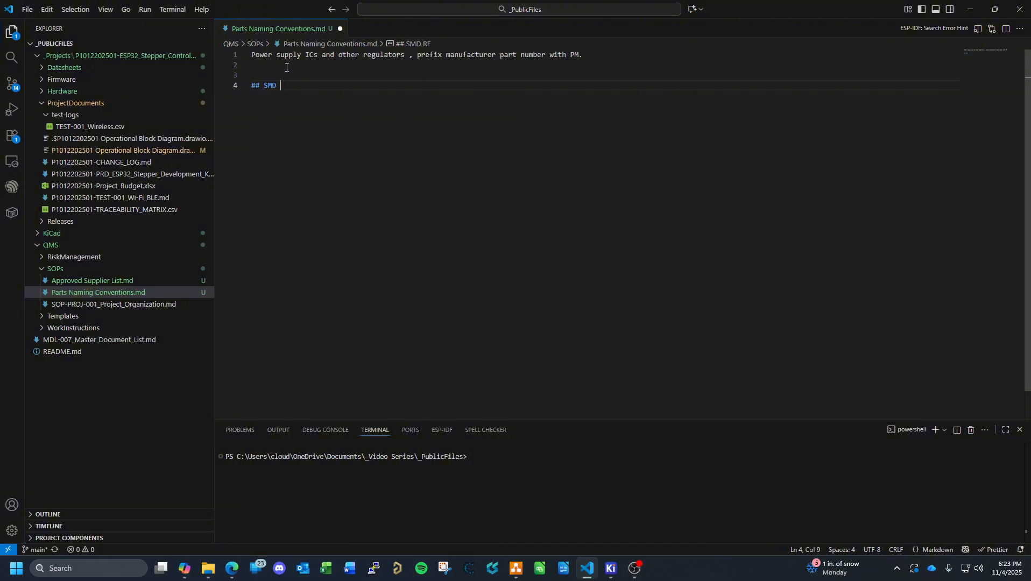
pyautogui.write('RESISTORS AND CAPACIT')
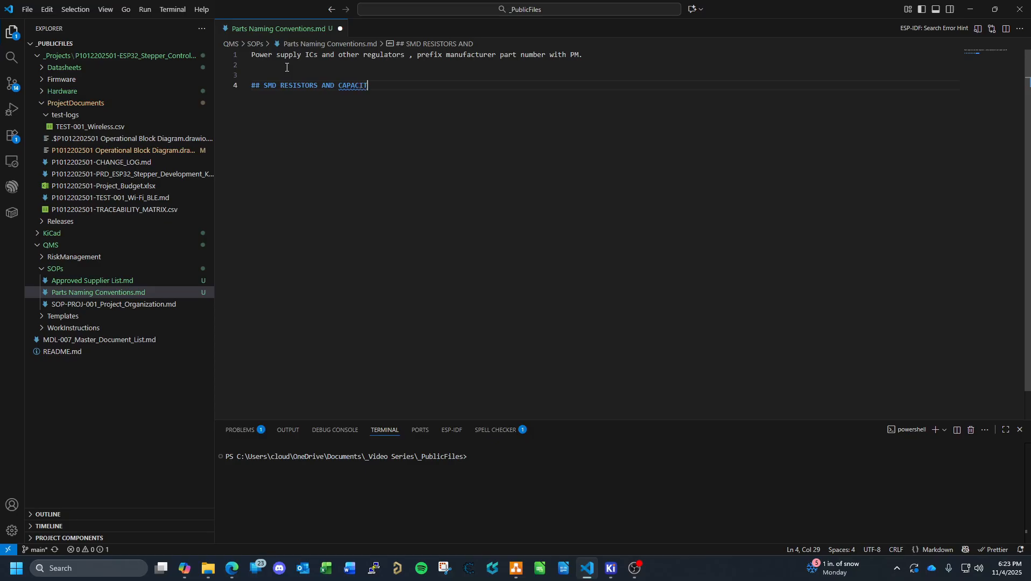
pyautogui.write('ORS ##')
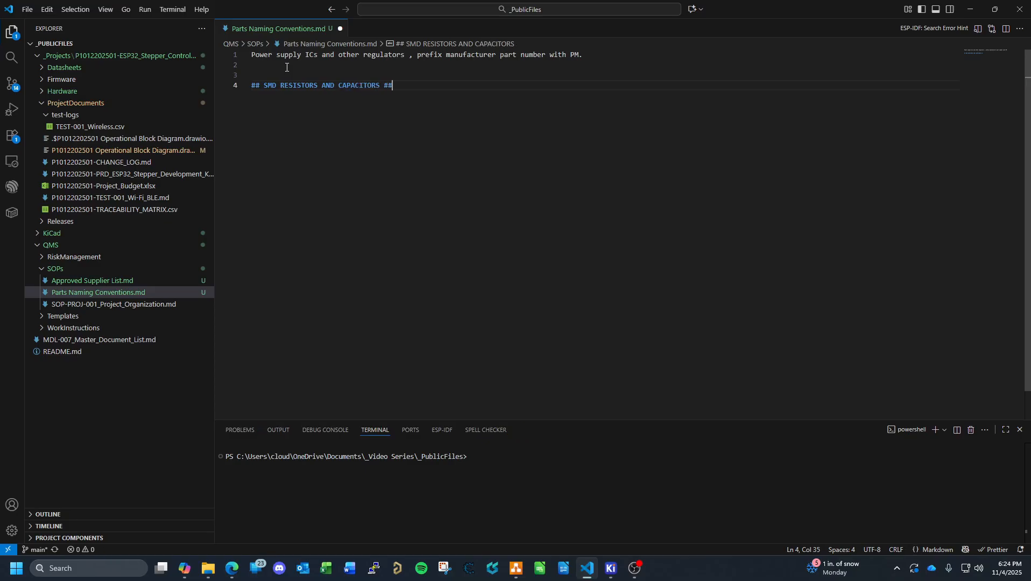
# Start a bullet under the SMD heading reading "capacitor - CC".
pyautogui.press('Return')
pyautogui.write('* capaci')
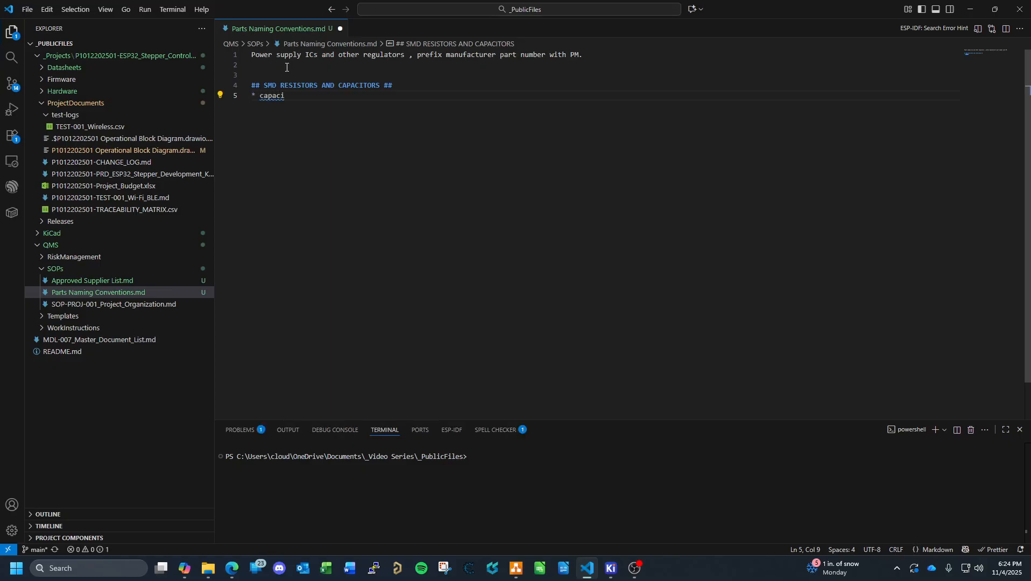
pyautogui.write('tor - ')
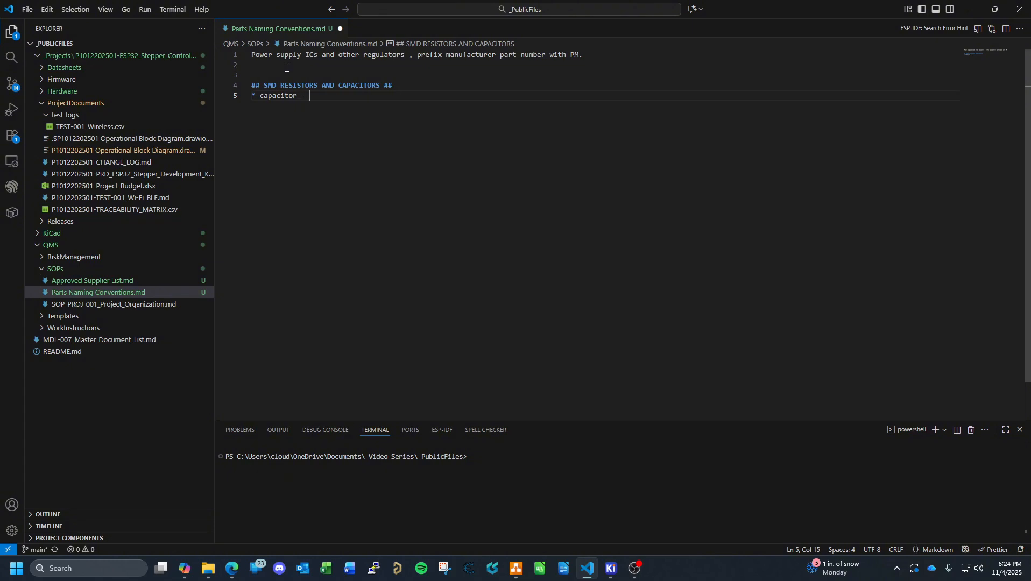
pyautogui.write('CC')
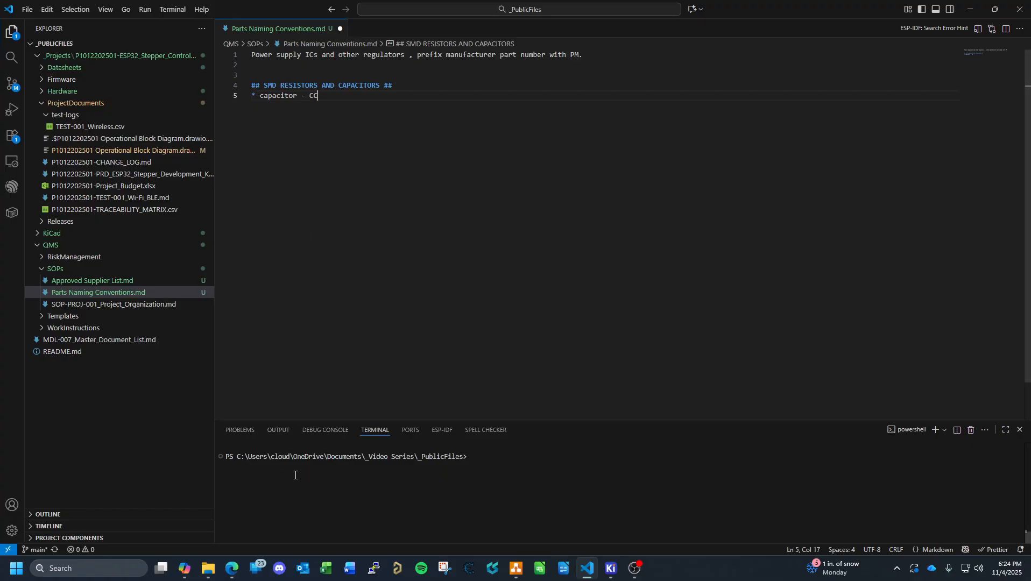
# Shrink the VS Code window from full screen so the capacitor's Mouser page shows behind it.
pyautogui.click(232, 569)
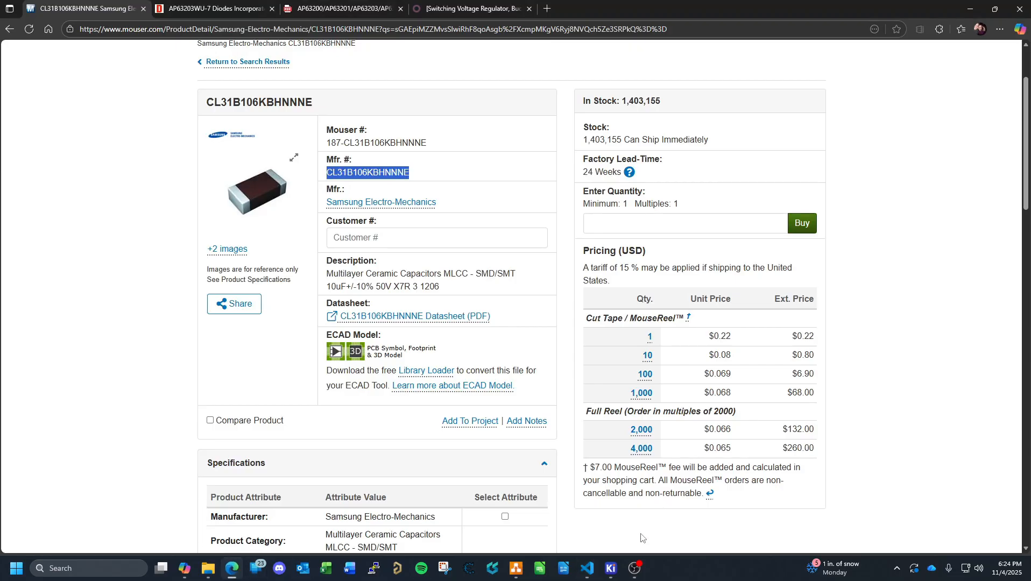
pyautogui.click(587, 568)
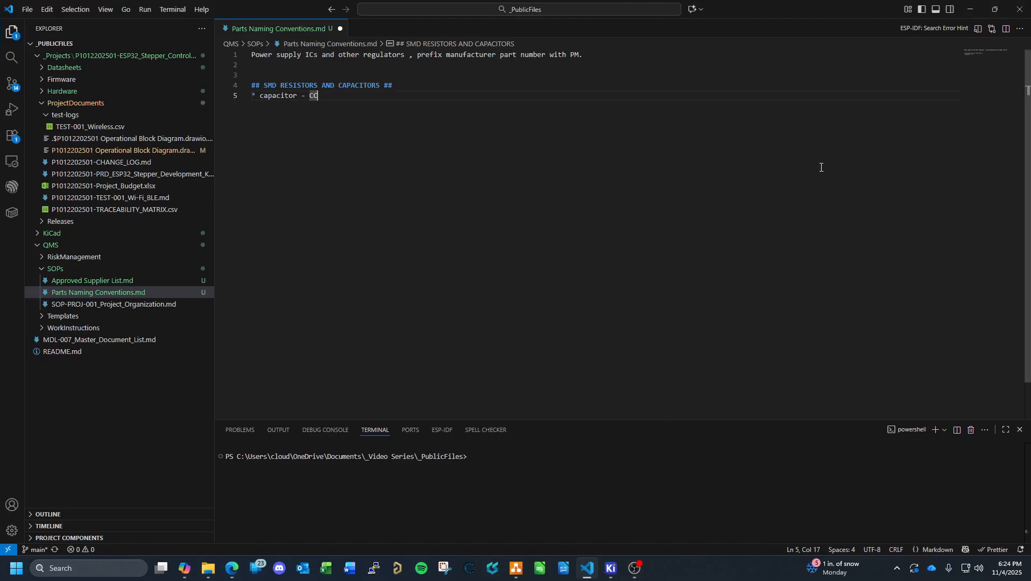
pyautogui.click(995, 10)
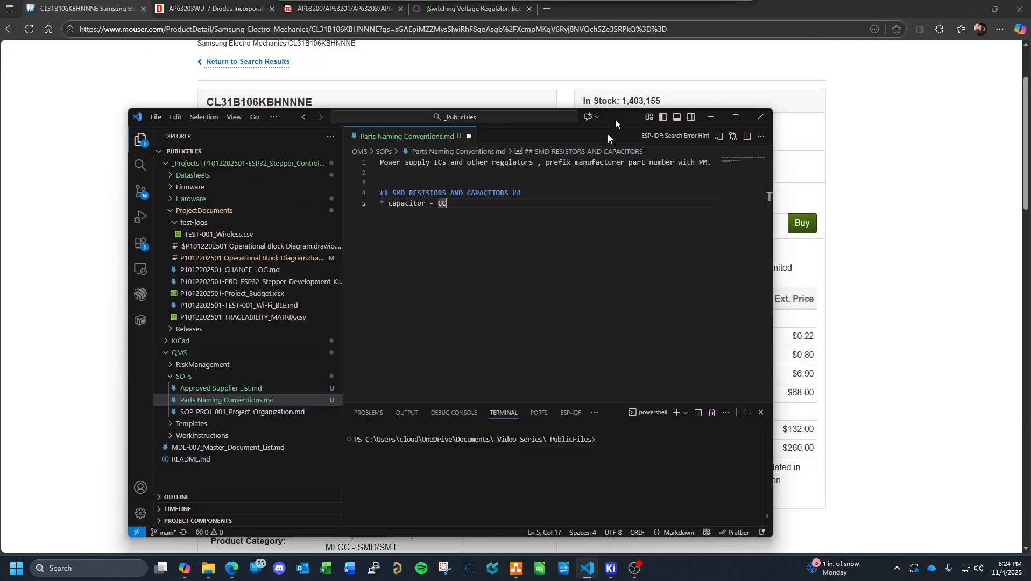
# Move the VS Code window clear of the Mouser specifications and append the package size 1206 to the CC capacitor code.
pyautogui.moveTo(616, 123); pyautogui.dragTo(663, 303)
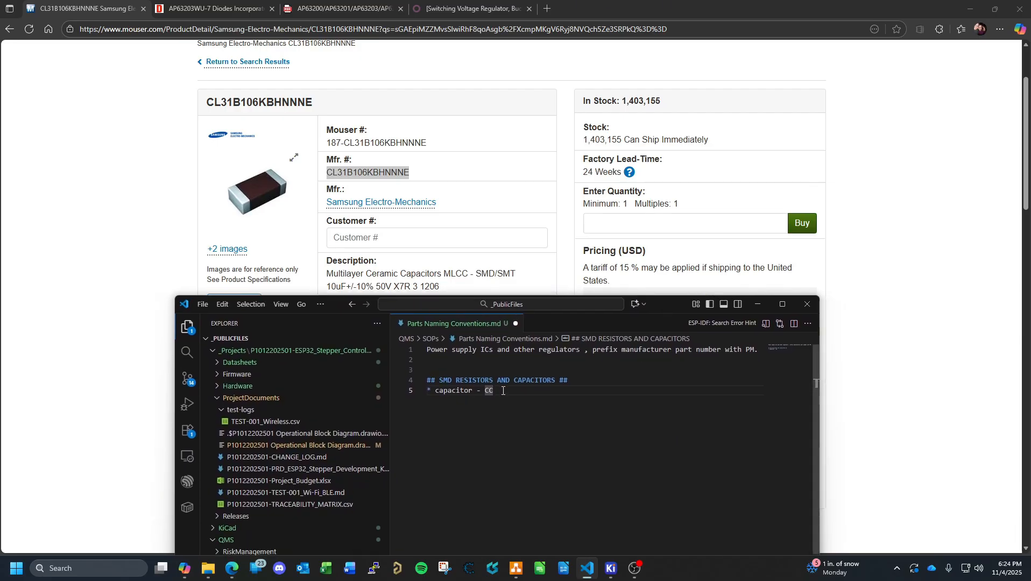
pyautogui.scroll(-5, 565, 212)
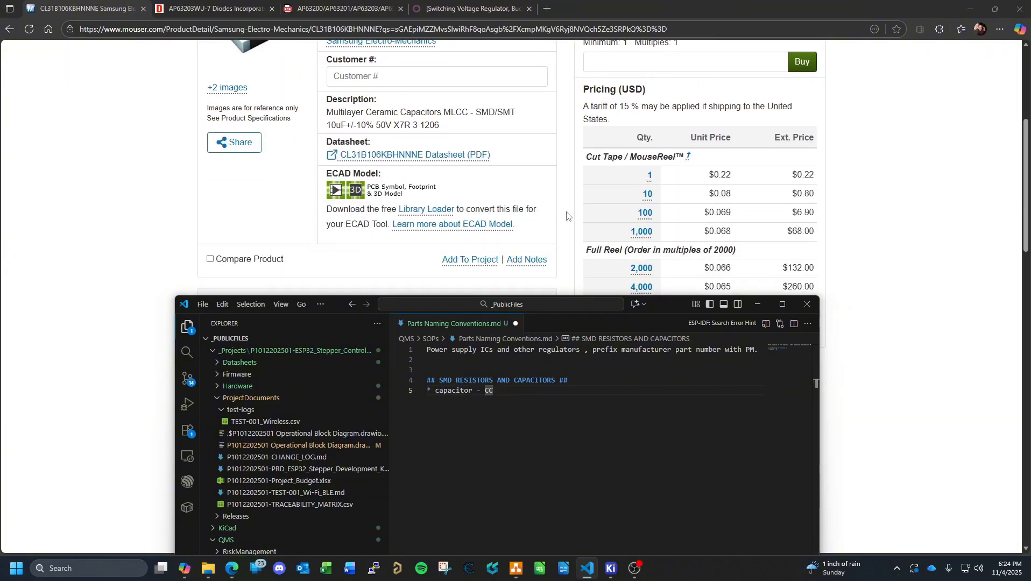
pyautogui.scroll(-2, 565, 212)
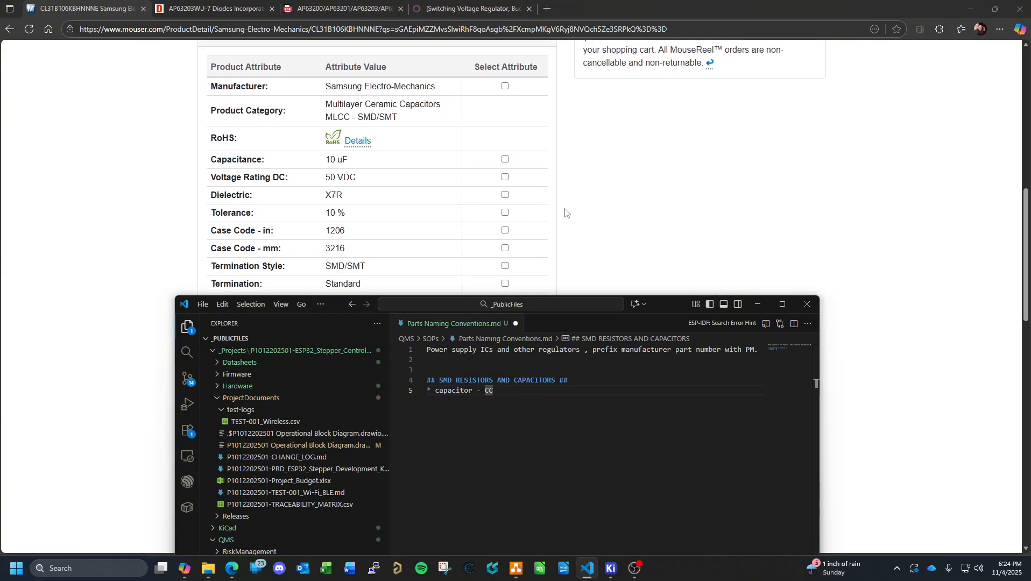
pyautogui.scroll(4, 565, 213)
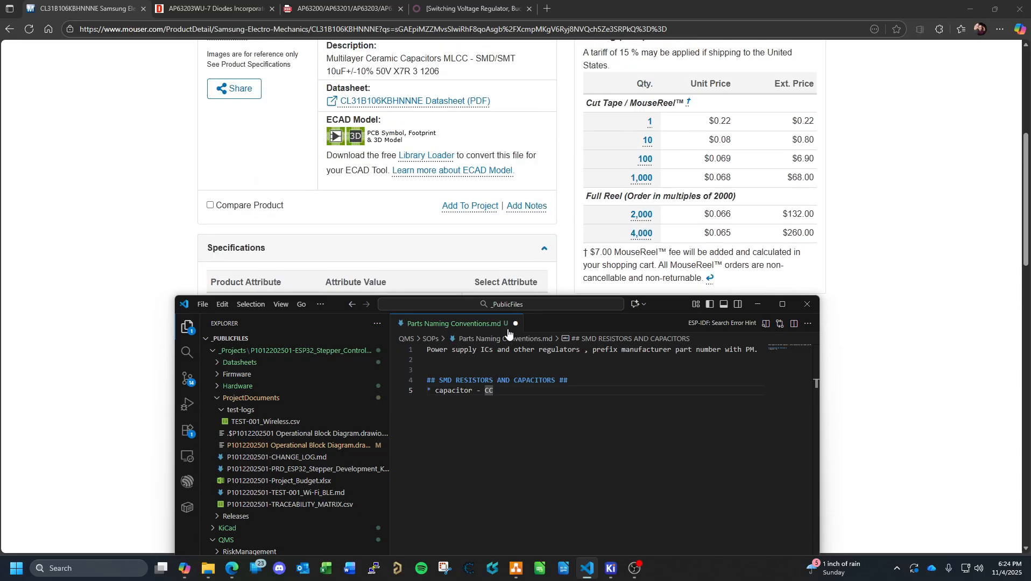
pyautogui.write('1206')
# Check the value code in the capacitor's manufacturer number on Mouser and append 106 to the CC1206 code.
pyautogui.scroll(2, 508, 224)
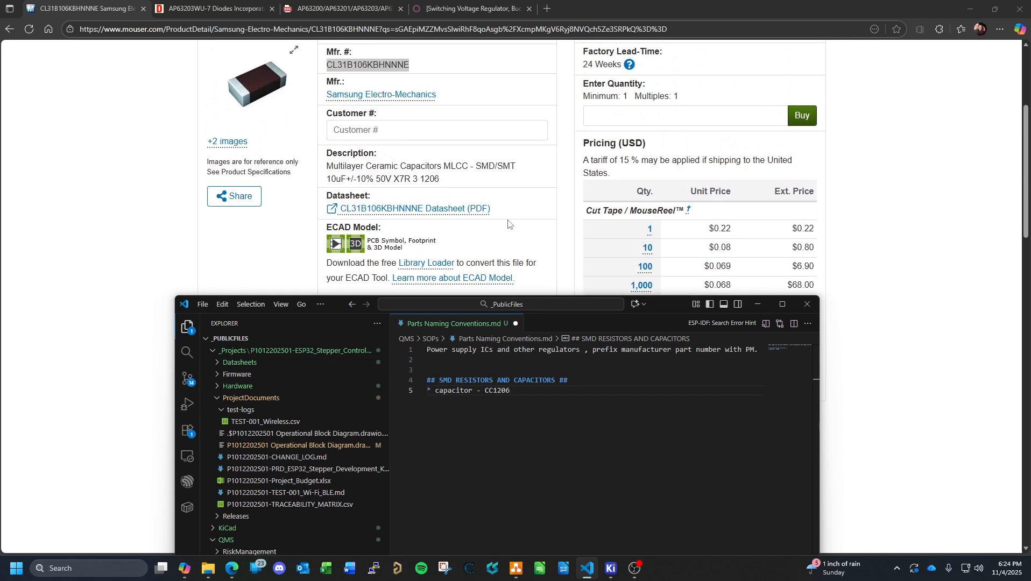
pyautogui.scroll(1, 507, 224)
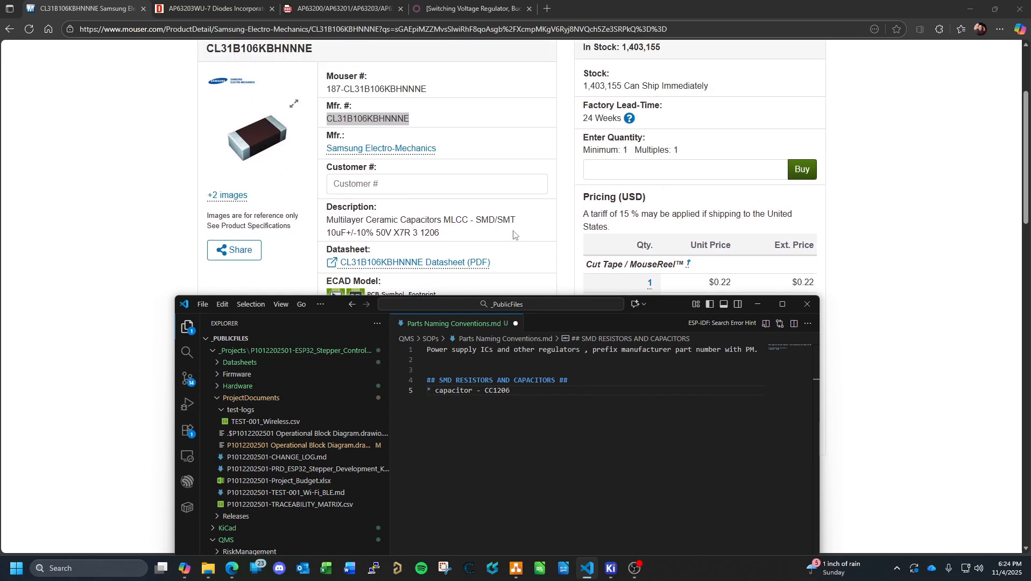
pyautogui.click(367, 119)
pyautogui.moveTo(367, 119); pyautogui.dragTo(354, 119)
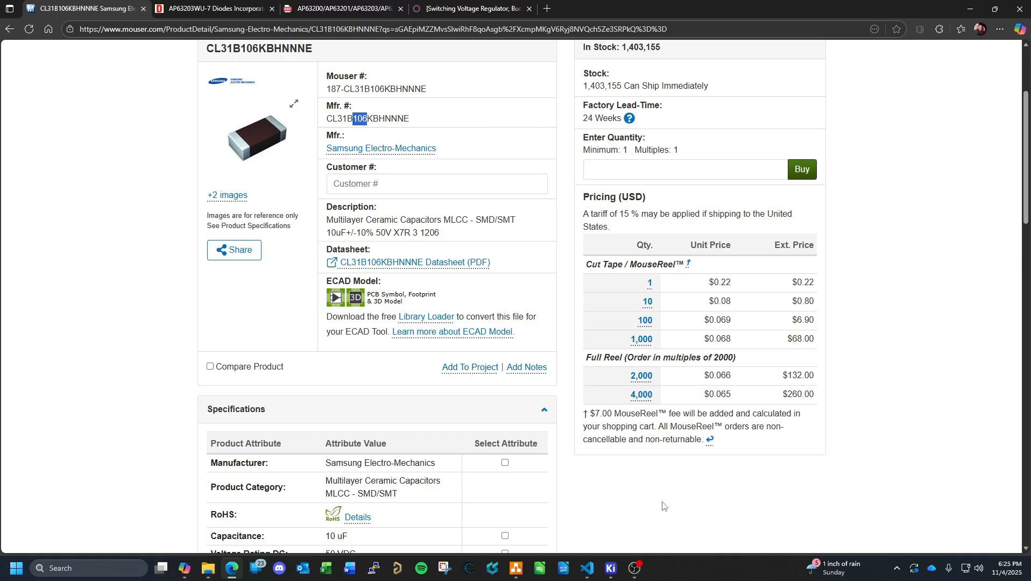
pyautogui.scroll(-2, 591, 484)
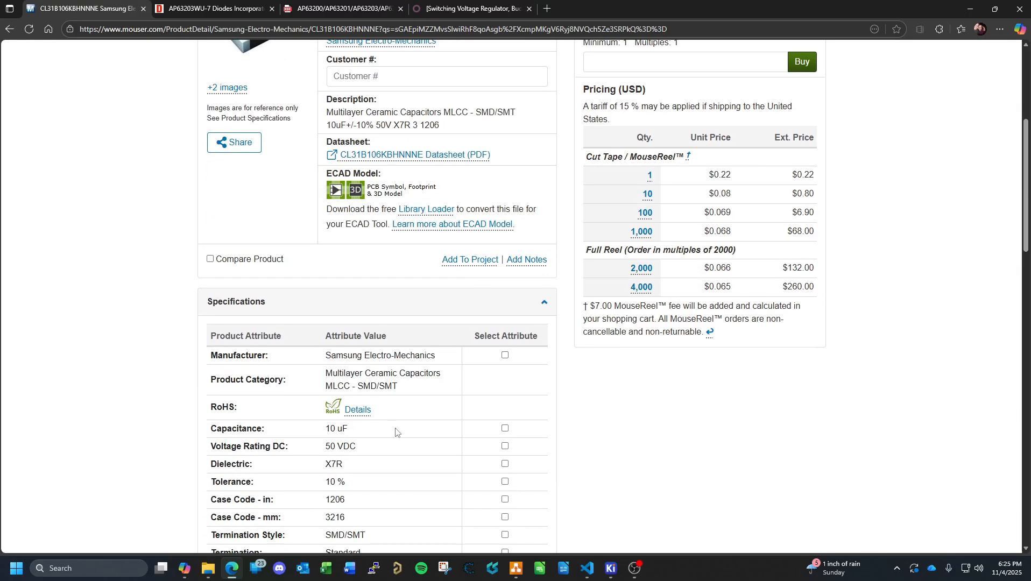
pyautogui.scroll(2, 537, 439)
pyautogui.scroll(-2, 544, 458)
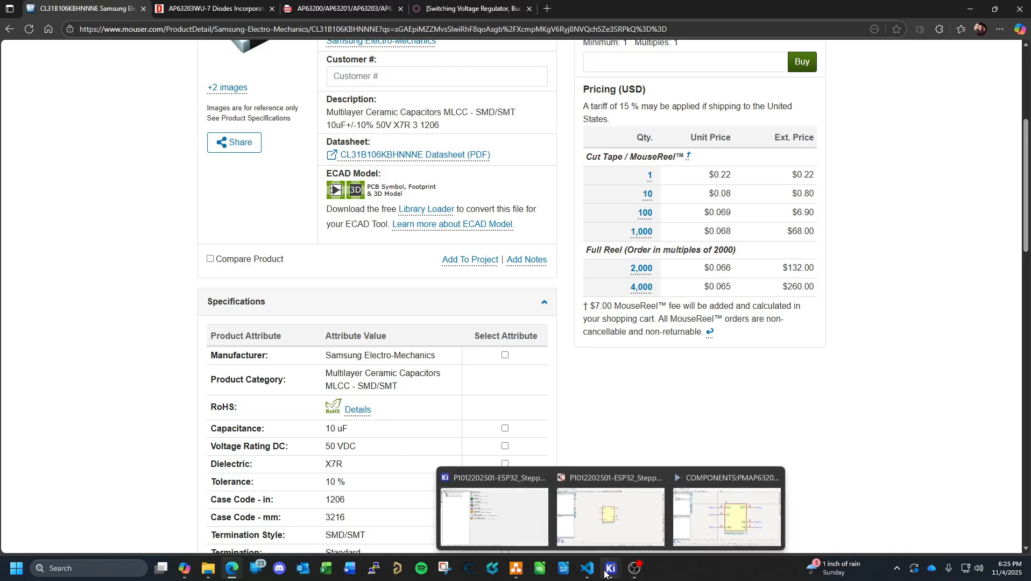
pyautogui.click(586, 568)
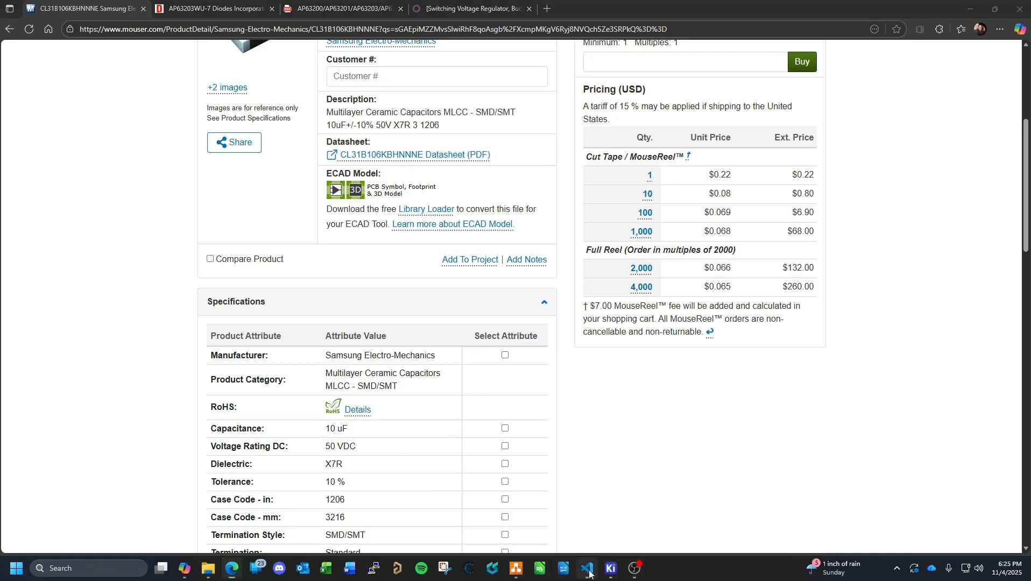
pyautogui.scroll(1, 522, 248)
pyautogui.scroll(2, 522, 247)
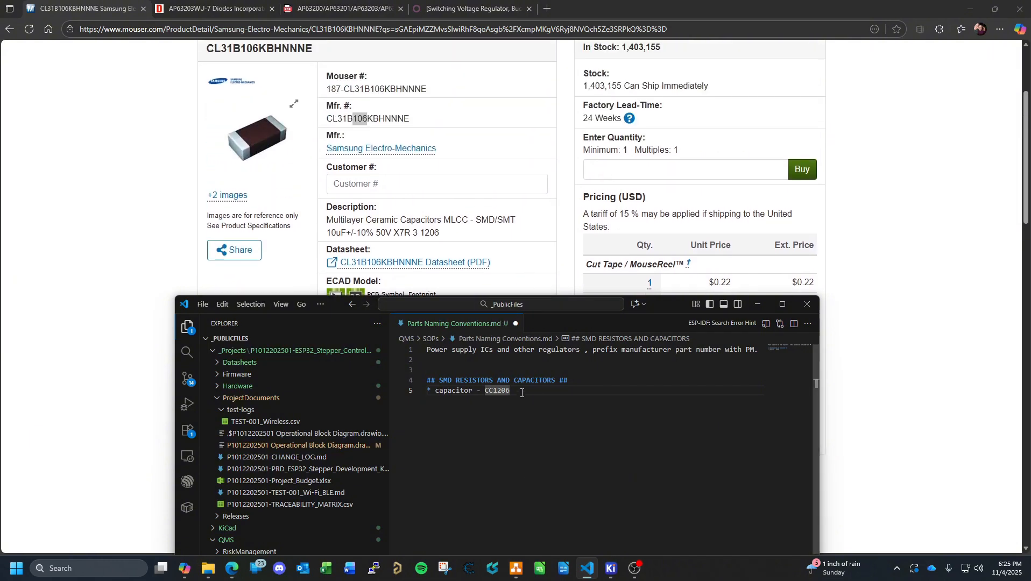
pyautogui.write('106')
# Append the voltage code 050 and the tolerance code AAA to the capacitor code.
pyautogui.scroll(-1, 441, 162)
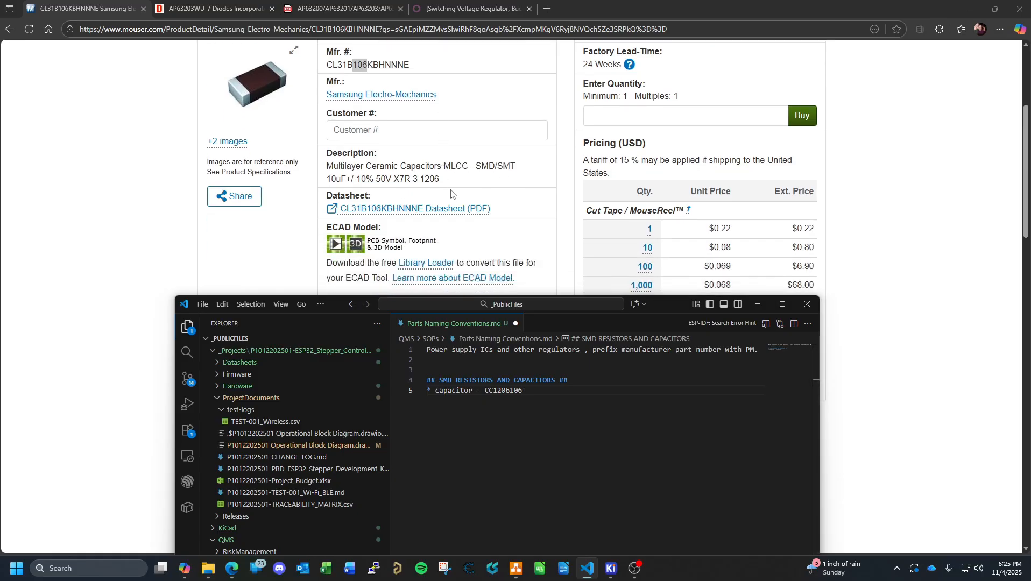
pyautogui.write('050')
pyautogui.write('AAA')
# Insert the word "Example" before the capacitor code in the bullet.
pyautogui.doubleClick(502, 391)
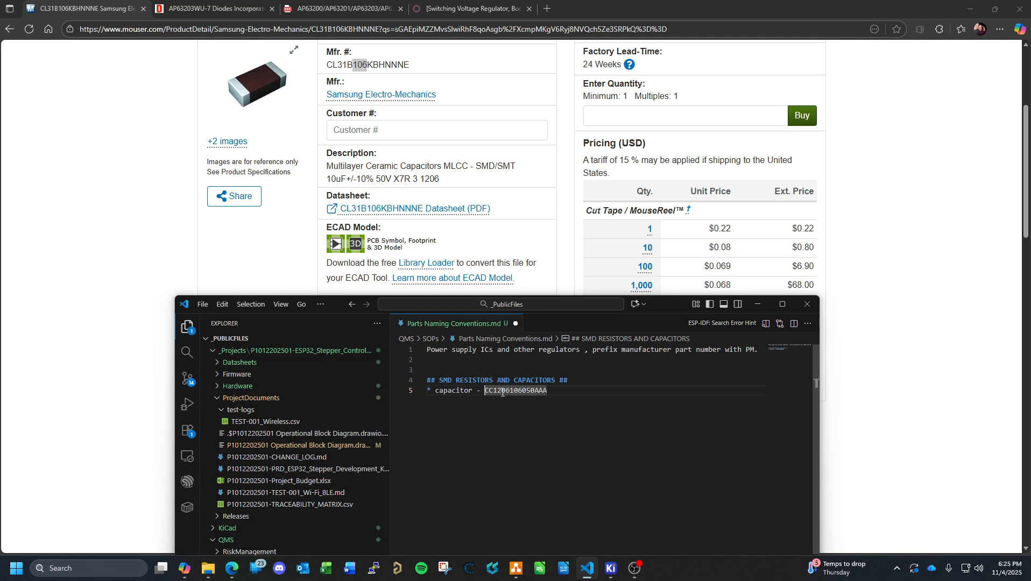
pyautogui.press('Left')
pyautogui.write('Example')
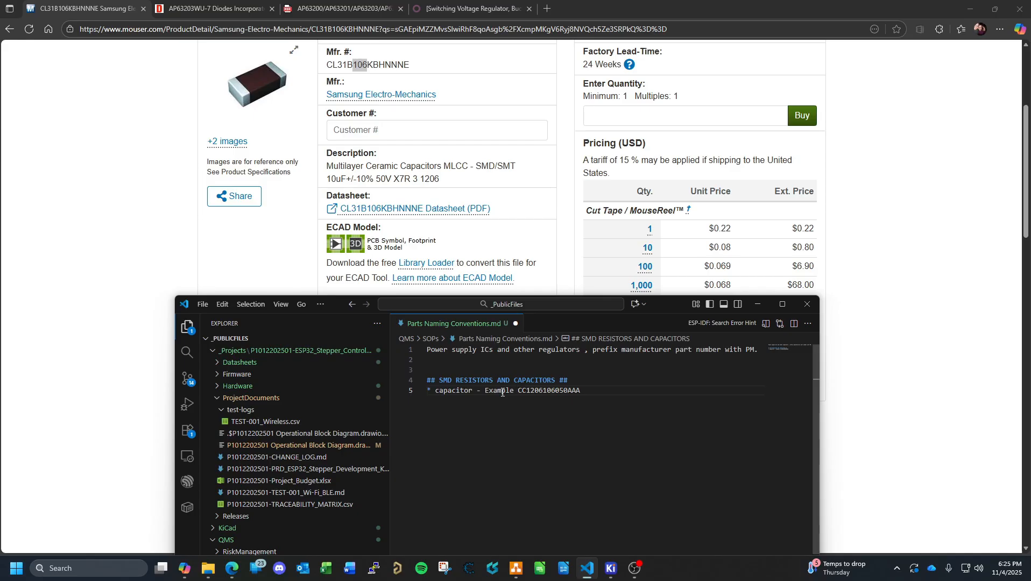
# Add lines below the example reading "CC - Prefix", "1206 - Package Size" and "106 - Standard 3 digit value code".
pyautogui.doubleClick(595, 393)
pyautogui.press('Return')
pyautogui.write('CC - Prefix')
pyautogui.press('Return')
pyautogui.write('1206 - Package Size')
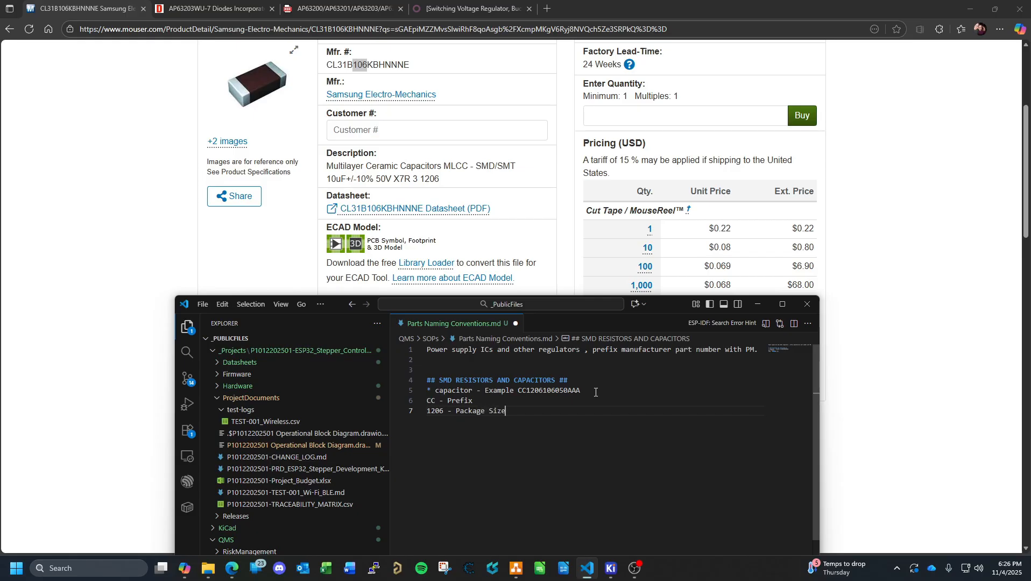
pyautogui.press('Return')
pyautogui.write('106 - Standard 3 digit value code')
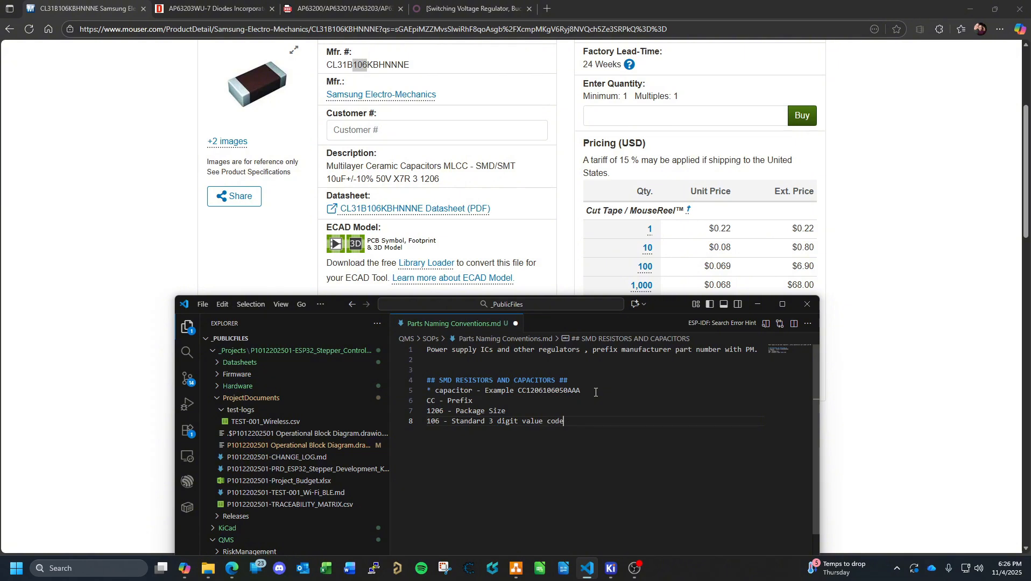
# Add the lines "050 - Voltage" and "AAA - Three letter for tolerance, AAA = 10%" to the code explanation.
pyautogui.press('Return')
pyautogui.write('050 - Voltage')
pyautogui.press('Return')
pyautogui.write('AAAA -')
pyautogui.press('BackSpace')
pyautogui.write('- Thre')
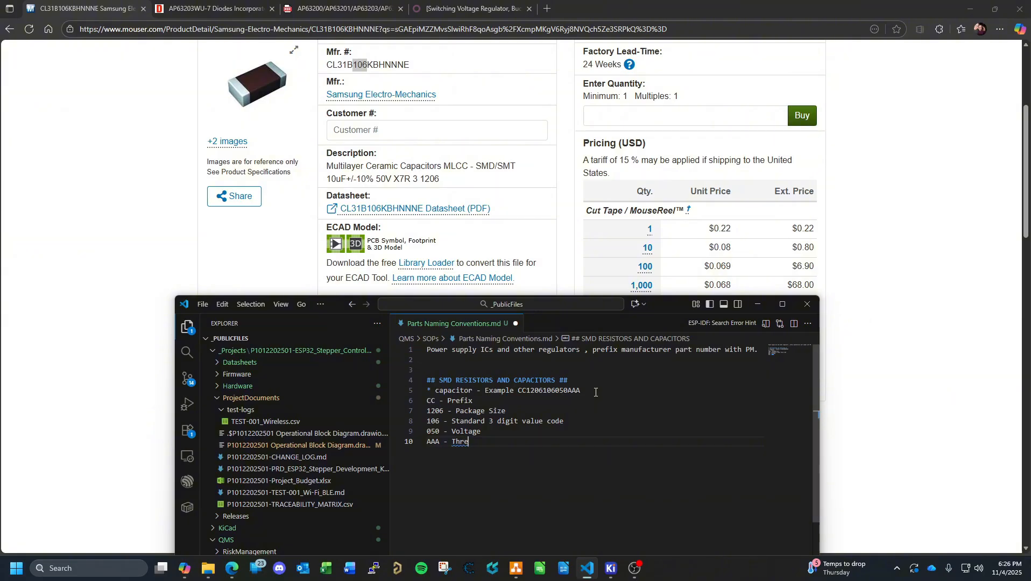
pyautogui.write('e letter for tolerance, AAA ')
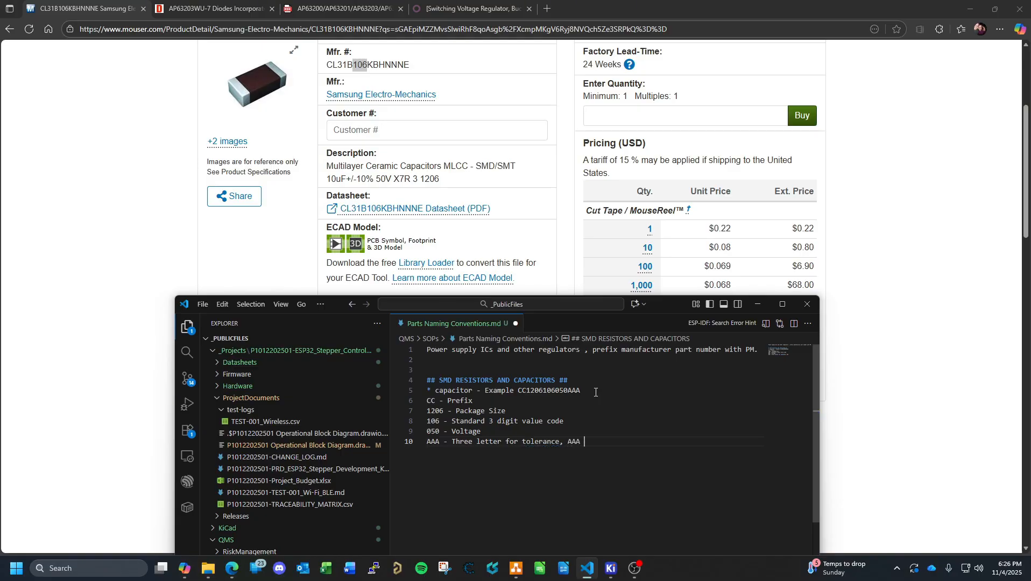
pyautogui.write('= 10%')
# Append X7R to the example capacitor code and add the explanation line "X7R - Dielectric".
pyautogui.doubleClick(593, 394)
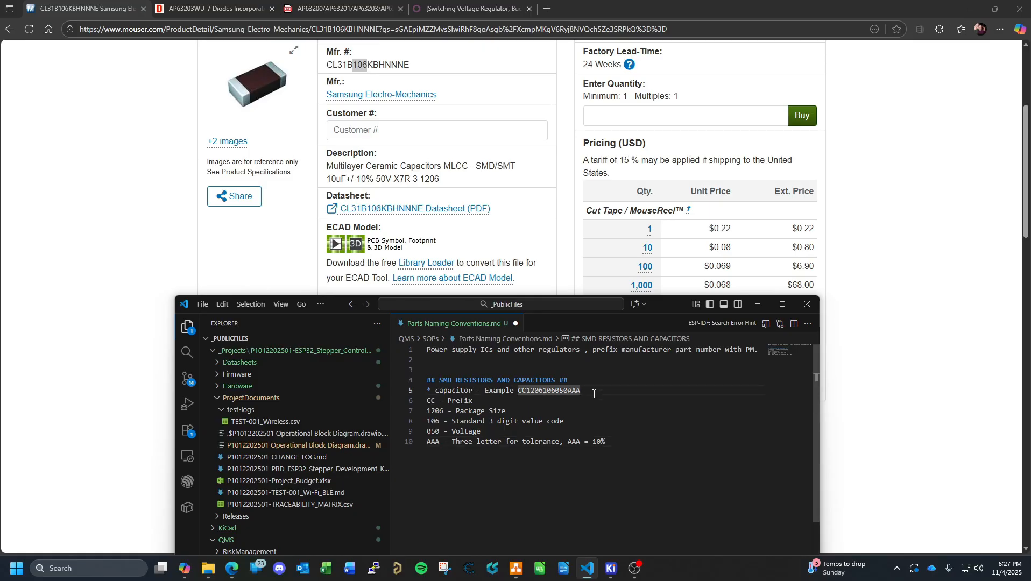
pyautogui.press('End')
pyautogui.write('X7R')
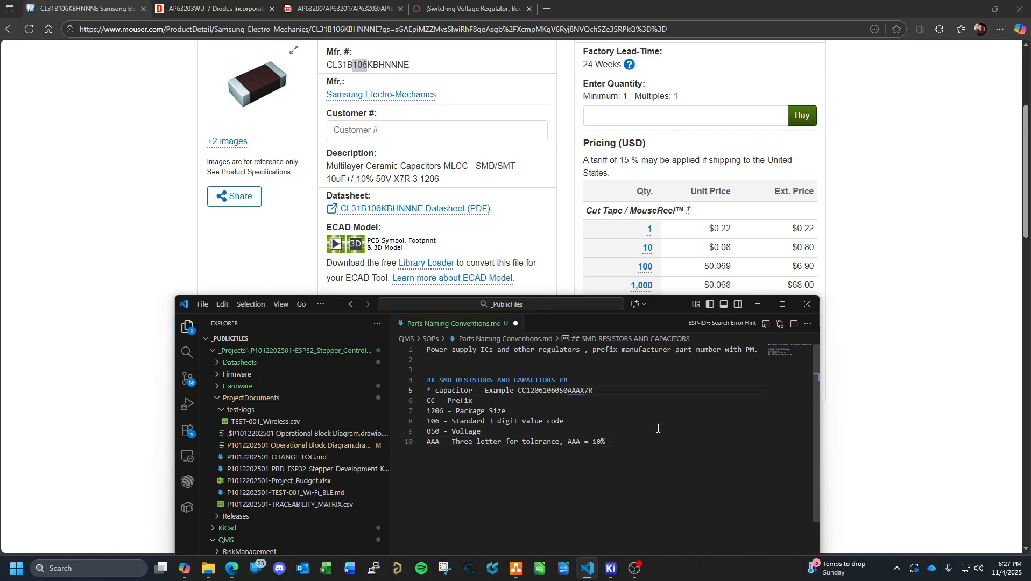
pyautogui.click(612, 442)
pyautogui.press('Return')
pyautogui.write('X7R - Dielectr')
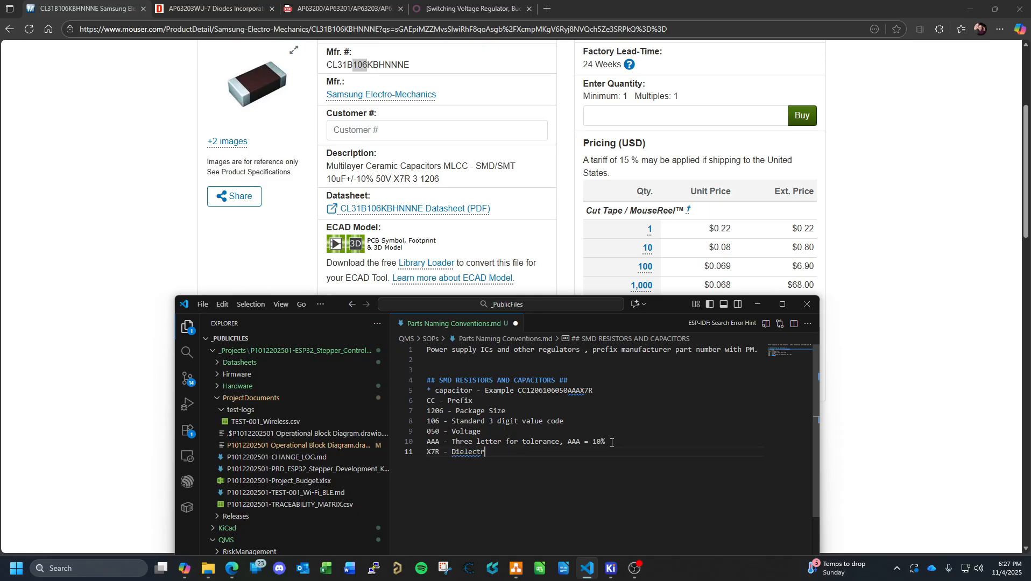
pyautogui.write('ic')
pyautogui.doubleClick(590, 390)
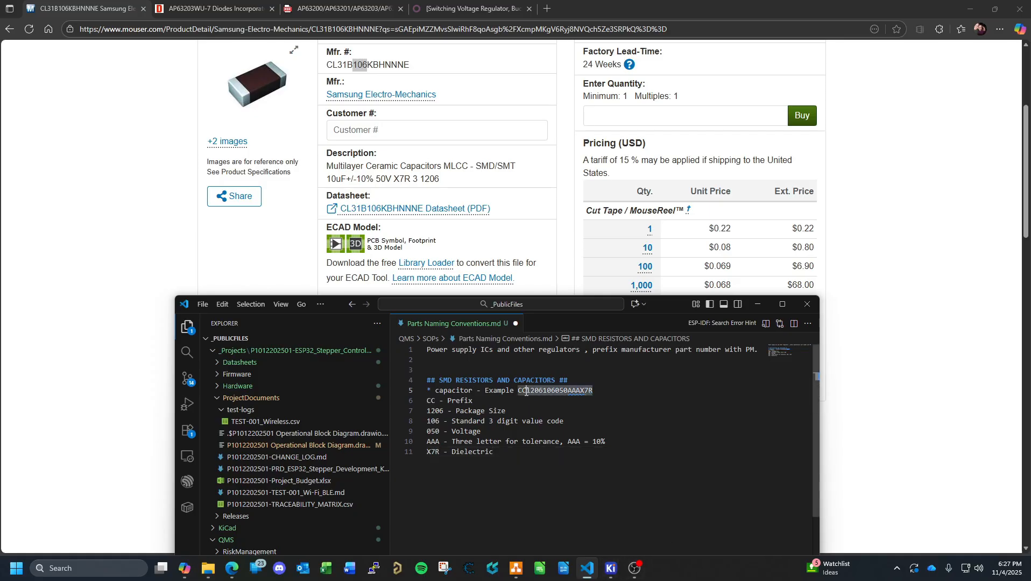
pyautogui.moveTo(526, 391); pyautogui.dragTo(518, 392)
pyautogui.moveTo(611, 568)
pyautogui.moveTo(652, 542)
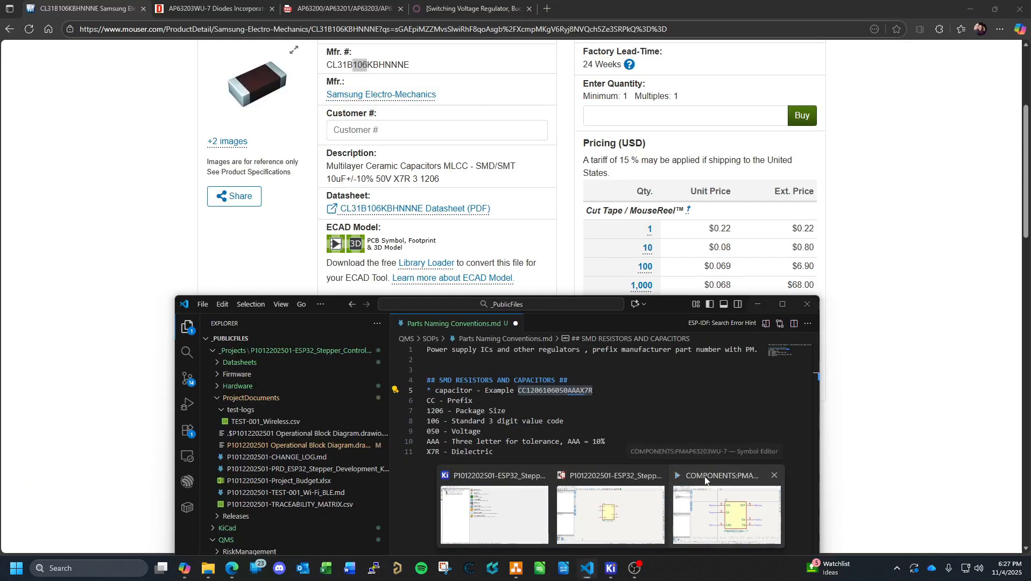
pyautogui.click(726, 514)
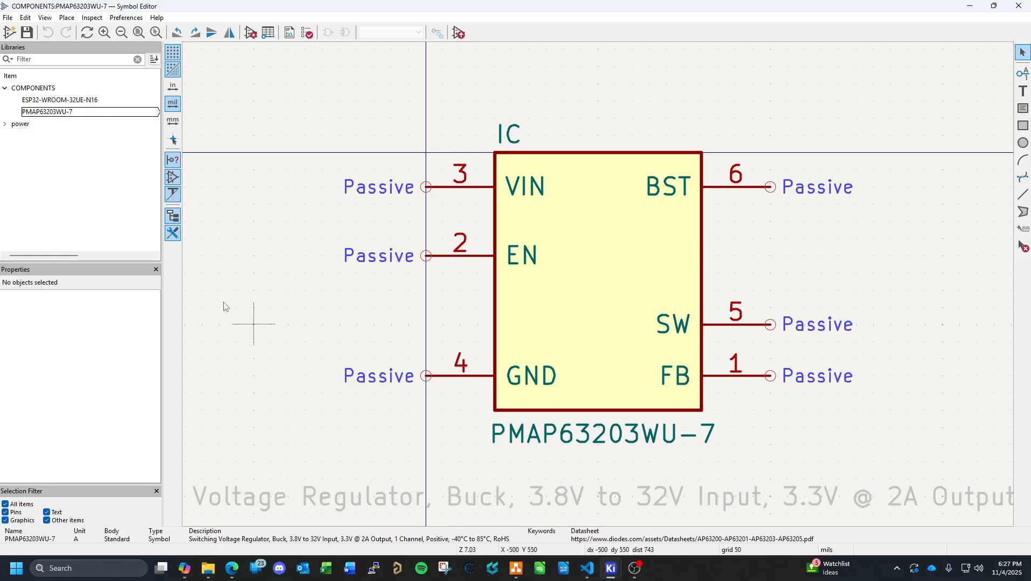
pyautogui.rightClick(43, 90)
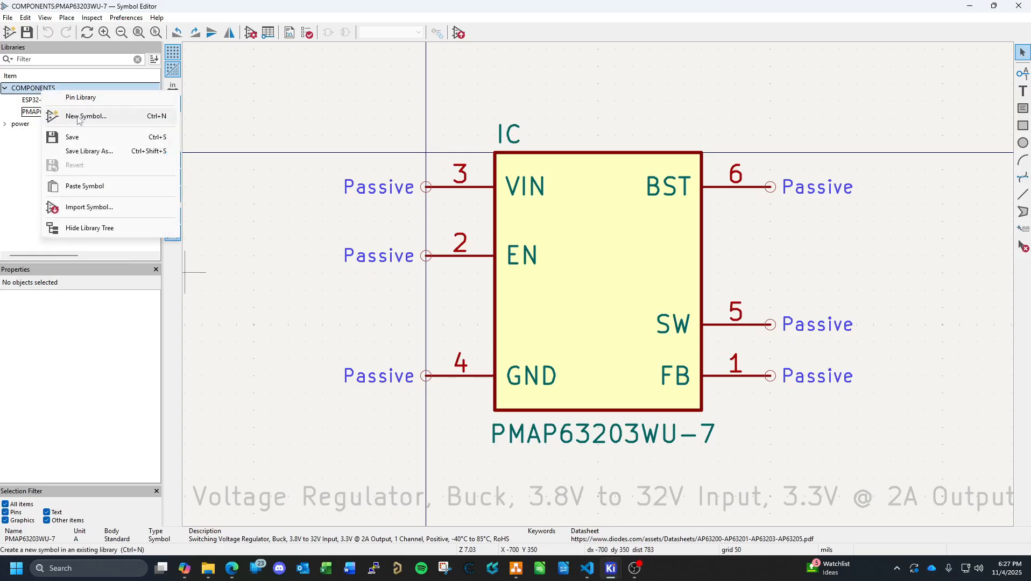
pyautogui.click(79, 119)
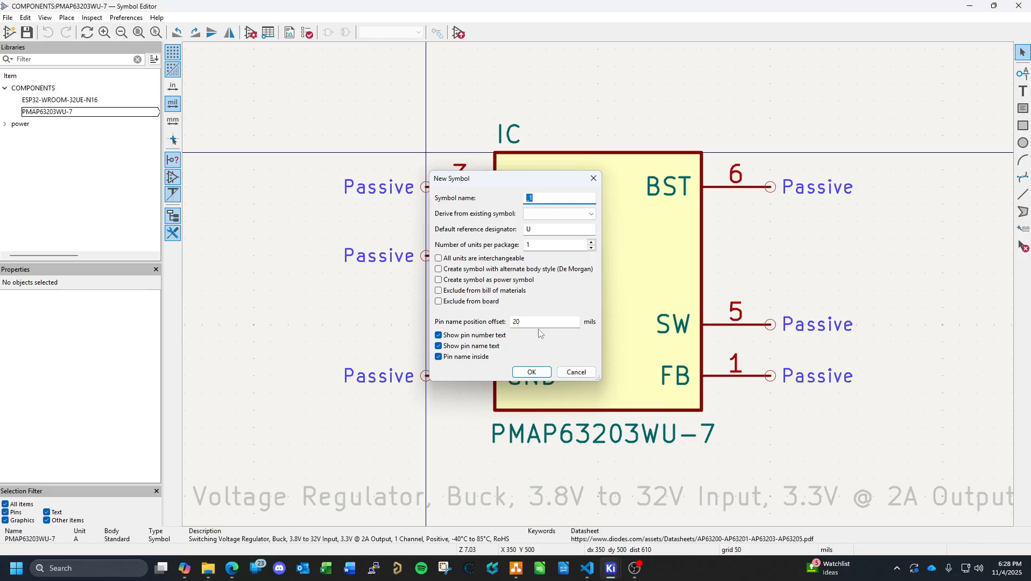
pyautogui.click(576, 372)
# Import CL31B106KBHNNNE.kicad_sym from the KiCad subfolder of the downloaded LIB_CL31B106KBHNNNE folder into the COMPONENTS library.
pyautogui.click(8, 17)
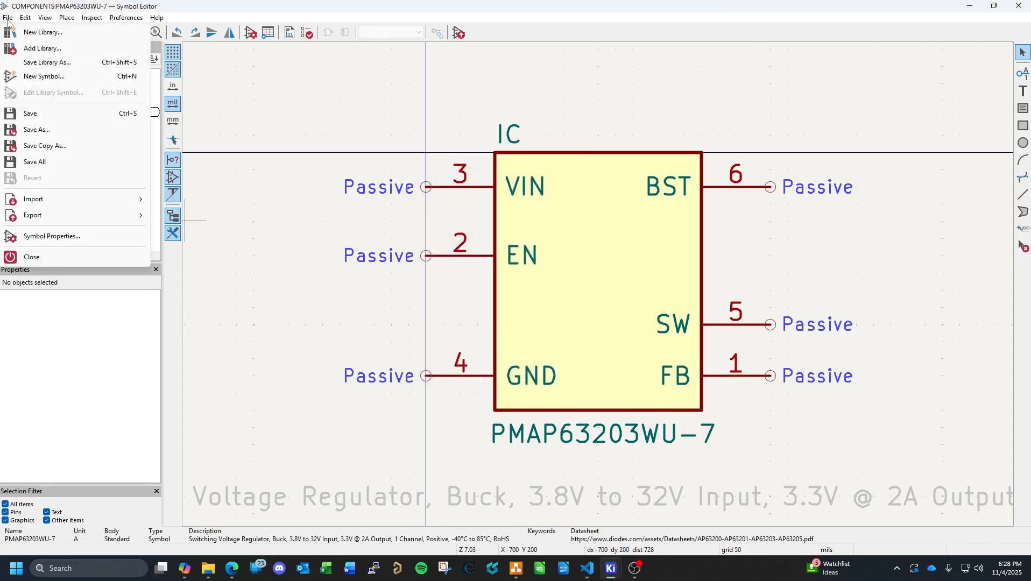
pyautogui.moveTo(64, 202)
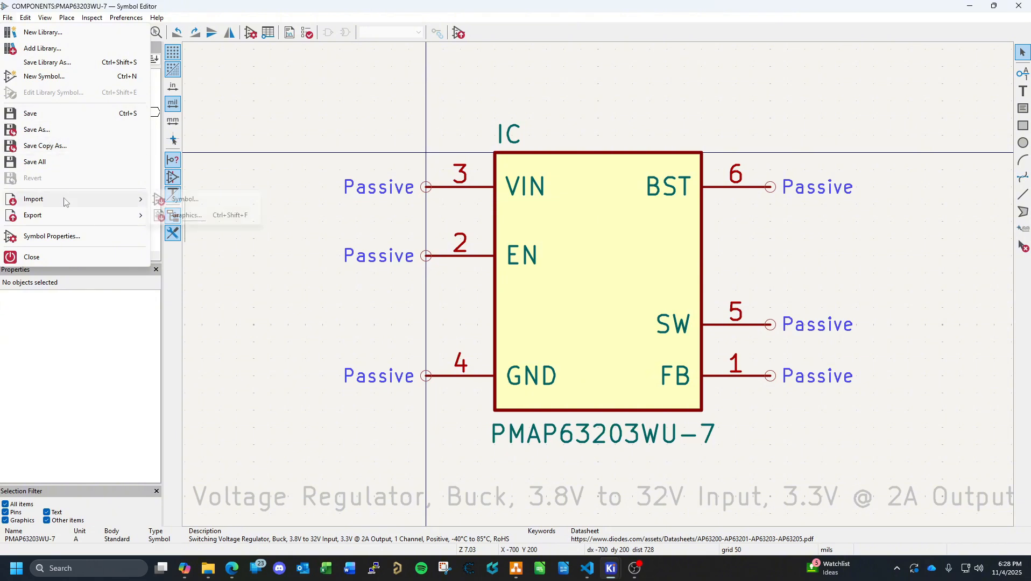
pyautogui.click(189, 199)
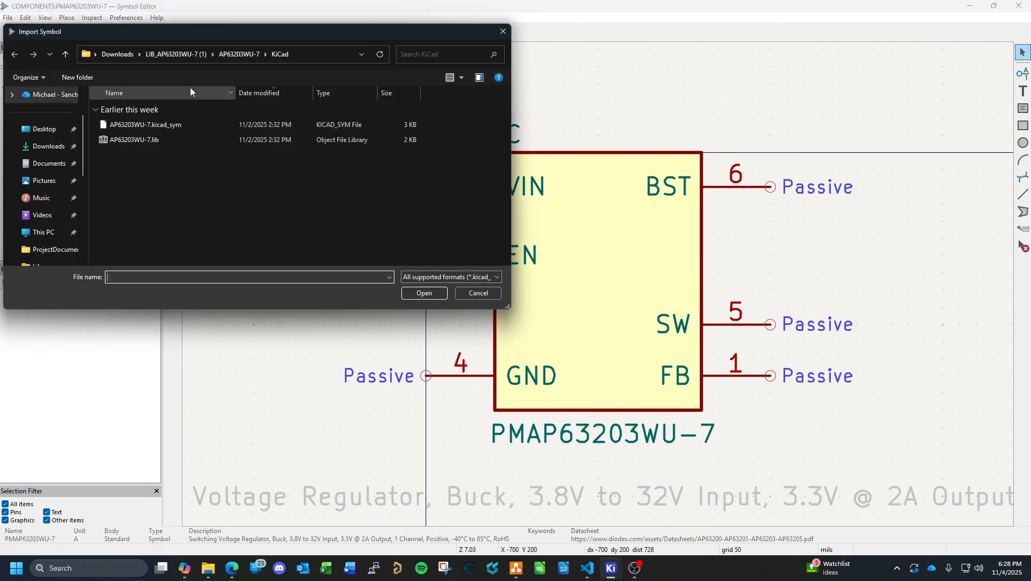
pyautogui.click(177, 53)
pyautogui.click(116, 54)
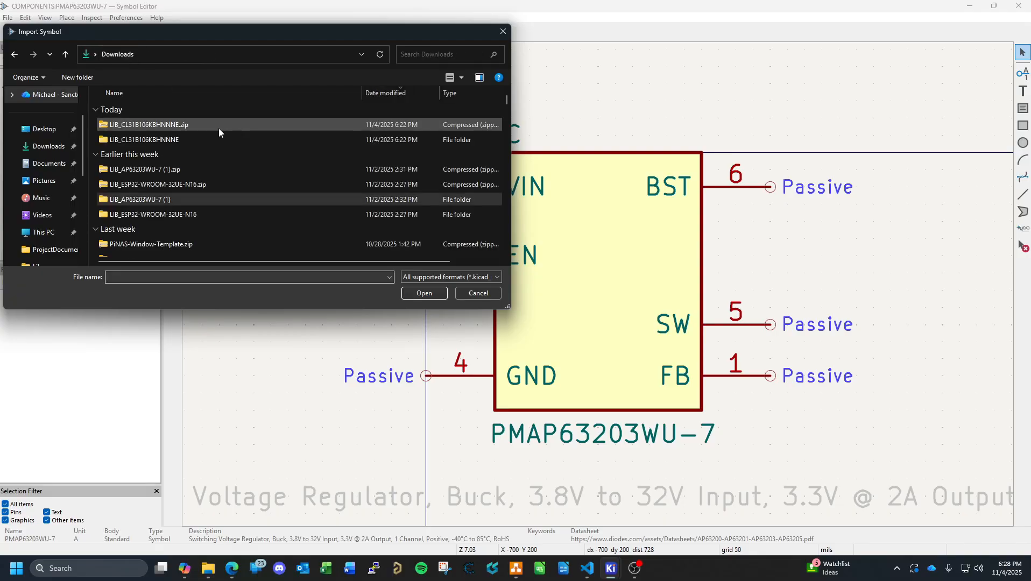
pyautogui.doubleClick(153, 137)
pyautogui.doubleClick(150, 125)
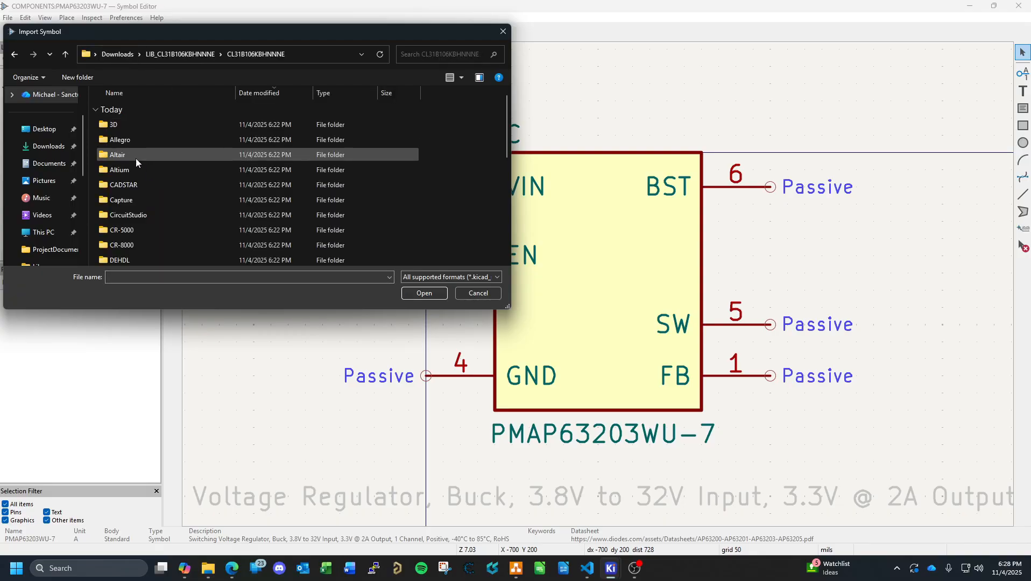
pyautogui.scroll(-3, 163, 211)
pyautogui.scroll(-1, 130, 206)
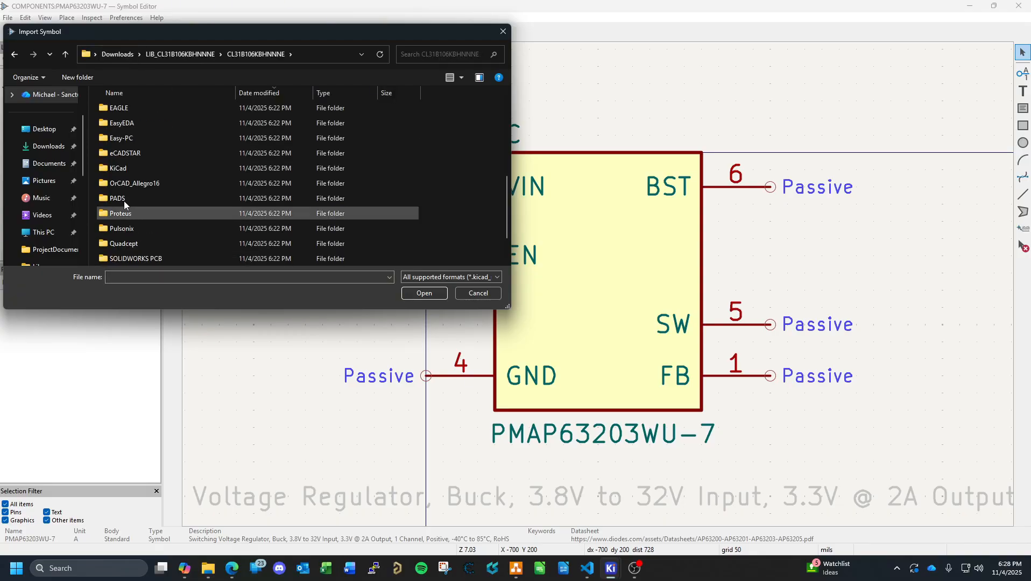
pyautogui.doubleClick(120, 167)
pyautogui.click(161, 125)
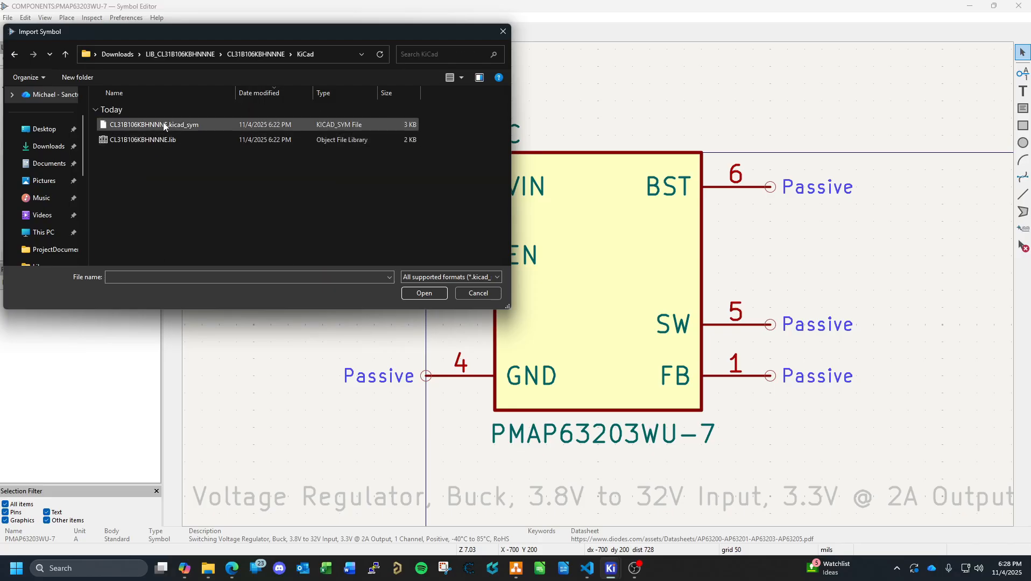
pyautogui.click(423, 293)
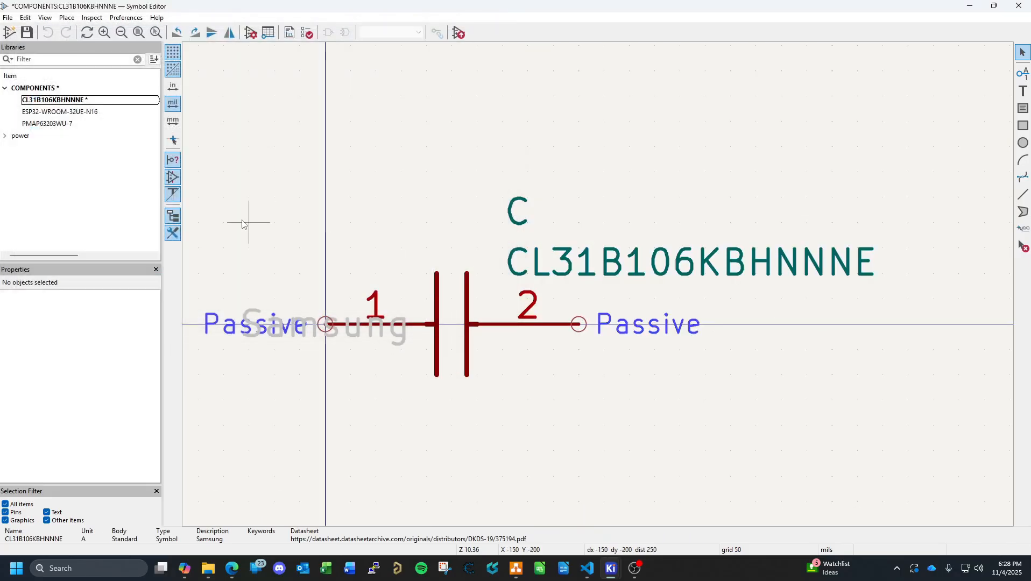
pyautogui.rightClick(59, 101)
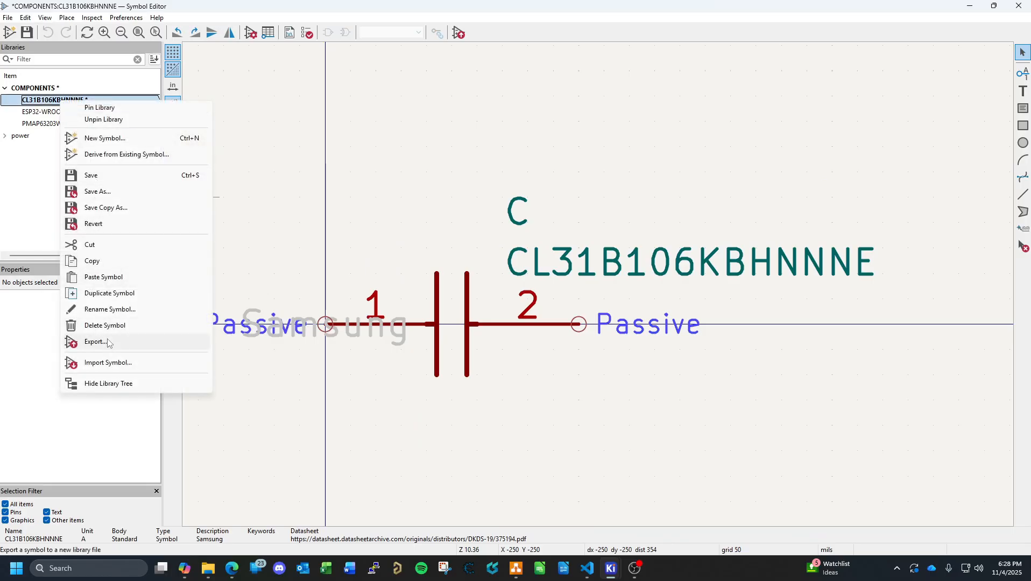
pyautogui.click(110, 308)
pyautogui.hotkey('ctrl', 'v')
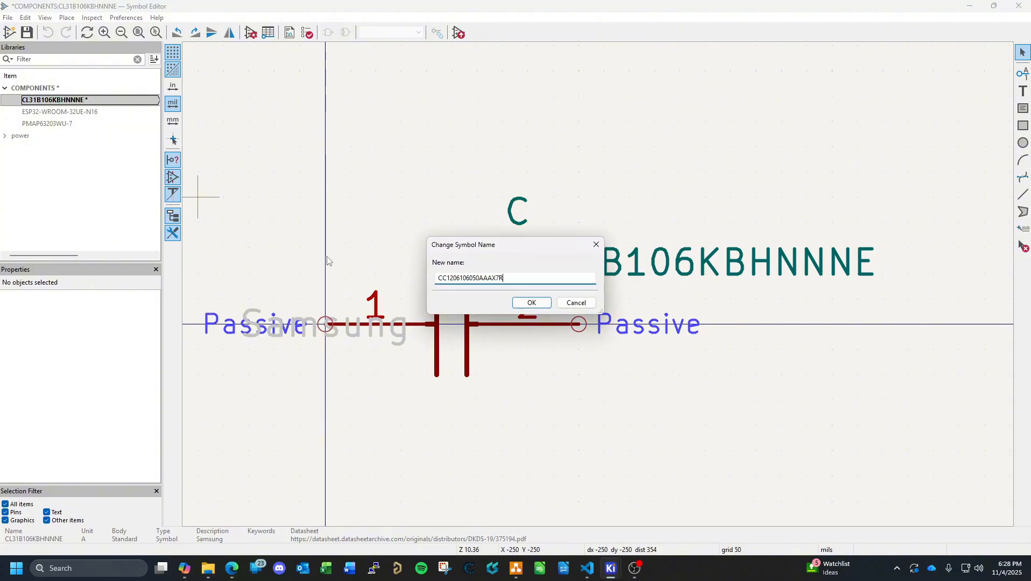
pyautogui.click(529, 303)
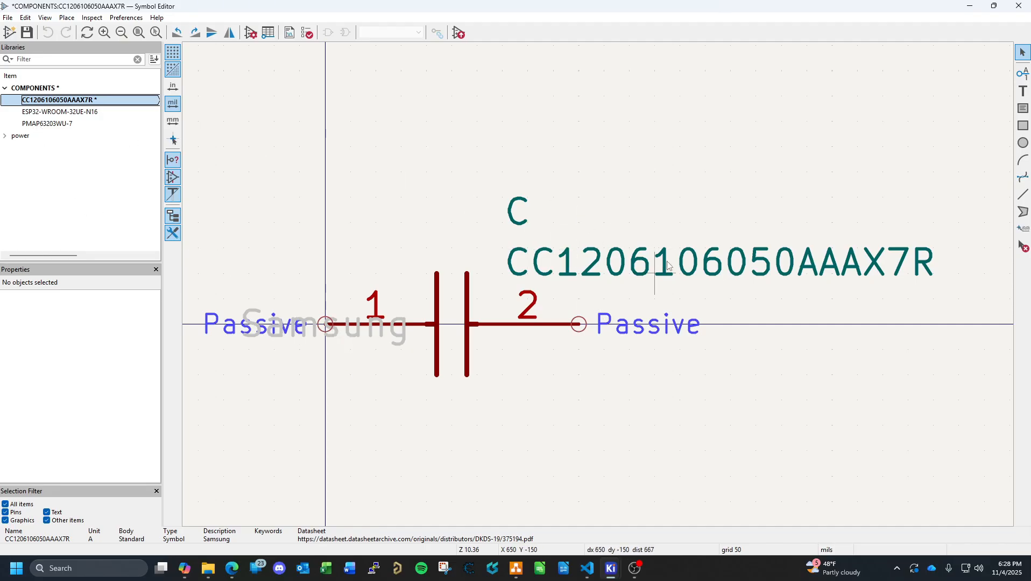
# Move the value text below the capacitor graphic and centre the reference C just above its plates.
pyautogui.click(628, 269)
pyautogui.press('m')
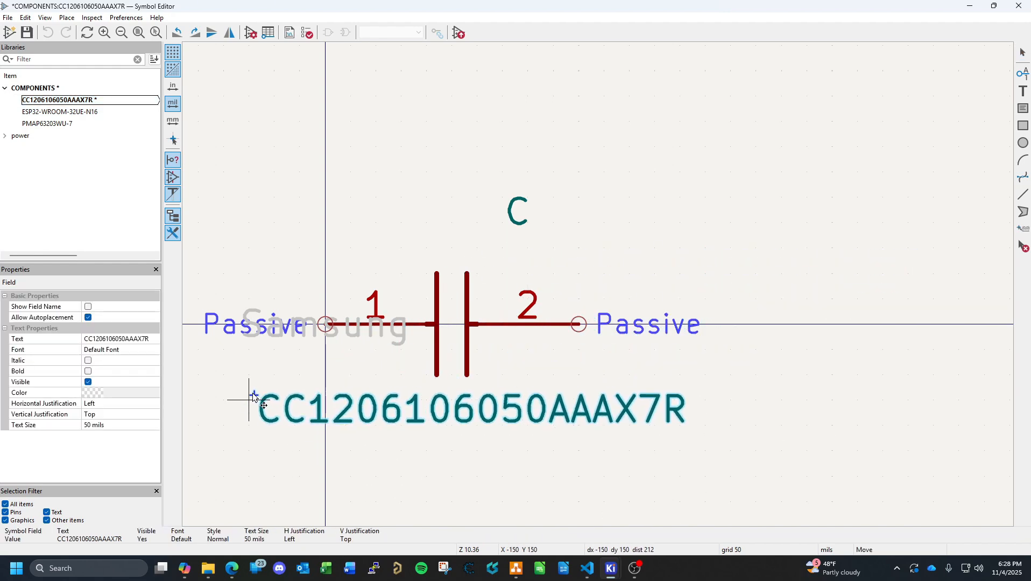
pyautogui.click(253, 397)
pyautogui.click(517, 215)
pyautogui.press('m')
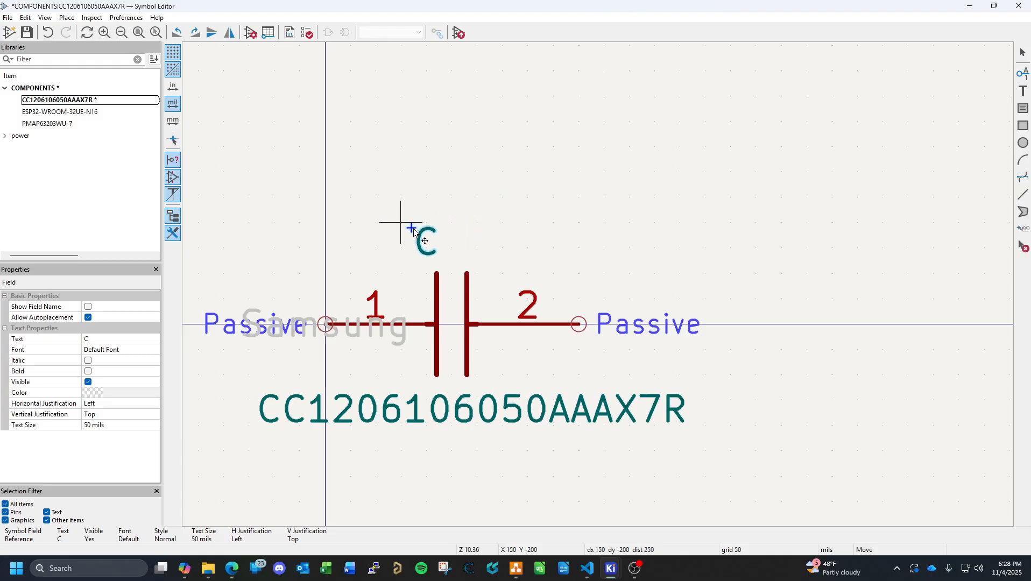
pyautogui.click(422, 233)
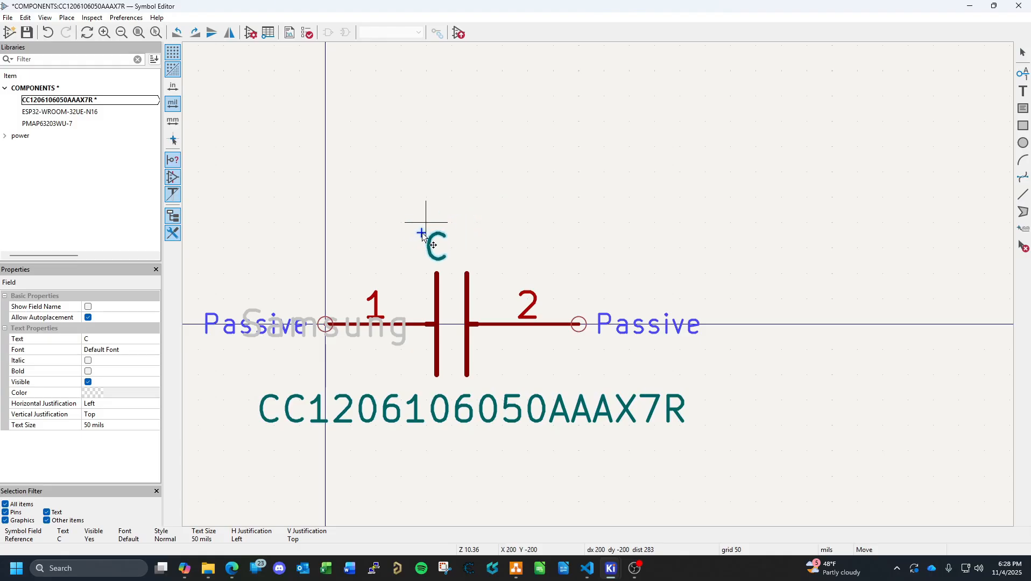
pyautogui.click(550, 232)
# Move the hidden Samsung description text off pin 1 to just below the symbol's value text.
pyautogui.scroll(4, 555, 226)
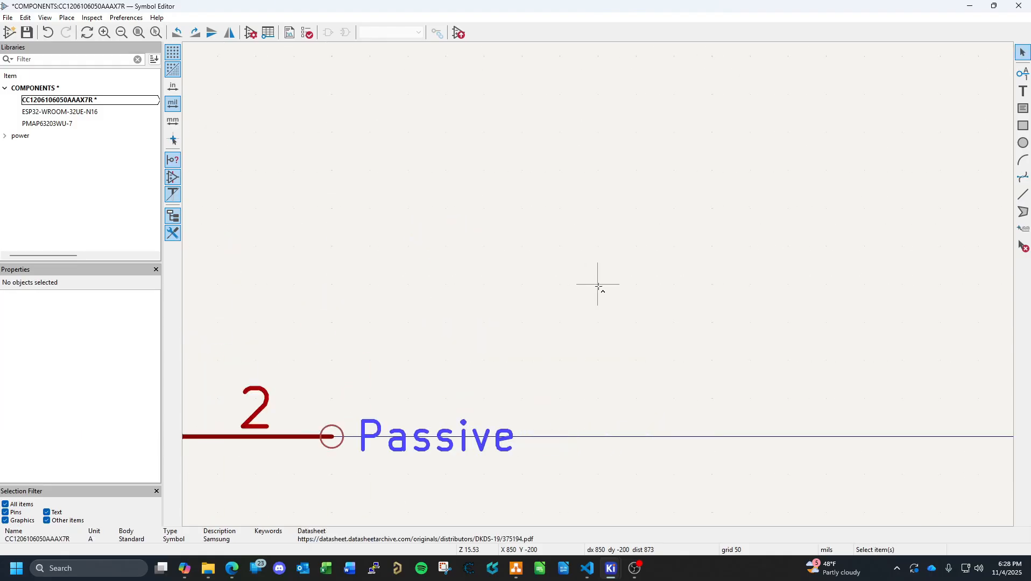
pyautogui.scroll(-6, 451, 323)
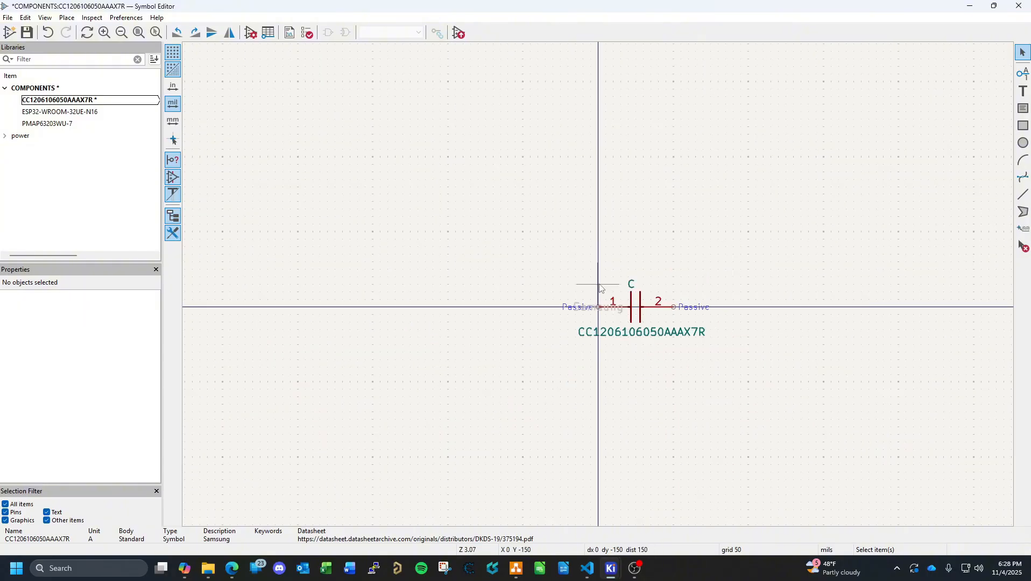
pyautogui.scroll(4, 601, 287)
pyautogui.click(610, 344)
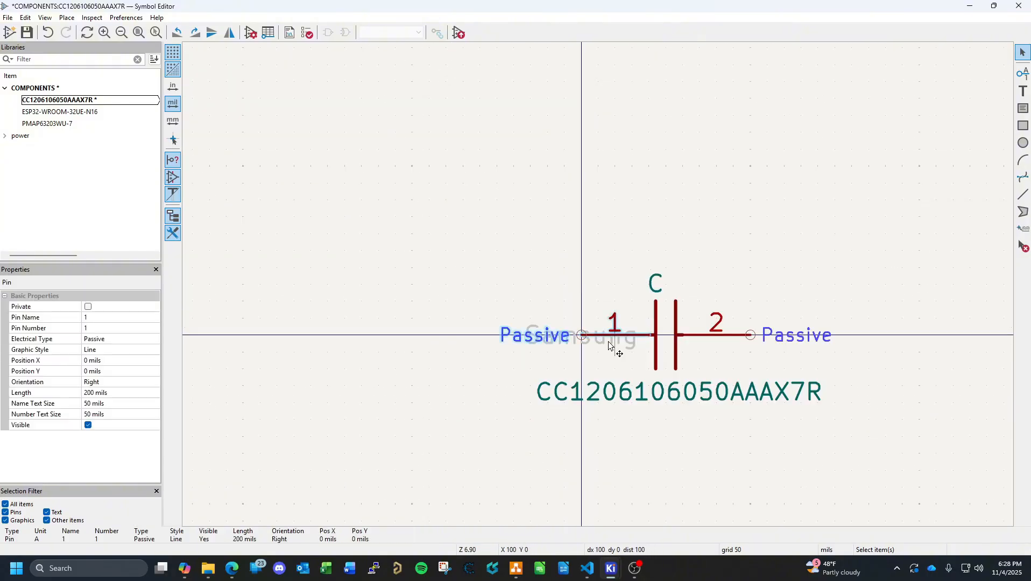
pyautogui.doubleClick(609, 344)
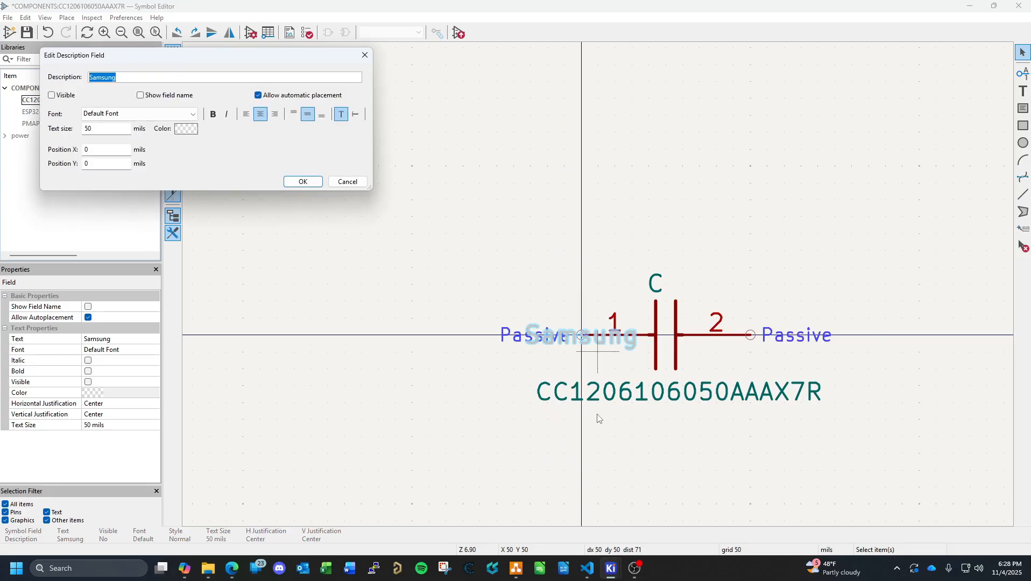
pyautogui.press('Escape')
pyautogui.press('m')
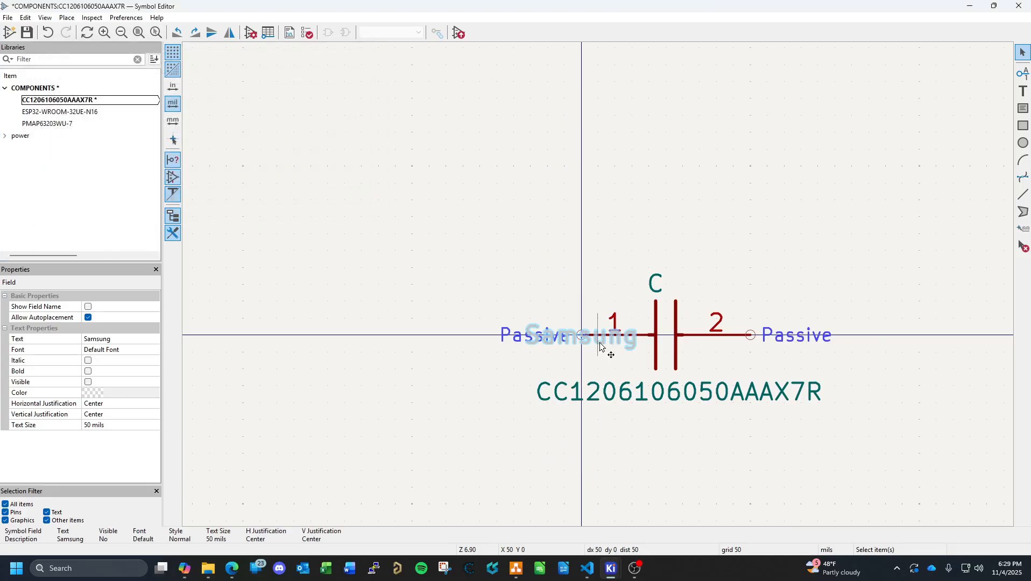
pyautogui.click(592, 433)
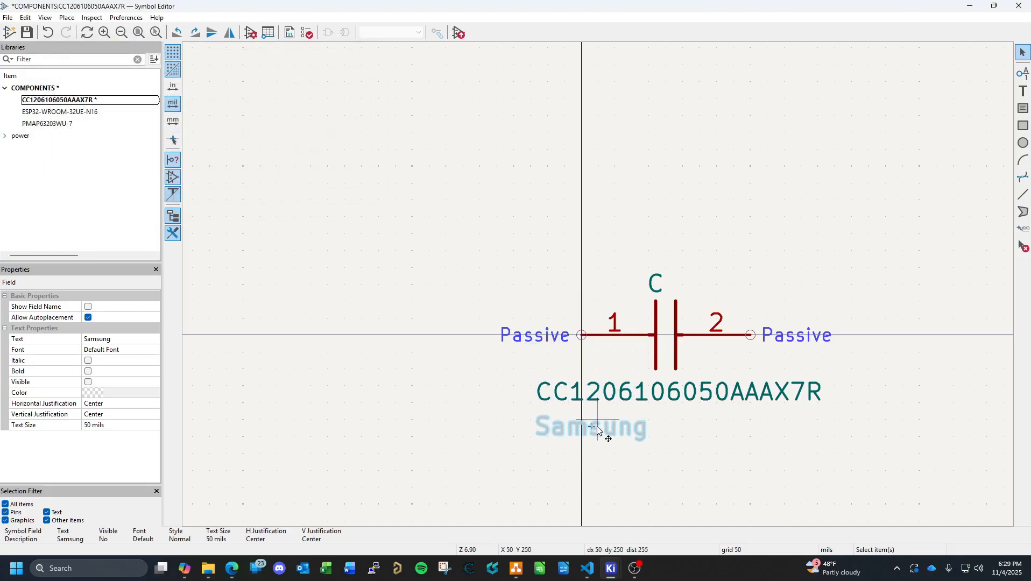
pyautogui.click(81, 101)
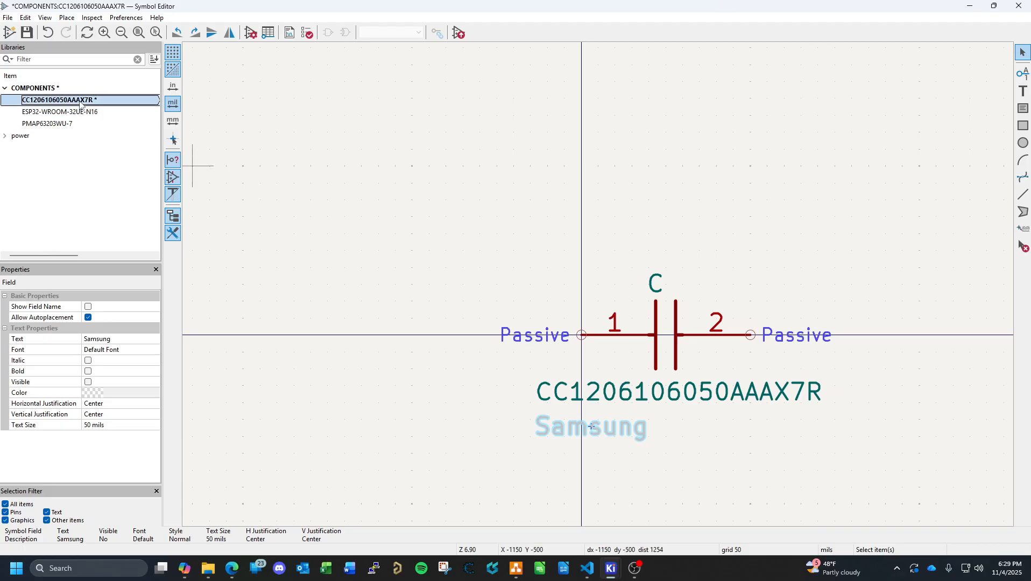
pyautogui.click(8, 17)
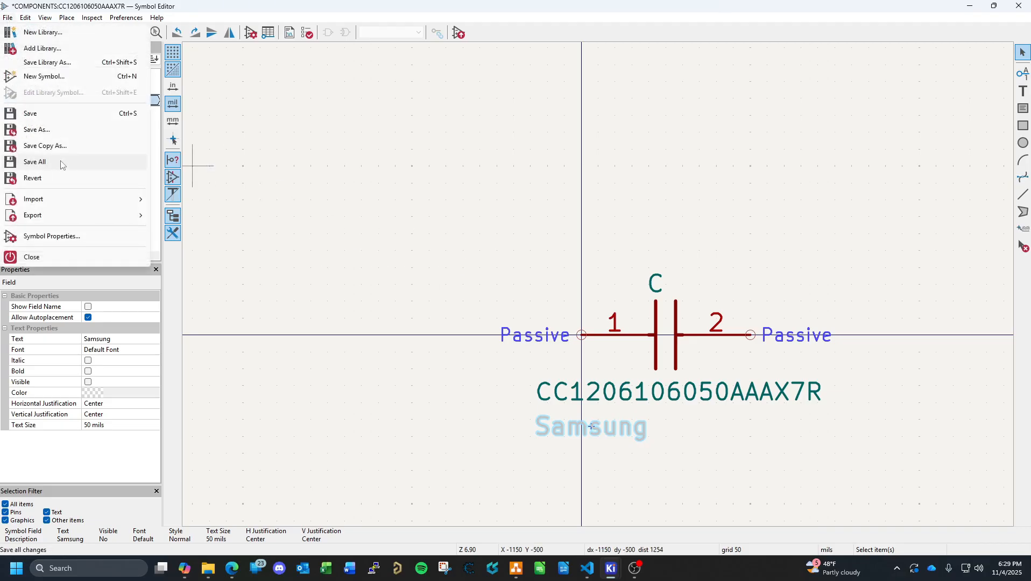
pyautogui.click(54, 238)
pyautogui.scroll(-3, 194, 140)
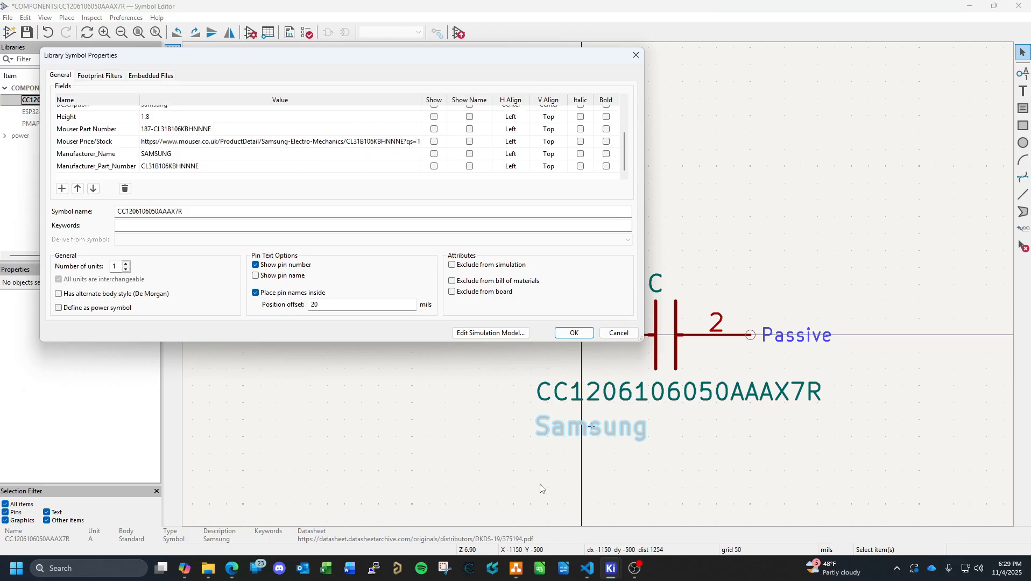
pyautogui.click(619, 333)
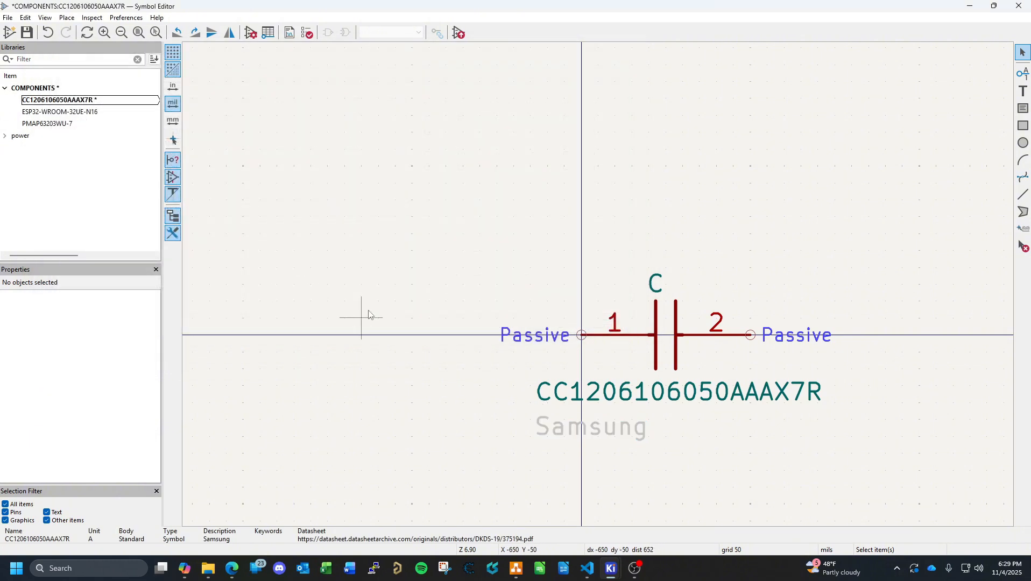
pyautogui.click(48, 126)
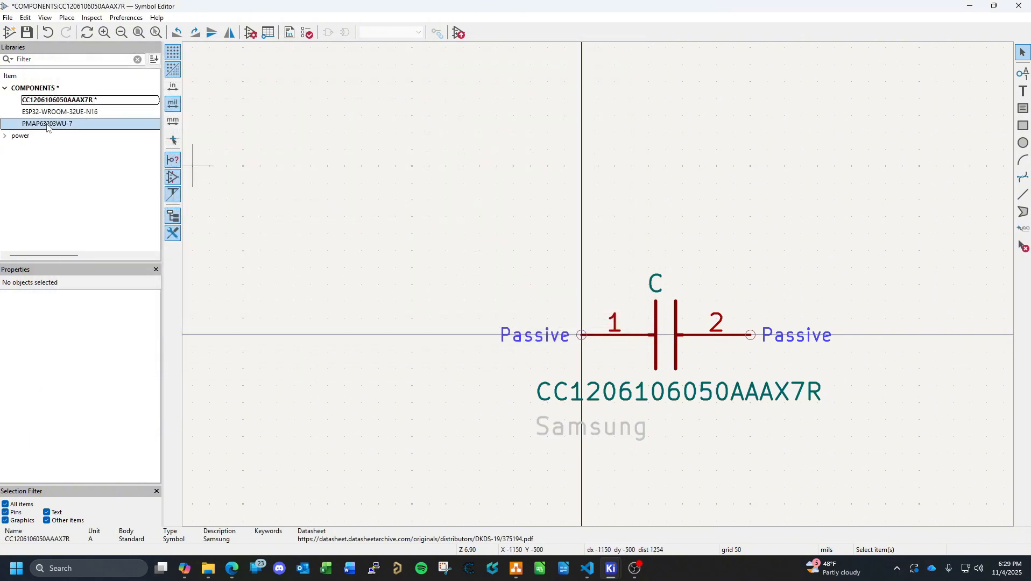
pyautogui.rightClick(47, 125)
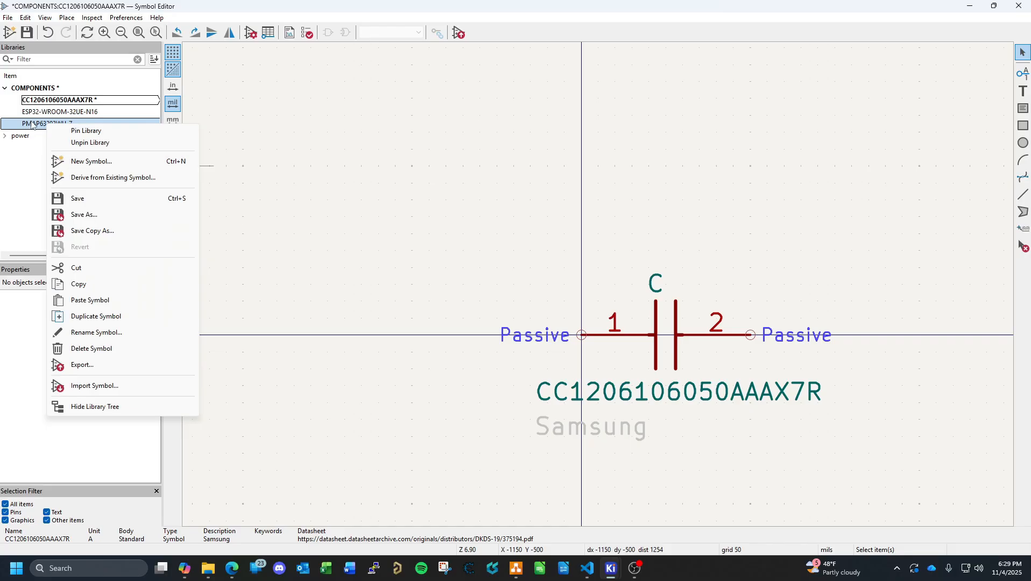
pyautogui.click(37, 125)
pyautogui.click(8, 18)
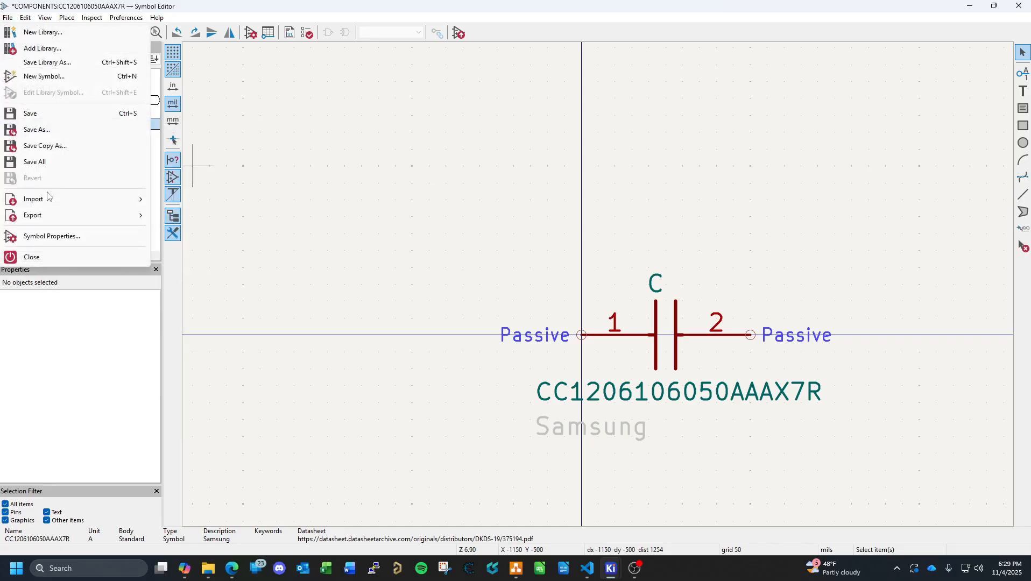
pyautogui.click(44, 235)
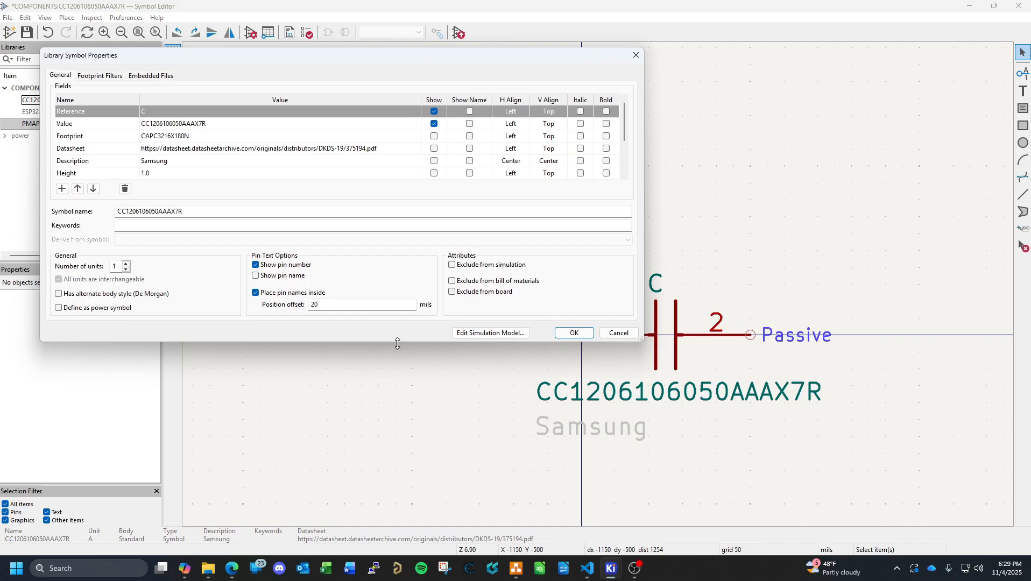
pyautogui.moveTo(397, 343); pyautogui.dragTo(385, 496)
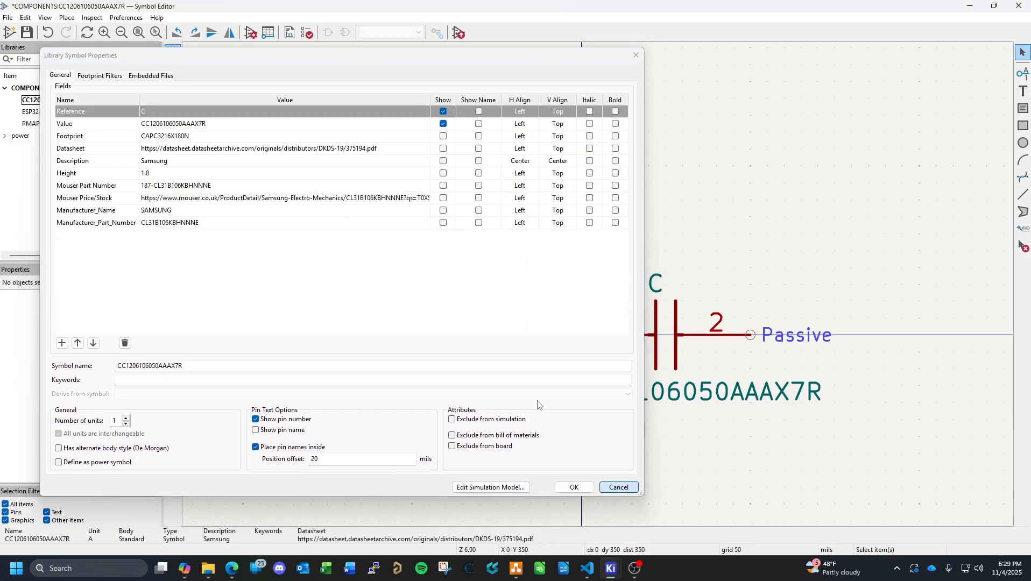
pyautogui.press('Escape')
pyautogui.click(60, 125)
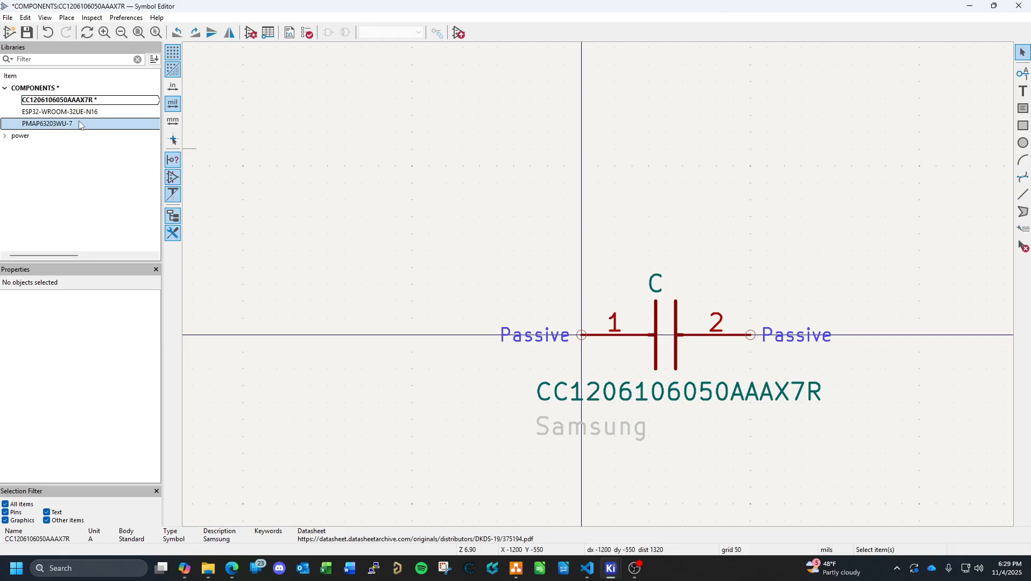
pyautogui.click(91, 99)
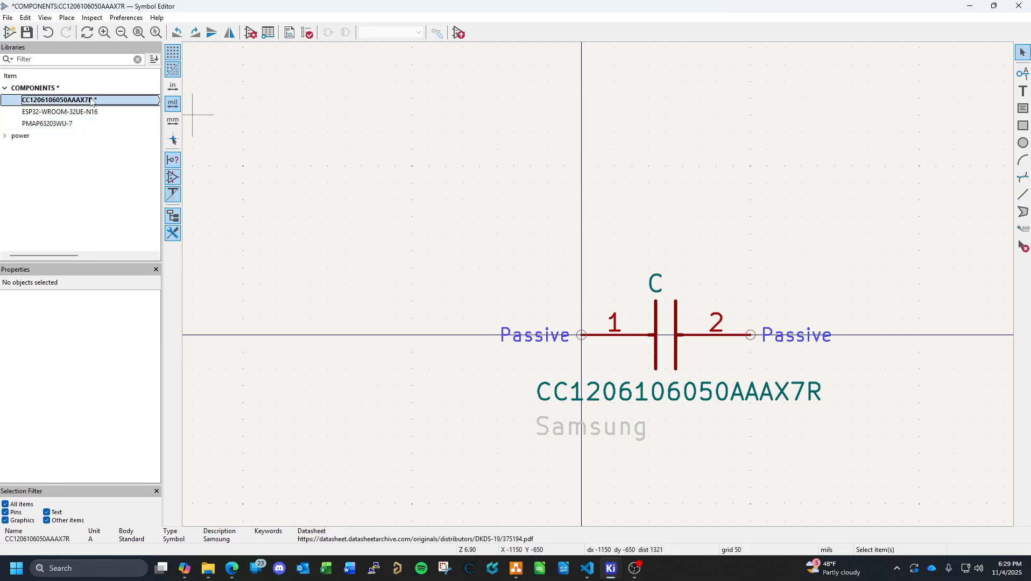
pyautogui.click(27, 32)
pyautogui.click(54, 125)
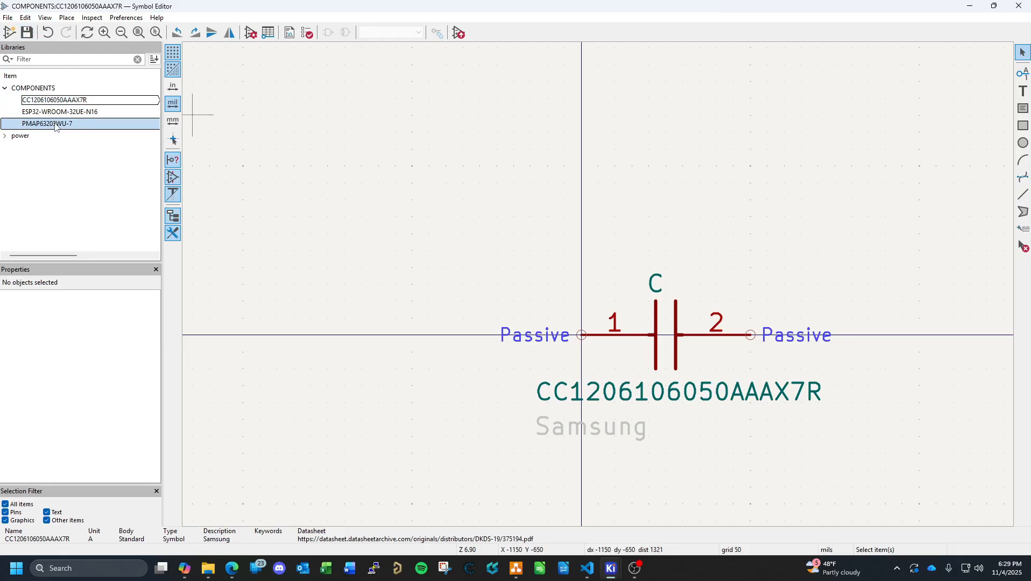
pyautogui.doubleClick(54, 124)
pyautogui.click(8, 18)
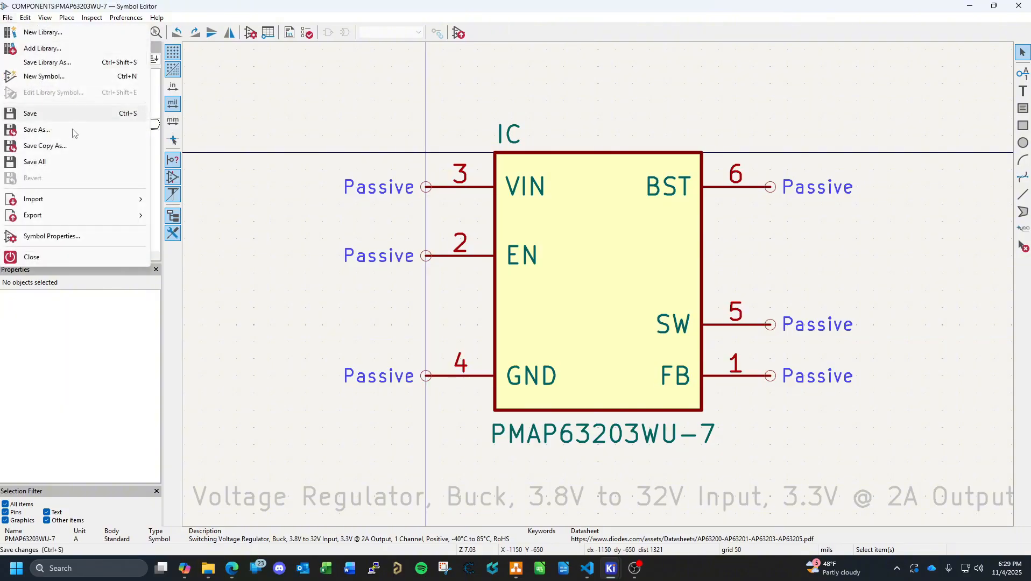
pyautogui.click(56, 237)
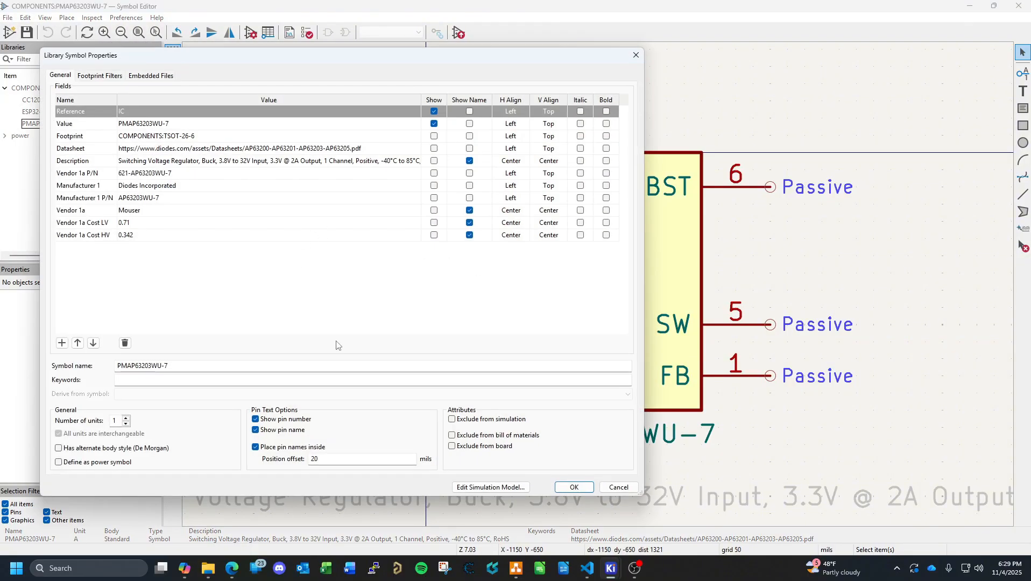
# Capture a screenshot of the whole PMAP63203WU-7 symbol properties window as a field reference, then close the window.
pyautogui.click(444, 569)
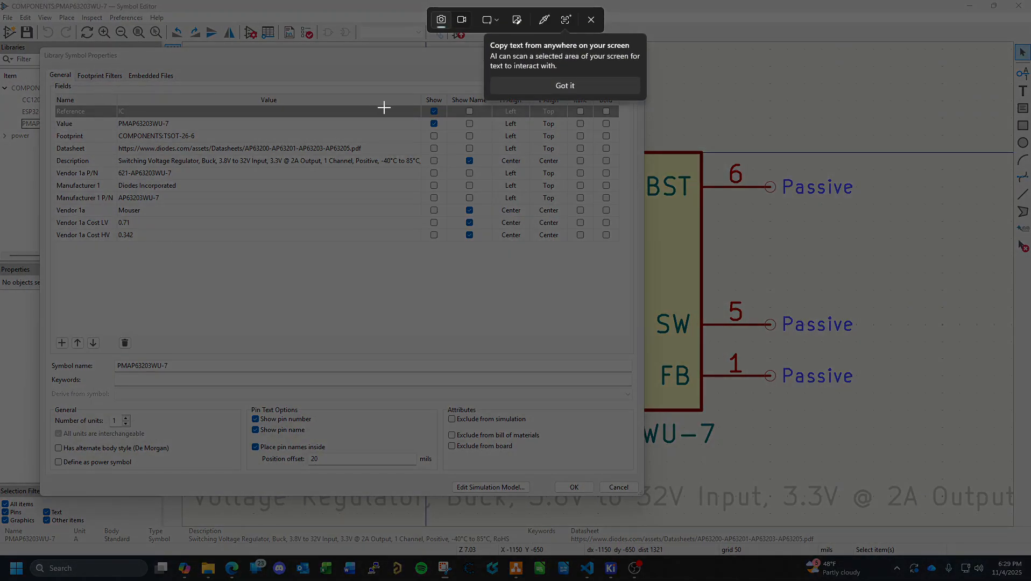
pyautogui.moveTo(43, 48); pyautogui.dragTo(645, 498)
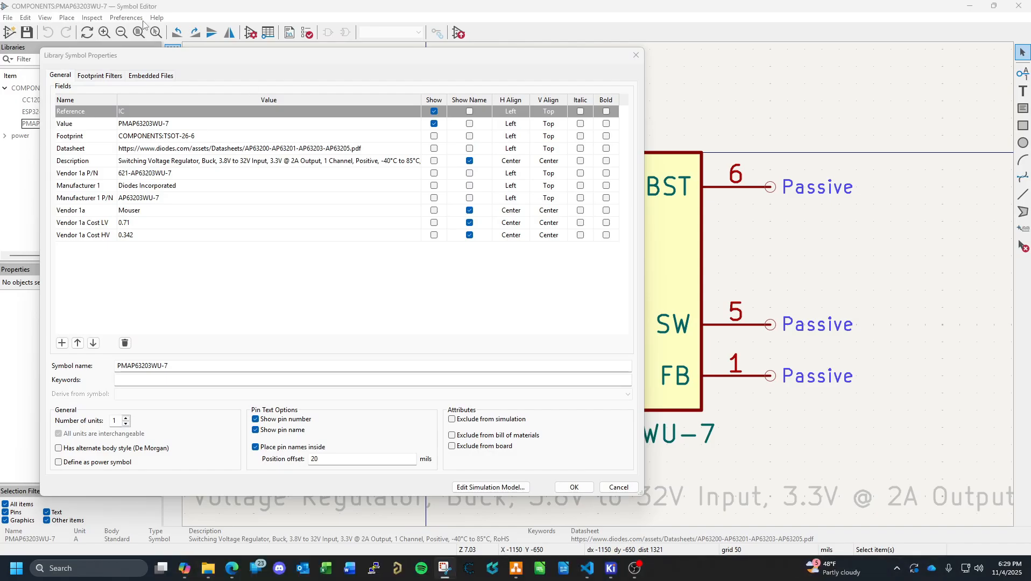
pyautogui.click(310, 60)
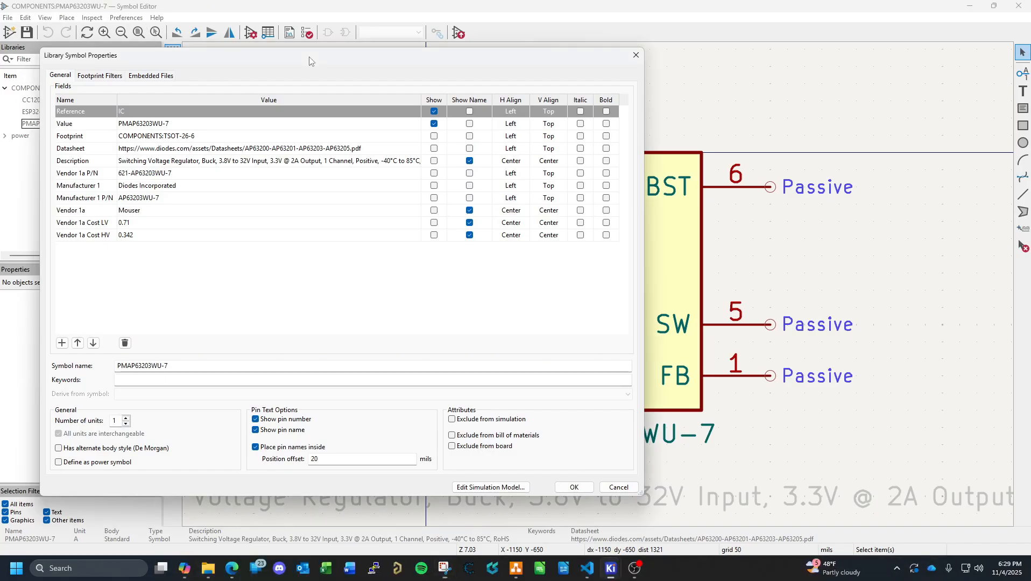
pyautogui.press('Escape')
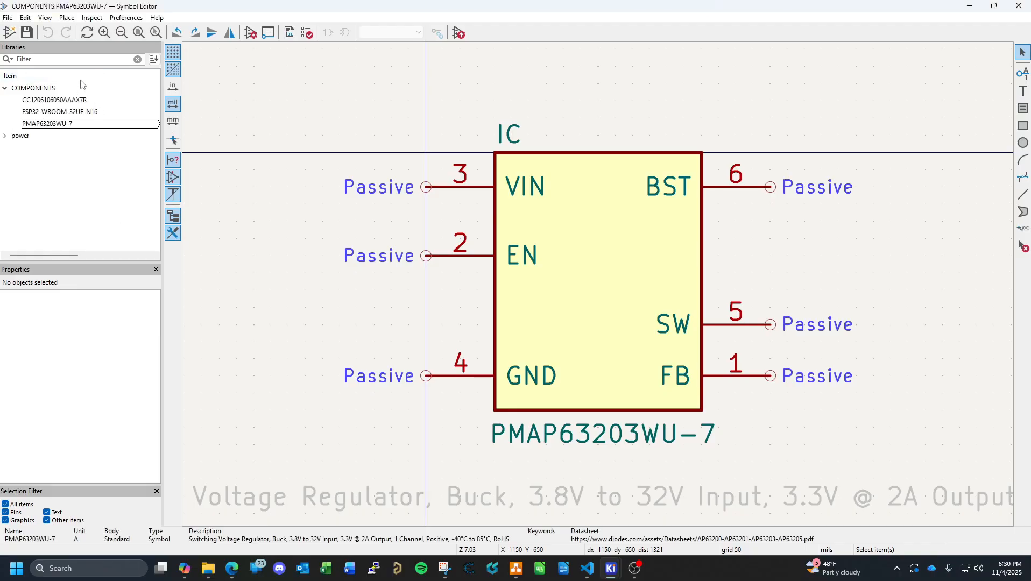
pyautogui.doubleClick(67, 101)
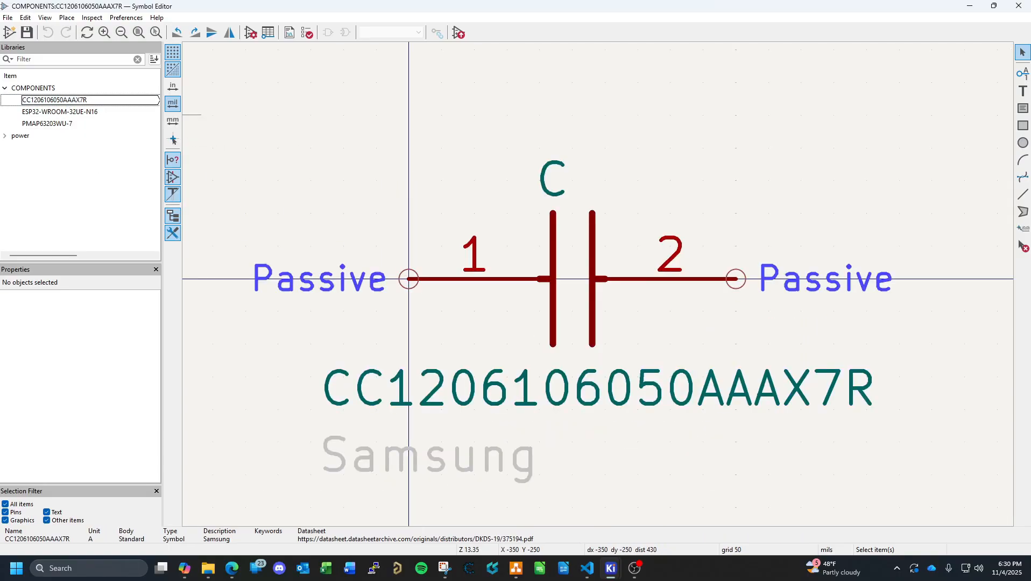
pyautogui.click(7, 17)
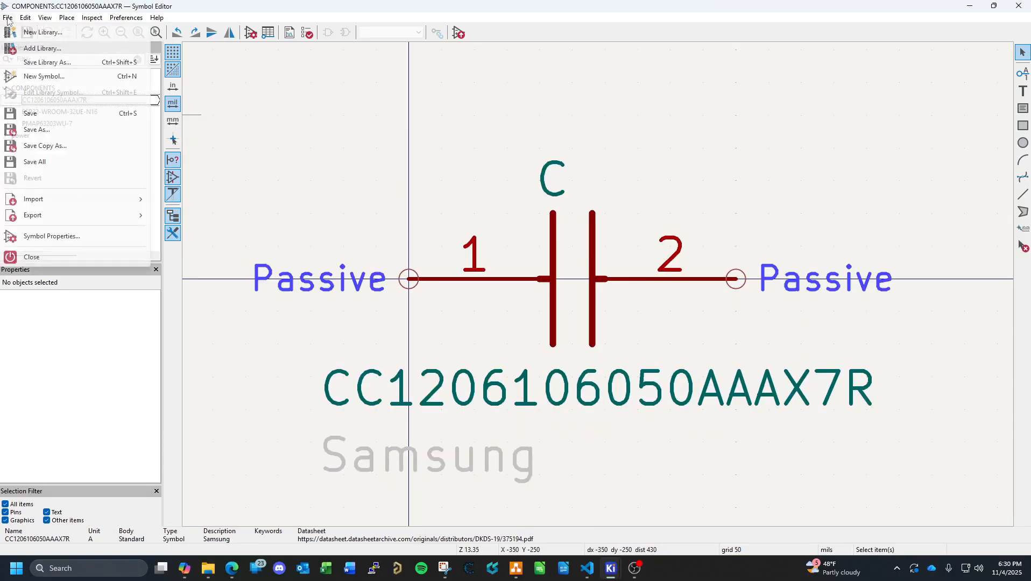
pyautogui.click(67, 261)
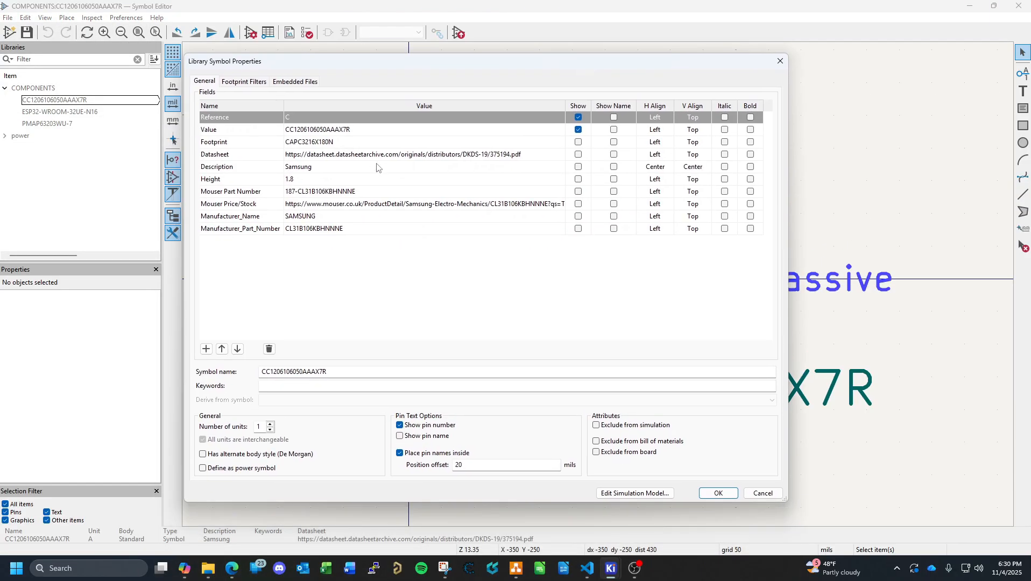
pyautogui.click(338, 143)
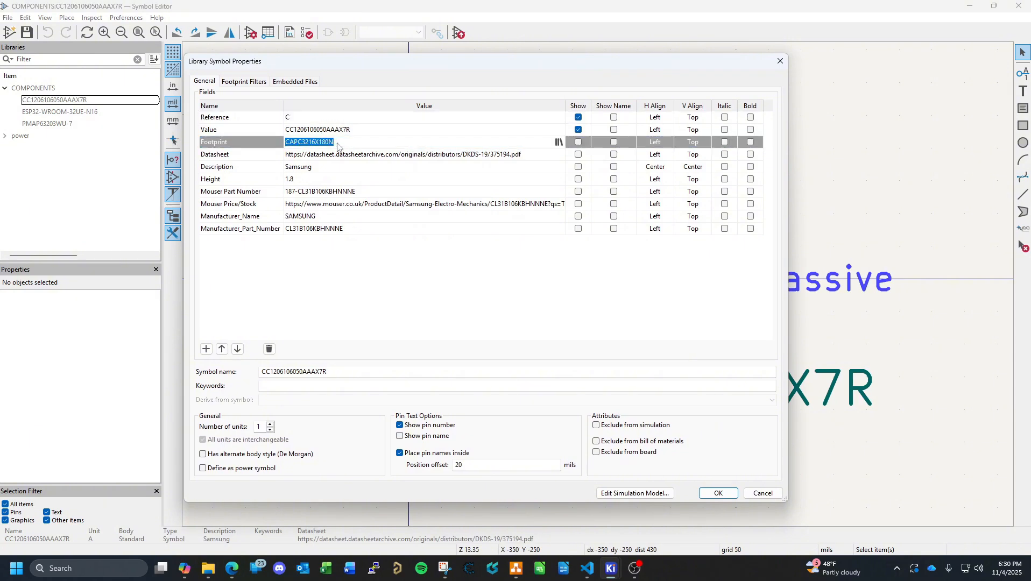
pyautogui.click(473, 157)
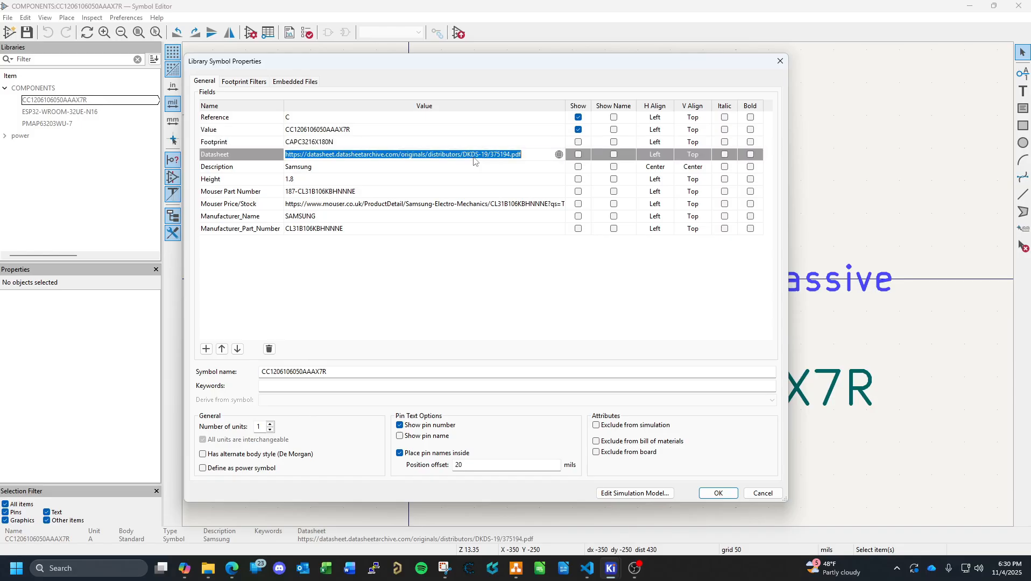
# Replace the symbol's Description value with "Capacitor, Chip, 1206,".
pyautogui.click(325, 168)
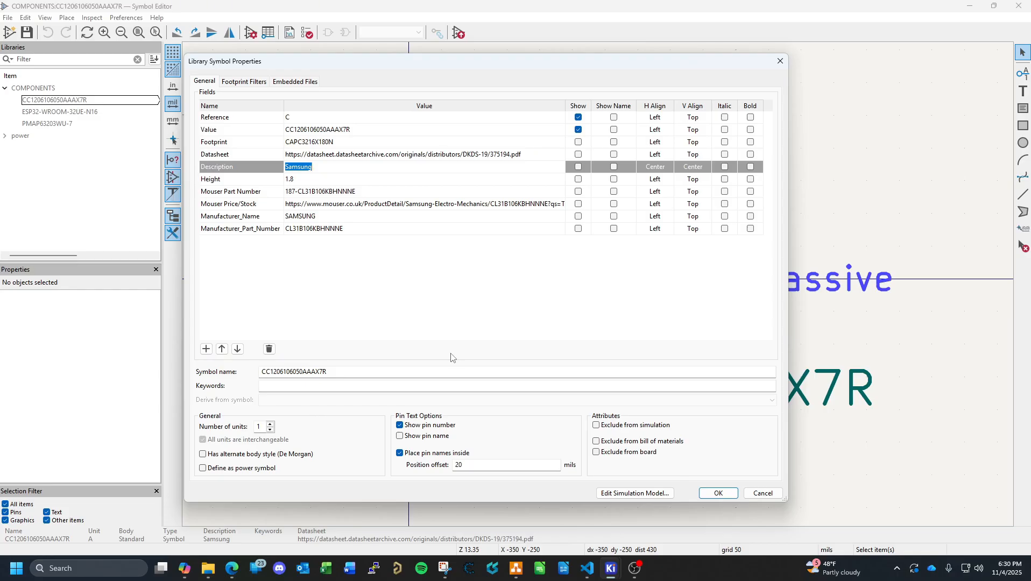
pyautogui.write('Ca')
pyautogui.press('BackSpace')
pyautogui.press('BackSpace')
pyautogui.press('BackSpace')
pyautogui.press('BackSpace')
pyautogui.press('BackSpace')
pyautogui.press('BackSpace')
# Consult the capacitor's specifications on the Mouser page in the browser, then append "10µF, 50V," to the Description in KiCad.
pyautogui.click(233, 568)
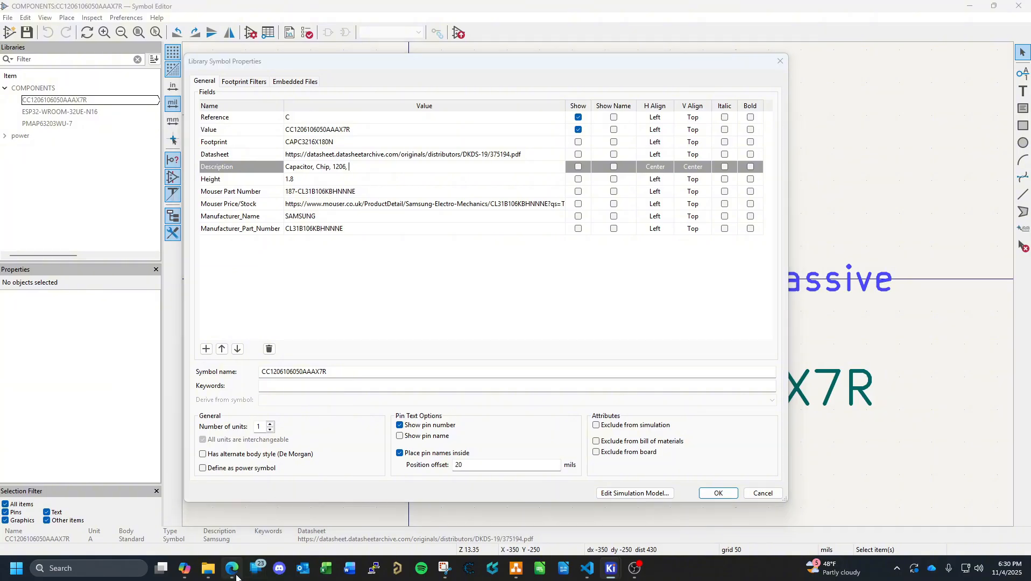
pyautogui.scroll(-2, 560, 455)
pyautogui.scroll(-1, 571, 457)
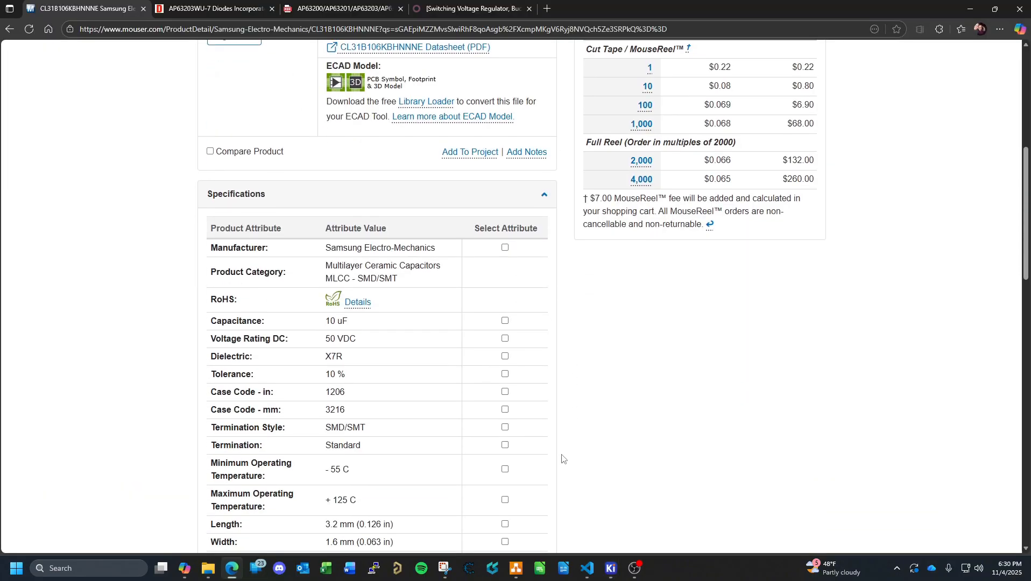
pyautogui.moveTo(610, 573)
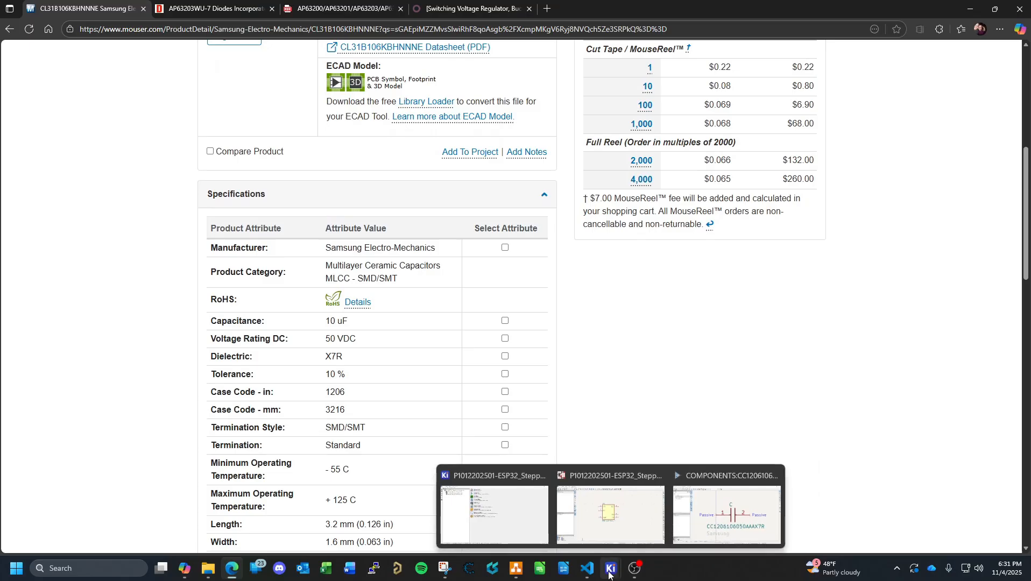
pyautogui.click(724, 491)
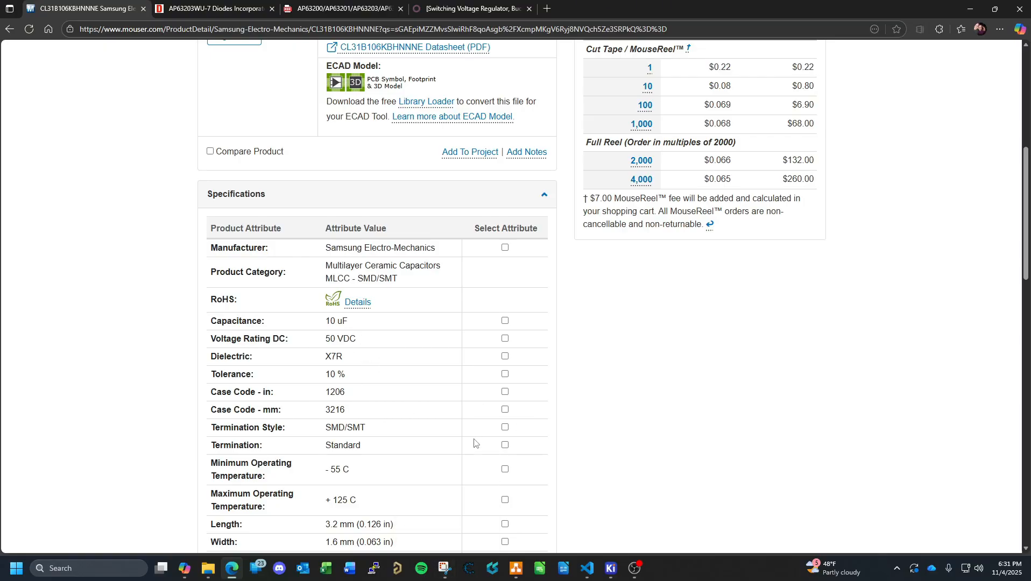
pyautogui.moveTo(612, 569)
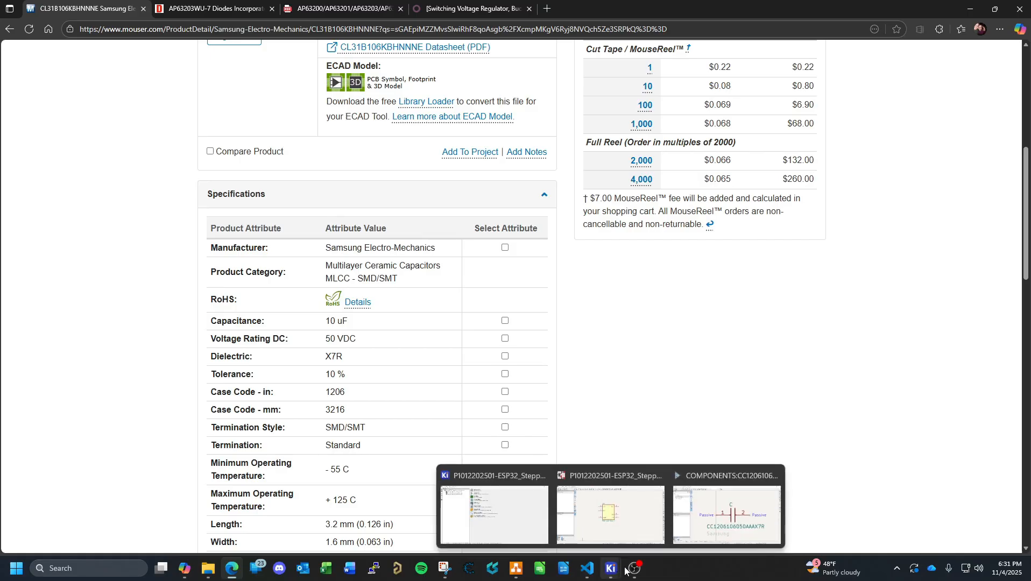
pyautogui.click(726, 508)
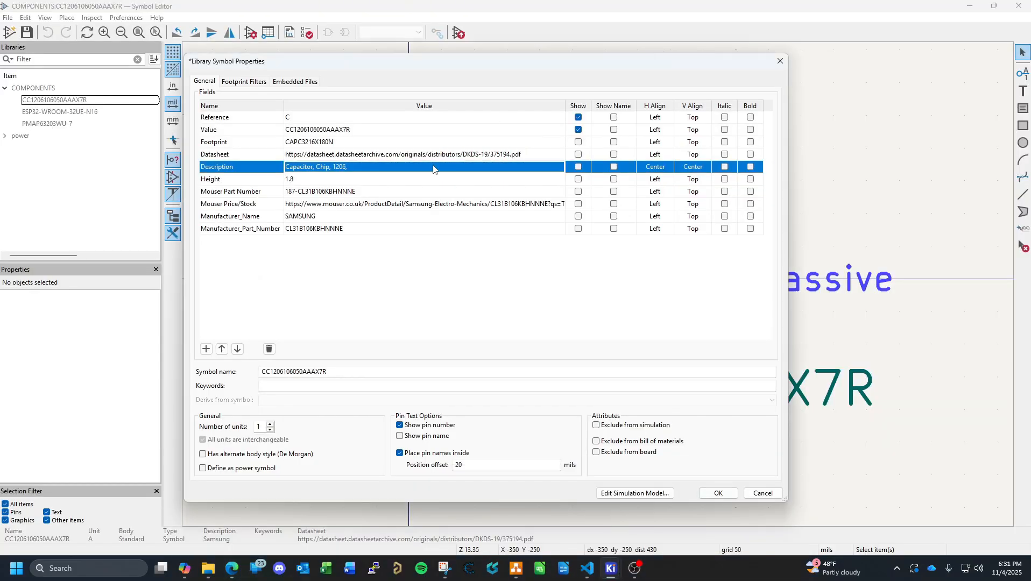
pyautogui.click(372, 171)
pyautogui.click(371, 171)
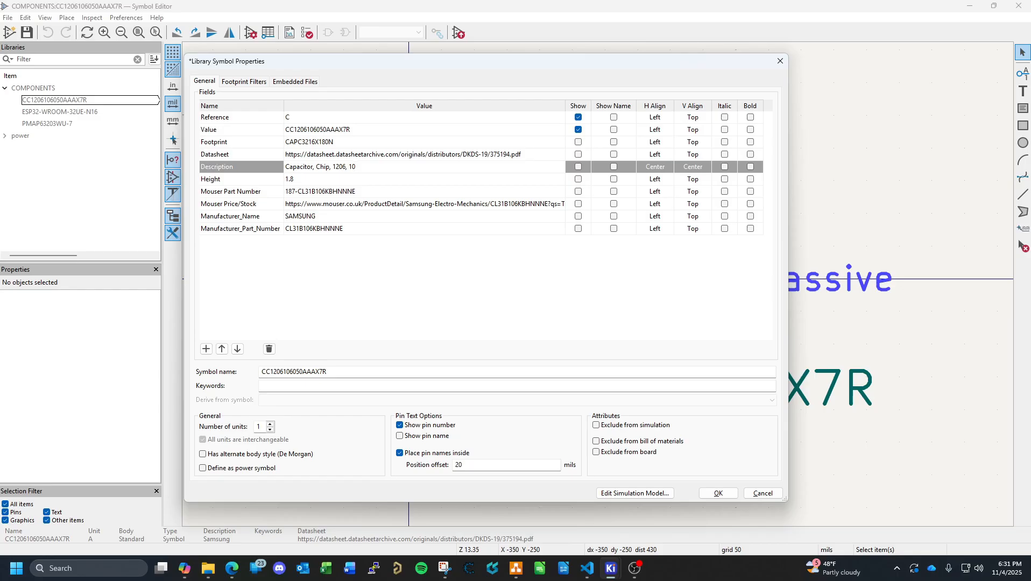
pyautogui.write('10µF, 50V,')
# Check the tolerance on the Mouser page, then append "10%," to the symbol's Description in KiCad.
pyautogui.click(231, 568)
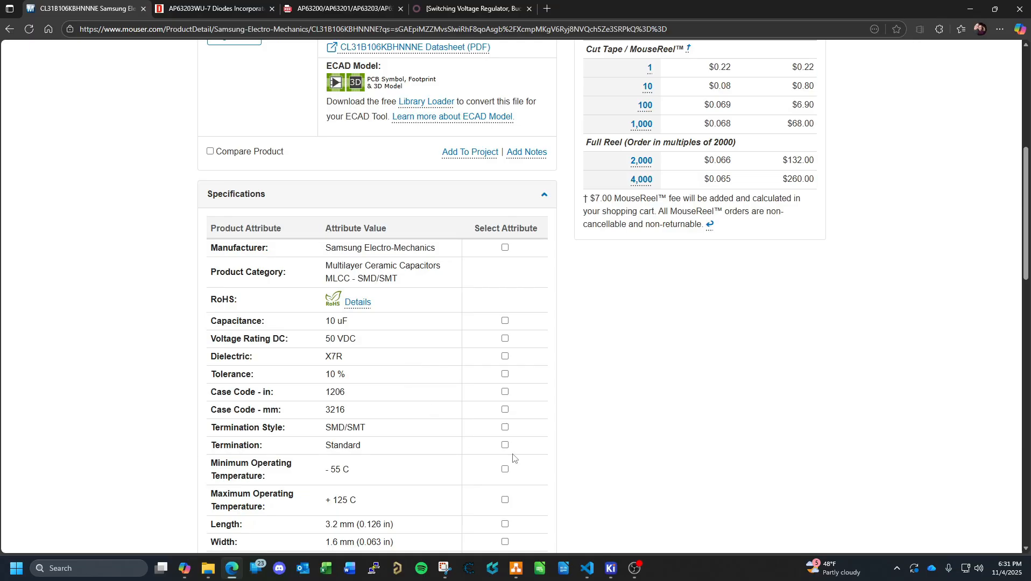
pyautogui.moveTo(617, 568)
pyautogui.click(735, 512)
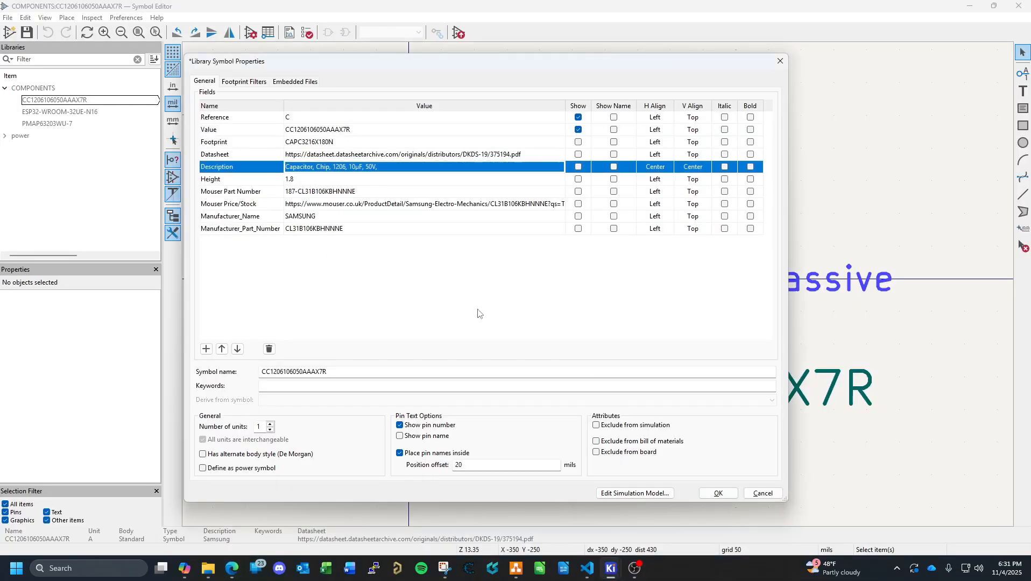
pyautogui.click(406, 169)
pyautogui.click(407, 171)
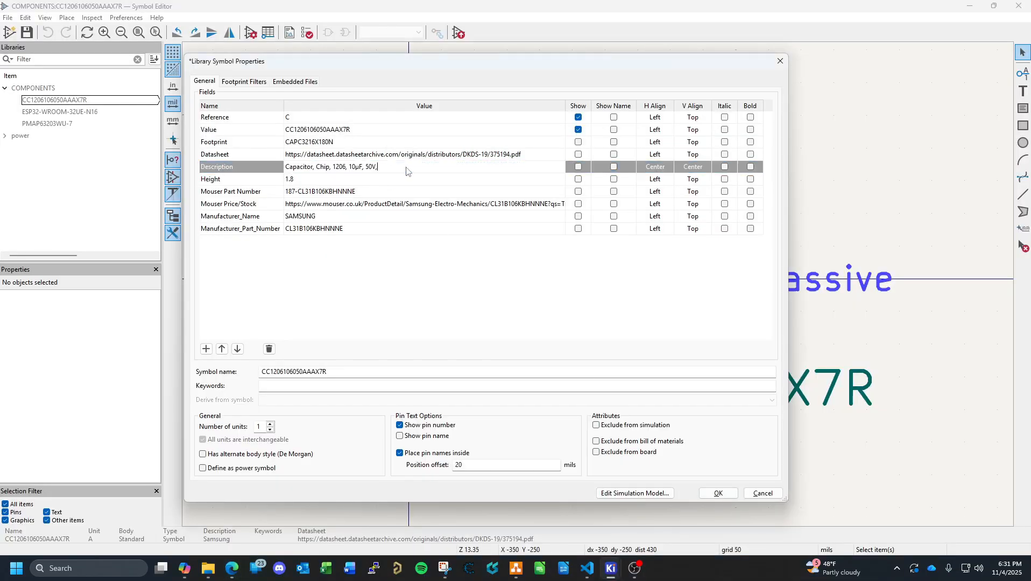
pyautogui.write('10%,')
# Check the dielectric on the Mouser page, then append "X7R," to the symbol's Description in KiCad.
pyautogui.click(232, 574)
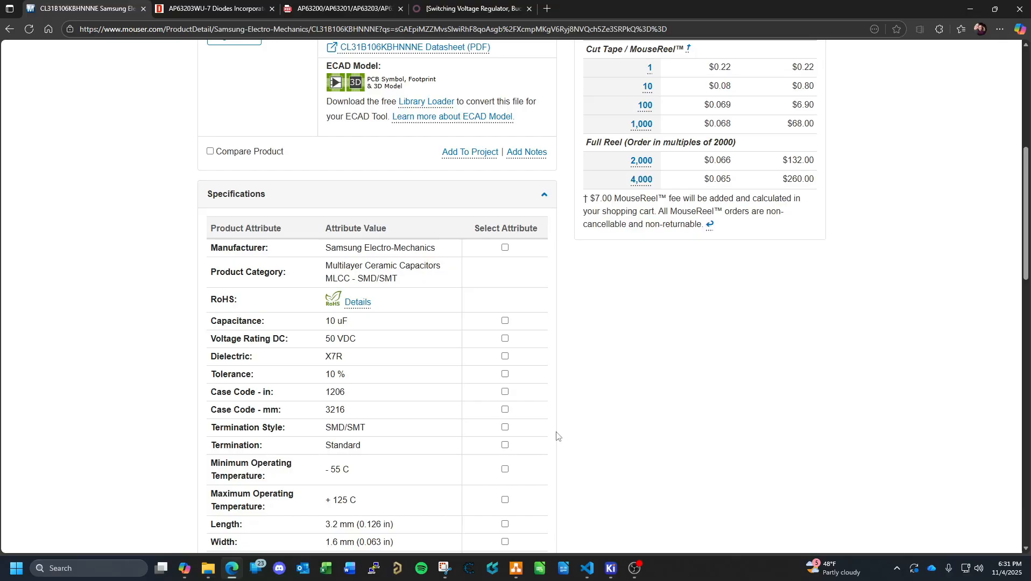
pyautogui.moveTo(614, 578)
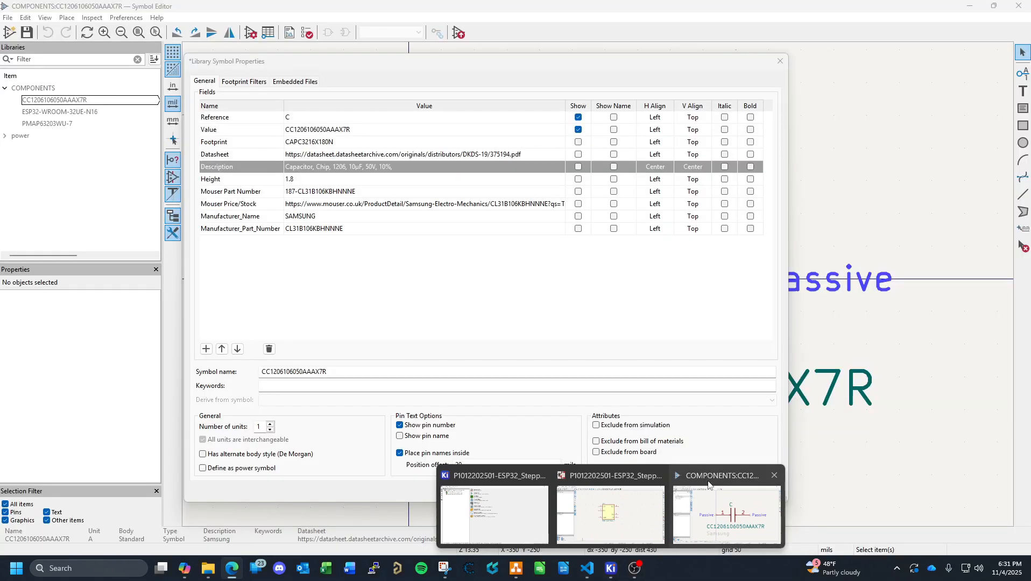
pyautogui.click(709, 484)
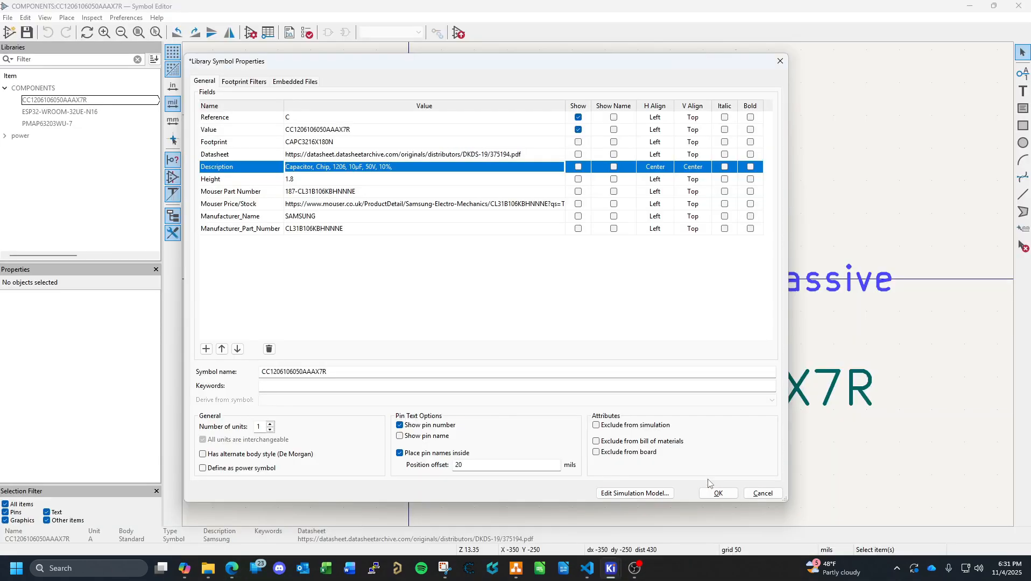
pyautogui.click(412, 169)
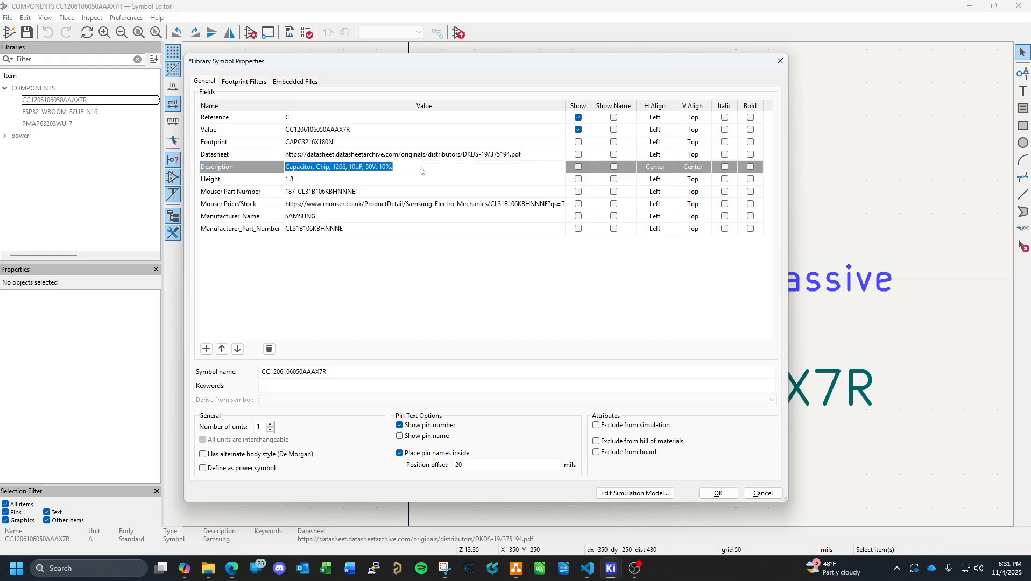
pyautogui.click(420, 171)
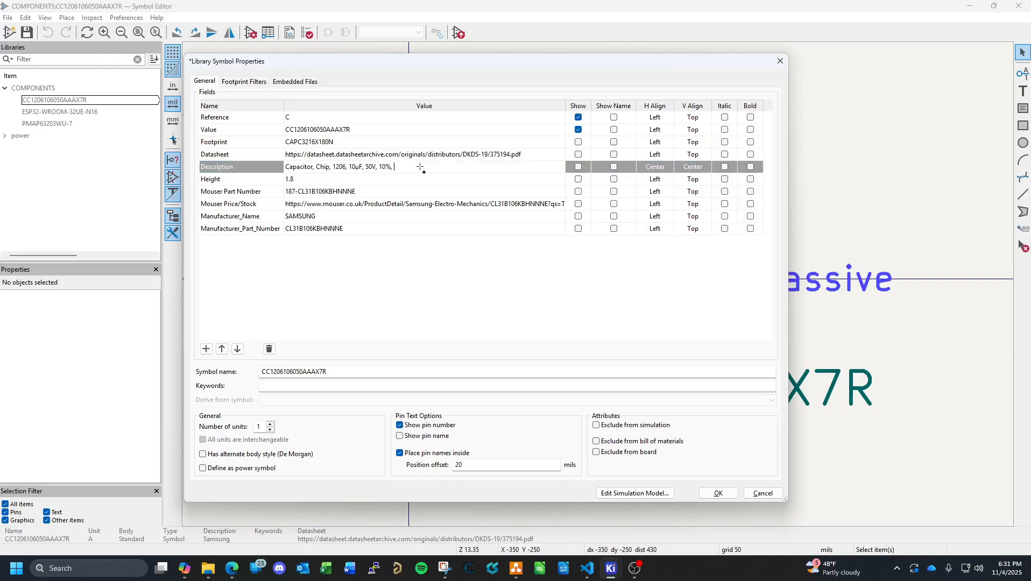
pyautogui.write('X7R,')
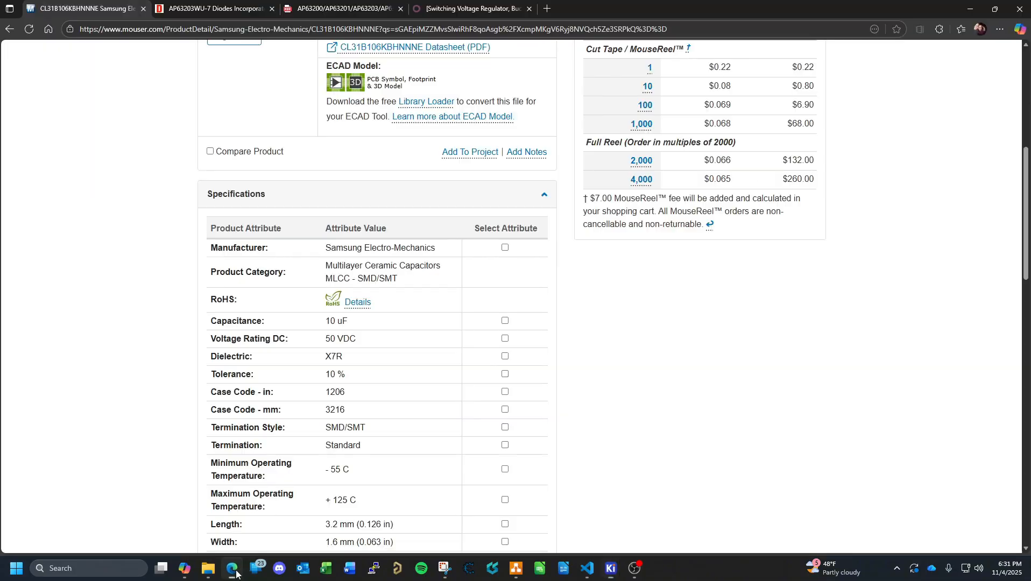
# Check the operating temperatures on the Mouser page, then complete the Description in KiCad with "-55°C to 125°C, RoHS".
pyautogui.click(236, 571)
pyautogui.click(236, 574)
pyautogui.click(438, 169)
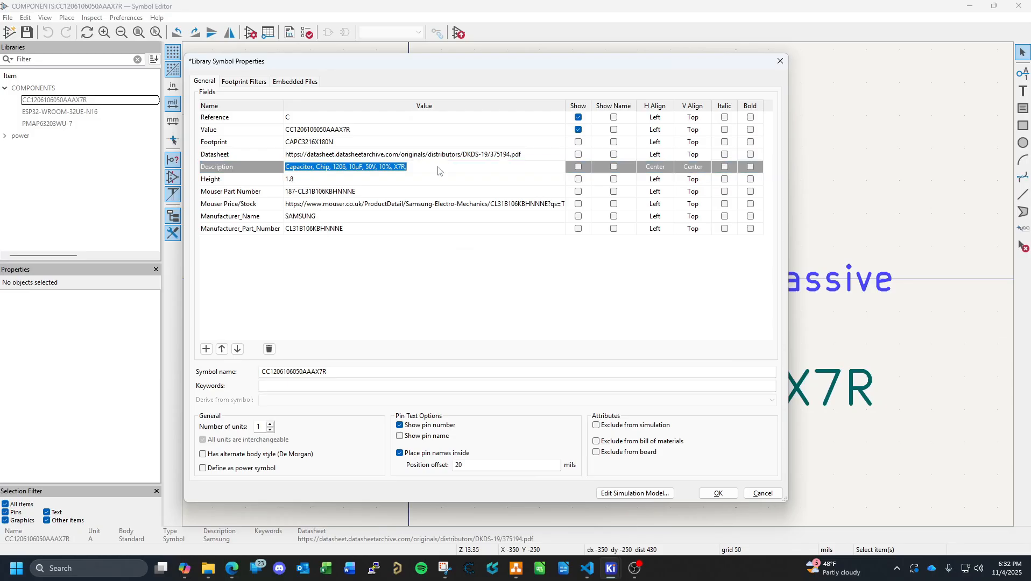
pyautogui.click(439, 170)
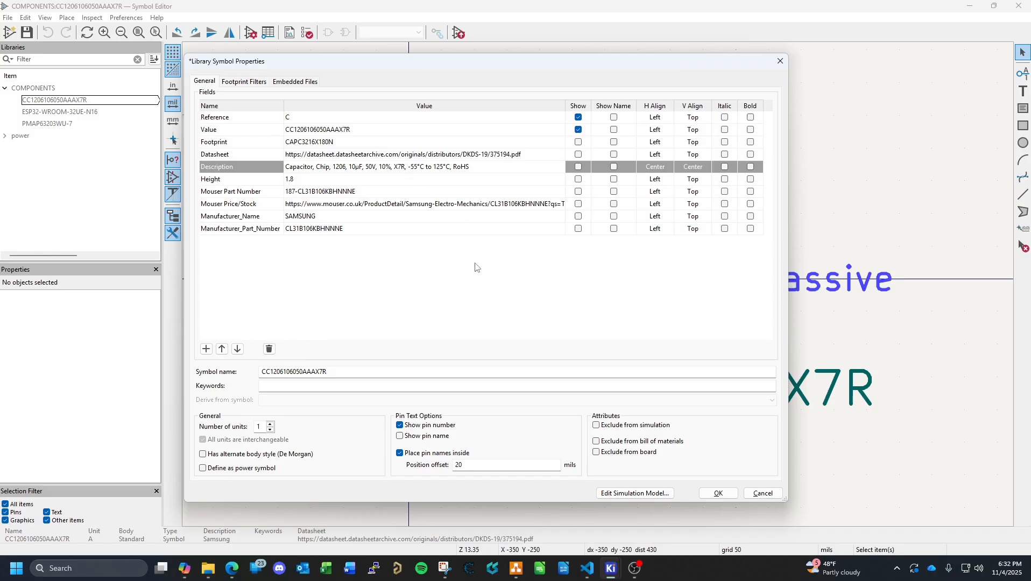
# Review the capacitor's full specifications and datasheet link on the Mouser page, then return to KiCad's symbol properties.
pyautogui.click(238, 577)
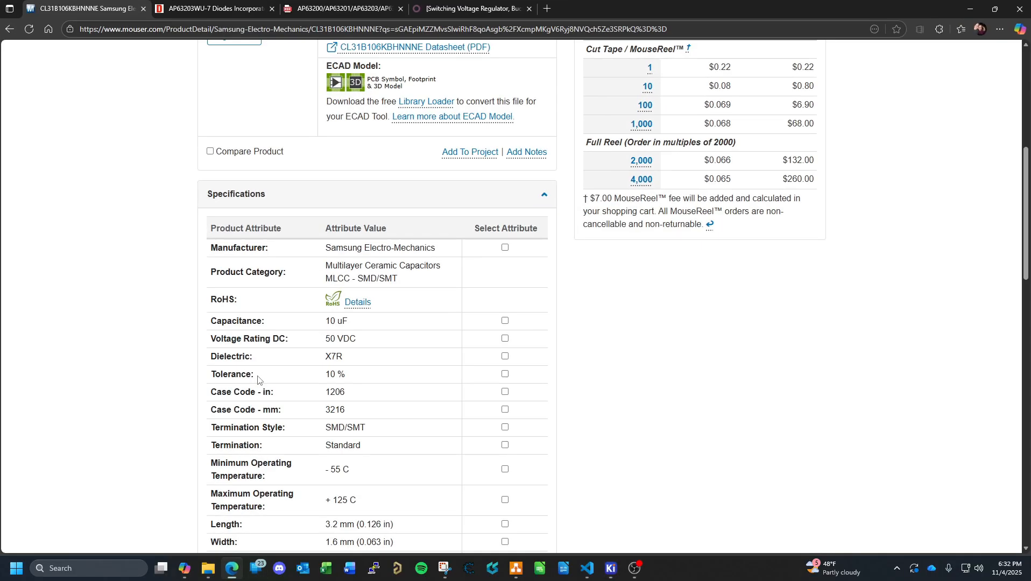
pyautogui.scroll(-3, 398, 404)
pyautogui.scroll(-4, 398, 404)
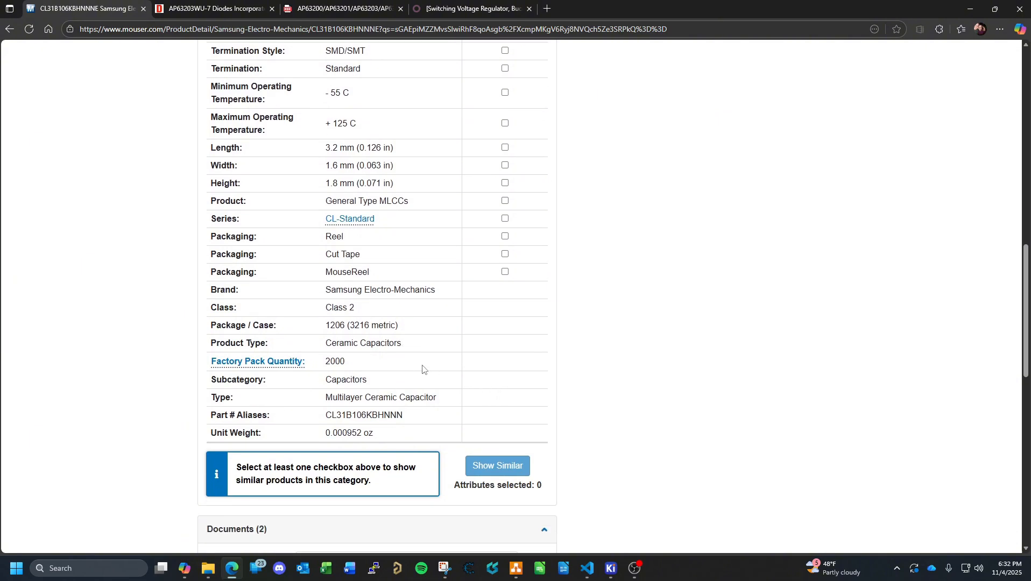
pyautogui.scroll(2, 423, 368)
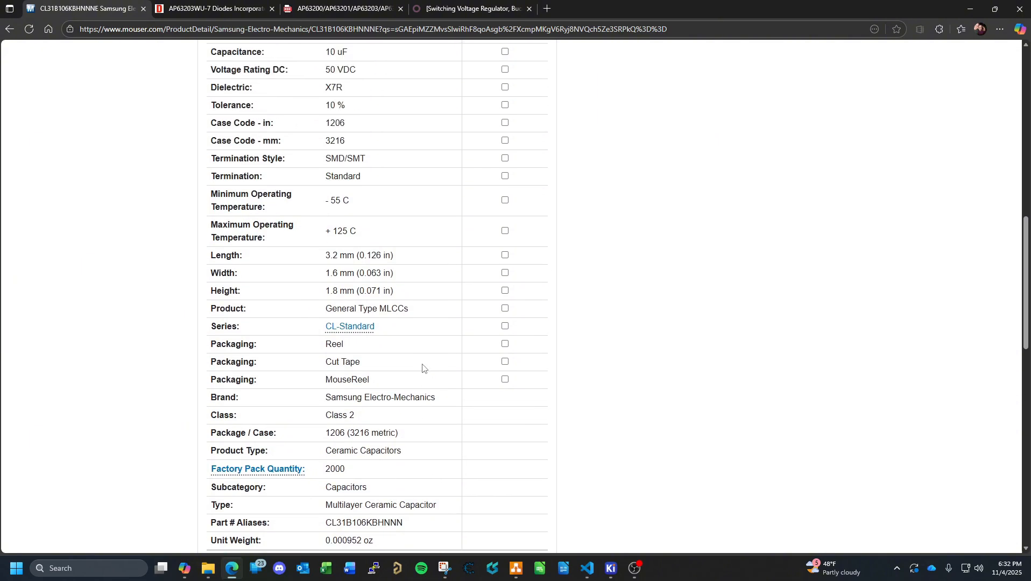
pyautogui.scroll(3, 422, 368)
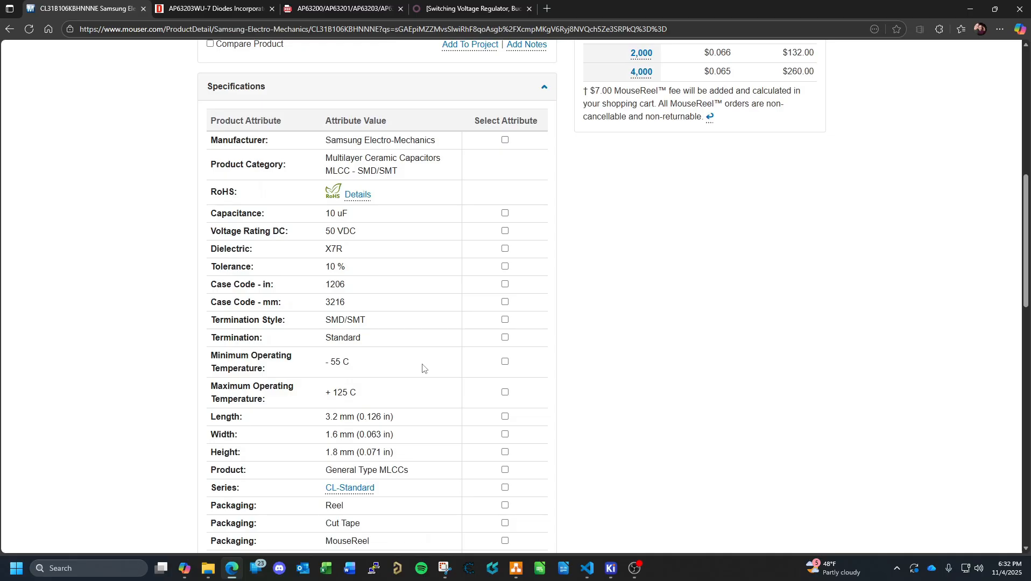
pyautogui.scroll(-5, 422, 368)
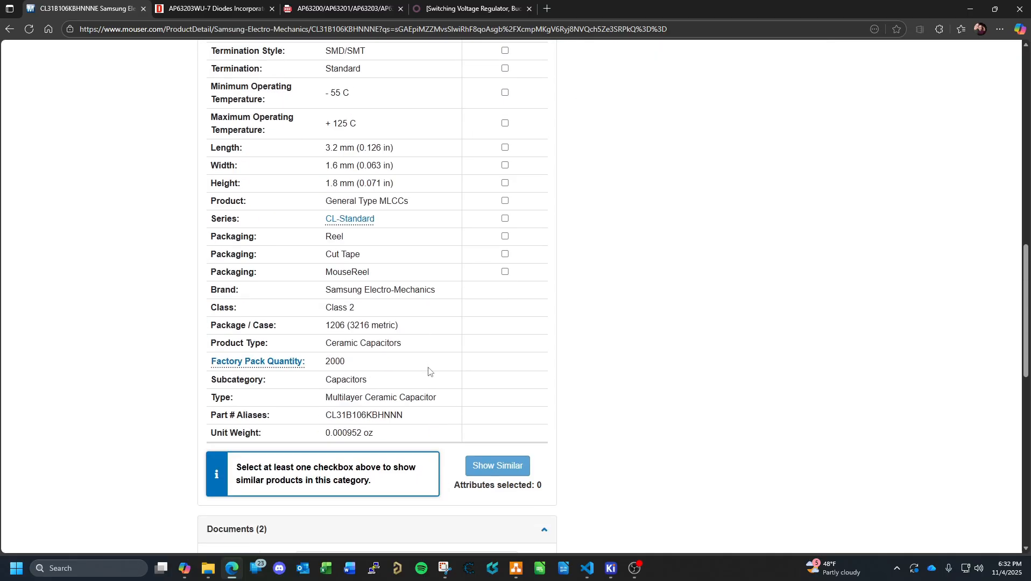
pyautogui.scroll(6, 428, 371)
pyautogui.scroll(1, 431, 365)
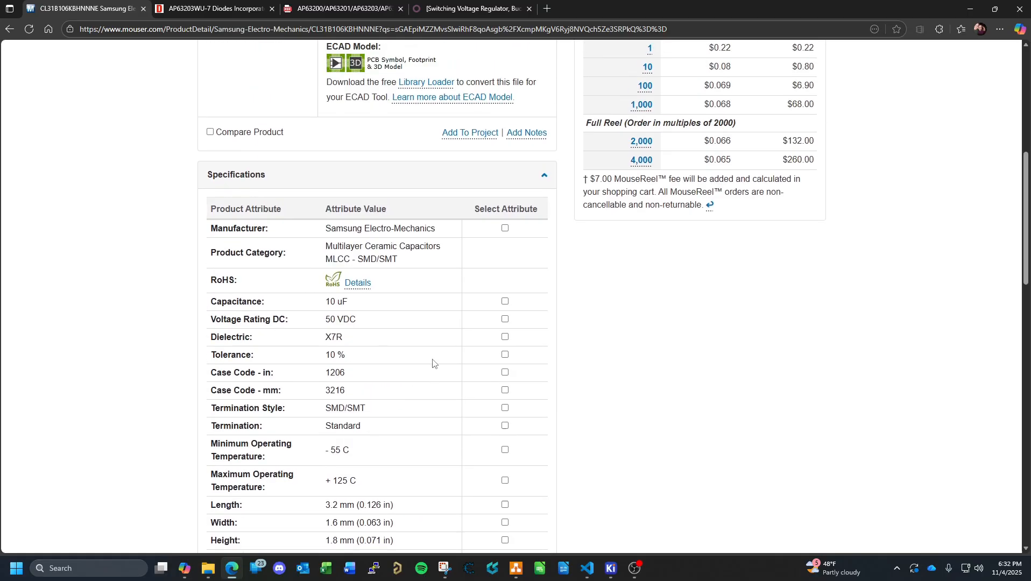
pyautogui.scroll(5, 432, 363)
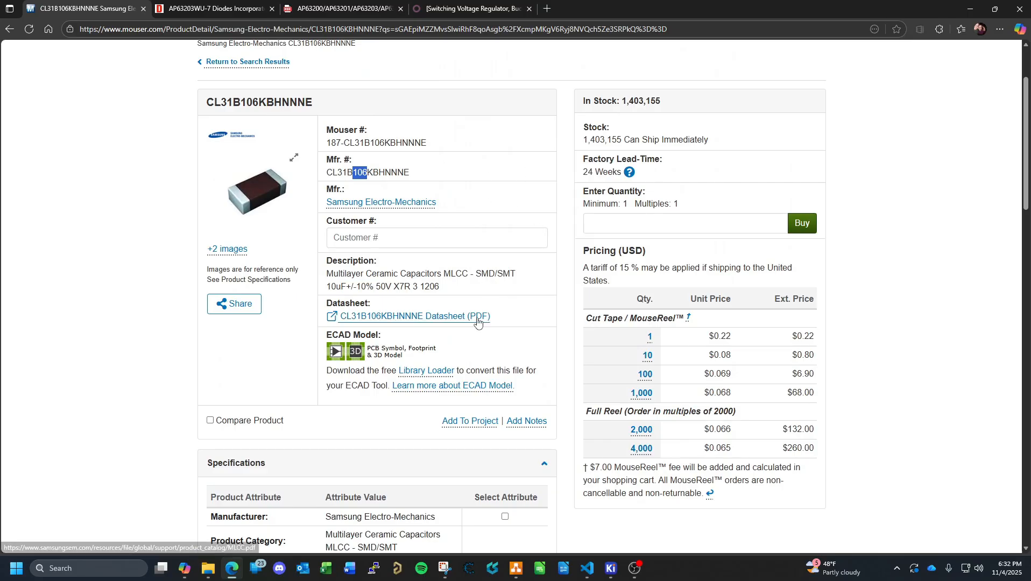
pyautogui.moveTo(612, 576)
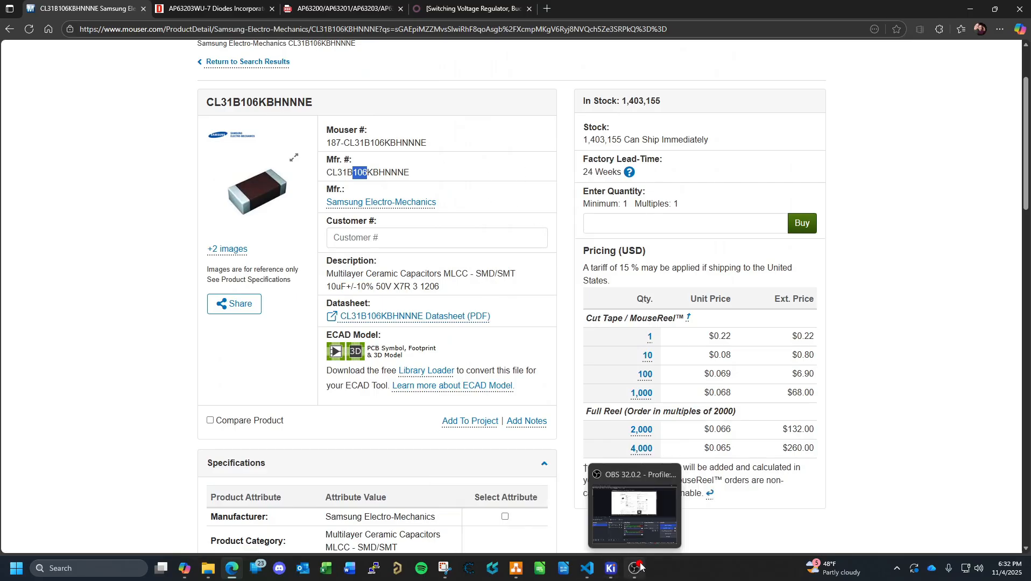
pyautogui.click(696, 500)
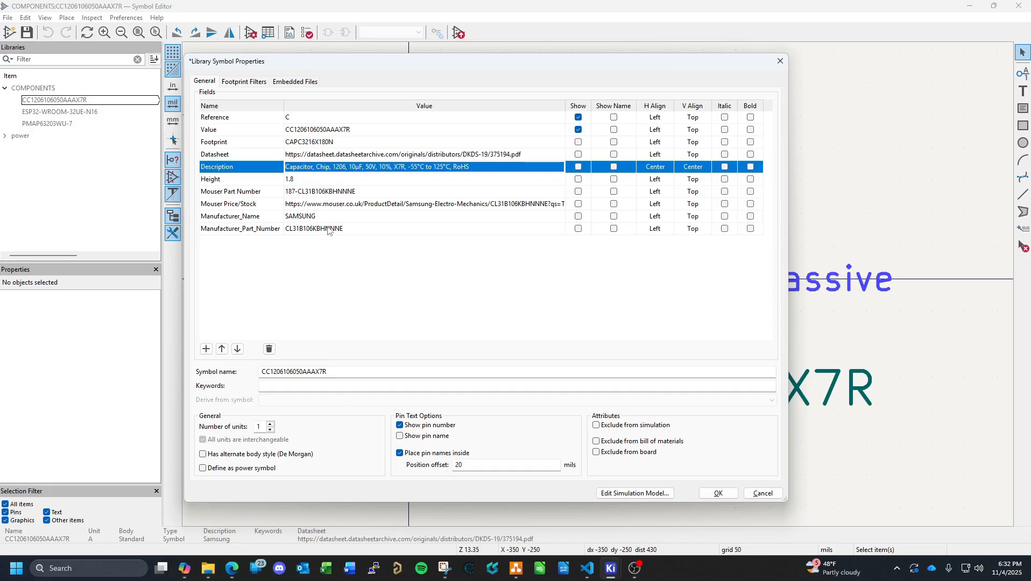
pyautogui.click(239, 180)
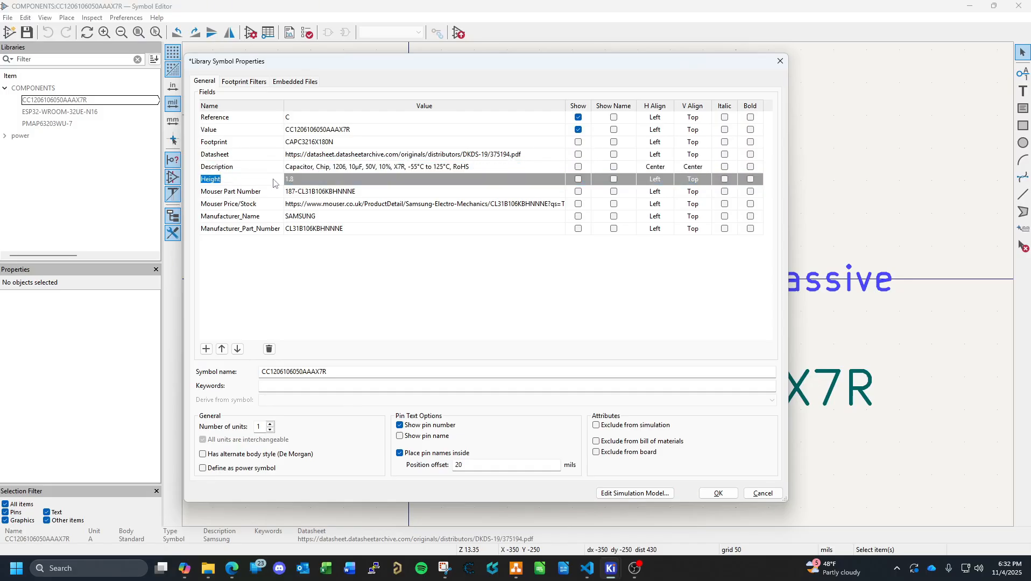
pyautogui.write('Ve')
pyautogui.click(284, 171)
pyautogui.click(273, 180)
pyautogui.click(268, 349)
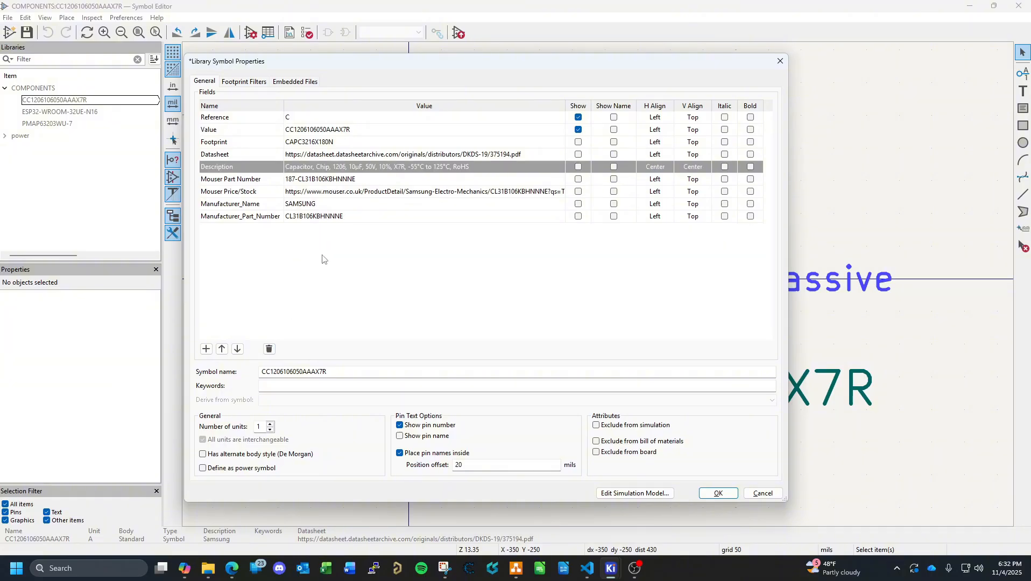
pyautogui.click(256, 183)
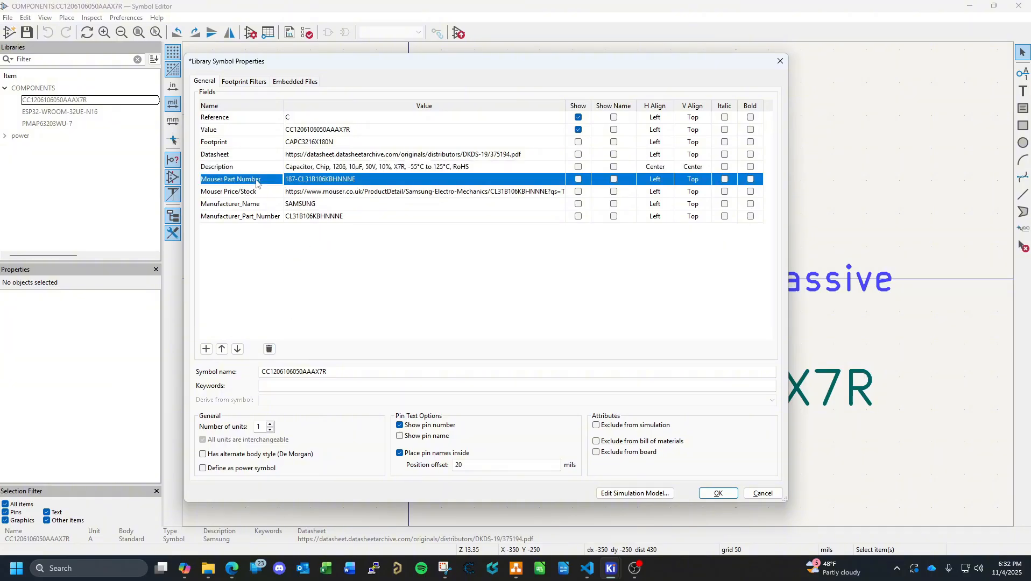
pyautogui.click(269, 349)
pyautogui.click(259, 182)
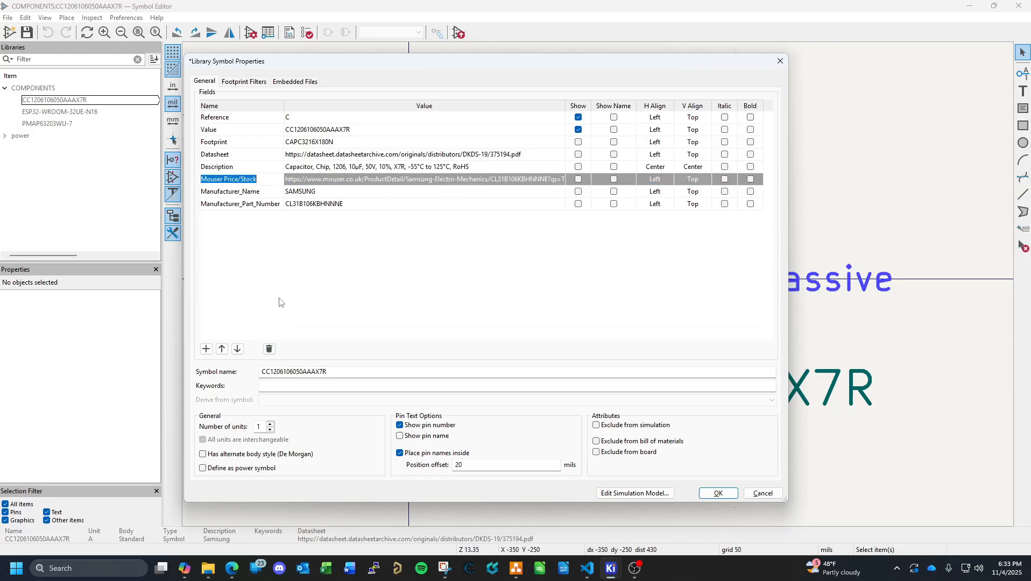
pyautogui.click(270, 349)
pyautogui.click(246, 183)
pyautogui.click(270, 349)
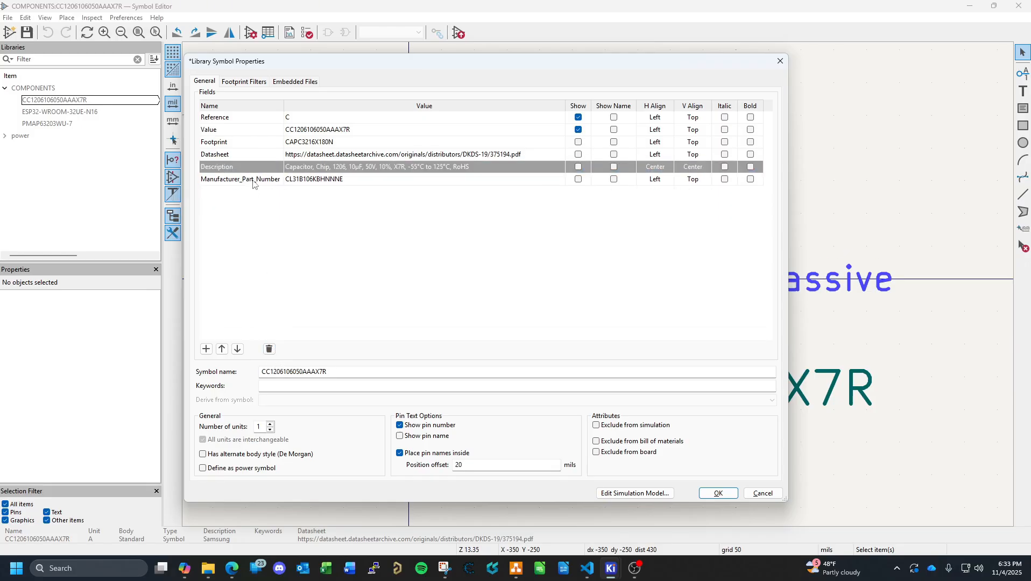
pyautogui.click(253, 182)
pyautogui.click(269, 349)
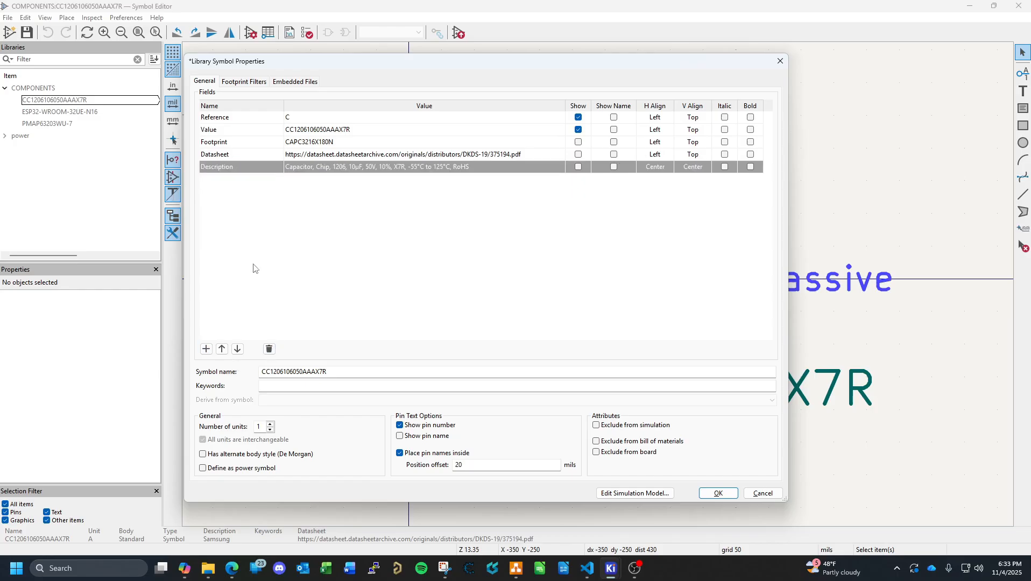
# Add a "Manufacturer 1" field to the symbol, check the maker on the Mouser page and set the value to "Samsung".
pyautogui.click(206, 349)
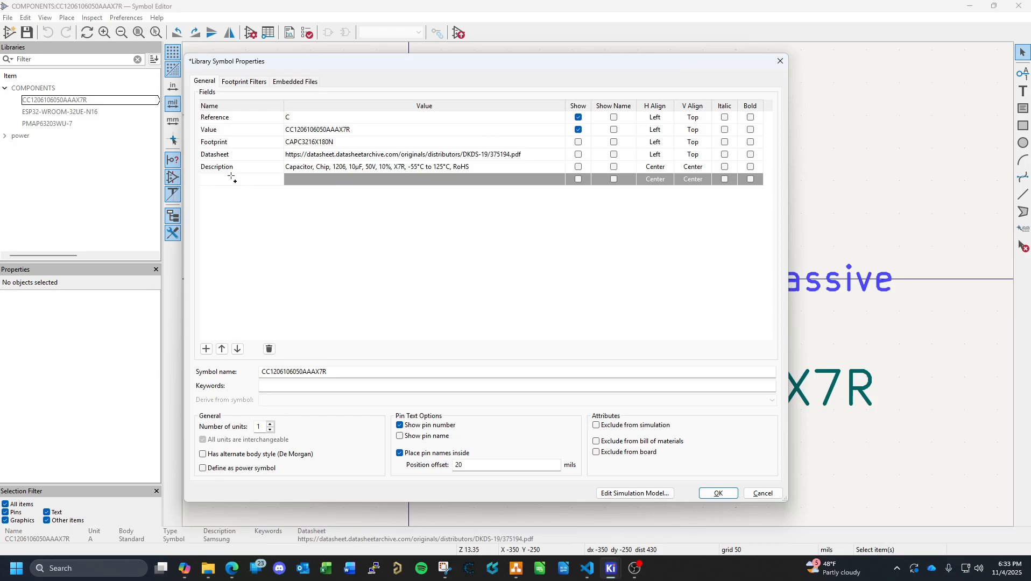
pyautogui.write('Manufacturer 1')
pyautogui.click(227, 571)
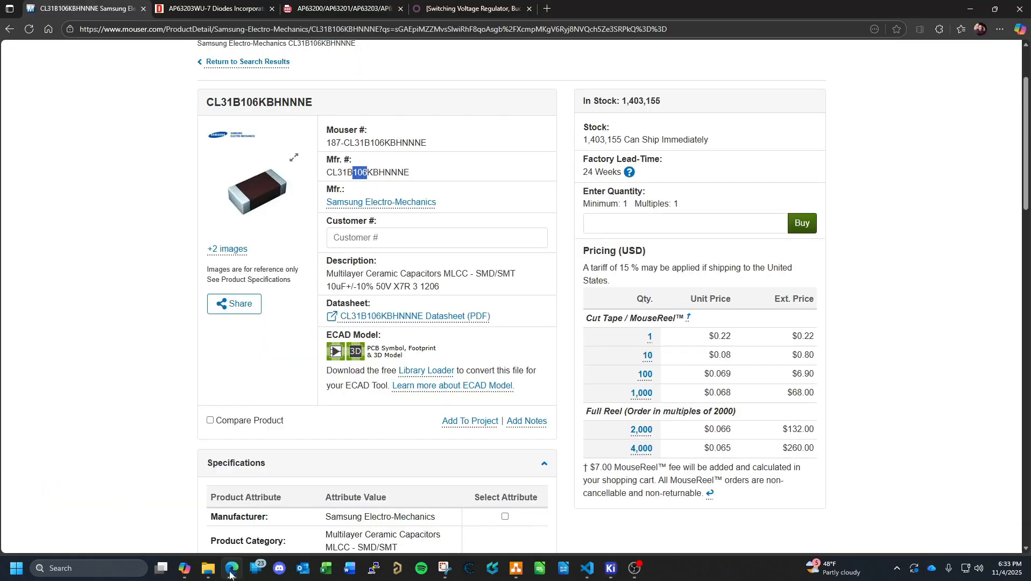
pyautogui.click(230, 572)
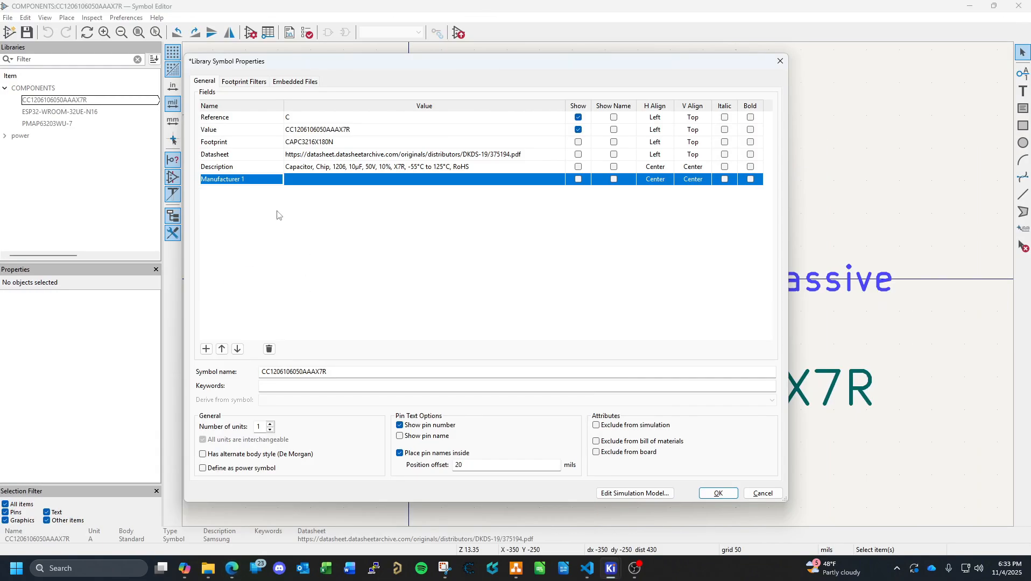
pyautogui.click(300, 181)
pyautogui.write('Samsung')
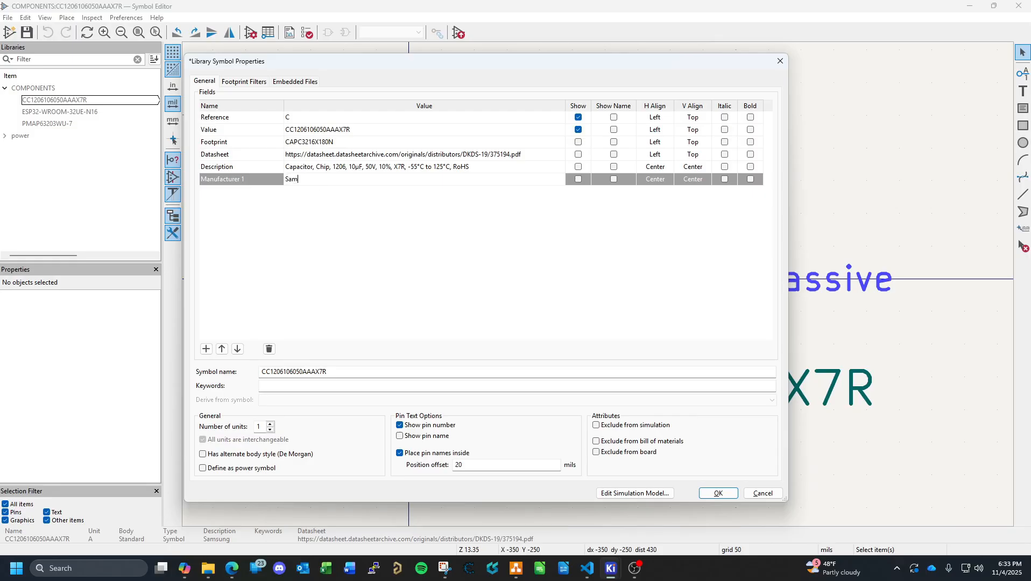
# Add a "Manufacturer 1 P/N" field and fill it with CL31B106KBHNNNE copied from the Mouser page.
pyautogui.click(207, 350)
pyautogui.write('Manuf')
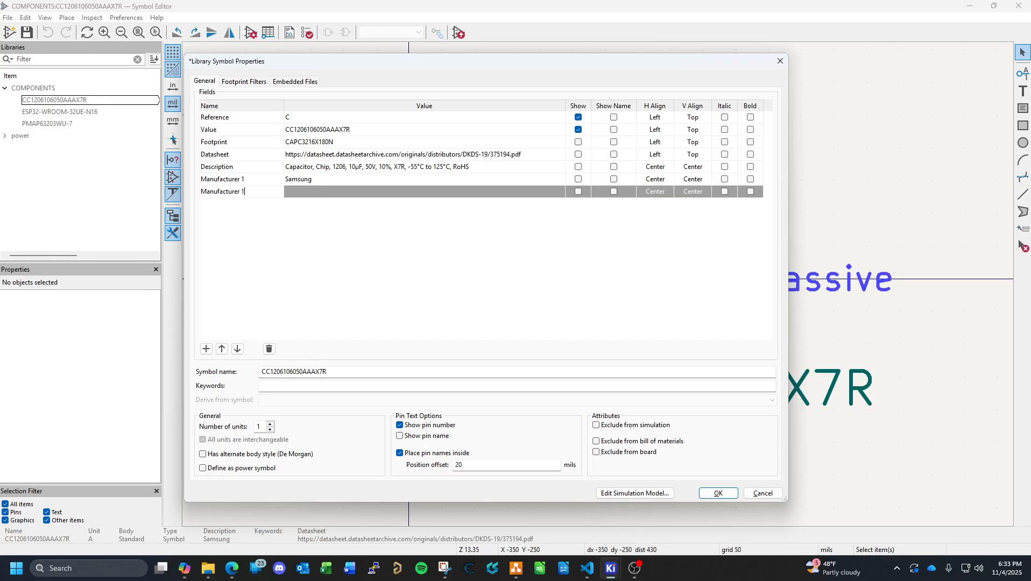
pyautogui.write('acturer 1 P/N')
pyautogui.click(231, 568)
pyautogui.moveTo(424, 180); pyautogui.dragTo(330, 172)
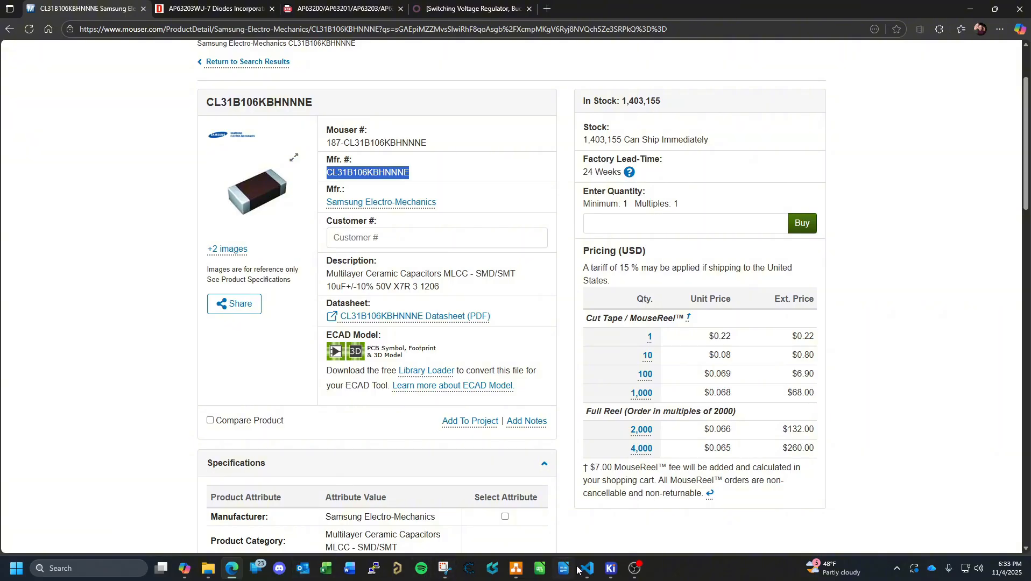
pyautogui.moveTo(612, 575)
pyautogui.click(722, 487)
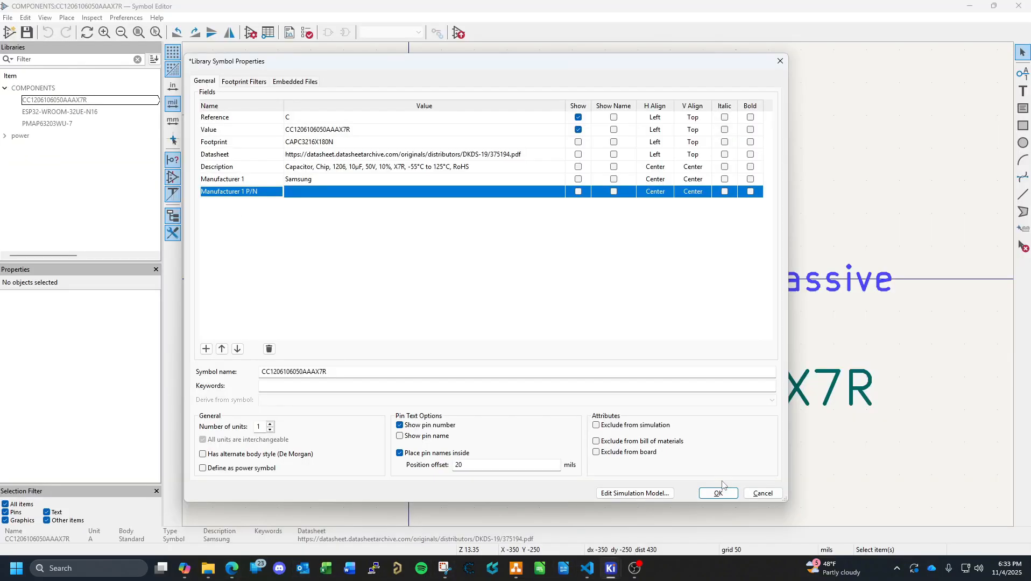
pyautogui.click(312, 192)
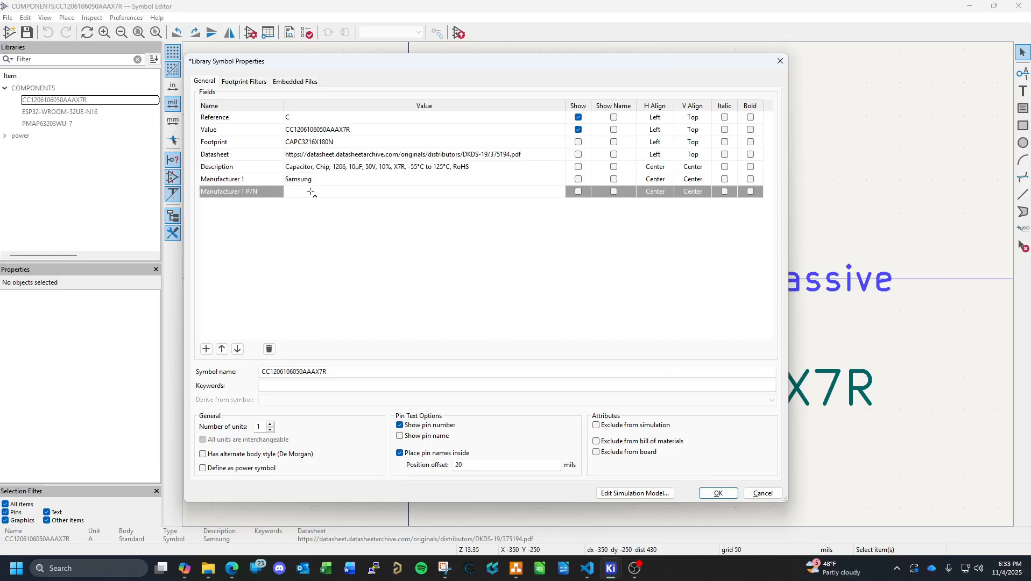
pyautogui.write('CL31B106KBHNNNE')
# Add a "Vendor 1a" field with value "Mouser" and a "Vendor 1a P/N" field with 187-CL31B106KBHNNNE copied from the Mouser page.
pyautogui.click(206, 349)
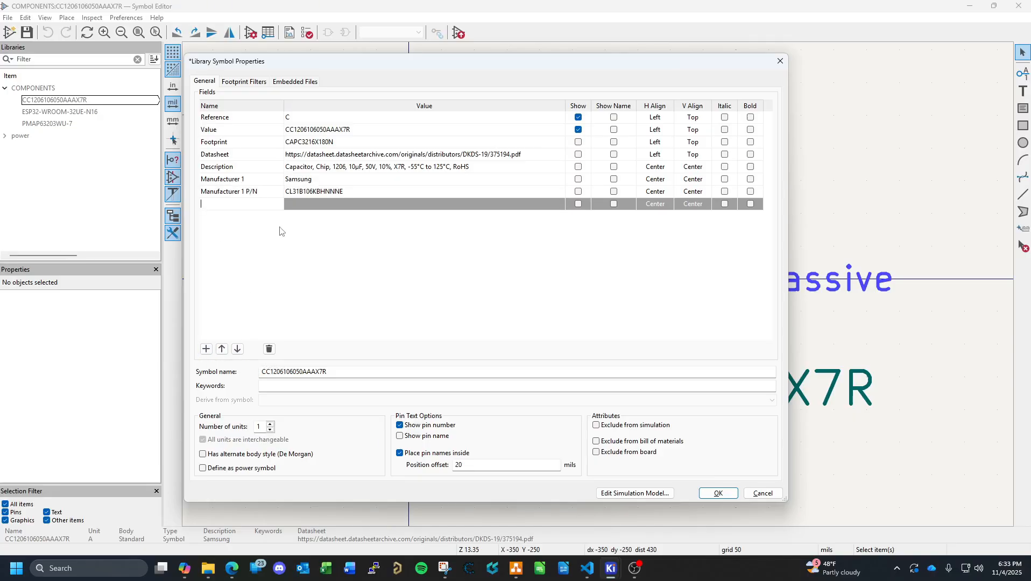
pyautogui.click(357, 210)
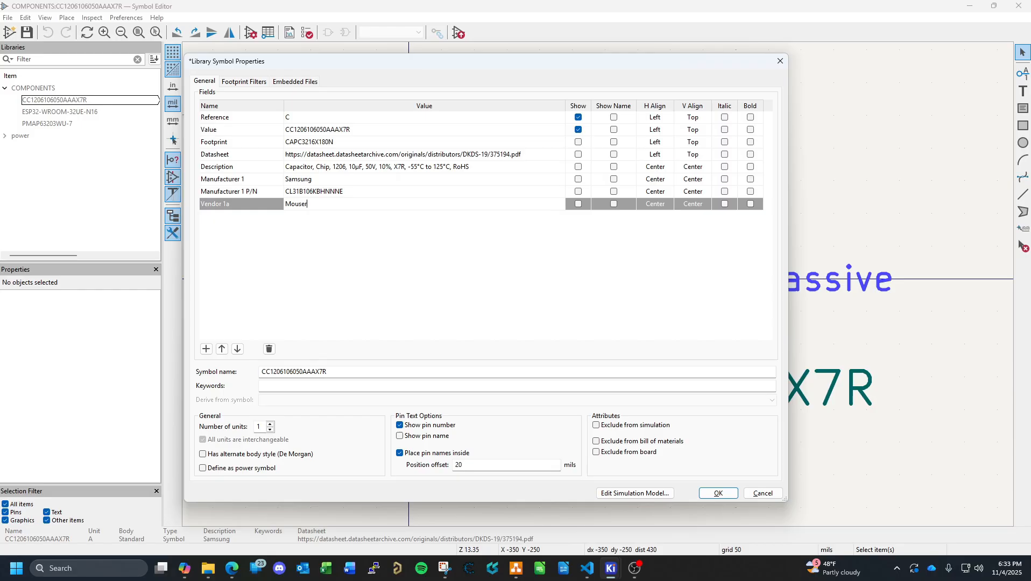
pyautogui.click(206, 349)
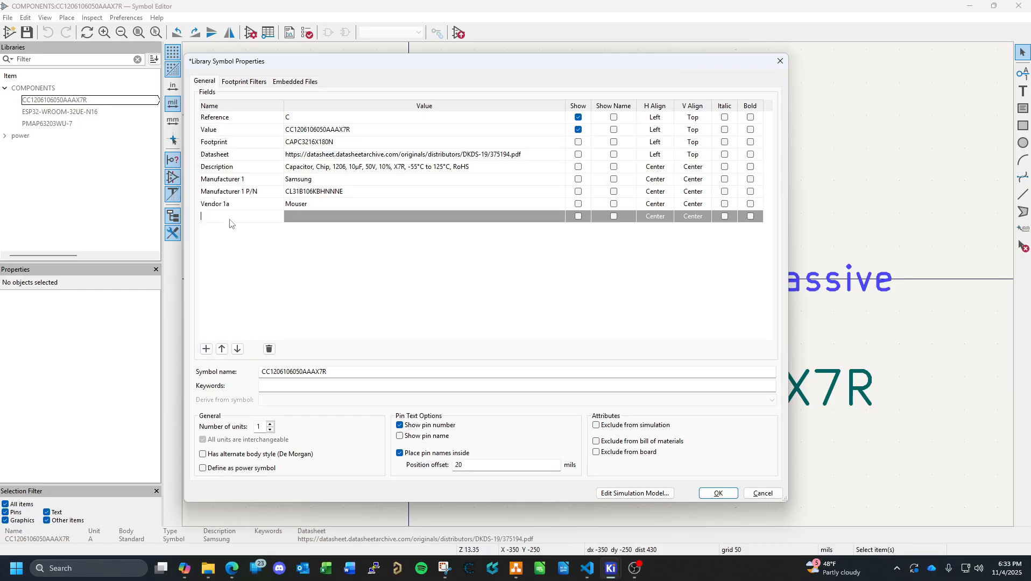
pyautogui.write('Vendor 1a P/N')
pyautogui.click(232, 568)
pyautogui.moveTo(428, 143); pyautogui.dragTo(323, 150)
pyautogui.hotkey('ctrl', 'c')
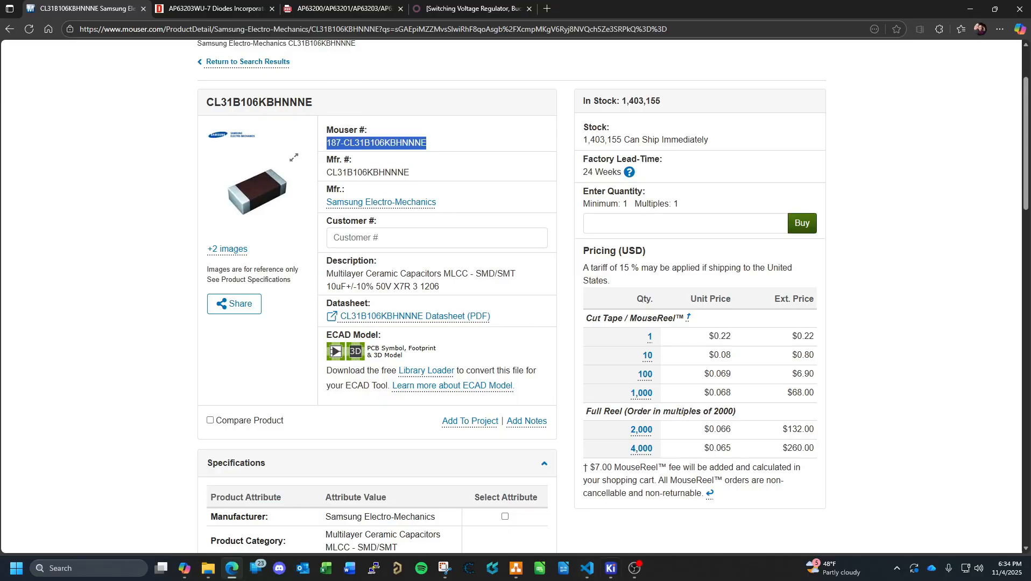
pyautogui.click(611, 568)
pyautogui.click(725, 494)
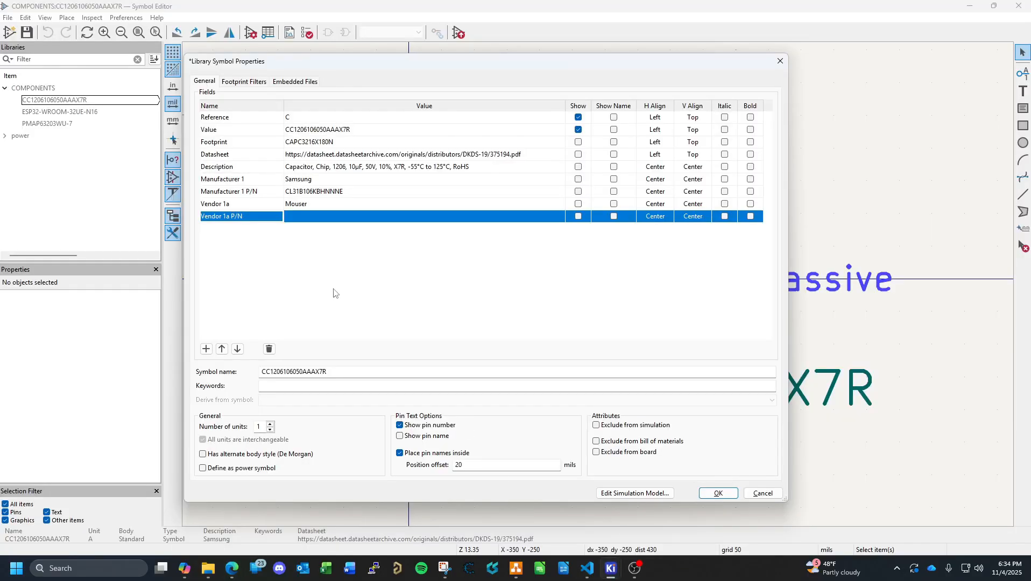
pyautogui.click(318, 219)
pyautogui.hotkey('ctrl', 'v')
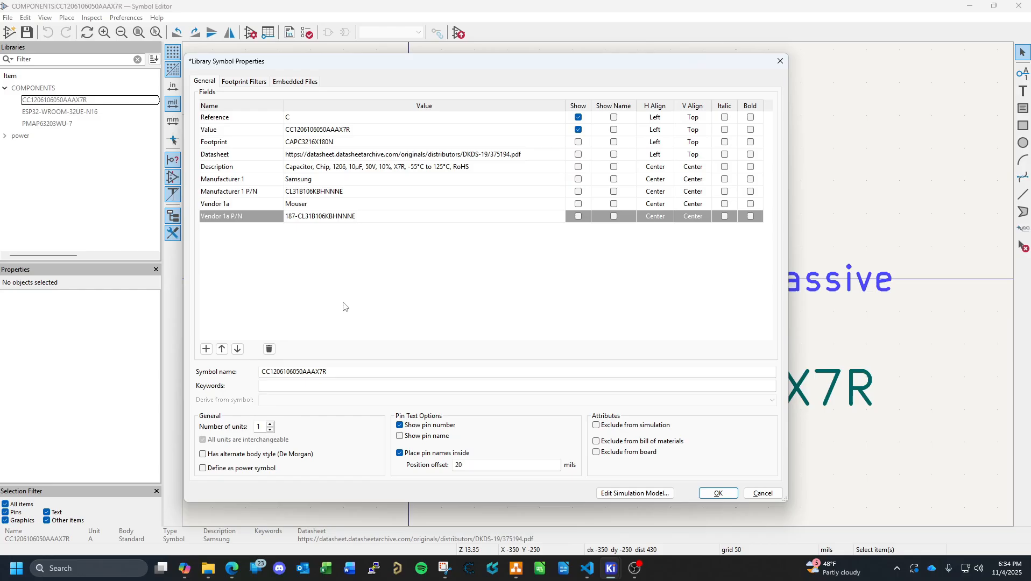
# Add two fields named "Vendor 1a Cost LV" and "Vendor 1a Cost HV" to the symbol.
pyautogui.click(206, 349)
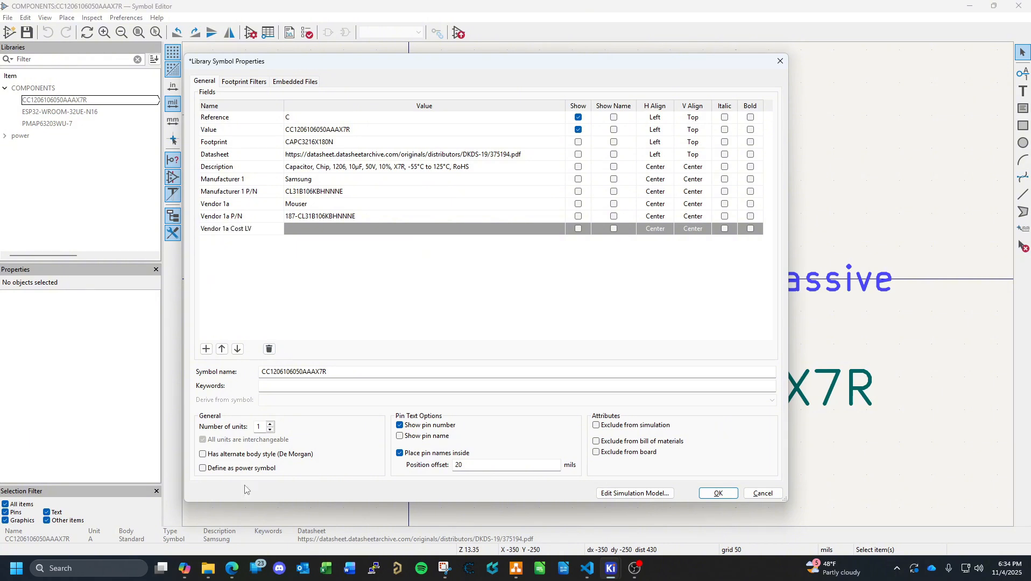
pyautogui.click(206, 349)
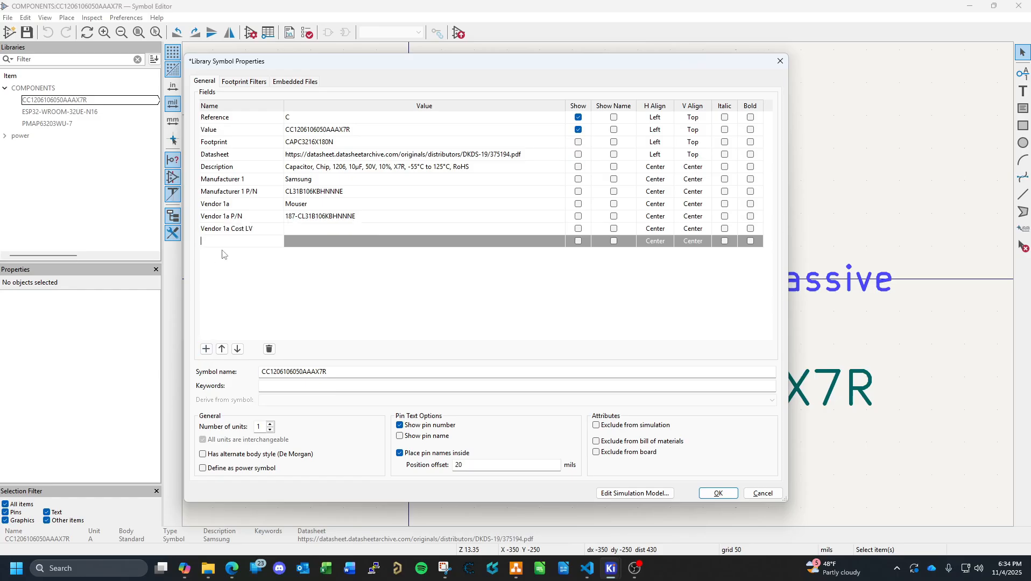
pyautogui.write('Vendor 1a Cost H')
pyautogui.press('Up')
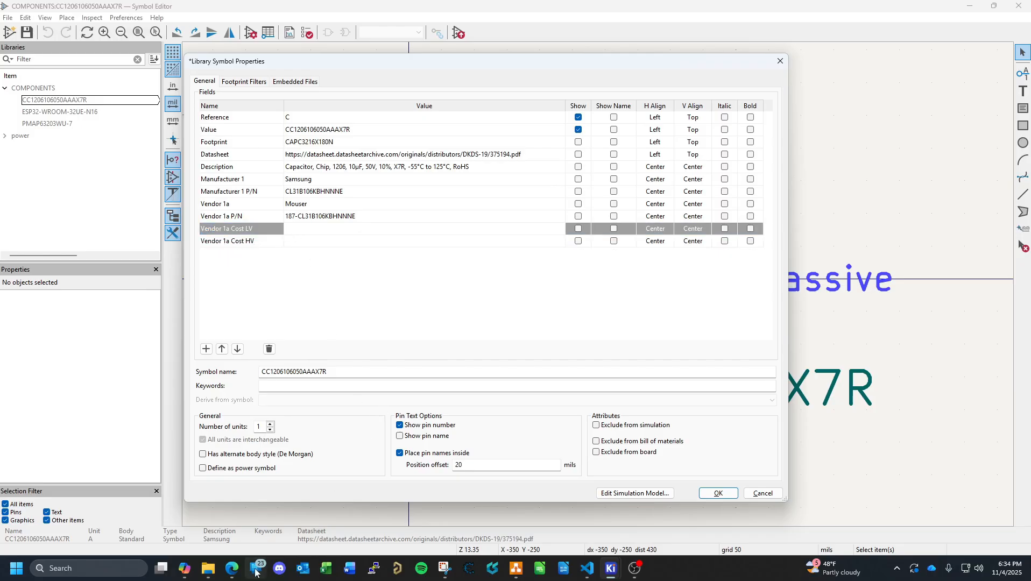
# Using the Mouser price table, set Vendor 1a Cost LV to 0.22 and Cost HV to 0.068, then apply the properties and save the symbol.
pyautogui.click(238, 571)
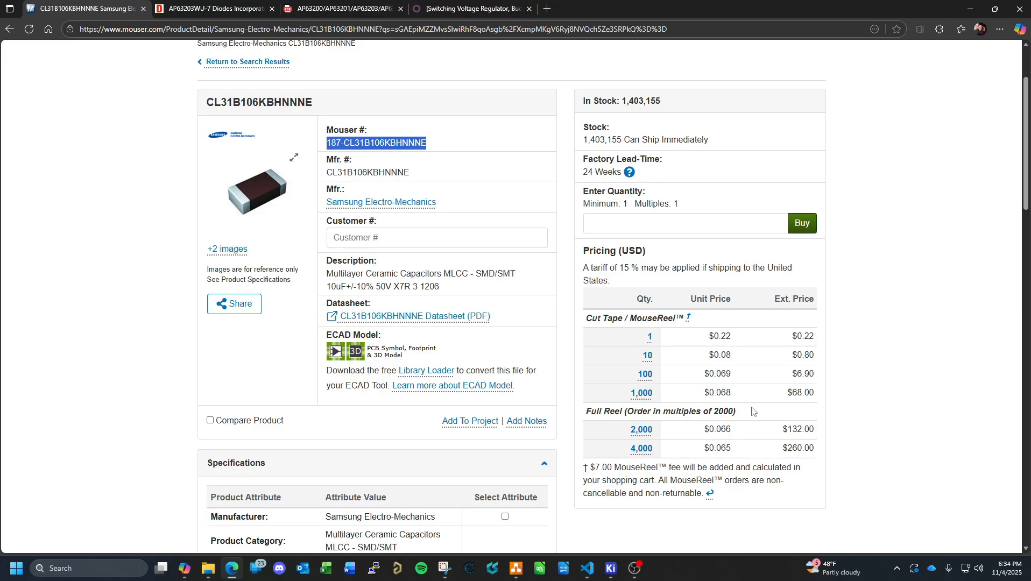
pyautogui.click(610, 571)
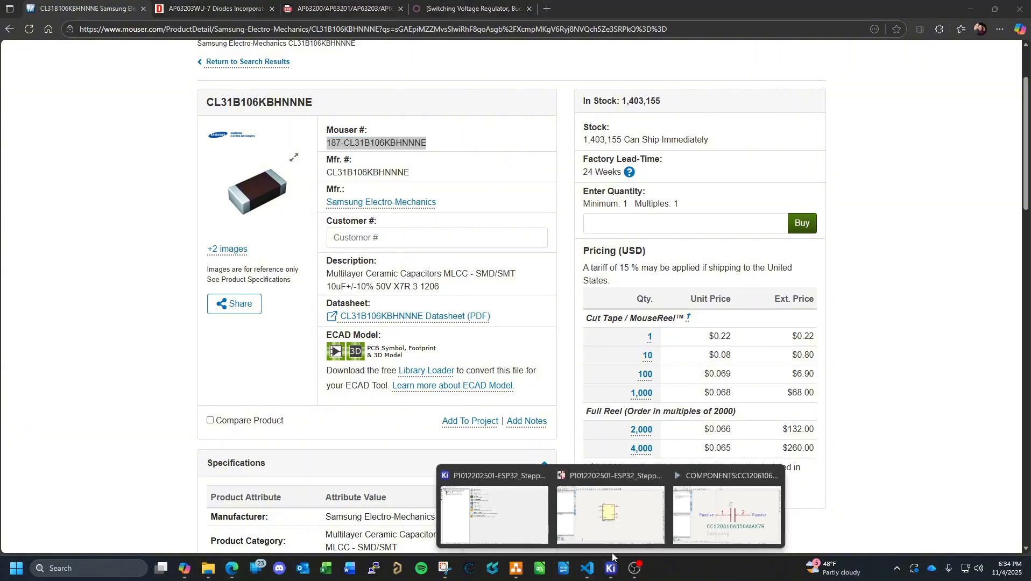
pyautogui.click(726, 493)
pyautogui.click(330, 231)
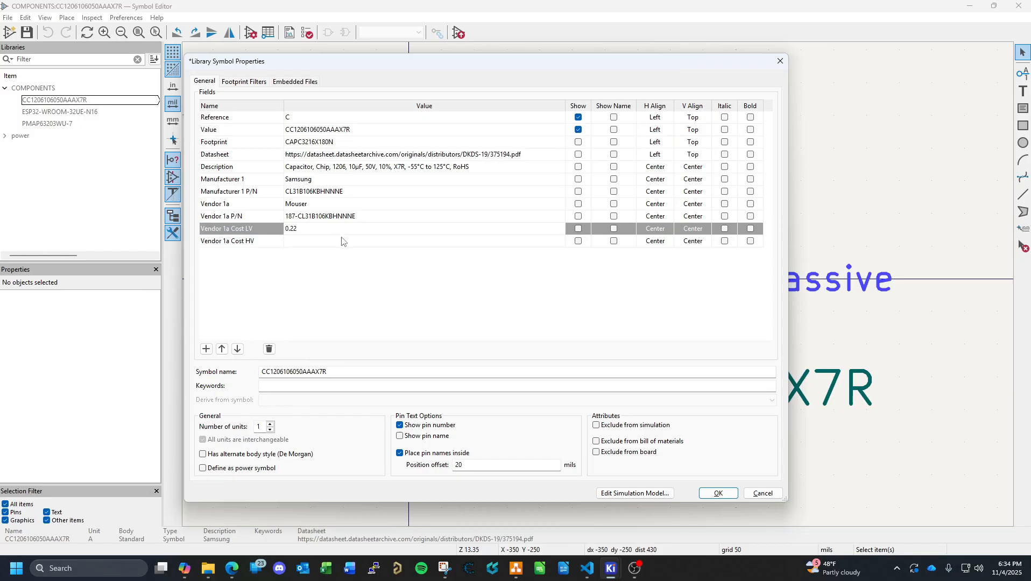
pyautogui.click(342, 242)
pyautogui.write('0.068')
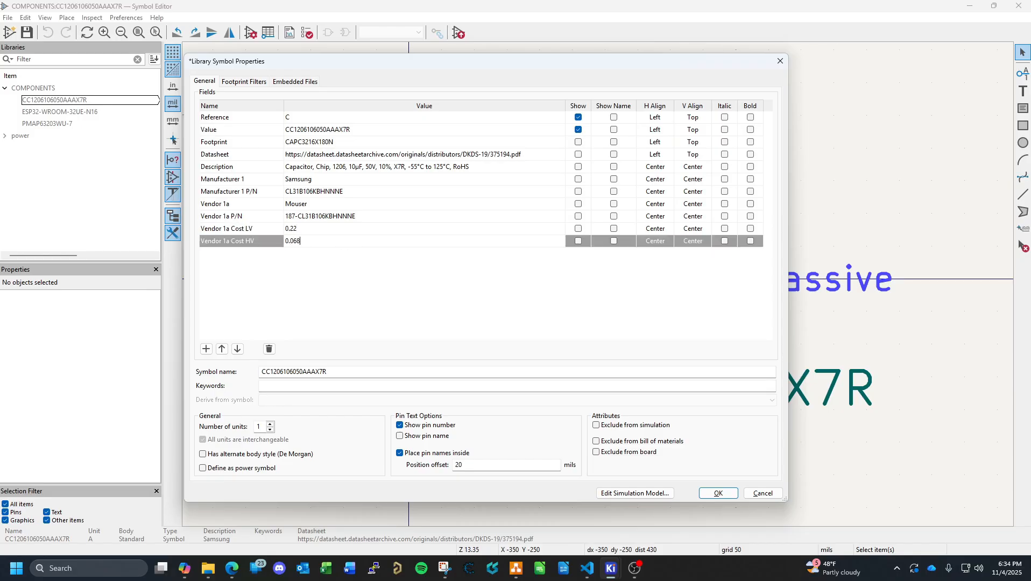
pyautogui.press('Return')
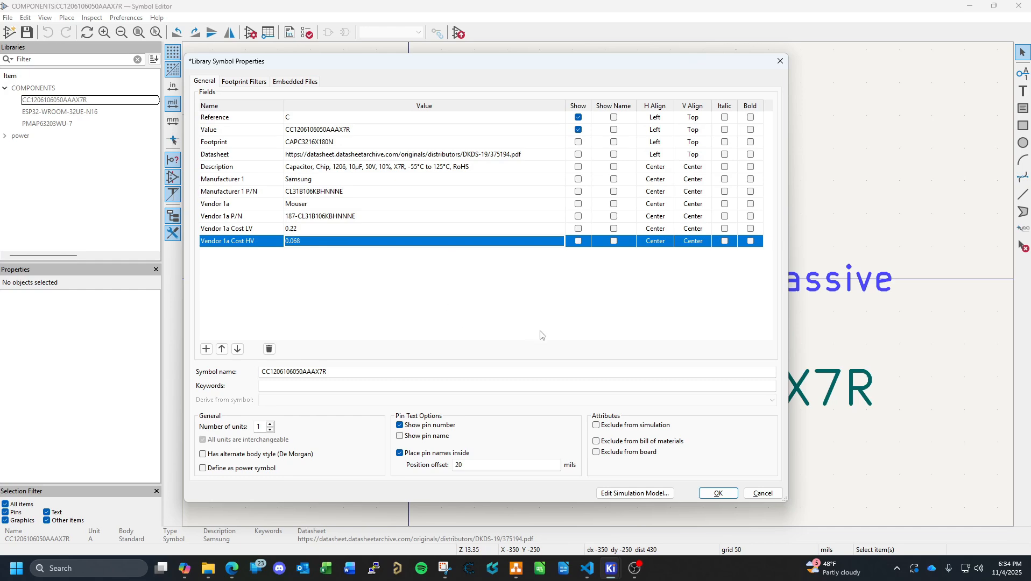
pyautogui.click(735, 494)
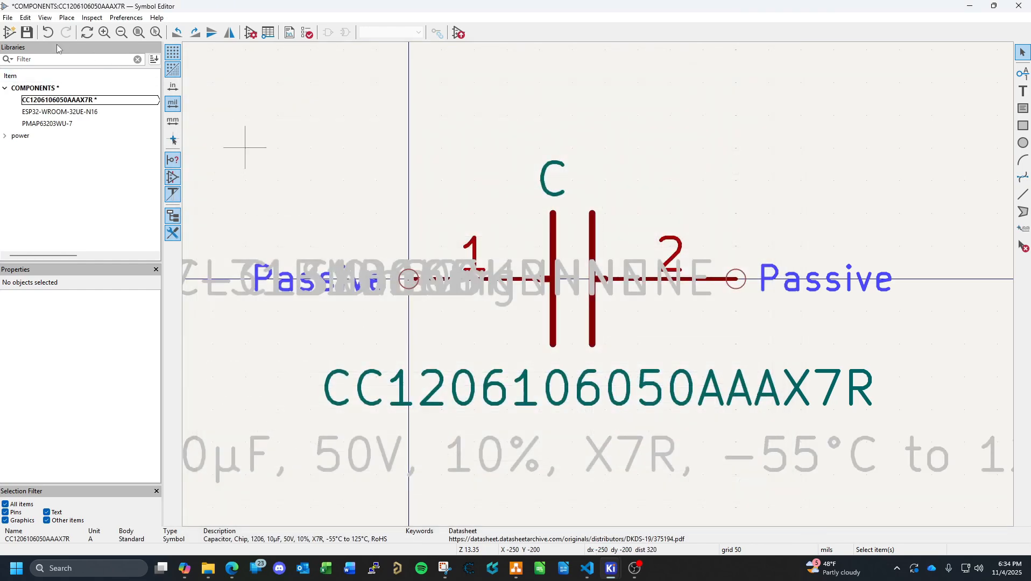
pyautogui.click(27, 32)
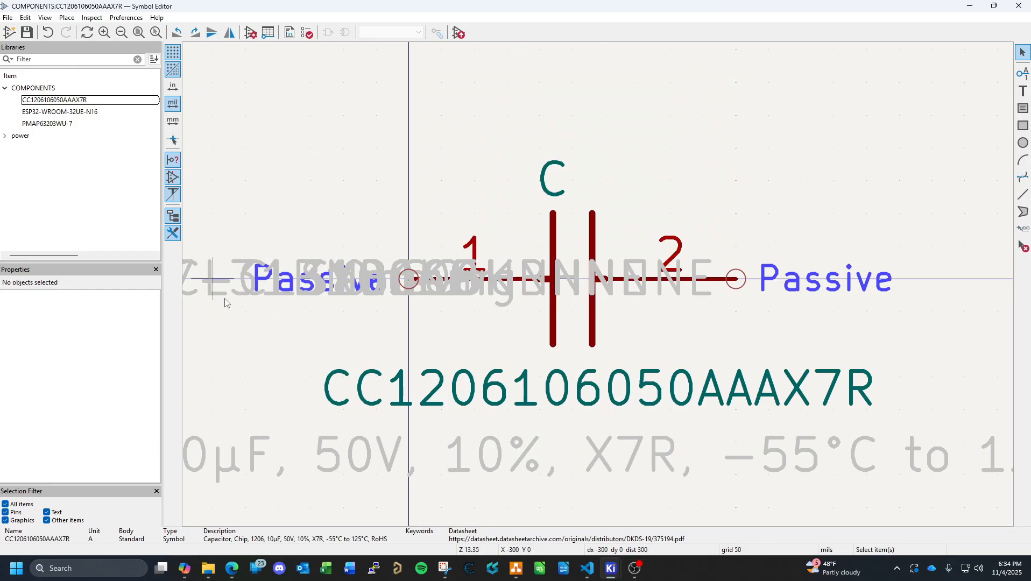
# In the Footprint Editor, import CAPC3216X180N.kicad_mod from the KiCad folder of the downloaded LIB_CL31B106KBHNNNE library.
pyautogui.moveTo(613, 569)
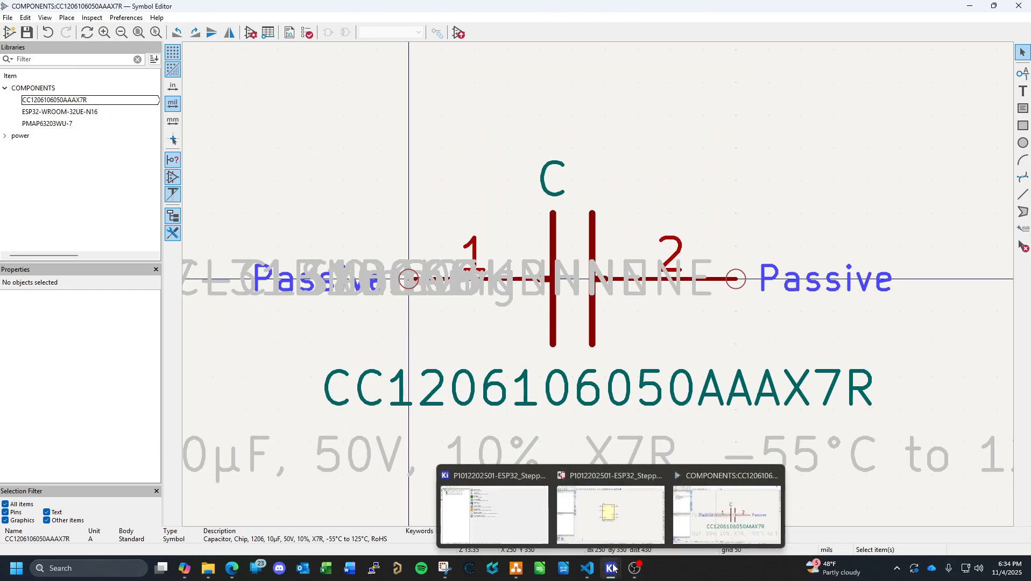
pyautogui.click(502, 482)
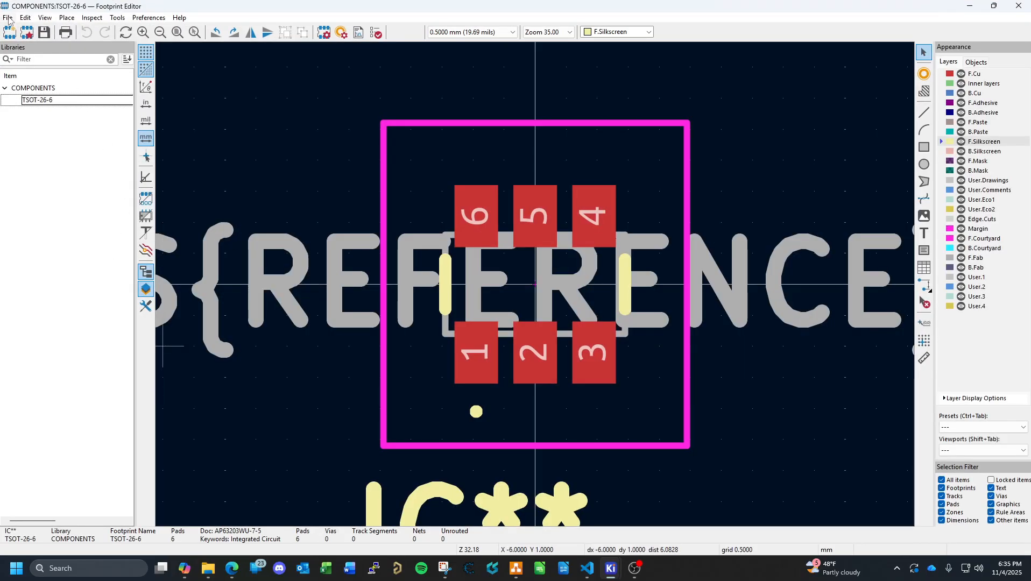
pyautogui.click(8, 18)
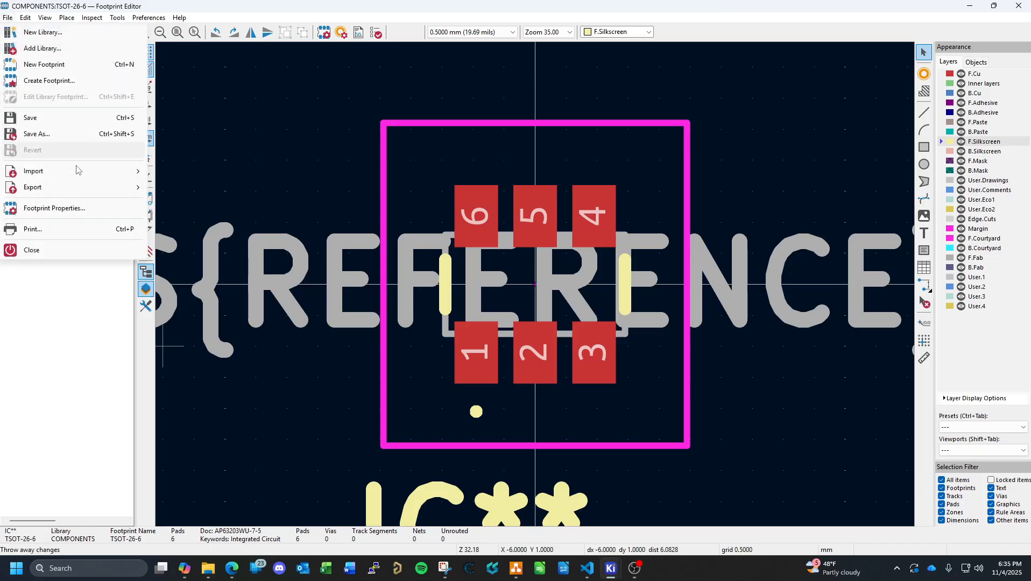
pyautogui.moveTo(71, 171)
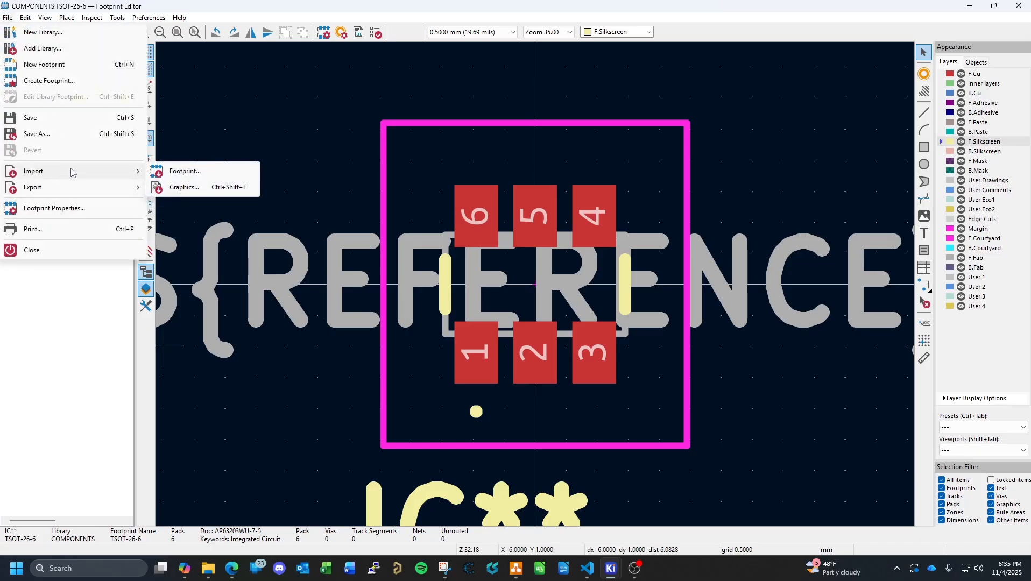
pyautogui.click(192, 175)
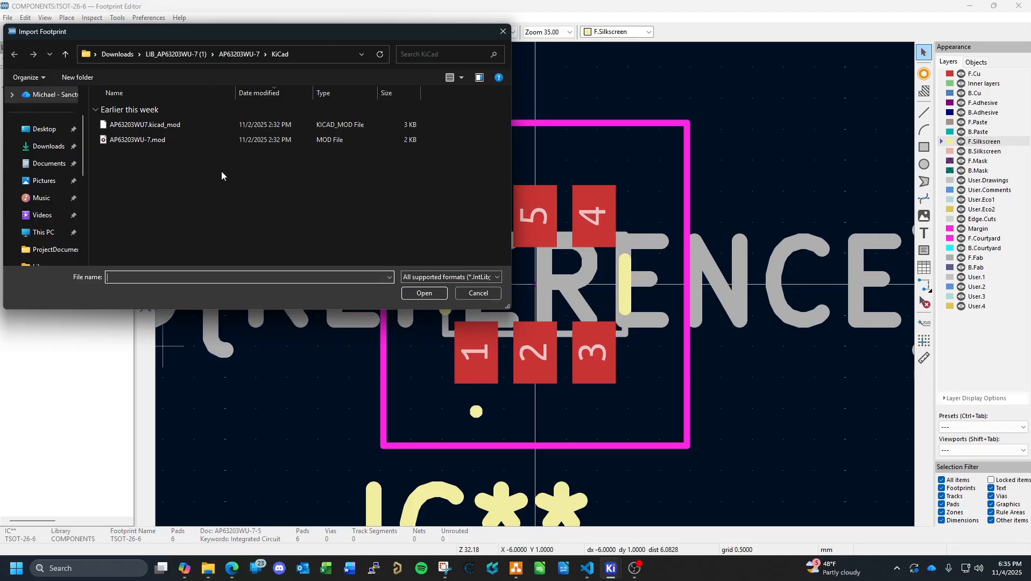
pyautogui.click(118, 53)
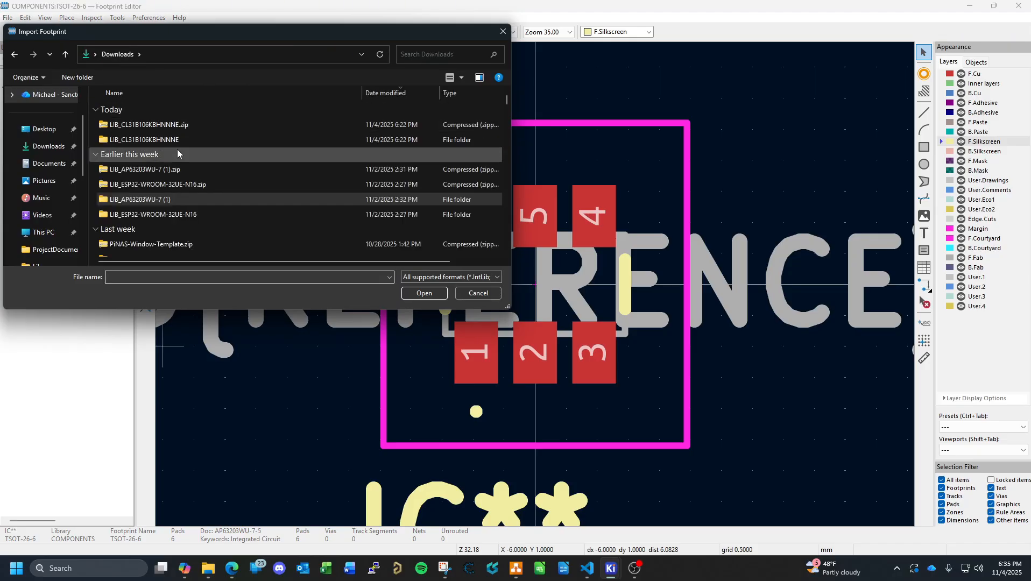
pyautogui.doubleClick(170, 140)
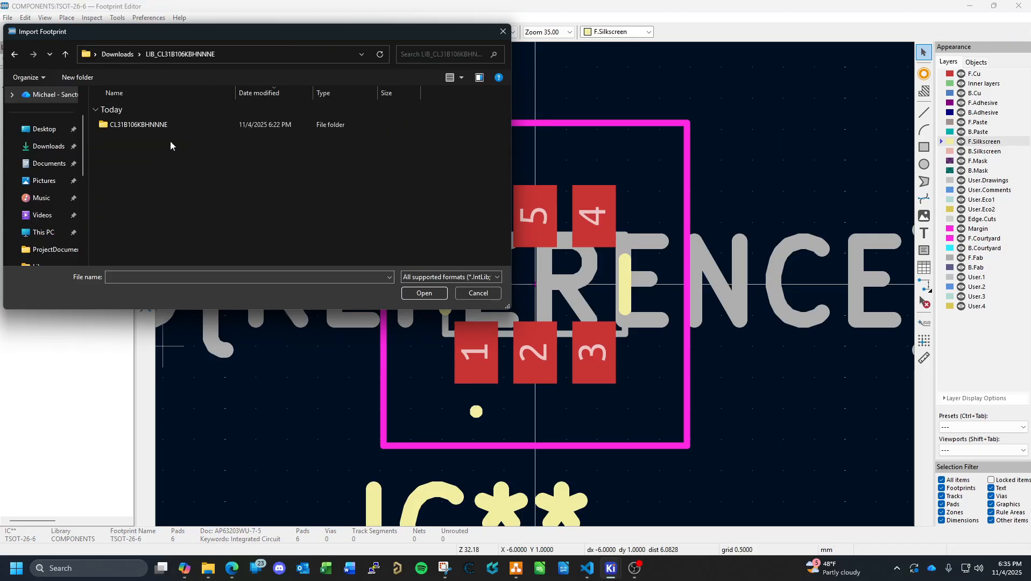
pyautogui.doubleClick(140, 125)
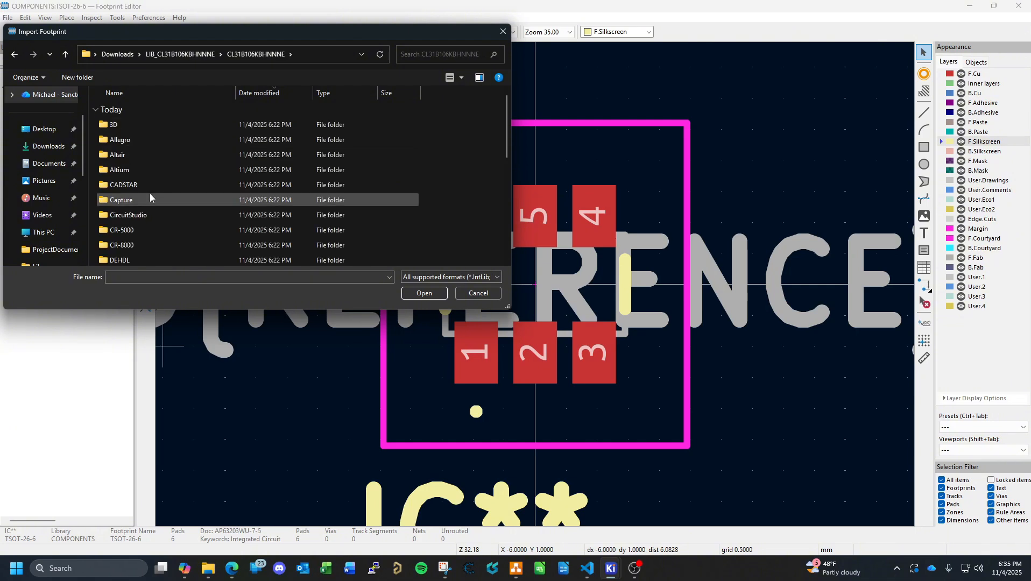
pyautogui.scroll(-3, 139, 222)
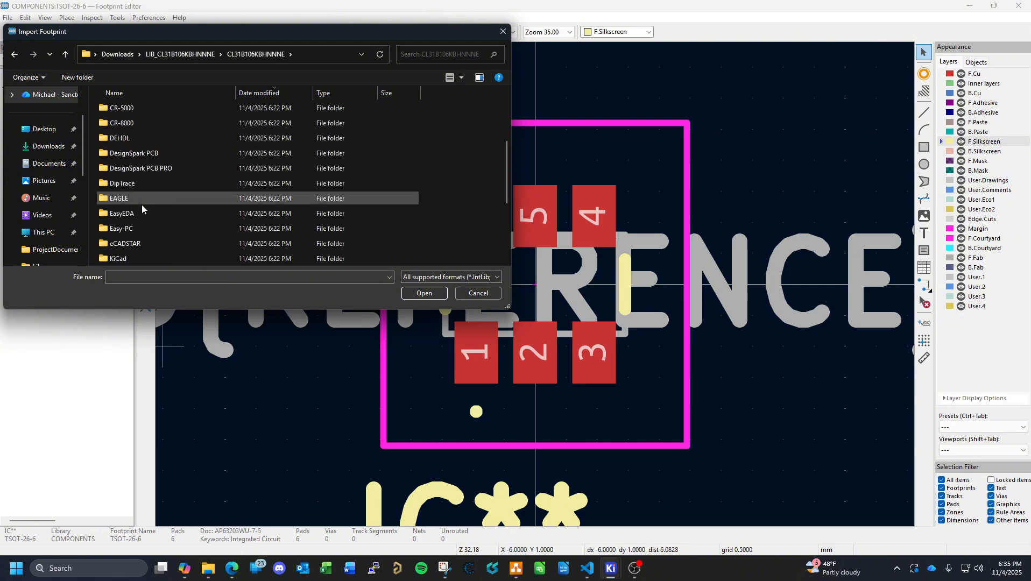
pyautogui.scroll(-1, 141, 206)
pyautogui.doubleClick(129, 212)
pyautogui.click(215, 125)
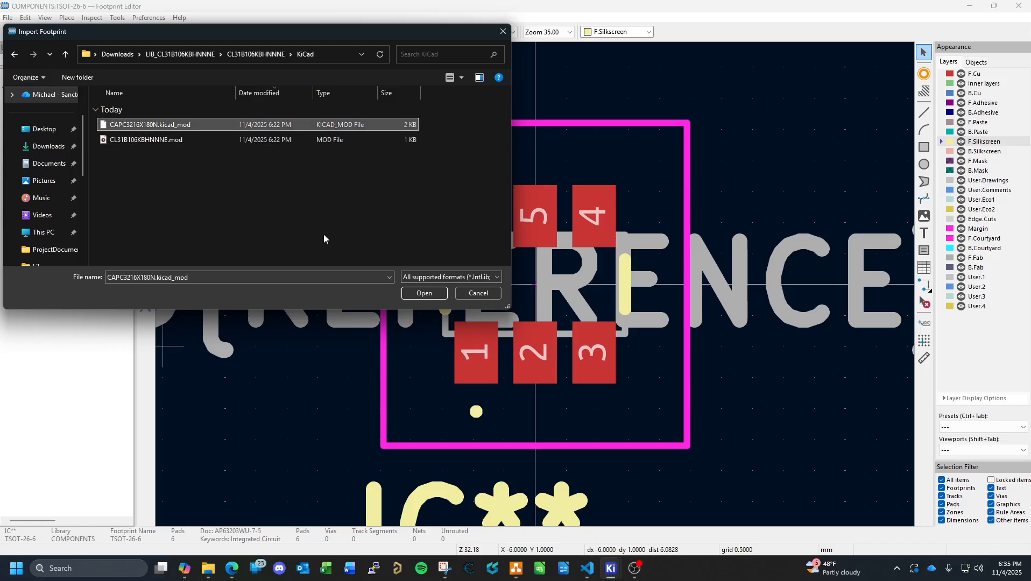
pyautogui.click(425, 293)
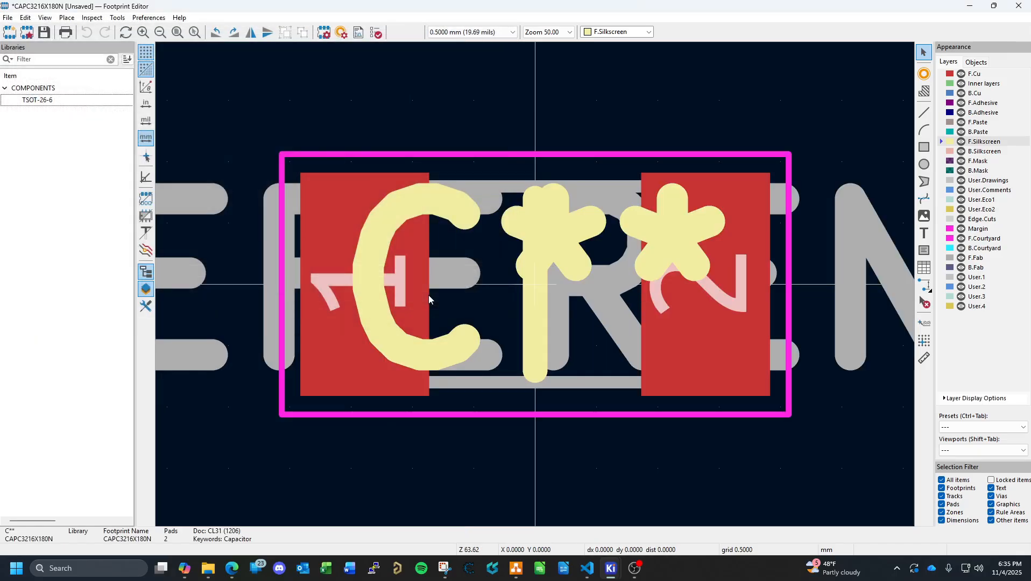
# Move the C** silkscreen reference text off the pads to about 2.5 mm below the footprint's origin.
pyautogui.scroll(-4, 605, 317)
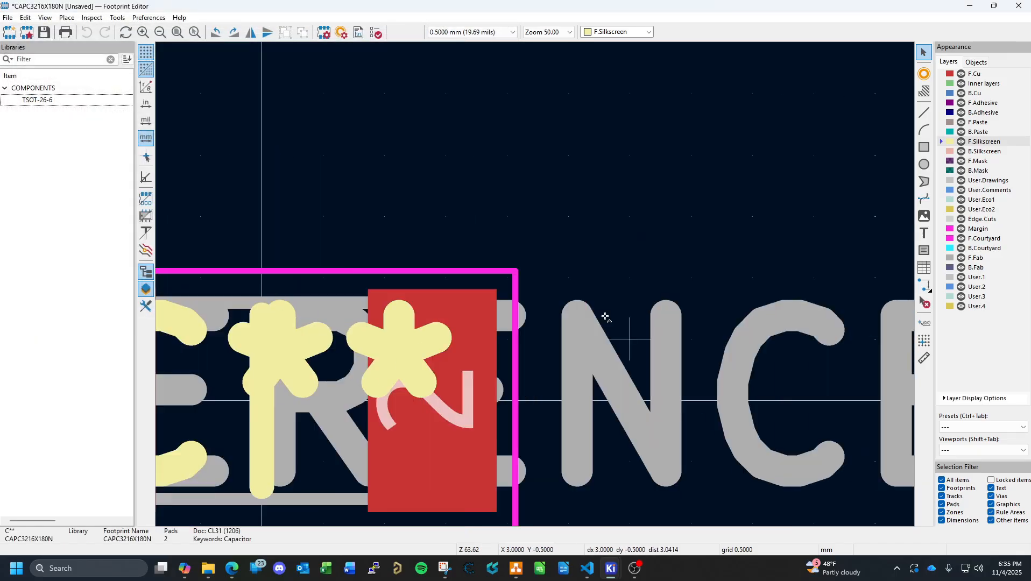
pyautogui.scroll(-2, 536, 285)
pyautogui.scroll(2, 509, 312)
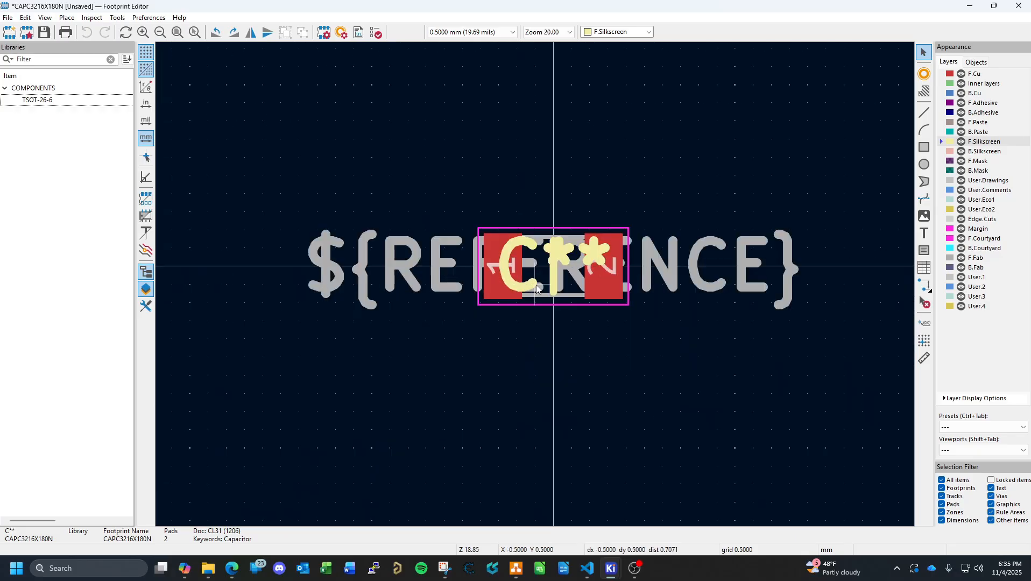
pyautogui.moveTo(530, 287); pyautogui.dragTo(523, 334)
pyautogui.click(543, 334)
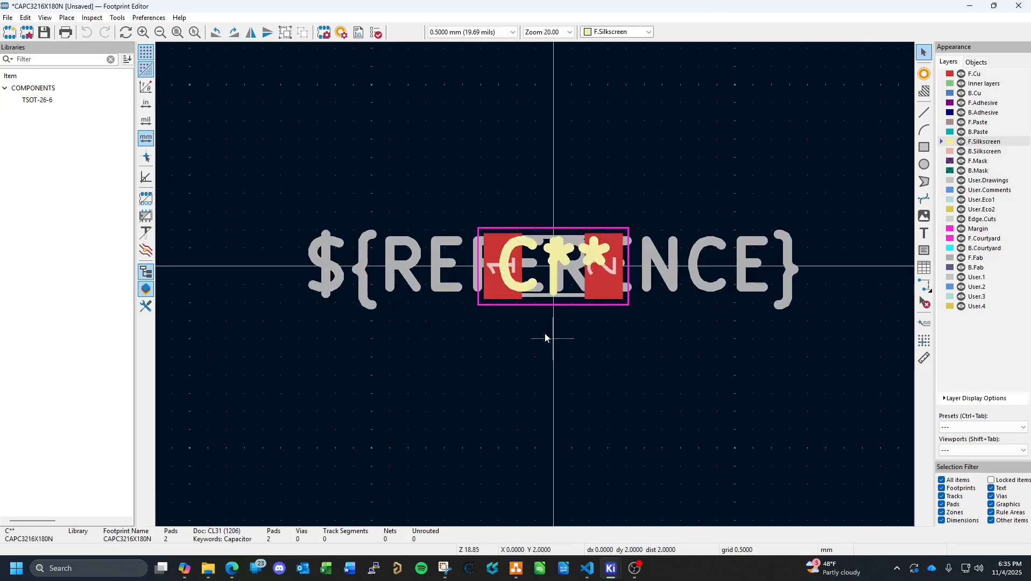
pyautogui.click(515, 286)
pyautogui.doubleClick(514, 286)
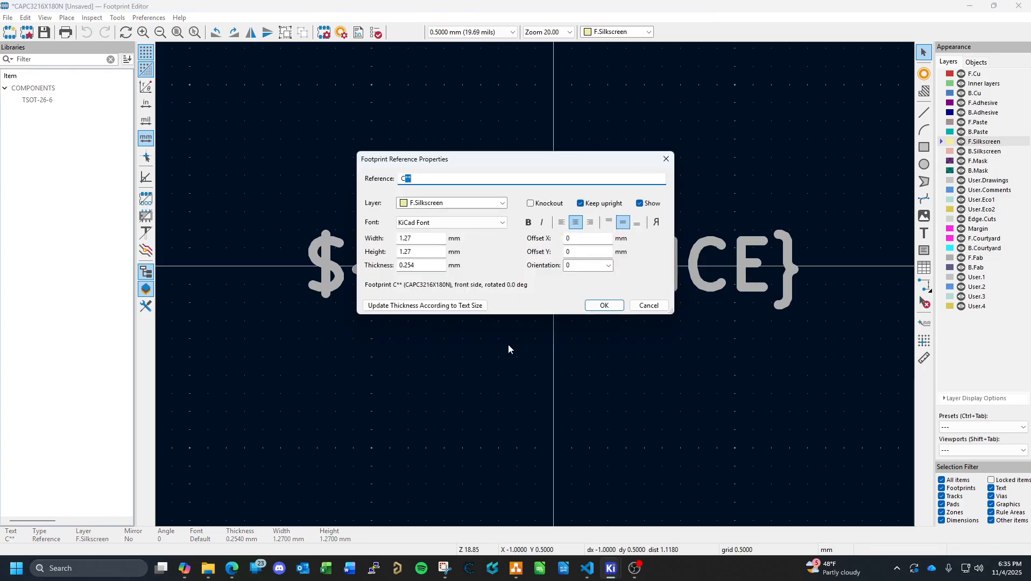
pyautogui.click(651, 308)
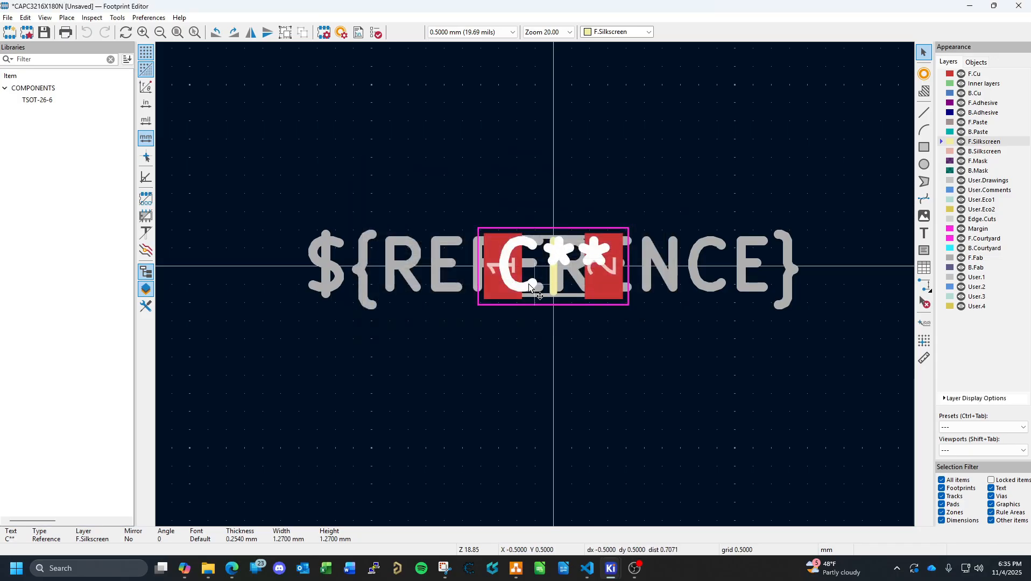
pyautogui.moveTo(535, 286); pyautogui.dragTo(541, 352)
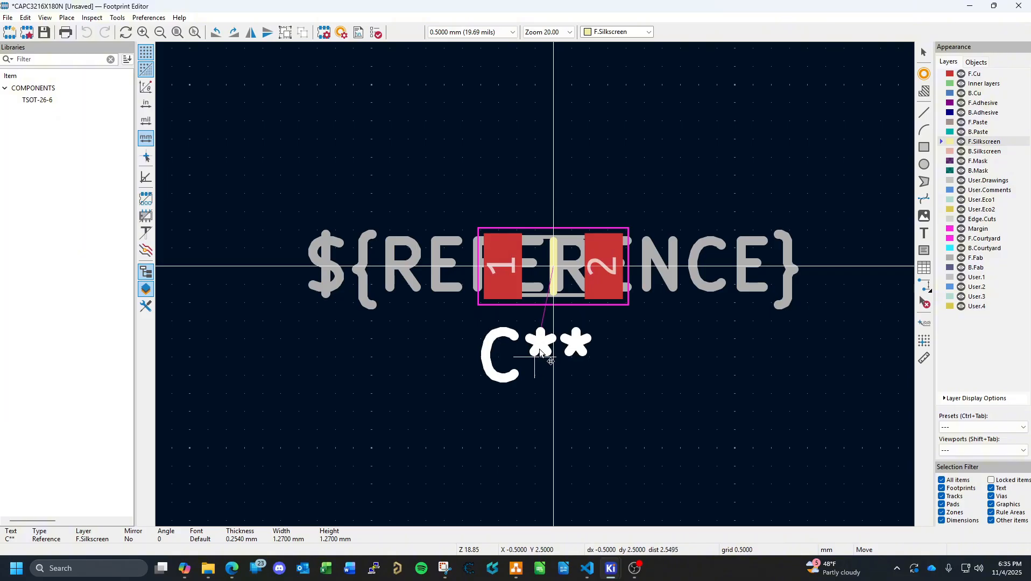
pyautogui.click(539, 349)
pyautogui.click(647, 346)
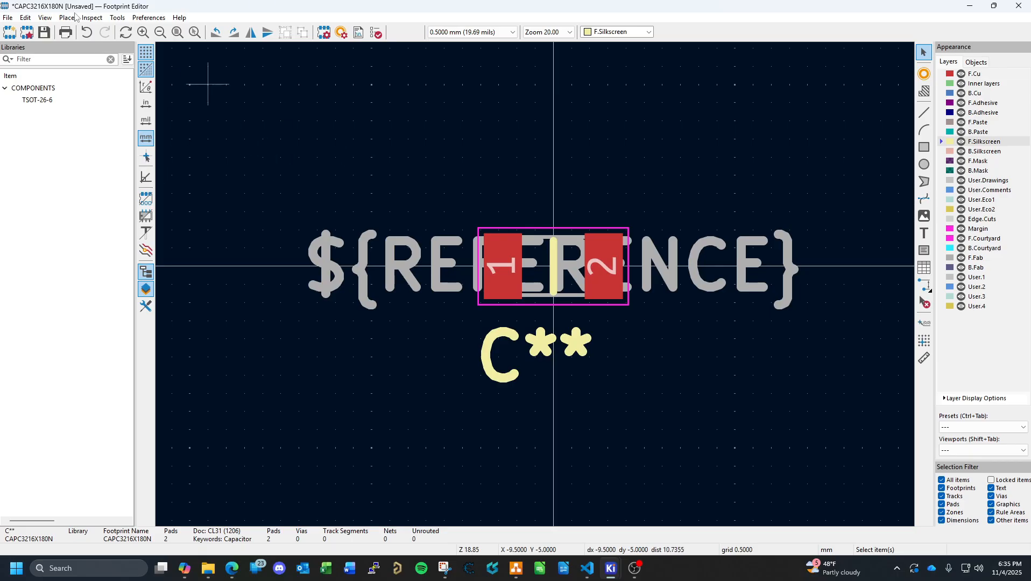
# Save the imported footprint under the name CAP-1206 in the COMPONENTS library.
pyautogui.click(45, 33)
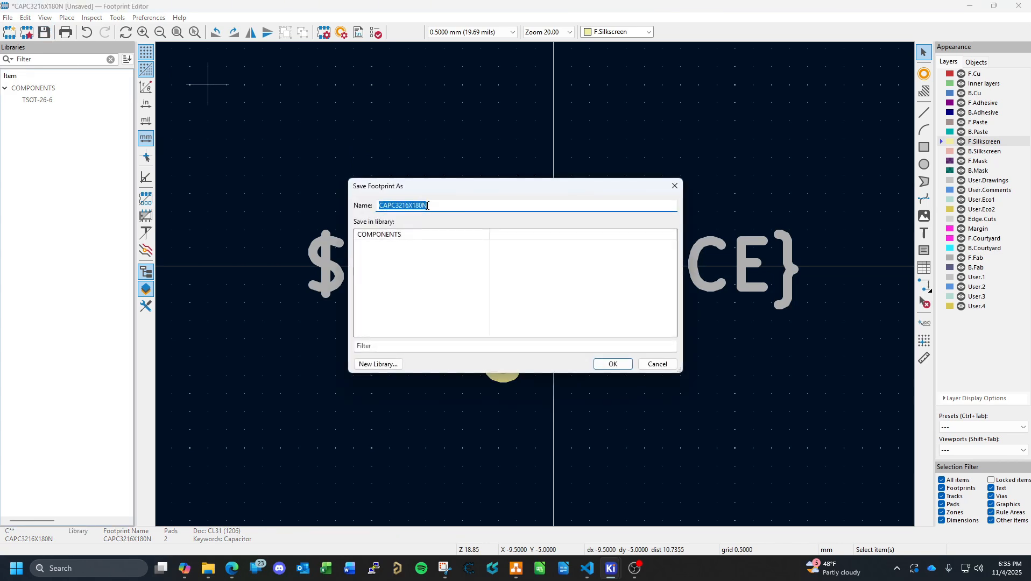
pyautogui.click(233, 569)
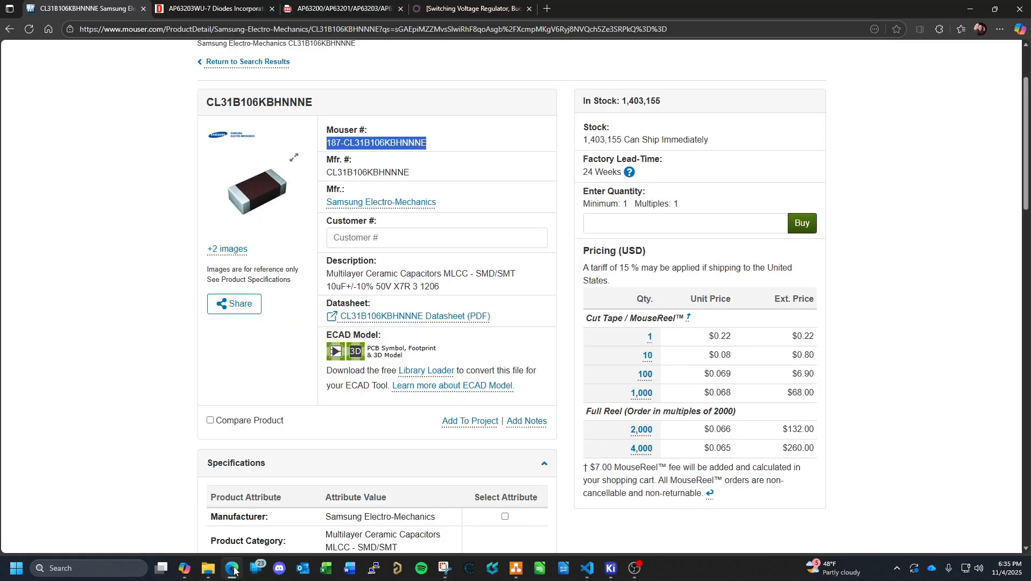
pyautogui.click(233, 570)
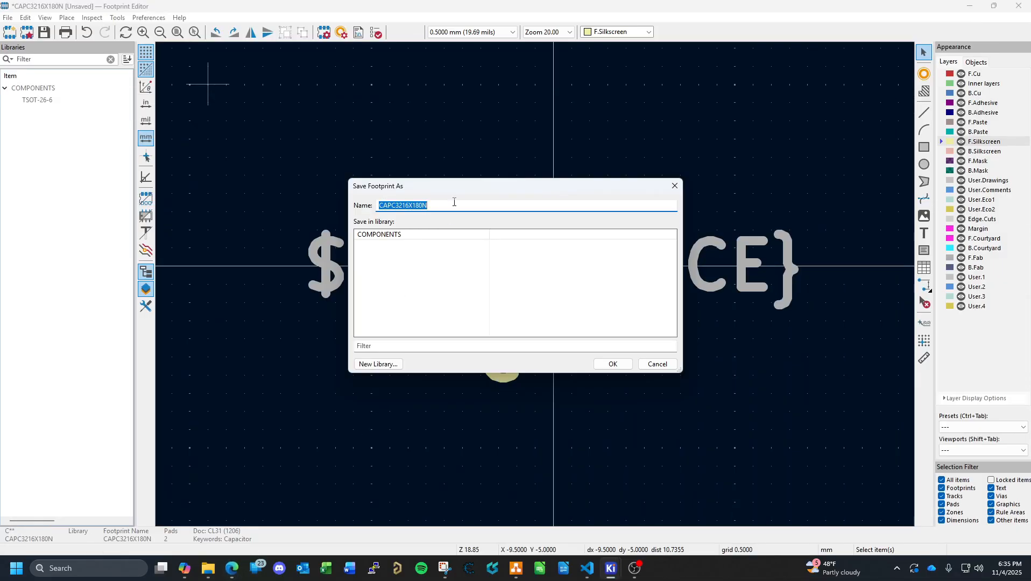
pyautogui.write('CAP-1206')
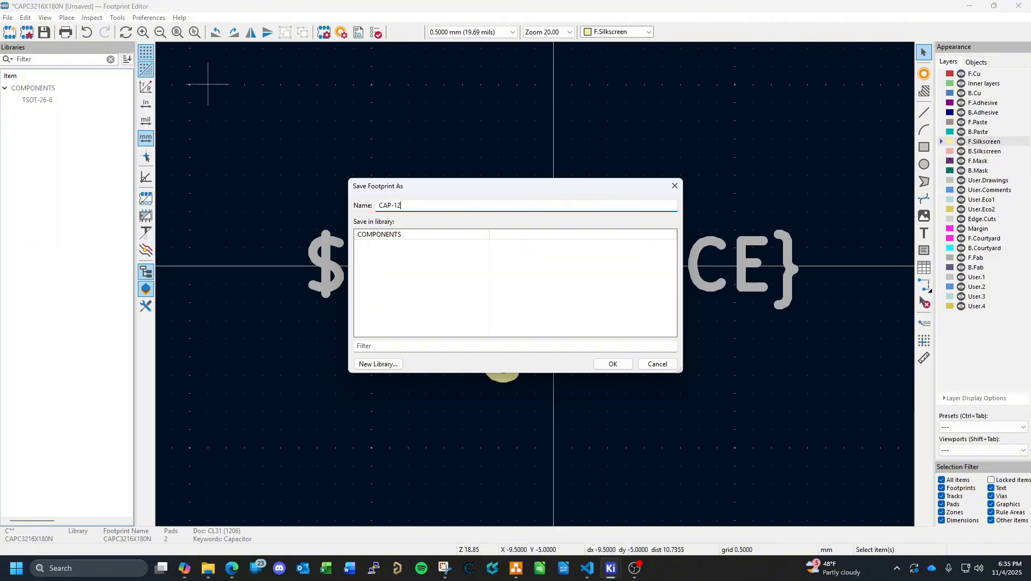
pyautogui.click(608, 367)
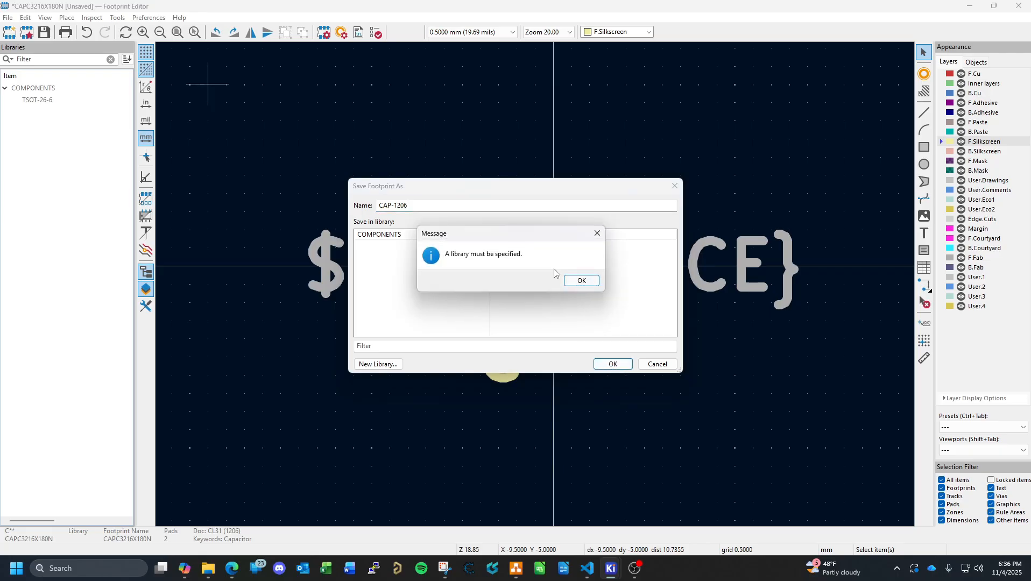
pyautogui.click(581, 280)
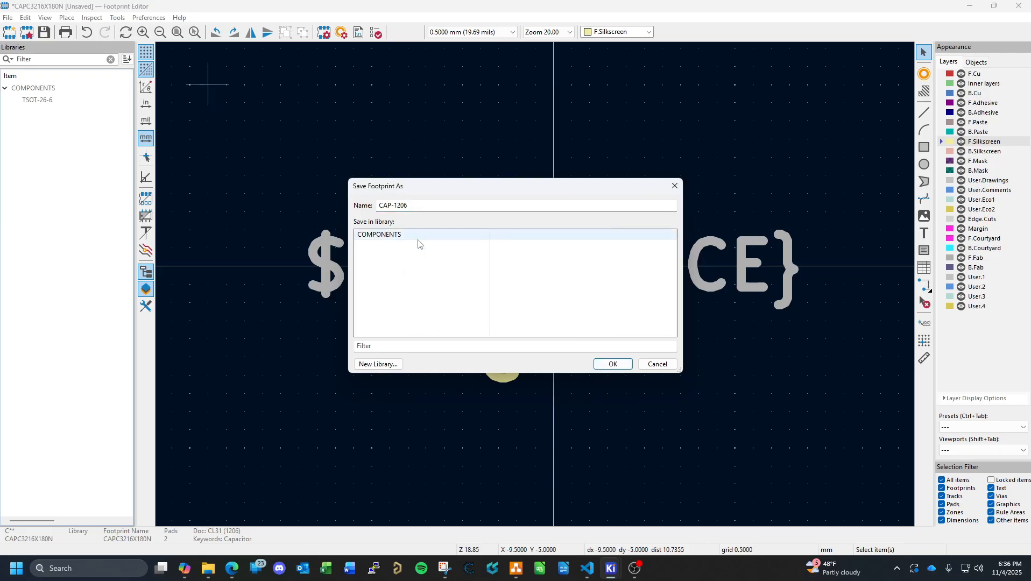
pyautogui.click(622, 367)
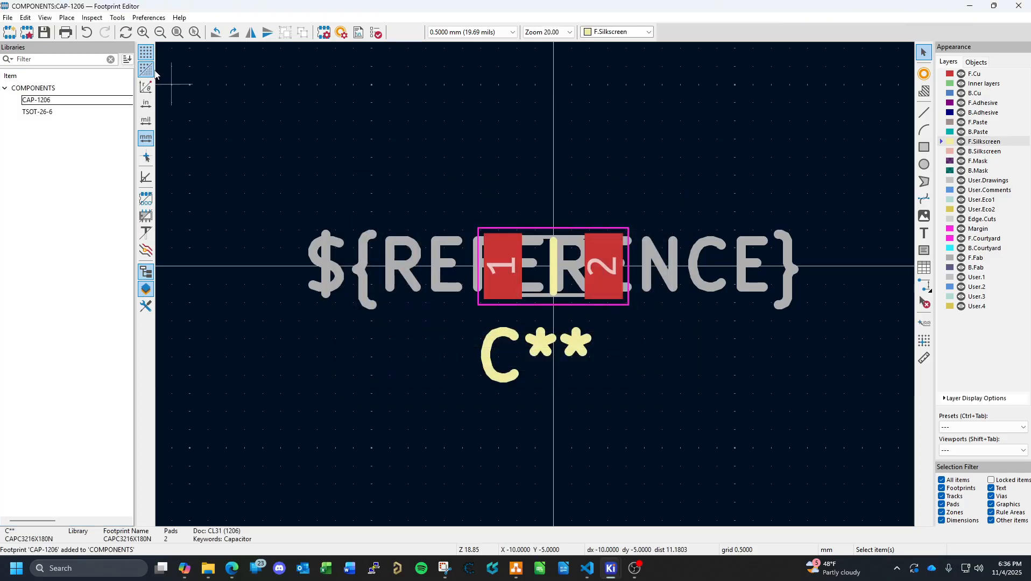
# Open the saved CAP-1206 footprint from the COMPONENTS library.
pyautogui.doubleClick(53, 101)
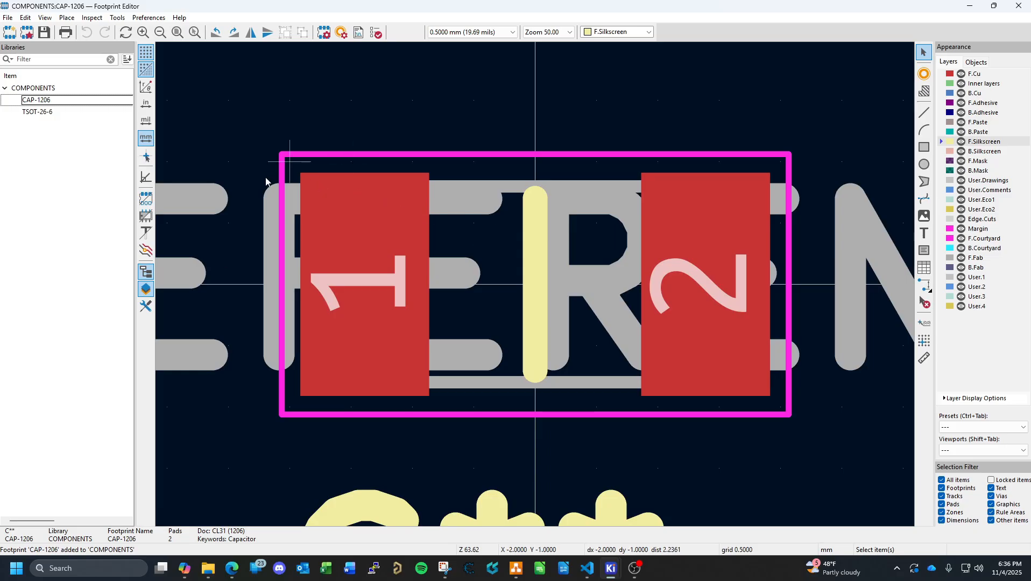
pyautogui.scroll(-5, 265, 181)
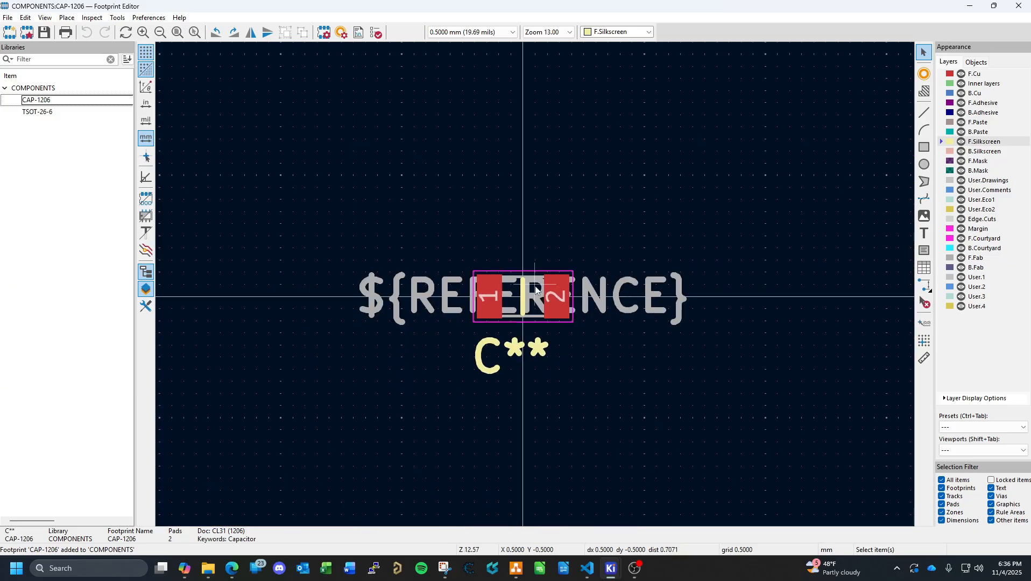
pyautogui.scroll(2, 535, 291)
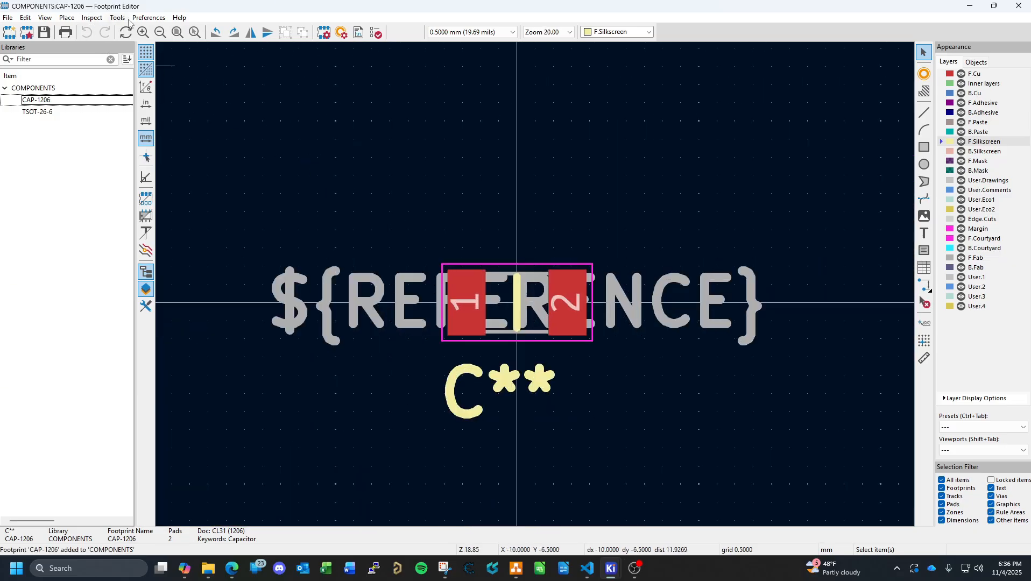
pyautogui.click(69, 19)
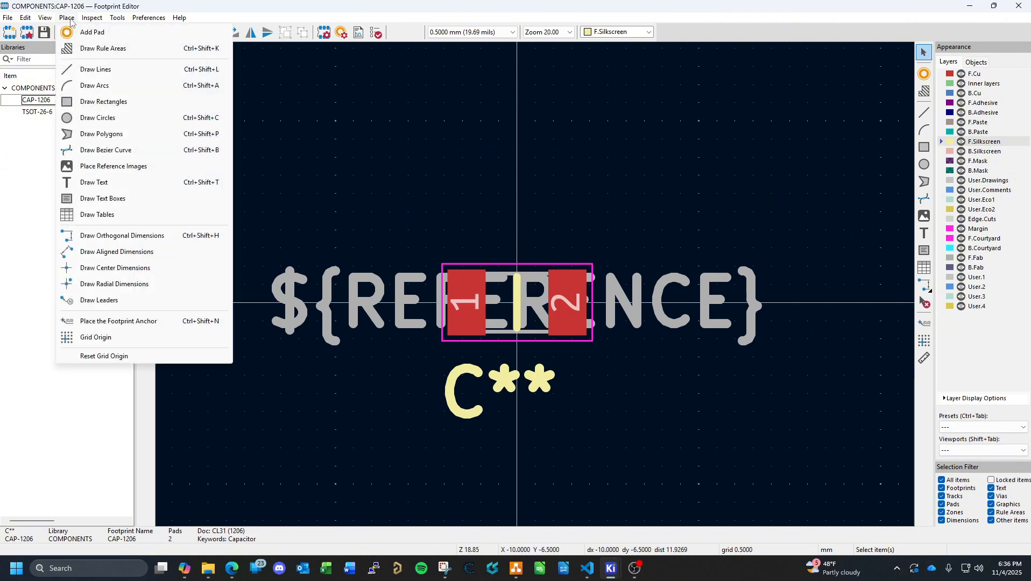
pyautogui.click(70, 21)
pyautogui.rightClick(318, 118)
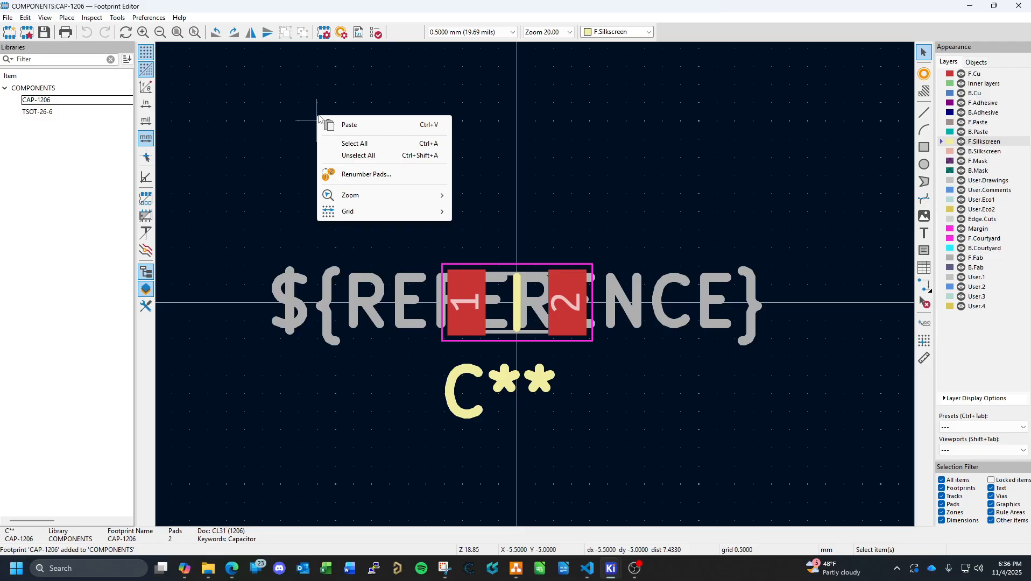
pyautogui.click(323, 97)
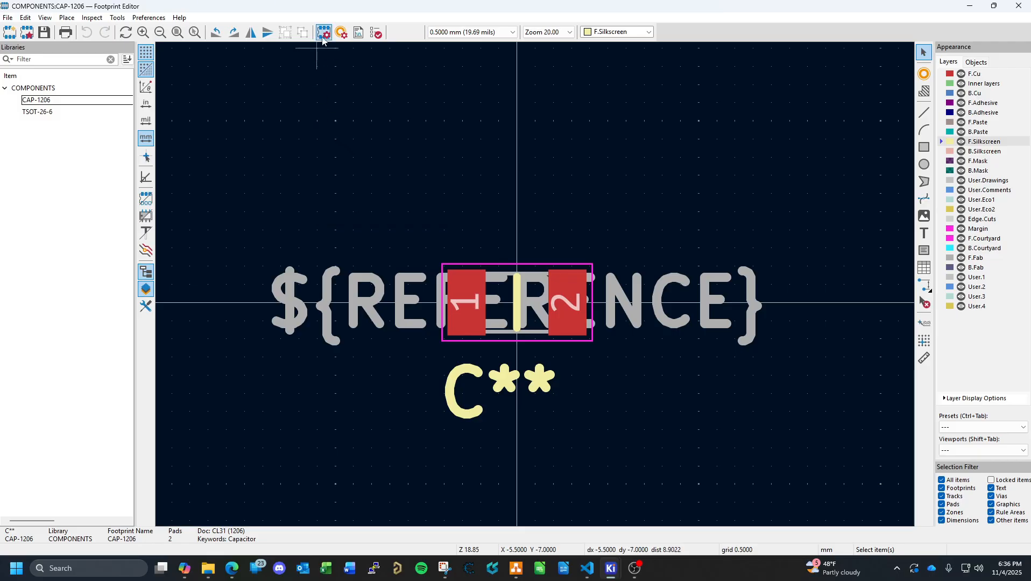
pyautogui.click(152, 19)
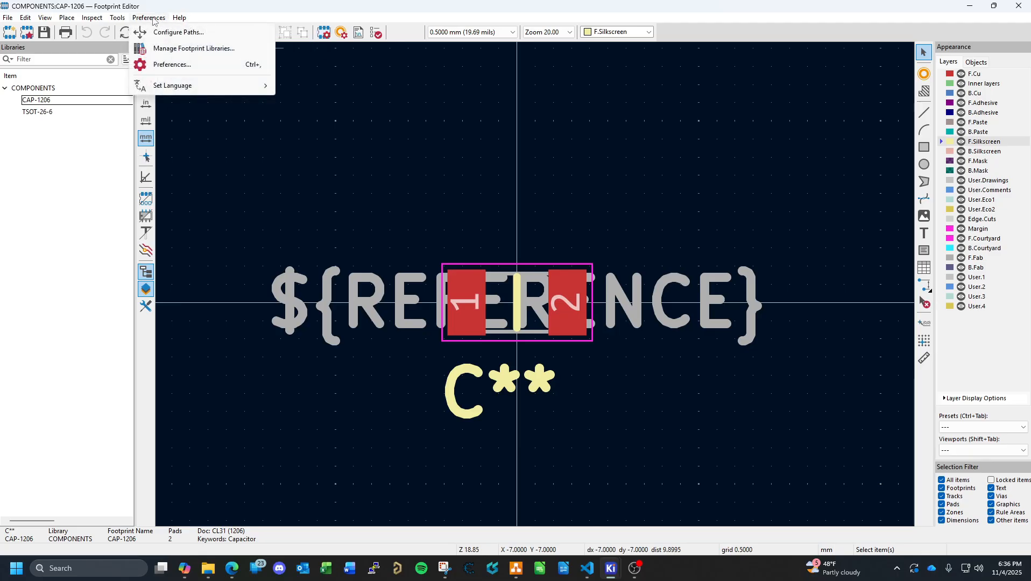
pyautogui.click(180, 64)
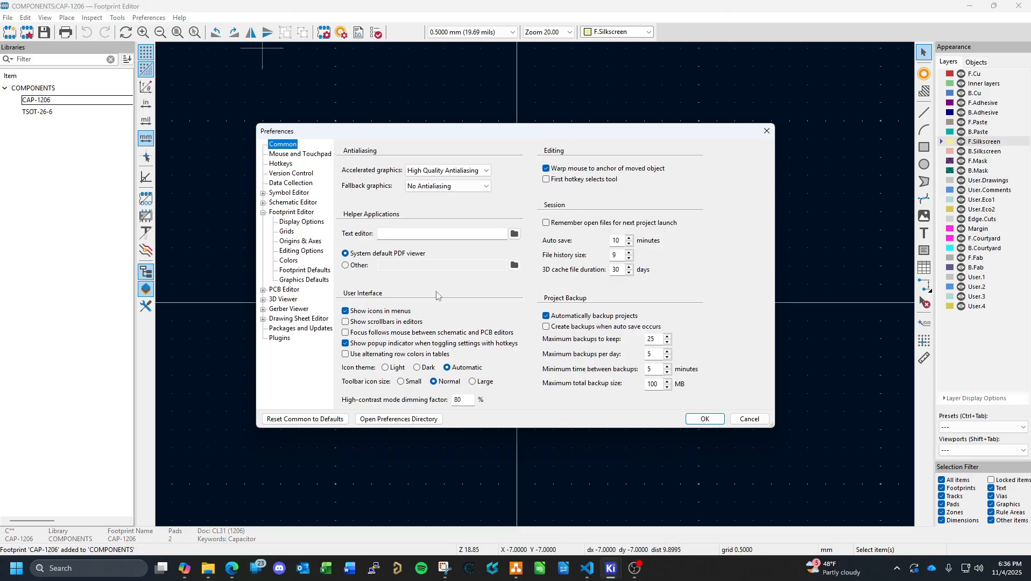
pyautogui.press('Escape')
pyautogui.rightClick(395, 200)
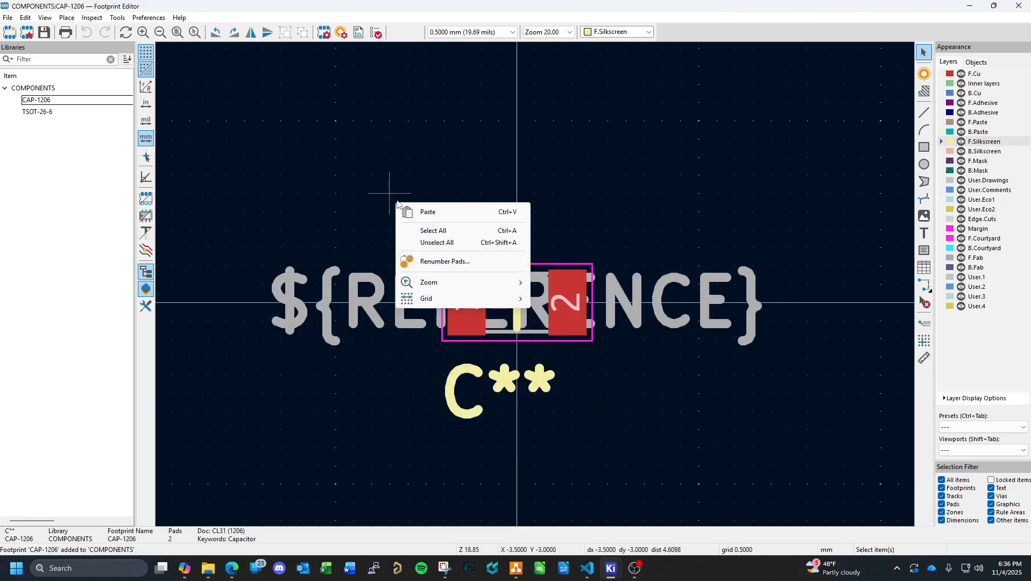
pyautogui.press('Escape')
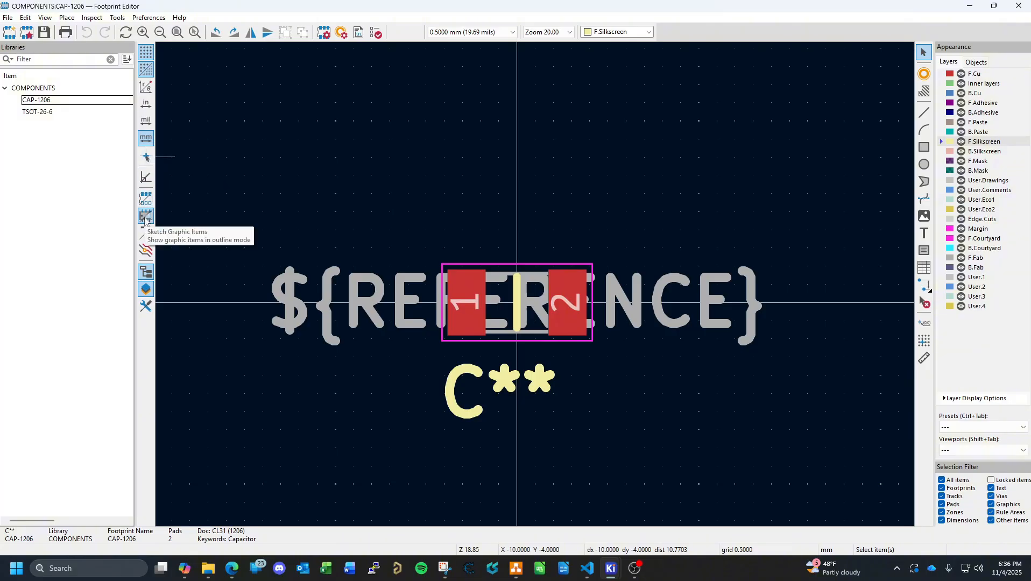
pyautogui.click(145, 306)
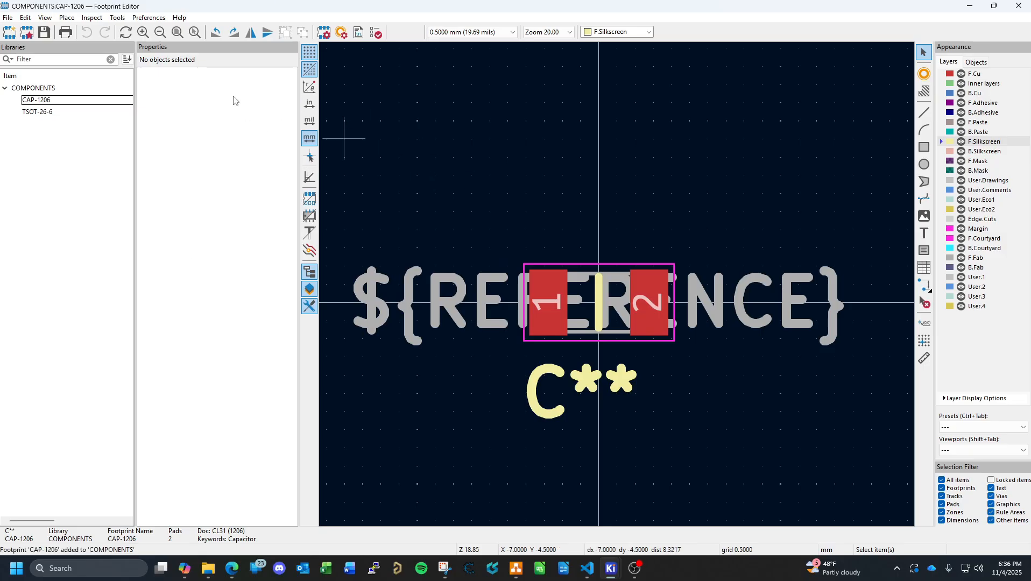
pyautogui.click(309, 306)
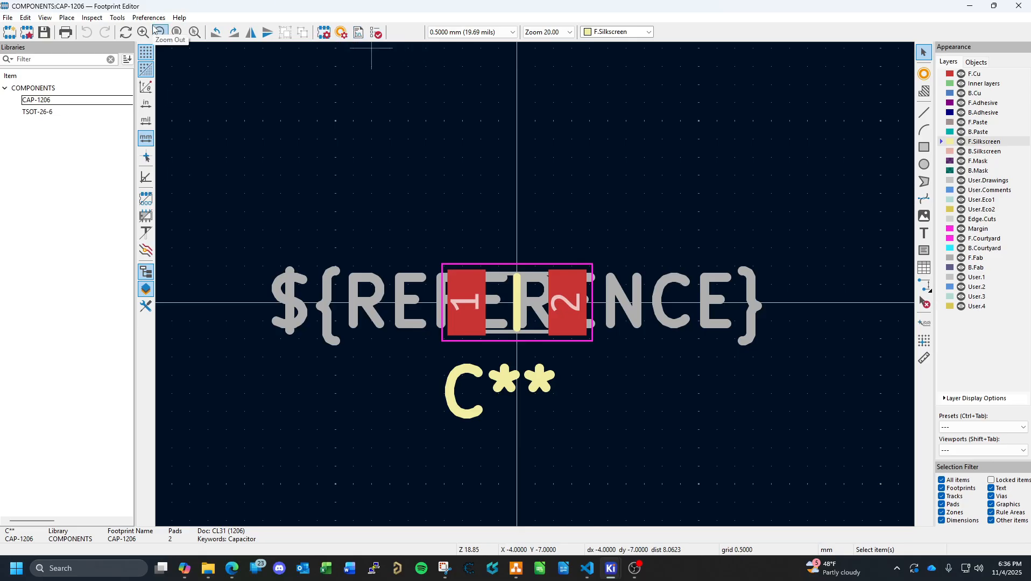
pyautogui.press('super+shift+s')
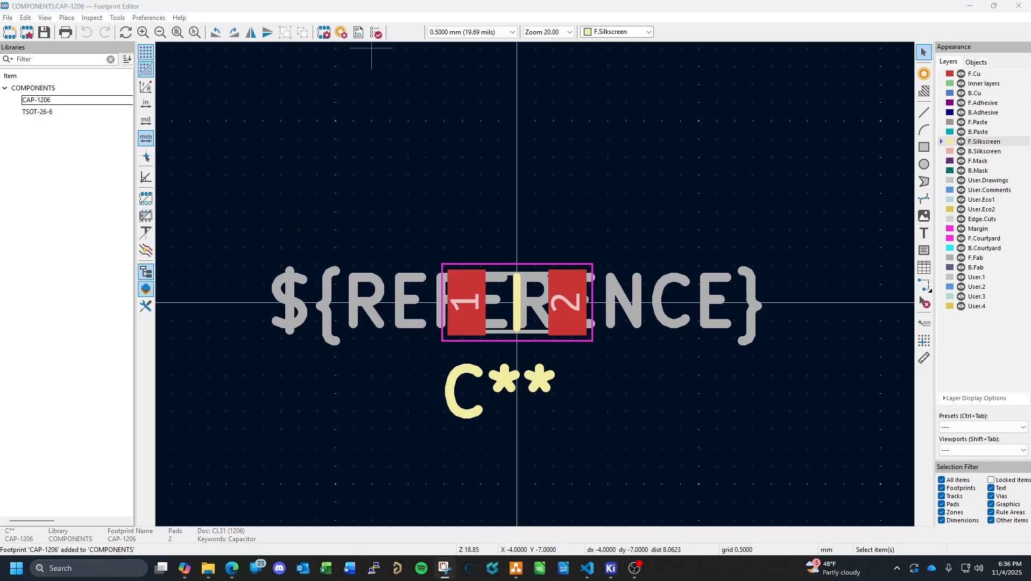
# Check the CAP-1206 footprint in the 3D viewer, then close the viewer.
pyautogui.click(118, 17)
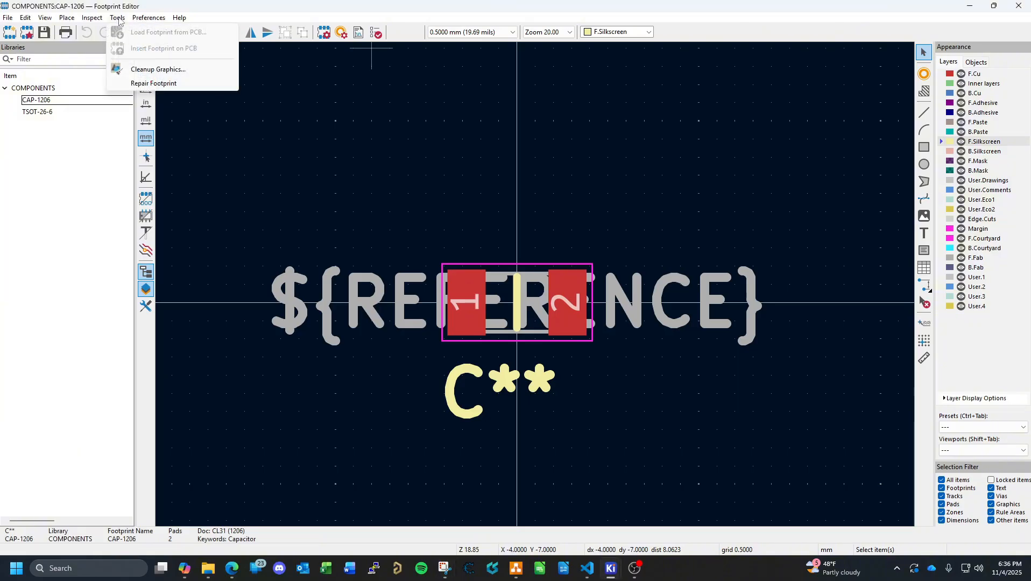
pyautogui.moveTo(100, 21)
pyautogui.moveTo(68, 21)
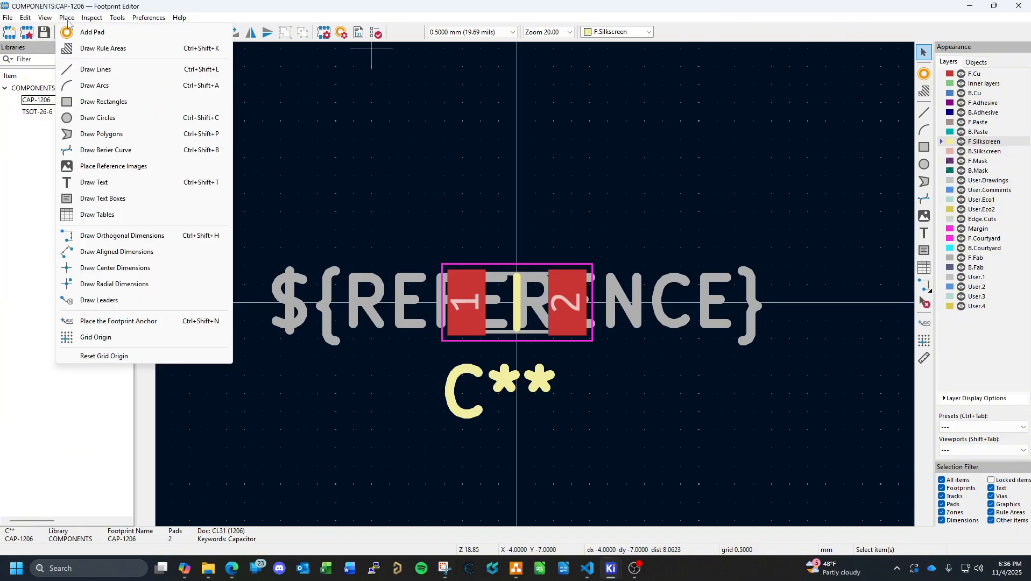
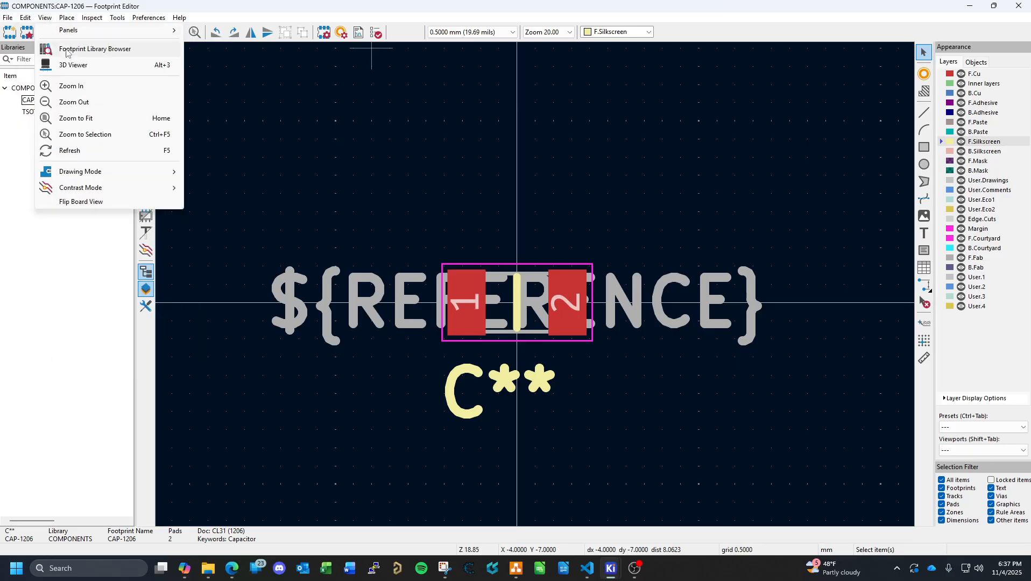
pyautogui.click(87, 65)
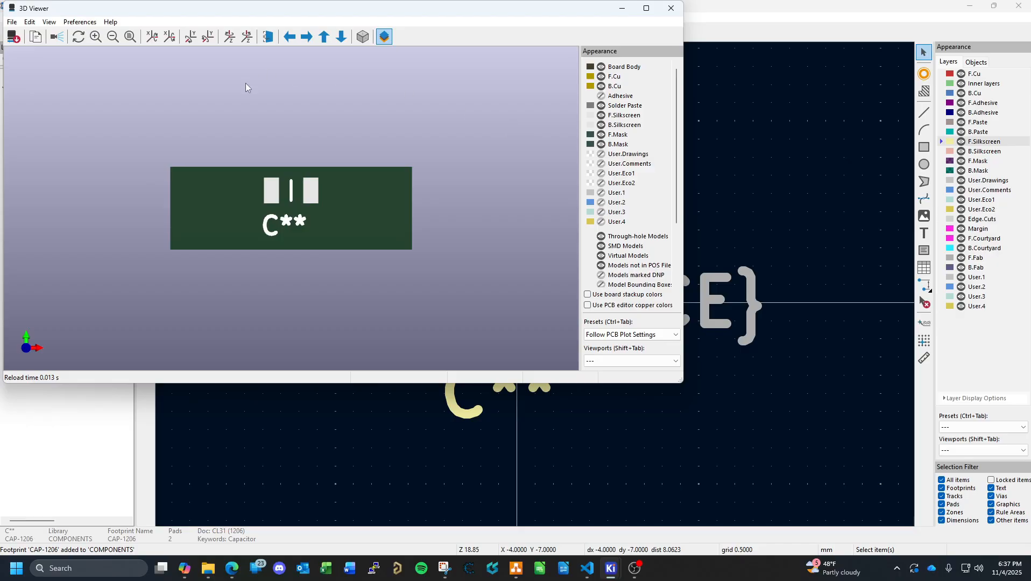
pyautogui.click(12, 38)
pyautogui.click(673, 8)
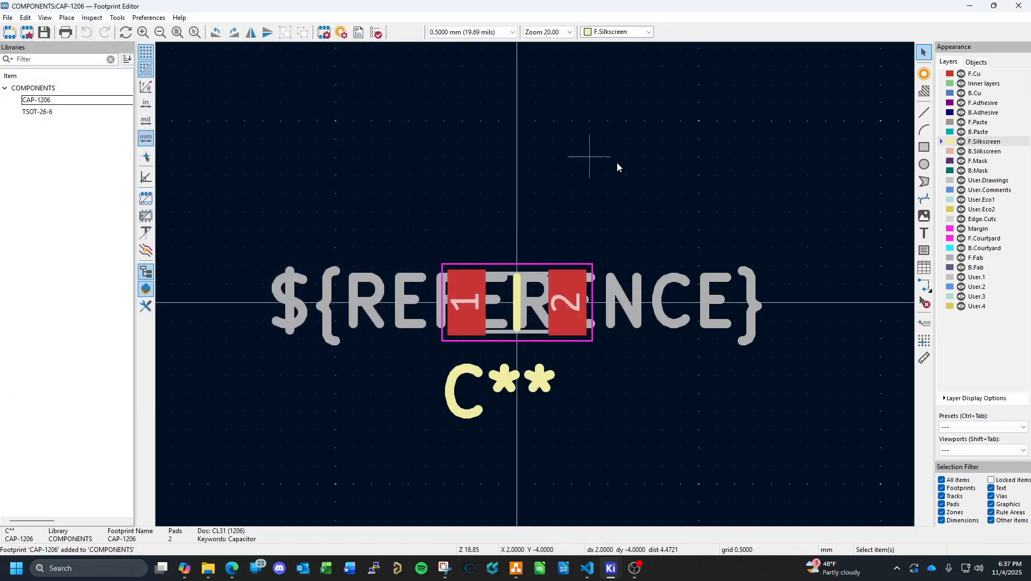
pyautogui.rightClick(551, 183)
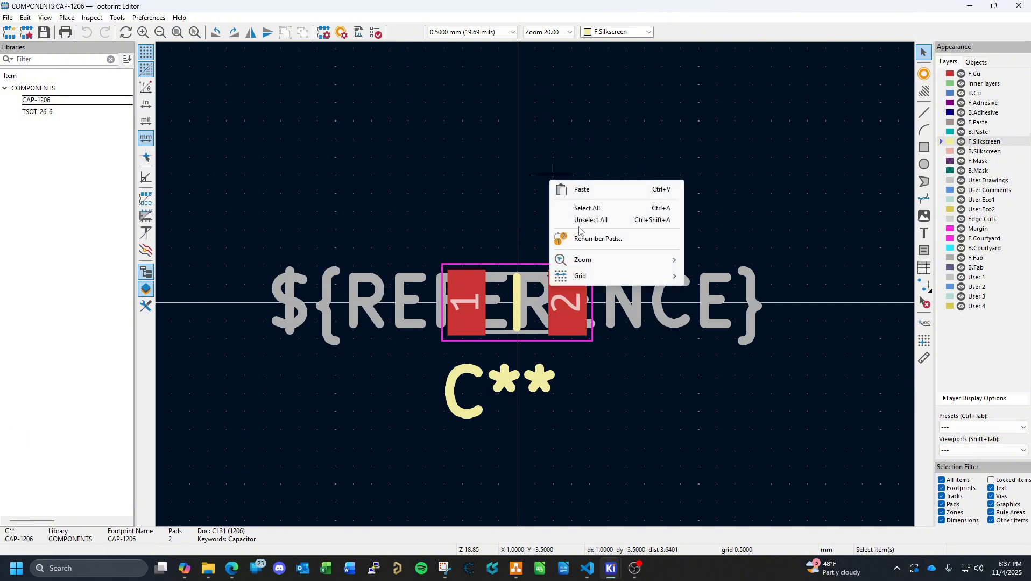
pyautogui.click(457, 194)
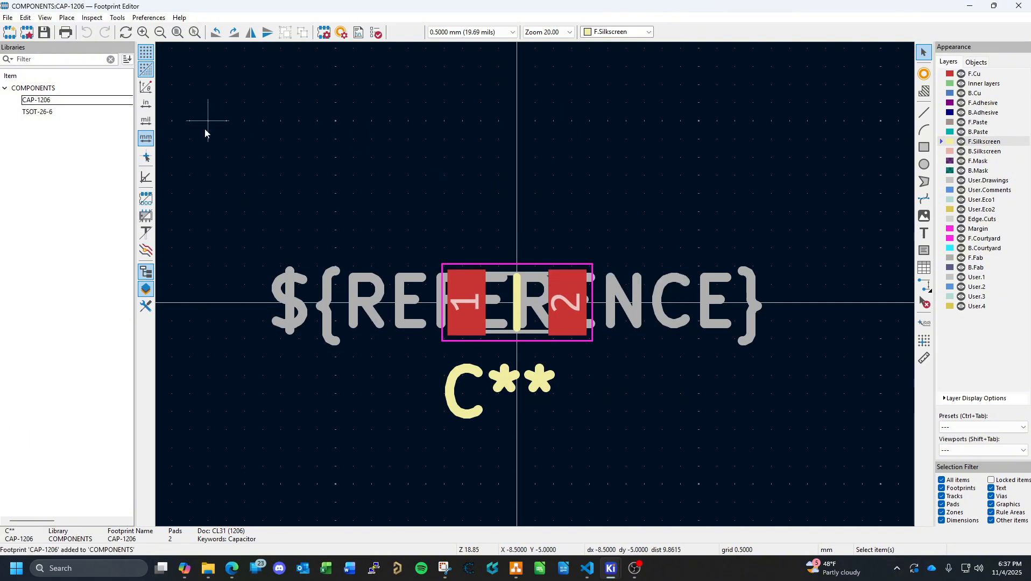
pyautogui.doubleClick(47, 101)
pyautogui.rightClick(48, 101)
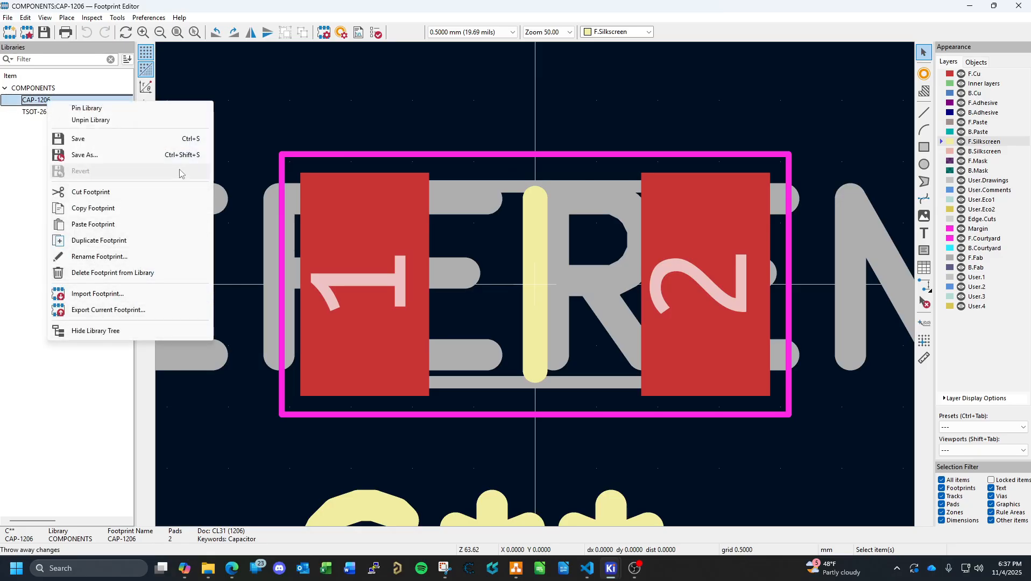
pyautogui.click(288, 113)
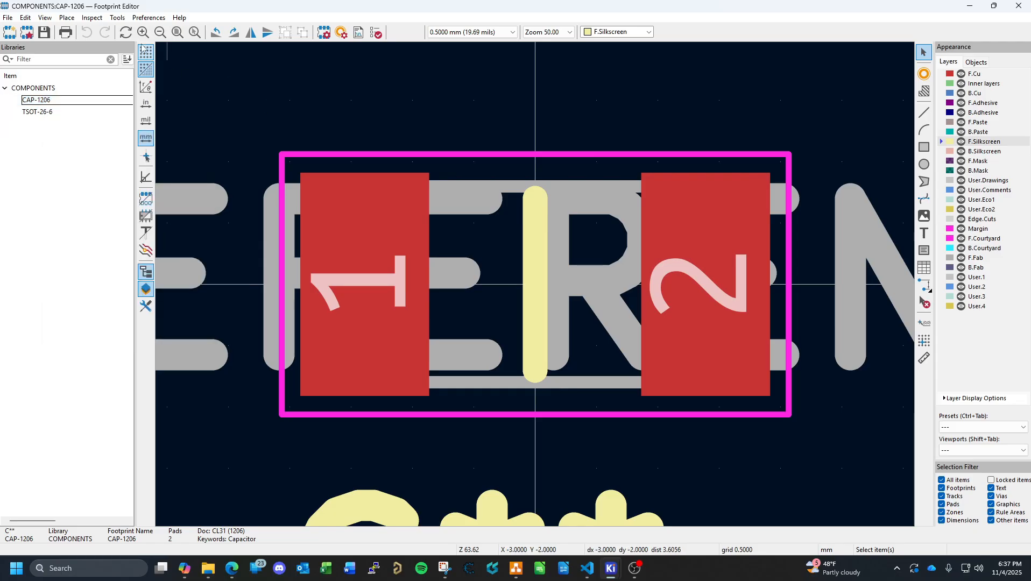
pyautogui.click(67, 18)
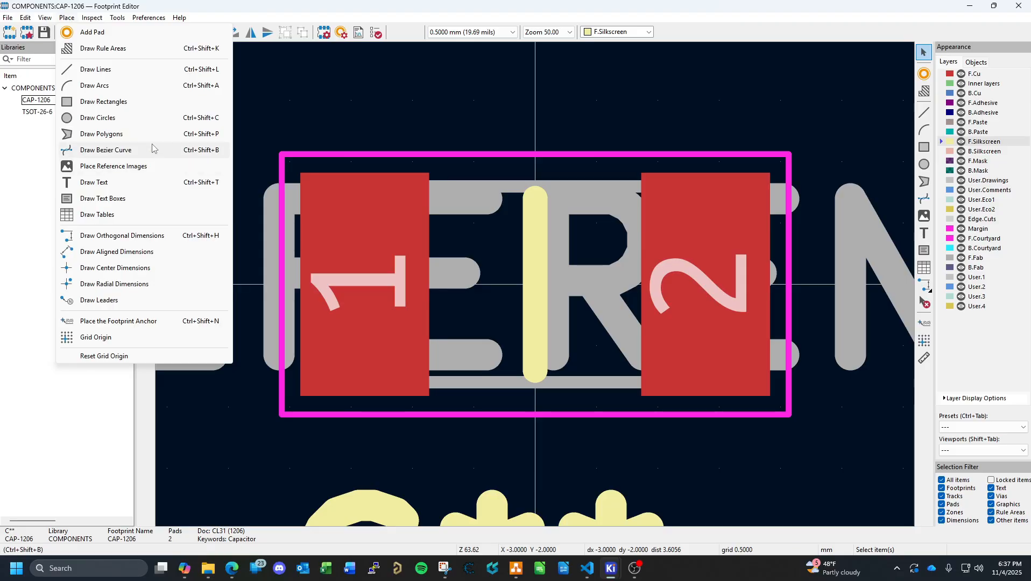
pyautogui.moveTo(150, 19)
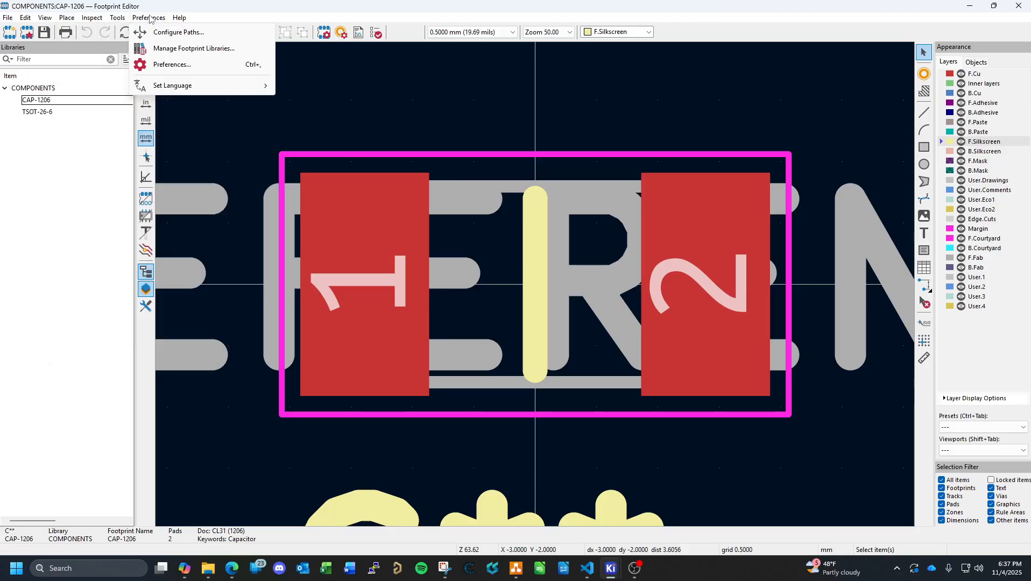
# Remove the existing 3D model entry from the CAP-1206 footprint's properties.
pyautogui.moveTo(84, 21)
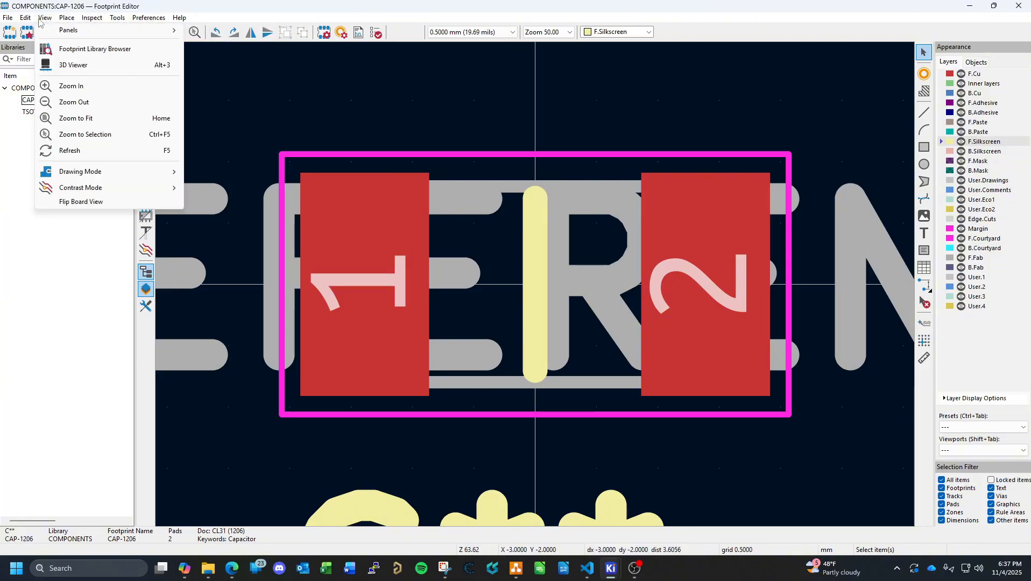
pyautogui.moveTo(29, 23)
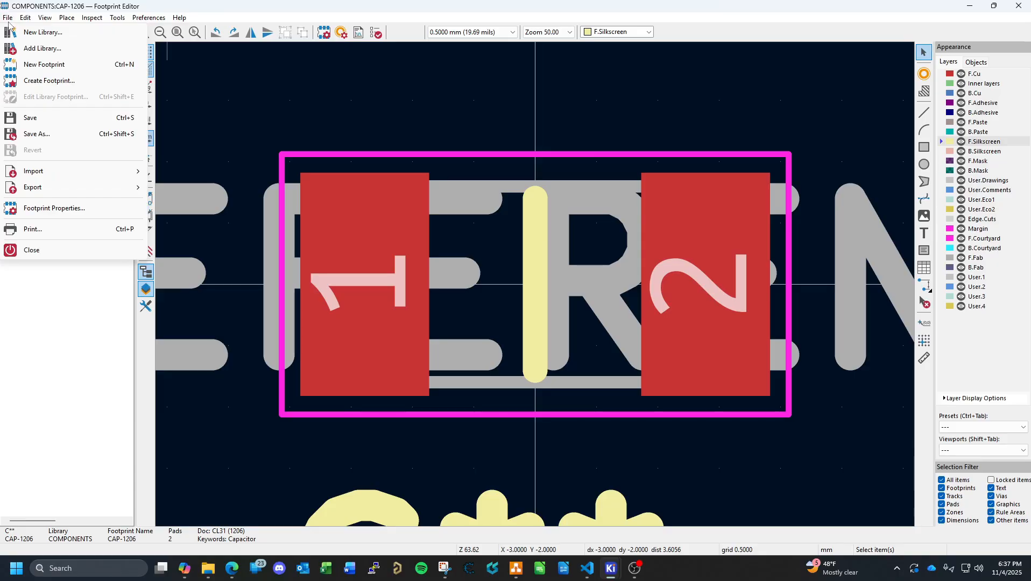
pyautogui.click(73, 212)
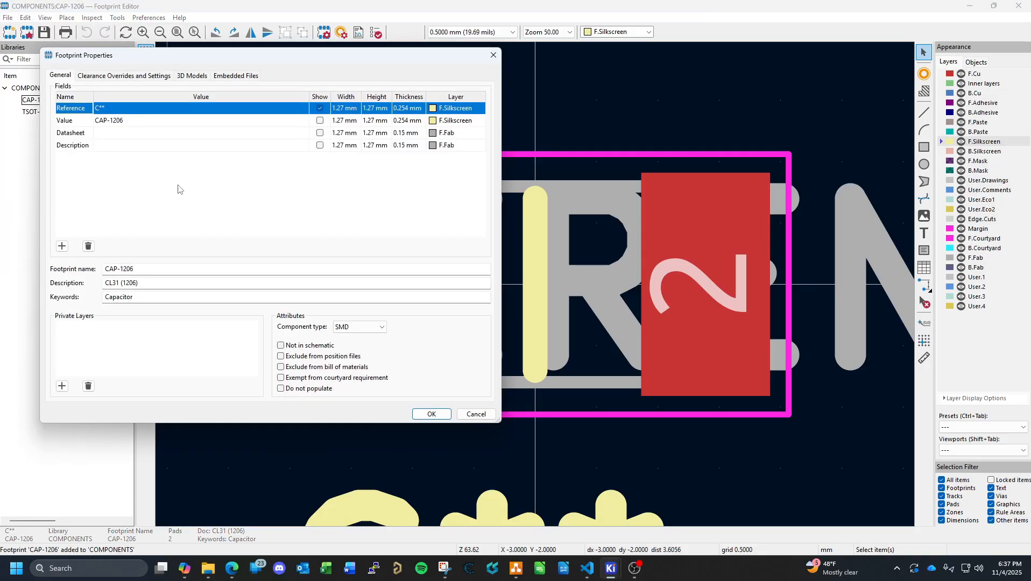
pyautogui.click(192, 75)
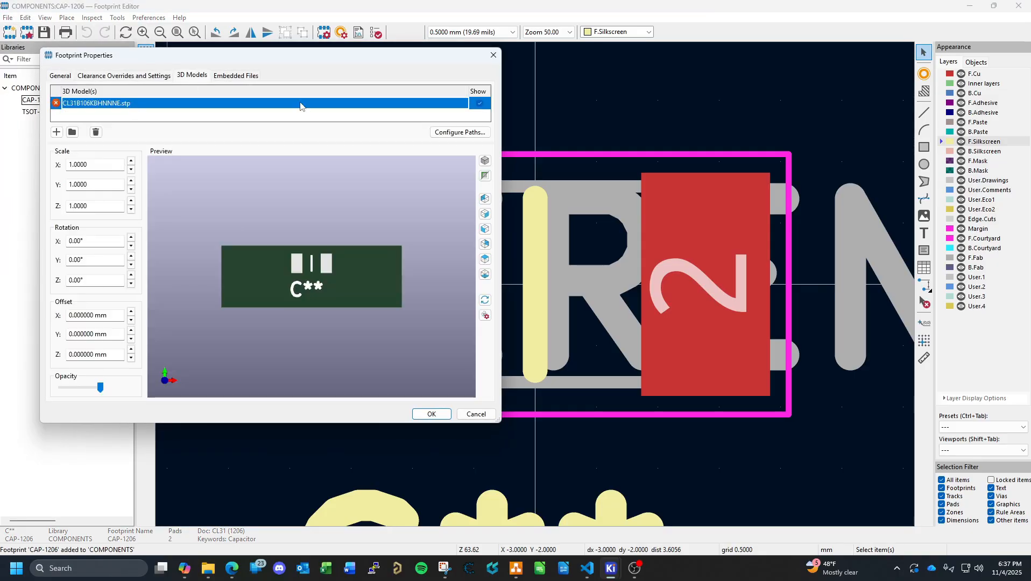
pyautogui.moveTo(232, 60); pyautogui.dragTo(403, 57)
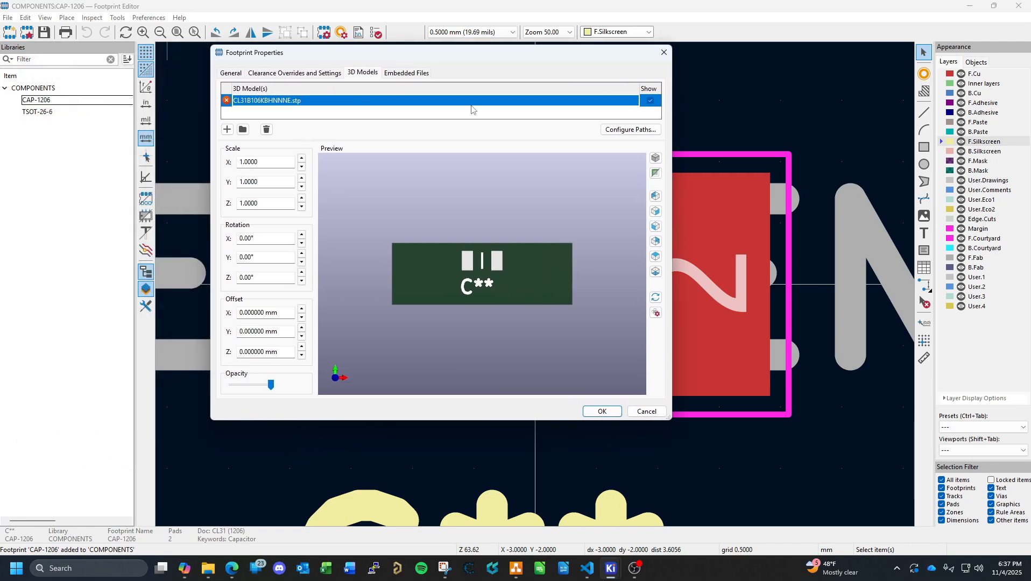
pyautogui.click(265, 129)
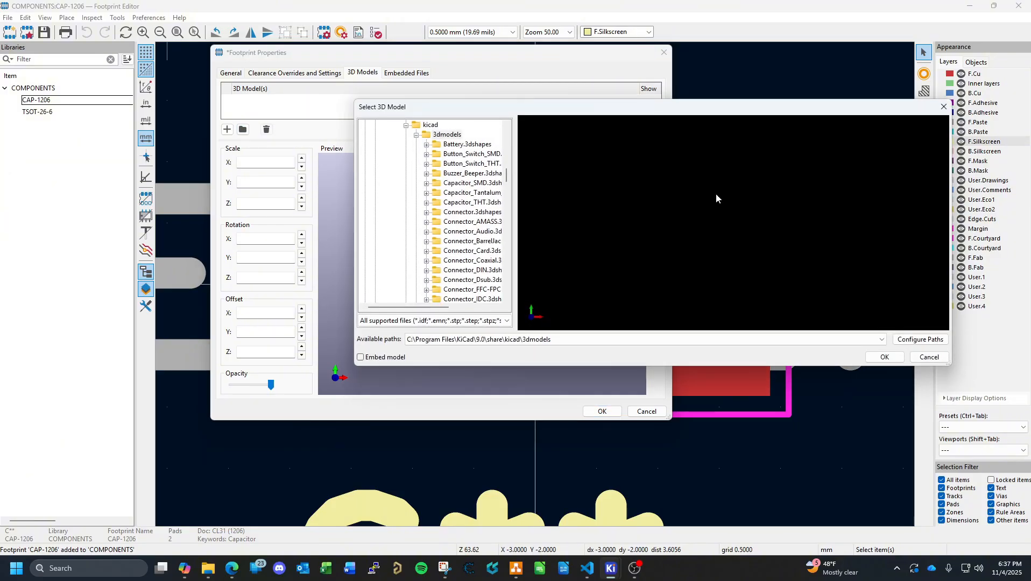
pyautogui.click(929, 356)
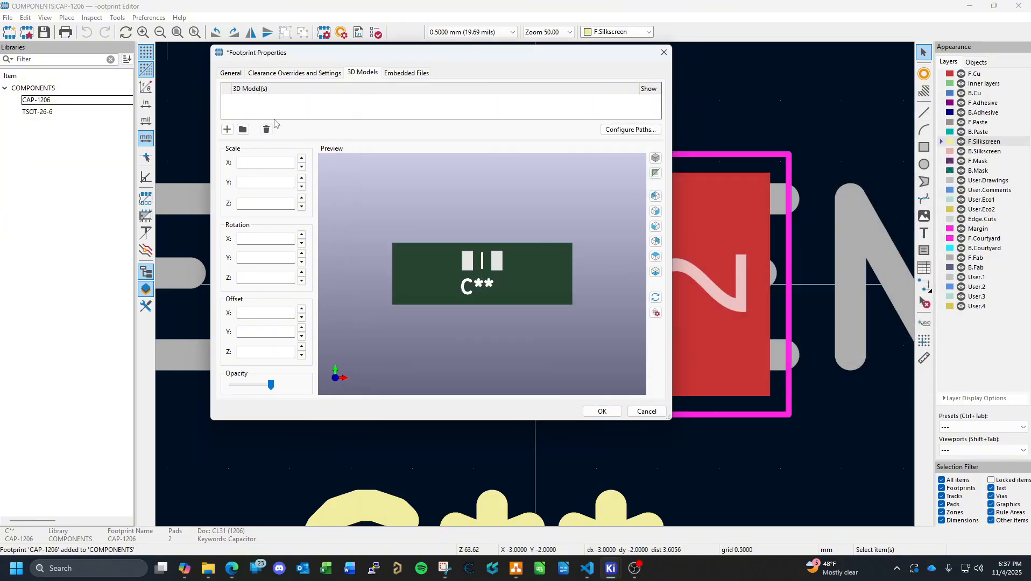
# Add CL31B106KBHNNNE.stp from the downloaded LIB_CL31B106KBHNNNE library's 3D folder as the CAP-1206 footprint's 3D model and save the footprint.
pyautogui.click(227, 129)
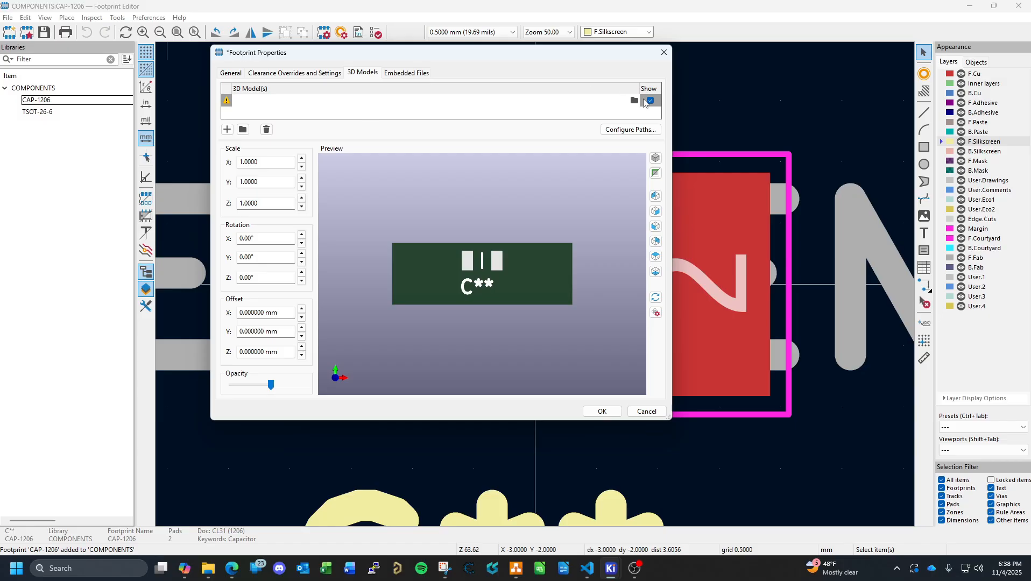
pyautogui.click(635, 101)
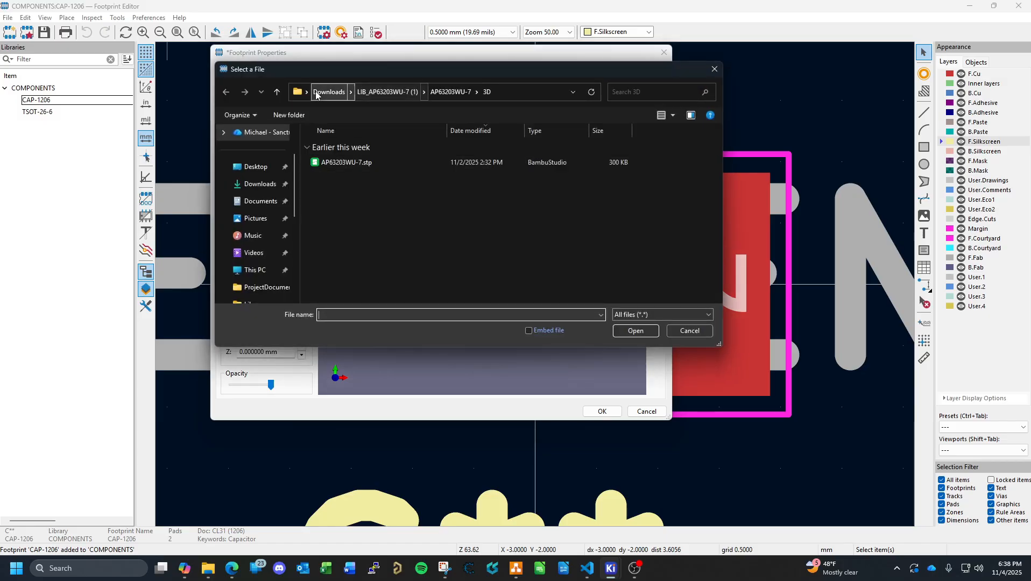
pyautogui.click(316, 93)
pyautogui.doubleClick(356, 176)
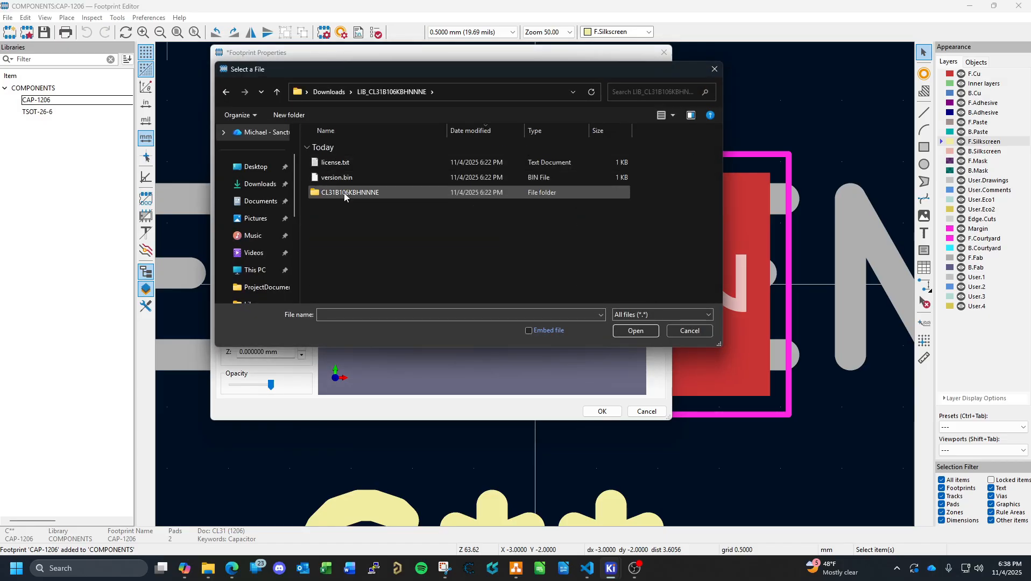
pyautogui.doubleClick(344, 192)
pyautogui.doubleClick(334, 204)
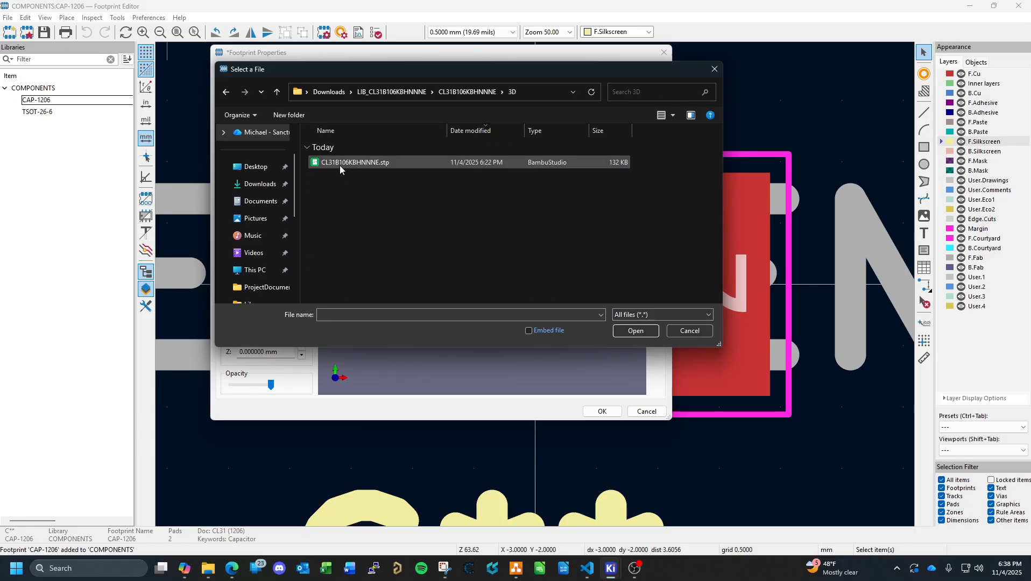
pyautogui.click(340, 163)
pyautogui.click(633, 331)
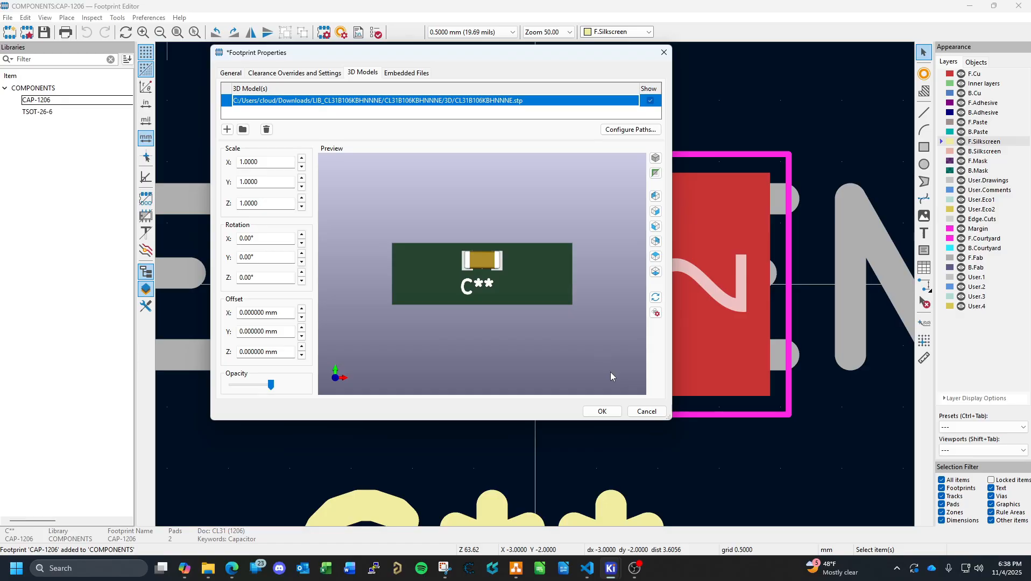
pyautogui.click(602, 411)
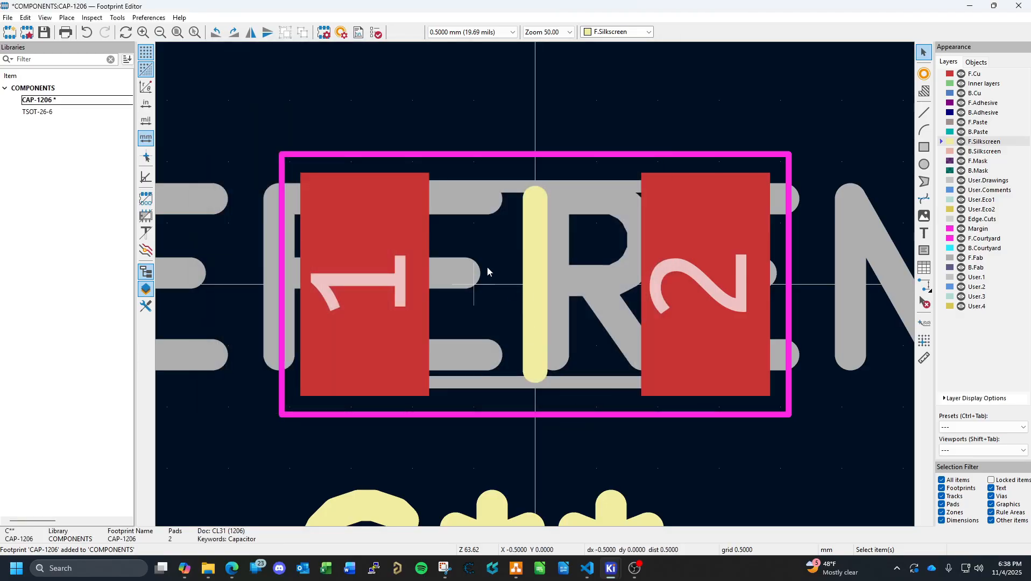
pyautogui.click(44, 33)
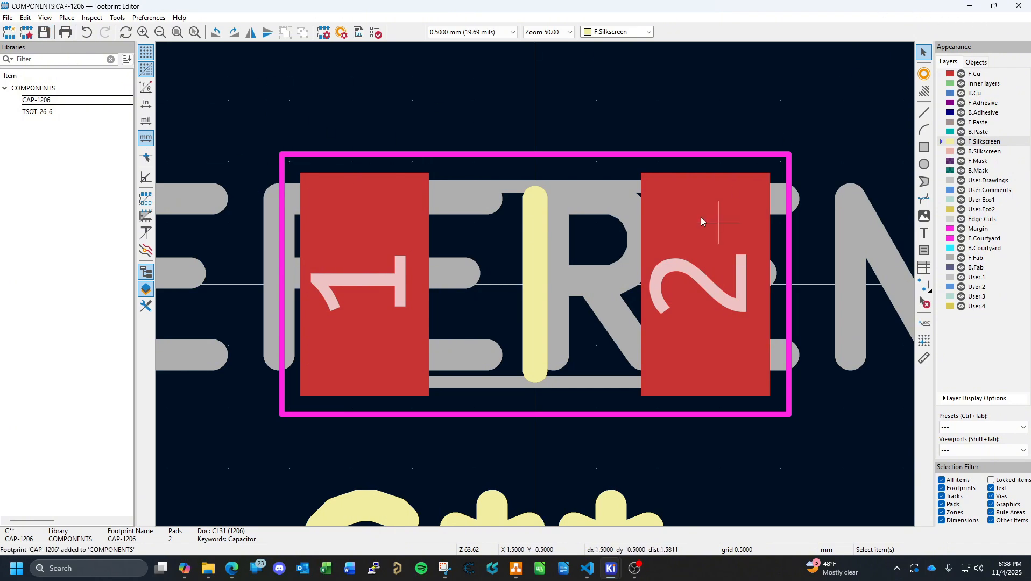
pyautogui.moveTo(618, 569)
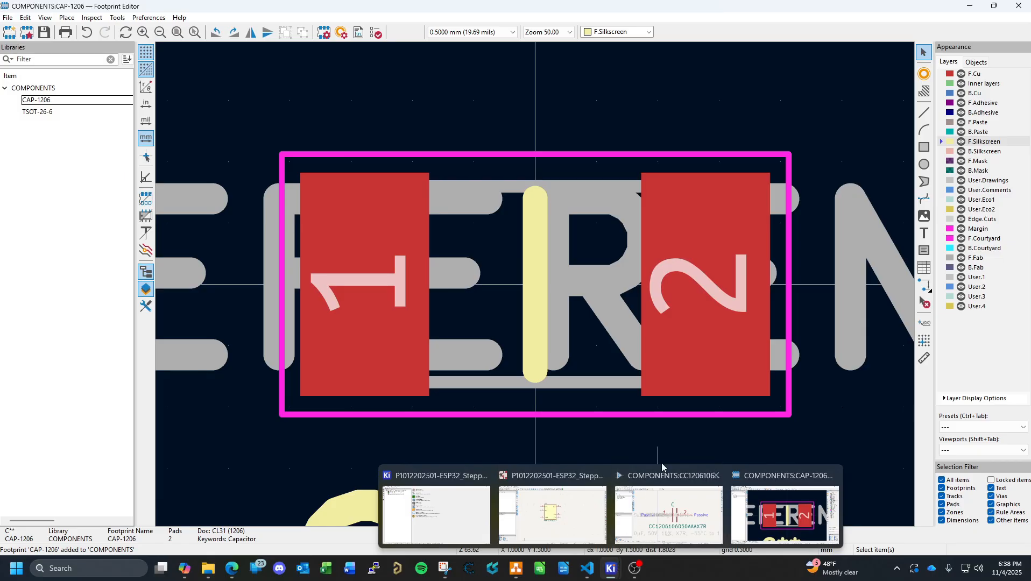
pyautogui.click(667, 481)
pyautogui.click(65, 103)
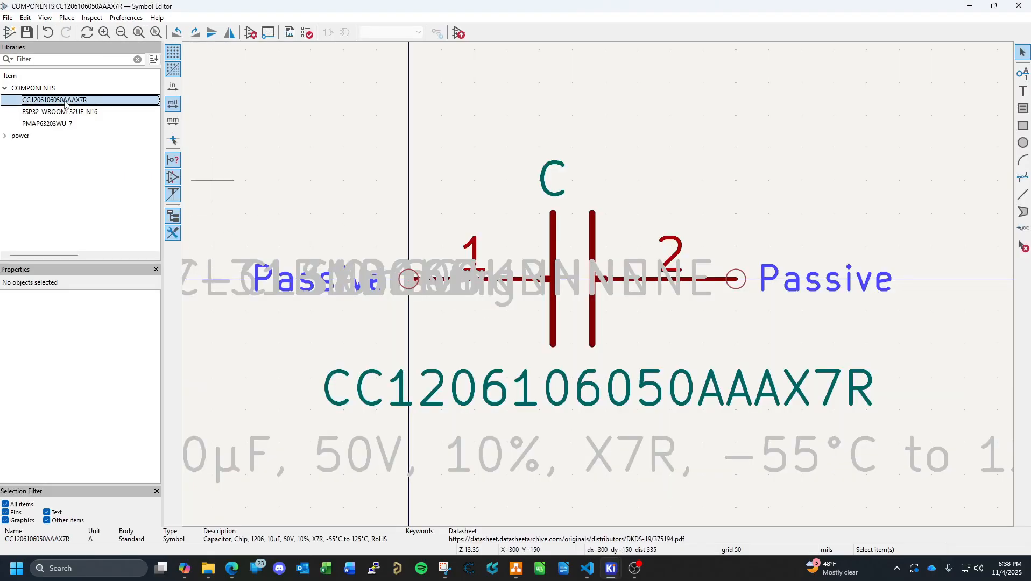
pyautogui.click(7, 19)
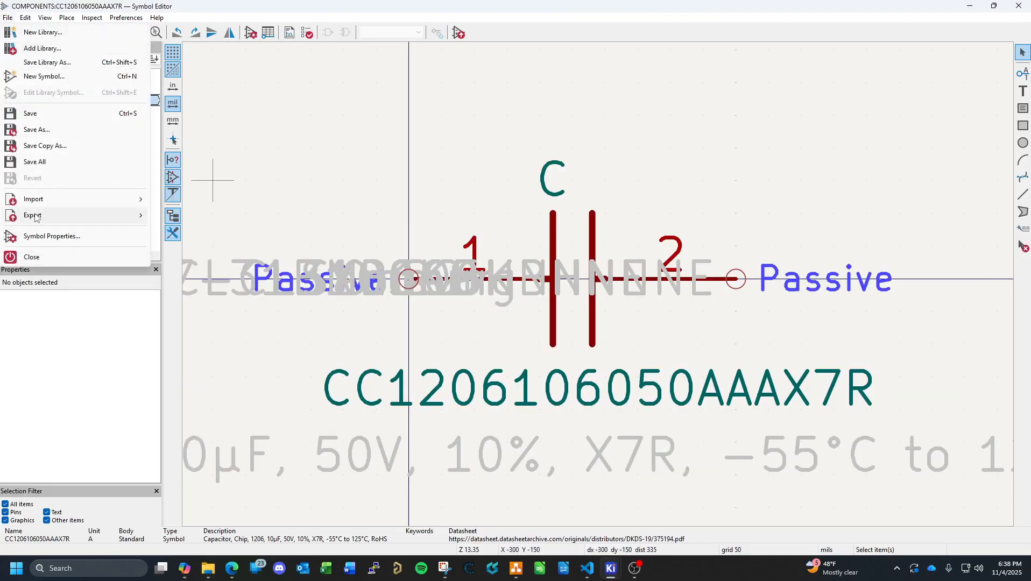
pyautogui.click(41, 241)
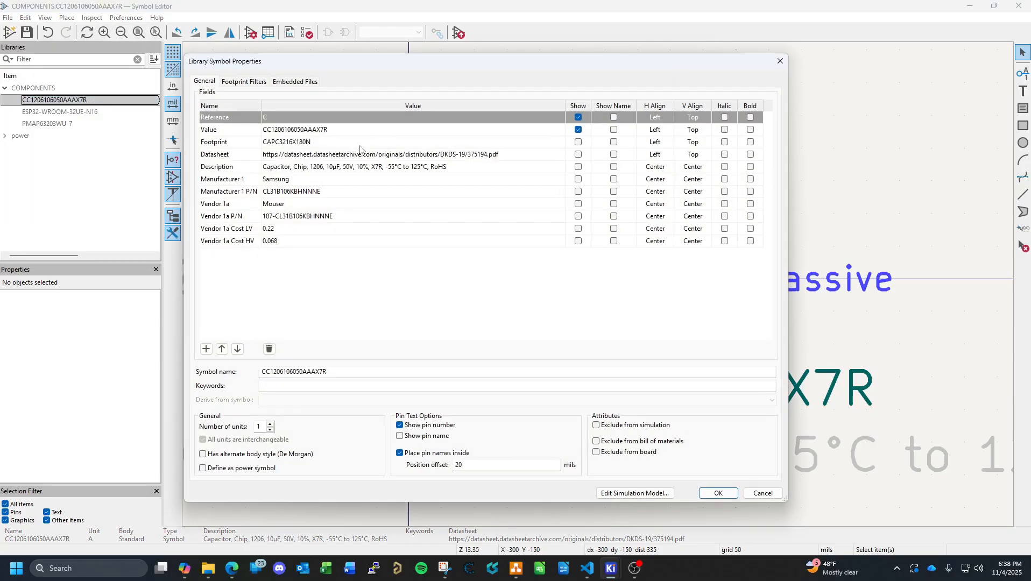
pyautogui.click(527, 141)
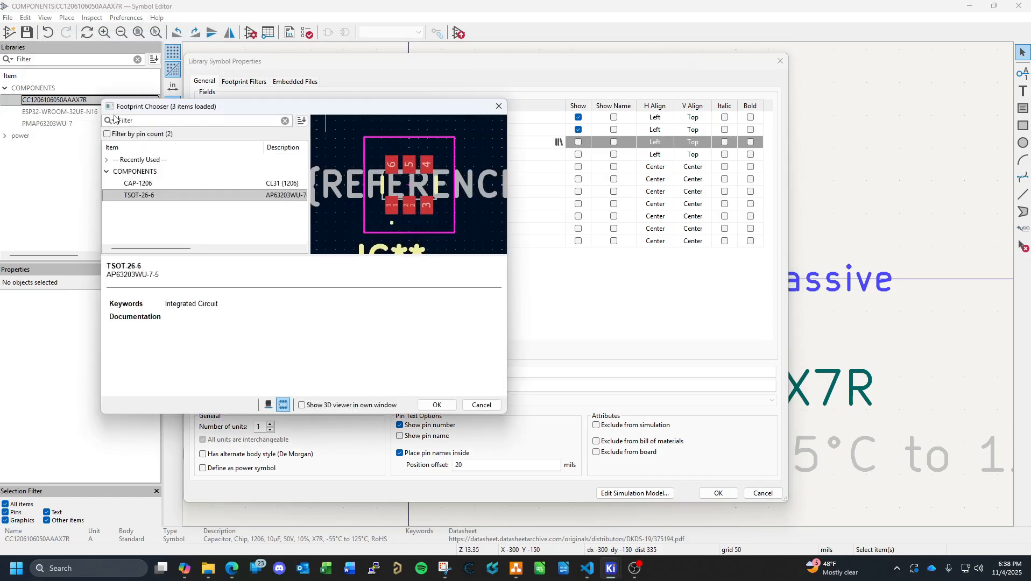
pyautogui.click(139, 184)
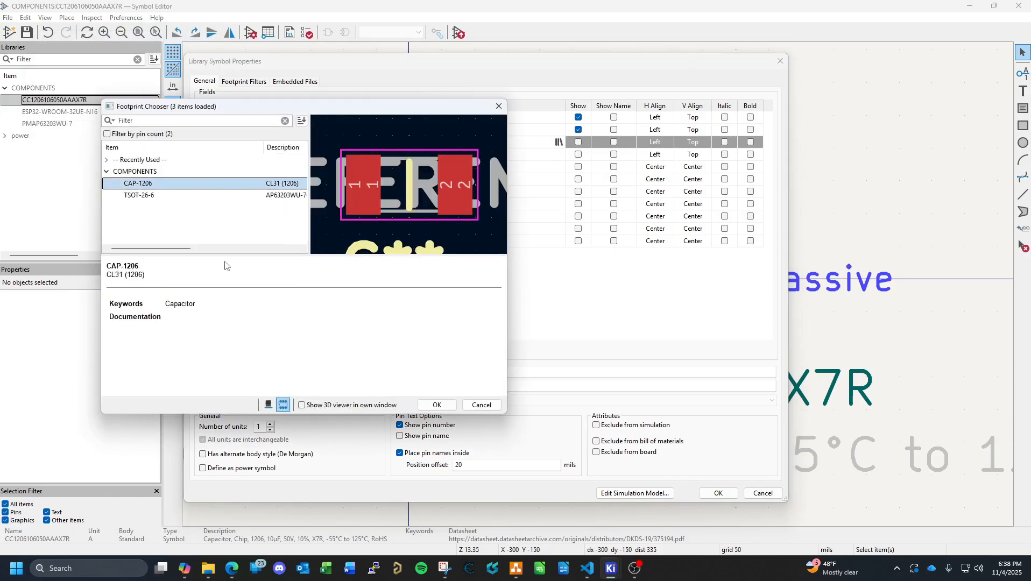
pyautogui.doubleClick(138, 184)
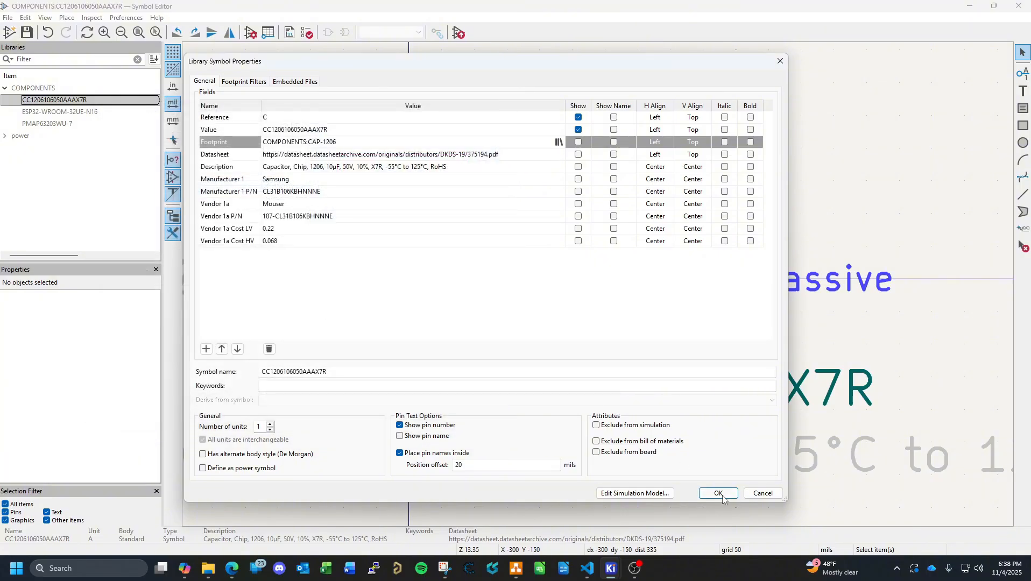
pyautogui.click(719, 493)
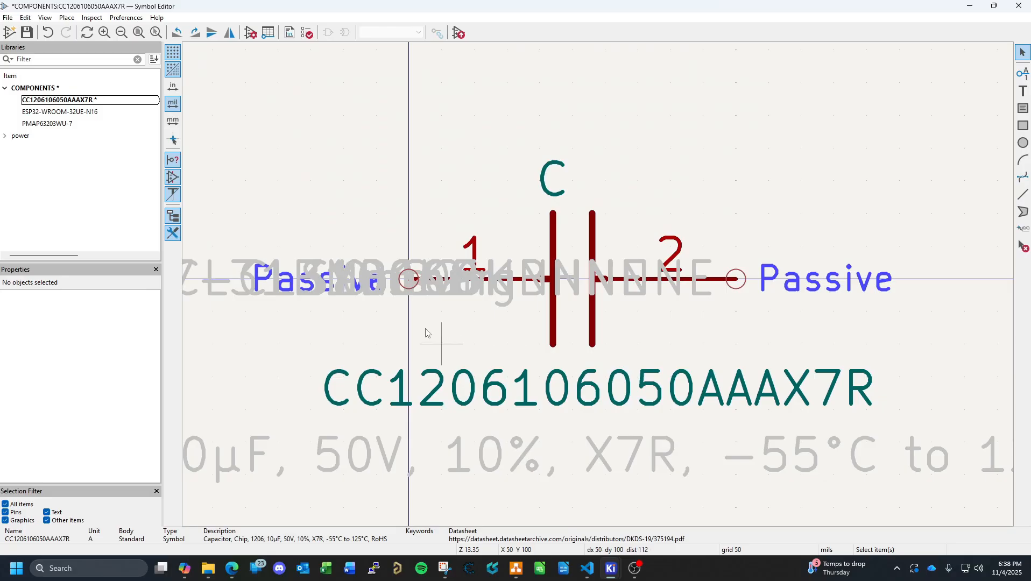
# Move the vendor part number field 187-CL31B106KBHNNNE off the symbol to below the description text.
pyautogui.keyDown('ctrl'); pyautogui.scroll(2, 425, 328); pyautogui.keyUp('ctrl')
pyautogui.keyDown('ctrl'); pyautogui.scroll(-3, 425, 328); pyautogui.keyUp('ctrl')
pyautogui.keyDown('ctrl'); pyautogui.scroll(2, 454, 330); pyautogui.keyUp('ctrl')
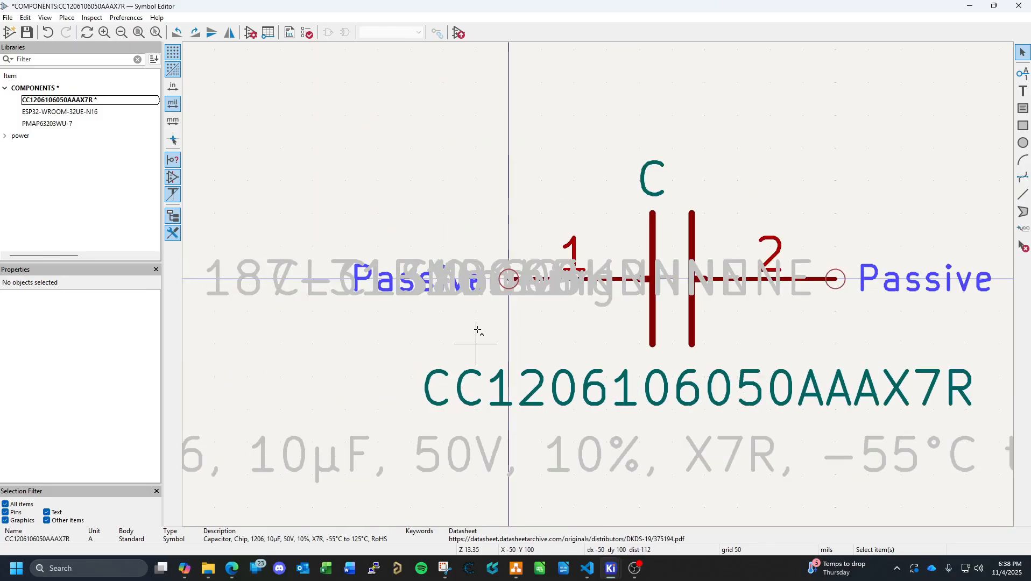
pyautogui.scroll(3, 477, 330)
pyautogui.scroll(-6, 596, 286)
pyautogui.scroll(2, 574, 334)
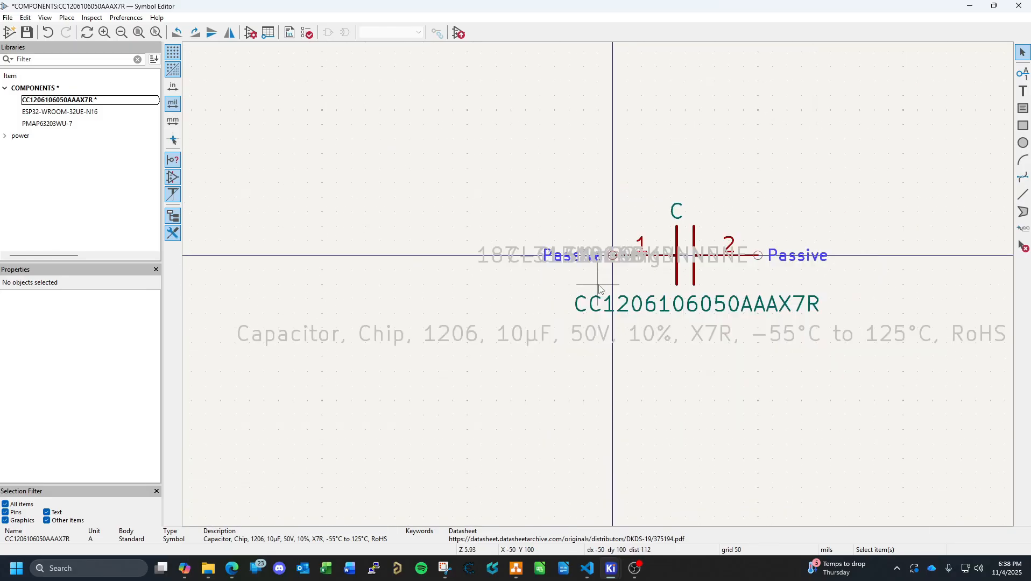
pyautogui.click(527, 265)
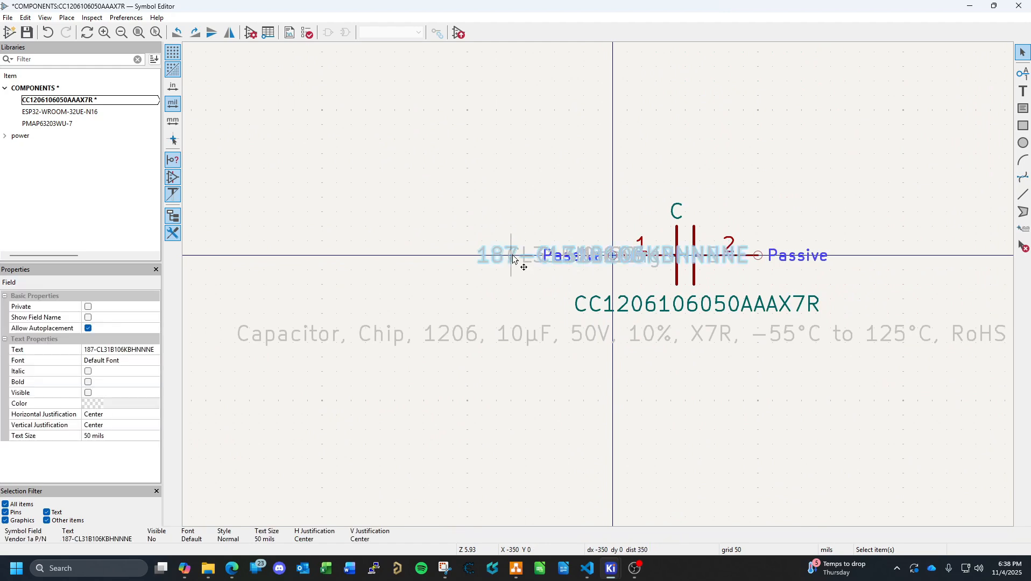
pyautogui.press('m')
pyautogui.click(527, 379)
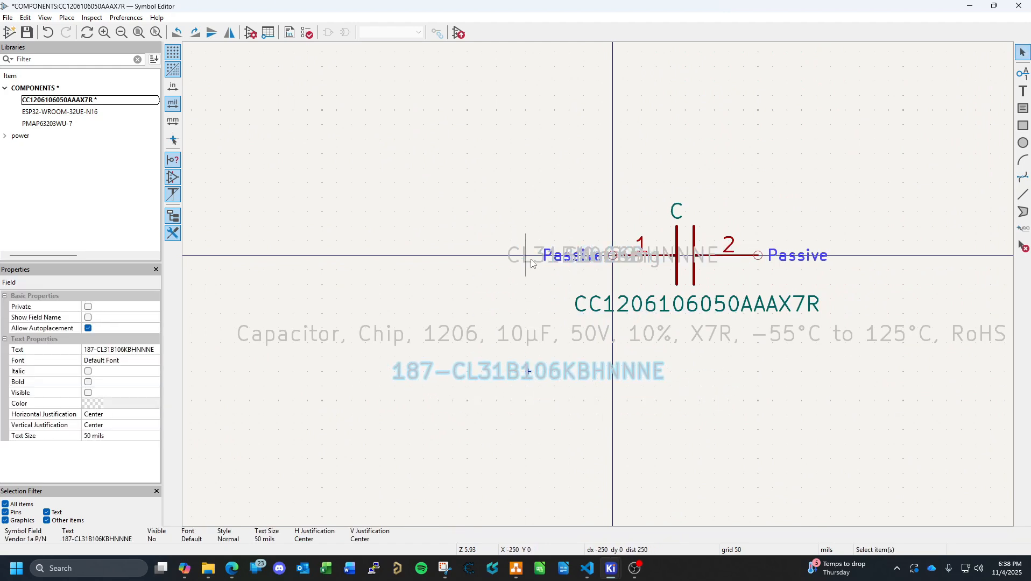
# Move the manufacturer part number field CL31B106KBHNNNE to just below the vendor part number.
pyautogui.click(524, 257)
pyautogui.doubleClick(523, 257)
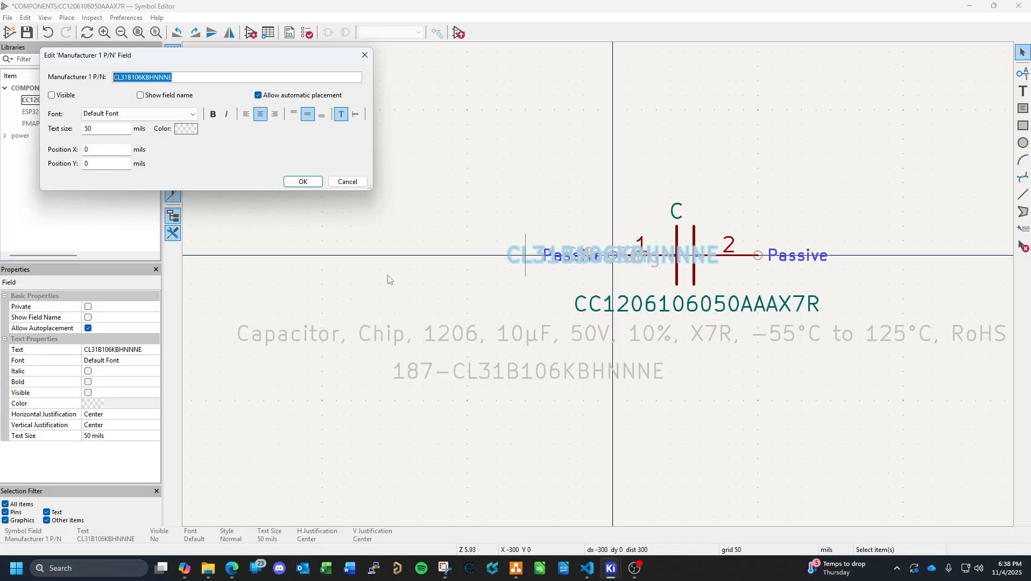
pyautogui.press('Escape')
pyautogui.press('m')
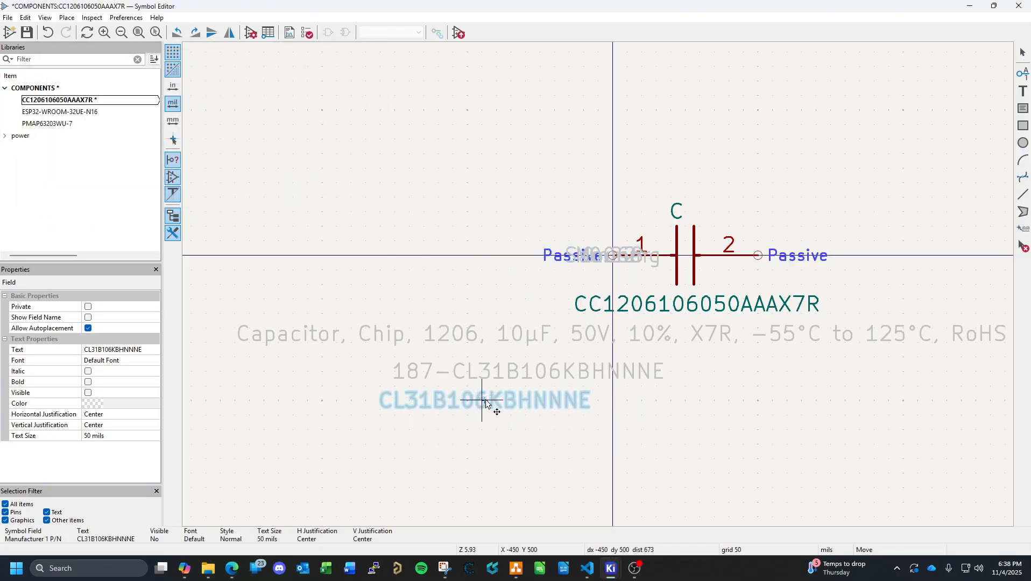
pyautogui.click(486, 403)
# Move the Samsung manufacturer field off pin 1 to below the manufacturer part number.
pyautogui.click(588, 253)
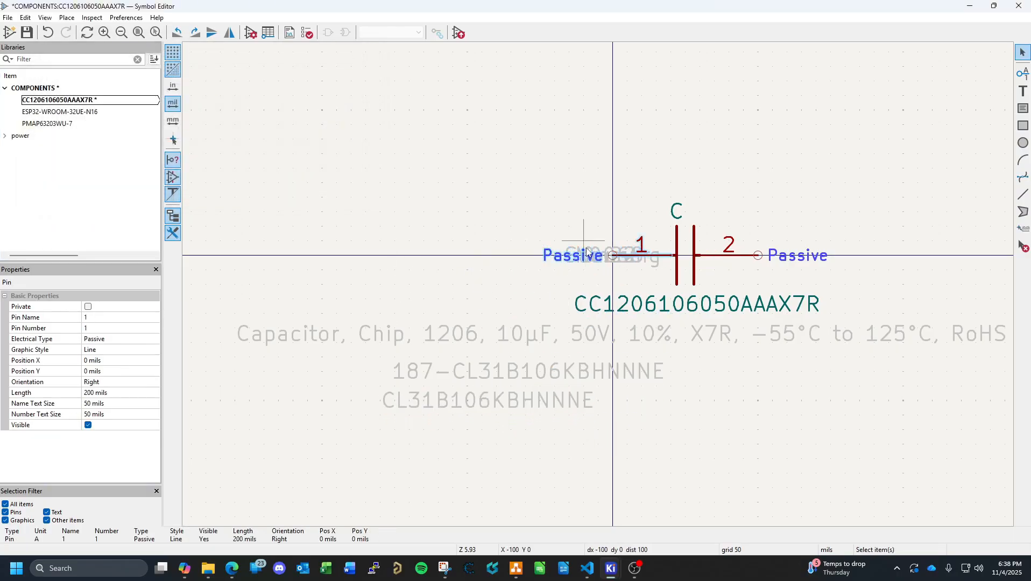
pyautogui.scroll(5, 588, 253)
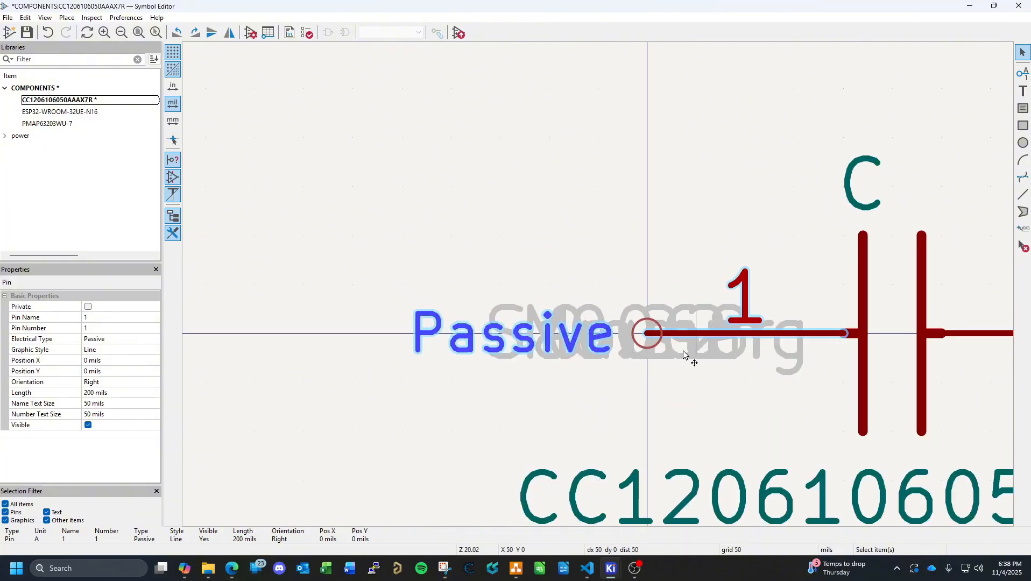
pyautogui.click(789, 370)
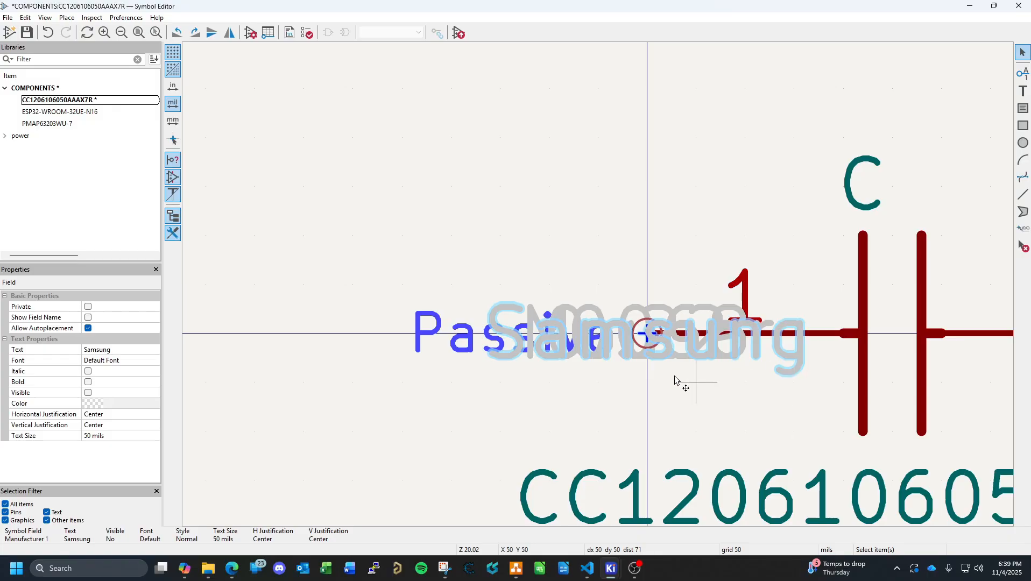
pyautogui.keyDown('ctrl'); pyautogui.scroll(-3, 708, 377); pyautogui.keyUp('ctrl')
pyautogui.keyDown('ctrl'); pyautogui.scroll(3, 708, 377); pyautogui.keyUp('ctrl')
pyautogui.scroll(-6, 597, 285)
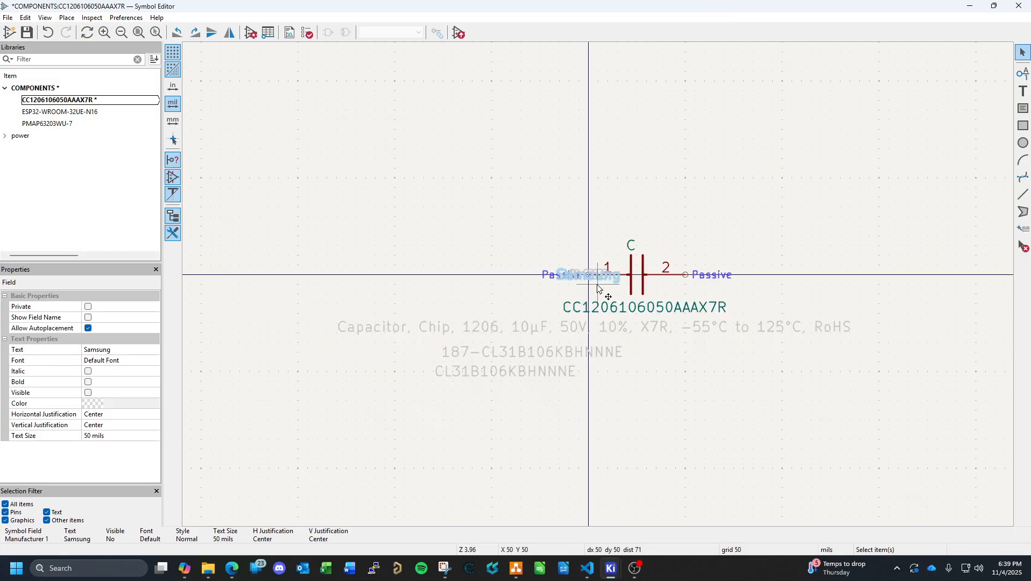
pyautogui.scroll(2, 597, 285)
pyautogui.moveTo(628, 280); pyautogui.dragTo(383, 466)
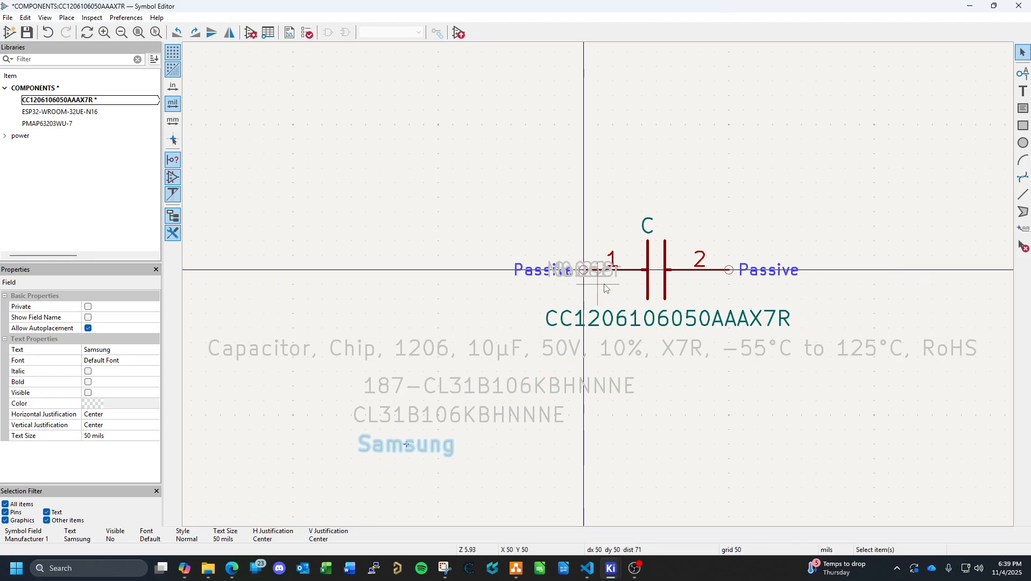
# Move pin 1 straight up to Y -300 mils, clear of the remaining stacked fields.
pyautogui.click(603, 278)
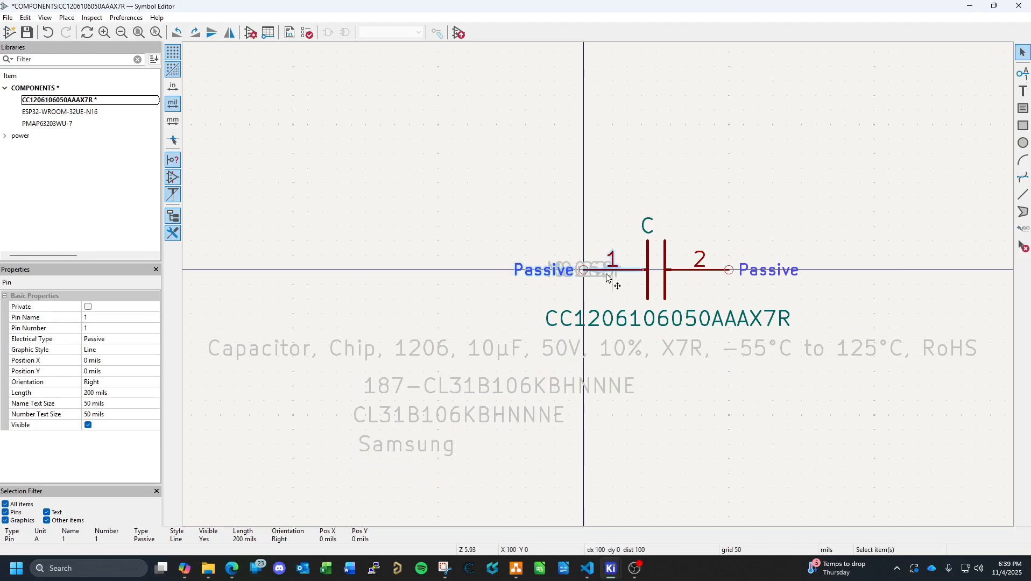
pyautogui.moveTo(605, 277); pyautogui.dragTo(586, 190)
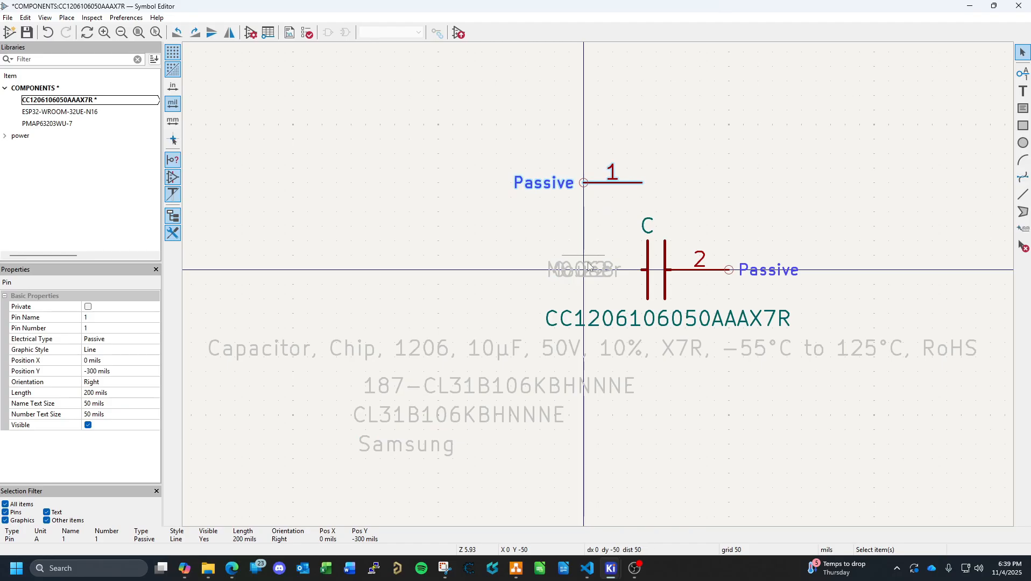
# Move the remaining stacked cost fields 0.22 and 0.068 and the Mouser vendor field off the symbol to below the Samsung text.
pyautogui.moveTo(589, 263); pyautogui.dragTo(472, 476)
pyautogui.click(464, 482)
pyautogui.click(403, 479)
pyautogui.click(404, 474)
pyautogui.click(548, 414)
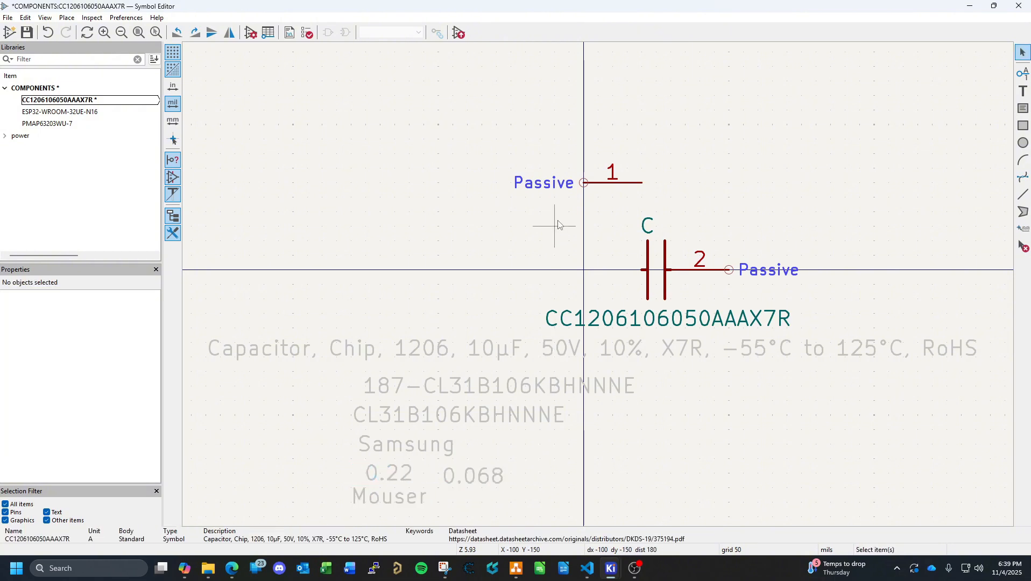
# Move pin 1 straight back down to the origin in line with pin 2, and save the symbol.
pyautogui.click(595, 202)
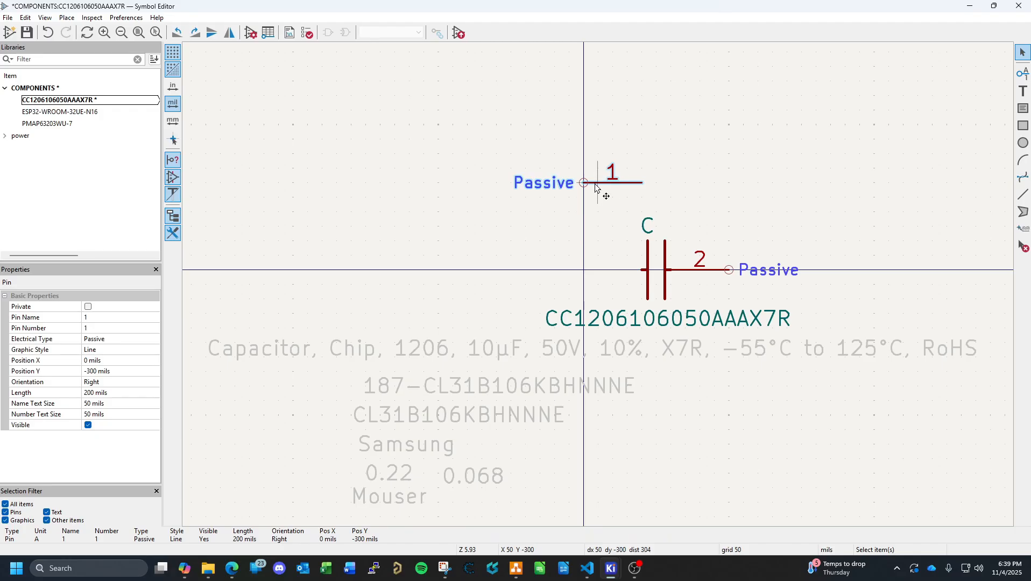
pyautogui.moveTo(595, 183); pyautogui.dragTo(580, 263)
pyautogui.click(575, 164)
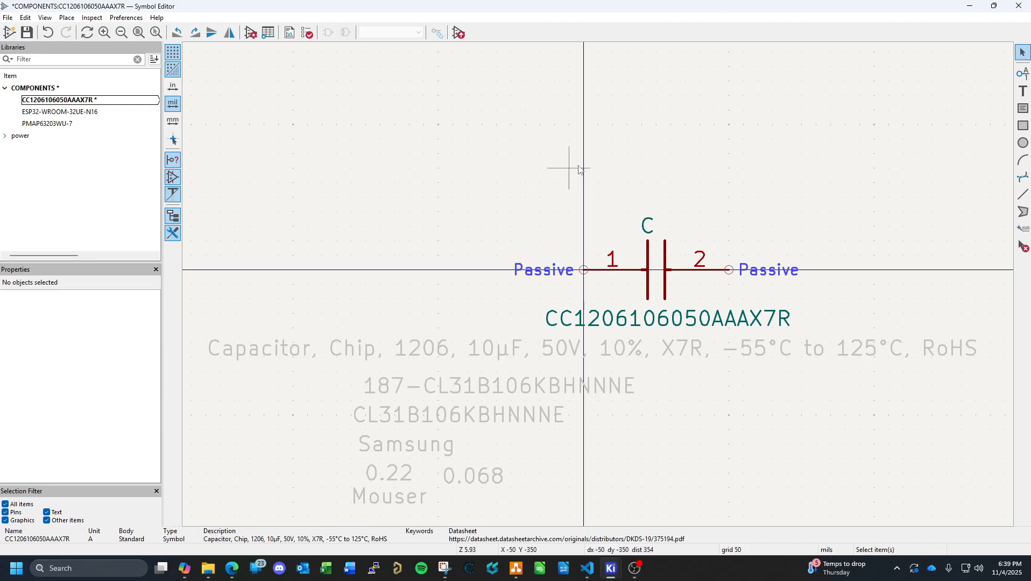
pyautogui.hotkey('ctrl', 's')
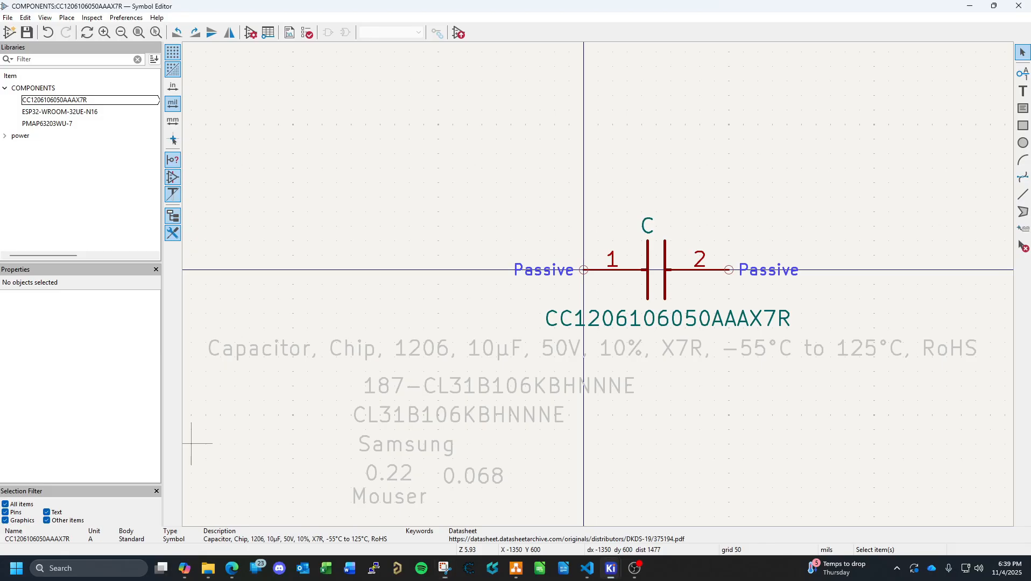
# Switch to the browser's Odoo Inventory page, start a new product record, and return to the KiCad Symbol Editor.
pyautogui.click(231, 568)
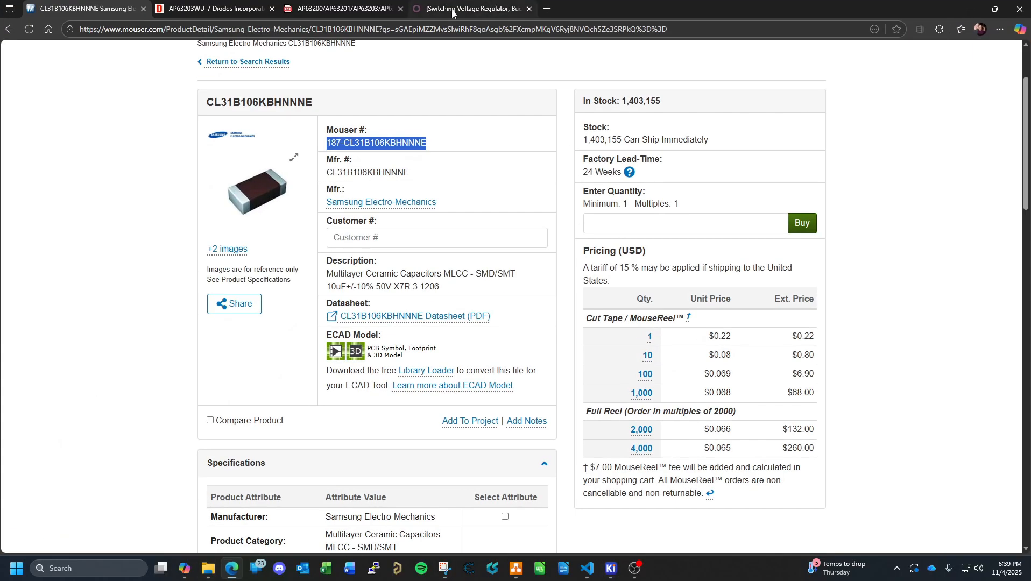
pyautogui.click(462, 10)
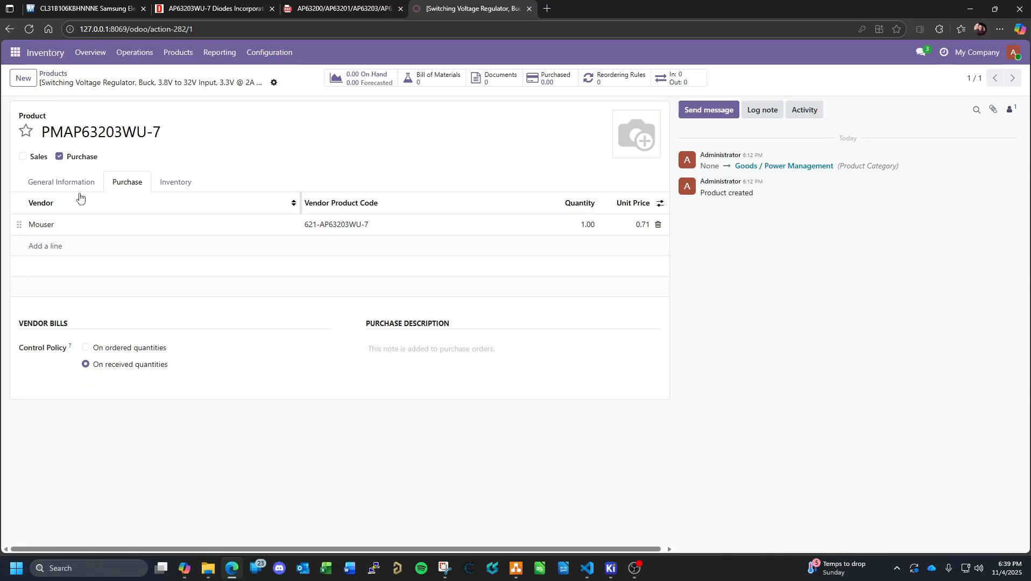
pyautogui.click(23, 78)
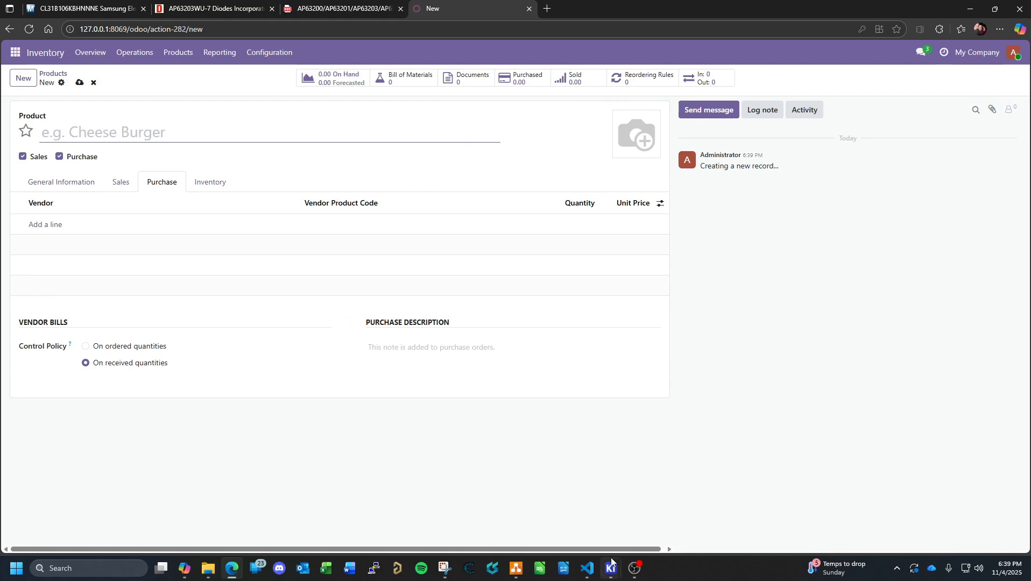
pyautogui.moveTo(609, 576)
pyautogui.click(667, 486)
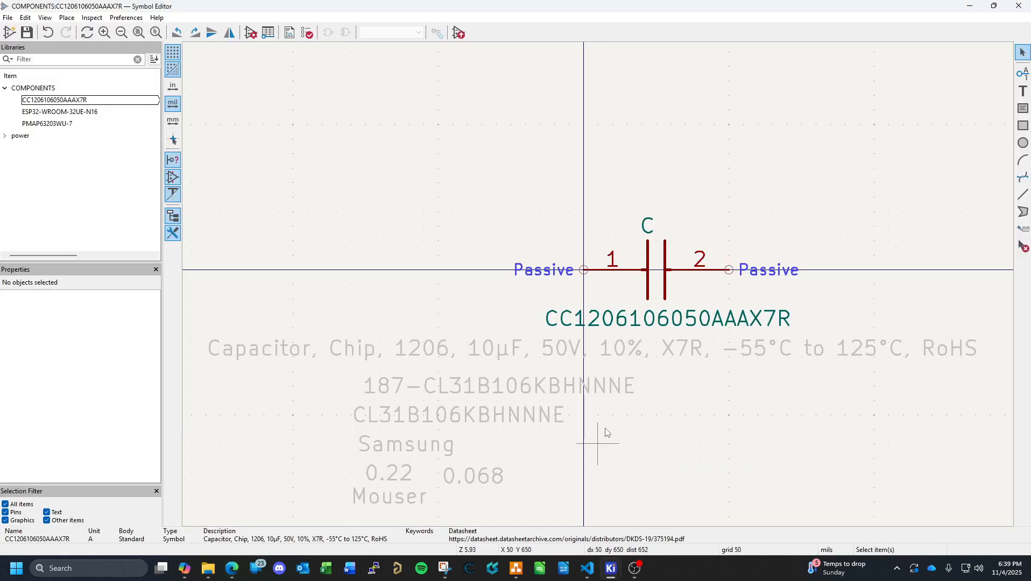
pyautogui.doubleClick(60, 102)
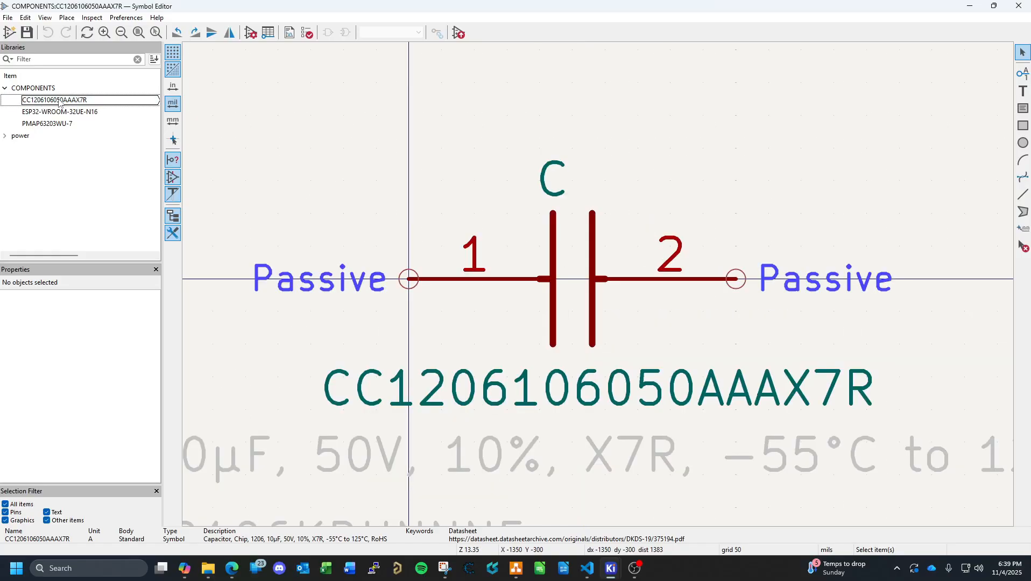
pyautogui.rightClick(60, 102)
pyautogui.click(51, 103)
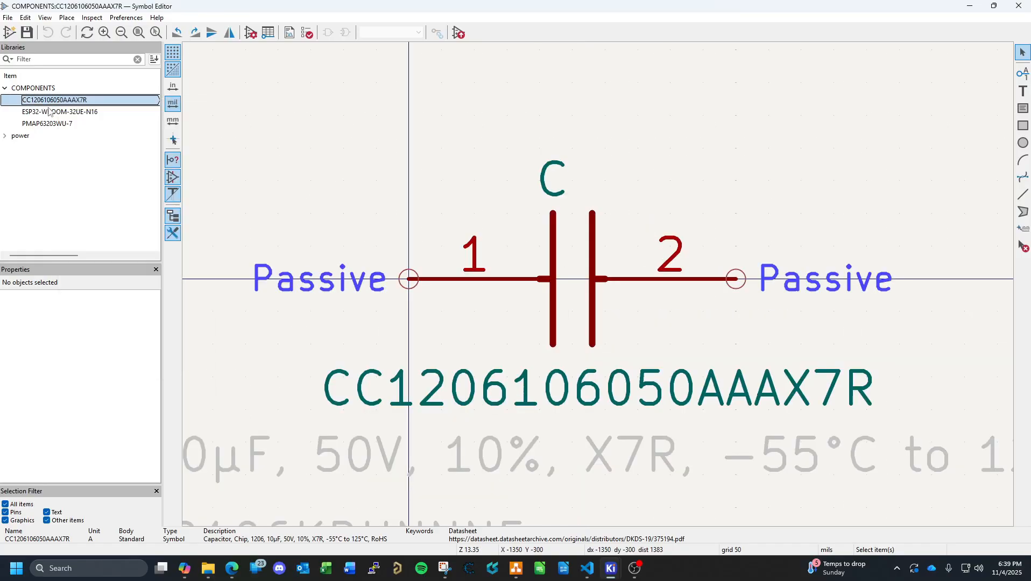
pyautogui.click(10, 32)
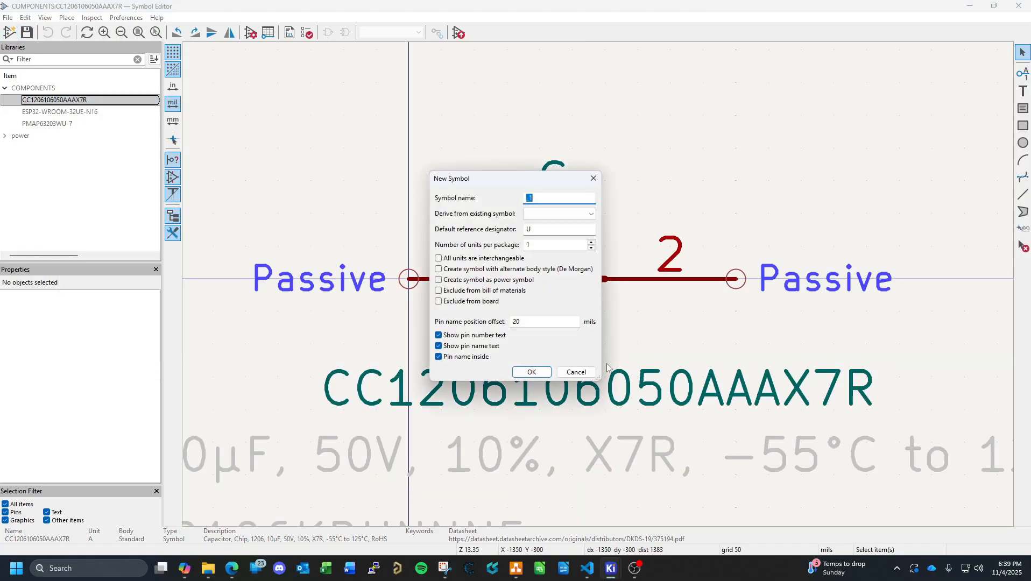
pyautogui.click(575, 371)
pyautogui.click(9, 18)
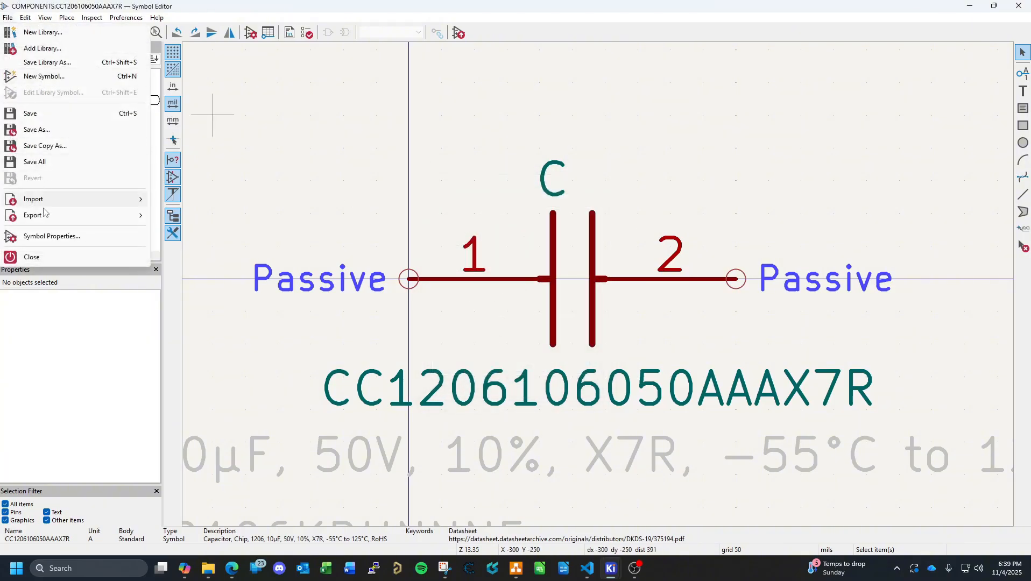
pyautogui.click(48, 235)
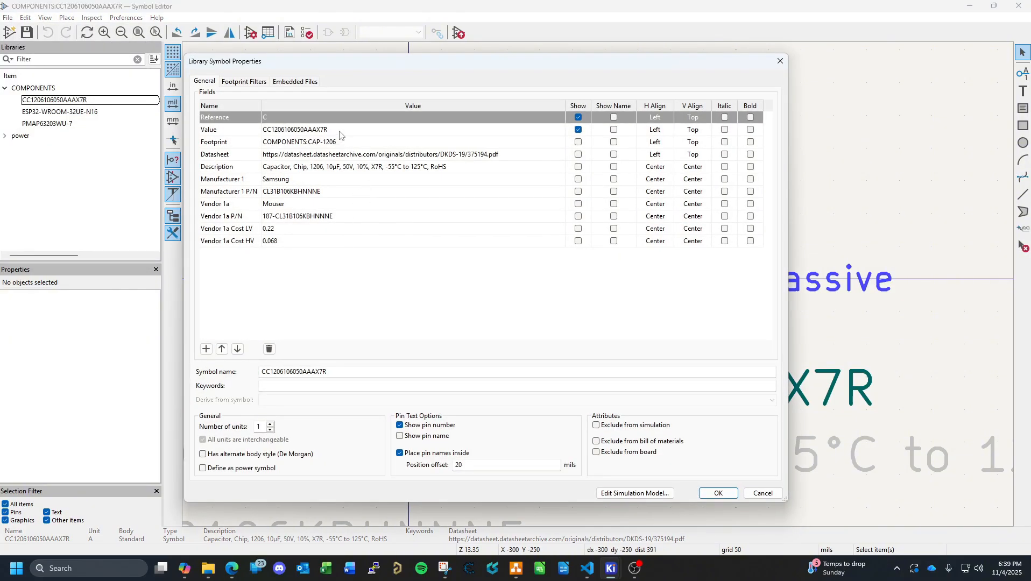
pyautogui.click(340, 131)
pyautogui.hotkey('ctrl', 'c')
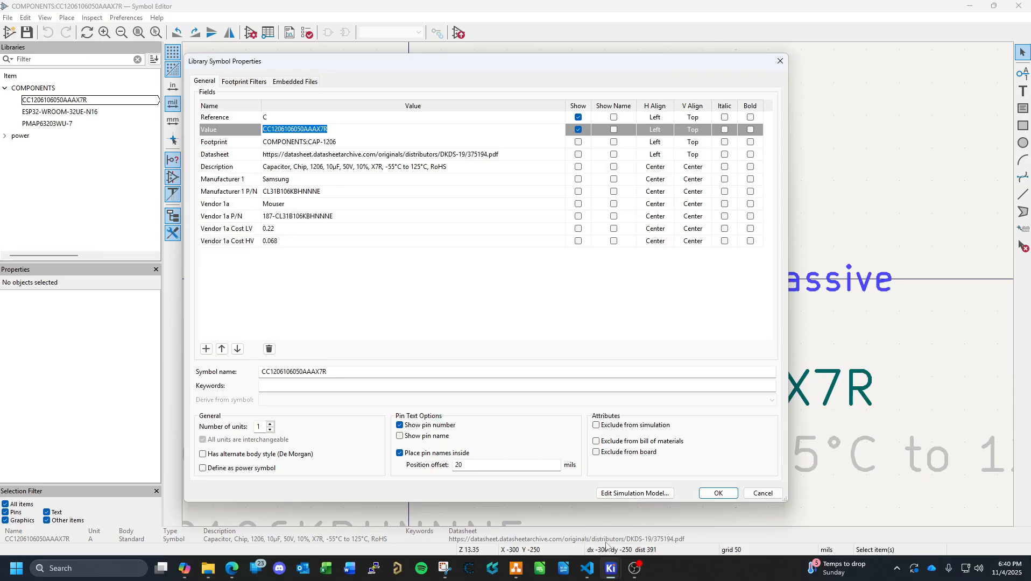
pyautogui.click(232, 568)
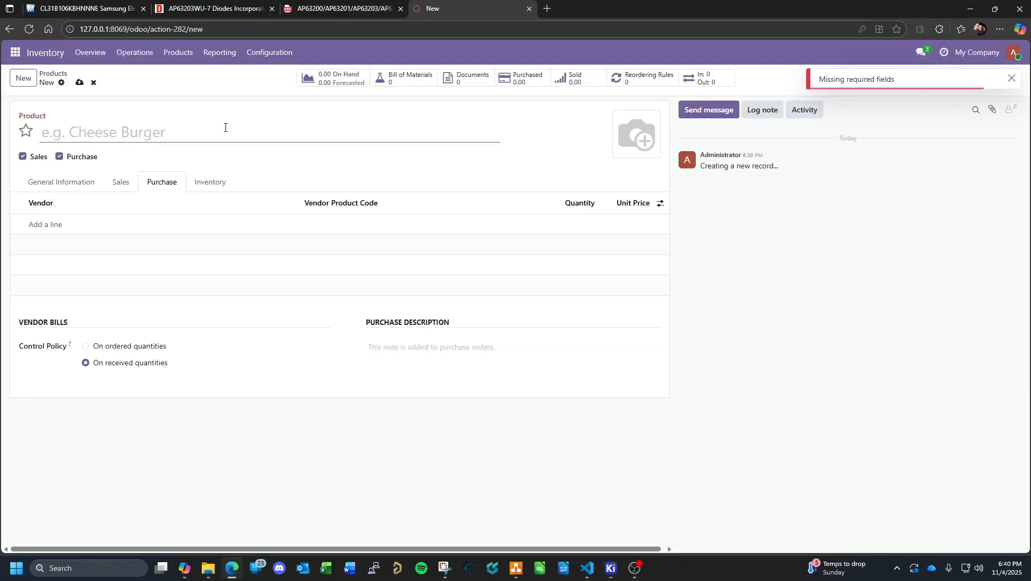
pyautogui.hotkey('ctrl', 'v')
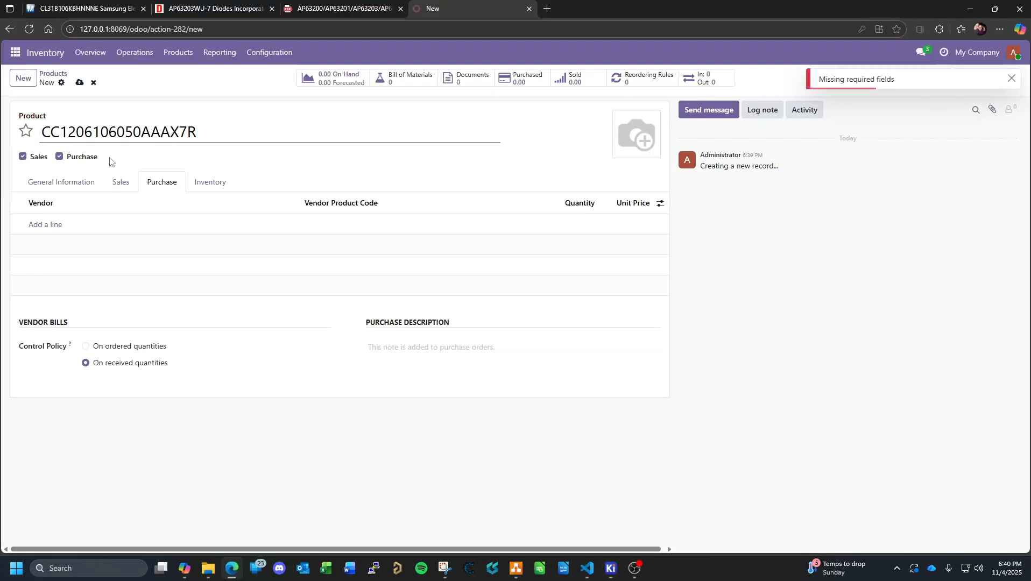
pyautogui.click(23, 157)
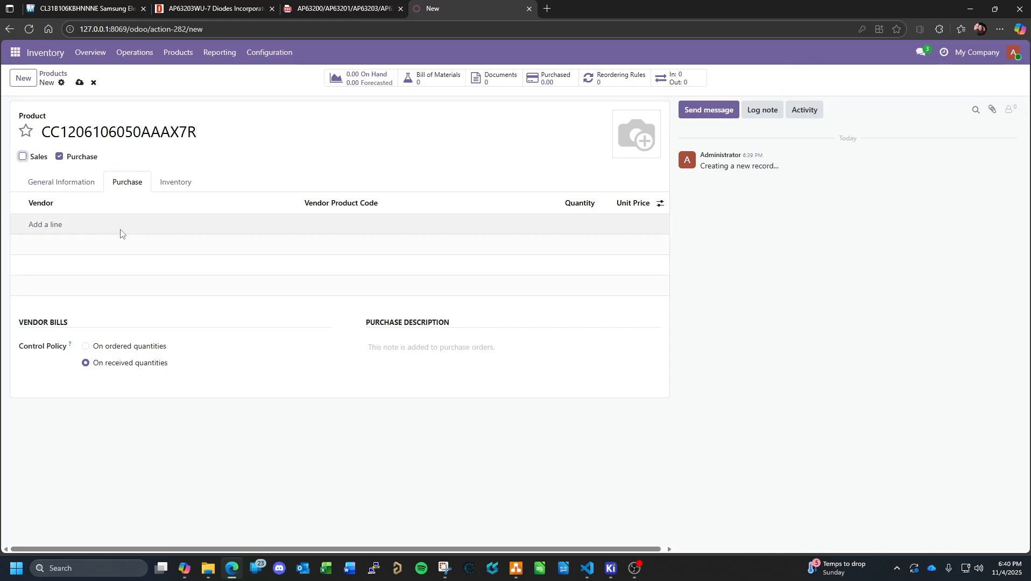
# Add Mouser as the product's vendor with product code 187-CL31B106KBHNNNE, copied from the Mouser product page.
pyautogui.click(52, 226)
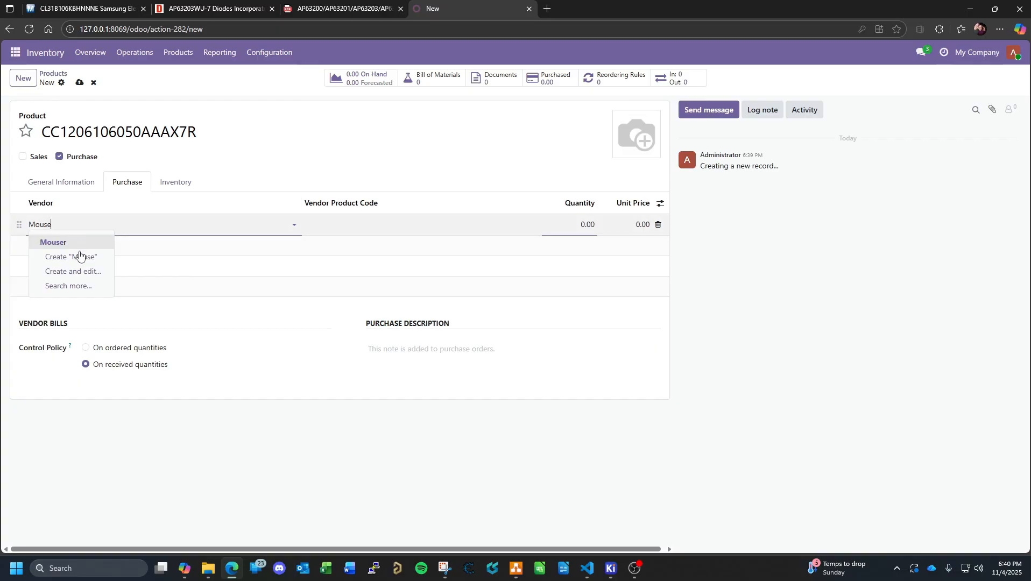
pyautogui.click(75, 240)
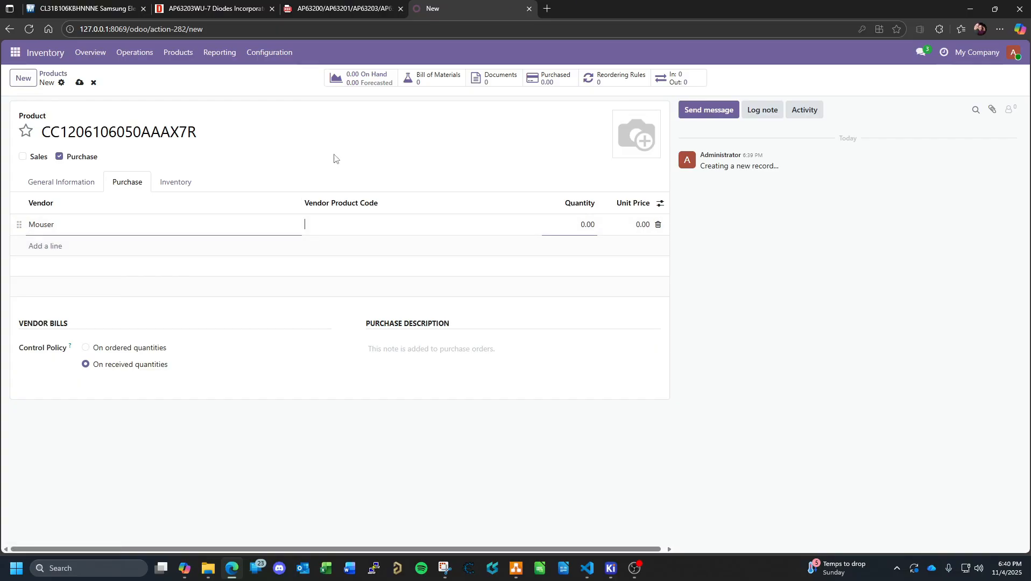
pyautogui.click(105, 12)
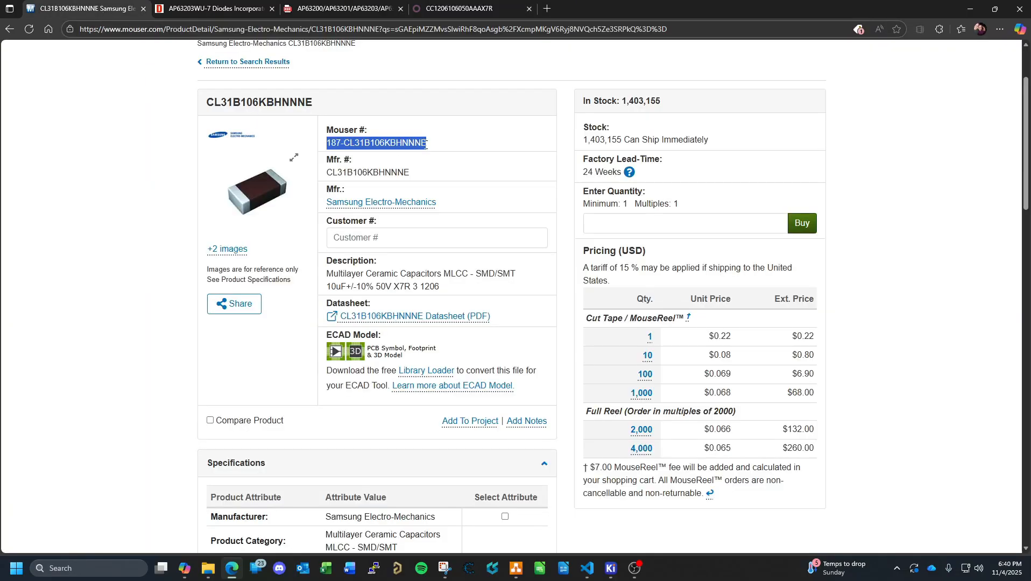
pyautogui.moveTo(427, 143); pyautogui.dragTo(334, 143)
pyautogui.click(439, 4)
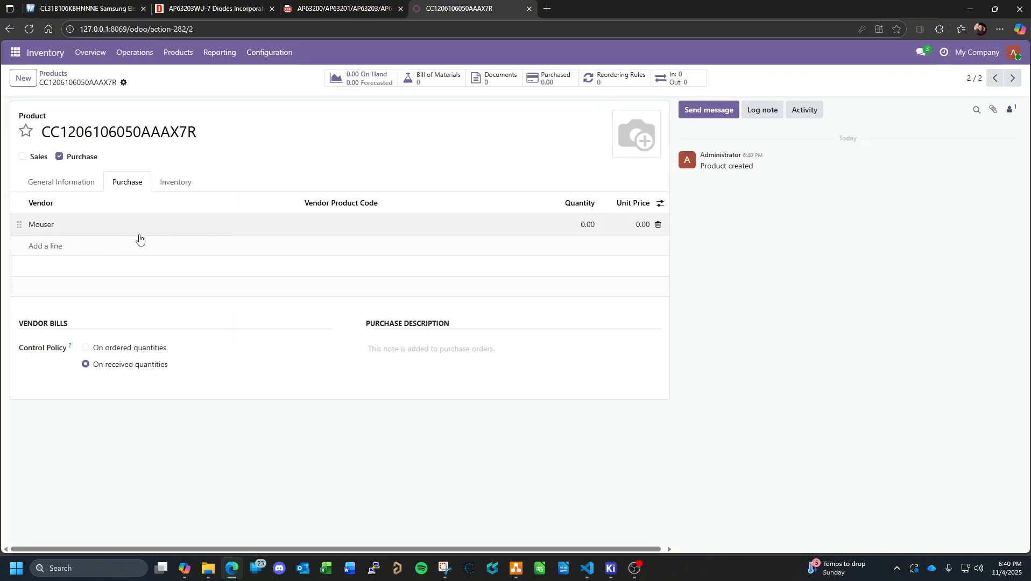
pyautogui.click(330, 230)
pyautogui.write('187-CL31B106KBHNNNE')
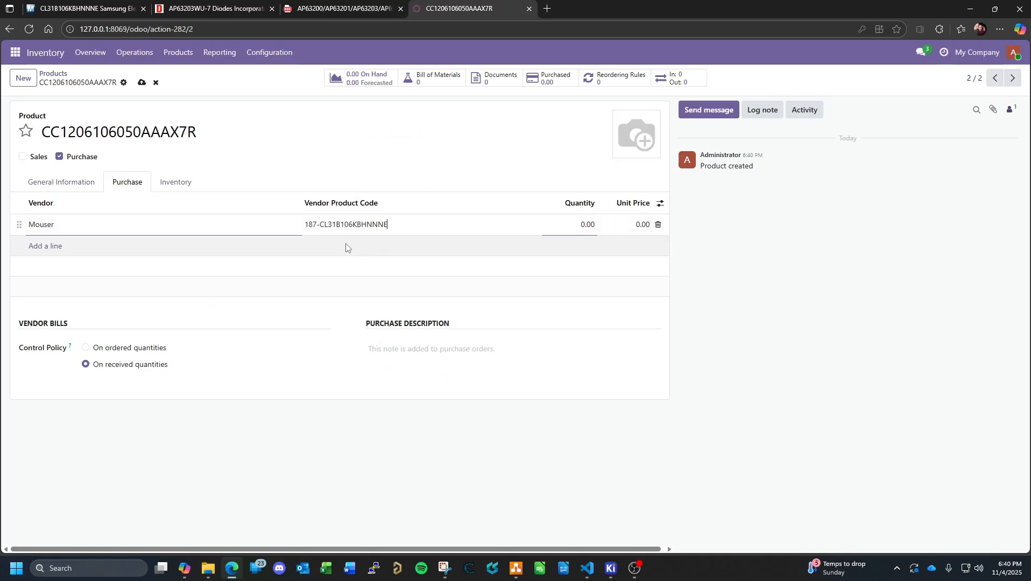
# Set the Mouser vendor line's quantity to 1 and its unit price to 0.22.
pyautogui.write('1')
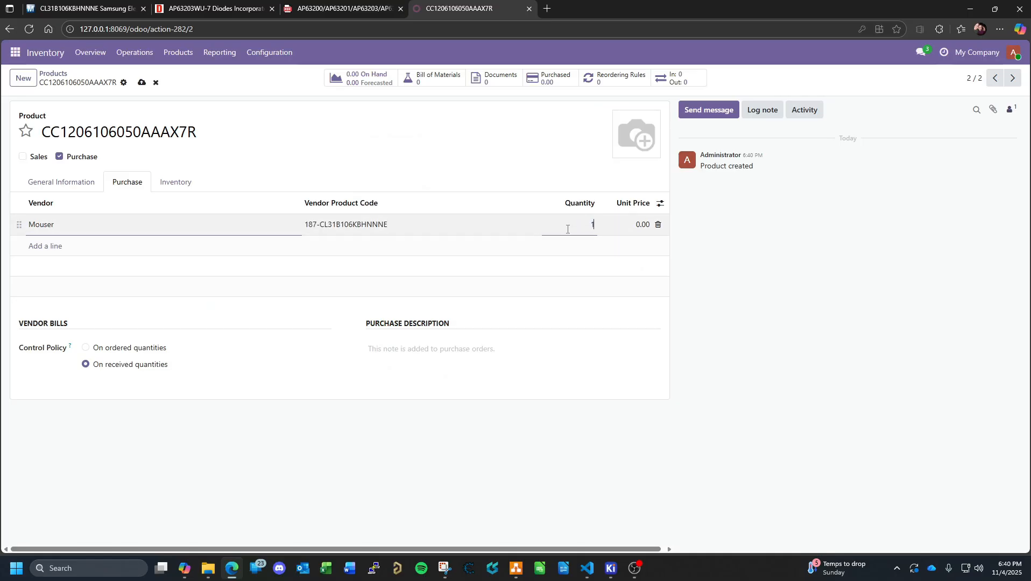
pyautogui.click(64, 10)
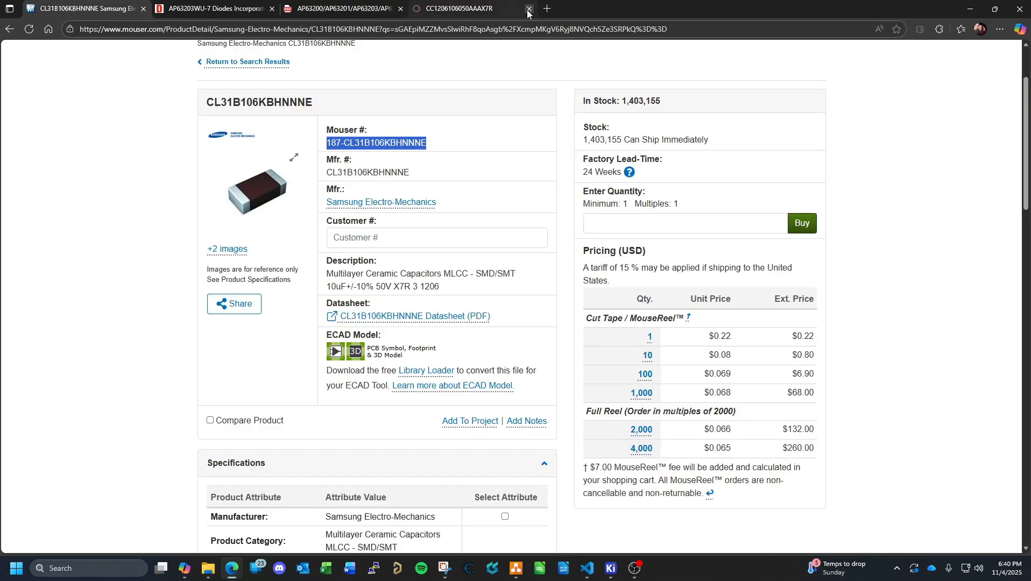
pyautogui.click(455, 10)
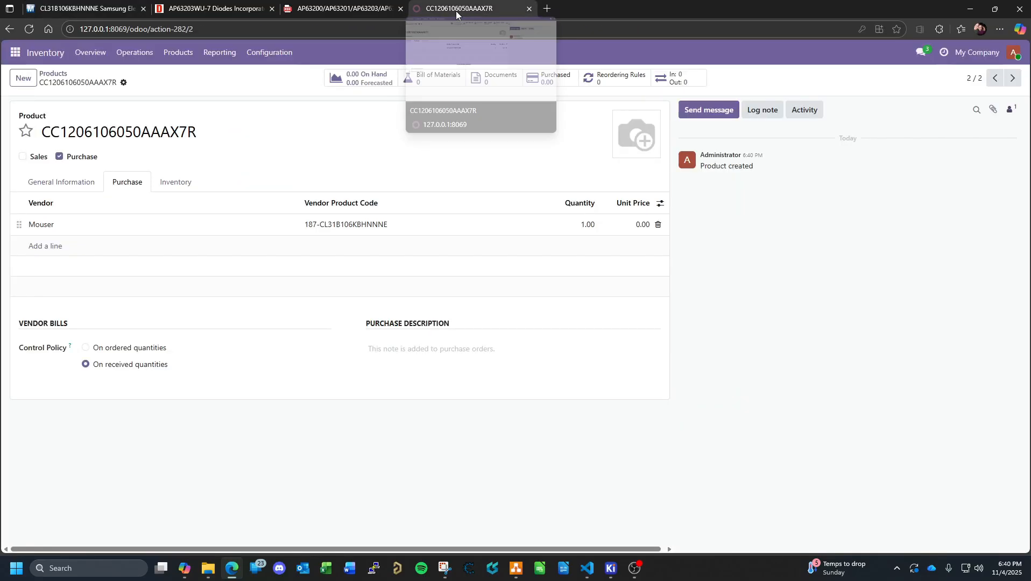
pyautogui.click(643, 226)
pyautogui.write('0.22')
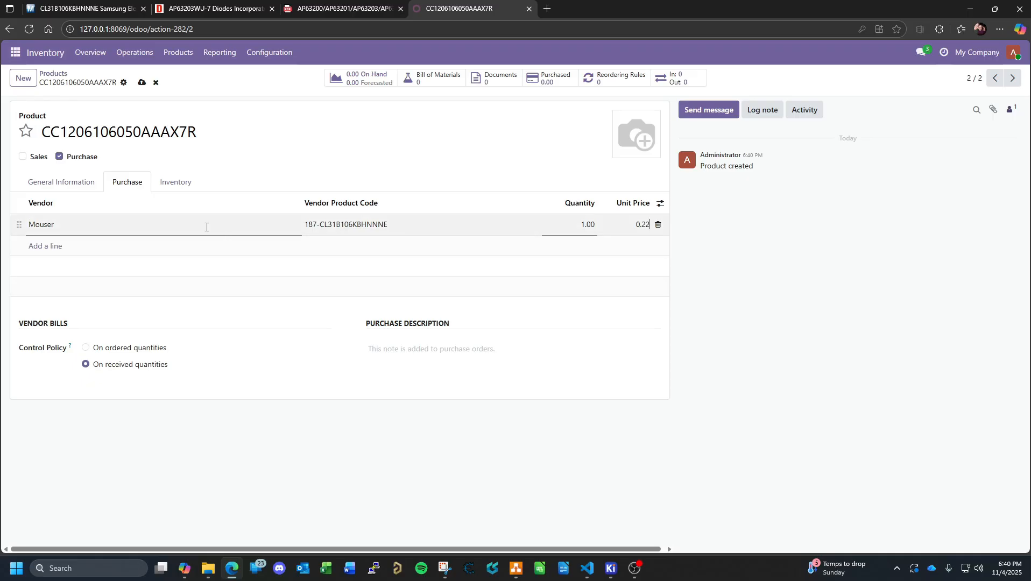
# Configure the product's general pricing with sales price 0, cost 0.22 and no sales or purchase taxes.
pyautogui.click(75, 183)
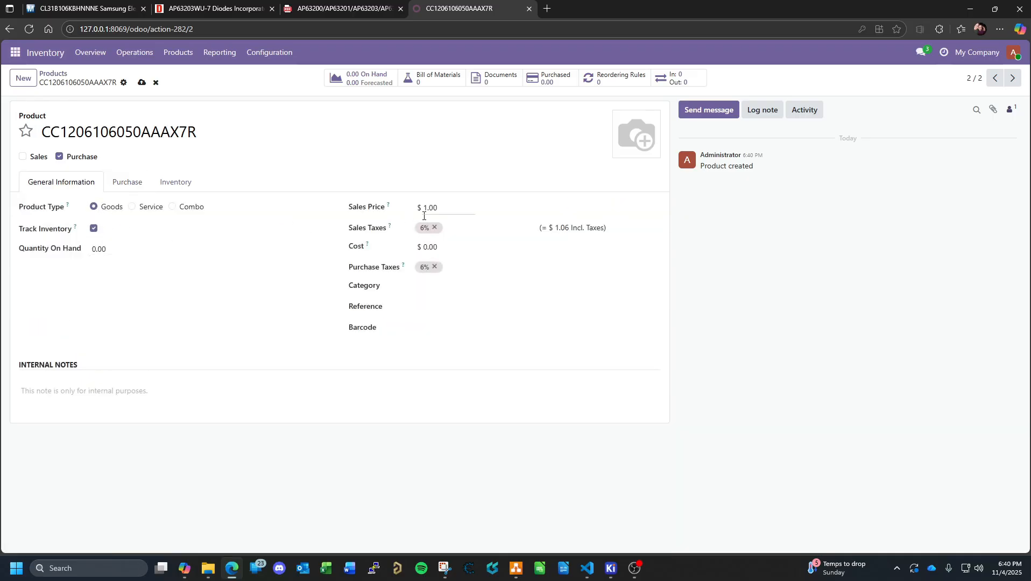
pyautogui.click(444, 212)
pyautogui.write('0')
pyautogui.click(434, 227)
pyautogui.click(434, 266)
pyautogui.click(443, 247)
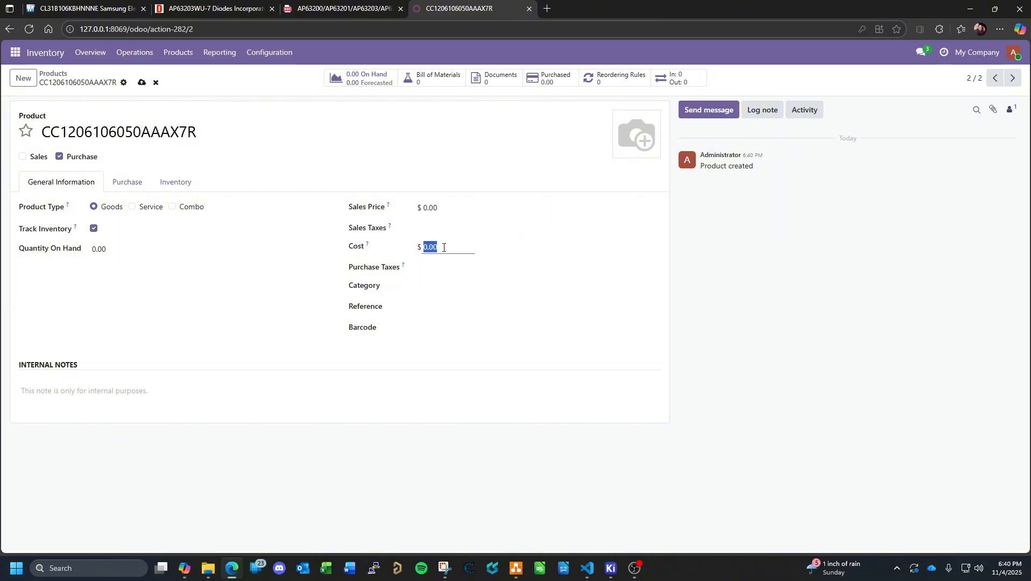
pyautogui.write('0.')
# Create a product category named Capacitors under the parent category Goods and assign it to the product.
pyautogui.click(433, 286)
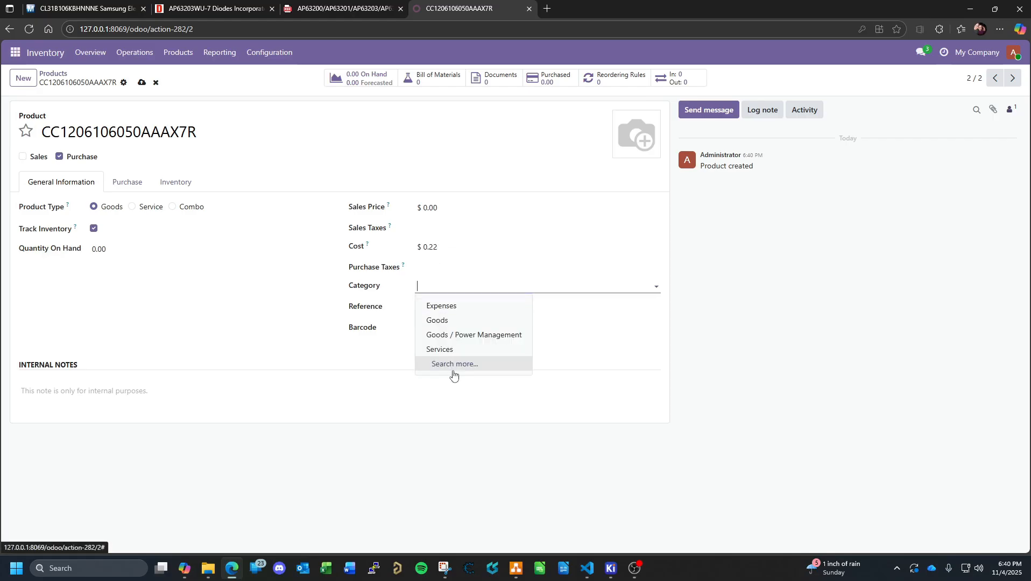
pyautogui.click(455, 364)
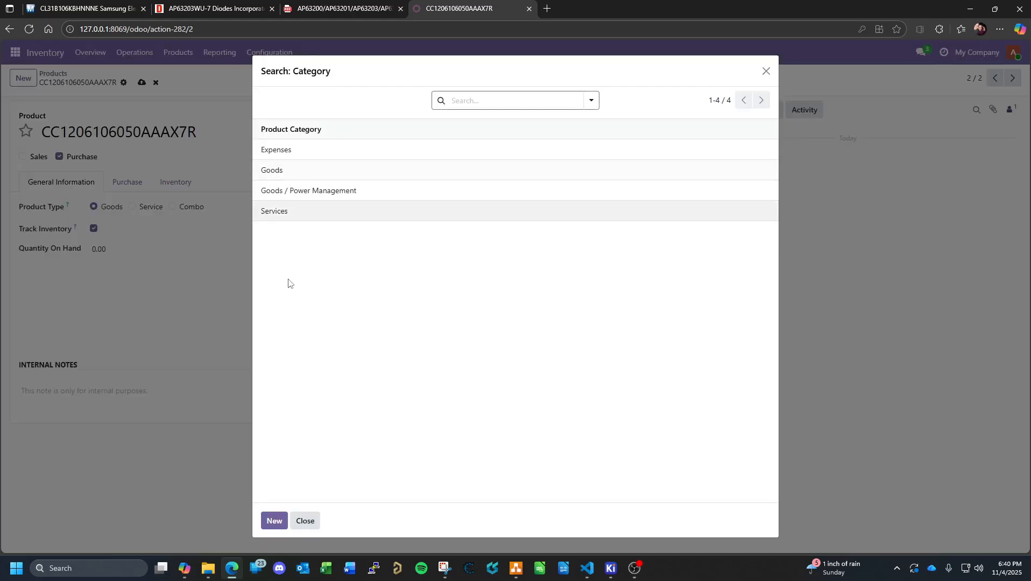
pyautogui.click(273, 519)
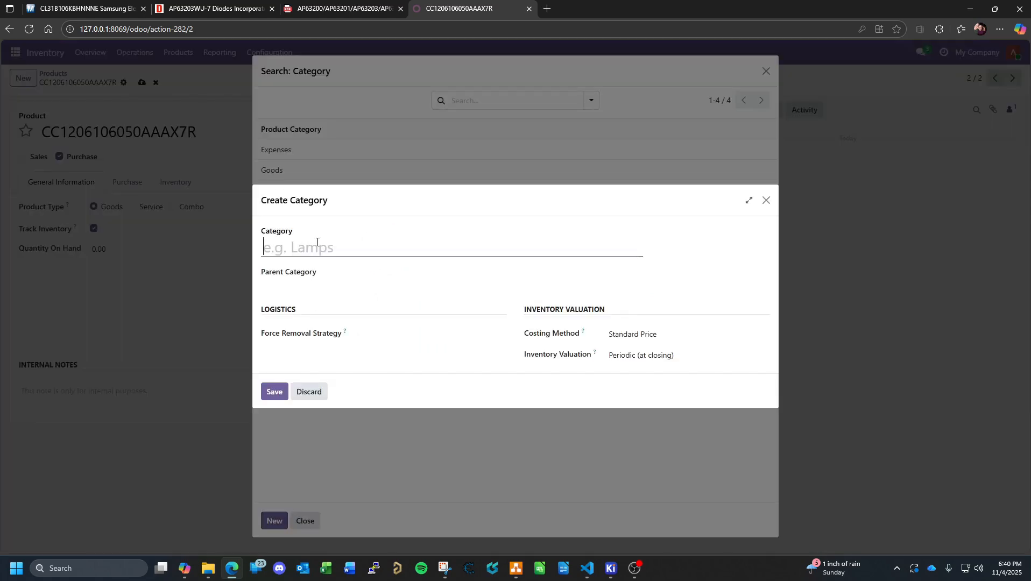
pyautogui.write('Capacitors')
pyautogui.click(331, 273)
pyautogui.click(352, 308)
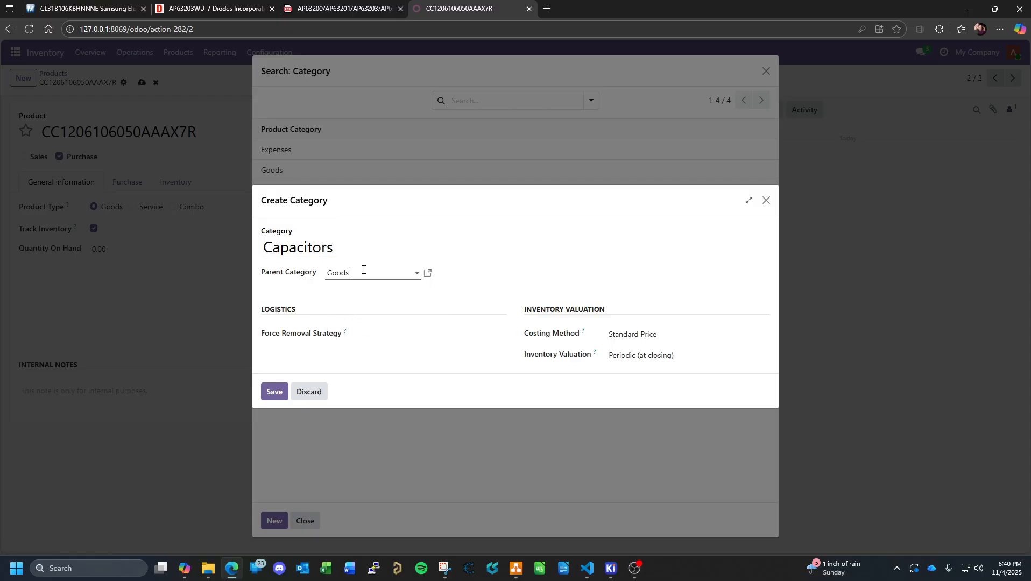
pyautogui.click(285, 389)
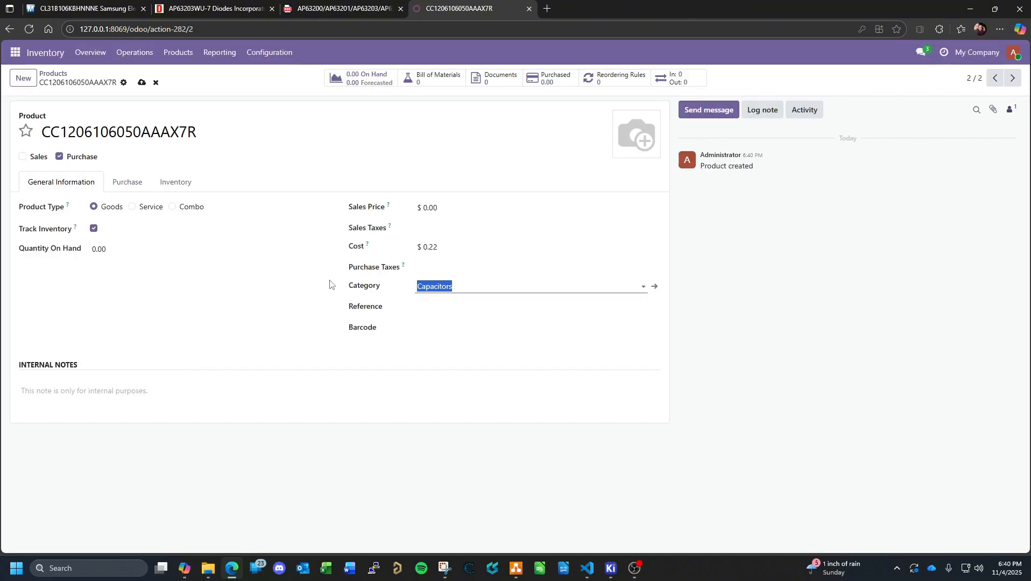
# Copy the capacitor symbol's description from KiCad into the Odoo product's Reference field and save the product.
pyautogui.moveTo(611, 568)
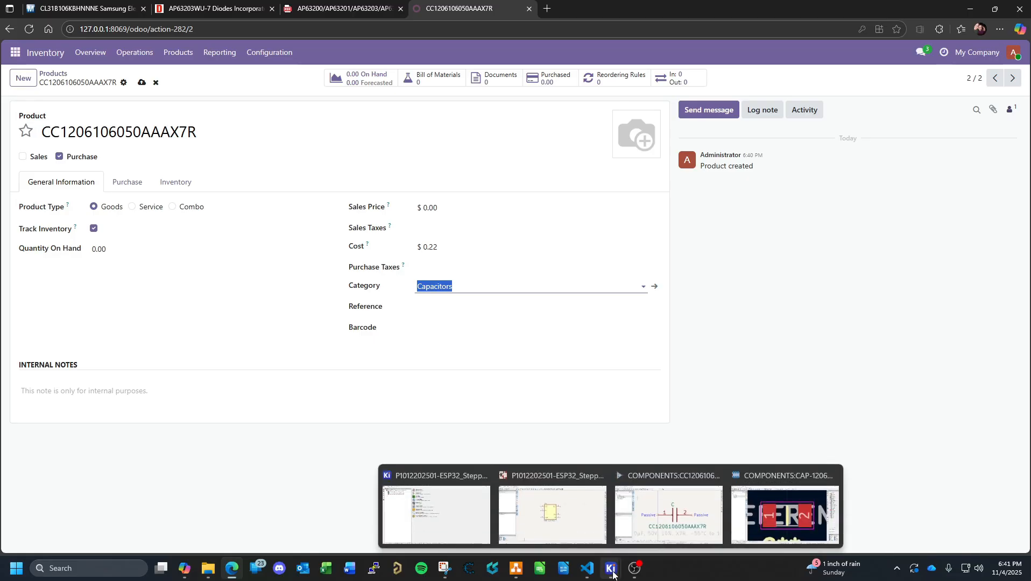
pyautogui.click(698, 491)
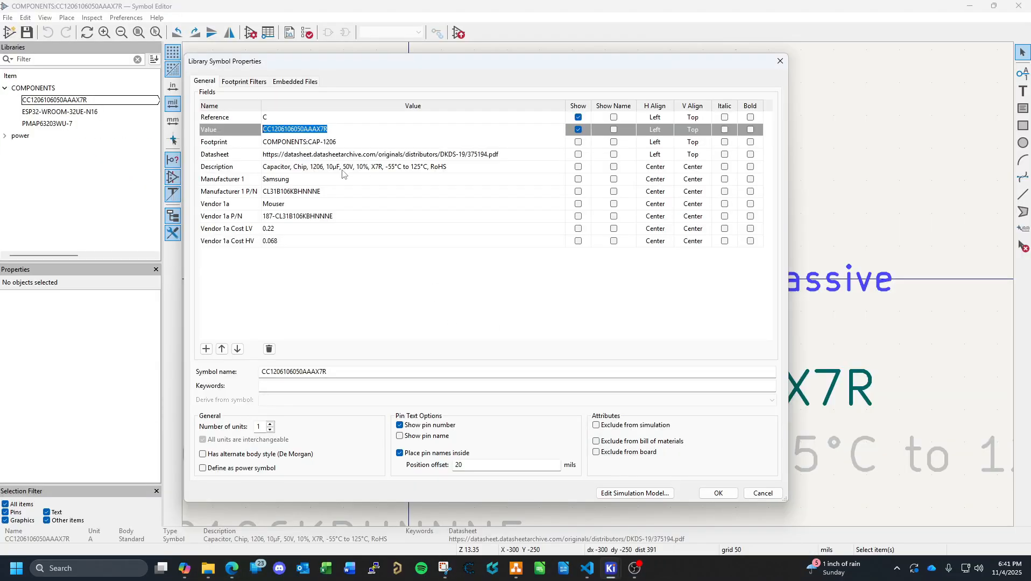
pyautogui.click(466, 170)
pyautogui.hotkey('ctrl', 'c')
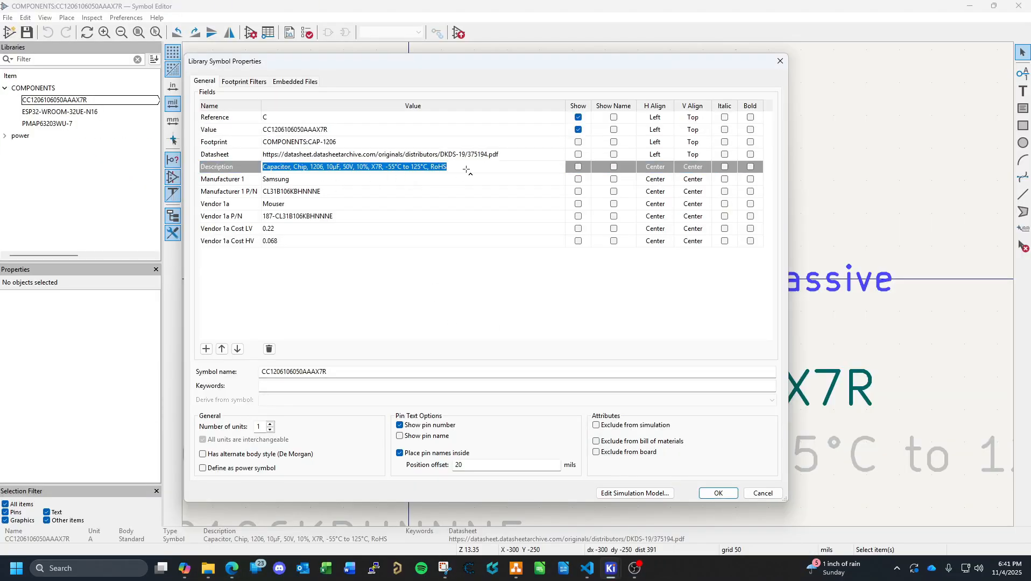
pyautogui.click(232, 568)
pyautogui.click(439, 306)
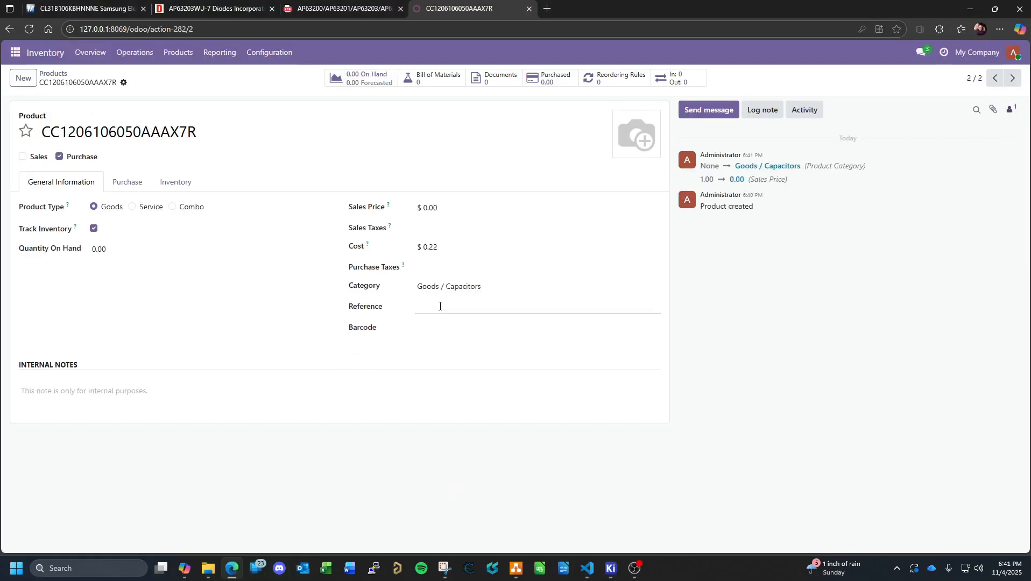
pyautogui.hotkey('ctrl', 'v')
pyautogui.click(724, 348)
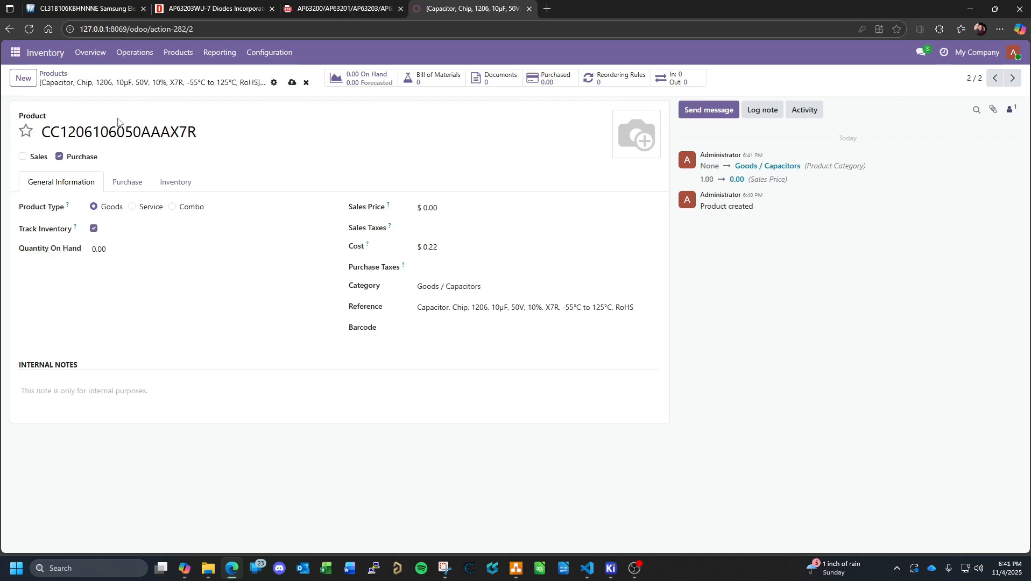
pyautogui.click(292, 84)
pyautogui.moveTo(621, 563)
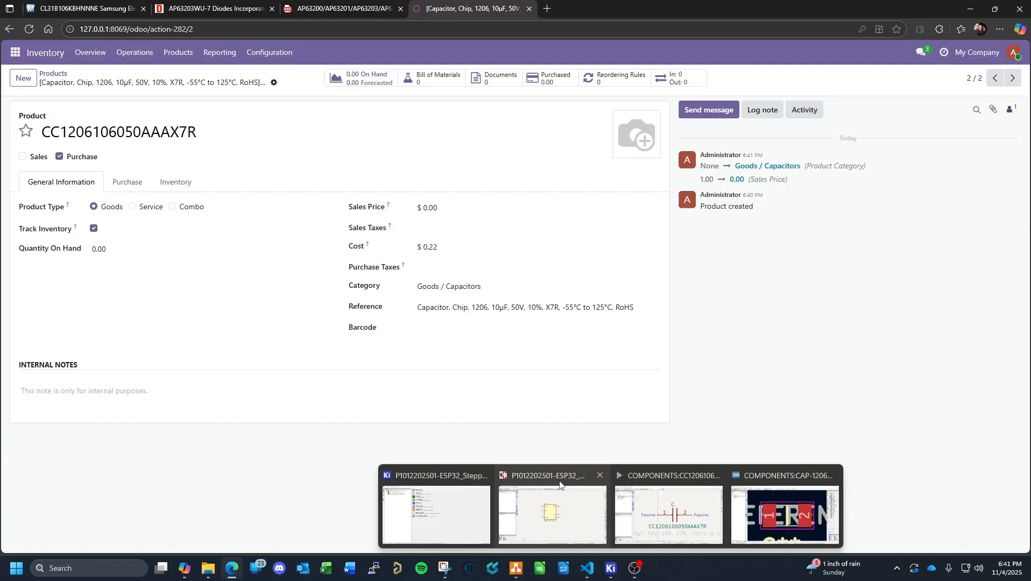
pyautogui.click(554, 514)
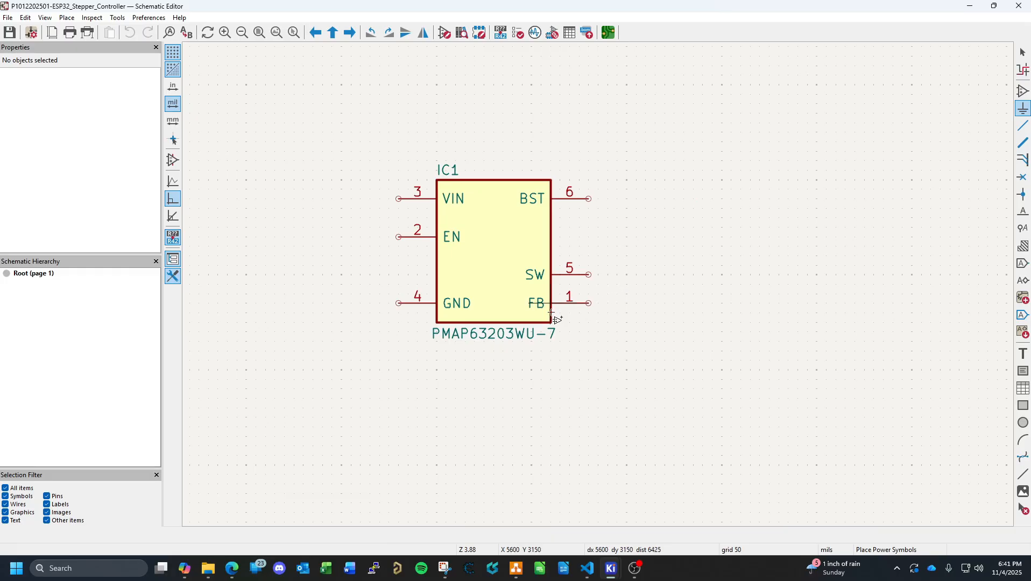
pyautogui.click(1025, 91)
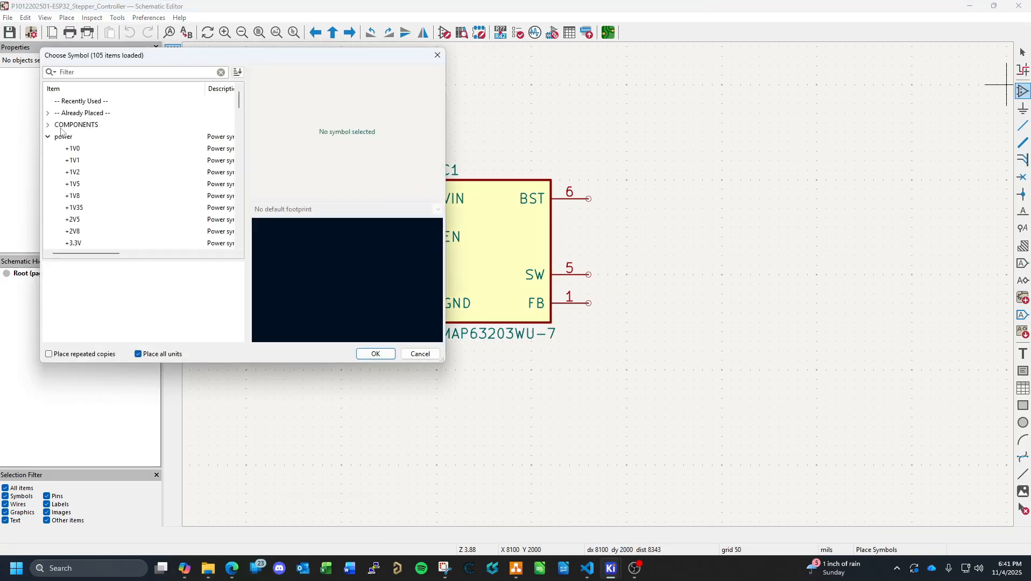
pyautogui.click(48, 125)
pyautogui.click(86, 137)
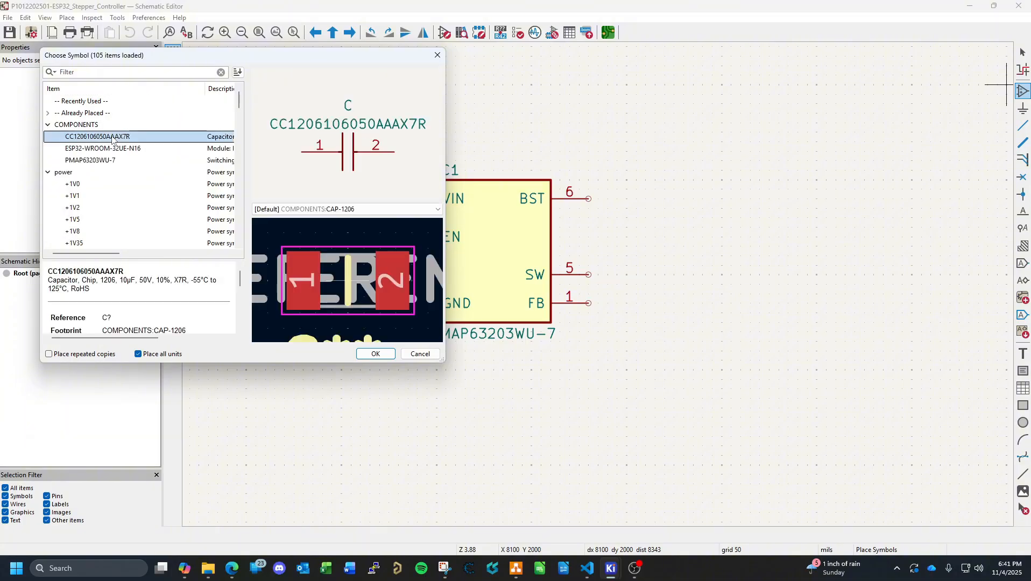
pyautogui.click(376, 355)
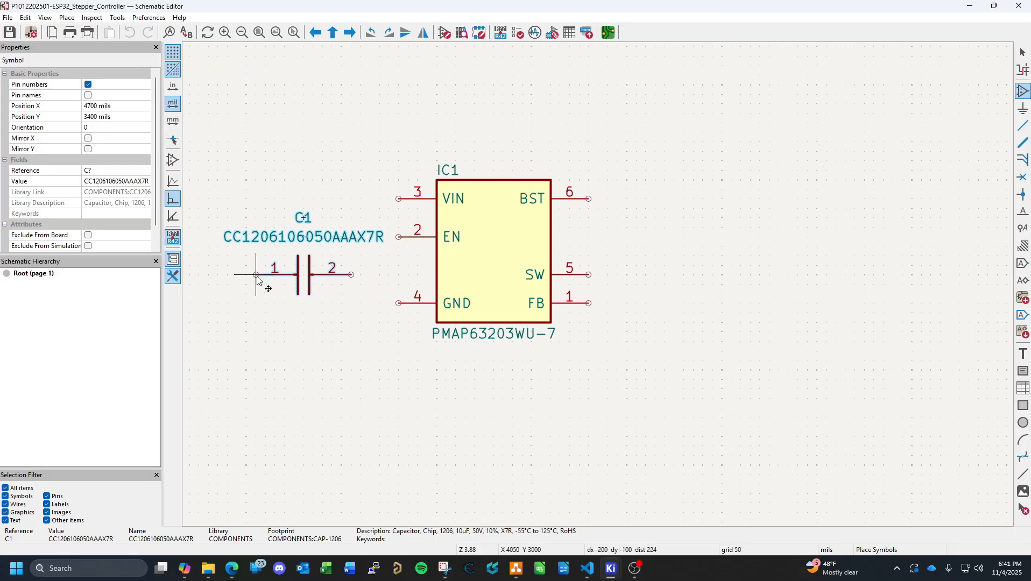
pyautogui.rightClick(252, 276)
pyautogui.press('Escape')
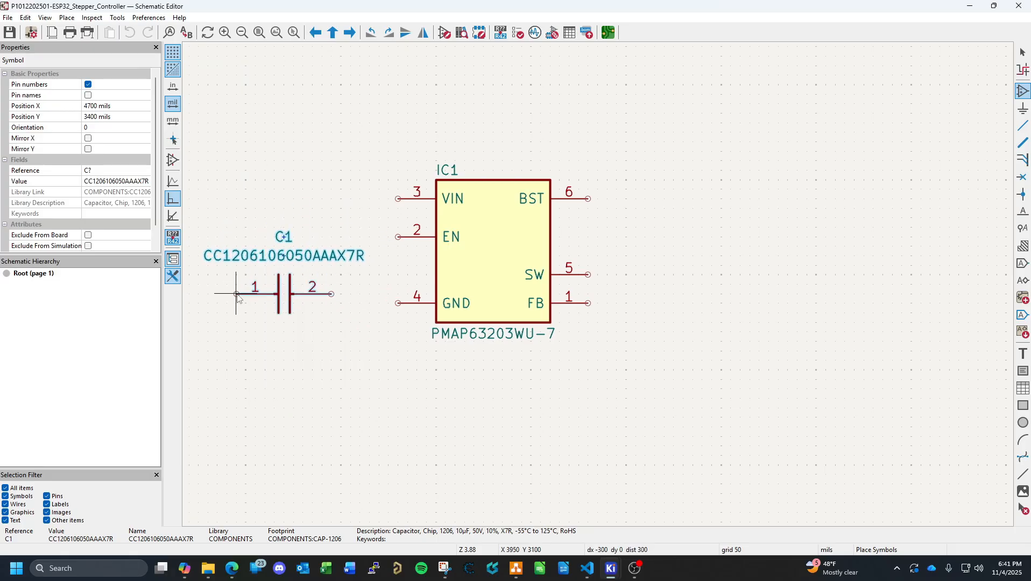
pyautogui.press('r')
pyautogui.press('r')
pyautogui.press('r')
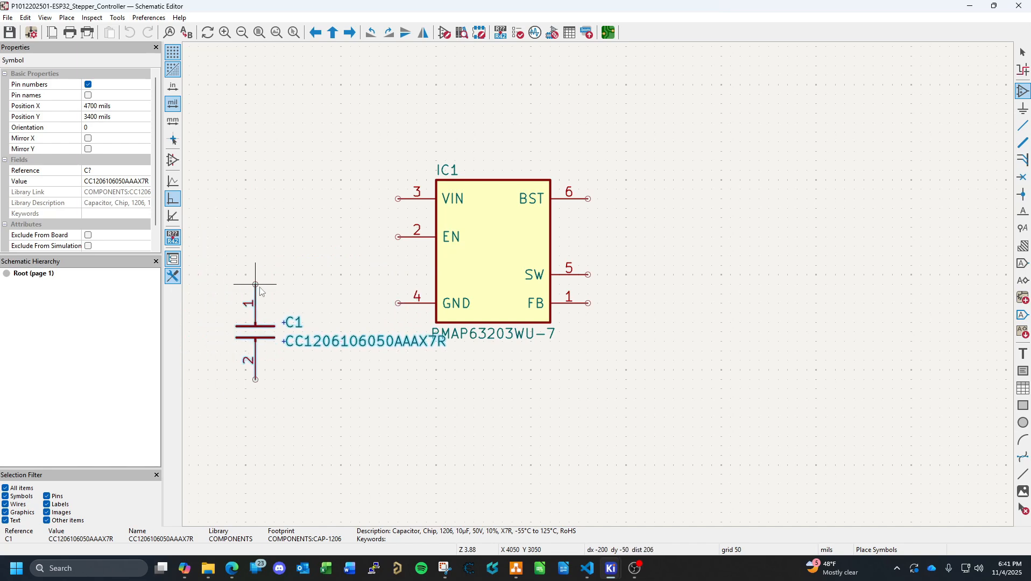
pyautogui.scroll(-3, 249, 250)
pyautogui.scroll(1, 597, 285)
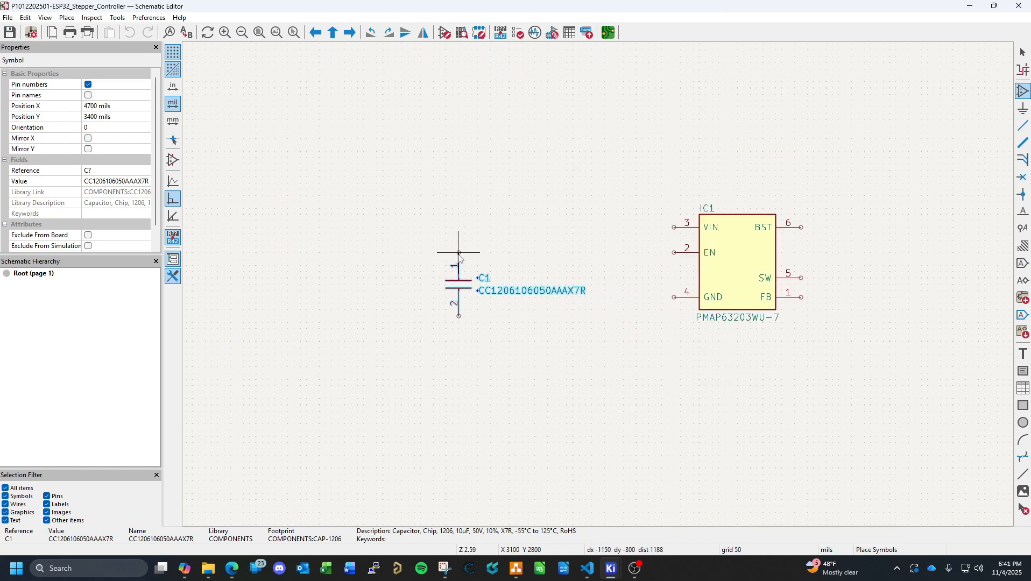
pyautogui.click(459, 252)
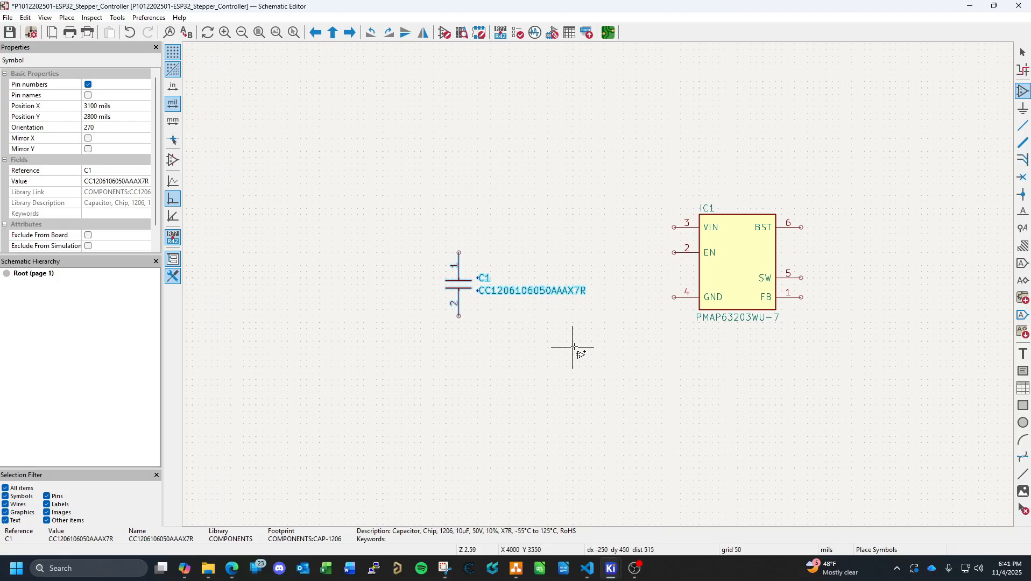
pyautogui.click(1024, 91)
pyautogui.click(386, 280)
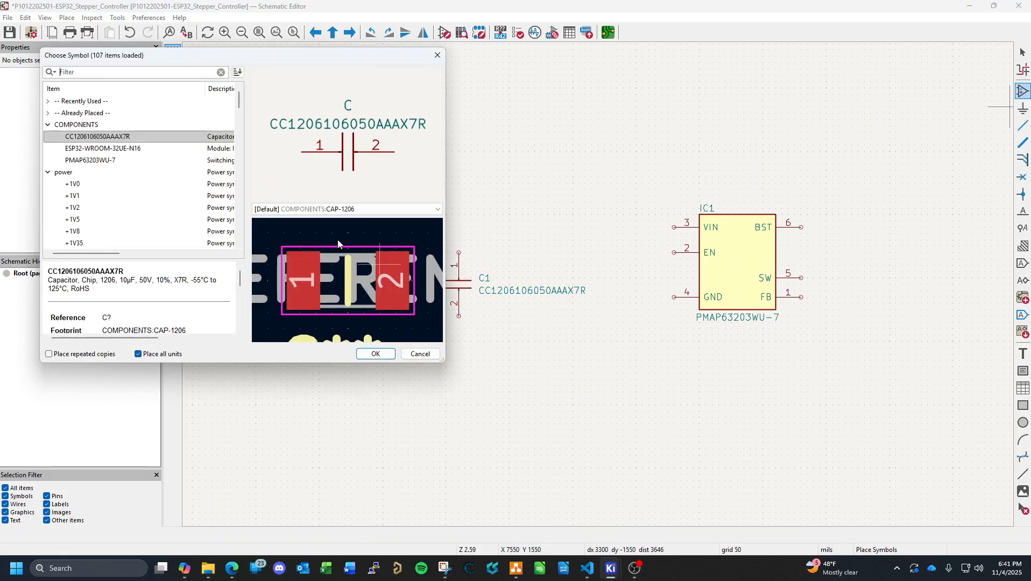
pyautogui.doubleClick(98, 137)
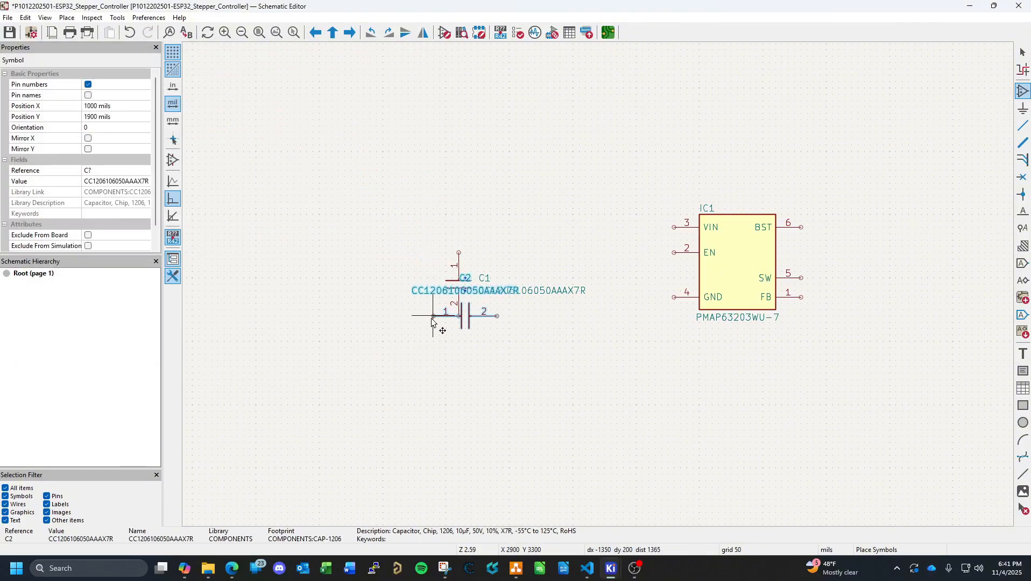
pyautogui.press('r')
pyautogui.press('r')
pyautogui.press('r')
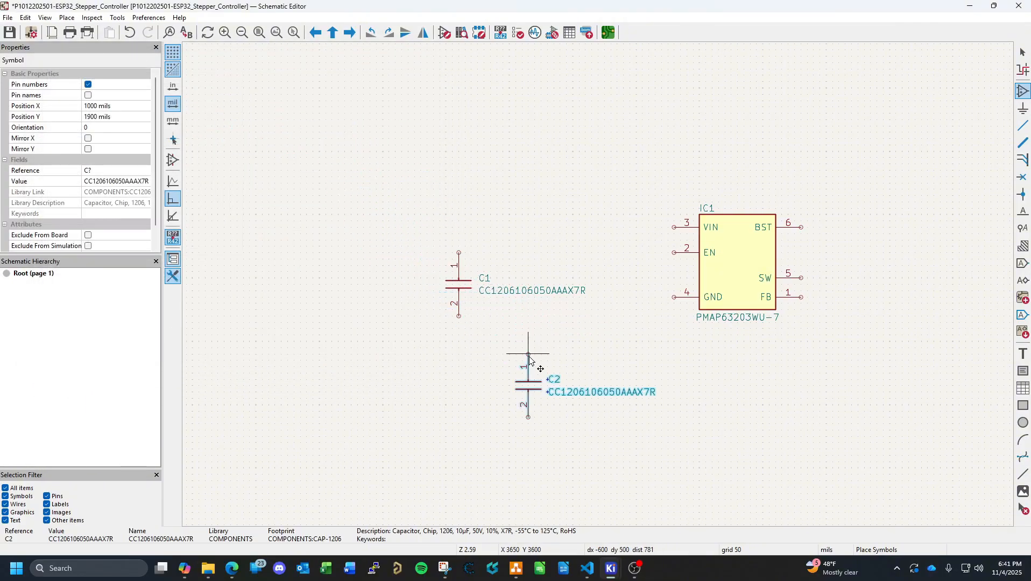
pyautogui.click(541, 331)
pyautogui.press('Escape')
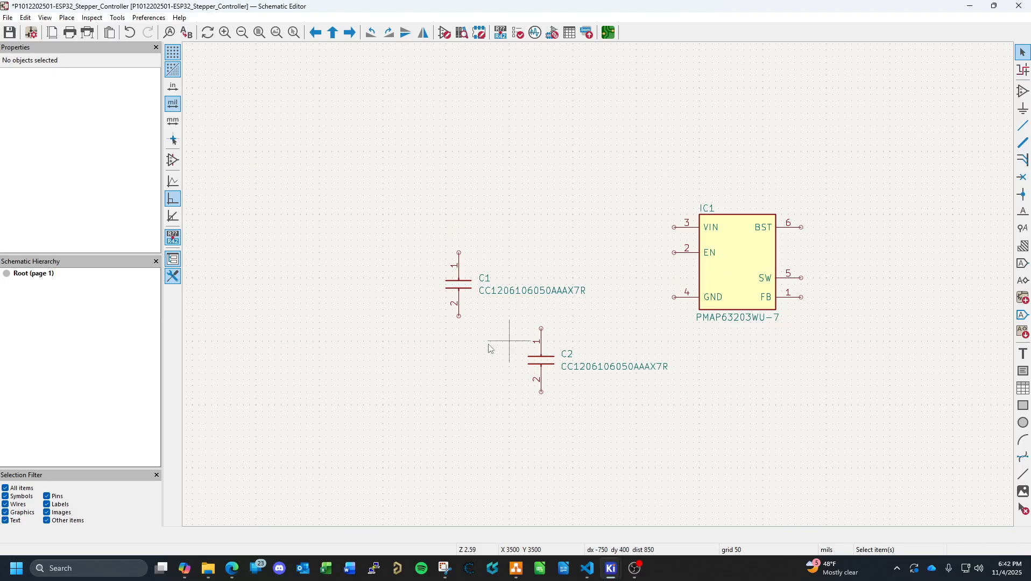
# Move C1 to about X 2800, Y 2950 mils and C2 to about X 3150, Y 3550 mils.
pyautogui.click(461, 289)
pyautogui.moveTo(461, 289); pyautogui.dragTo(423, 308)
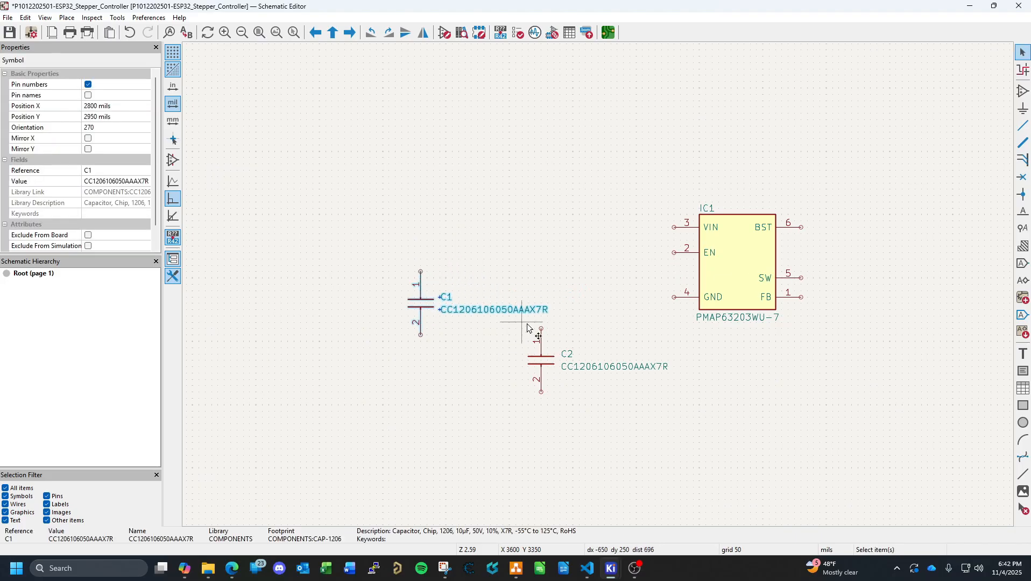
pyautogui.click(541, 364)
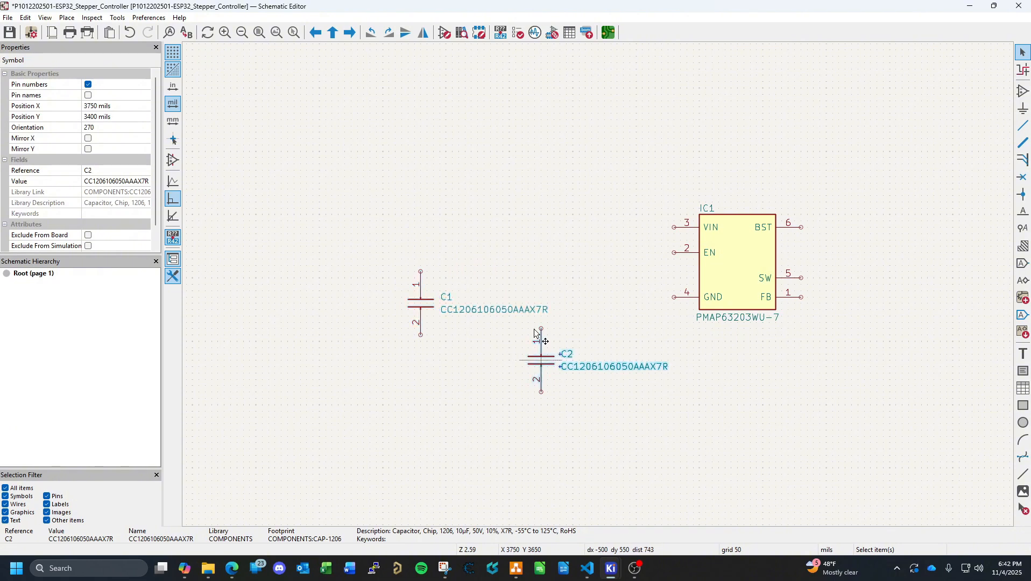
pyautogui.moveTo(535, 332); pyautogui.dragTo(467, 349)
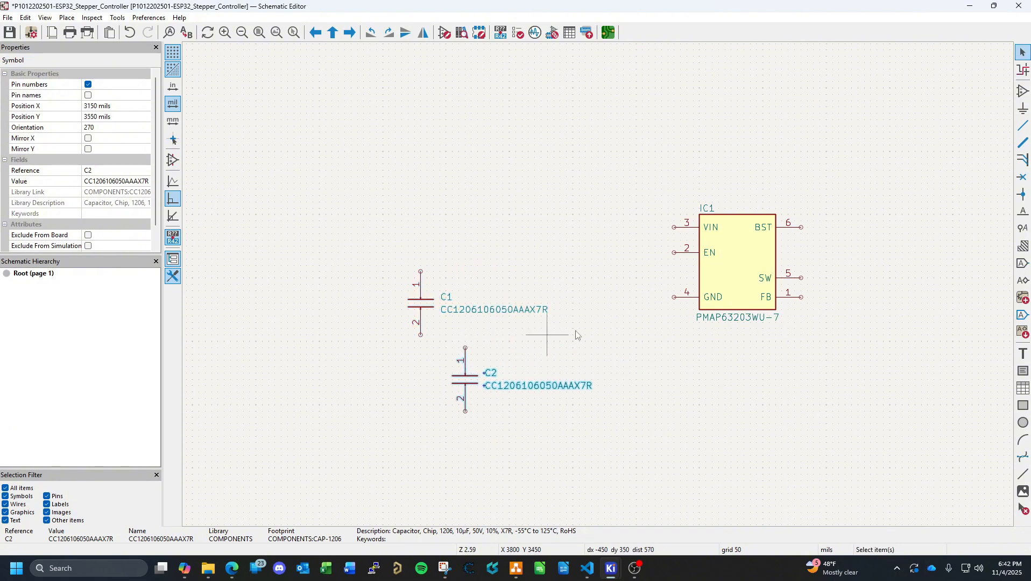
pyautogui.click(673, 329)
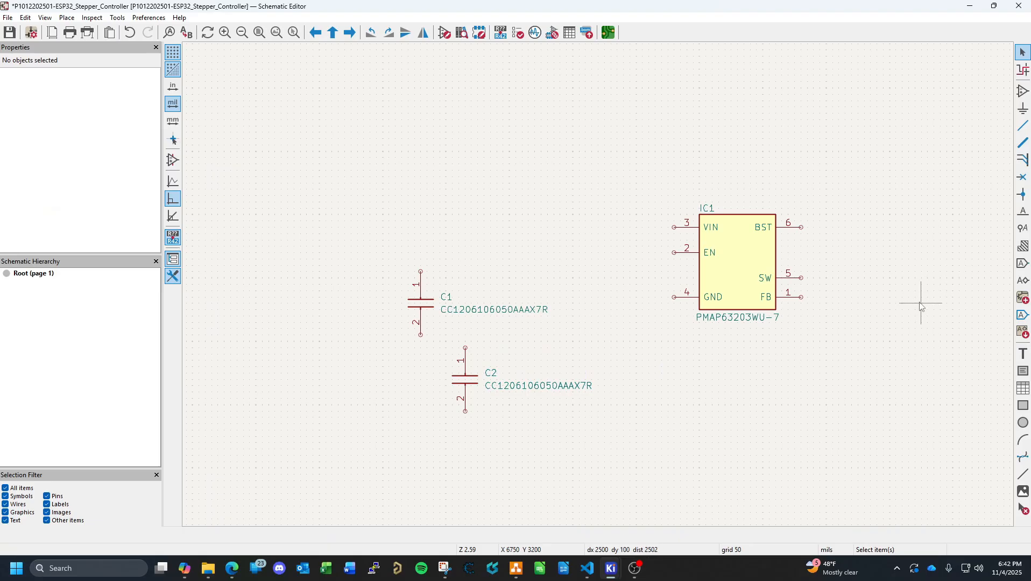
# Place three GND power symbols with repeated copies enabled: one below IC1, one below C2 and one to the right of that.
pyautogui.moveTo(903, 302); pyautogui.dragTo(744, 270, button='middle')
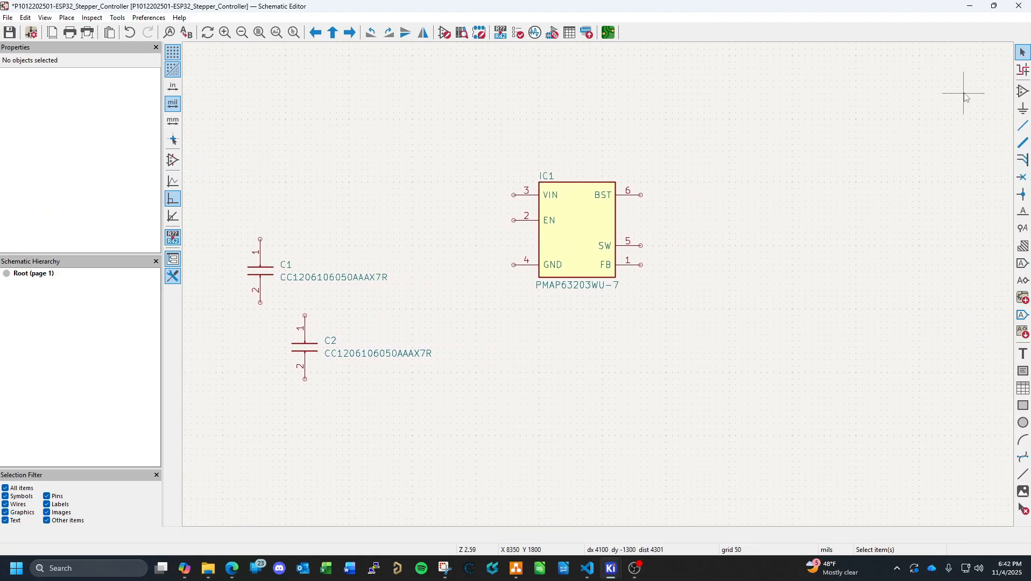
pyautogui.click(1022, 110)
pyautogui.scroll(-20, 150, 220)
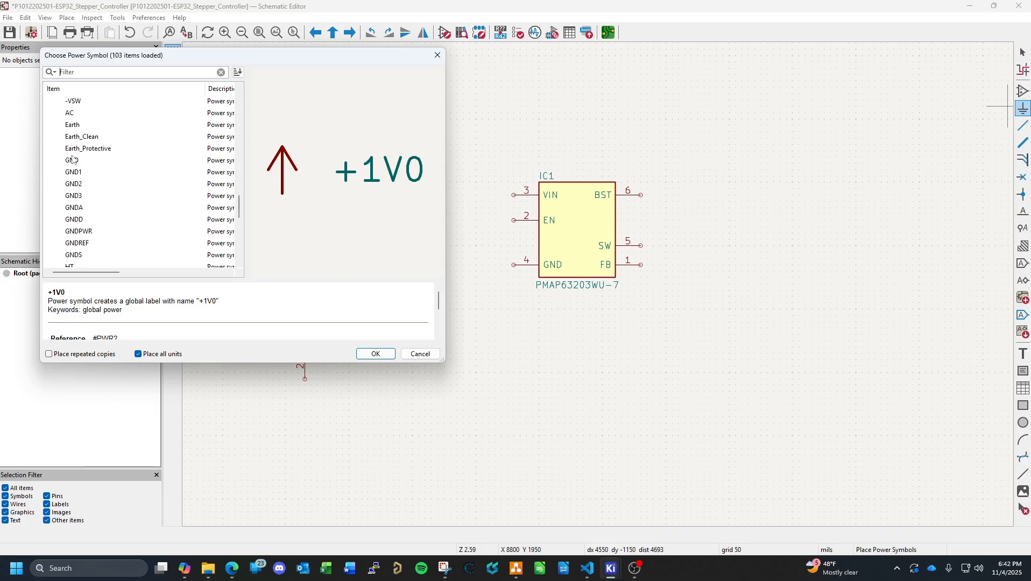
pyautogui.click(73, 161)
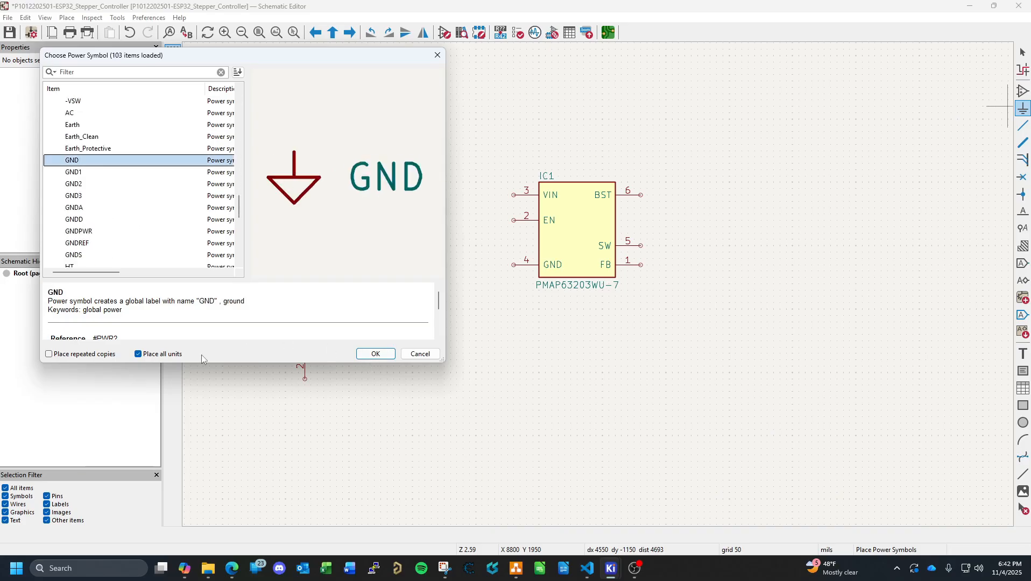
pyautogui.click(49, 354)
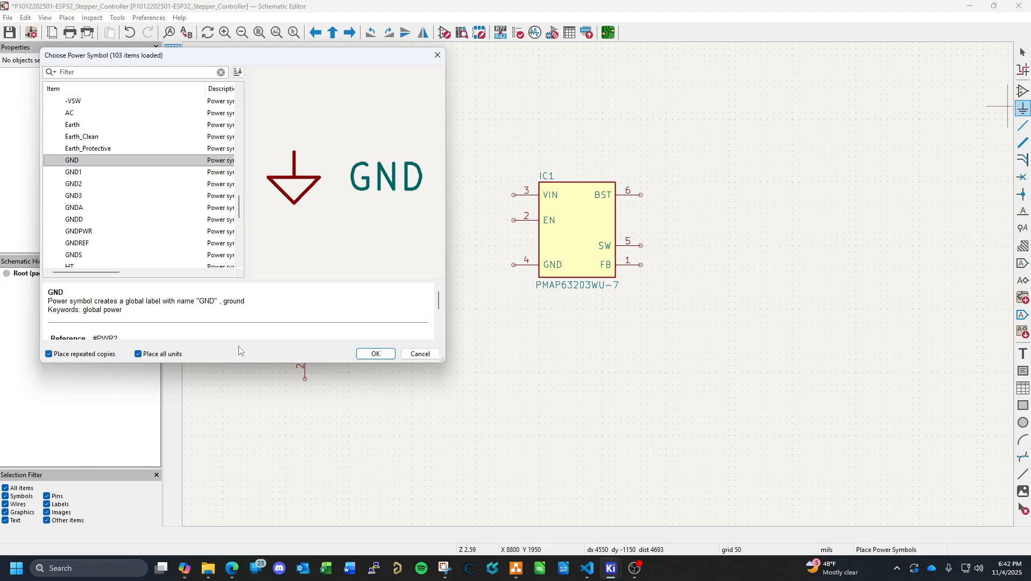
pyautogui.click(375, 353)
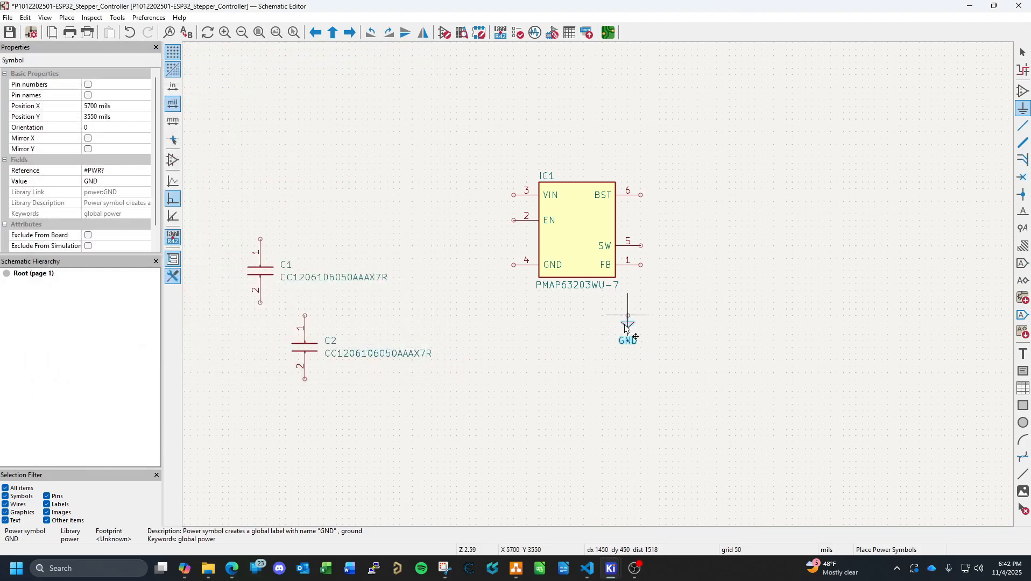
pyautogui.click(626, 324)
pyautogui.click(412, 412)
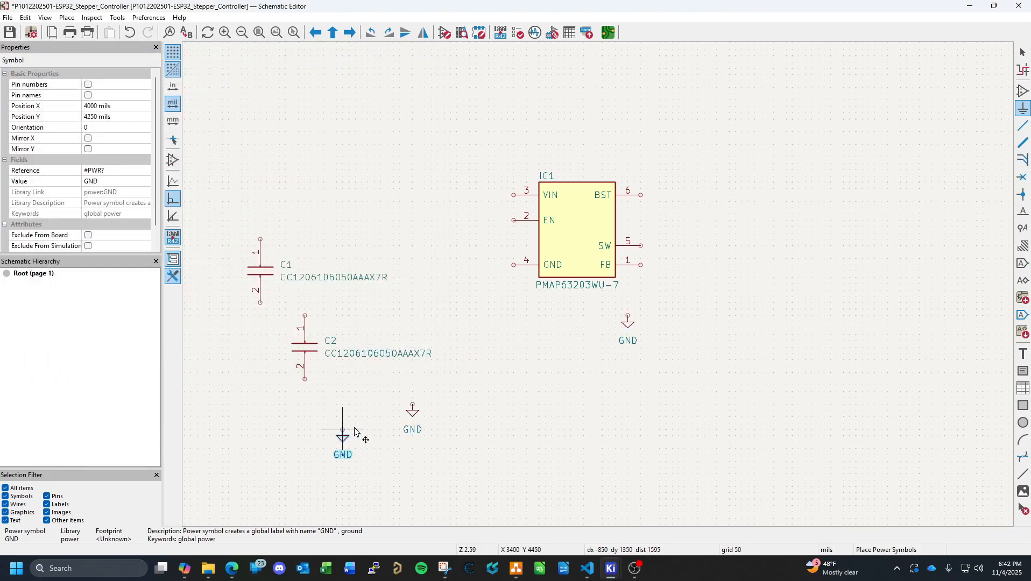
pyautogui.click(311, 403)
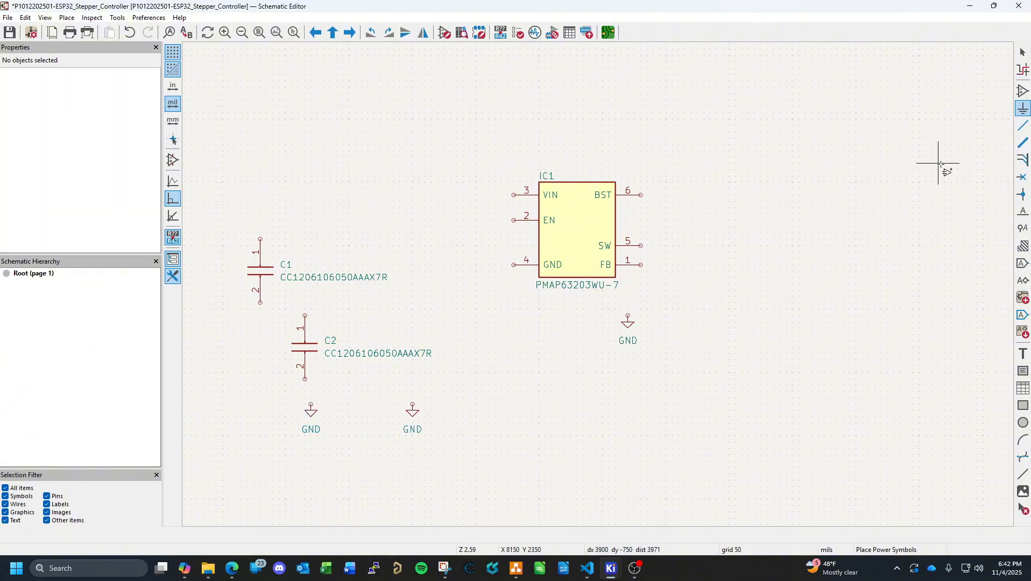
# Place a single +24V power symbol above C1 at about X 2750, Y 2250 mils.
pyautogui.click(1025, 106)
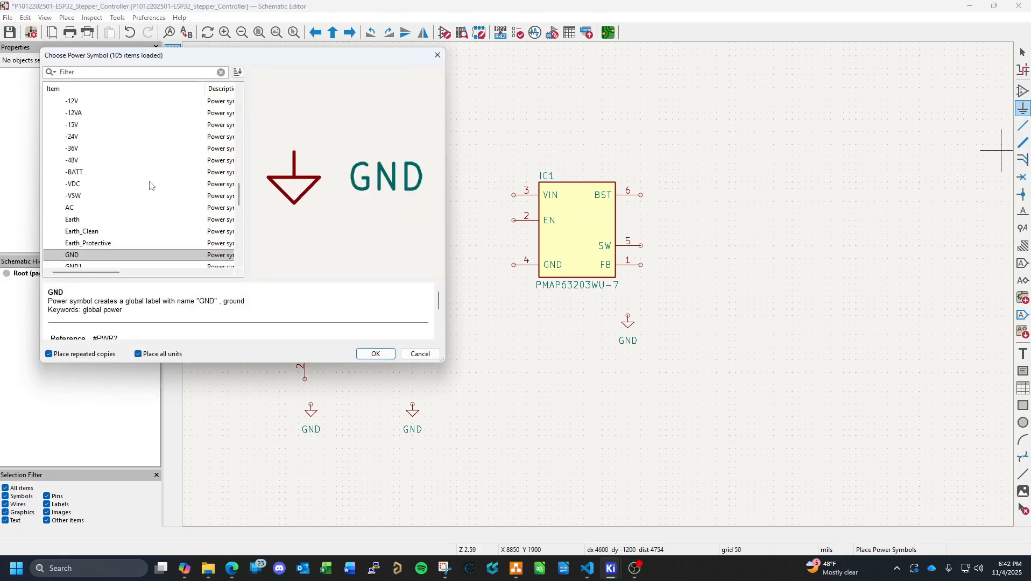
pyautogui.scroll(5, 150, 184)
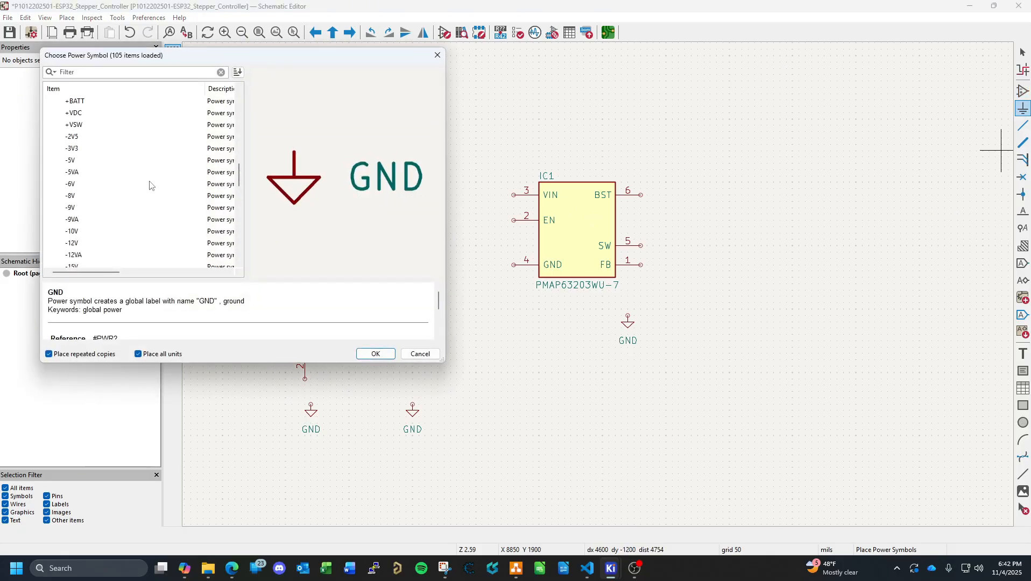
pyautogui.scroll(9, 150, 186)
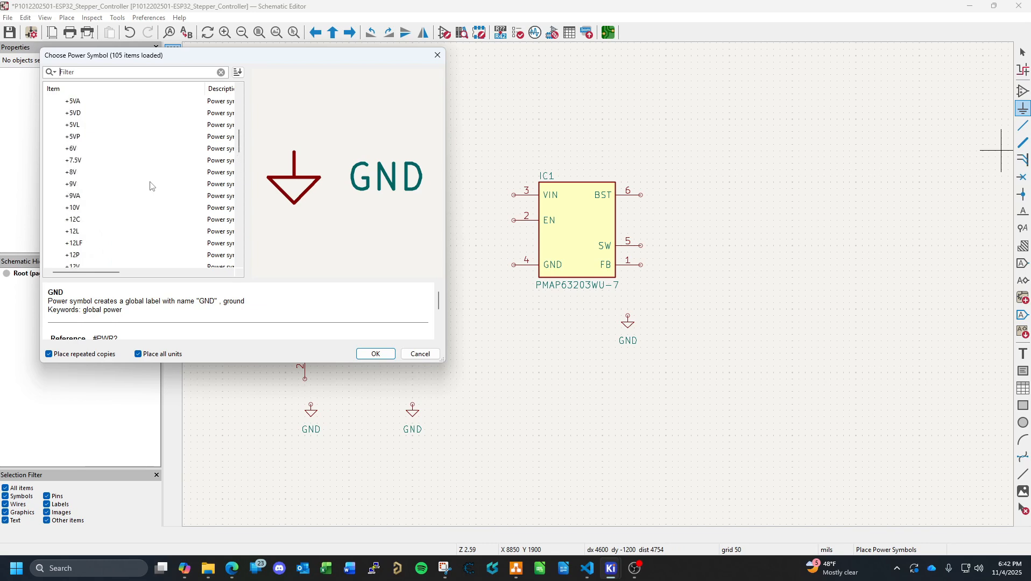
pyautogui.scroll(4, 151, 188)
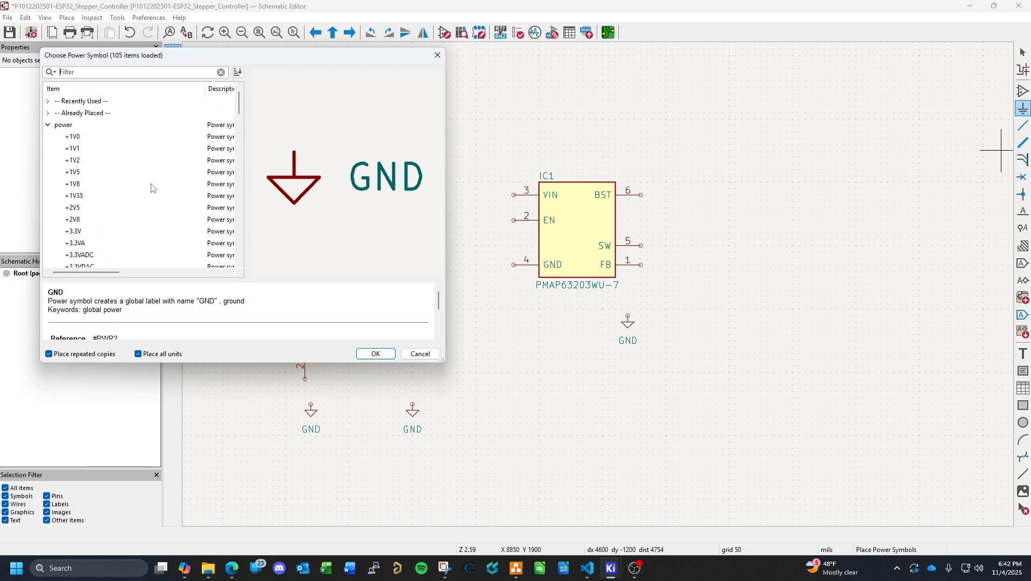
pyautogui.scroll(-6, 151, 187)
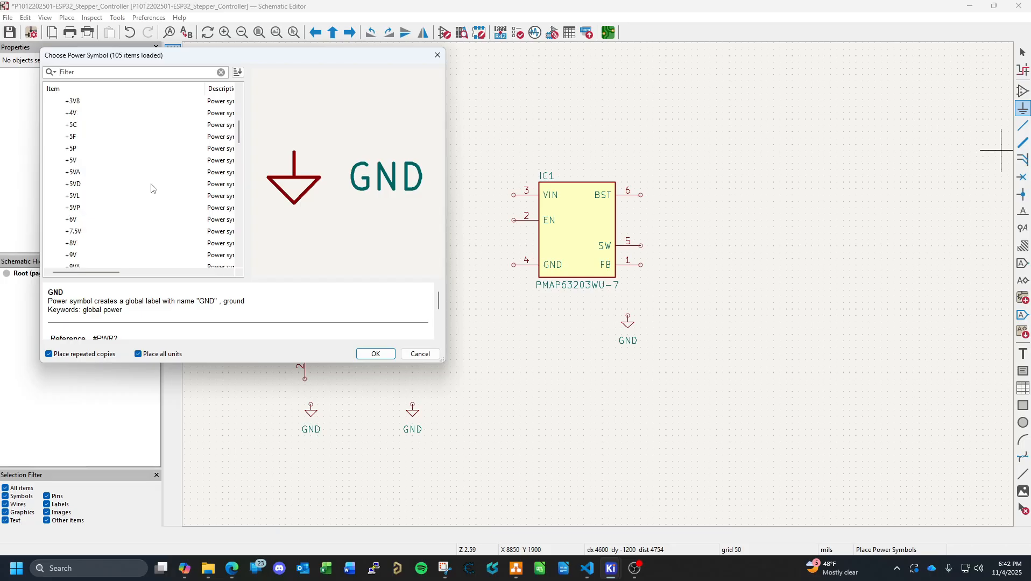
pyautogui.scroll(-3, 151, 188)
pyautogui.scroll(-3, 151, 188)
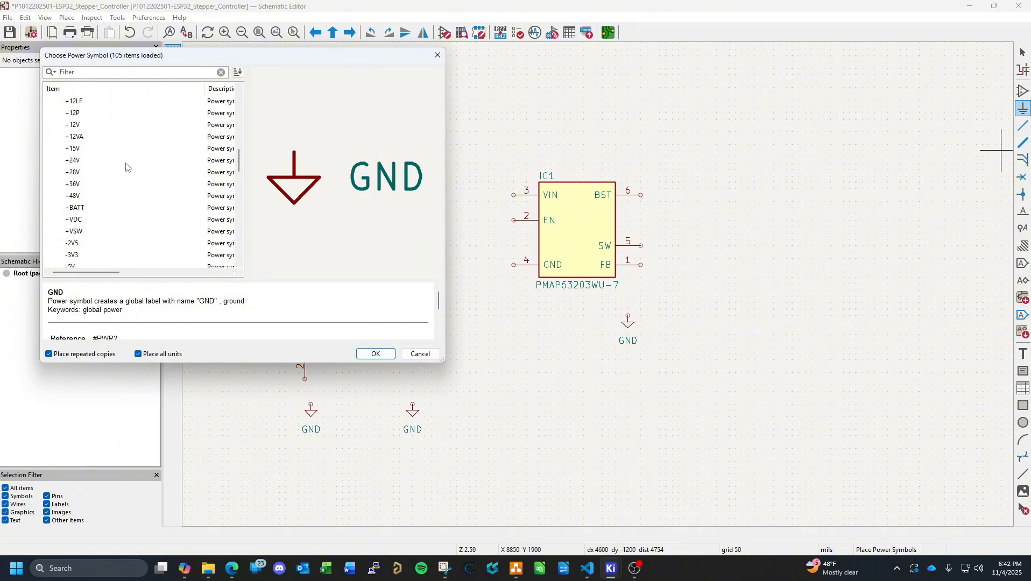
pyautogui.scroll(-1, 127, 167)
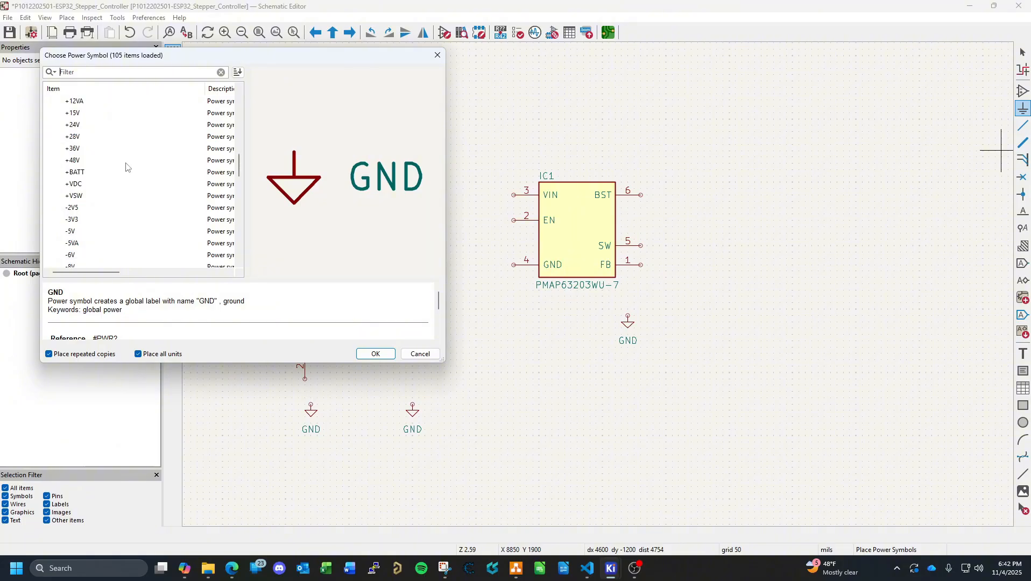
pyautogui.click(80, 185)
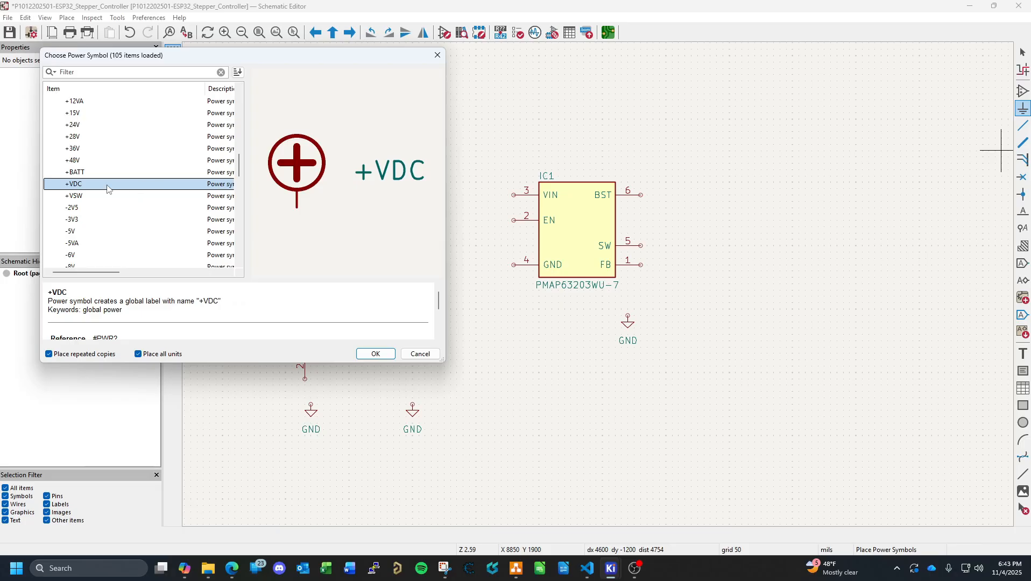
pyautogui.scroll(2, 106, 185)
pyautogui.click(77, 197)
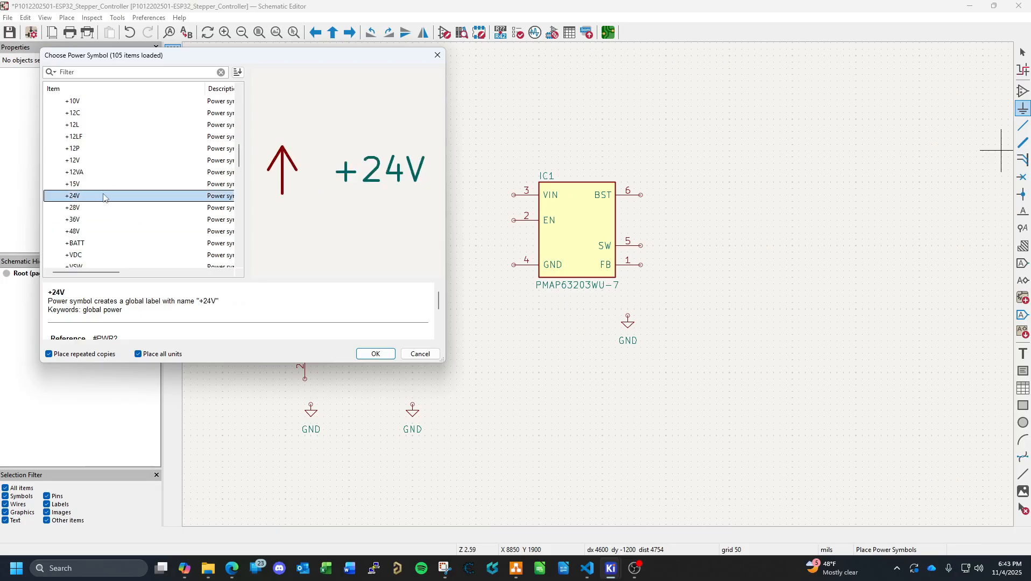
pyautogui.click(376, 353)
pyautogui.click(254, 151)
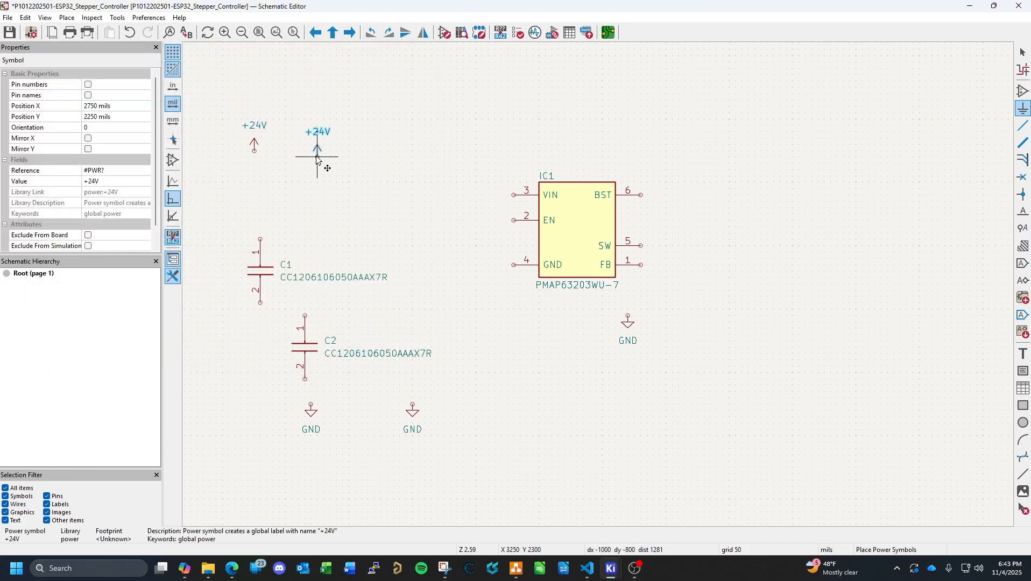
pyautogui.press('Escape')
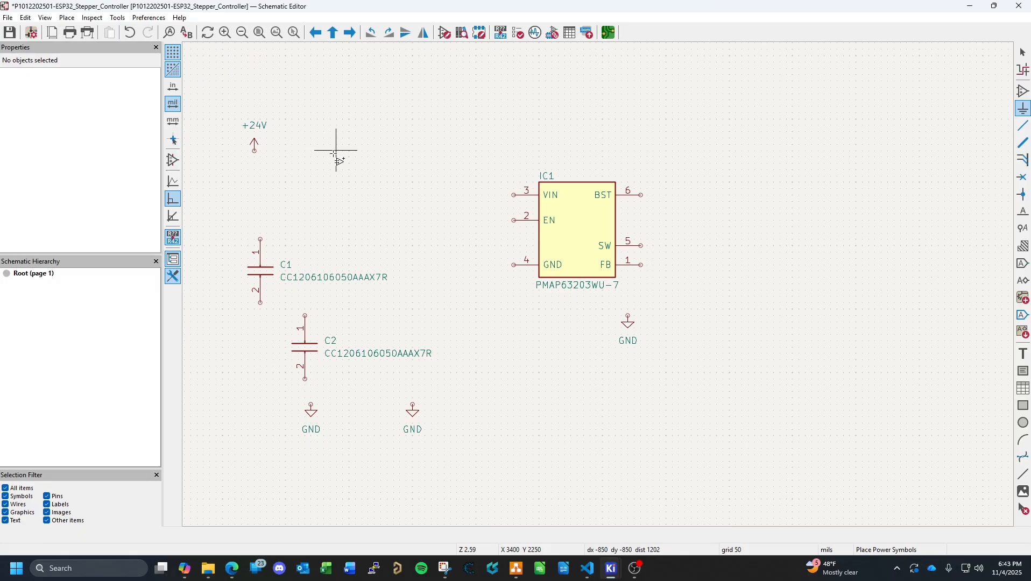
# Place a +3V3 power symbol well to the right of IC1 and slightly above it.
pyautogui.click(1008, 115)
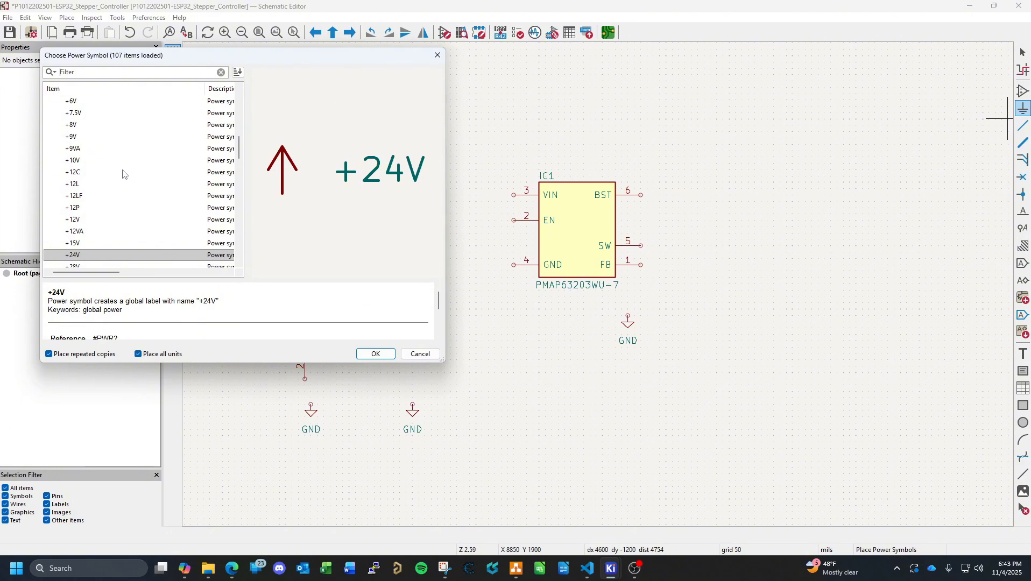
pyautogui.scroll(6, 105, 163)
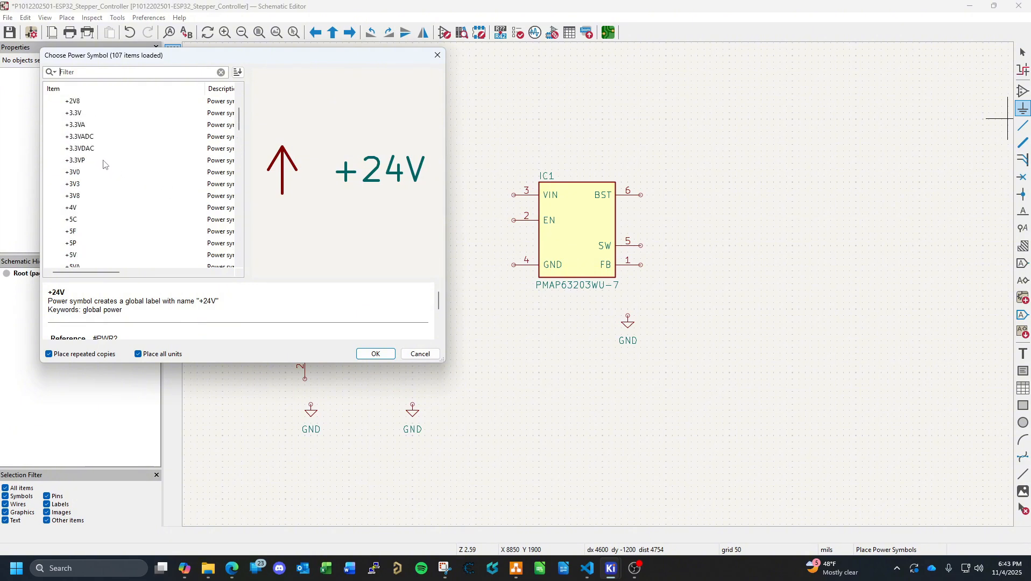
pyautogui.click(74, 185)
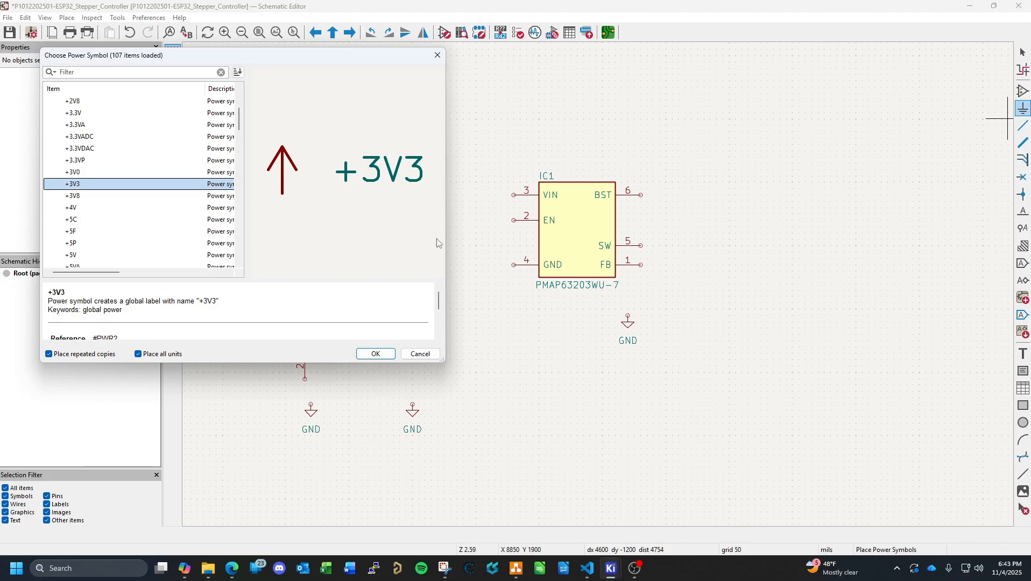
pyautogui.click(385, 355)
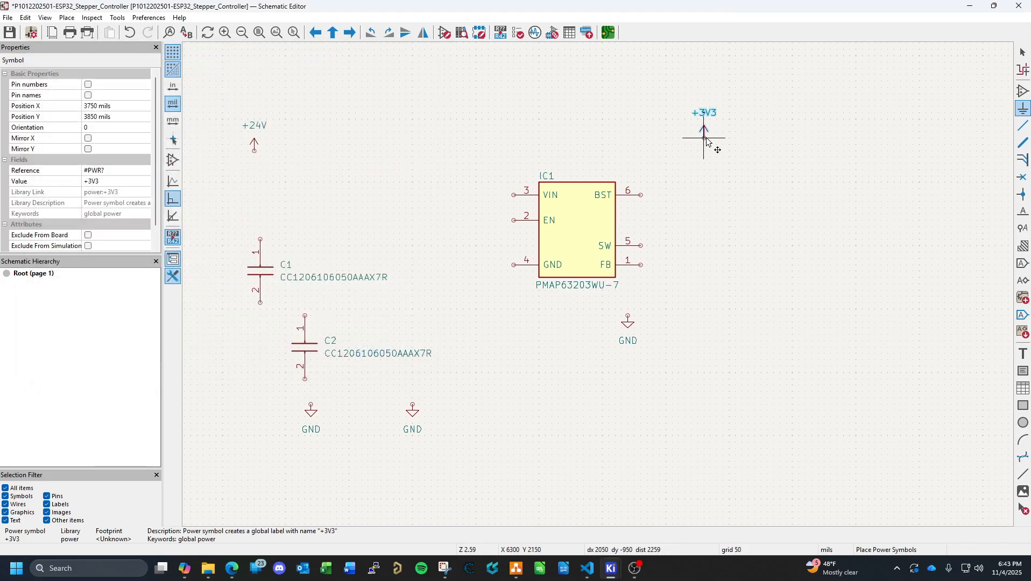
pyautogui.click(876, 138)
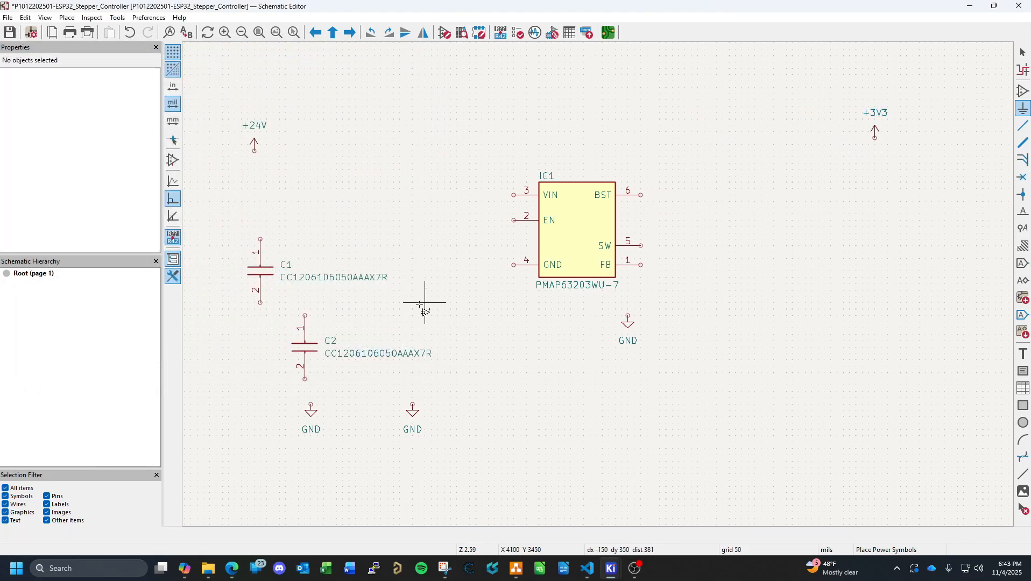
pyautogui.press('Escape')
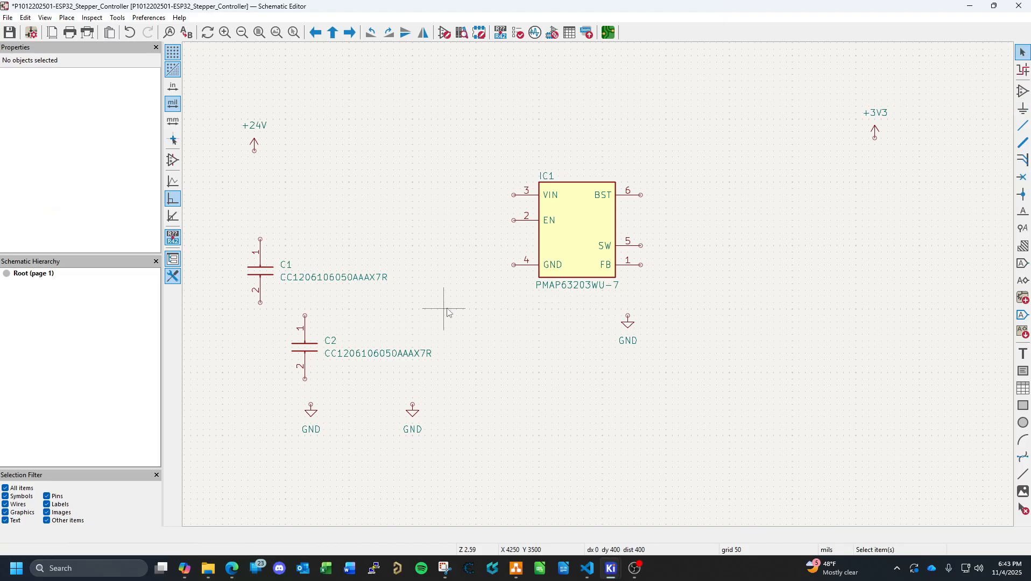
pyautogui.click(319, 280)
pyautogui.moveTo(319, 280); pyautogui.dragTo(242, 226)
pyautogui.press('r')
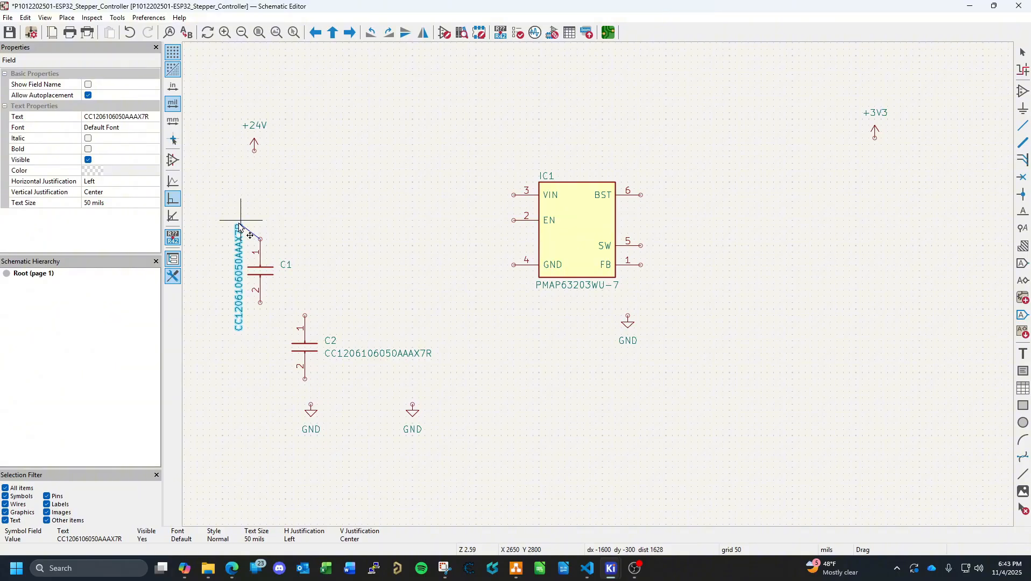
pyautogui.moveTo(240, 227); pyautogui.dragTo(239, 227)
# Move C2 to the right of C1 and place its value text vertically on the capacitor's left side.
pyautogui.click(303, 347)
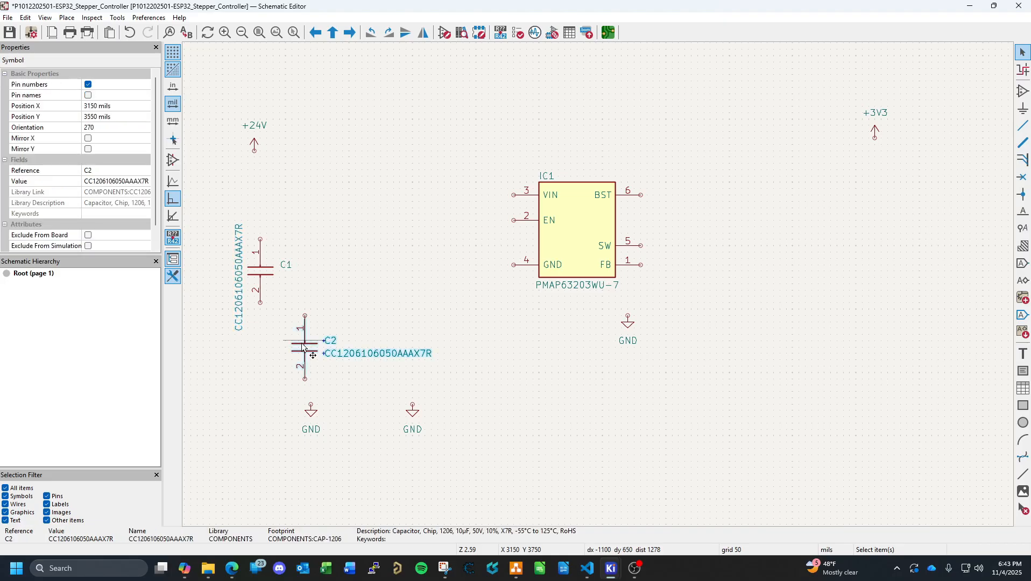
pyautogui.moveTo(313, 355); pyautogui.dragTo(332, 285)
pyautogui.click(390, 291)
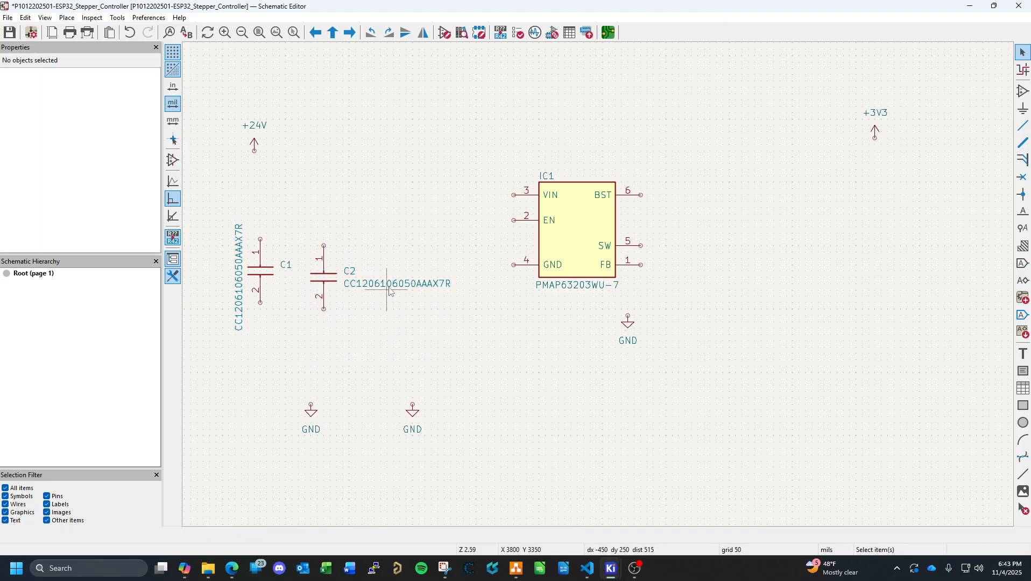
pyautogui.click(390, 291)
pyautogui.click(390, 291)
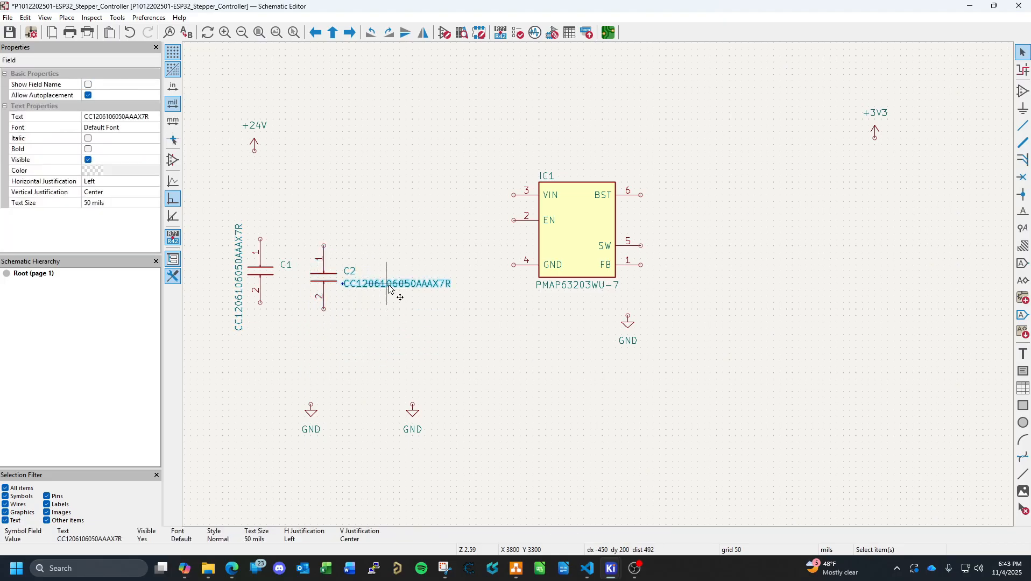
pyautogui.press('r')
pyautogui.moveTo(389, 289); pyautogui.dragTo(304, 229)
pyautogui.click(417, 321)
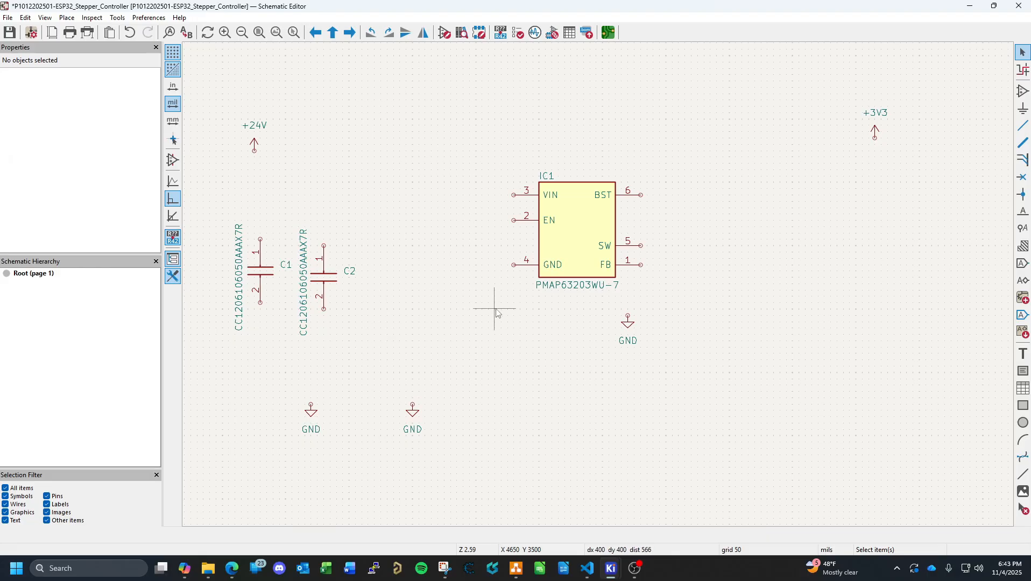
# Move C2 to about X 3850, Y 2800 mils and C1 level with it on its left.
pyautogui.click(322, 284)
pyautogui.moveTo(325, 281); pyautogui.dragTo(393, 220)
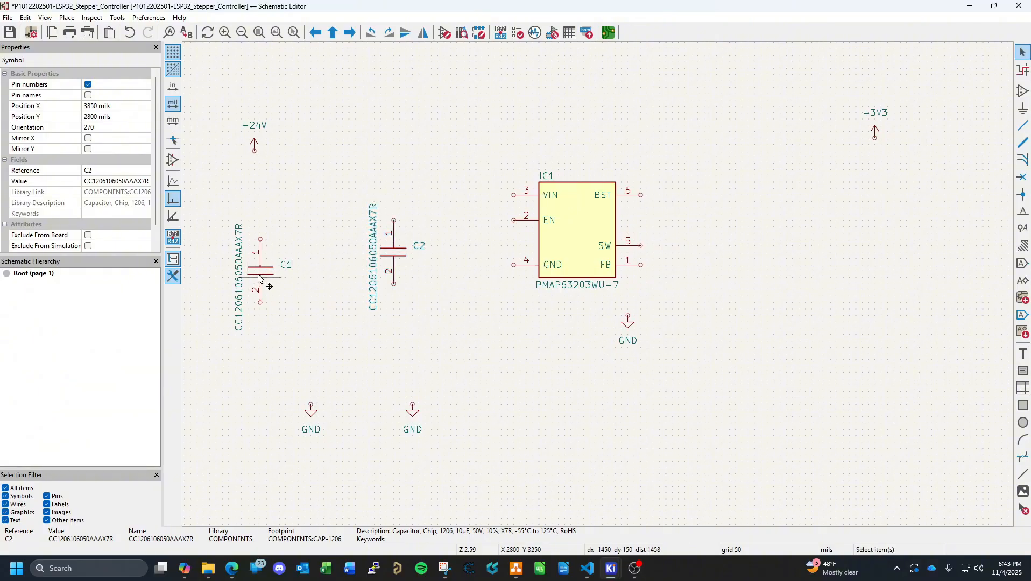
pyautogui.moveTo(263, 244); pyautogui.dragTo(317, 222)
pyautogui.click(483, 324)
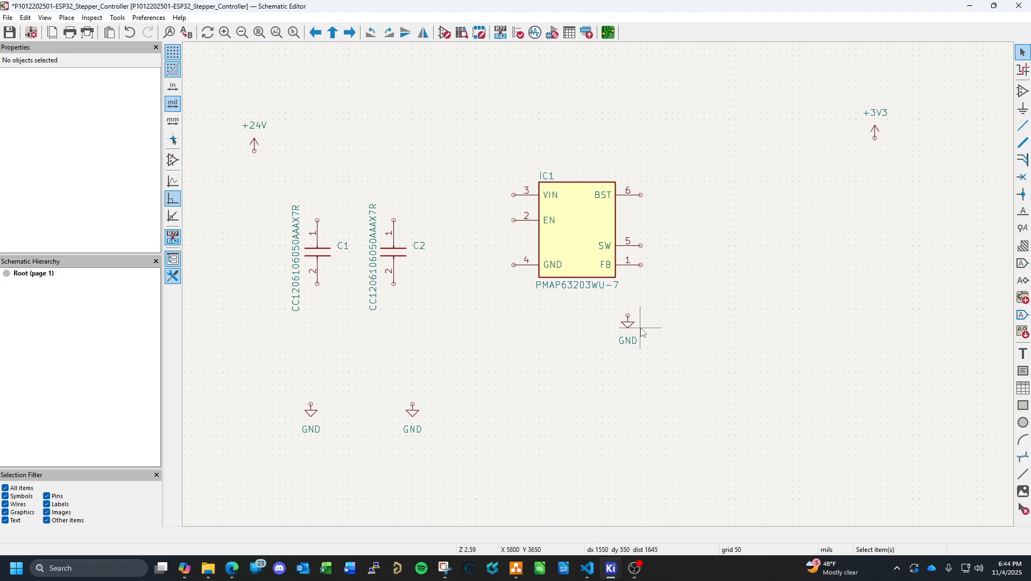
# Move the GND symbol from below C2 to below and right of the GND symbol under IC1.
pyautogui.click(412, 415)
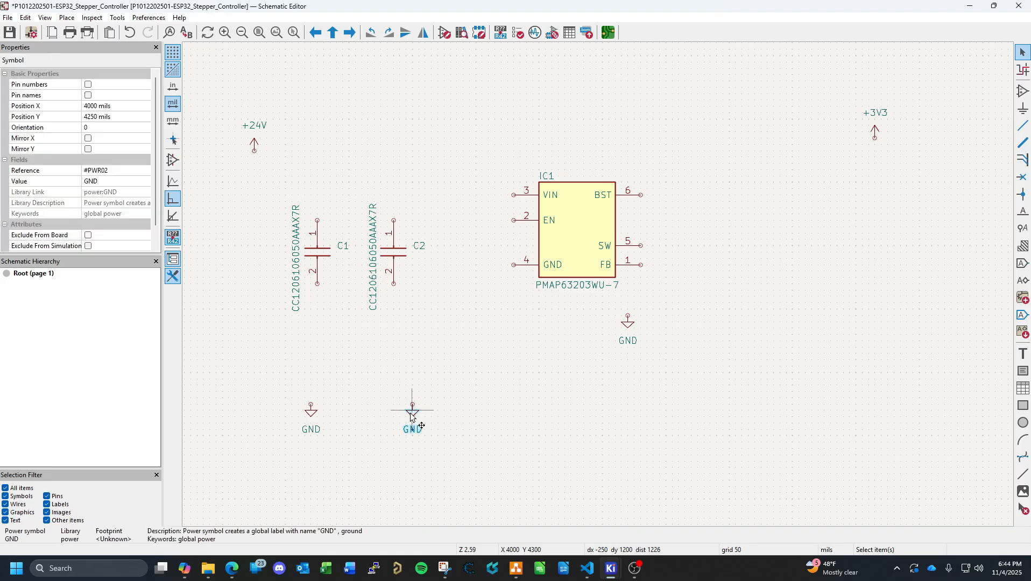
pyautogui.moveTo(413, 415); pyautogui.dragTo(679, 382)
pyautogui.press('Escape')
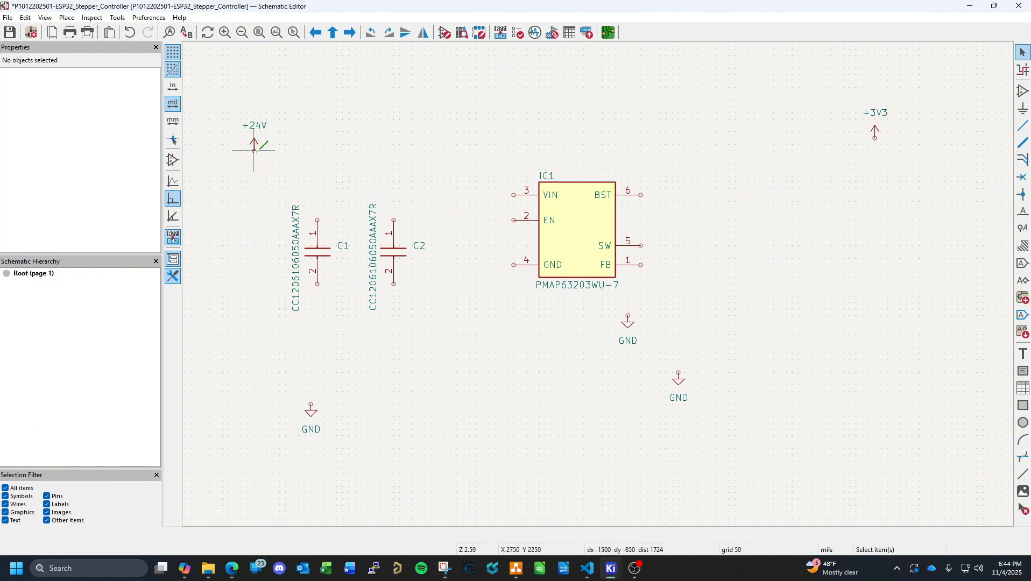
# Move the +24V power symbol directly above pin 1 of C1, leaving a short gap for a wire.
pyautogui.press('w')
pyautogui.press('Escape')
pyautogui.moveTo(253, 144); pyautogui.dragTo(275, 171)
pyautogui.moveTo(274, 112); pyautogui.dragTo(211, 194)
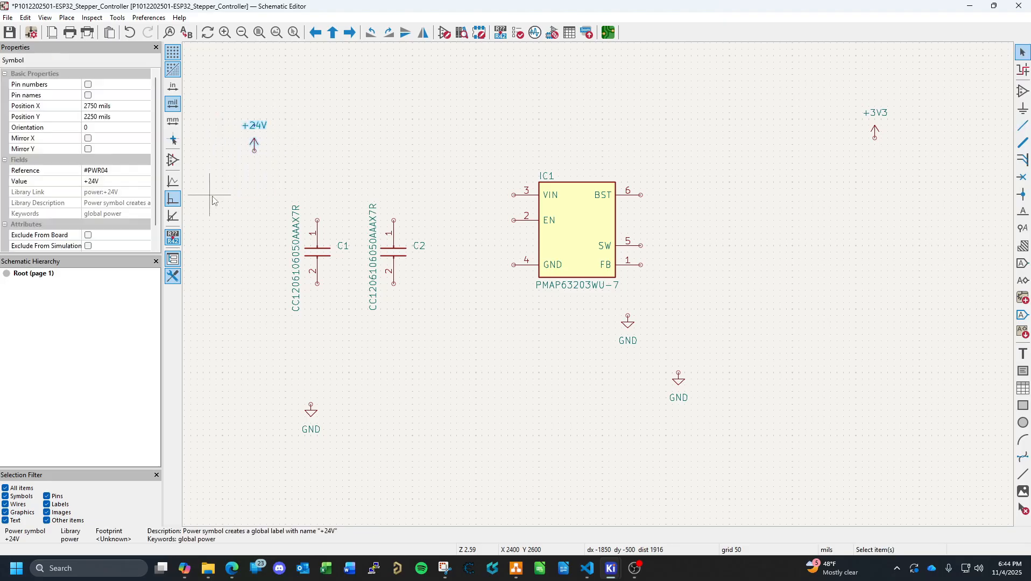
pyautogui.moveTo(251, 144); pyautogui.dragTo(256, 190)
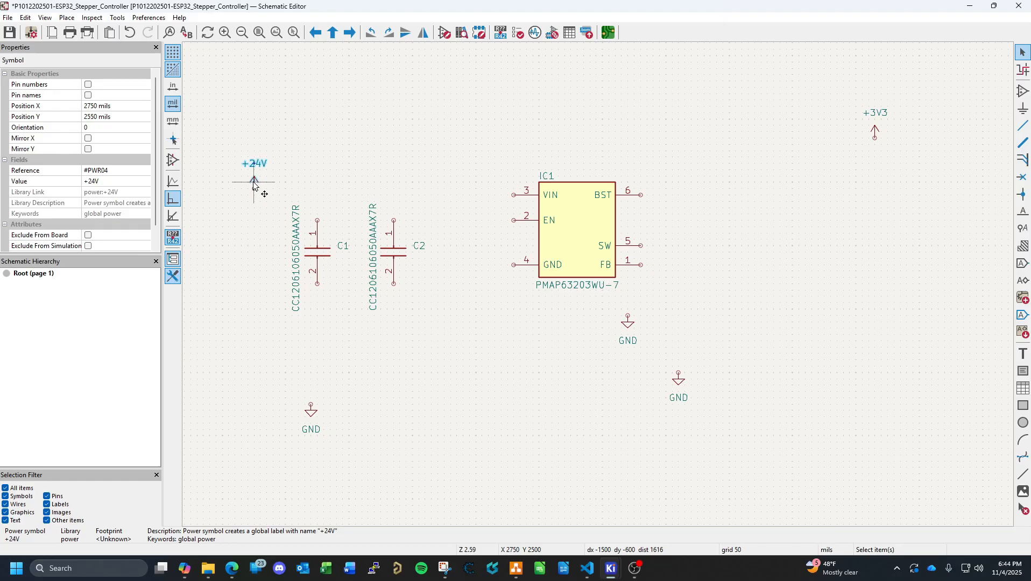
pyautogui.moveTo(255, 186); pyautogui.dragTo(318, 184)
pyautogui.click(394, 151)
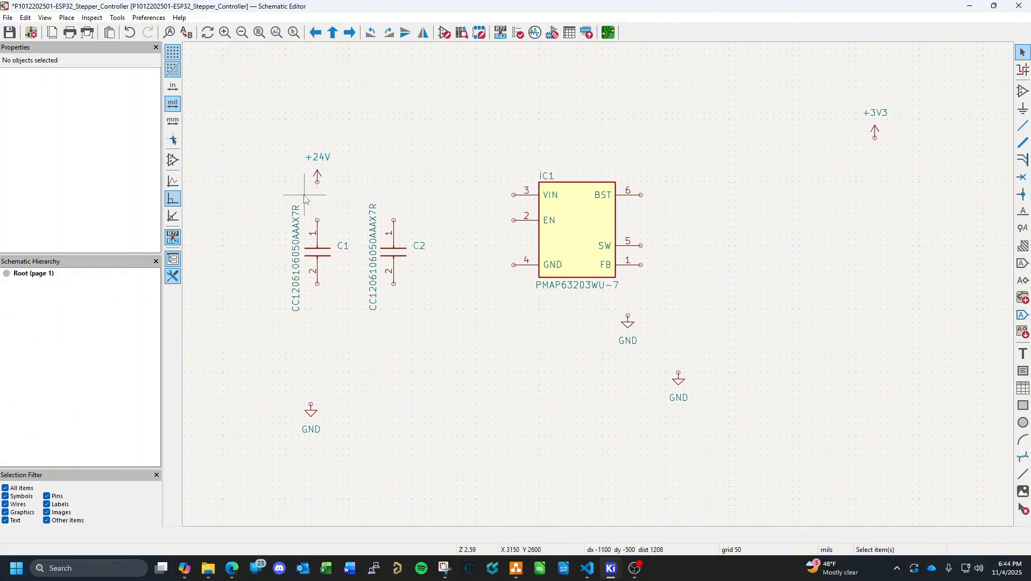
pyautogui.click(317, 183)
pyautogui.press('Escape')
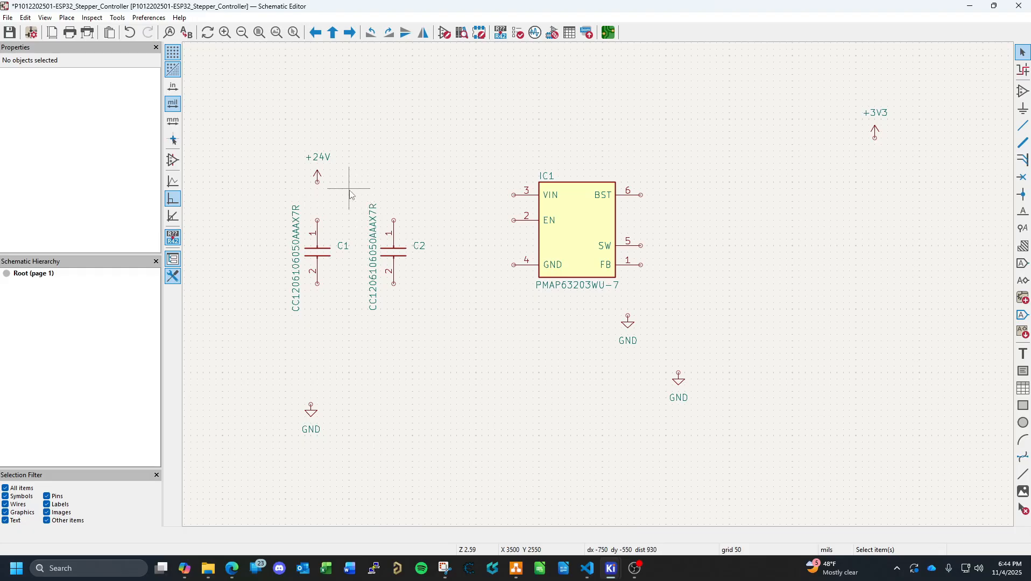
# Wire the +24V power symbol to pin 1 of C1 and pin 1 of C2.
pyautogui.click(1023, 126)
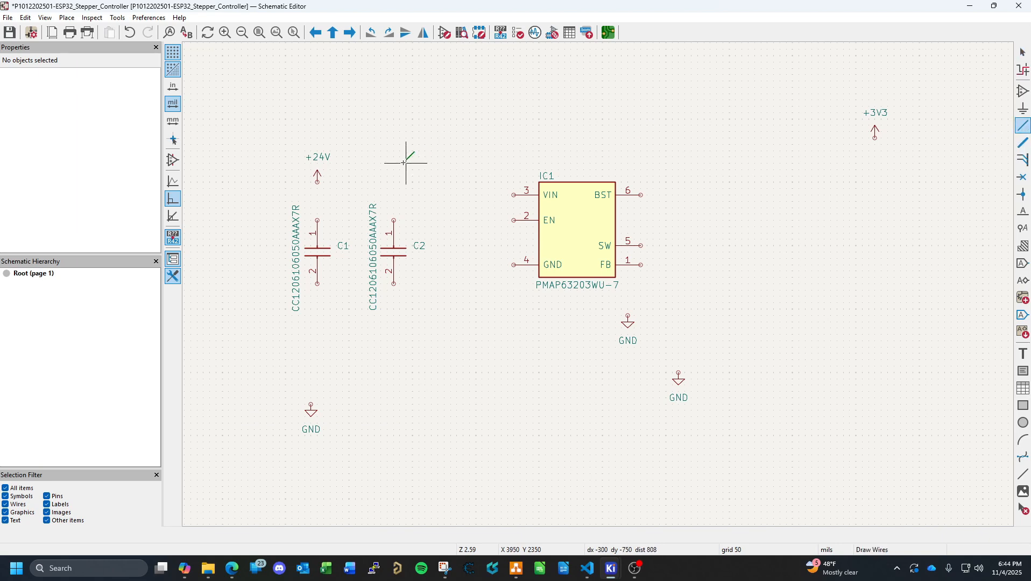
pyautogui.click(318, 182)
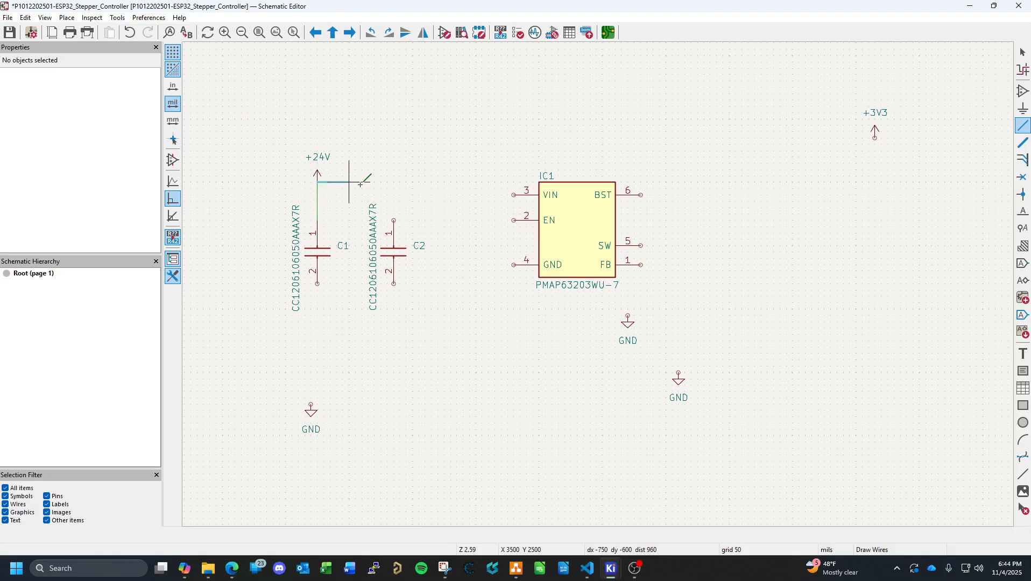
pyautogui.click(394, 219)
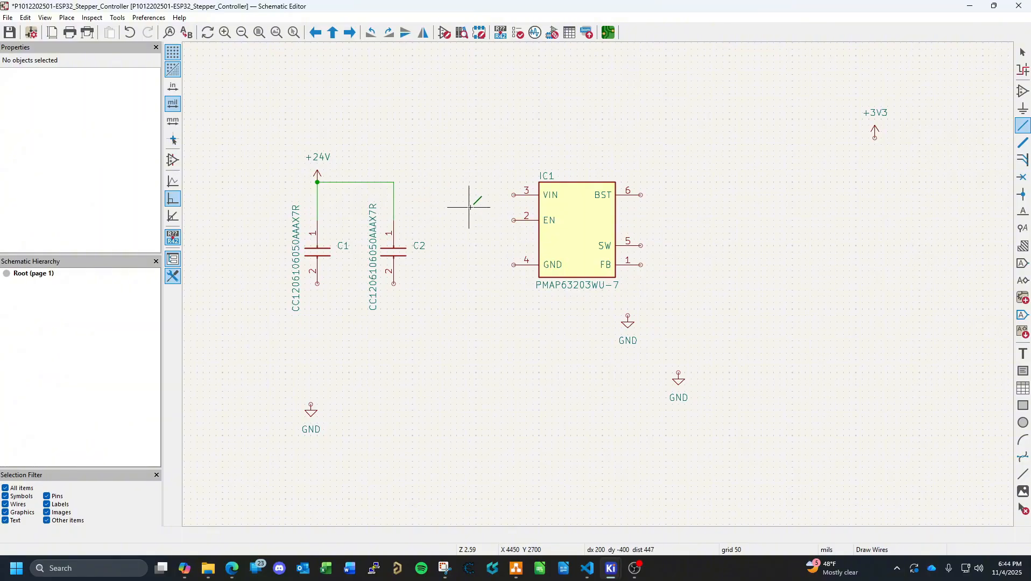
pyautogui.press('Escape')
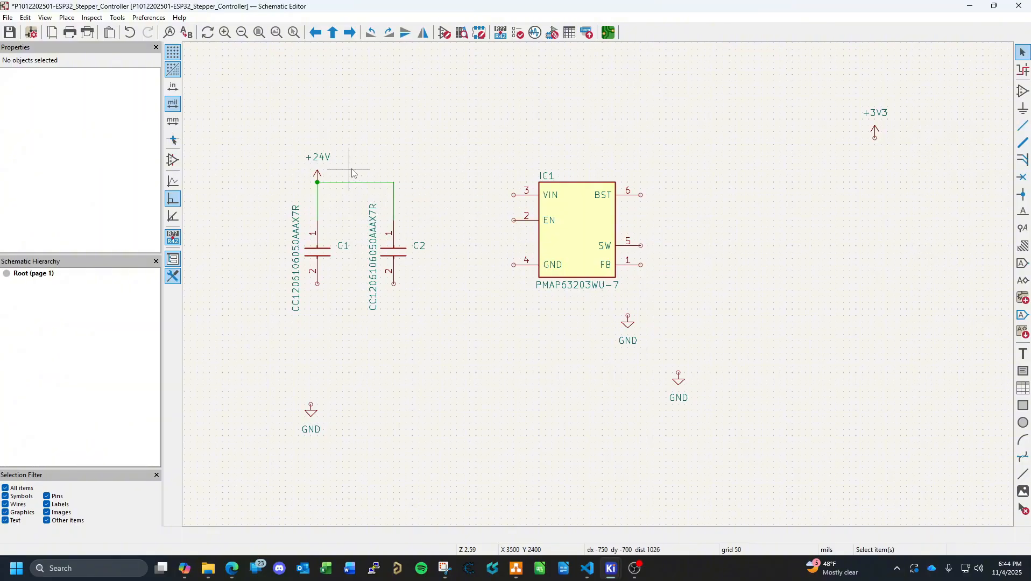
# Shift C1, C2, the +24V symbol and their wires down together until the +24V wire is level with IC1's VIN pin.
pyautogui.moveTo(261, 126)
pyautogui.mouseDown()
pyautogui.moveTo(395, 267)
pyautogui.moveTo(442, 366)
pyautogui.mouseUp()
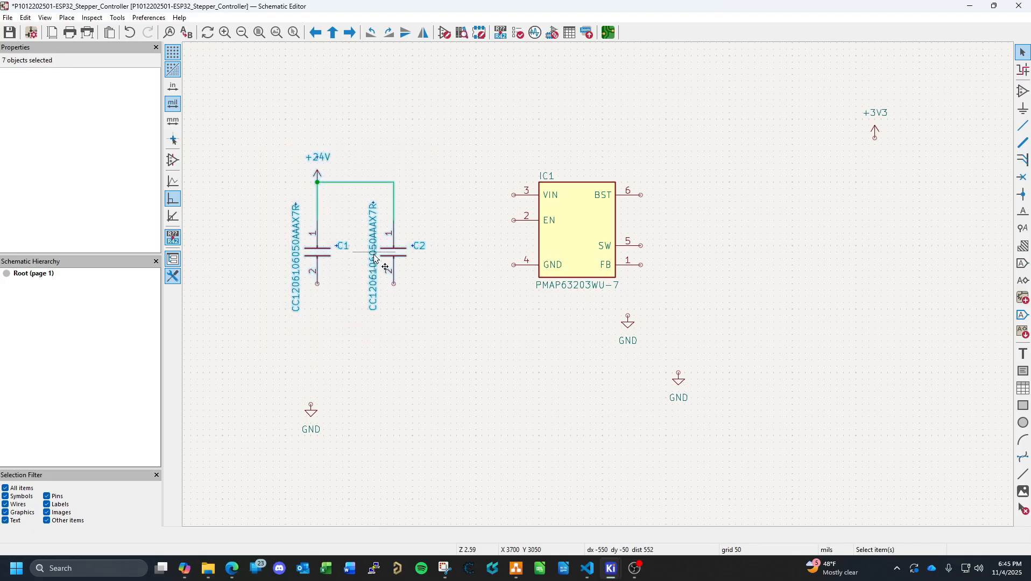
pyautogui.moveTo(394, 224); pyautogui.dragTo(396, 236)
pyautogui.click(425, 162)
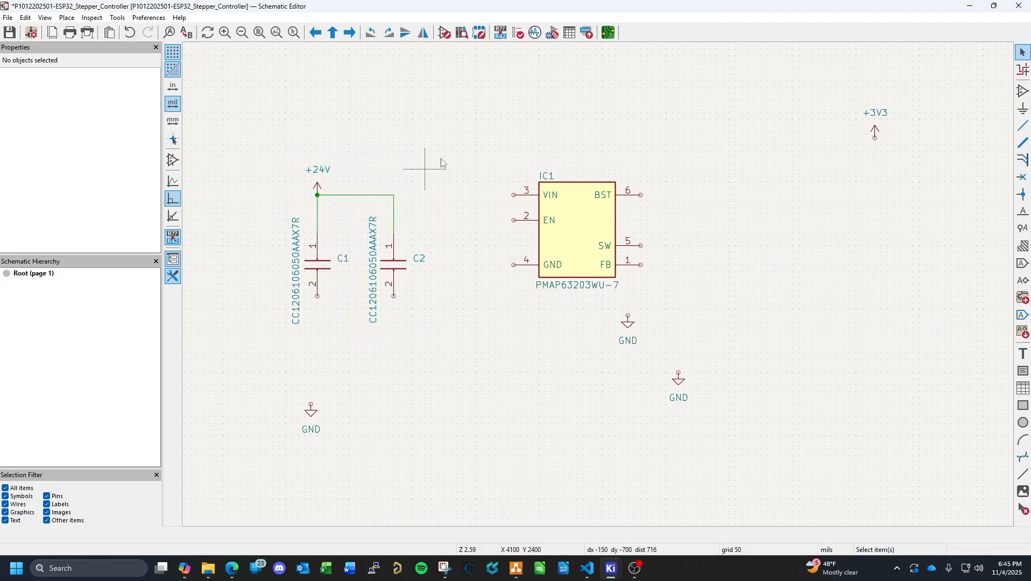
# Extend the +24V wire from above C2 to IC1's VIN pin and branch it to the EN pin.
pyautogui.click(1024, 127)
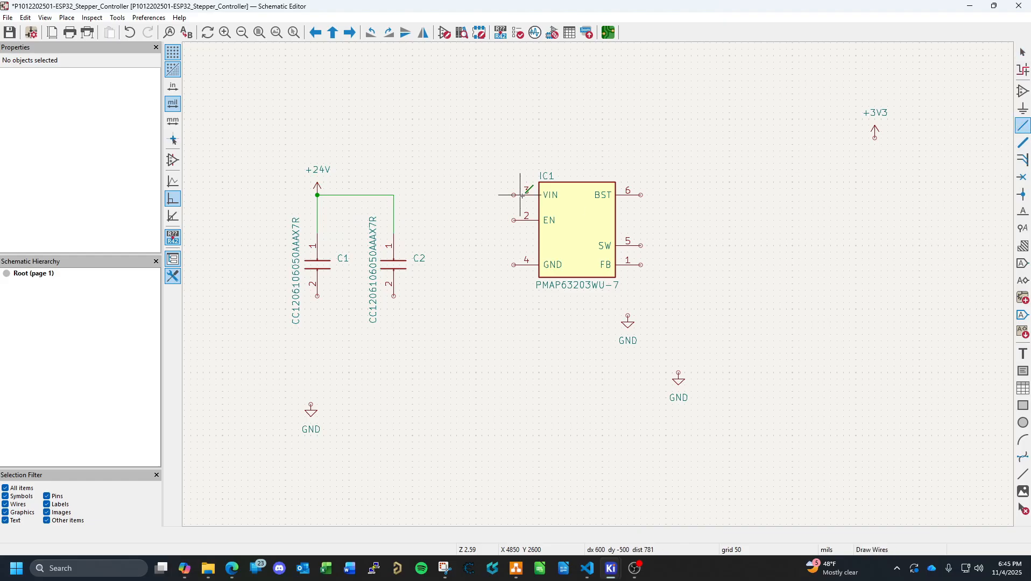
pyautogui.click(394, 196)
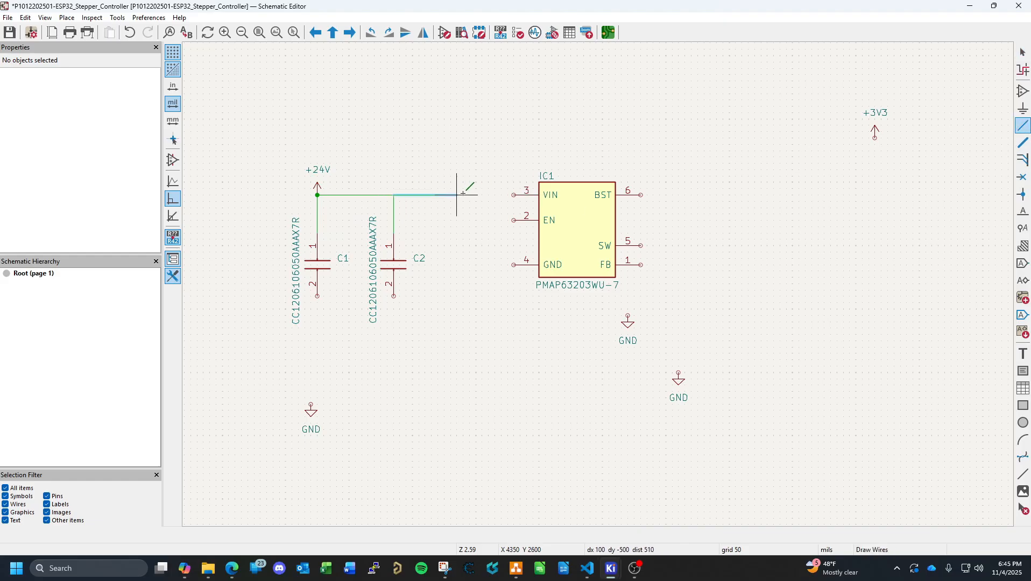
pyautogui.click(514, 195)
pyautogui.click(515, 220)
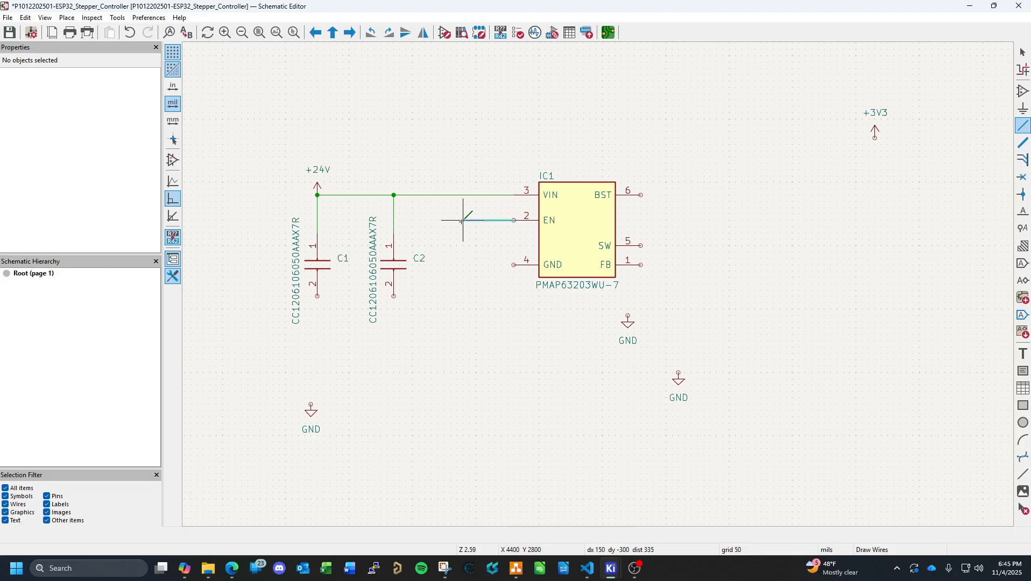
pyautogui.click(457, 196)
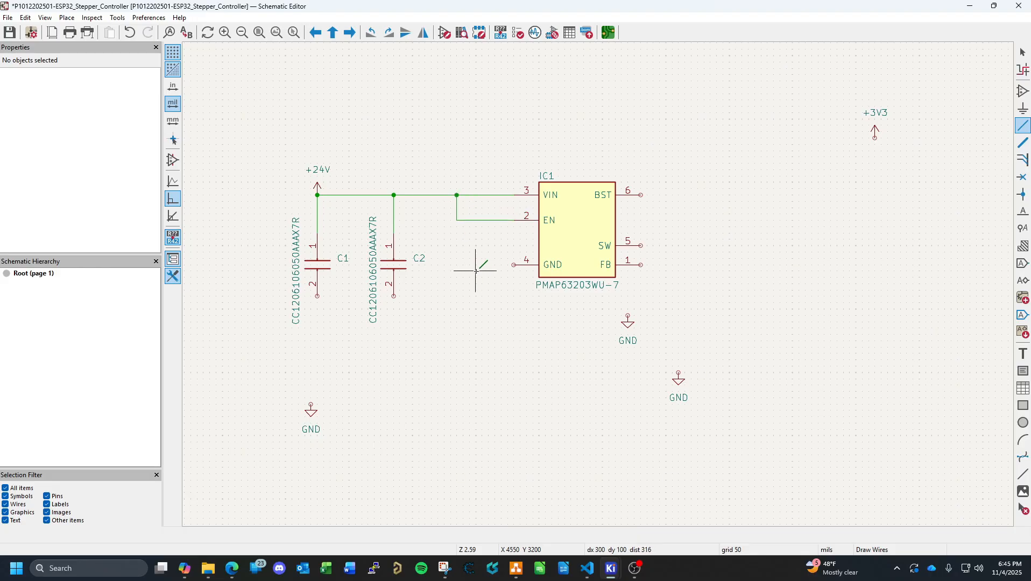
pyautogui.press('Escape')
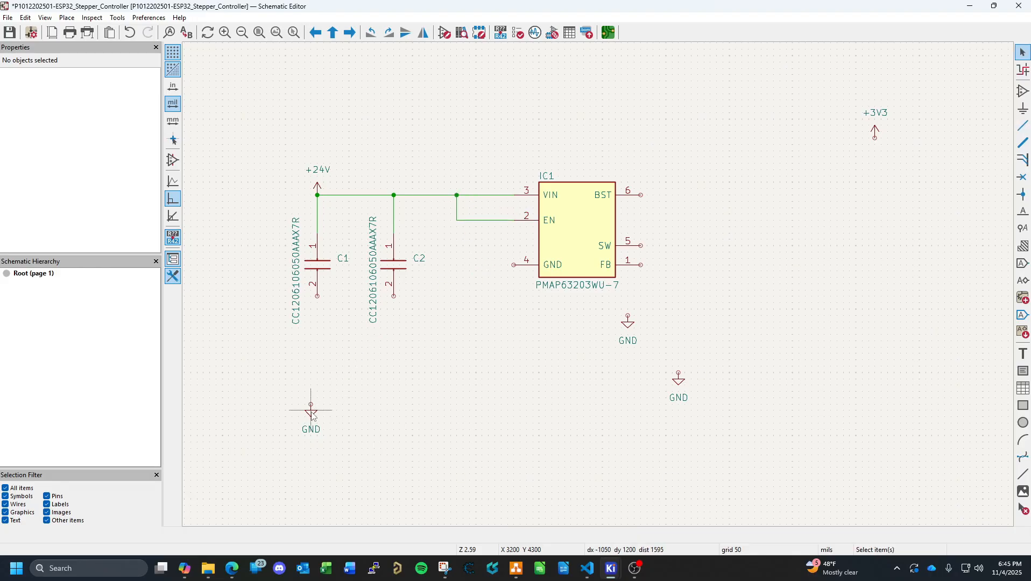
# Move the GND symbol below the capacitors up to sit midway between C1 and C2, just beneath them.
pyautogui.click(313, 417)
pyautogui.moveTo(312, 417); pyautogui.dragTo(355, 340)
pyautogui.click(422, 334)
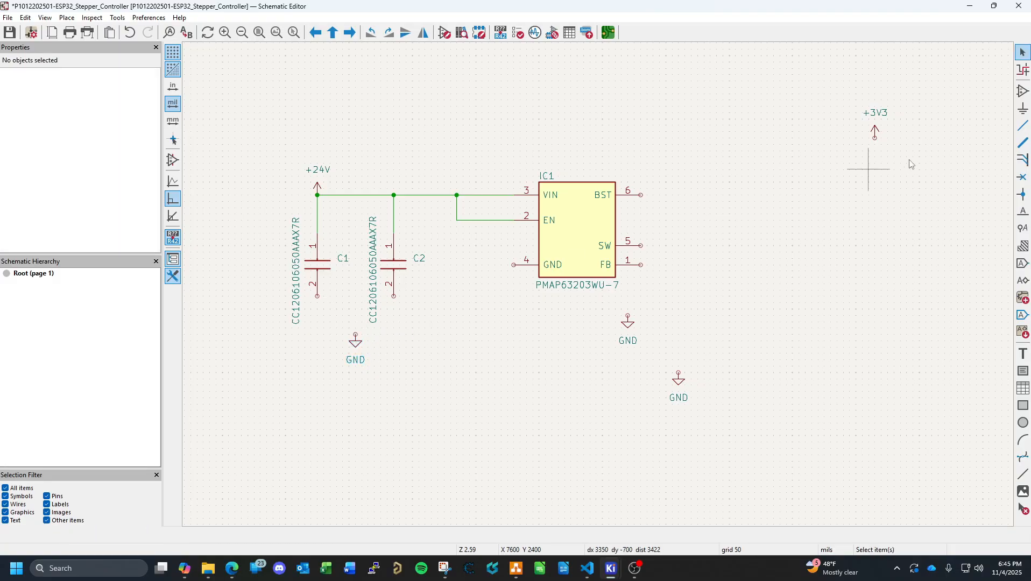
# Wire pin 2 of C1 and pin 2 of C2 to the GND symbol between them.
pyautogui.click(1023, 125)
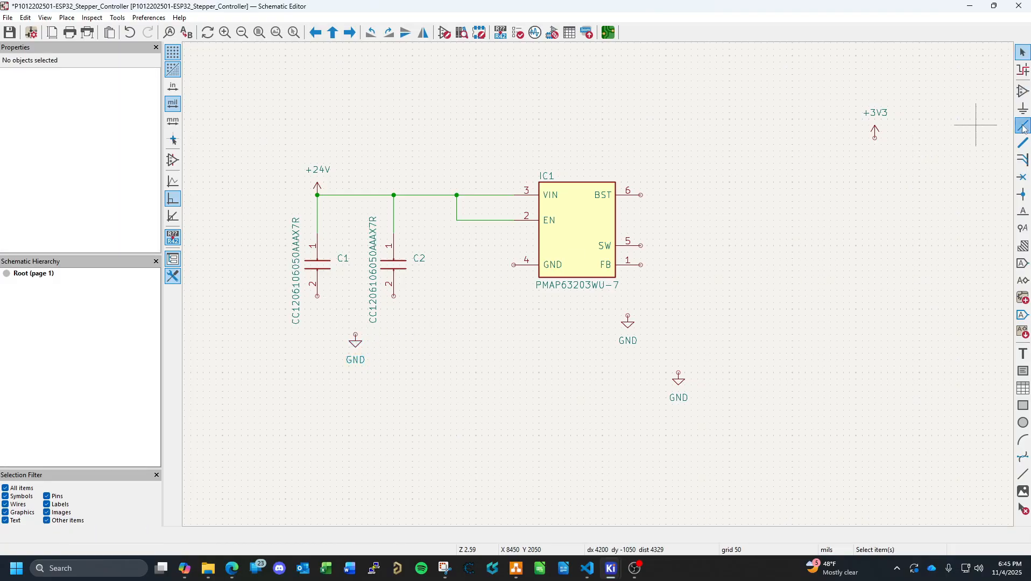
pyautogui.click(317, 296)
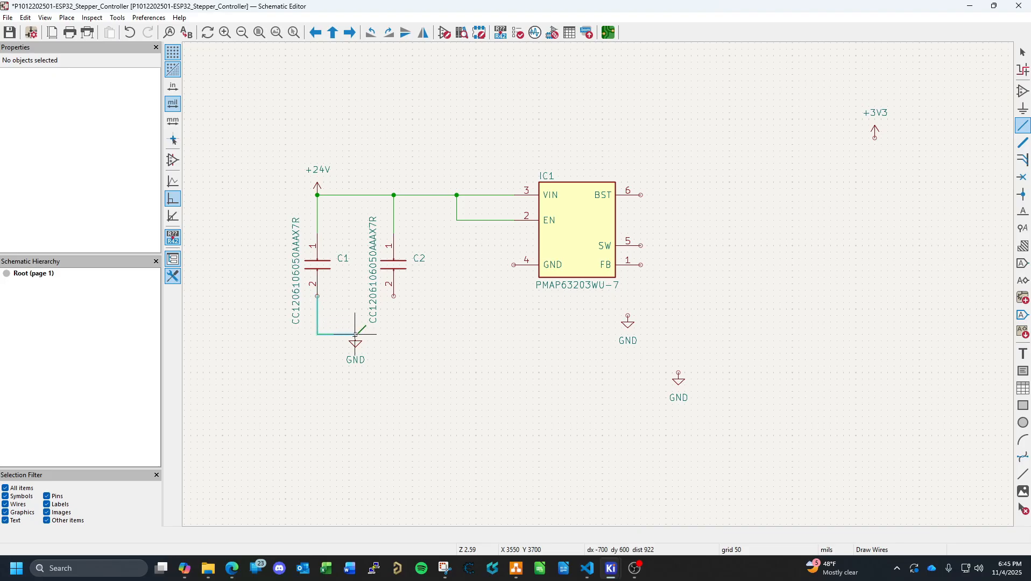
pyautogui.click(355, 335)
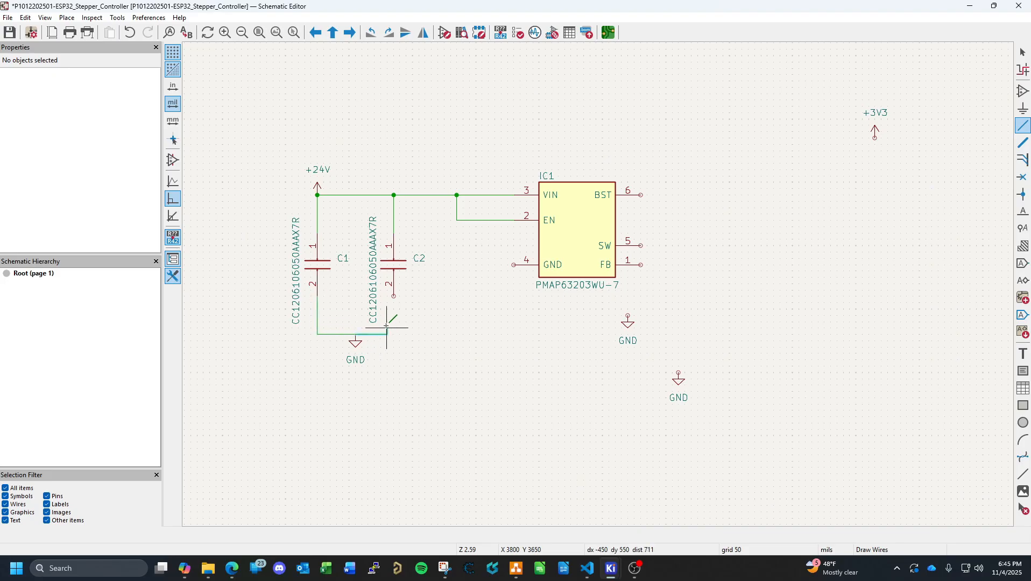
pyautogui.click(394, 296)
pyautogui.press('Escape')
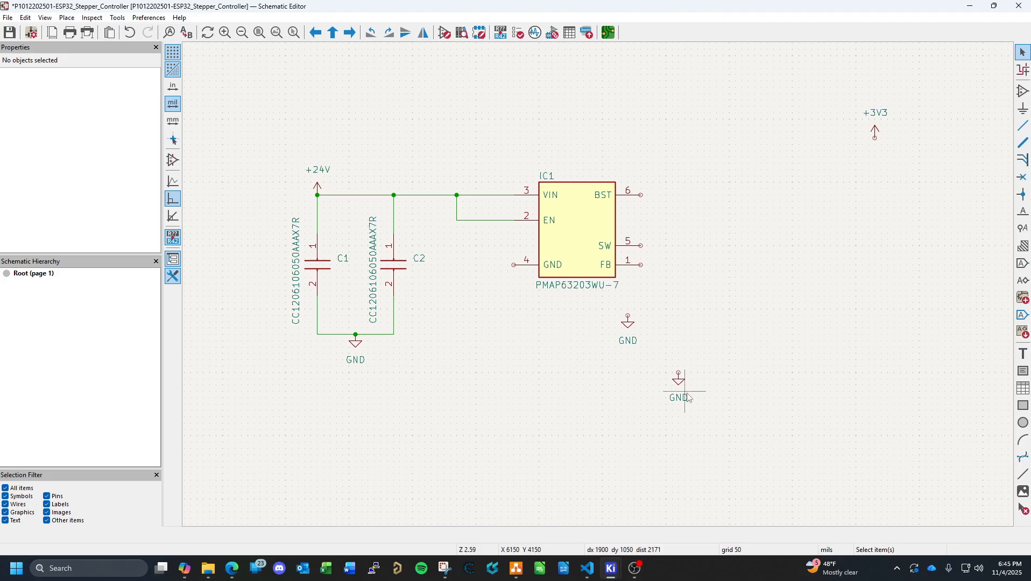
# Move the GND symbol nearest IC1 to X 4700, Y 3300 mils and wire it to IC1's GND pin 4.
pyautogui.moveTo(629, 318)
pyautogui.mouseDown()
pyautogui.moveTo(482, 308)
pyautogui.moveTo(510, 279)
pyautogui.moveTo(501, 286)
pyautogui.mouseUp()
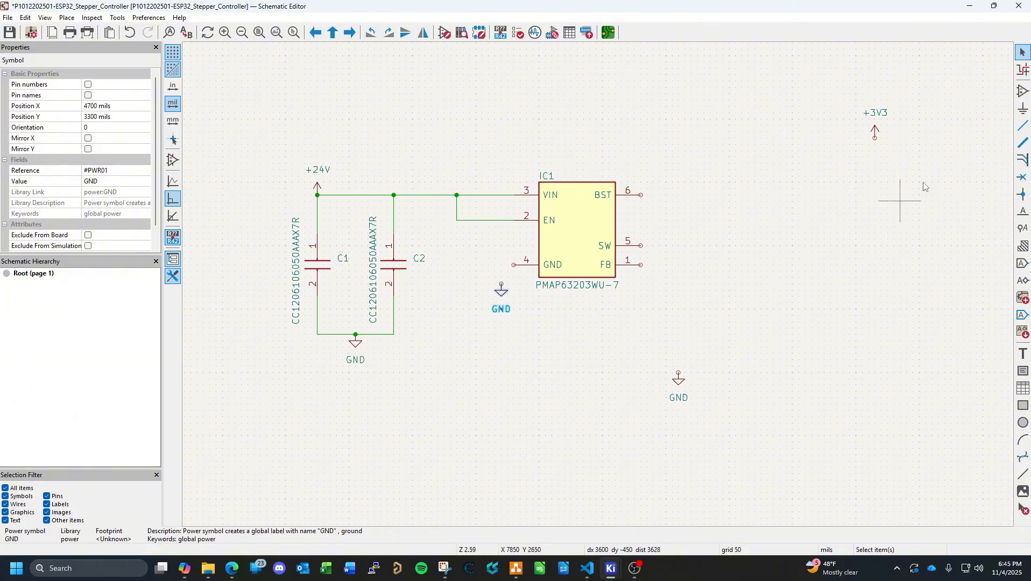
pyautogui.click(1023, 126)
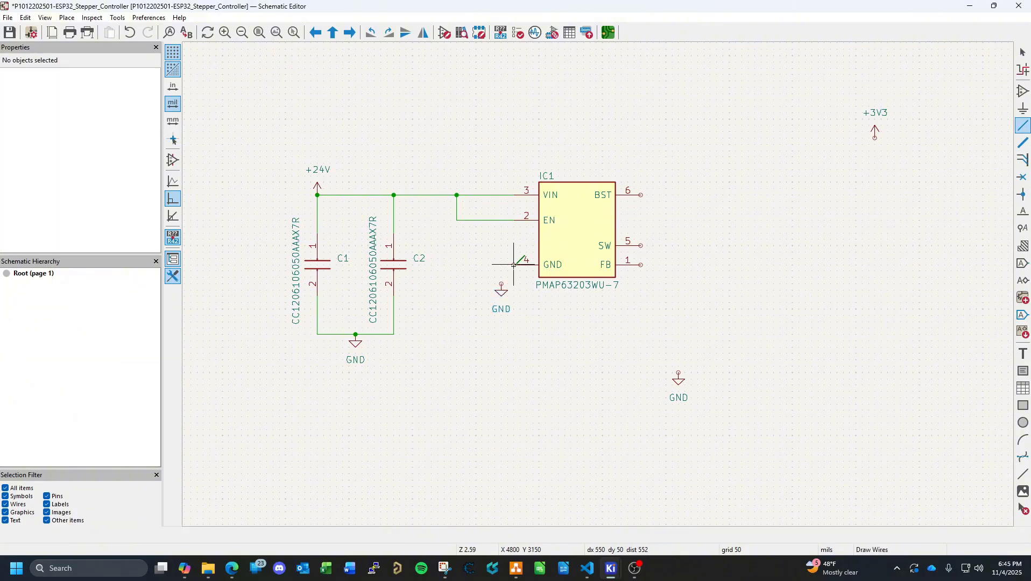
pyautogui.click(514, 264)
pyautogui.click(502, 286)
pyautogui.press('Escape')
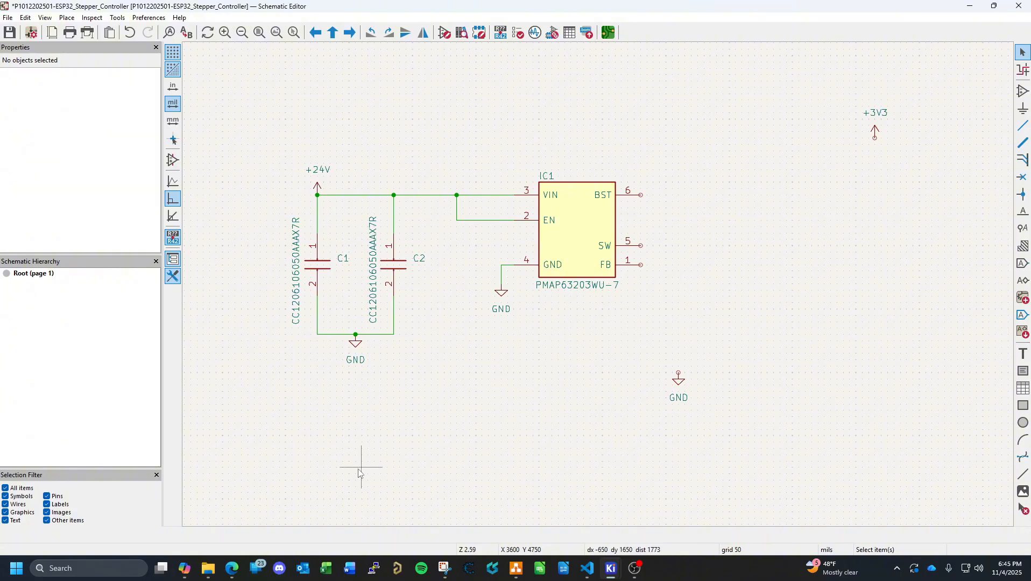
# Switch to the web browser, close the AP63203WU-7 product page and consult the AP63200/AP63201/AP63203 datasheet.
pyautogui.click(233, 570)
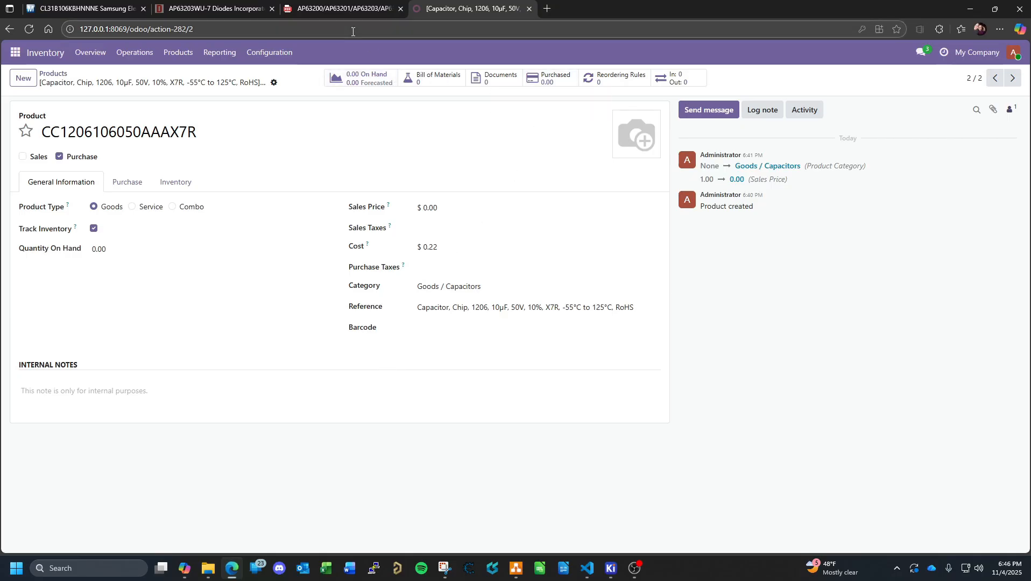
pyautogui.click(271, 8)
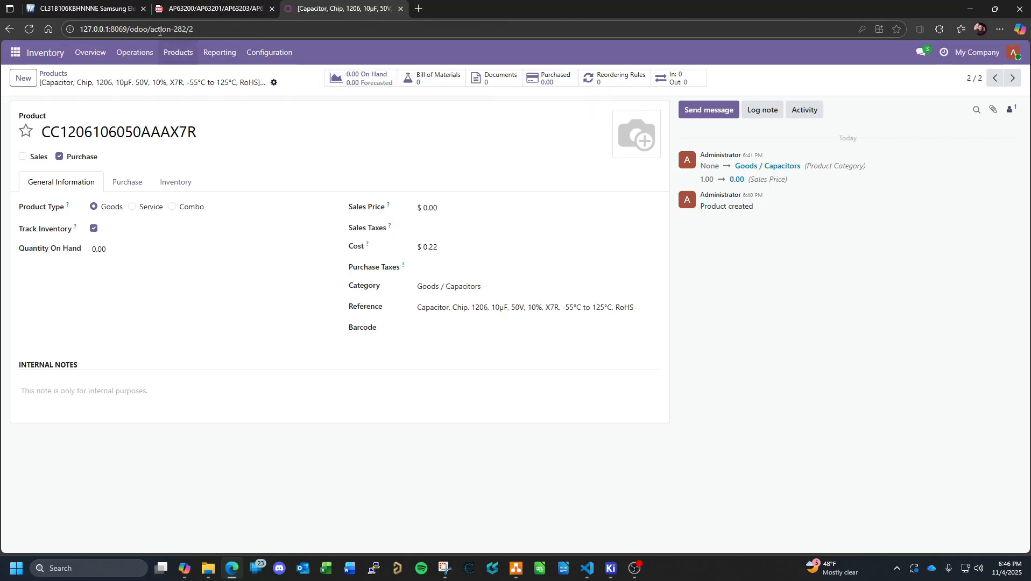
pyautogui.click(227, 11)
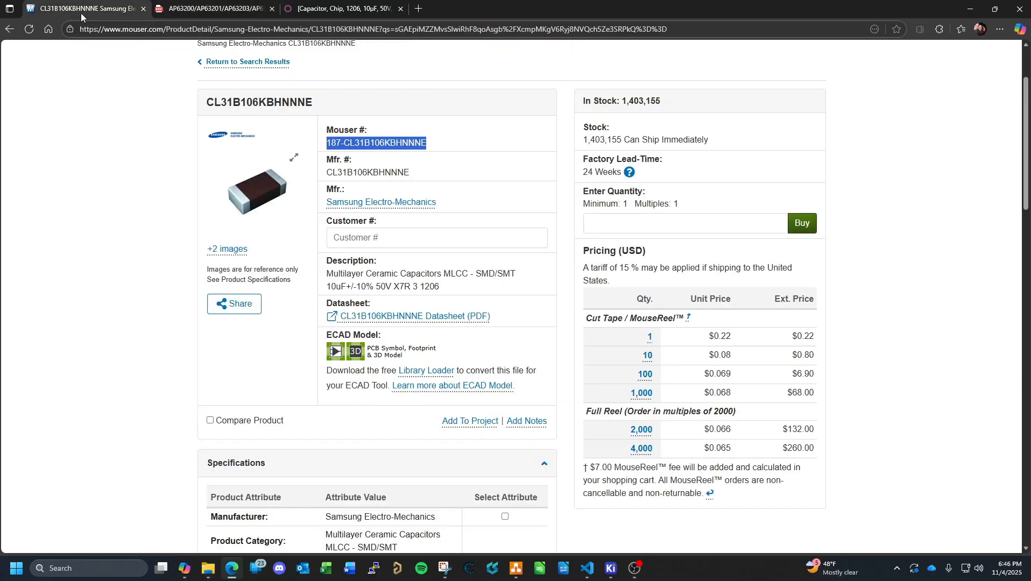
# Return to Mouser's CL31B106KBHNNNE page and open its Multilayer Ceramic Capacitors MLCC - SMD/SMT category.
pyautogui.click(81, 15)
pyautogui.scroll(2, 308, 172)
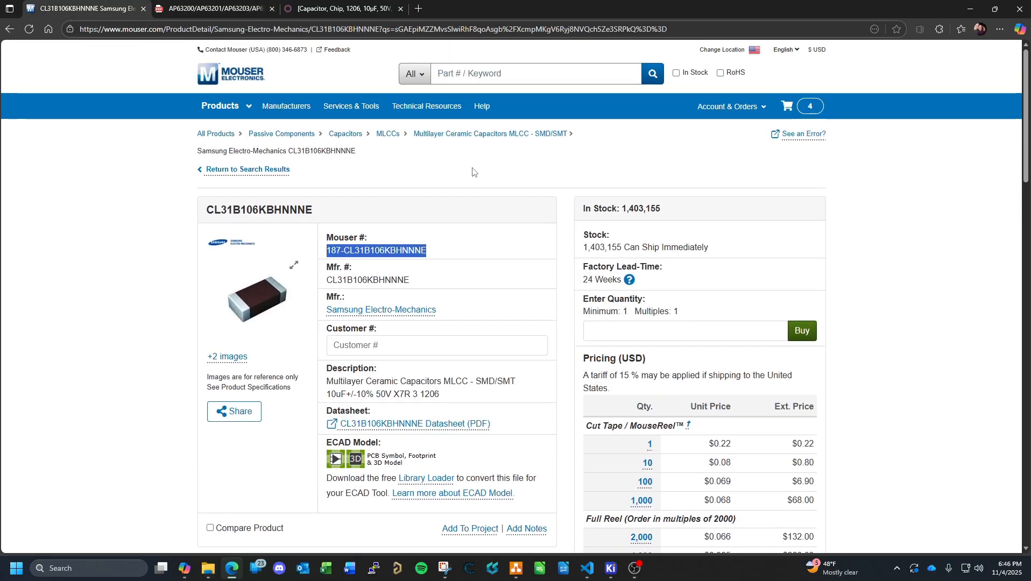
pyautogui.click(506, 136)
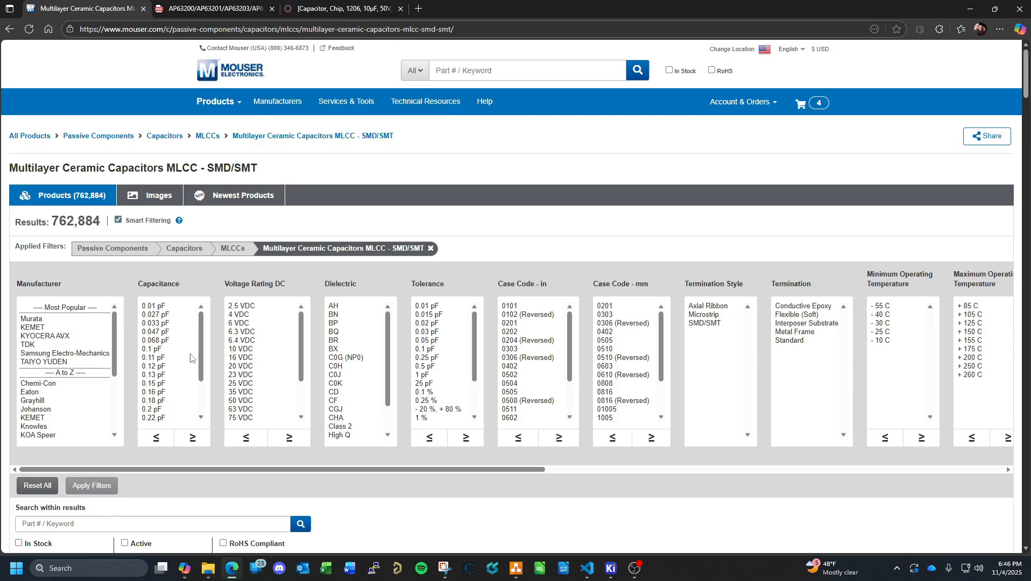
# Select 0.1 uF as the capacitance filter for the ceramic capacitors.
pyautogui.moveTo(200, 339); pyautogui.dragTo(201, 363)
pyautogui.scroll(-15, 202, 366)
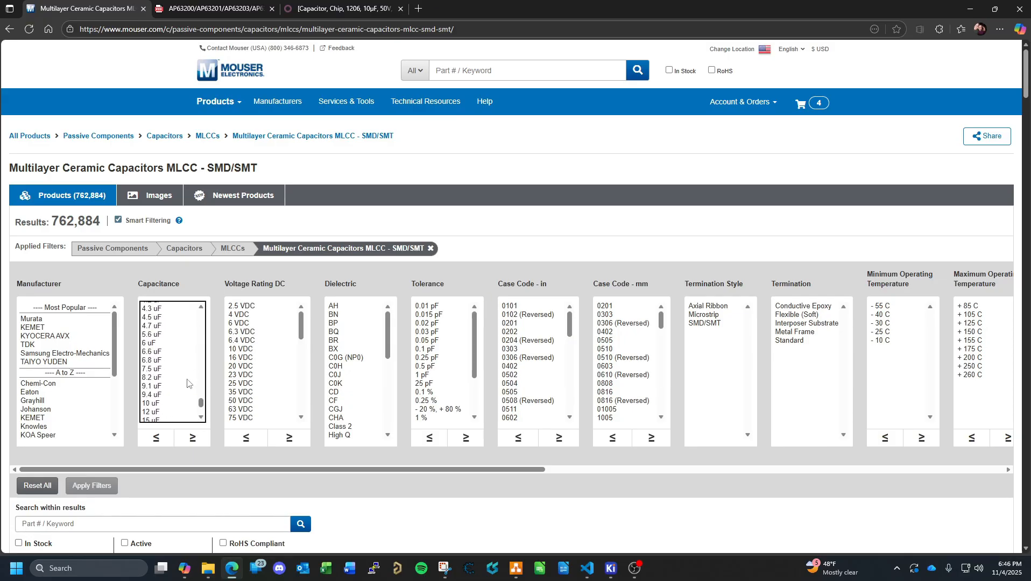
pyautogui.scroll(5, 187, 383)
pyautogui.scroll(6, 187, 383)
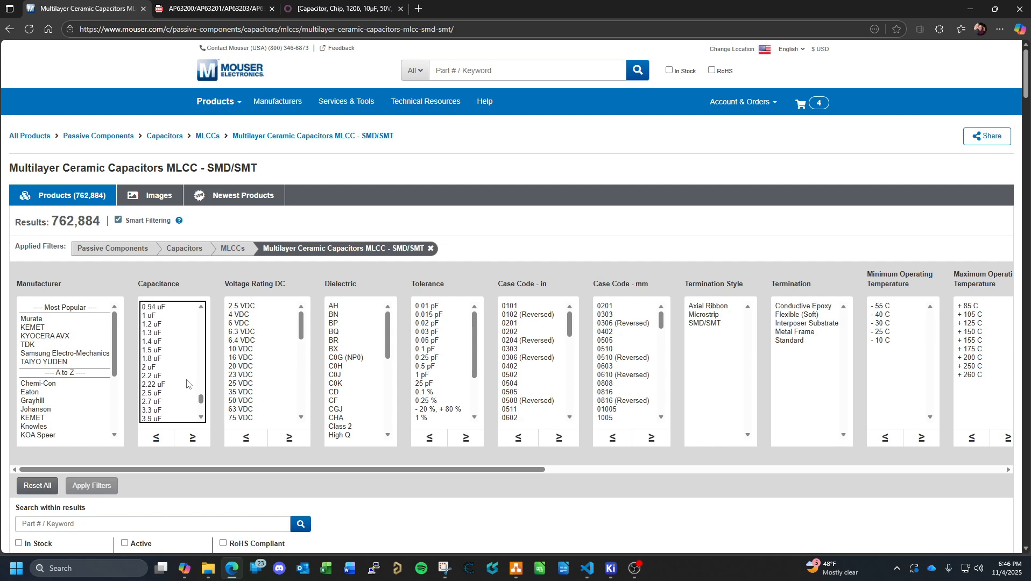
pyautogui.scroll(5, 185, 383)
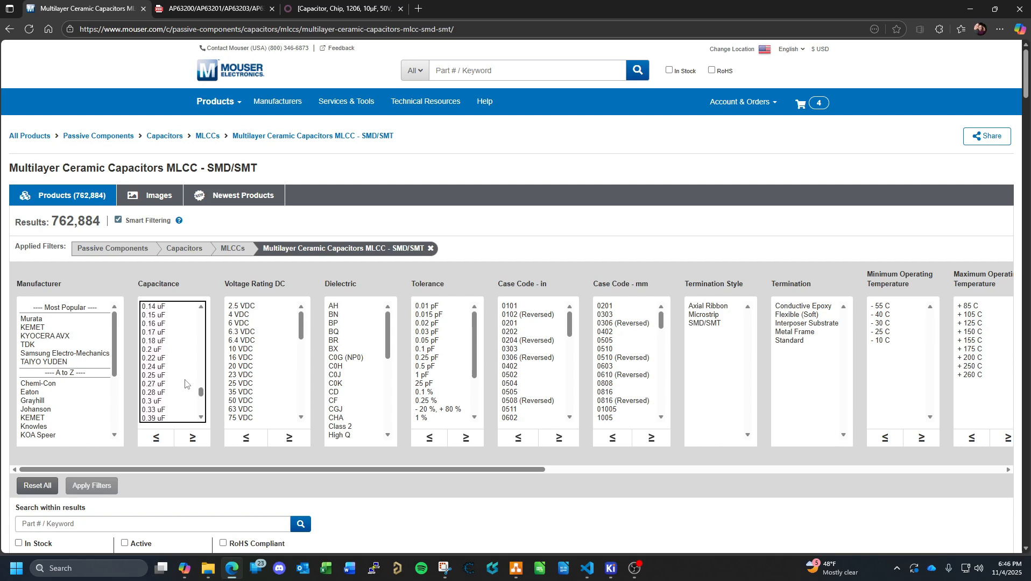
pyautogui.click(167, 361)
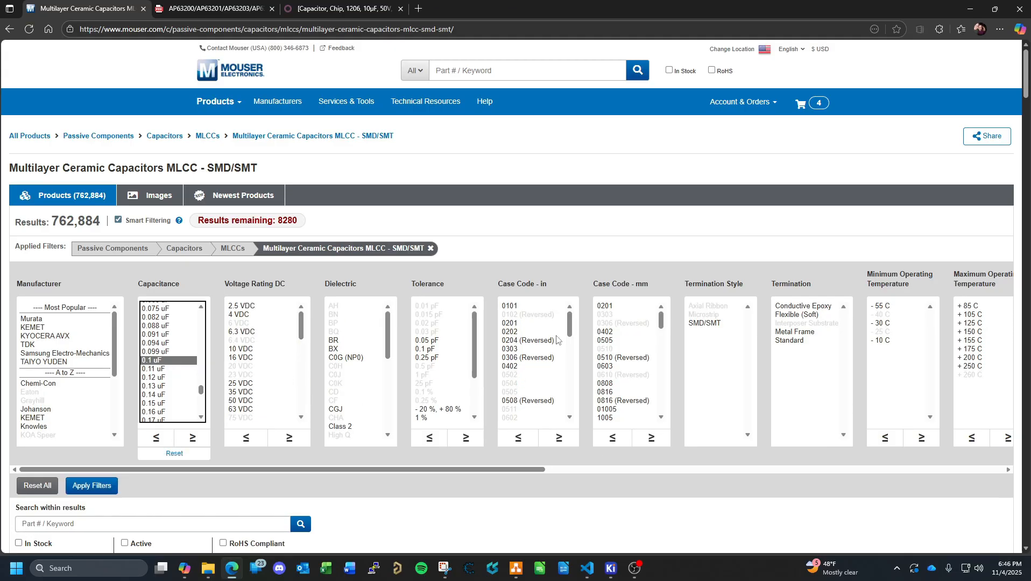
# Select case code 0603, dielectric X7R and voltage rating 50 VDC, and apply the filters to the capacitor list.
pyautogui.scroll(-2, 540, 377)
pyautogui.click(520, 373)
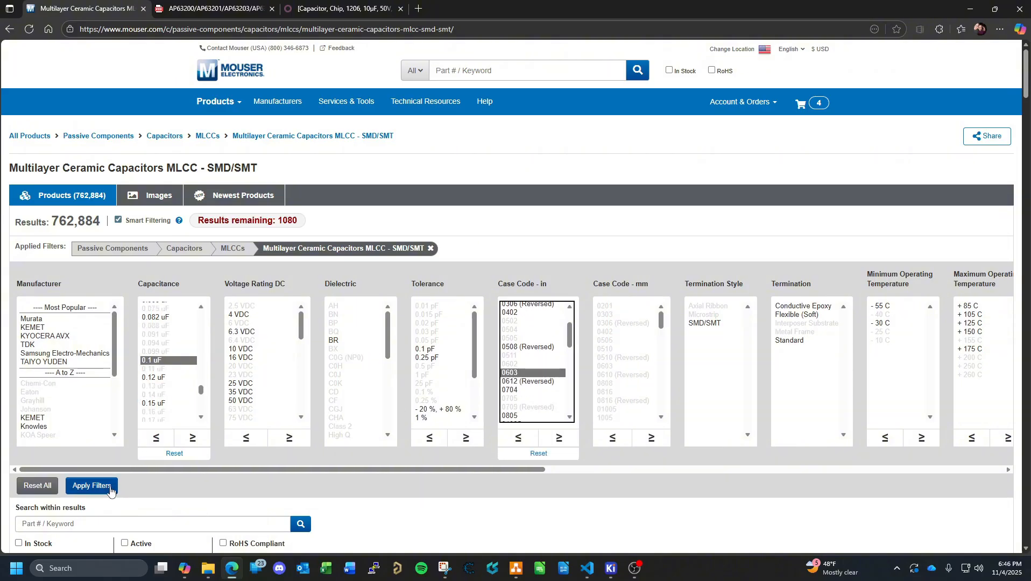
pyautogui.scroll(-2, 271, 389)
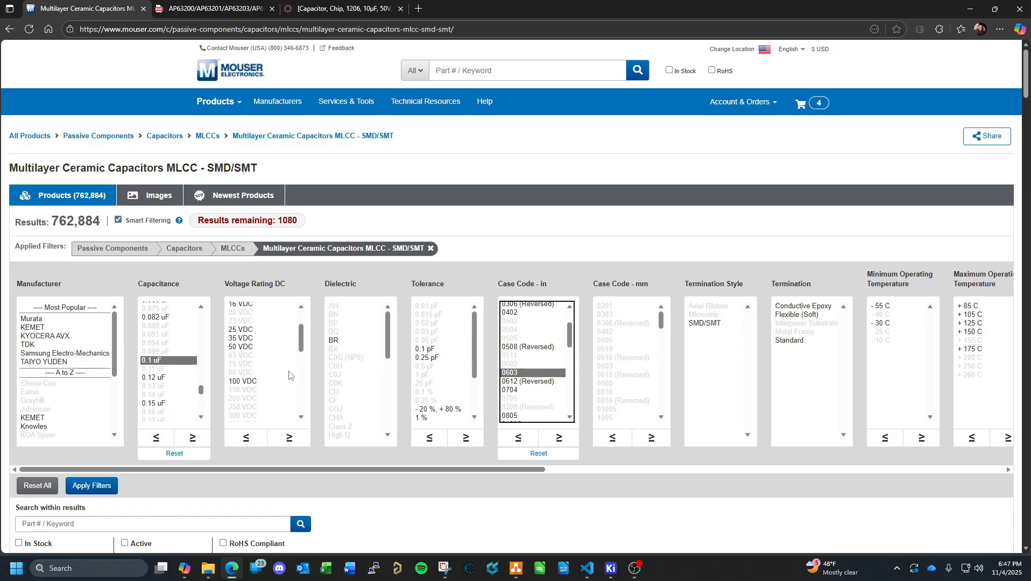
pyautogui.scroll(-5, 379, 346)
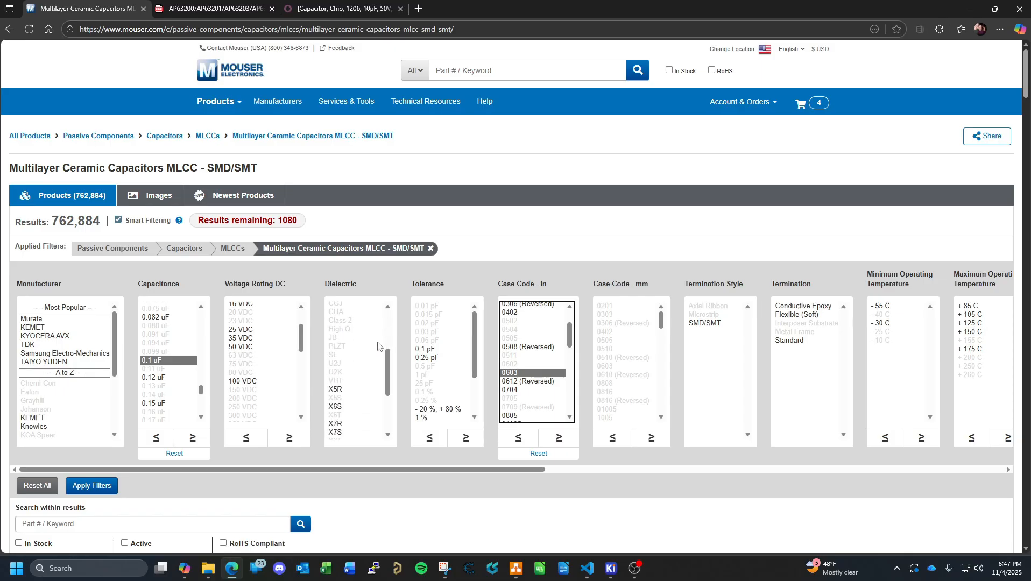
pyautogui.click(335, 369)
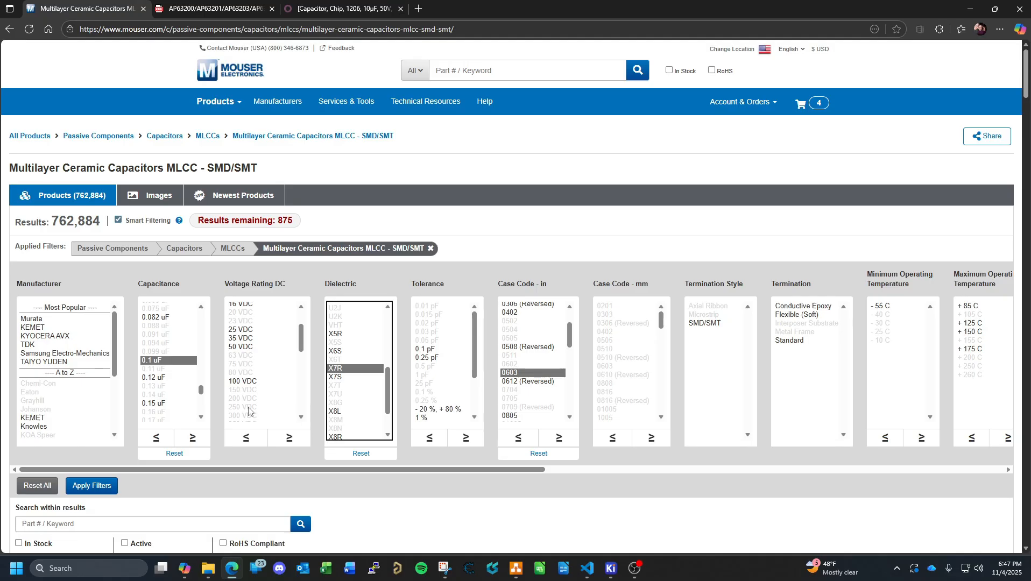
pyautogui.click(240, 347)
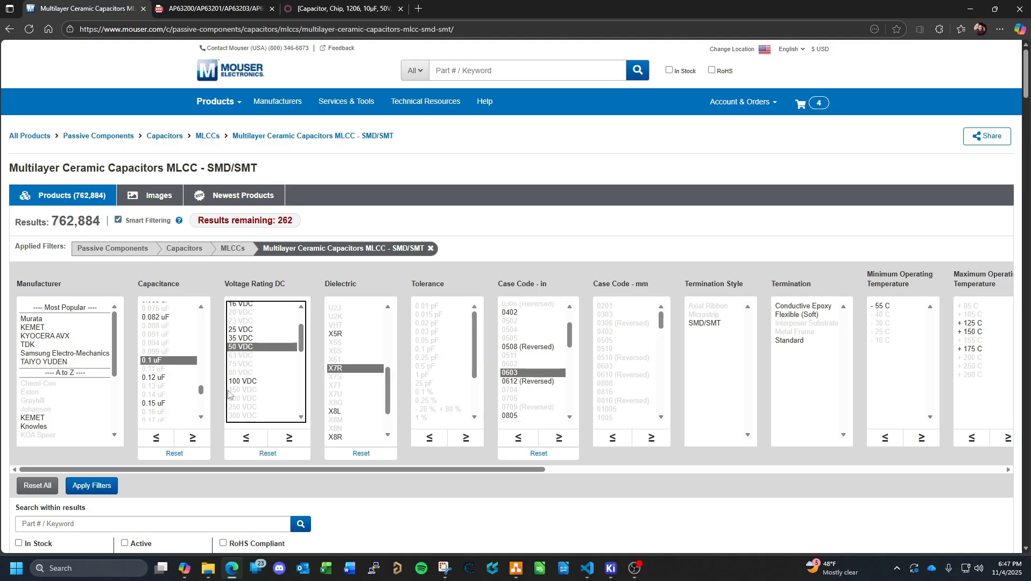
pyautogui.click(86, 486)
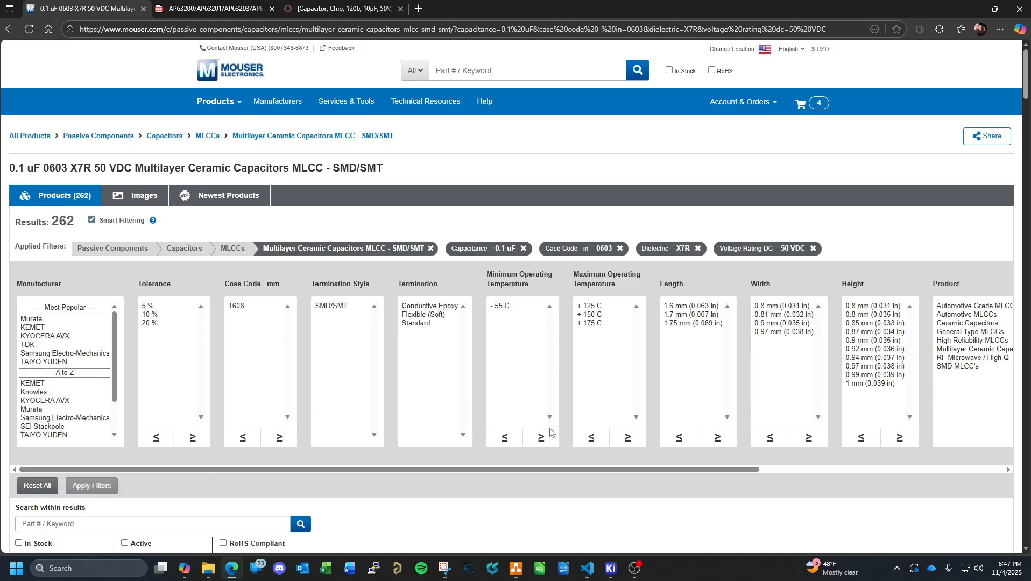
# Compare the filtered 0.1 uF 0603 X7R 50 V capacitors by stock, pricing, tolerance and ECAD model availability.
pyautogui.scroll(-3, 440, 437)
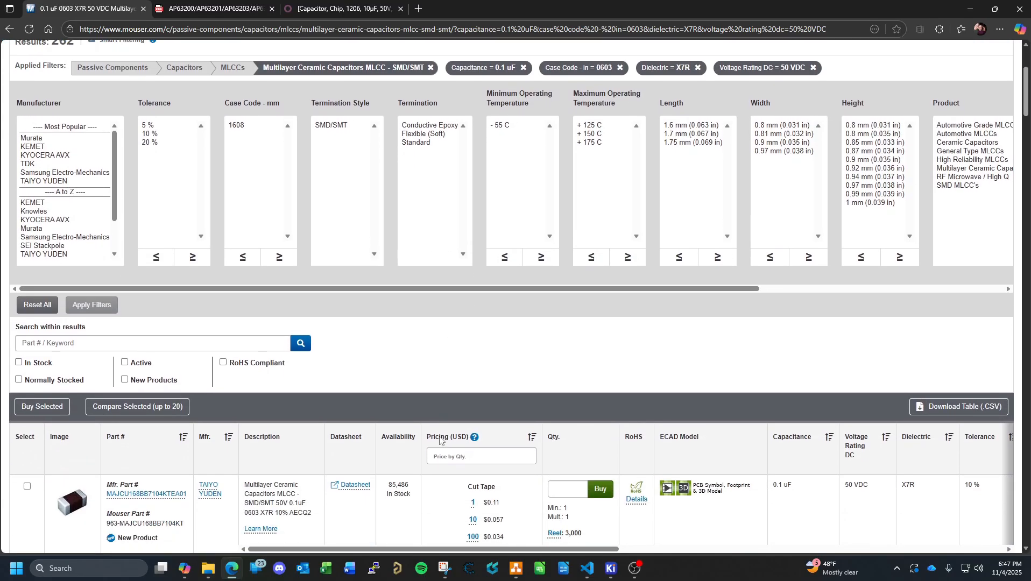
pyautogui.scroll(-2, 440, 438)
pyautogui.scroll(-3, 378, 462)
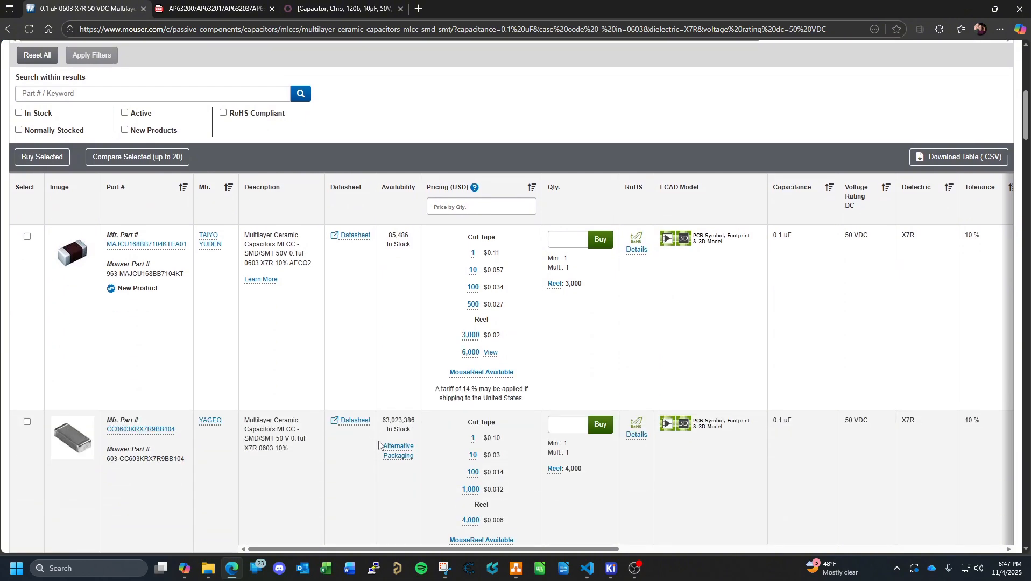
pyautogui.scroll(-3, 378, 444)
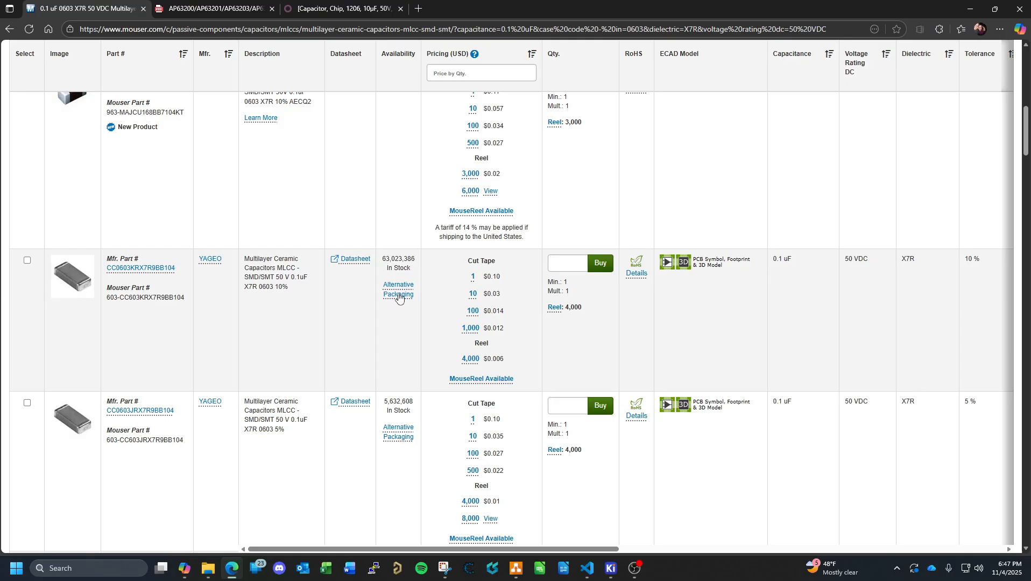
pyautogui.scroll(-3, 403, 328)
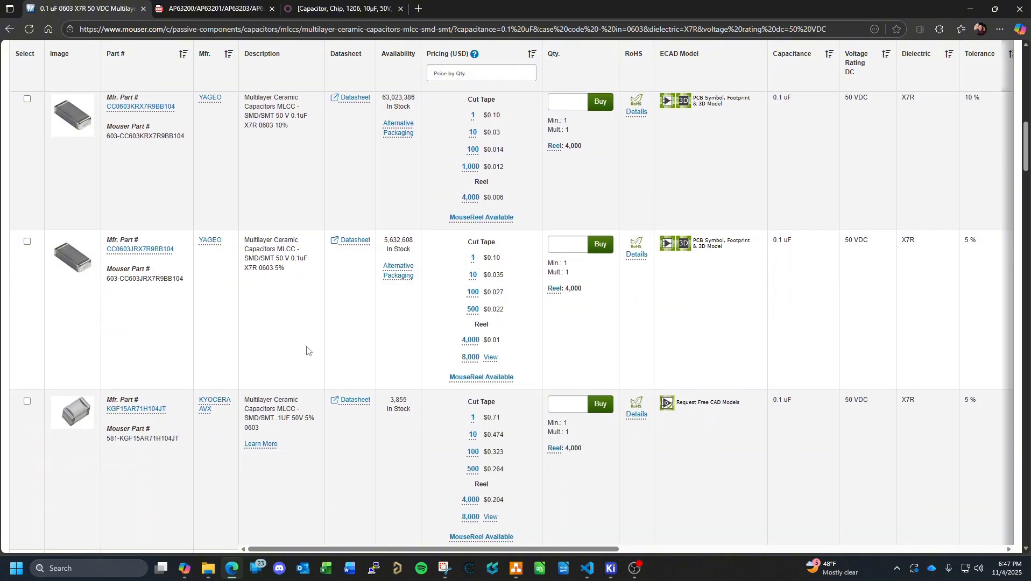
pyautogui.scroll(-4, 280, 248)
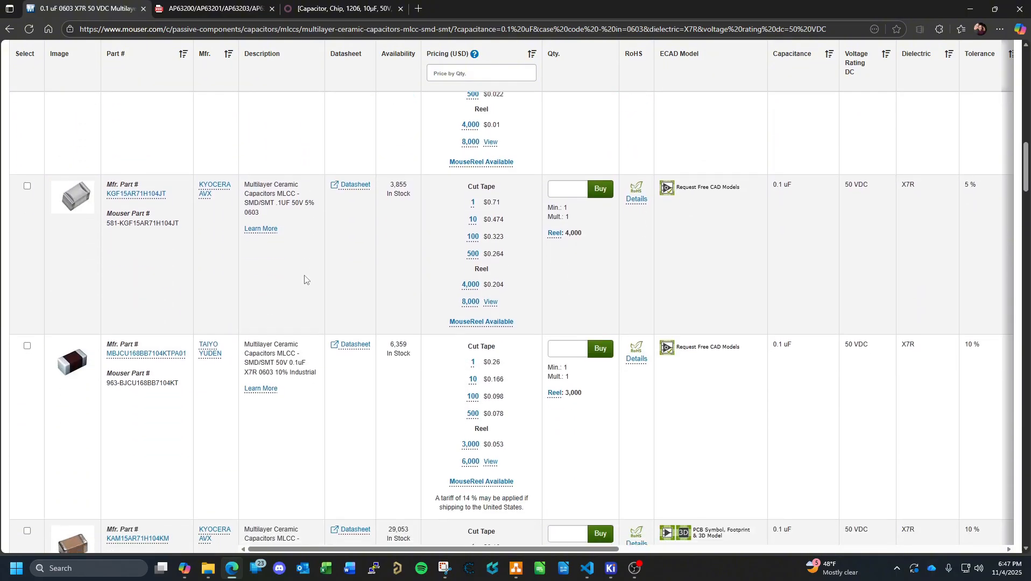
pyautogui.scroll(-4, 306, 279)
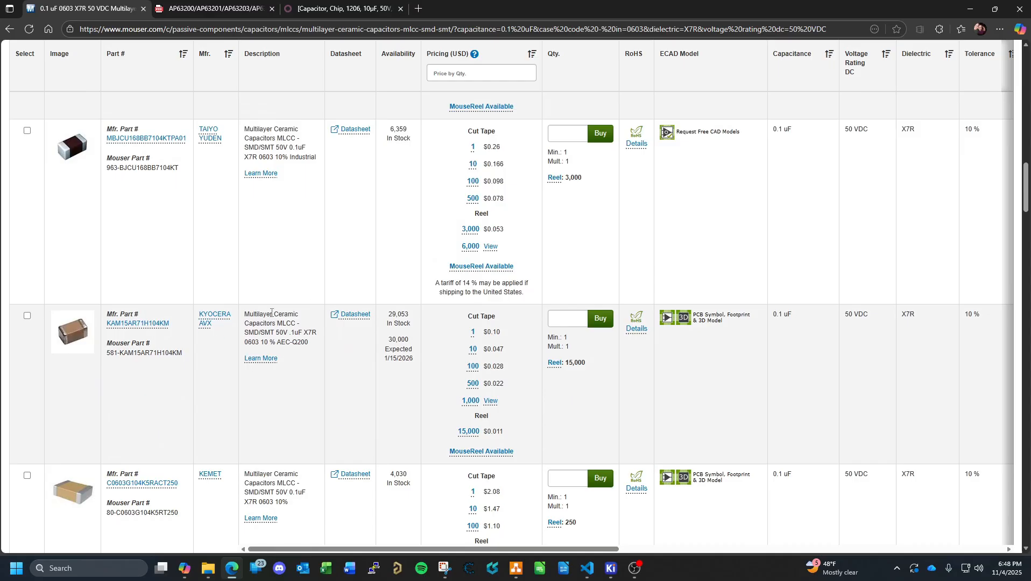
pyautogui.scroll(-4, 271, 312)
pyautogui.scroll(11, 269, 315)
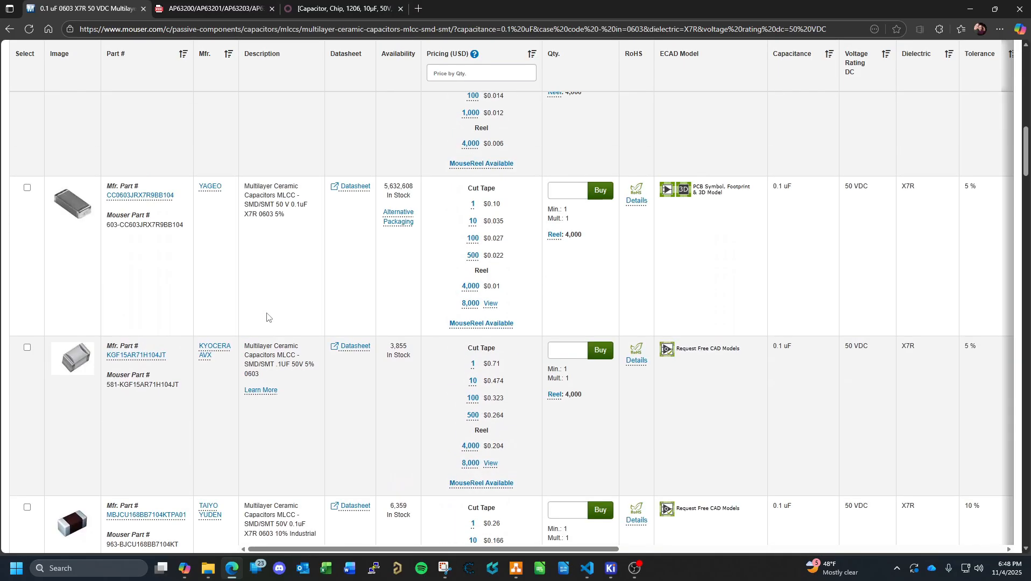
pyautogui.scroll(4, 267, 318)
pyautogui.scroll(-1, 306, 286)
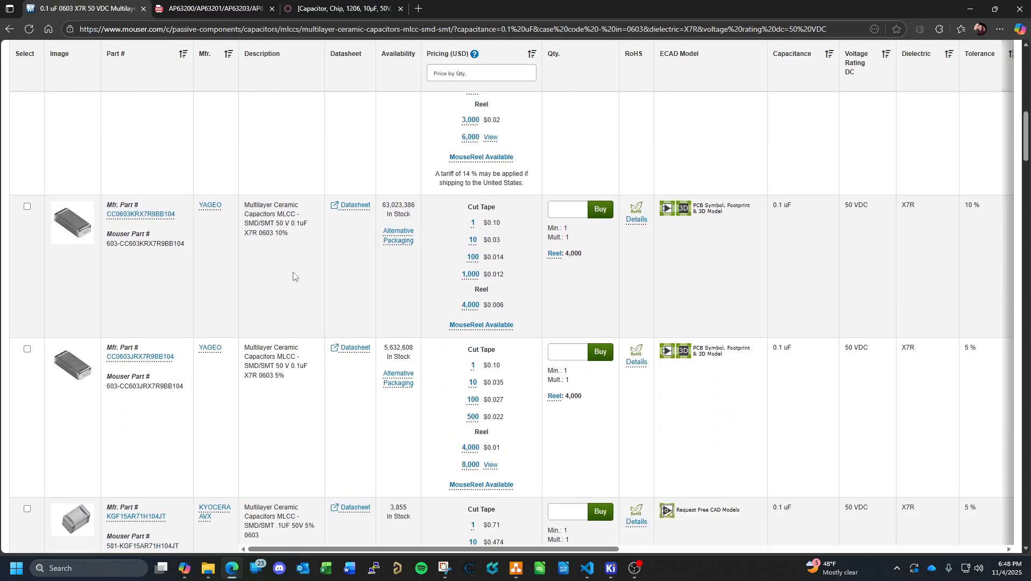
pyautogui.scroll(-4, 217, 307)
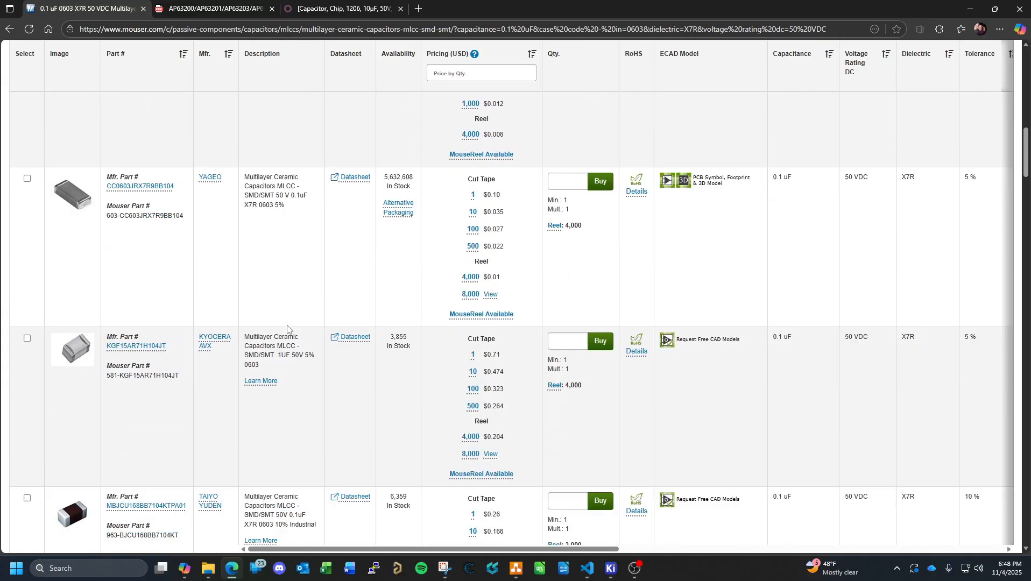
pyautogui.scroll(-4, 323, 348)
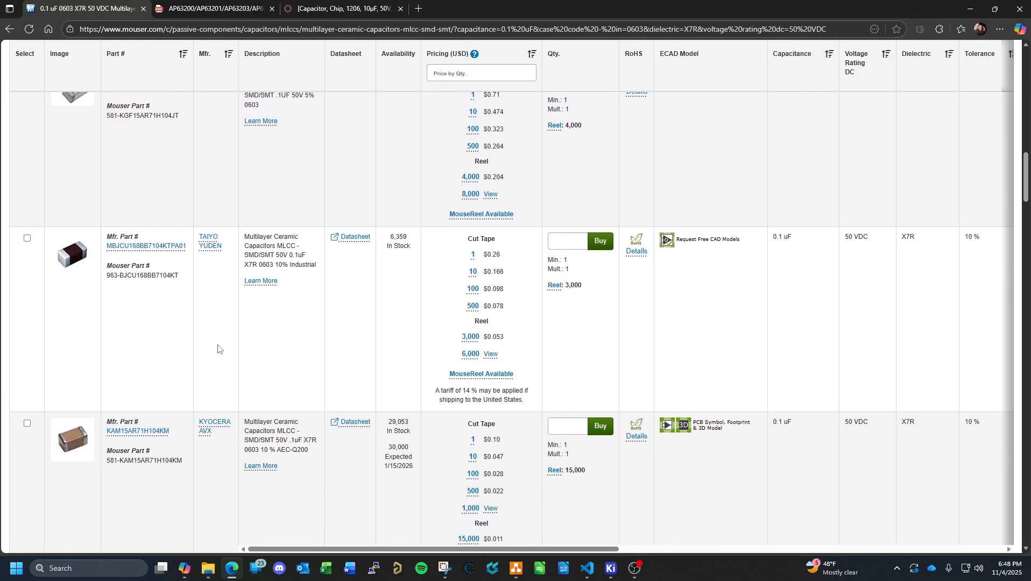
pyautogui.scroll(-5, 366, 333)
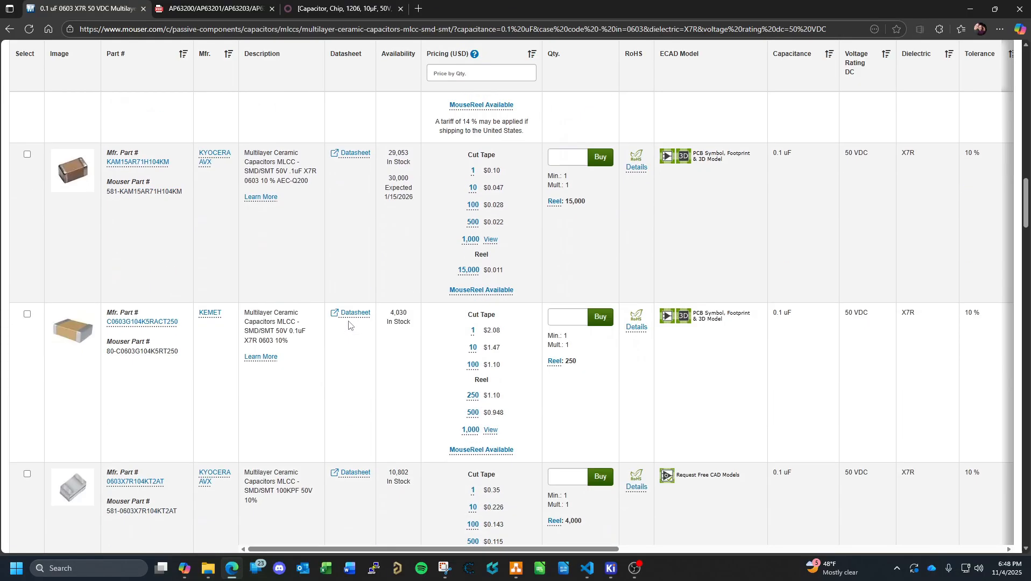
pyautogui.scroll(-2, 348, 324)
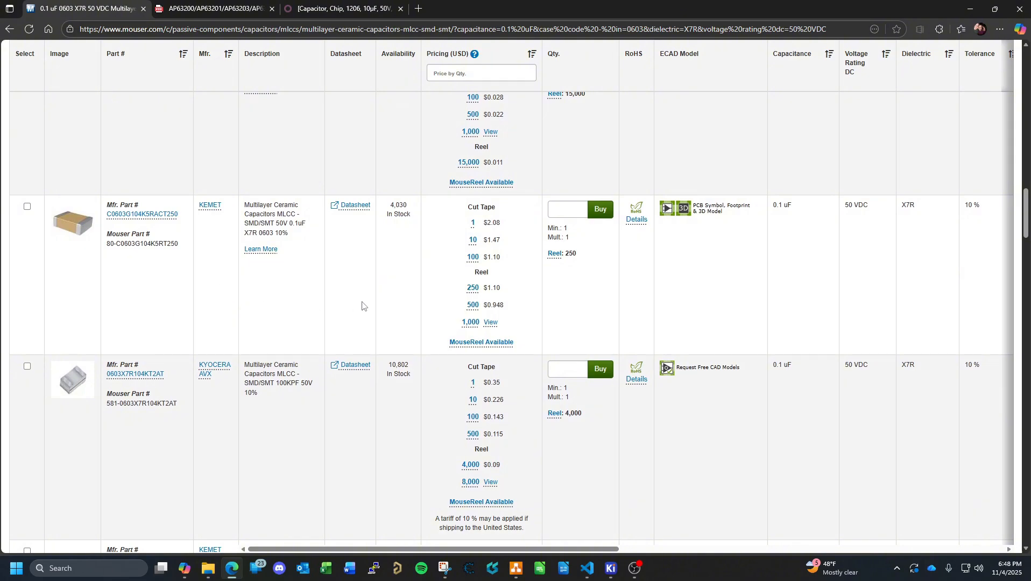
pyautogui.scroll(-12, 362, 306)
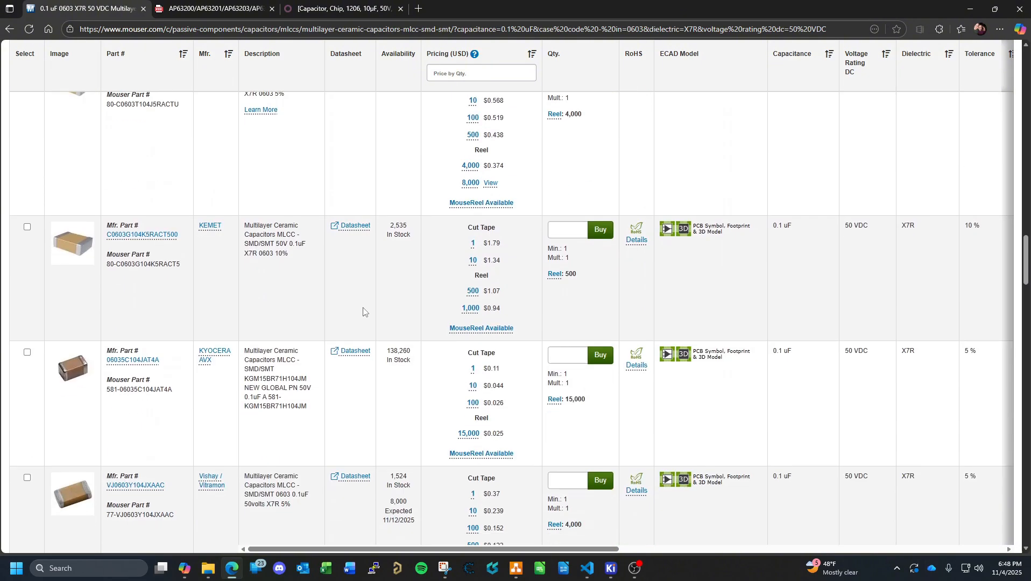
pyautogui.scroll(10, 363, 312)
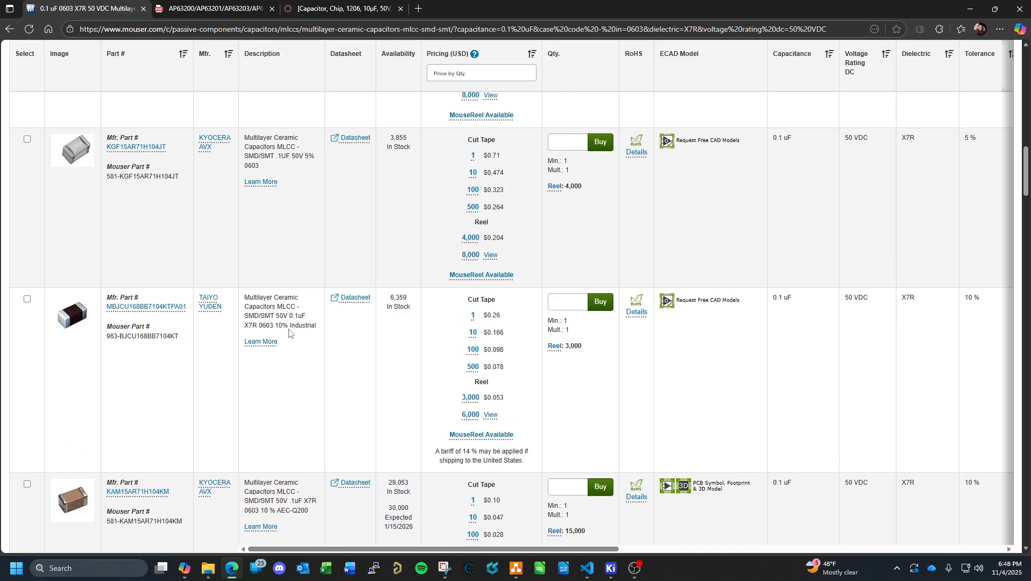
pyautogui.scroll(8, 289, 331)
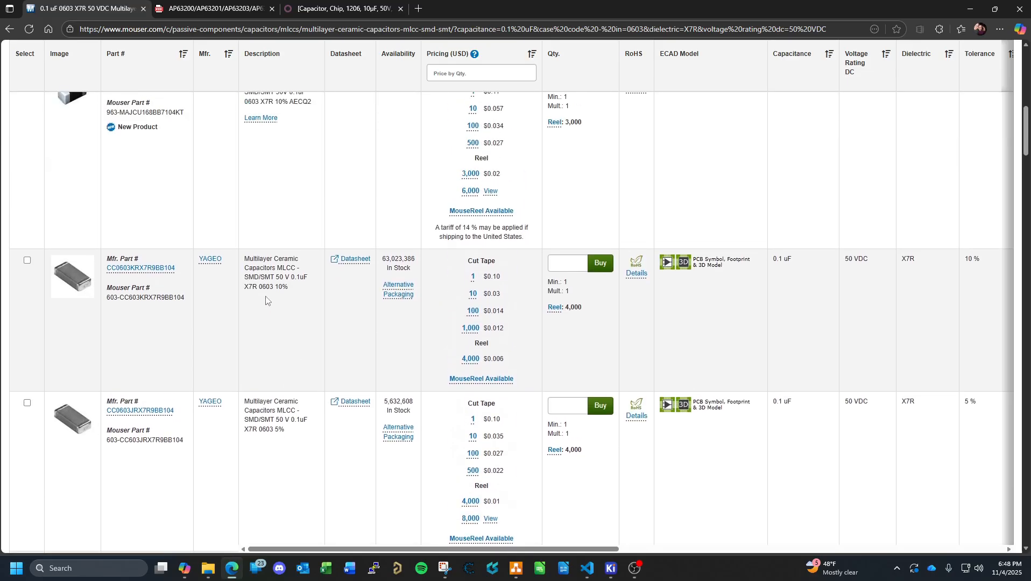
# Open the YAGEO CC0603KRX7R9BB104 product page and download its CAD models.
pyautogui.click(158, 272)
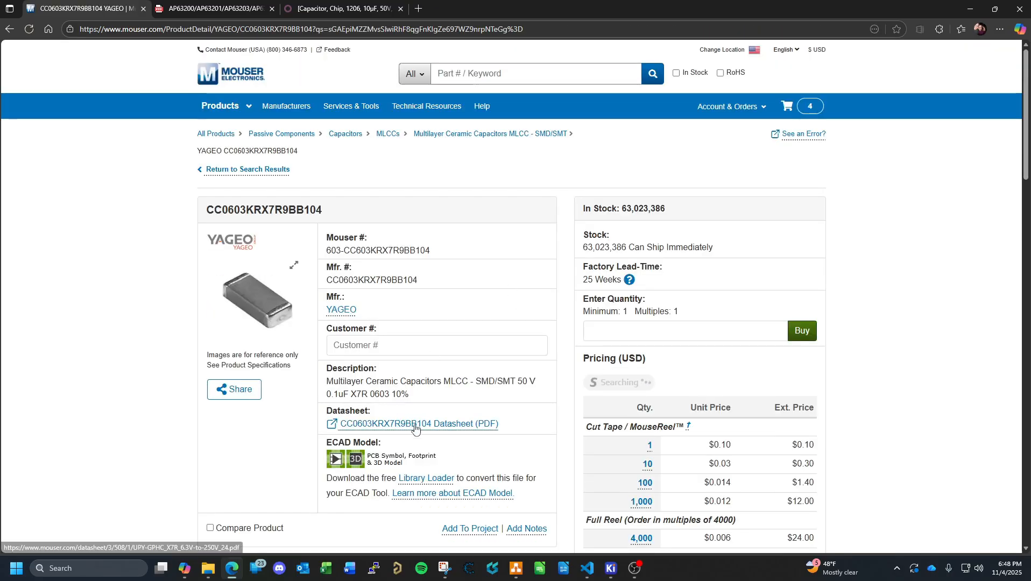
pyautogui.click(363, 459)
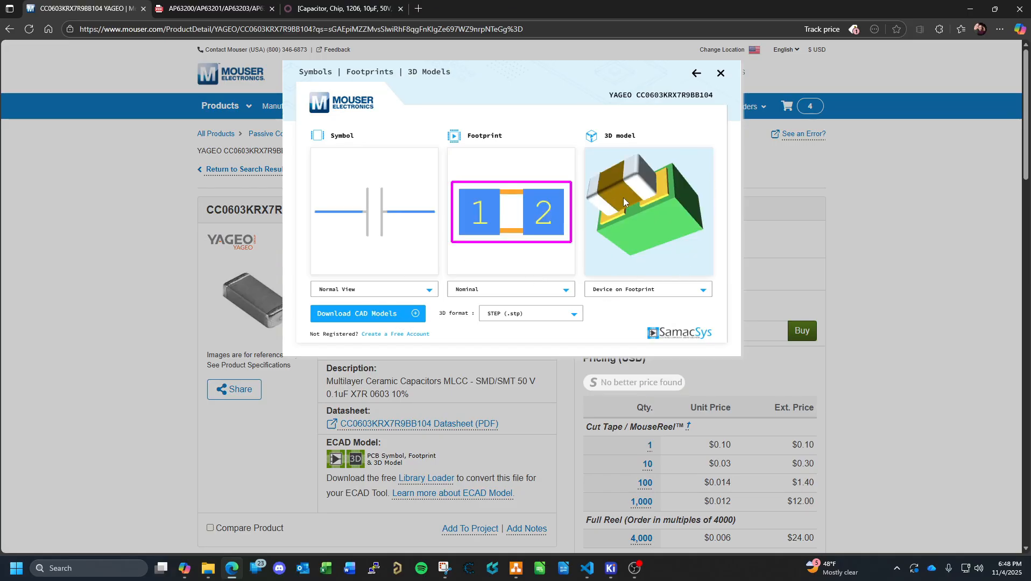
pyautogui.click(364, 317)
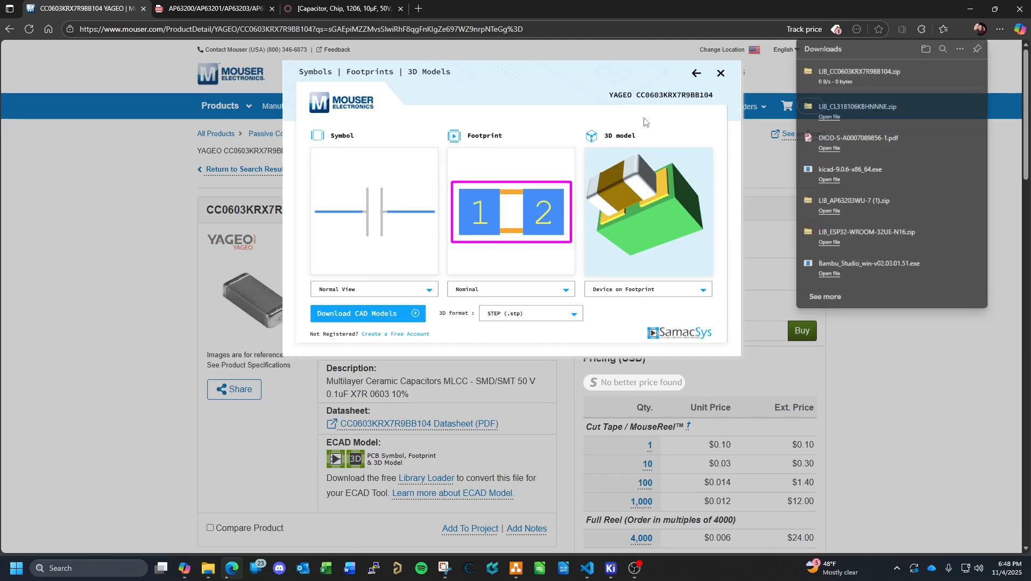
pyautogui.click(719, 71)
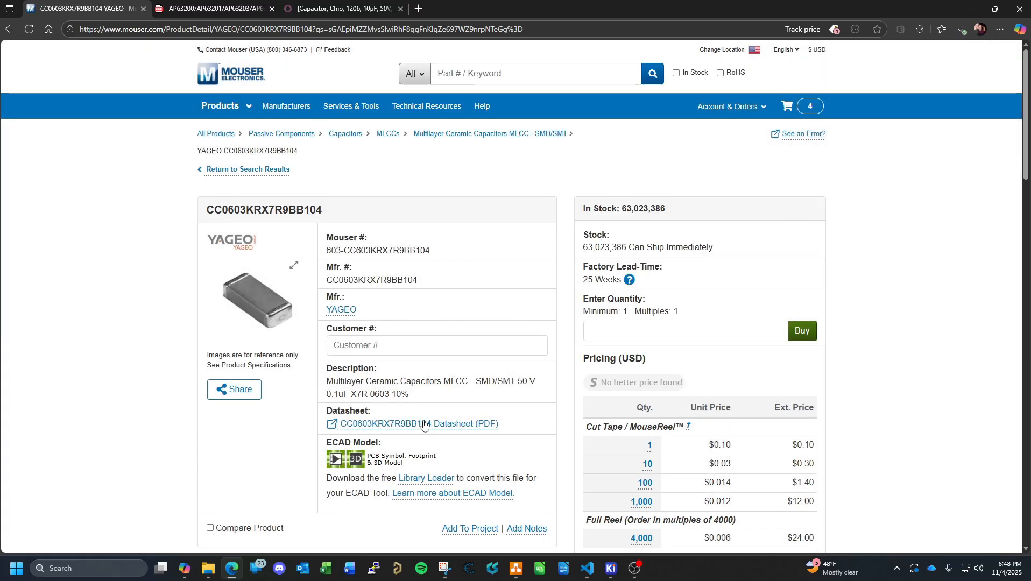
# Switch to File Explorer and extract LIB_CC0603KRX7R9BB104.zip in the Downloads folder to its default destination.
pyautogui.moveTo(208, 568)
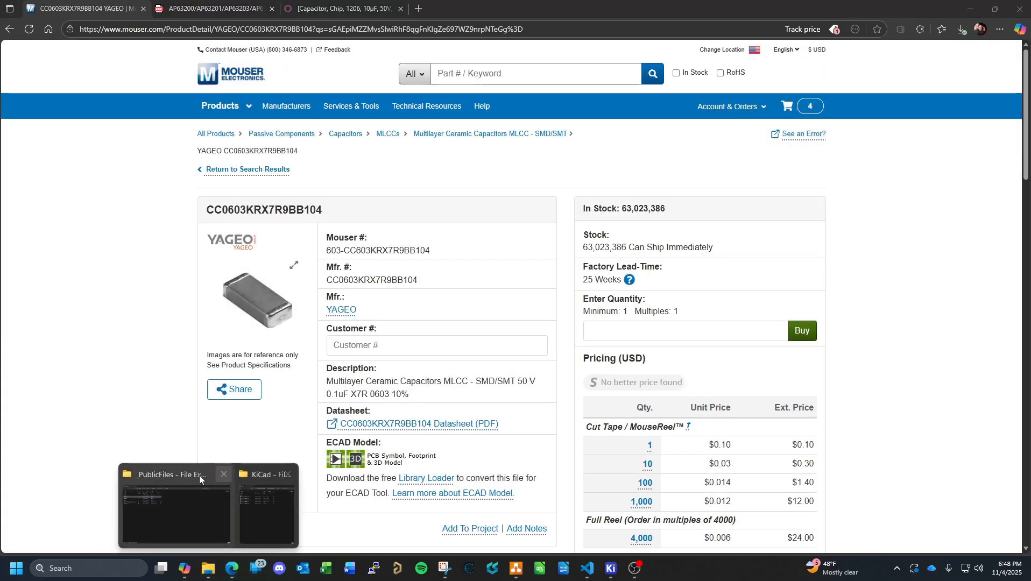
pyautogui.click(266, 484)
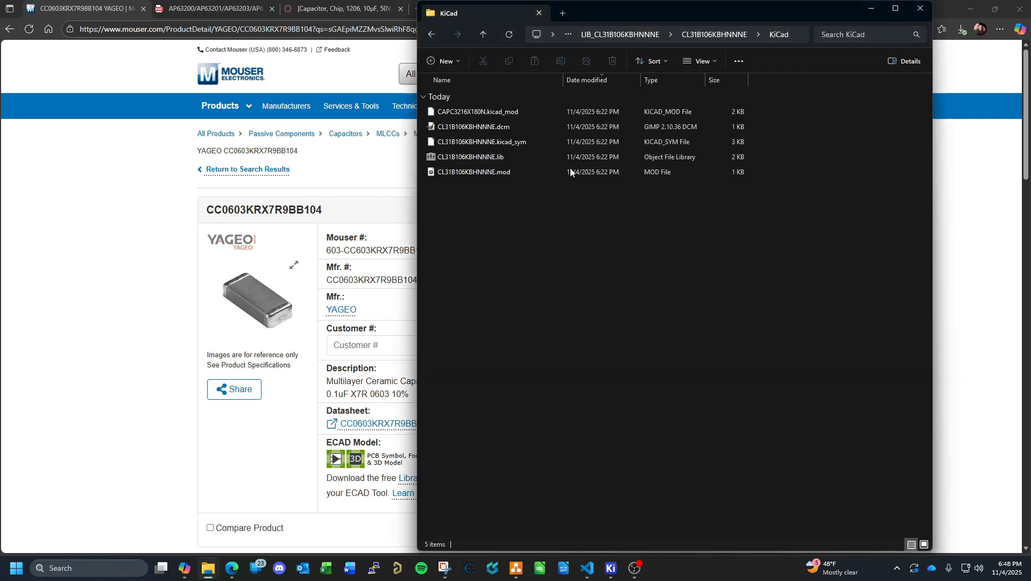
pyautogui.click(630, 35)
pyautogui.click(632, 35)
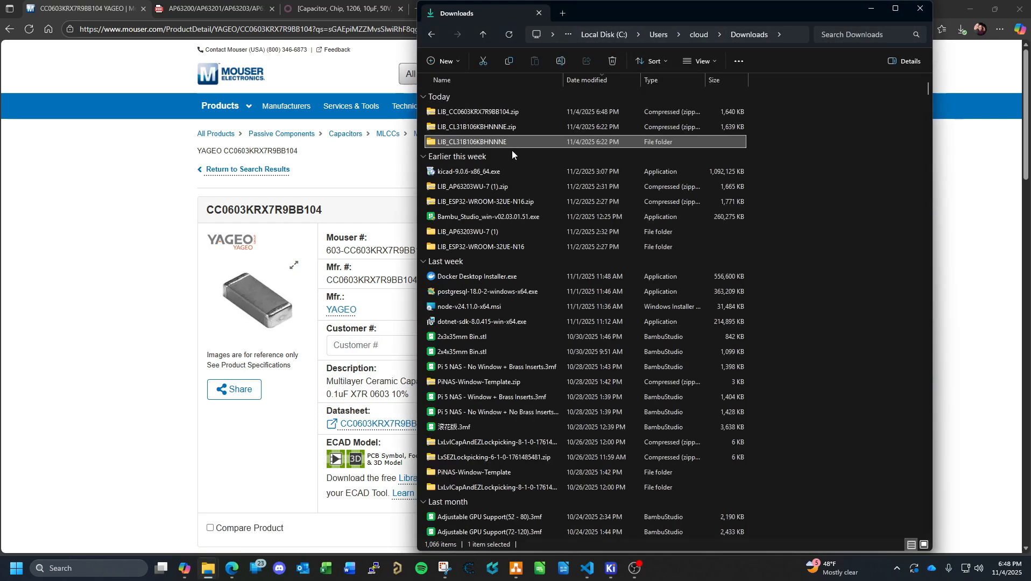
pyautogui.rightClick(502, 110)
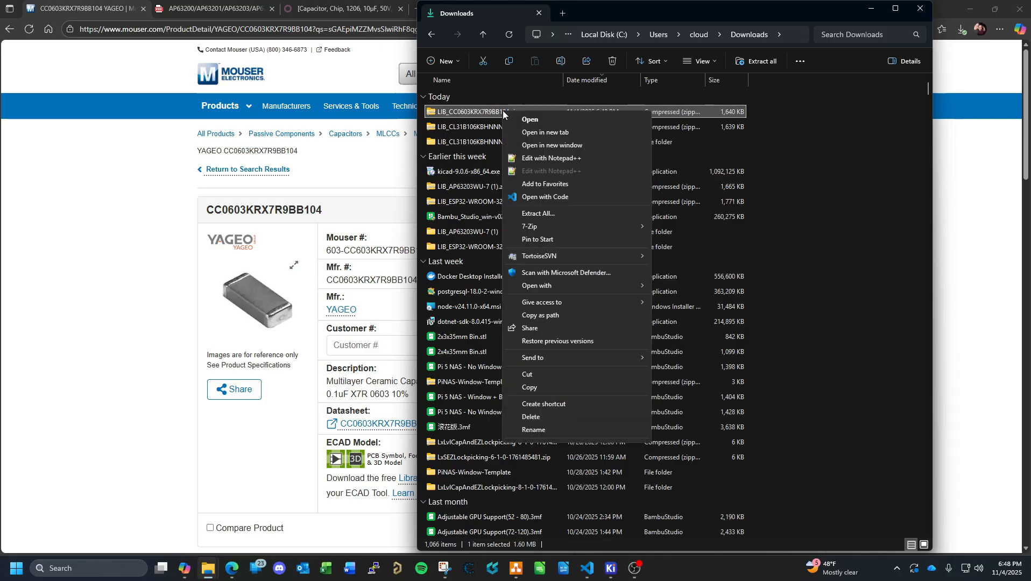
pyautogui.click(555, 205)
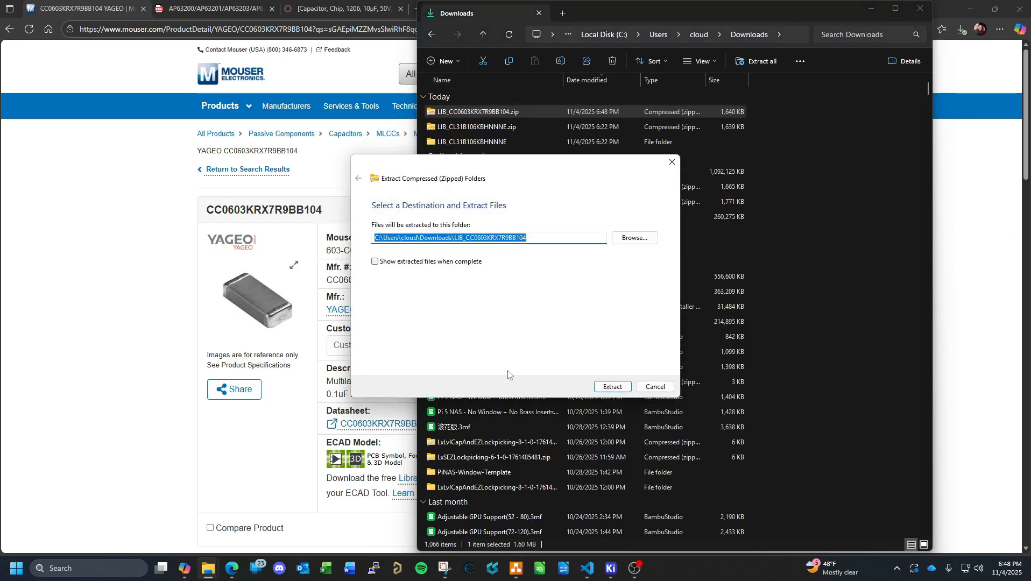
pyautogui.click(624, 389)
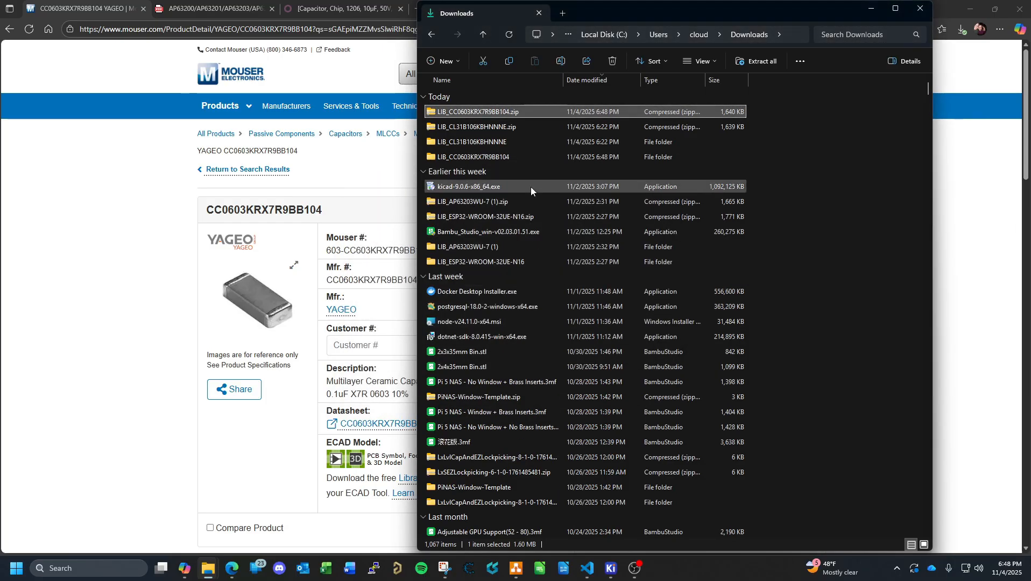
# Open the KiCad subfolder of CC0603KRX7R9BB104 inside the extracted LIB_CC0603KRX7R9BB104 folder.
pyautogui.doubleClick(485, 156)
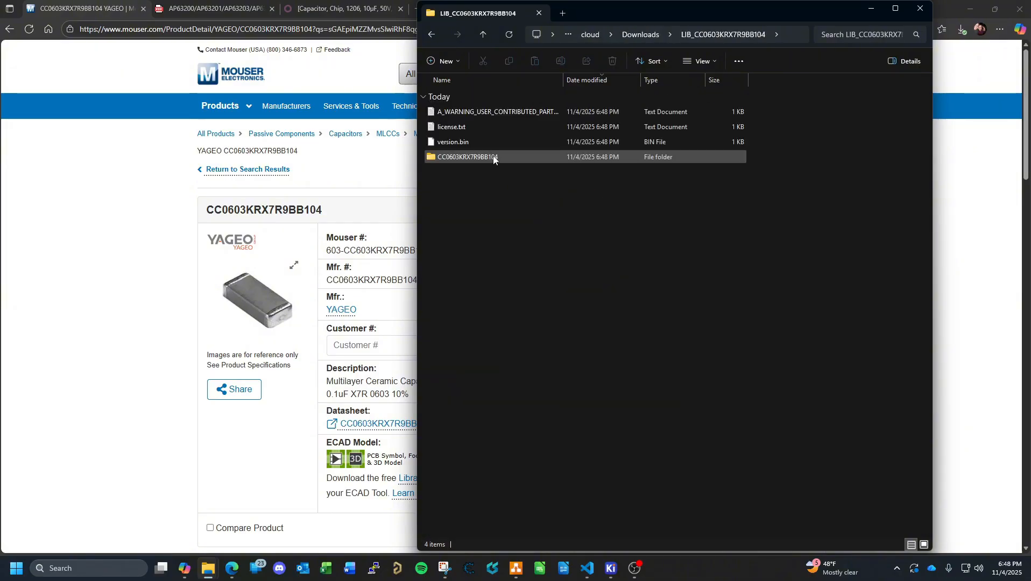
pyautogui.doubleClick(490, 156)
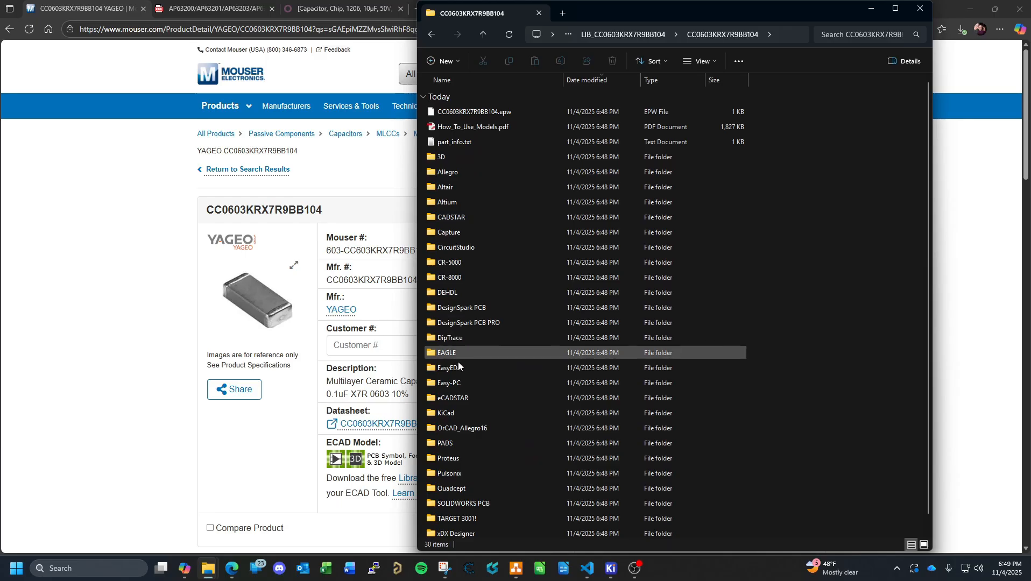
pyautogui.doubleClick(447, 413)
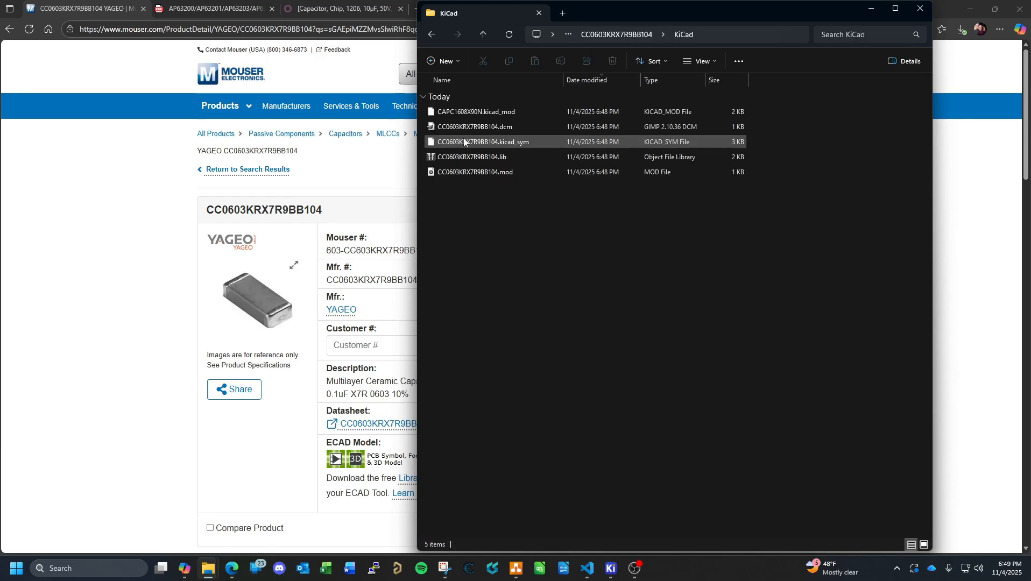
pyautogui.click(359, 10)
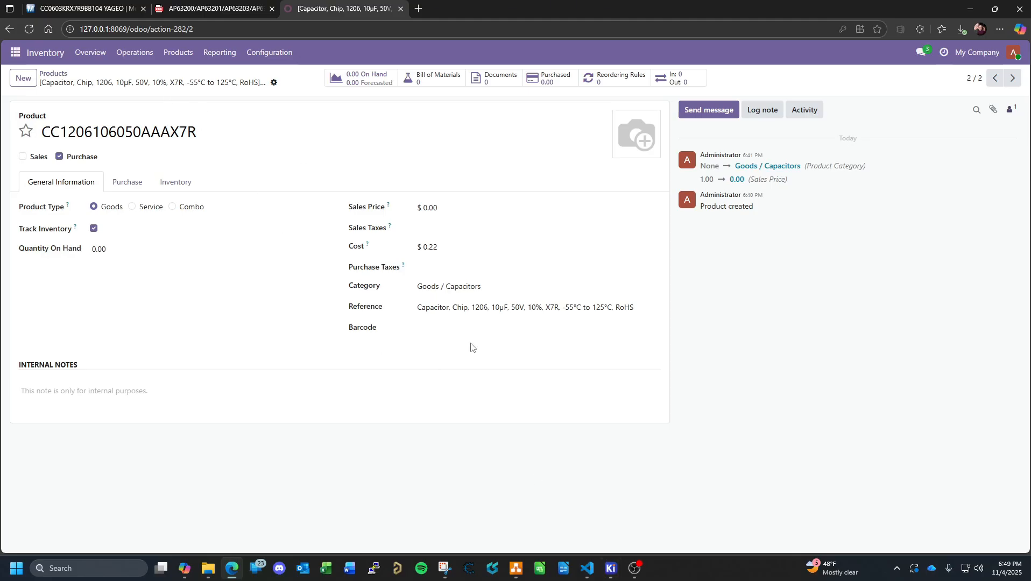
pyautogui.click(110, 8)
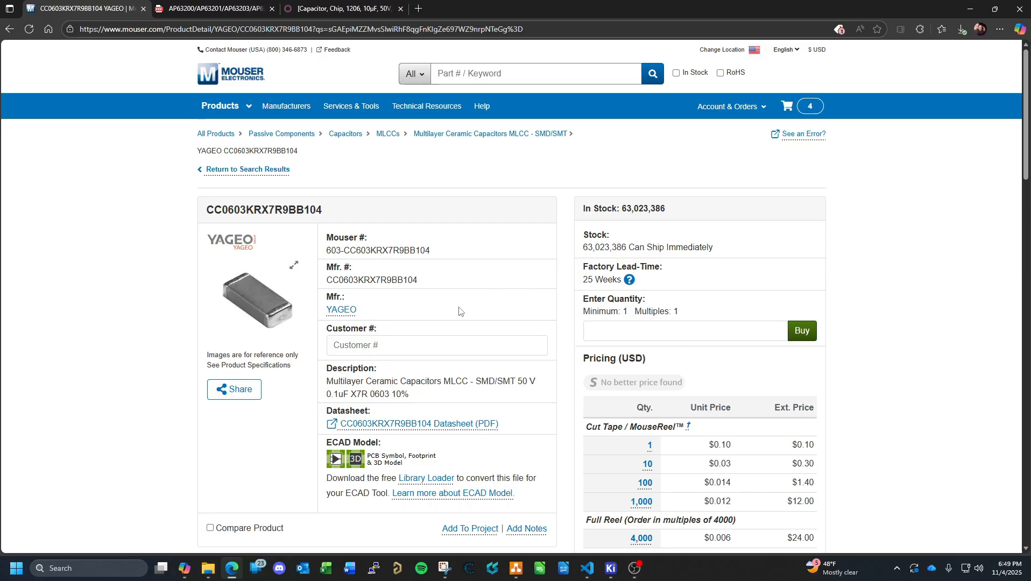
pyautogui.scroll(-1, 461, 312)
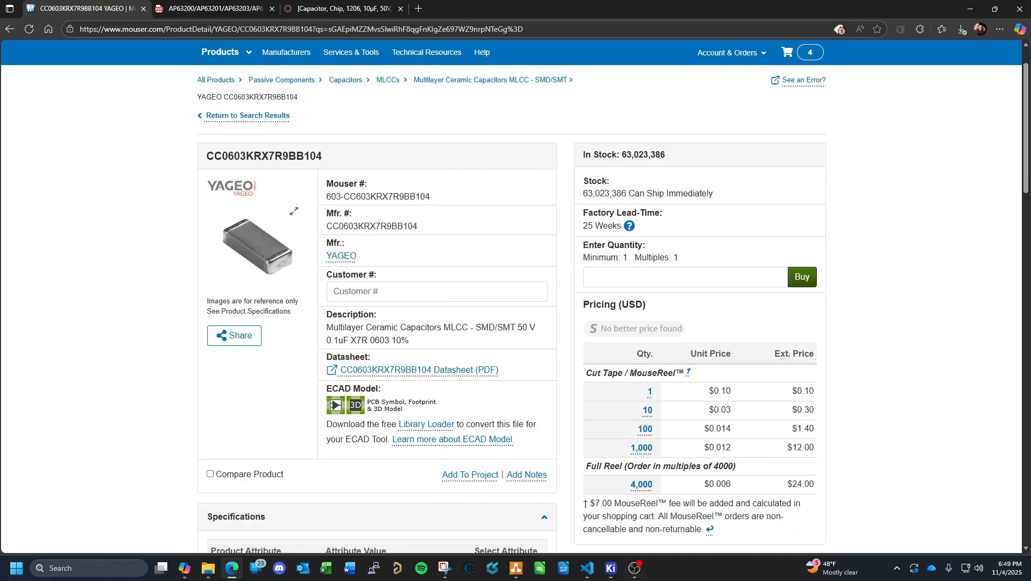
pyautogui.moveTo(611, 574)
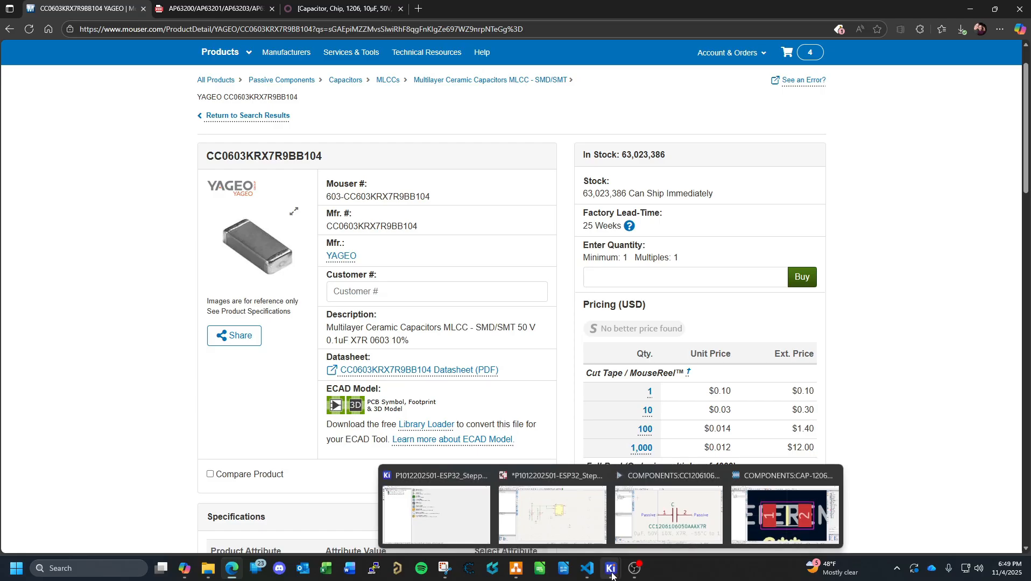
pyautogui.click(673, 486)
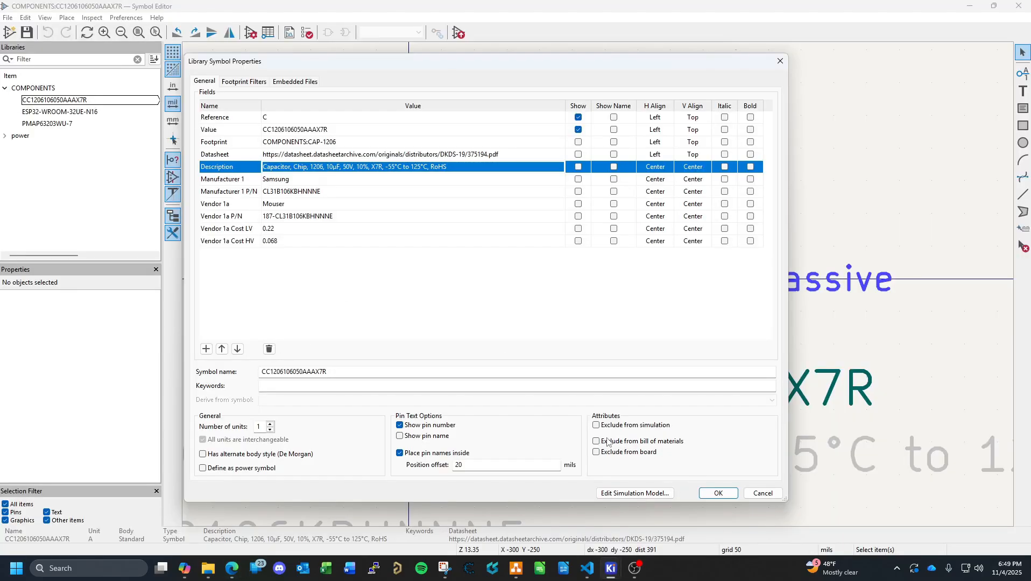
pyautogui.click(718, 494)
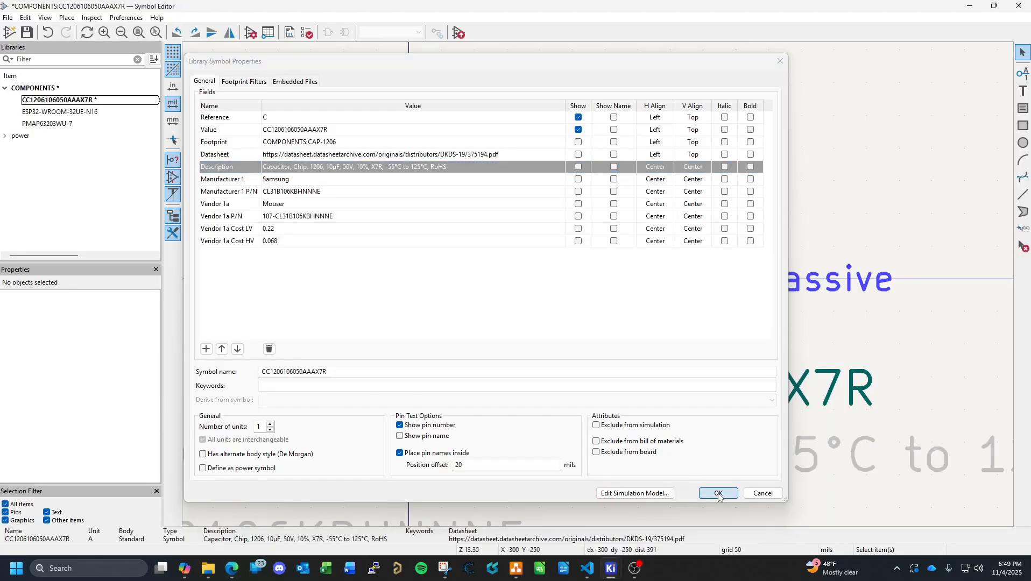
pyautogui.click(26, 32)
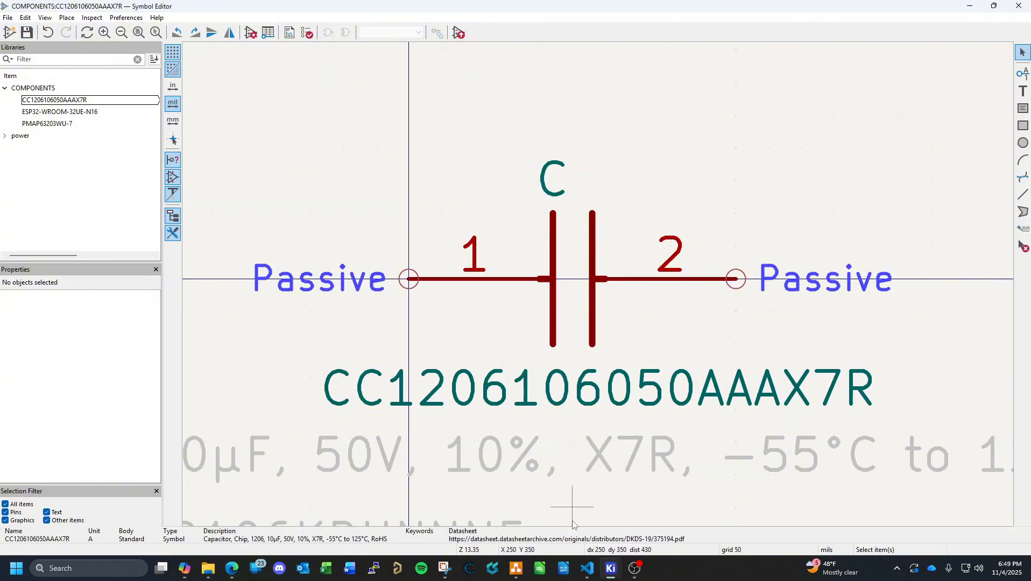
# Switch to the Footprint Editor and import CAPC1608X90N.kicad_mod from the KiCad subfolder of the extracted LIB_CC0603KRX7R9BB104 folder in Downloads.
pyautogui.moveTo(617, 571)
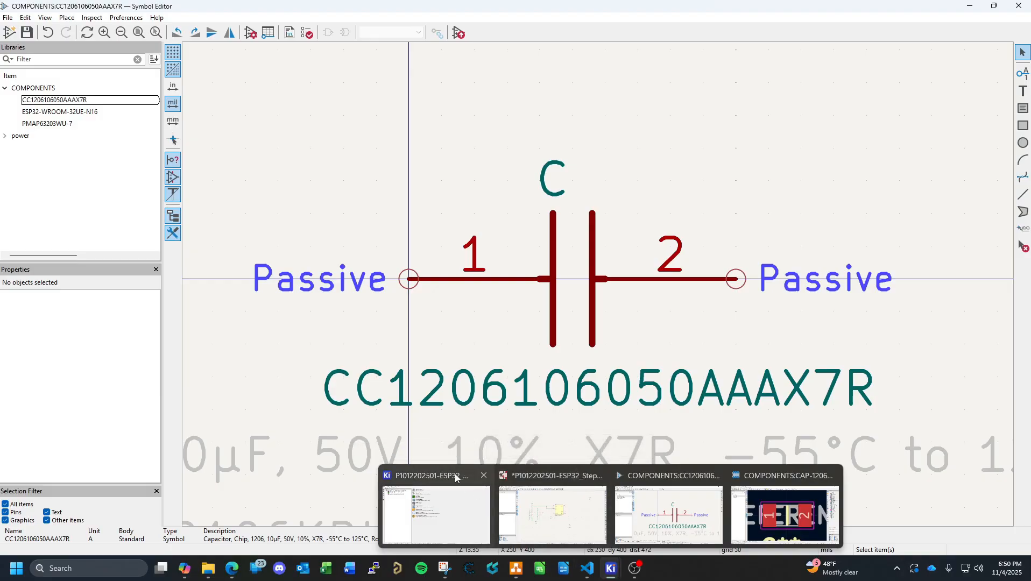
pyautogui.click(774, 487)
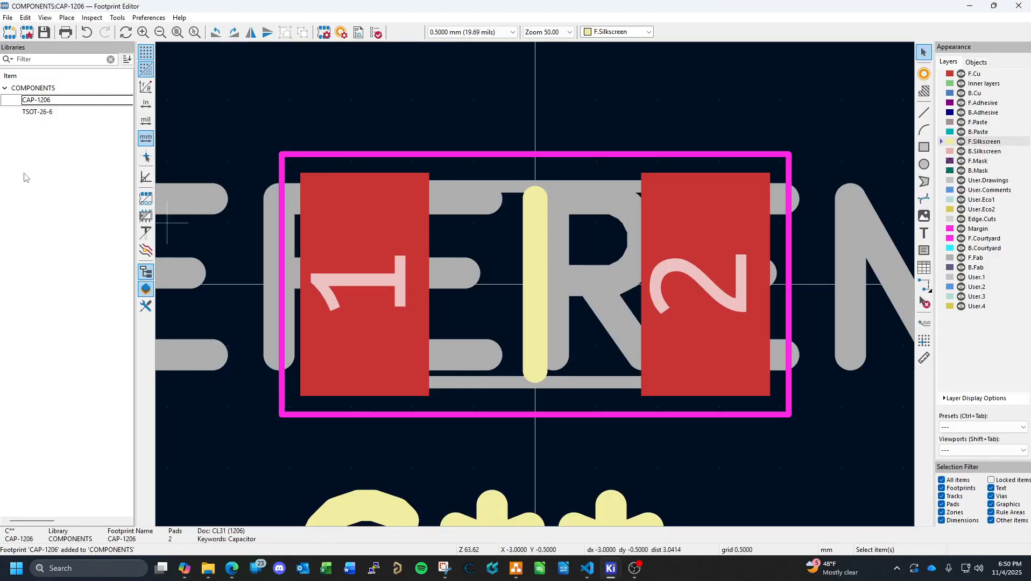
pyautogui.click(11, 18)
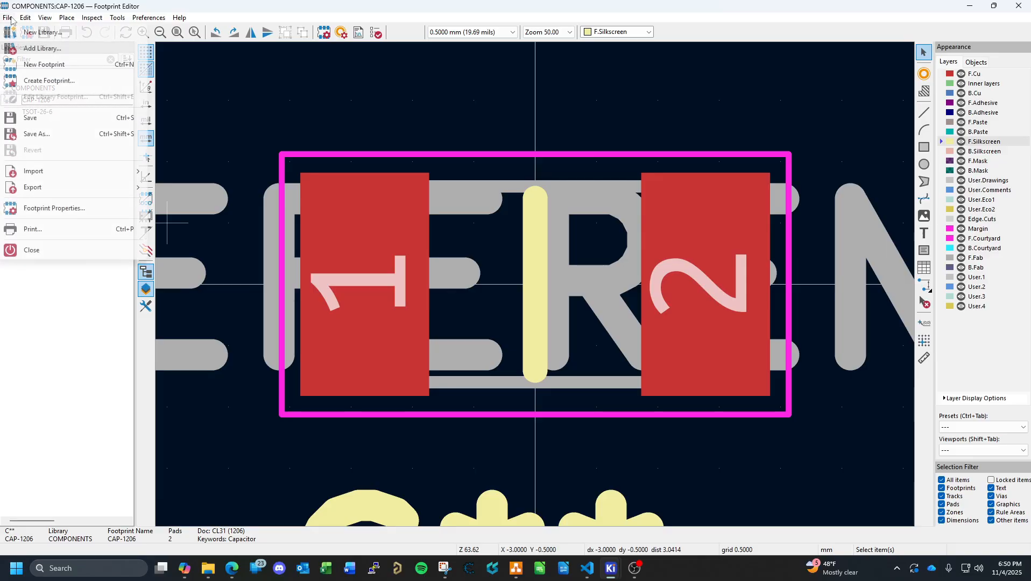
pyautogui.moveTo(57, 177)
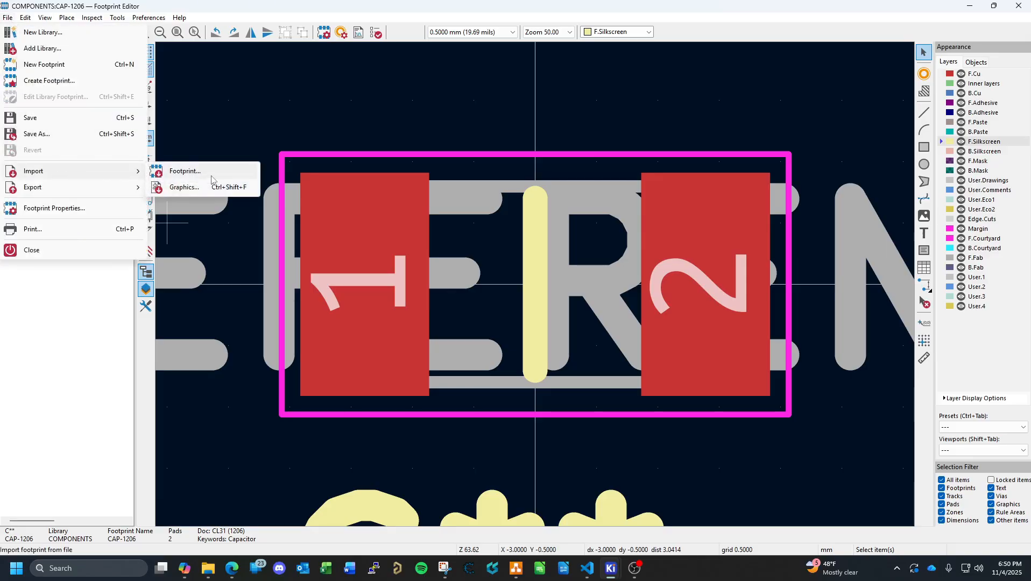
pyautogui.click(208, 172)
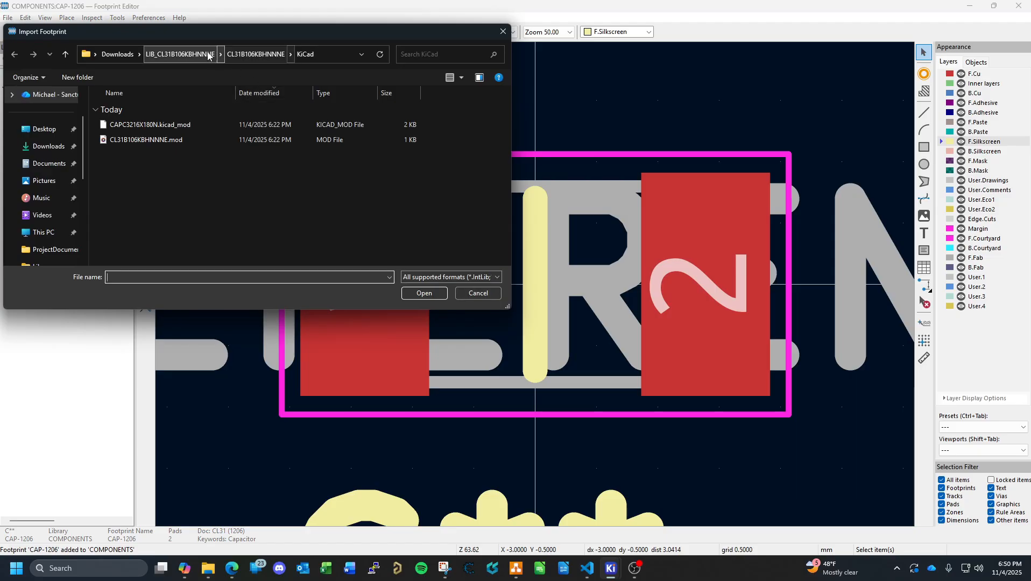
pyautogui.click(116, 55)
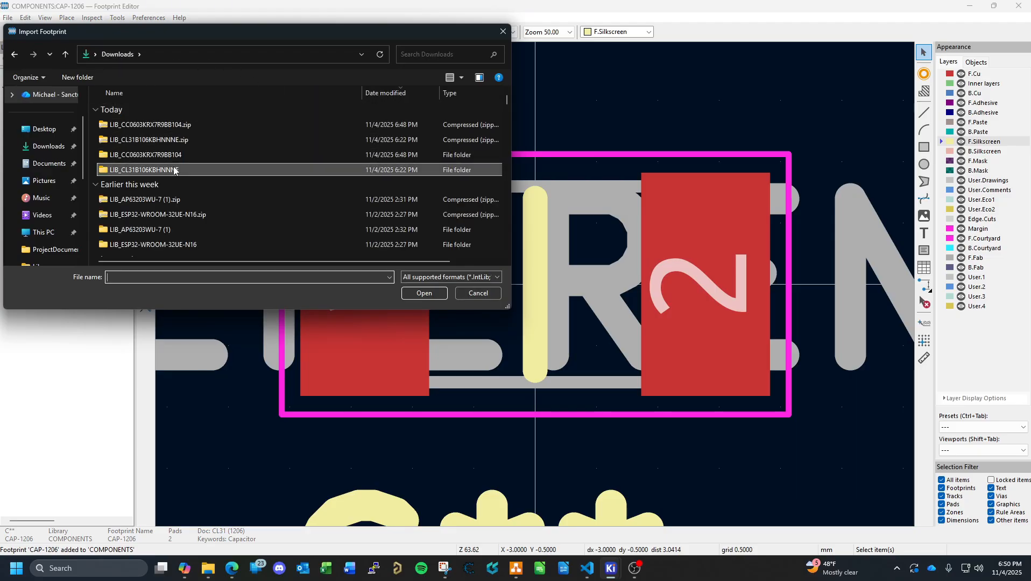
pyautogui.doubleClick(156, 155)
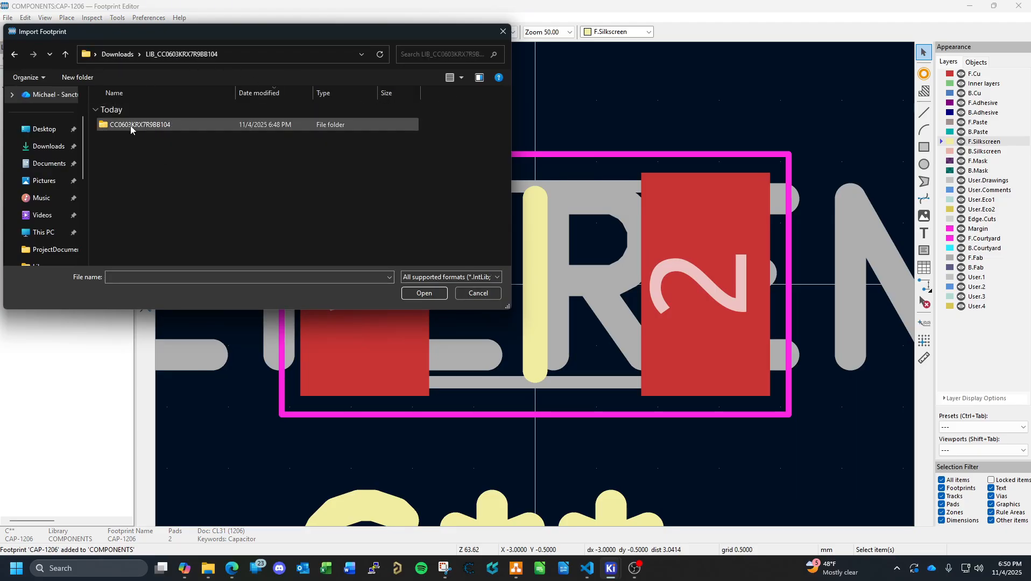
pyautogui.doubleClick(140, 124)
pyautogui.scroll(-2, 153, 223)
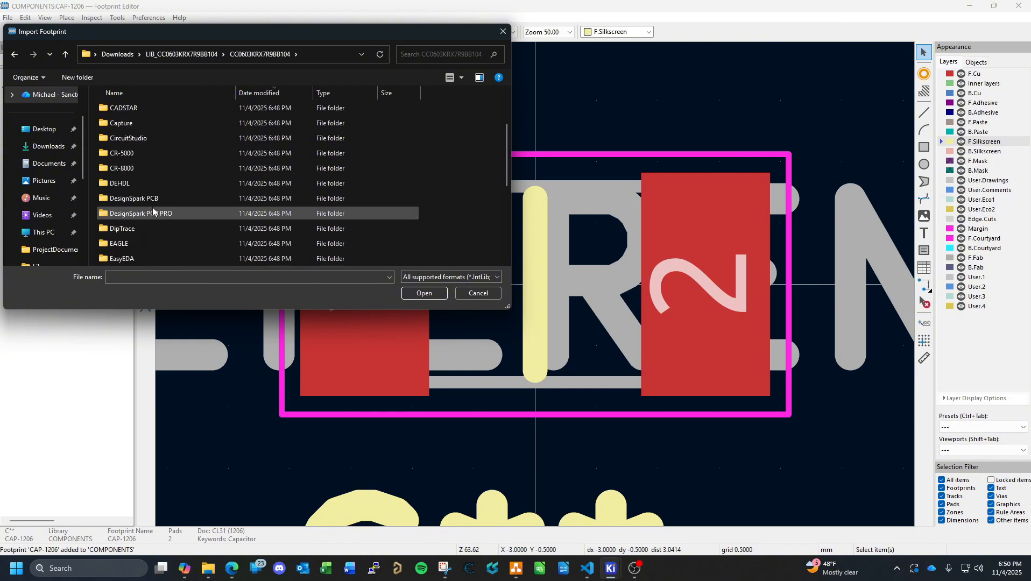
pyautogui.scroll(-1, 151, 210)
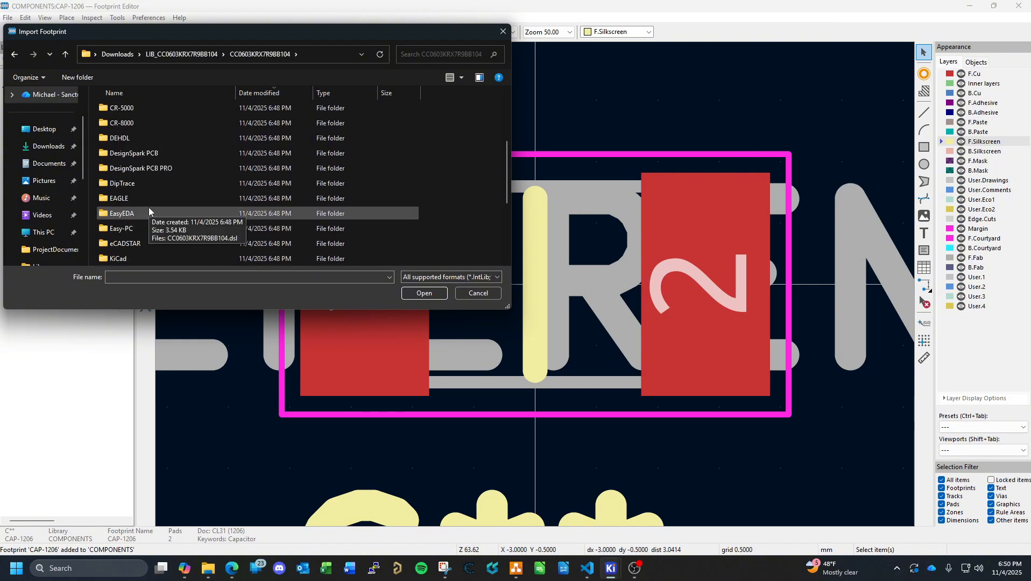
pyautogui.scroll(-1, 141, 235)
pyautogui.doubleClick(128, 213)
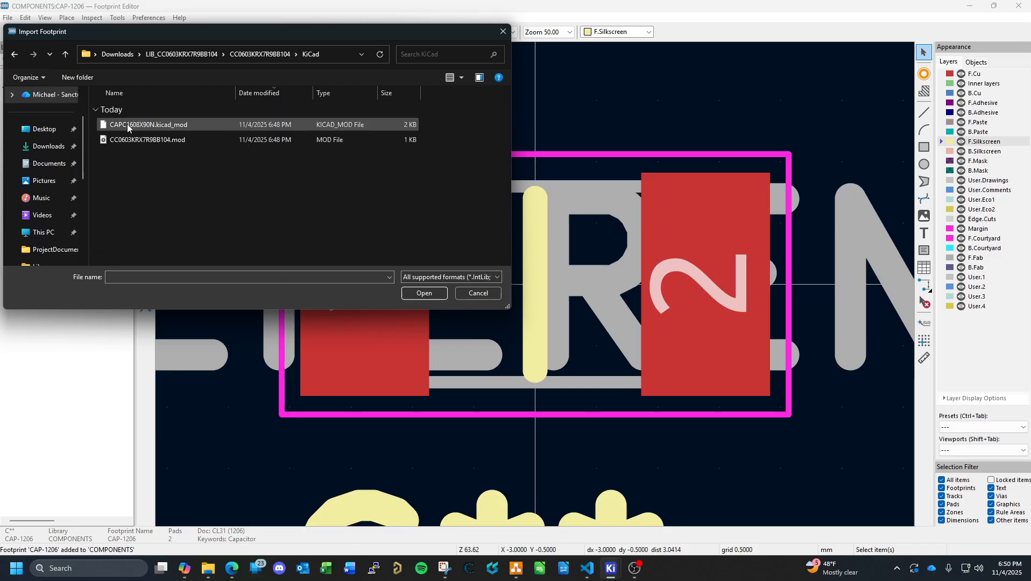
pyautogui.click(175, 126)
pyautogui.click(431, 293)
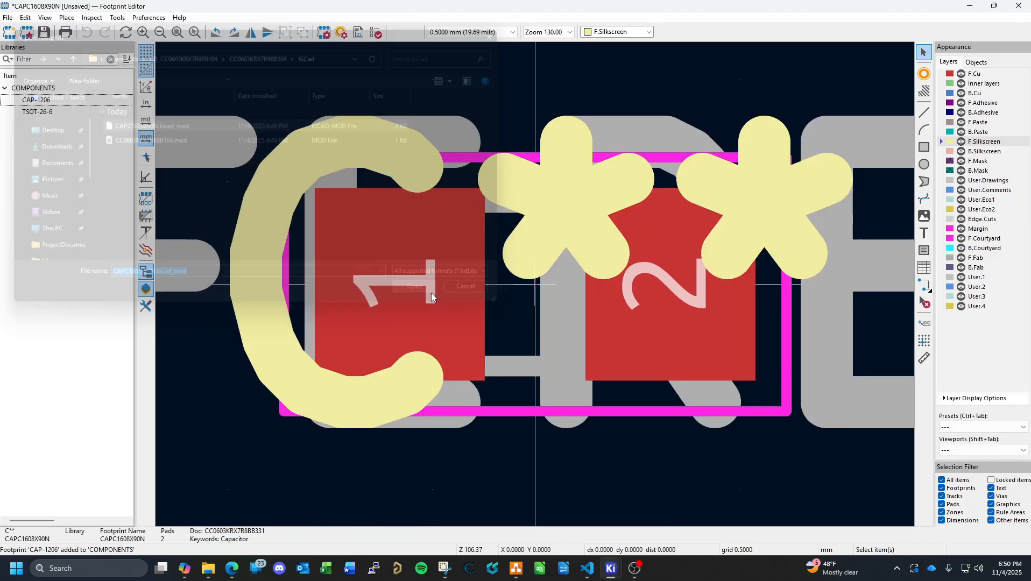
# Move the C** reference text about 2 mm below the footprint's origin, clear of the two pads.
pyautogui.scroll(3, 598, 305)
pyautogui.scroll(-5, 598, 305)
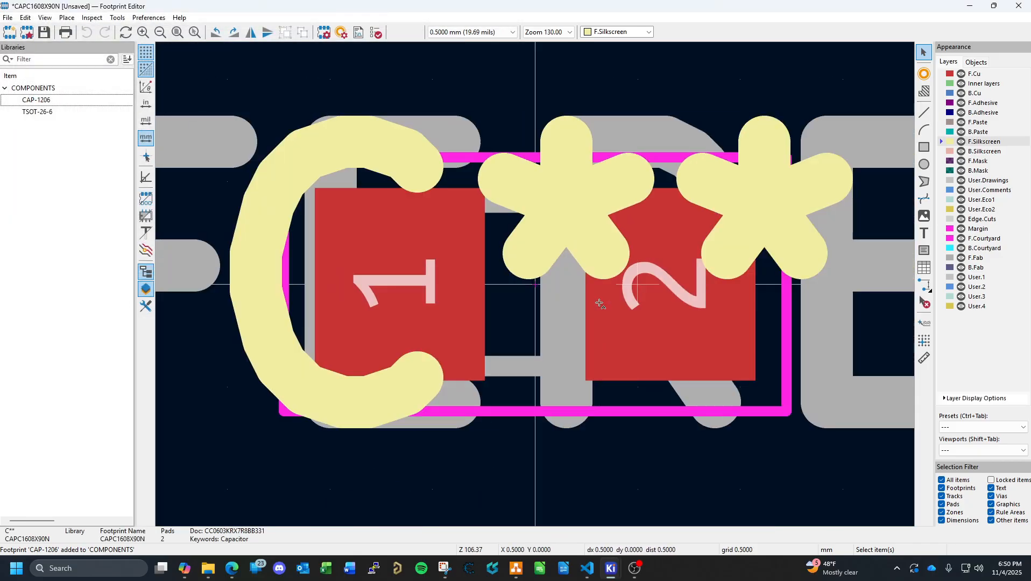
pyautogui.click(468, 321)
pyautogui.moveTo(468, 320); pyautogui.dragTo(501, 421)
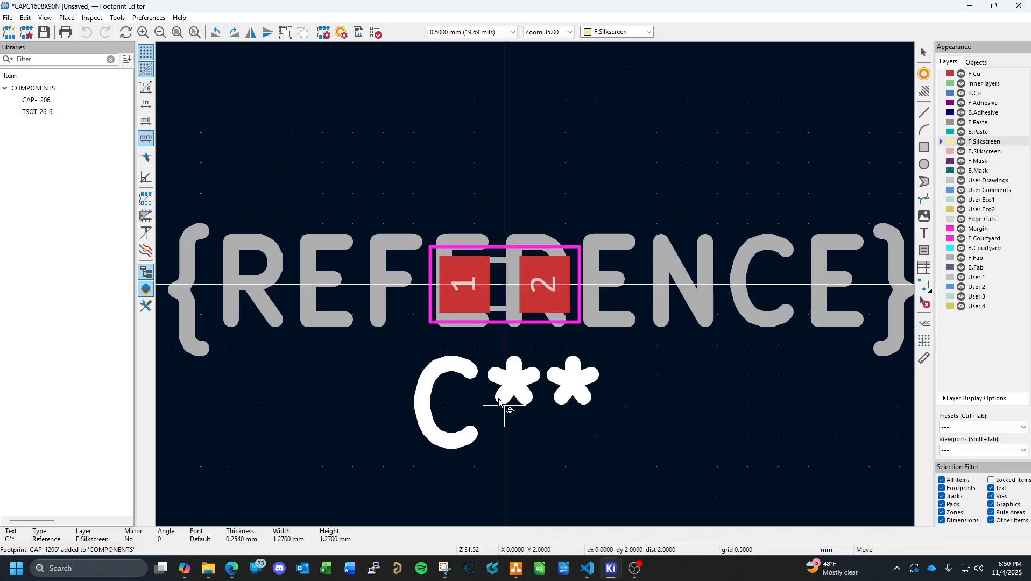
pyautogui.click(335, 143)
# Save the imported footprint as CAP-0603 in the COMPONENTS library.
pyautogui.hotkey('ctrl', 's')
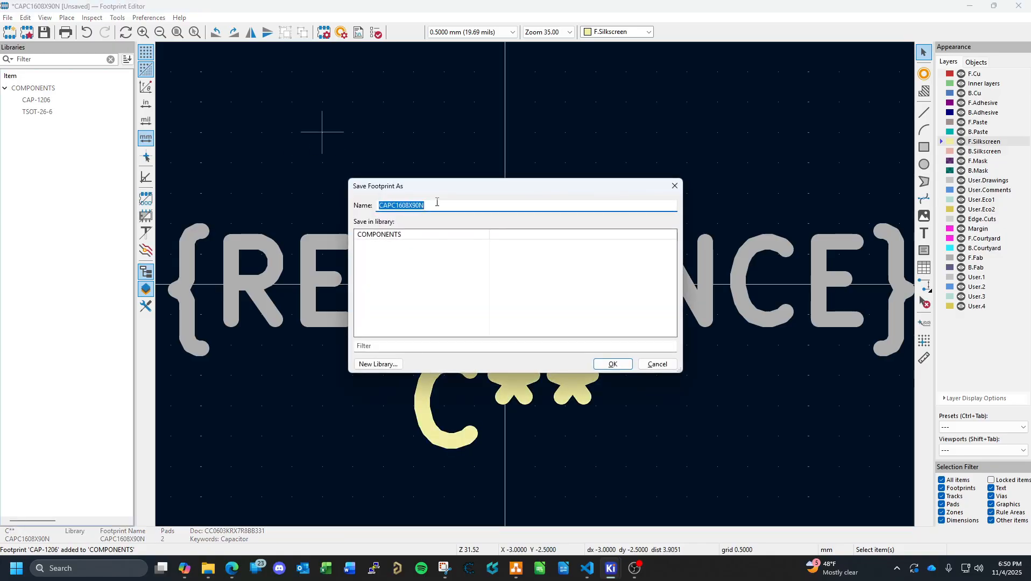
pyautogui.write('CAP-0603')
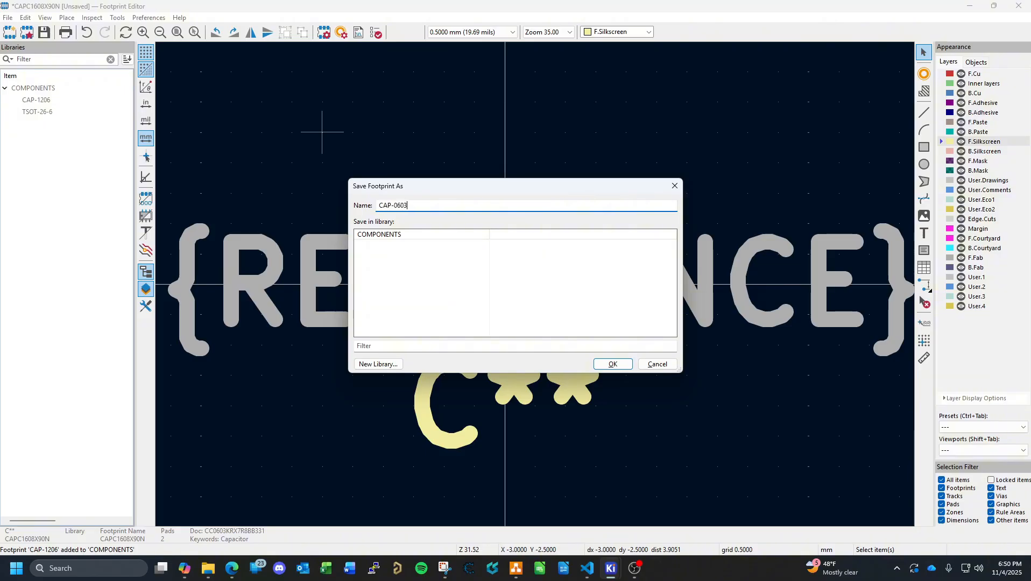
pyautogui.click(436, 235)
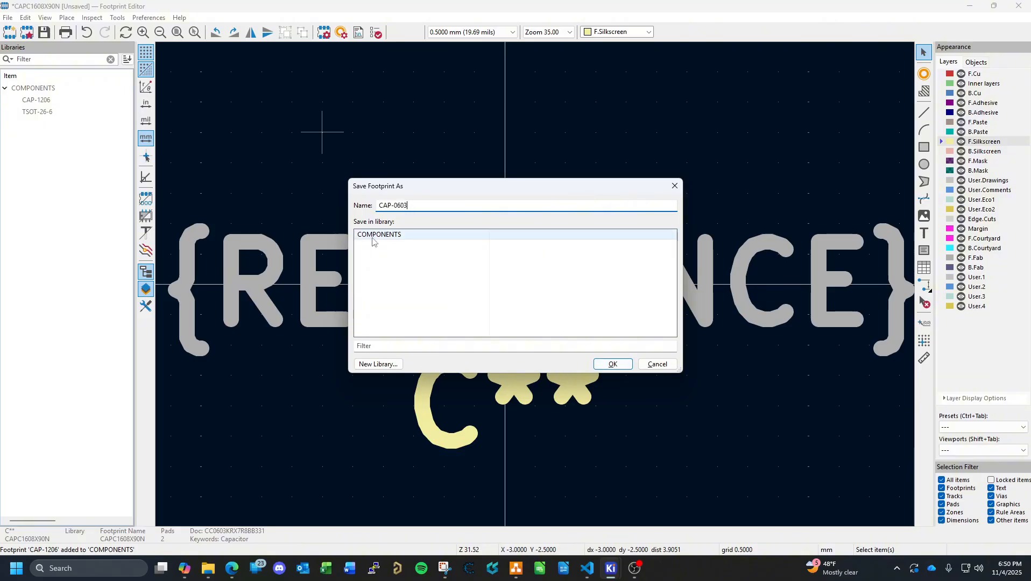
pyautogui.click(612, 364)
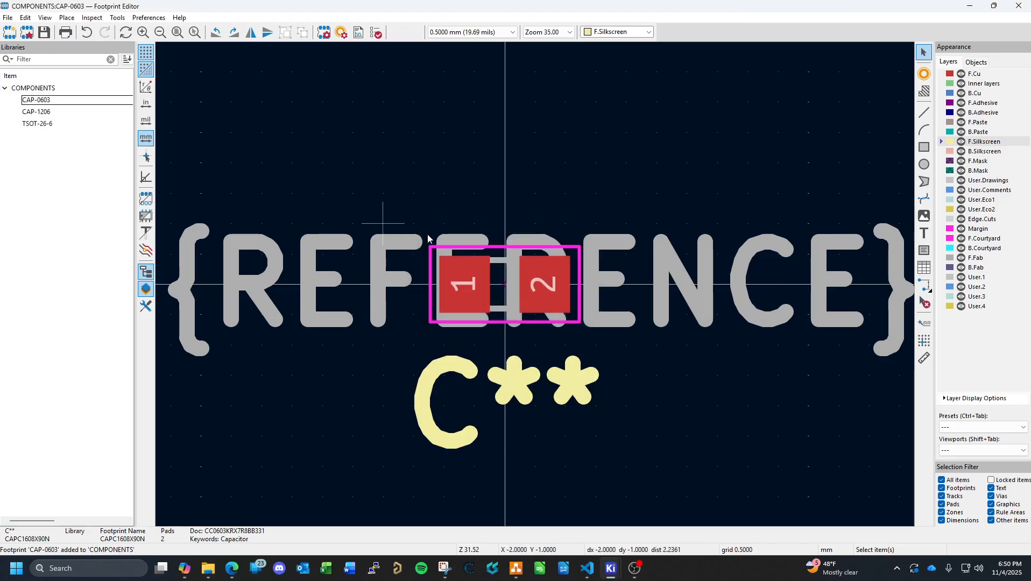
# Open the CAP-0603 footprint properties and remove the existing CC0603KRX7R9BB104.stp 3D model entry.
pyautogui.rightClick(46, 104)
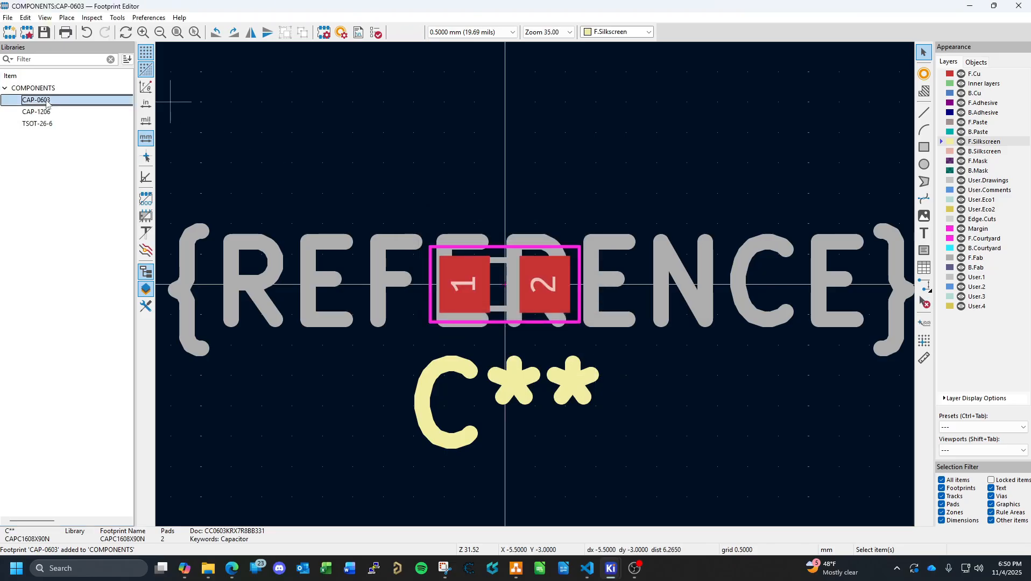
pyautogui.click(20, 146)
pyautogui.click(8, 19)
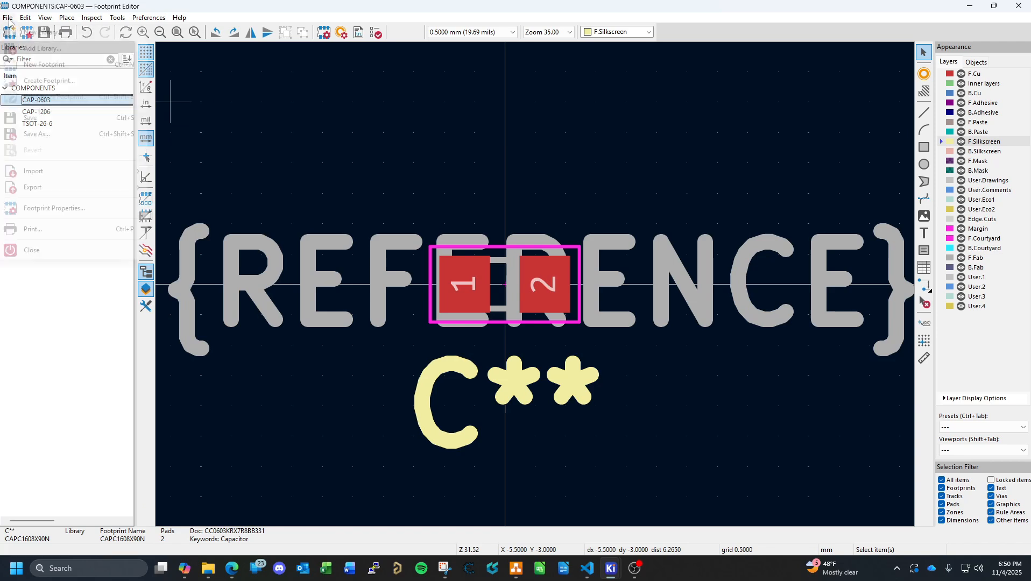
pyautogui.click(54, 209)
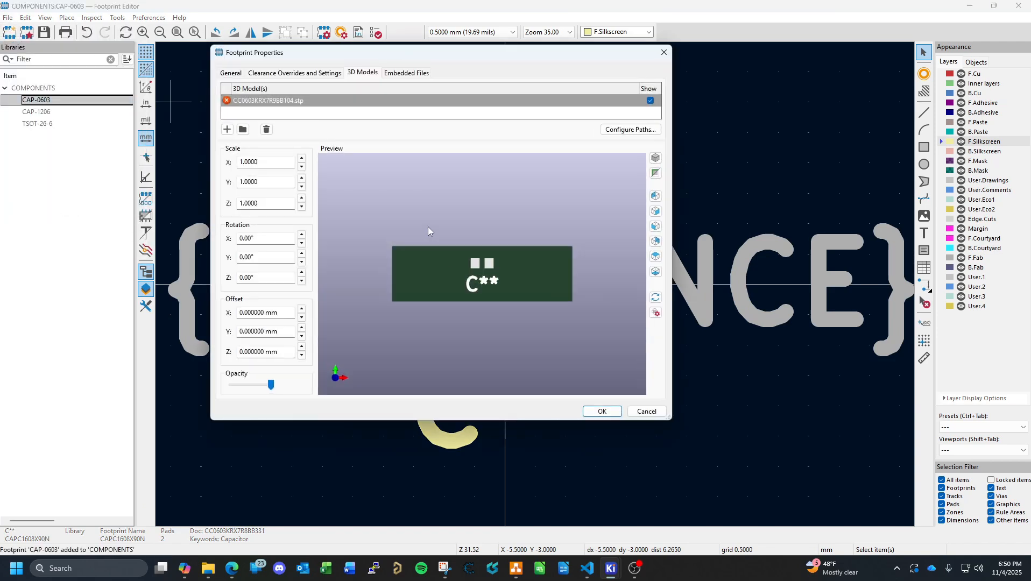
pyautogui.click(267, 129)
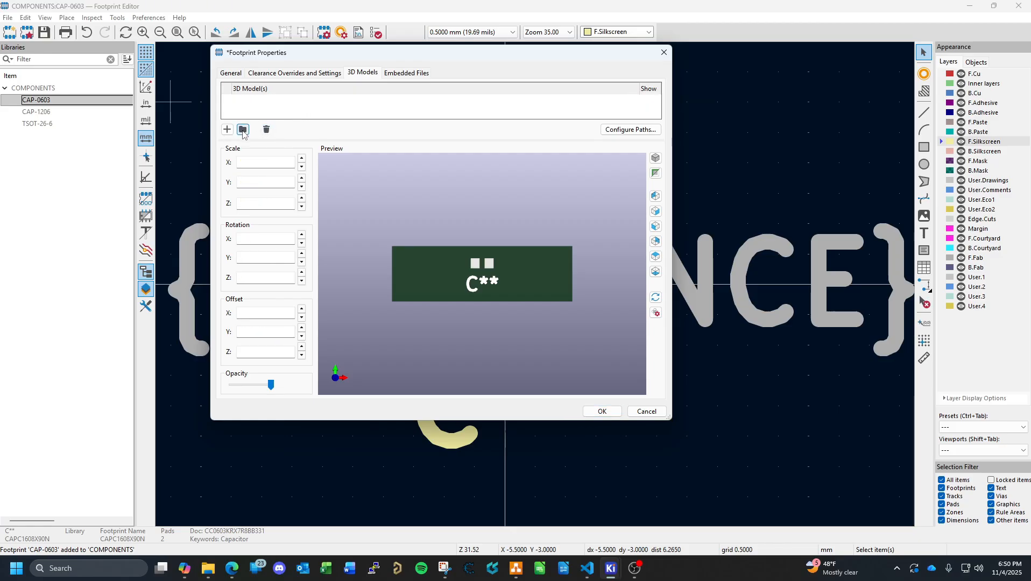
# Assign CC0603KRX7R9BB104.stp from the 3D subfolder of the extracted LIB_CC0603KRX7R9BB104 folder as the 3D model, accept the properties and save CAP-0603.
pyautogui.click(231, 131)
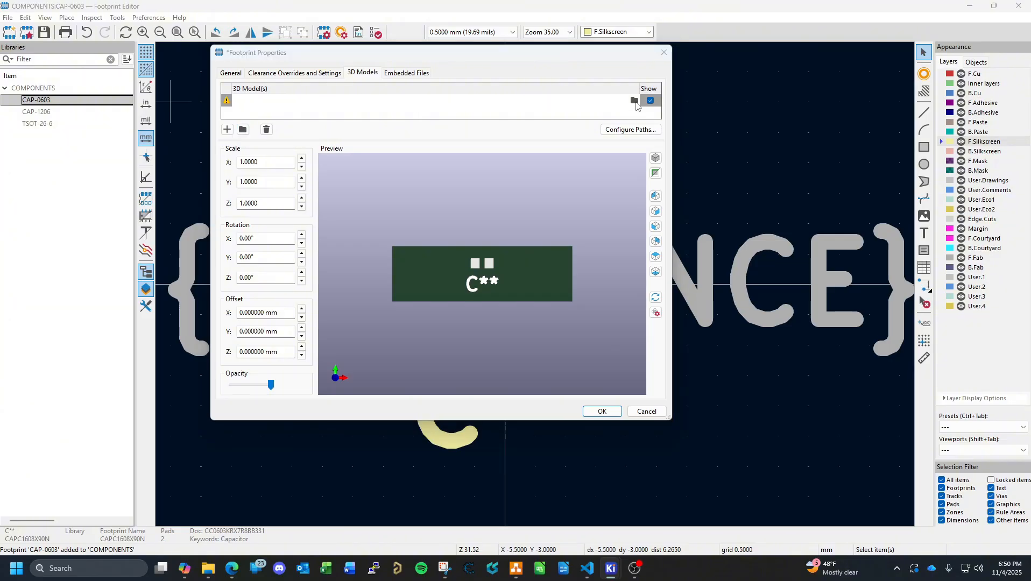
pyautogui.click(635, 100)
pyautogui.click(332, 92)
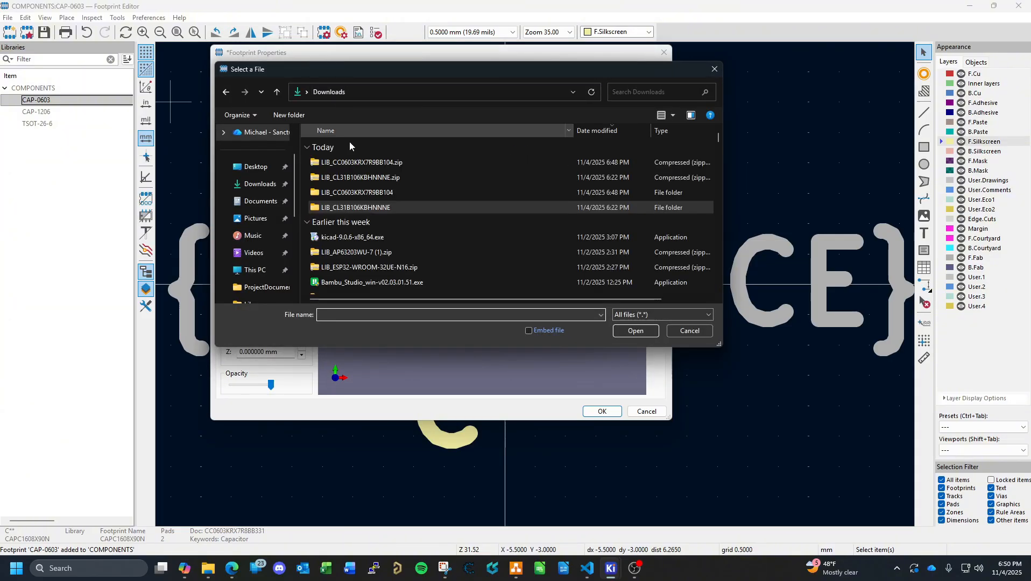
pyautogui.doubleClick(376, 195)
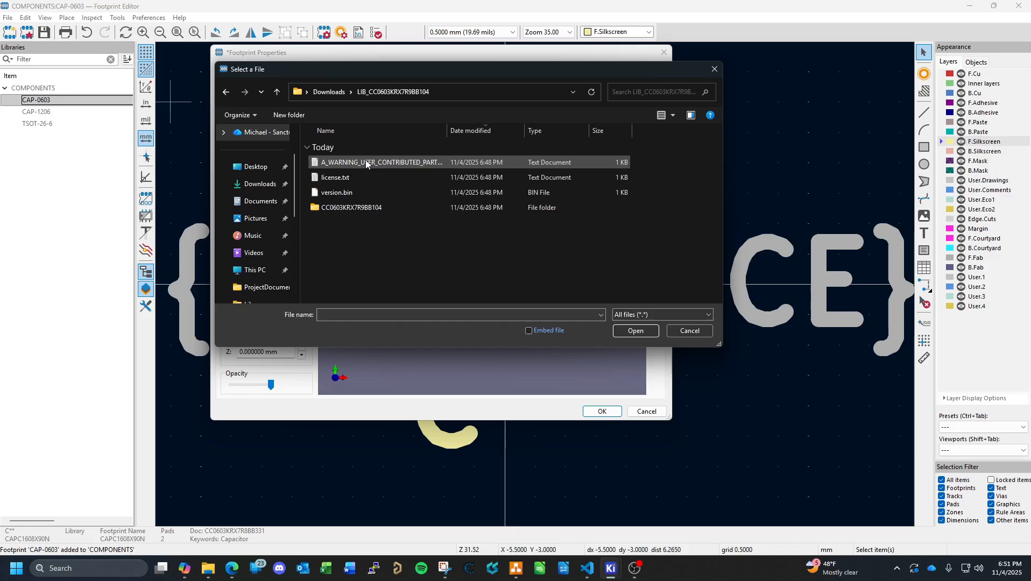
pyautogui.doubleClick(351, 208)
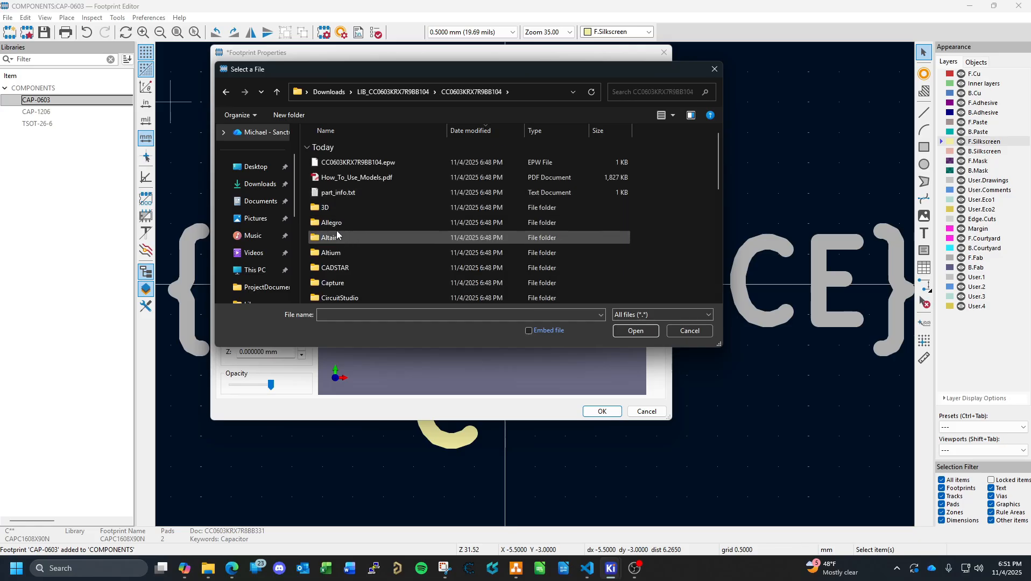
pyautogui.doubleClick(325, 207)
pyautogui.click(336, 164)
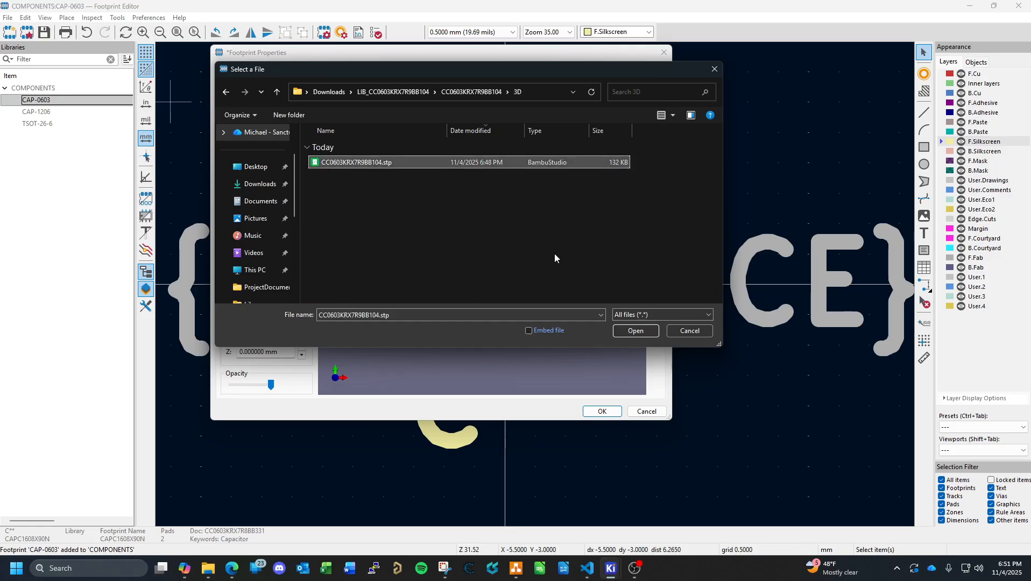
pyautogui.click(635, 330)
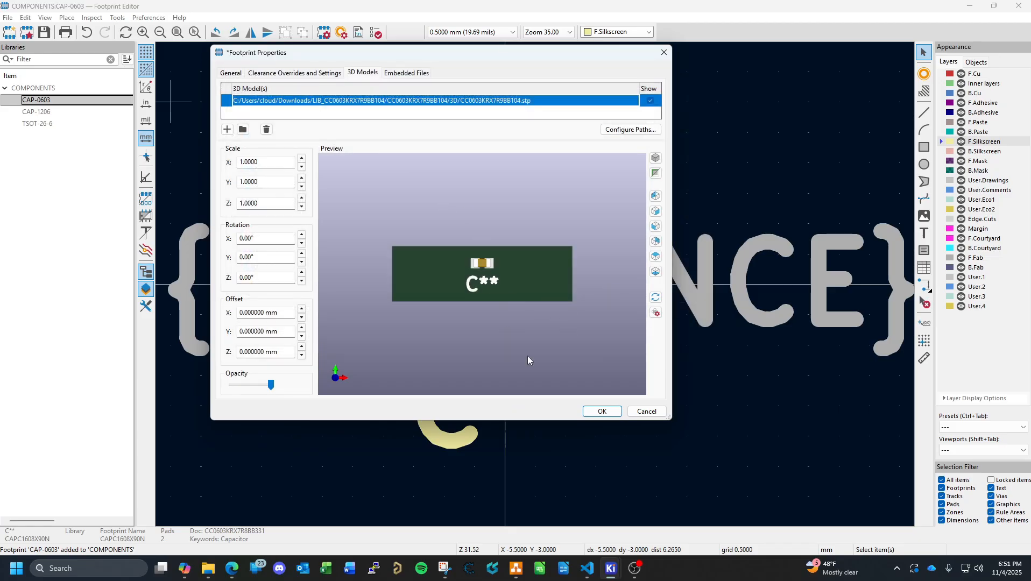
pyautogui.click(602, 411)
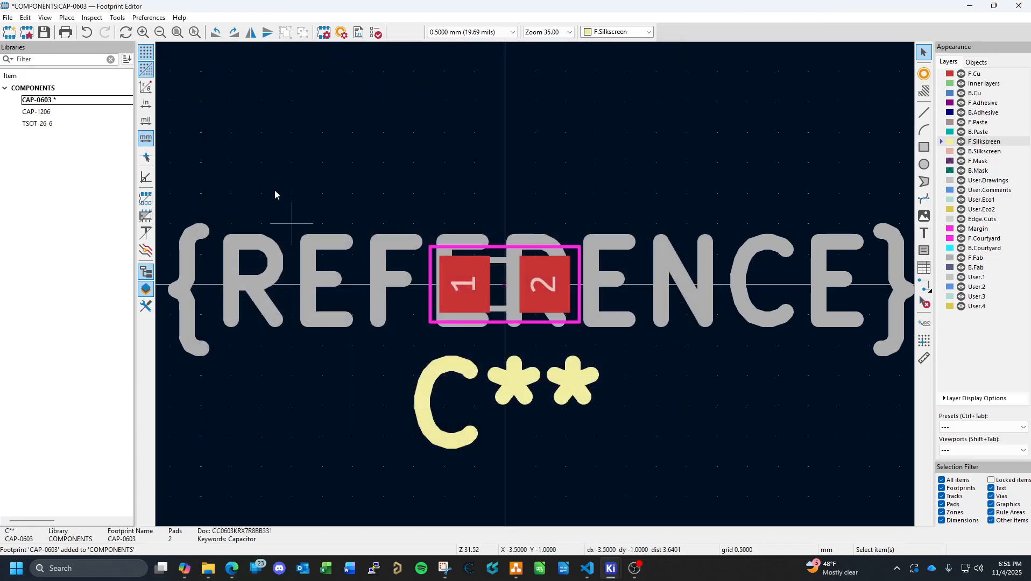
pyautogui.hotkey('ctrl', 's')
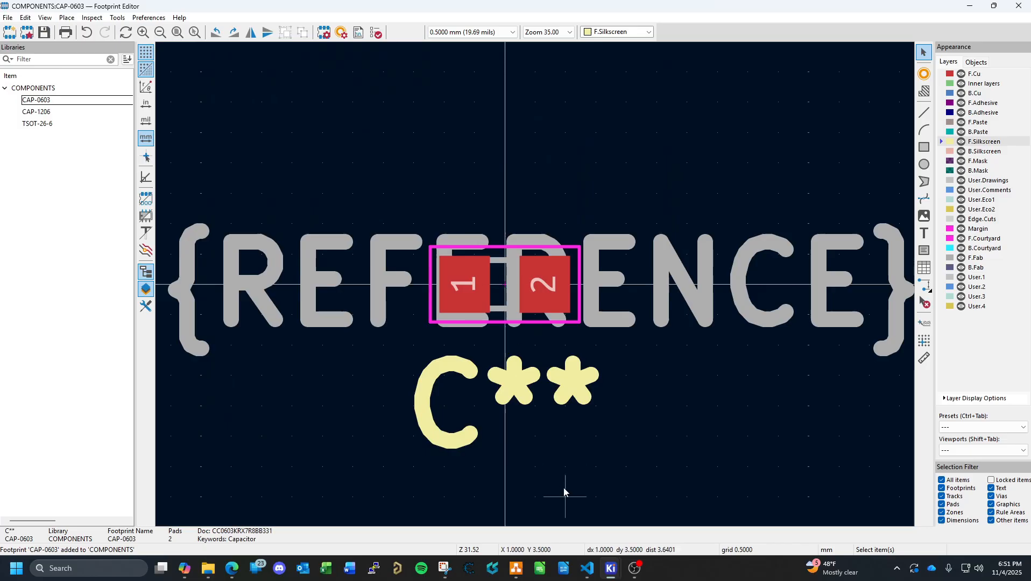
pyautogui.moveTo(609, 568)
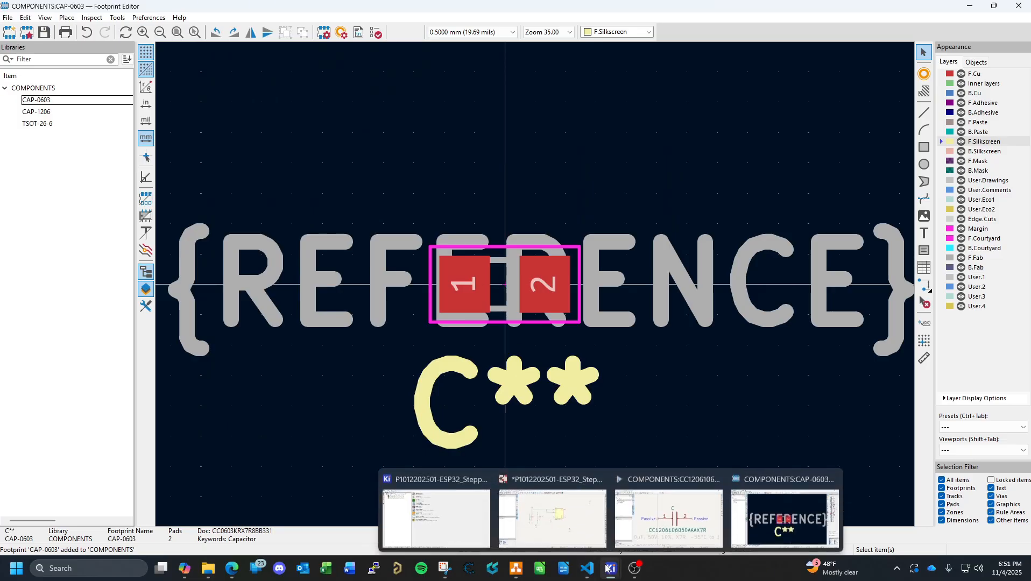
pyautogui.click(669, 481)
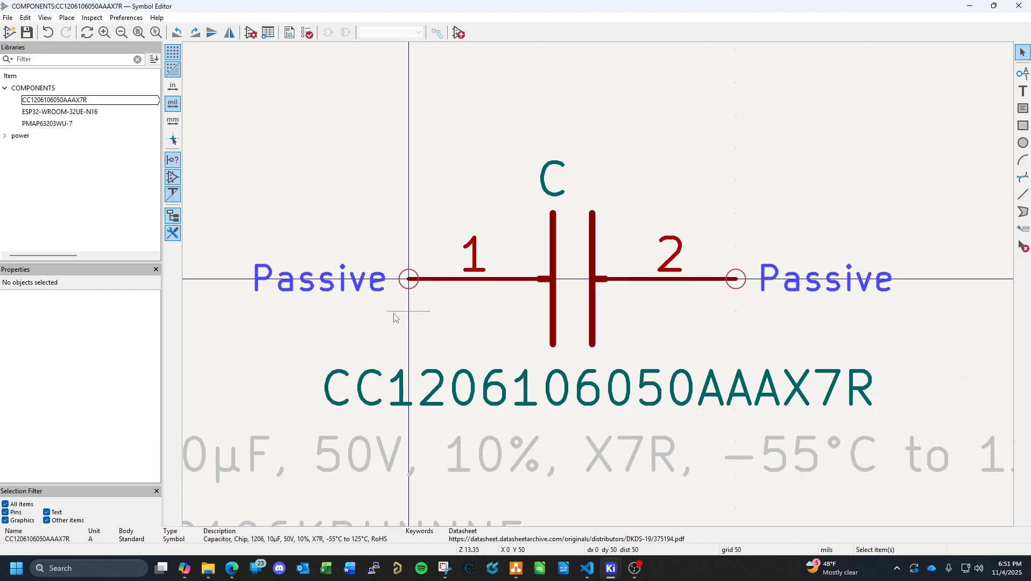
pyautogui.click(70, 104)
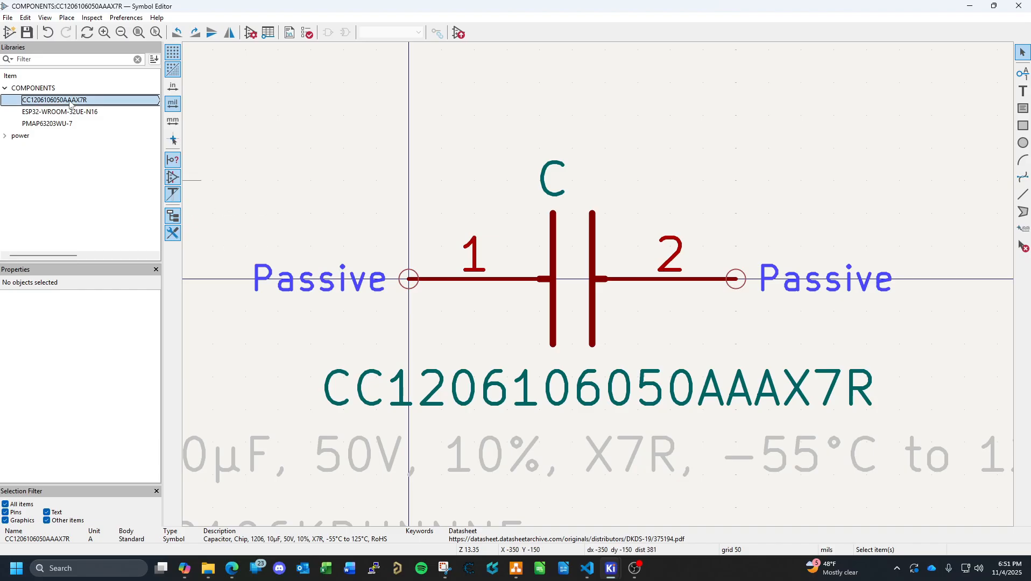
pyautogui.rightClick(70, 104)
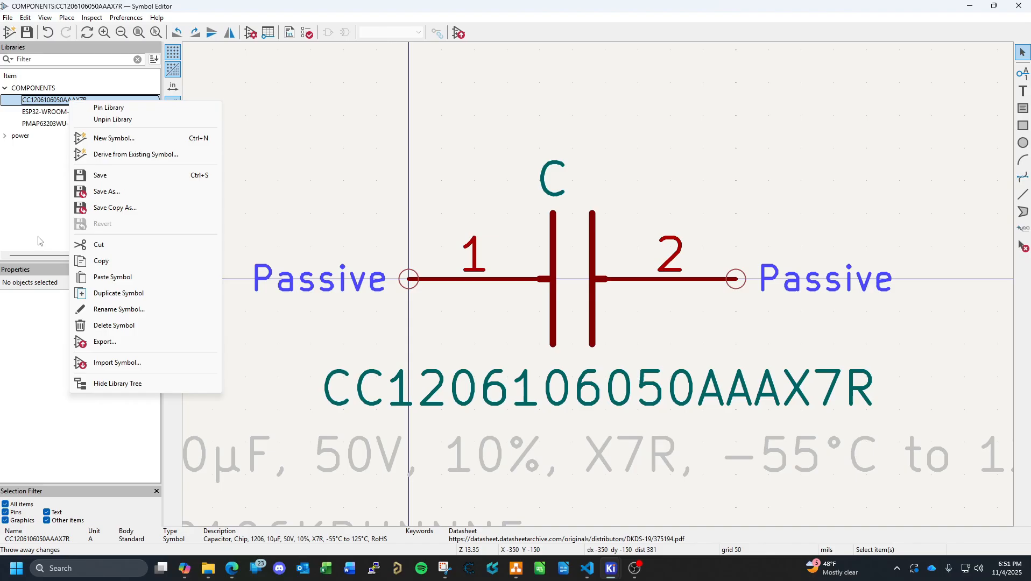
pyautogui.click(119, 293)
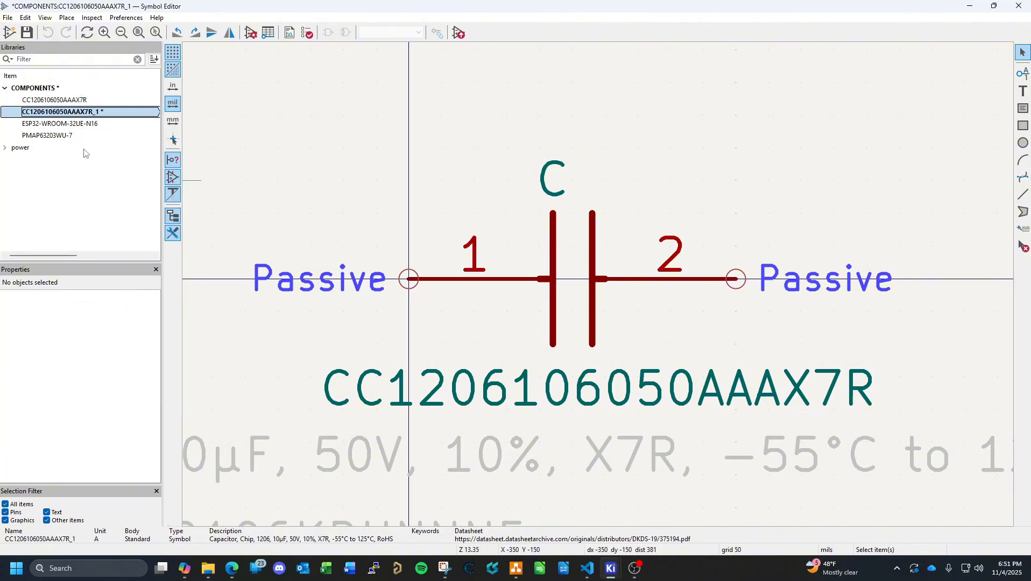
pyautogui.rightClick(100, 115)
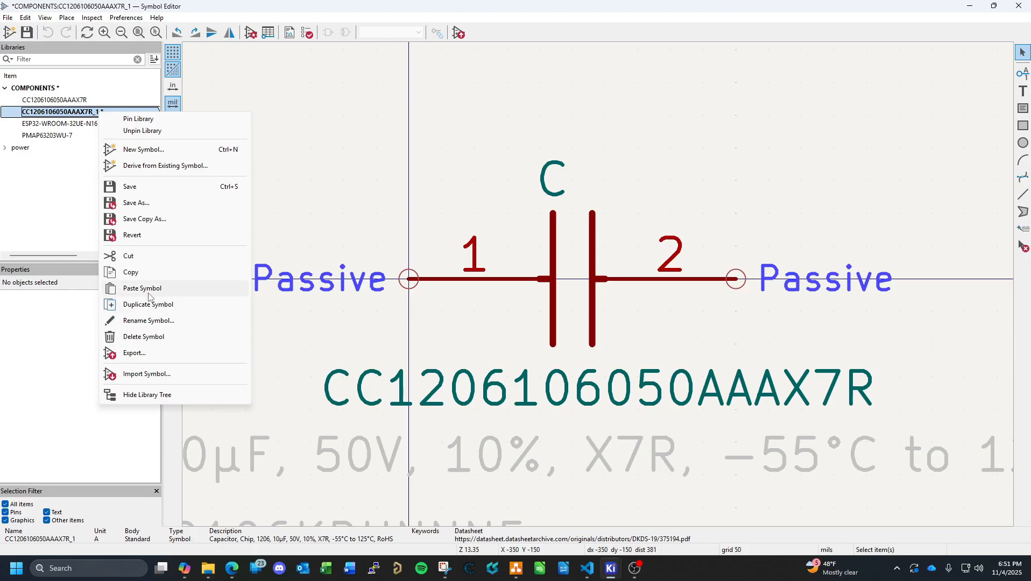
pyautogui.click(149, 320)
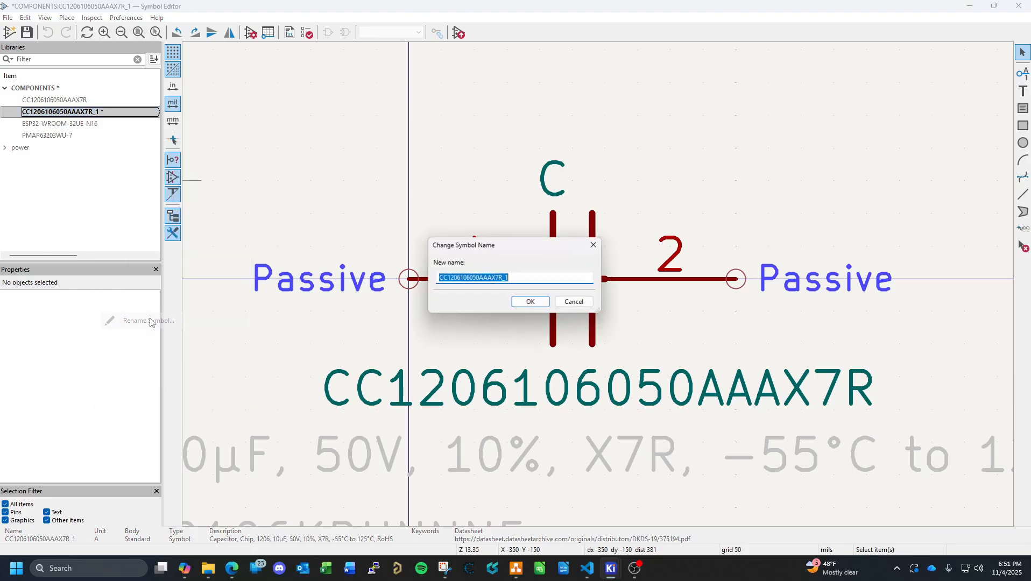
pyautogui.click(535, 278)
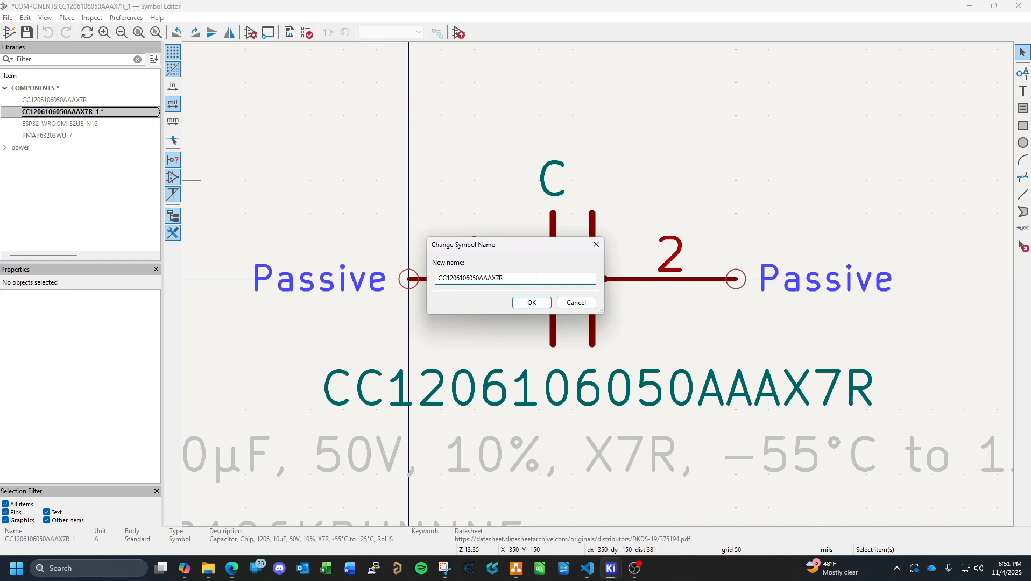
pyautogui.press('Left')
pyautogui.press('Left')
pyautogui.press('Left')
pyautogui.press('BackSpace')
pyautogui.press('BackSpace')
pyautogui.press('BackSpace')
pyautogui.press('BackSpace')
pyautogui.write('0603')
pyautogui.press('Right')
pyautogui.press('Right')
pyautogui.press('Right')
pyautogui.press('BackSpace')
pyautogui.write('4')
pyautogui.click(231, 572)
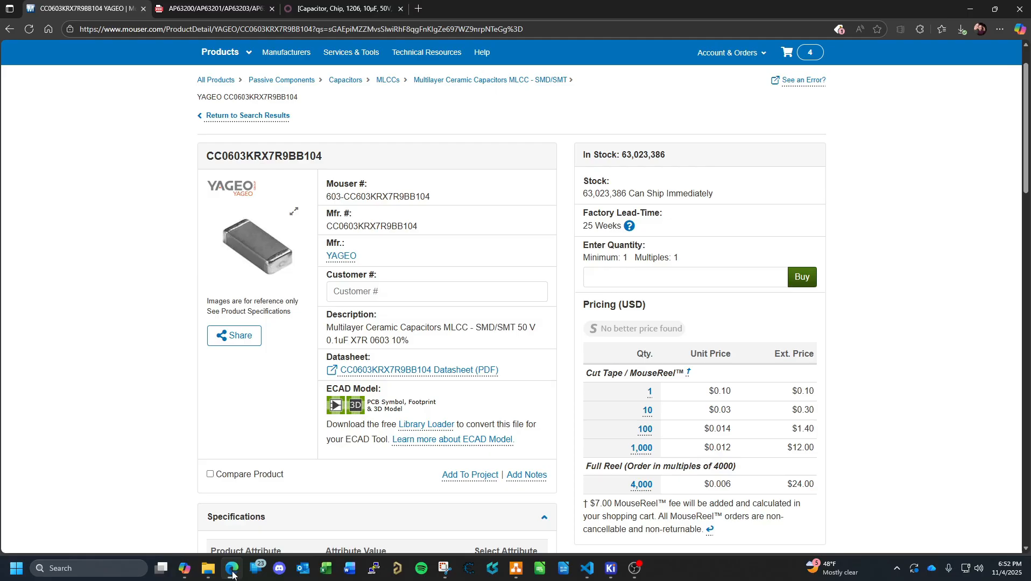
pyautogui.click(232, 573)
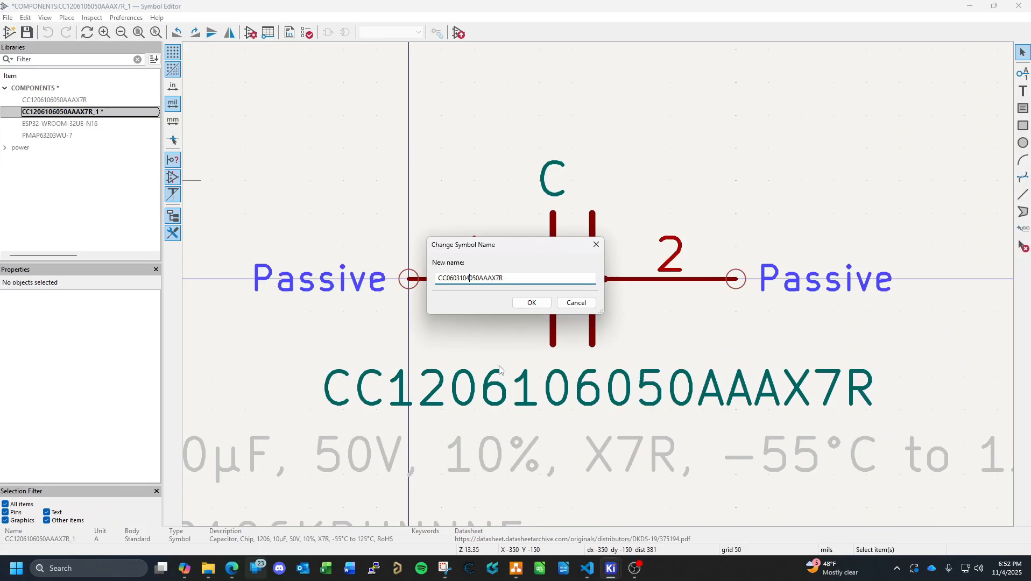
pyautogui.click(525, 305)
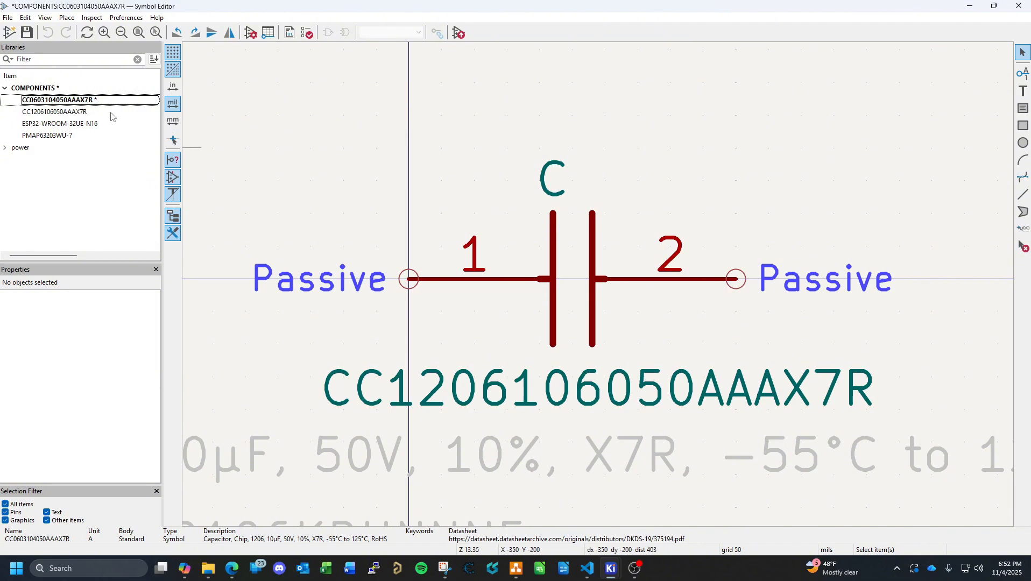
pyautogui.click(27, 33)
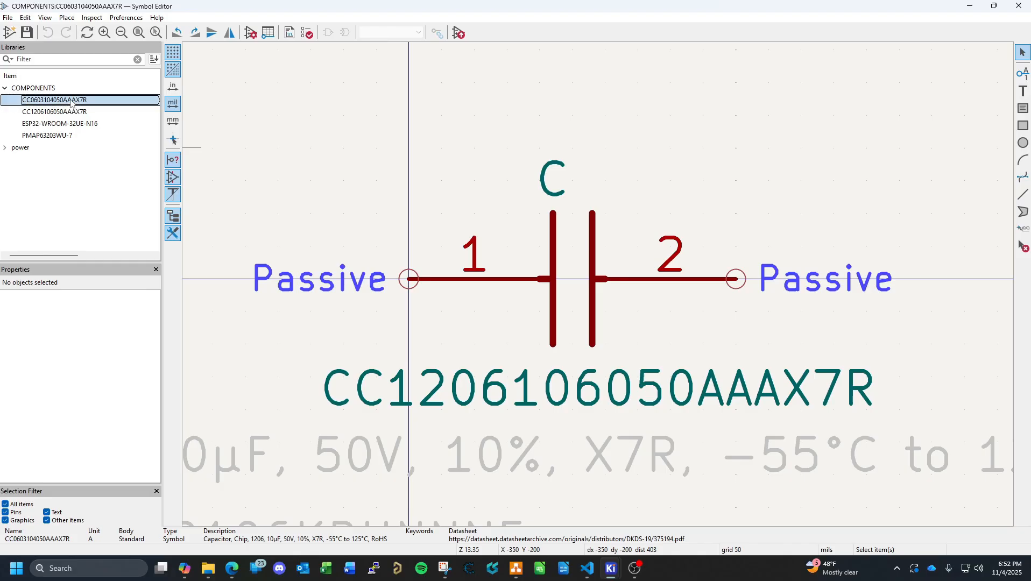
pyautogui.click(9, 18)
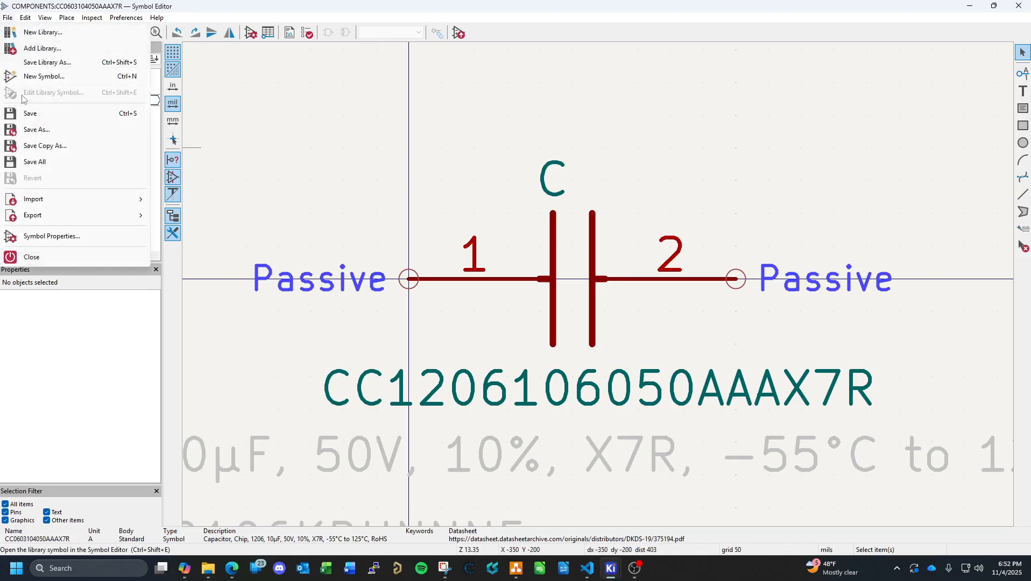
pyautogui.click(59, 236)
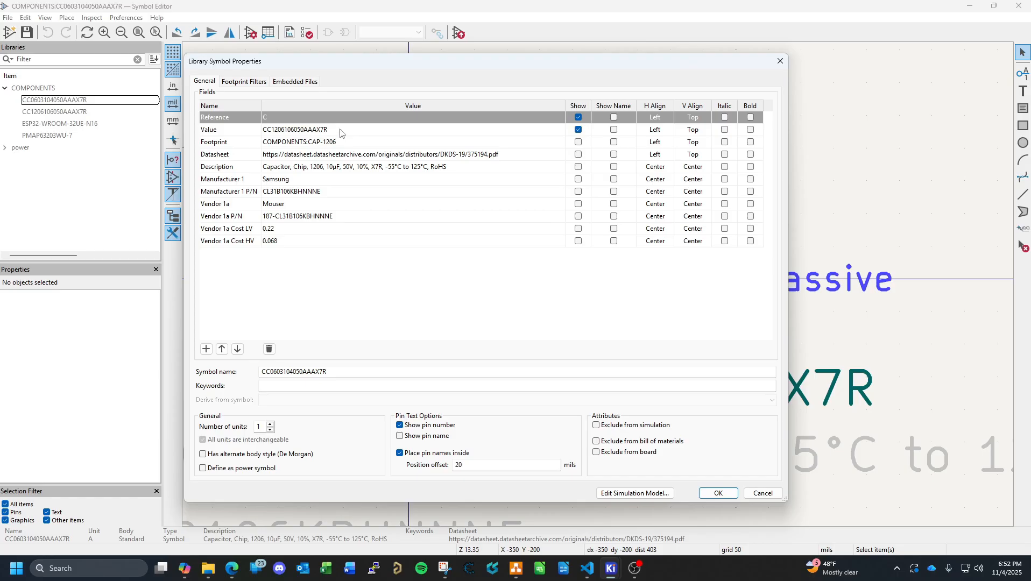
pyautogui.click(340, 131)
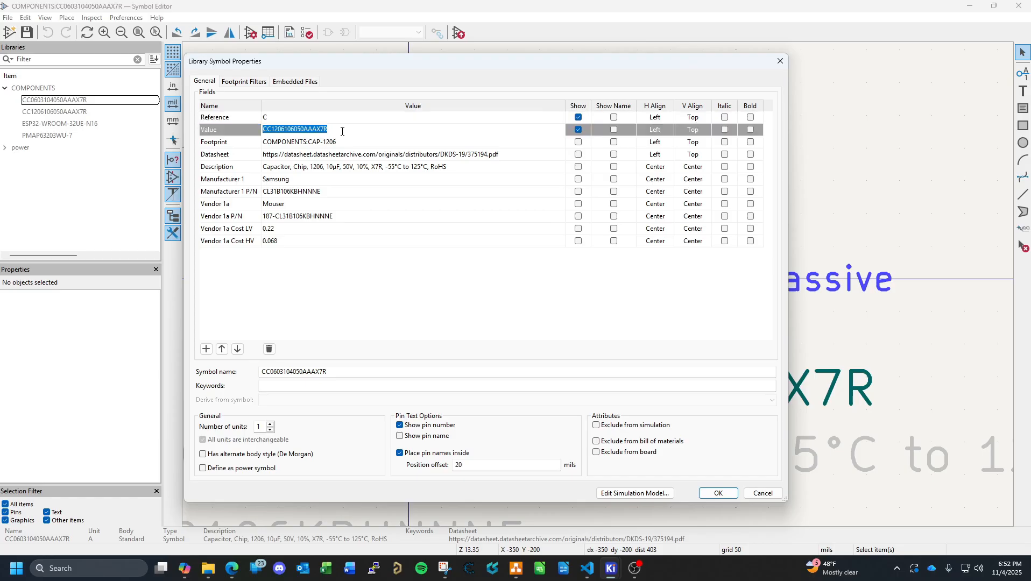
pyautogui.write('CC0603104050')
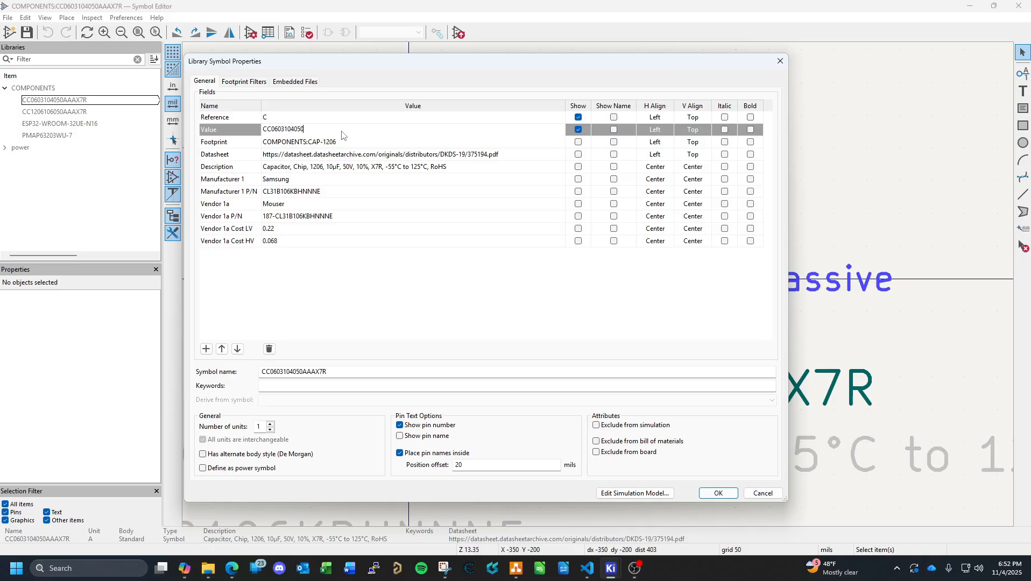
pyautogui.write('AAAX7R')
# Assign the CAP-0603 footprint from the COMPONENTS library to the symbol and clear its Datasheet link.
pyautogui.click(365, 142)
pyautogui.click(558, 142)
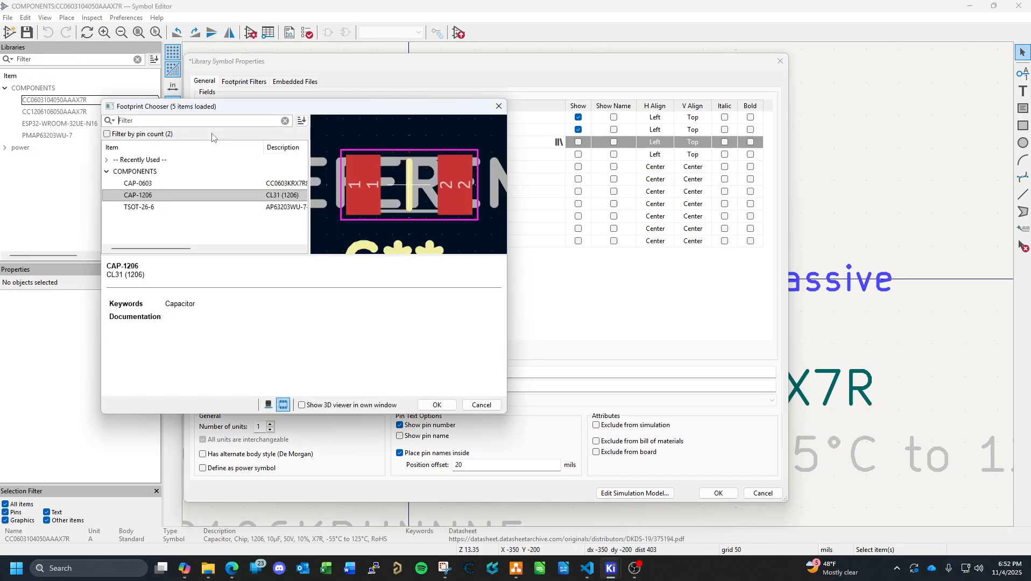
pyautogui.doubleClick(140, 183)
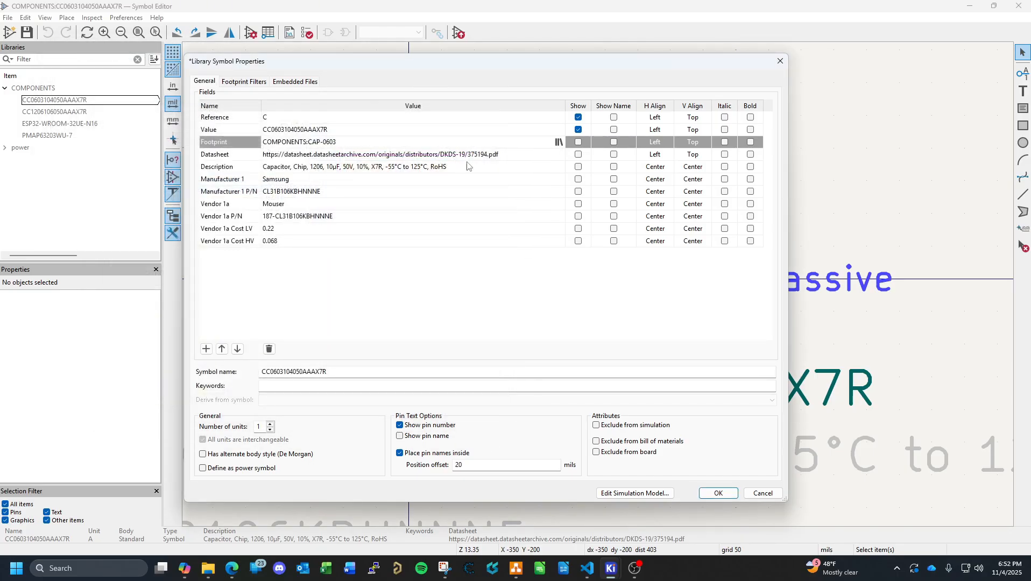
pyautogui.click(518, 156)
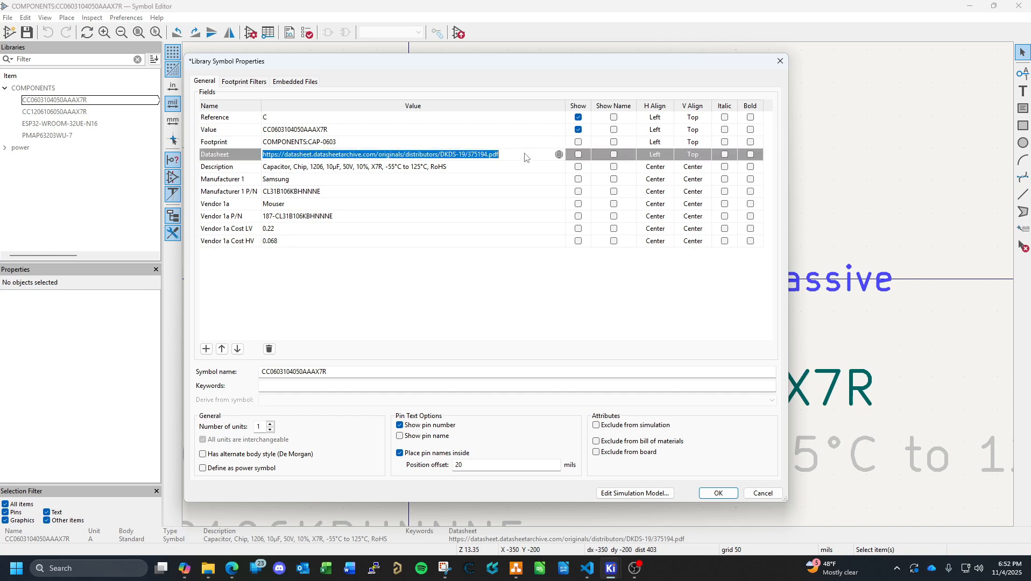
pyautogui.press('Delete')
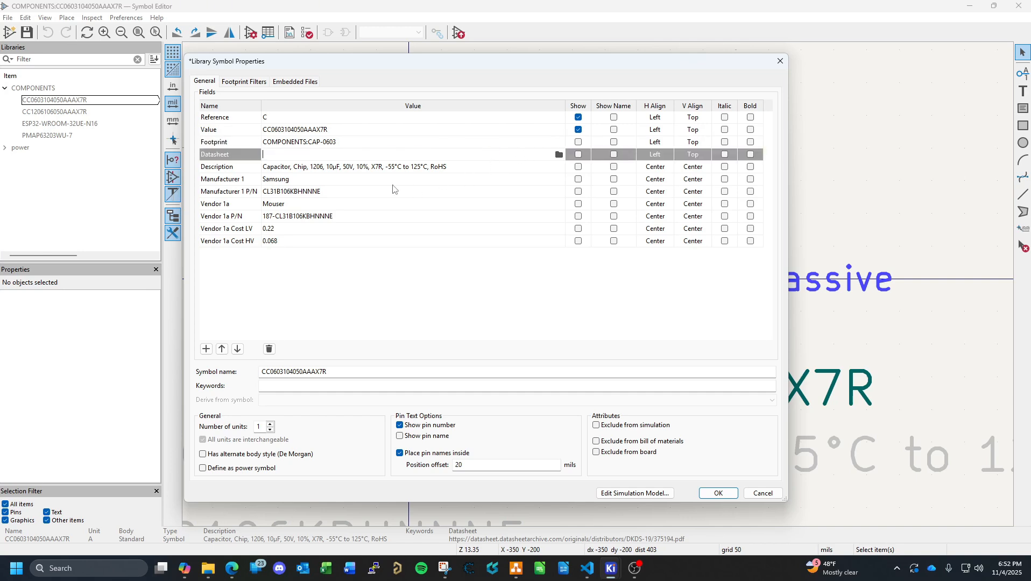
# Change the package size in the symbol's Description to 0603.
pyautogui.click(321, 168)
pyautogui.click(321, 168)
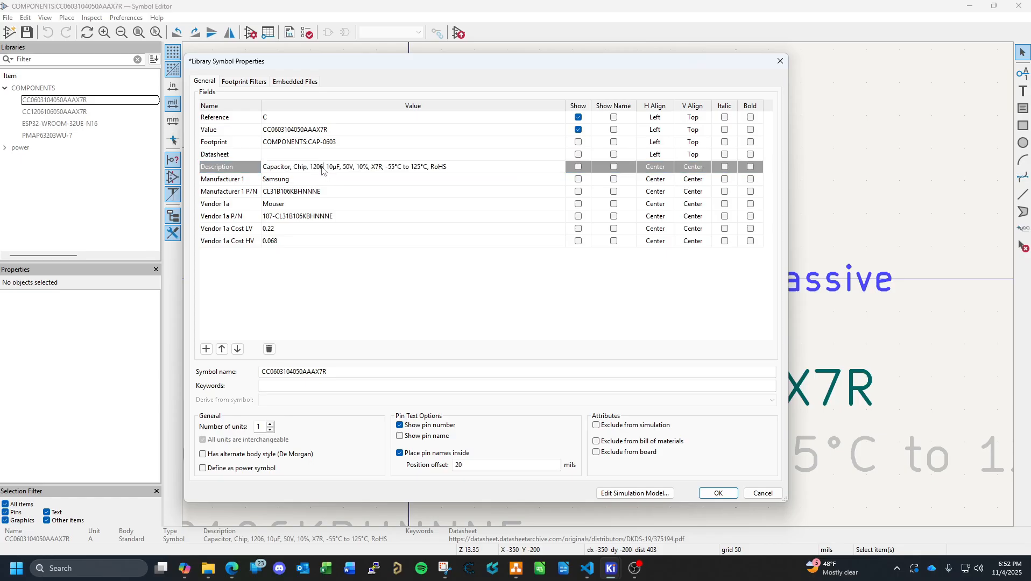
pyautogui.press('BackSpace')
pyautogui.press('BackSpace')
pyautogui.press('BackSpace')
pyautogui.press('BackSpace')
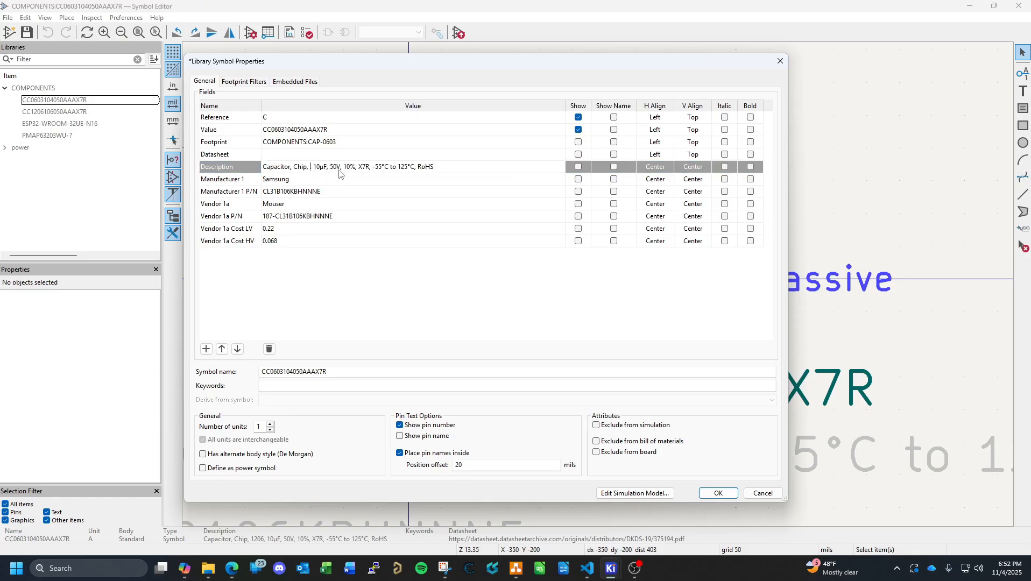
pyautogui.write('0603')
# Switch to the browser and check the CC0603KRX7R9BB104 specifications on Mouser against the symbol's description, including voltage, dielectric, tolerance and temperature range.
pyautogui.click(238, 576)
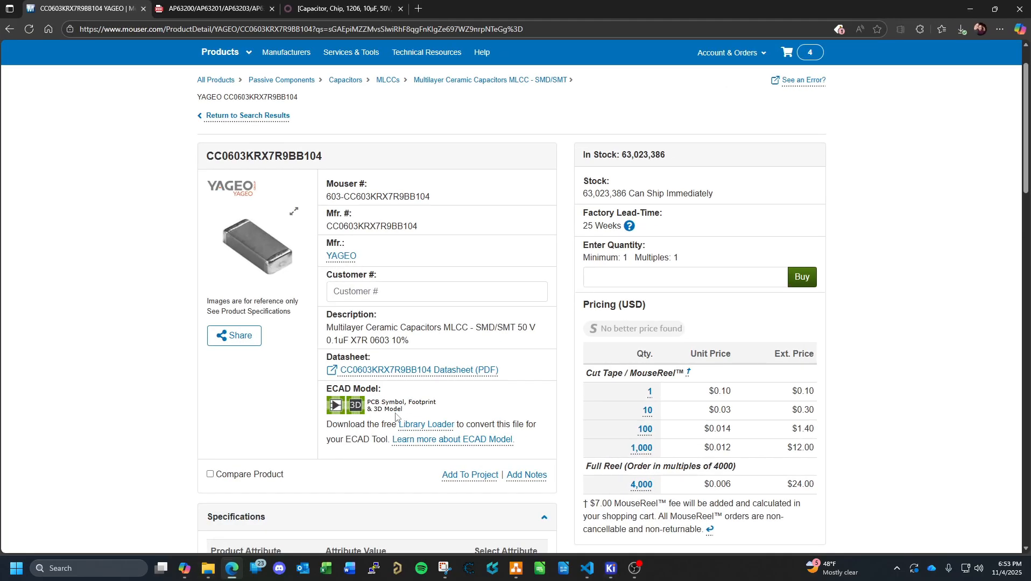
pyautogui.scroll(-7, 495, 346)
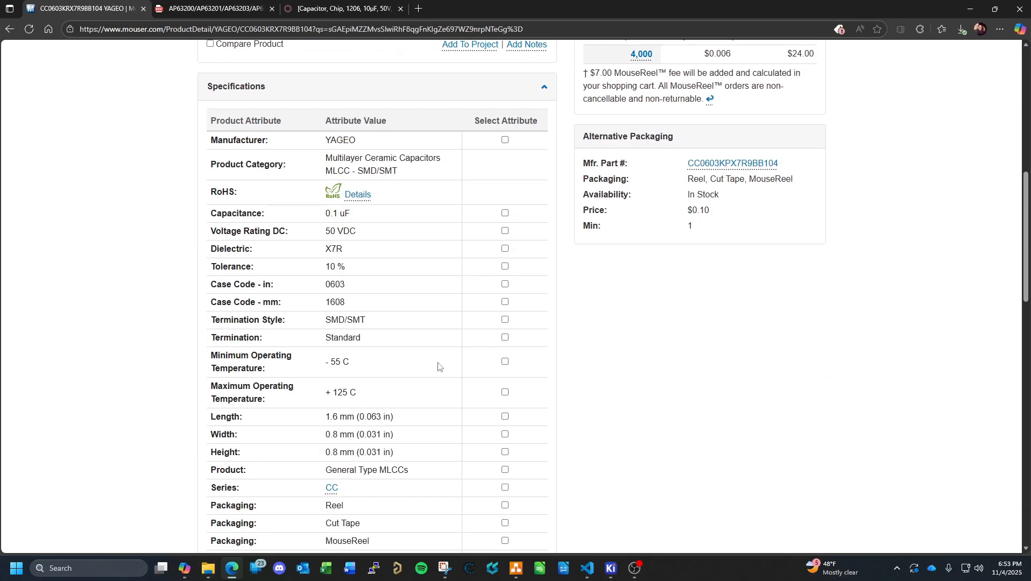
pyautogui.click(234, 574)
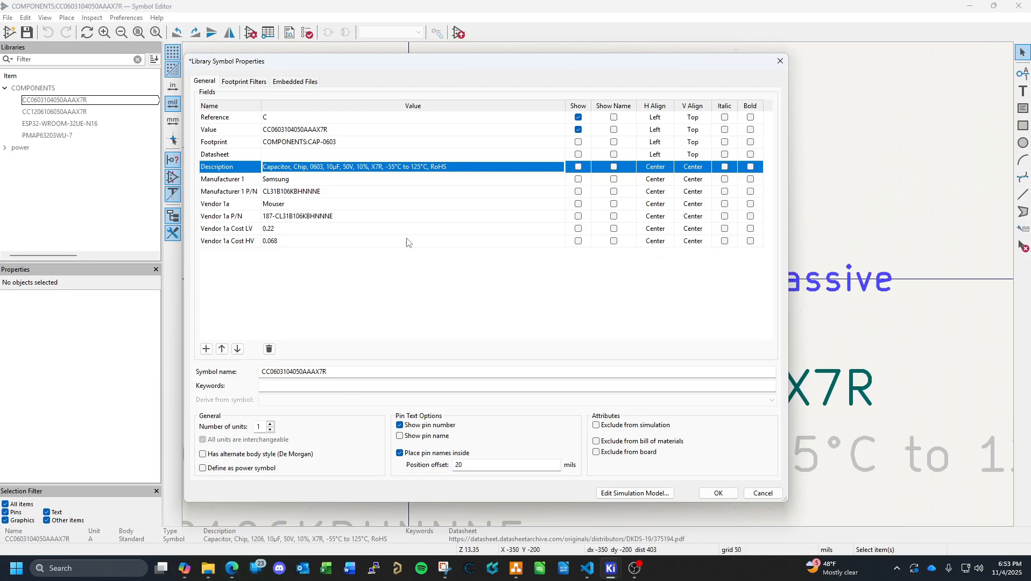
pyautogui.click(236, 575)
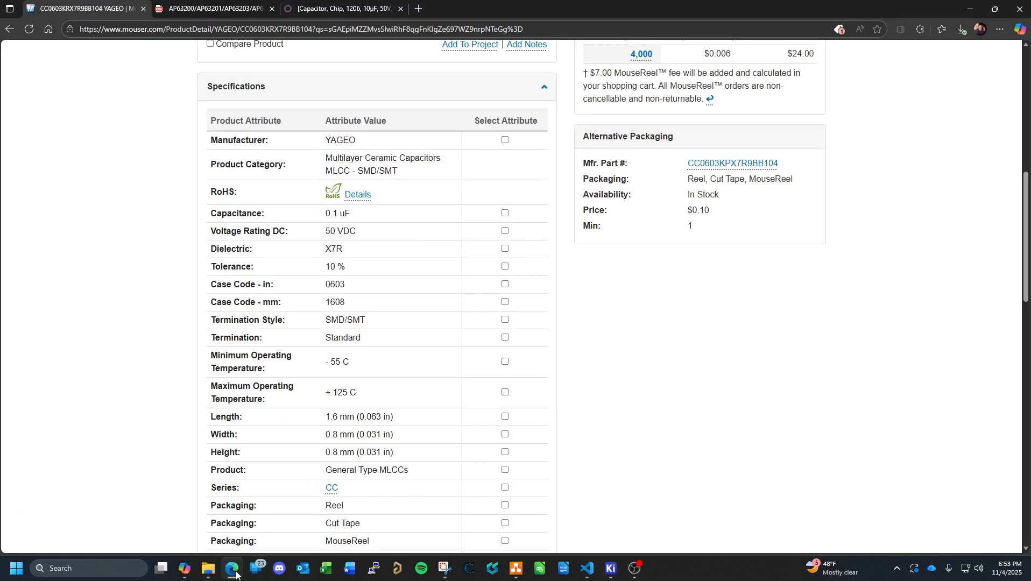
pyautogui.scroll(-2, 490, 379)
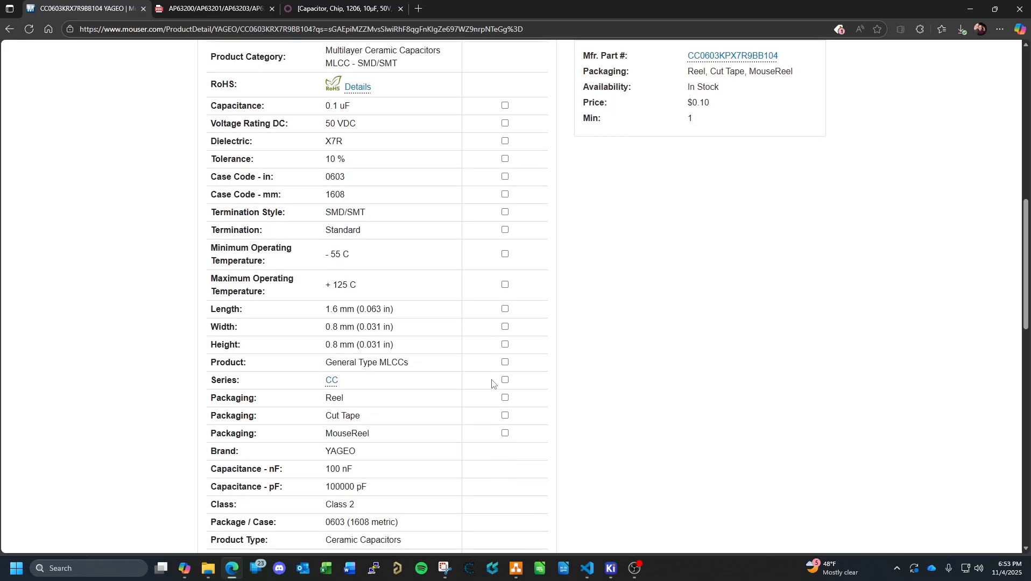
pyautogui.scroll(-3, 402, 383)
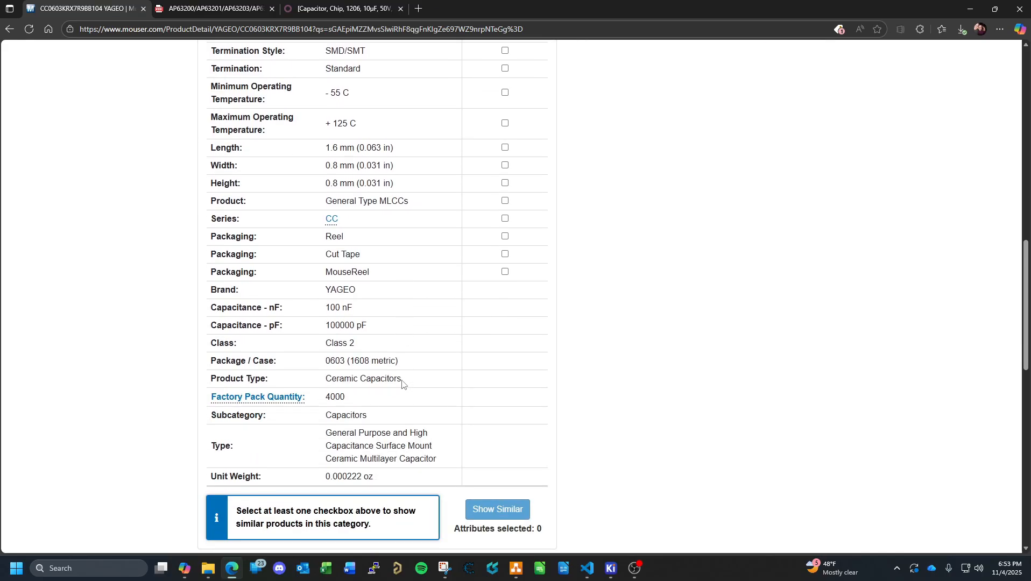
pyautogui.scroll(5, 446, 400)
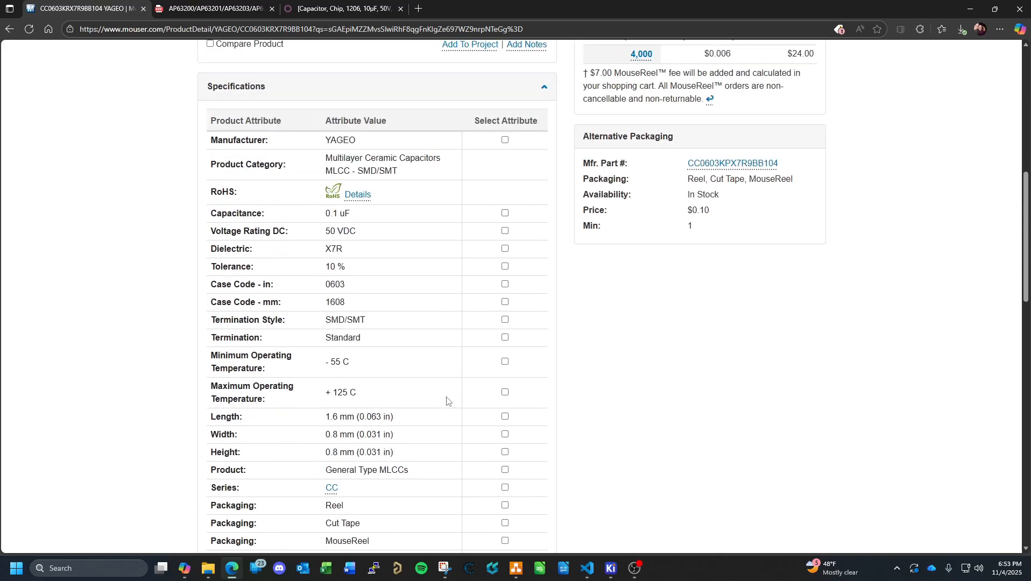
pyautogui.click(231, 573)
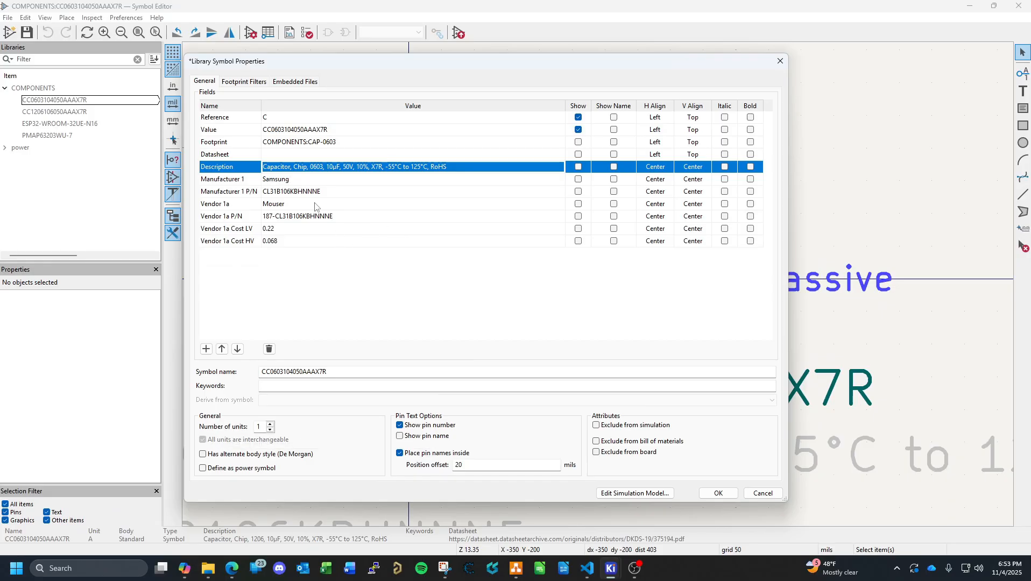
# Set Manufacturer 1 to Yageo and fill Manufacturer 1 P/N with CC0603KRX7R9BB104 copied from the Mouser product page.
pyautogui.click(299, 179)
pyautogui.write('Yageo')
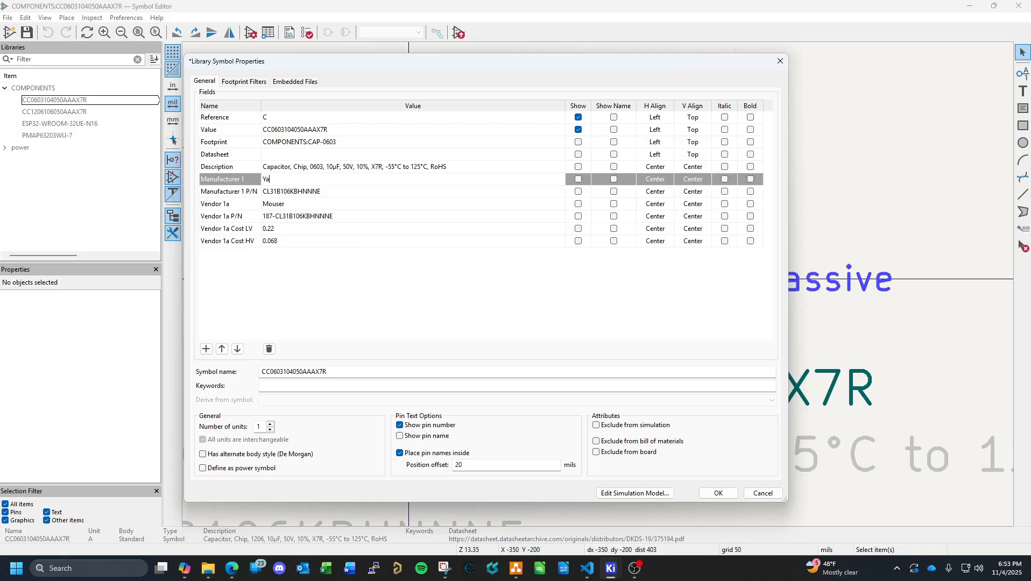
pyautogui.click(232, 568)
pyautogui.scroll(2, 397, 237)
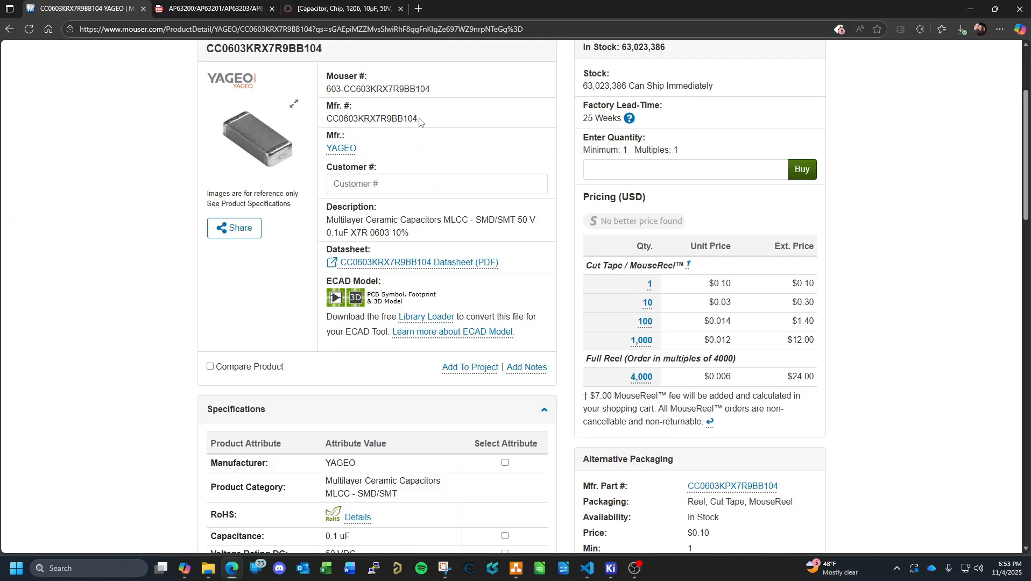
pyautogui.moveTo(419, 118); pyautogui.dragTo(328, 119)
pyautogui.hotkey('ctrl', 'c')
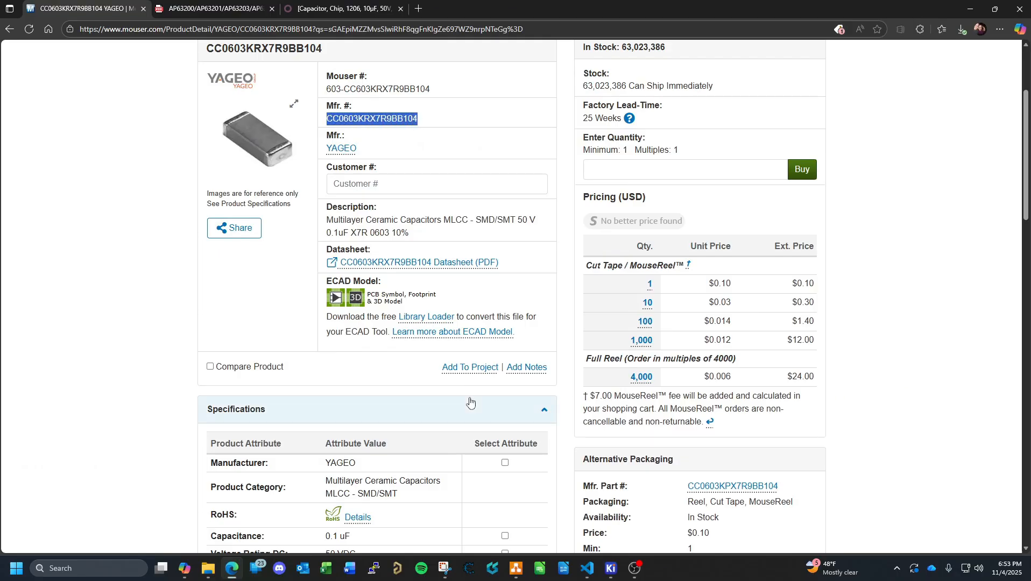
pyautogui.click(232, 568)
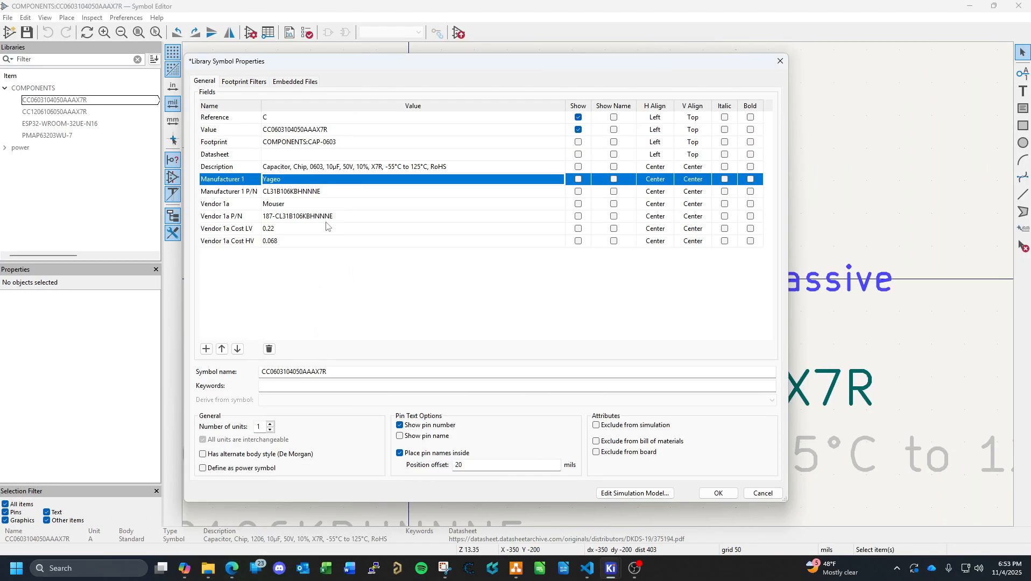
pyautogui.click(322, 193)
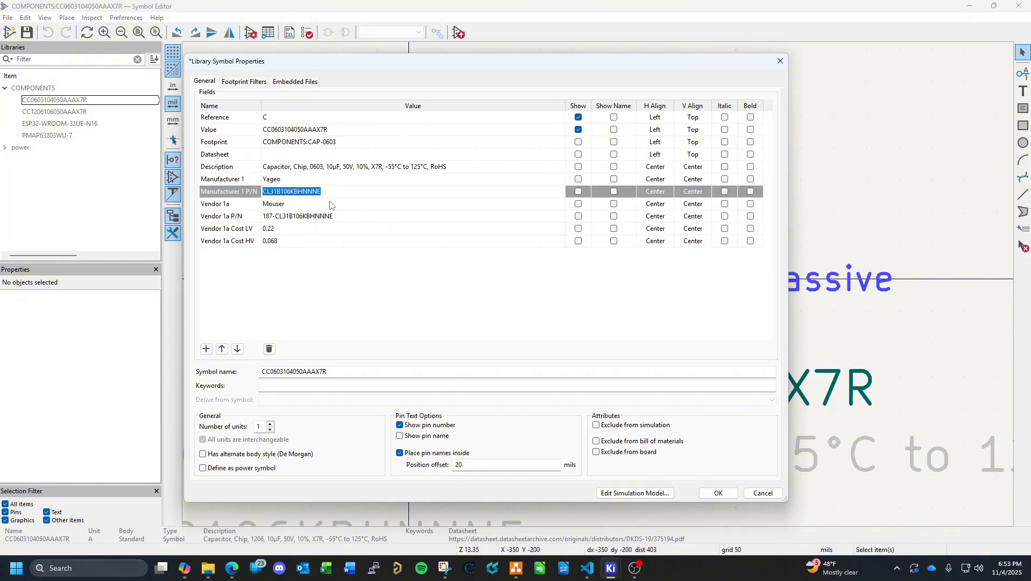
pyautogui.hotkey('ctrl', 'v')
# Replace the Vendor 1a P/N with the Mouser part number 603-CC603KRX7R9BB104 from the product page.
pyautogui.click(354, 218)
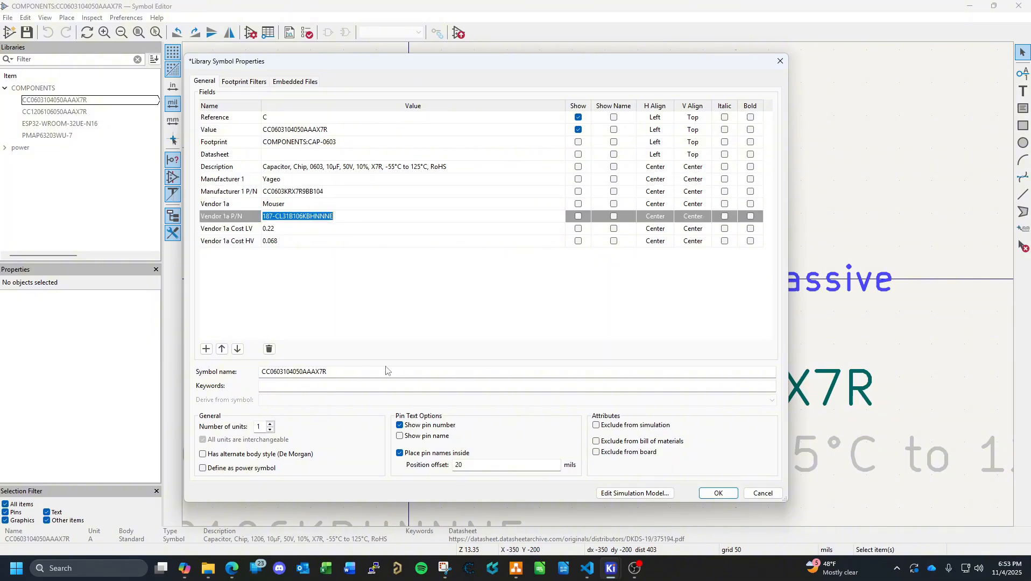
pyautogui.click(232, 569)
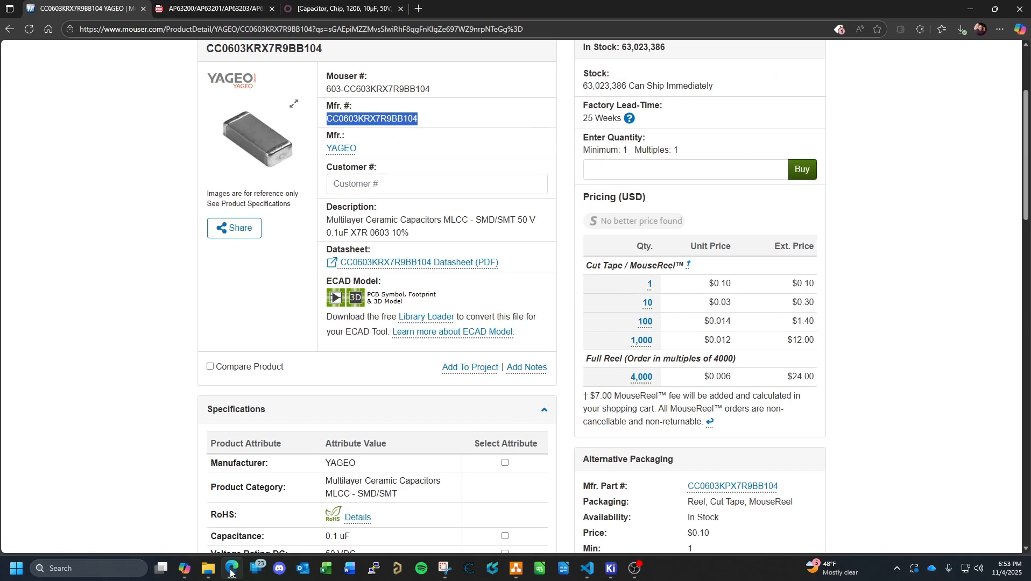
pyautogui.moveTo(430, 93); pyautogui.dragTo(325, 90)
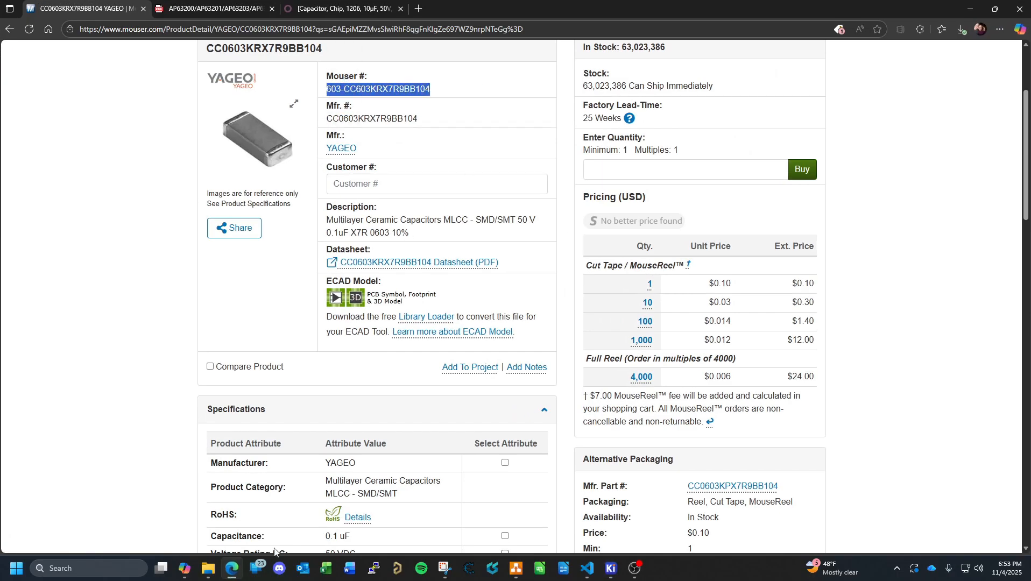
pyautogui.click(234, 571)
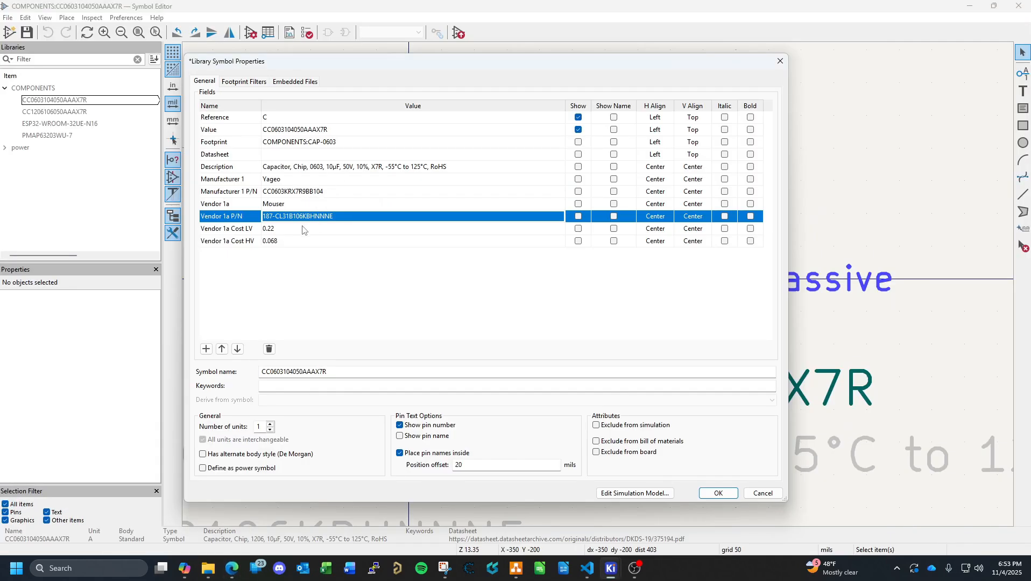
pyautogui.click(346, 217)
pyautogui.write('603-CC603KRX7R9BB104')
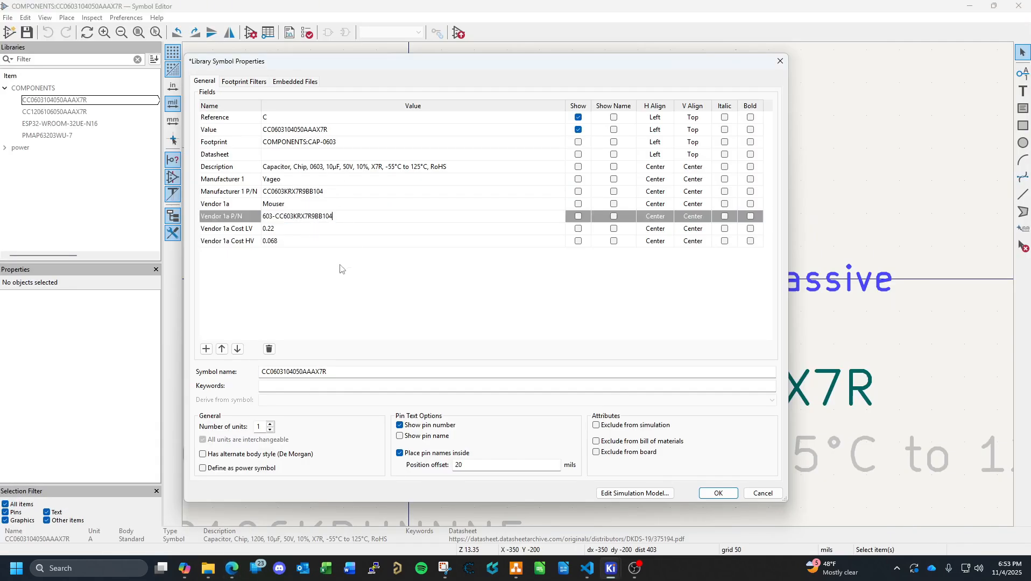
# Check the Mouser pricing, set Vendor 1a Cost HV to 0.012 and Cost LV to 0.10, and apply the symbol properties.
pyautogui.click(232, 568)
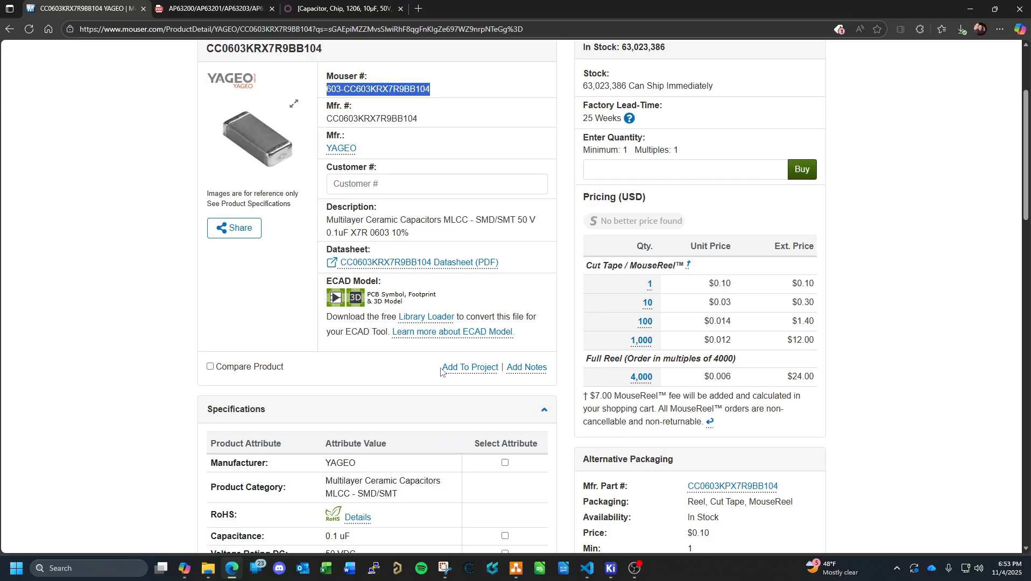
pyautogui.scroll(-5, 442, 366)
pyautogui.scroll(3, 444, 362)
pyautogui.click(229, 573)
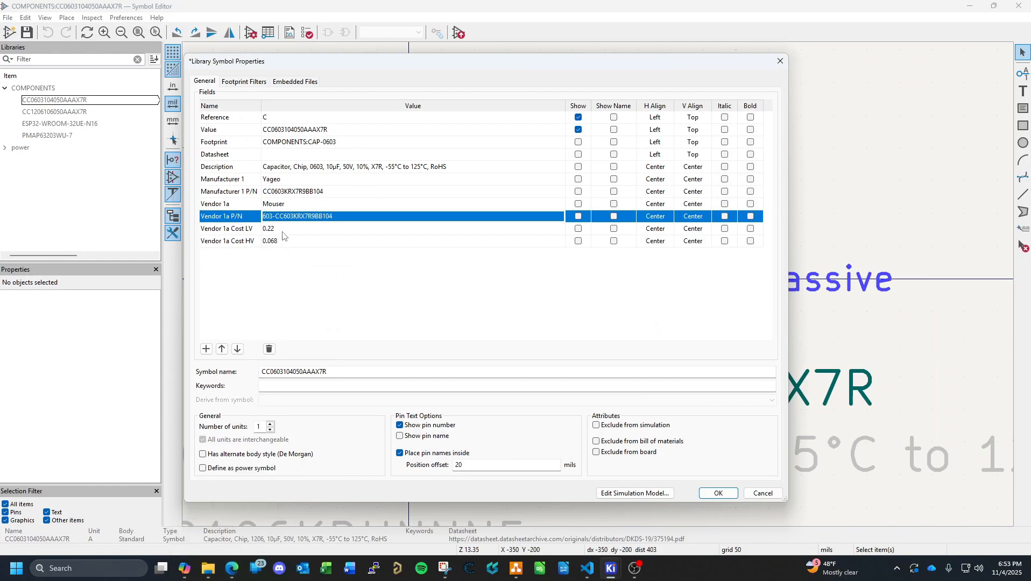
pyautogui.doubleClick(272, 241)
pyautogui.write('0')
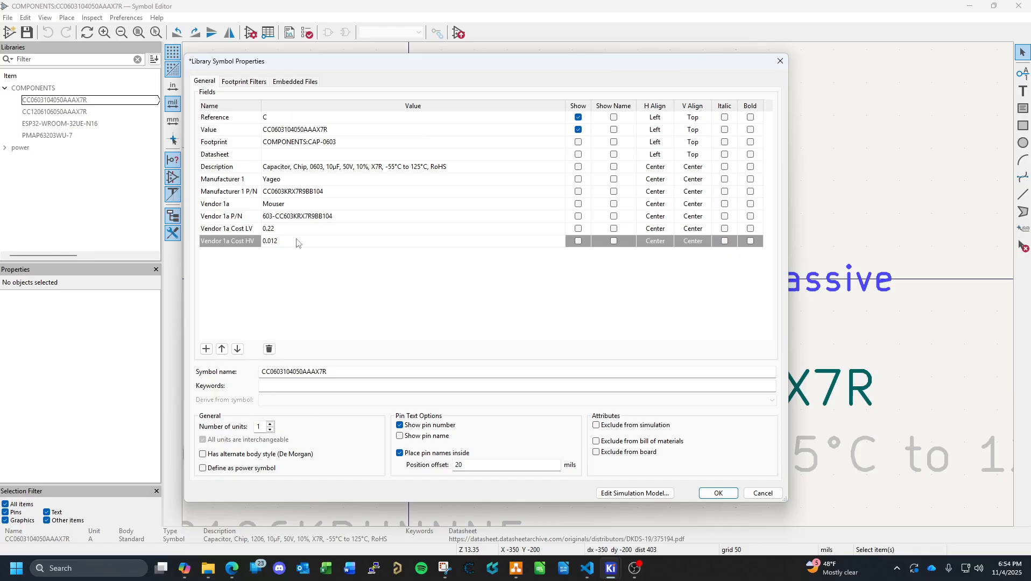
pyautogui.doubleClick(272, 228)
pyautogui.write('0.')
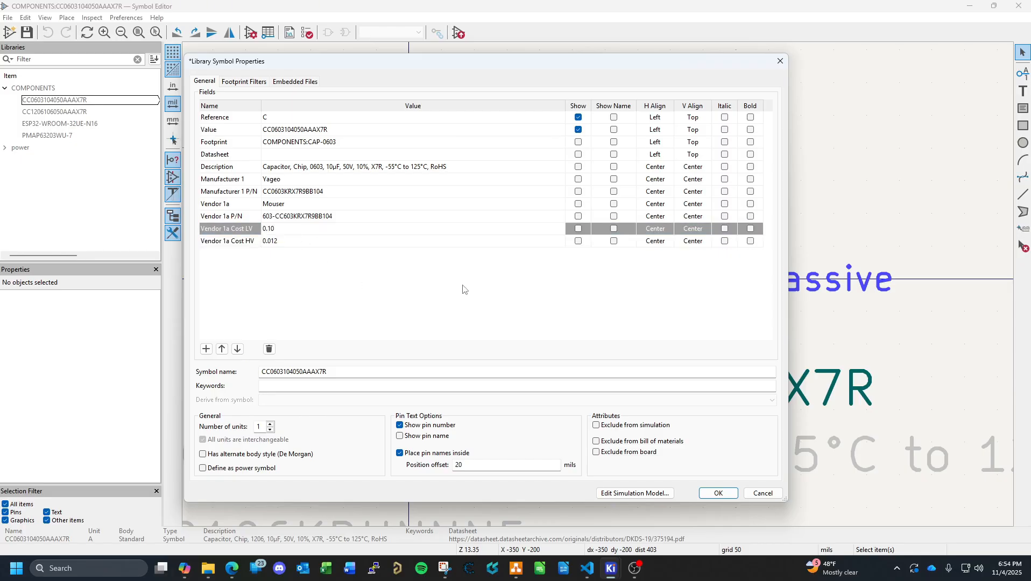
pyautogui.click(718, 492)
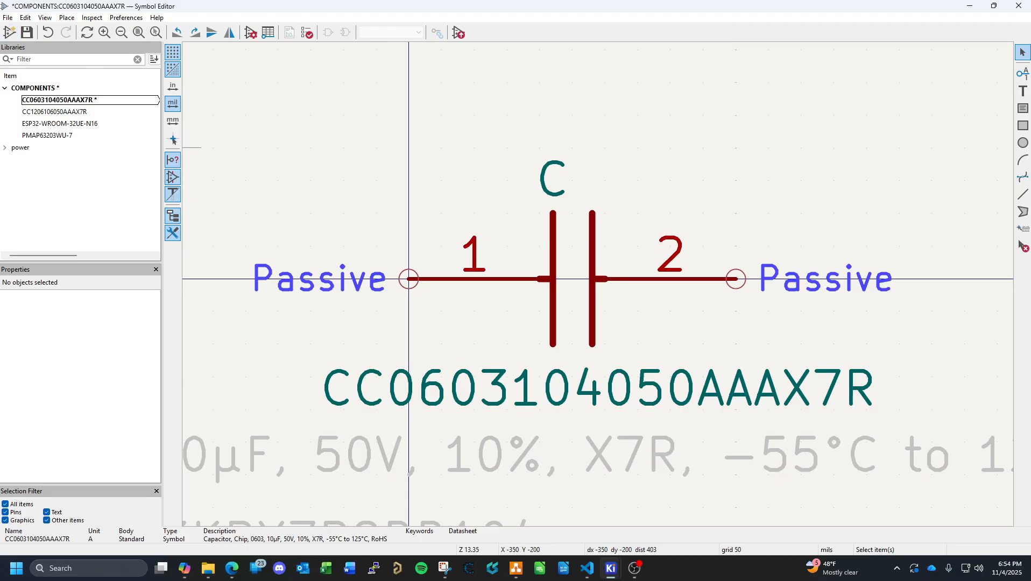
pyautogui.click(9, 18)
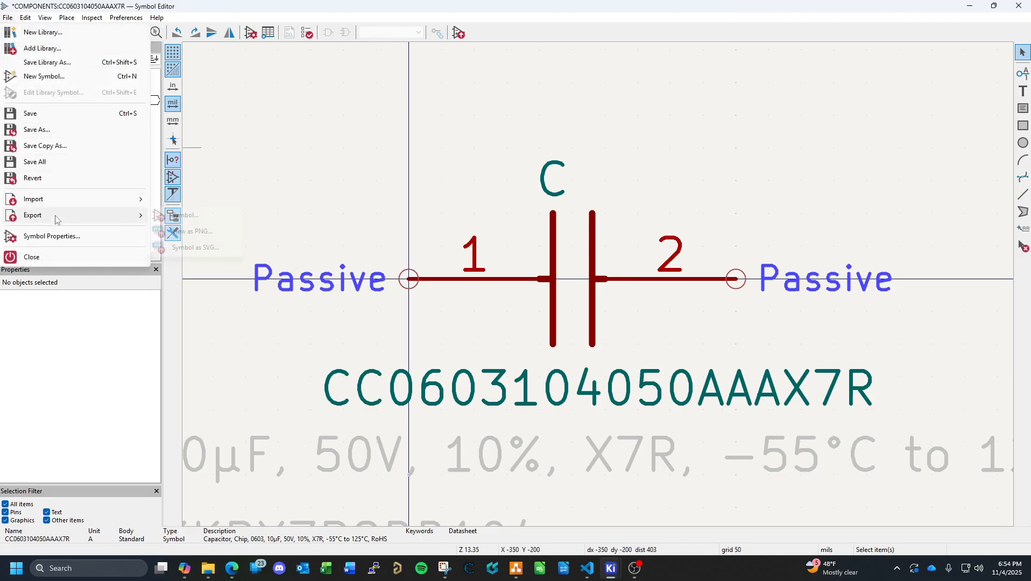
pyautogui.click(52, 237)
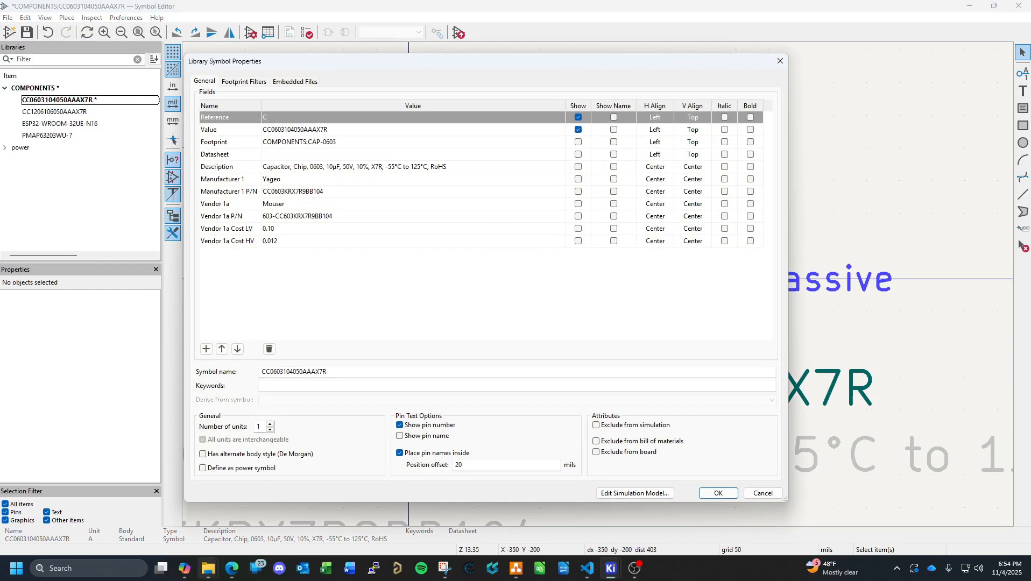
pyautogui.click(231, 568)
pyautogui.click(334, 9)
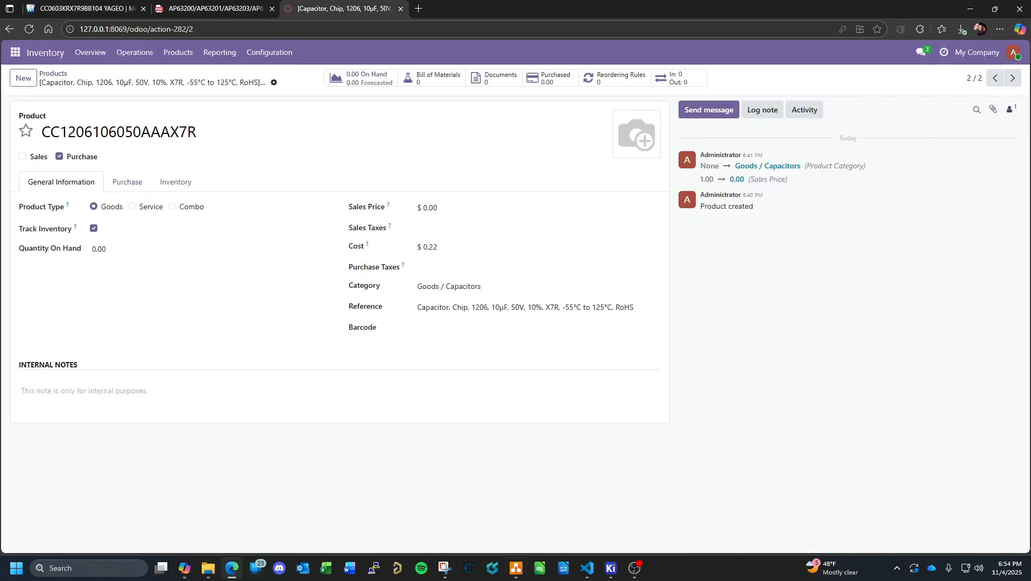
pyautogui.click(232, 568)
pyautogui.doubleClick(352, 129)
pyautogui.hotkey('ctrl', 'c')
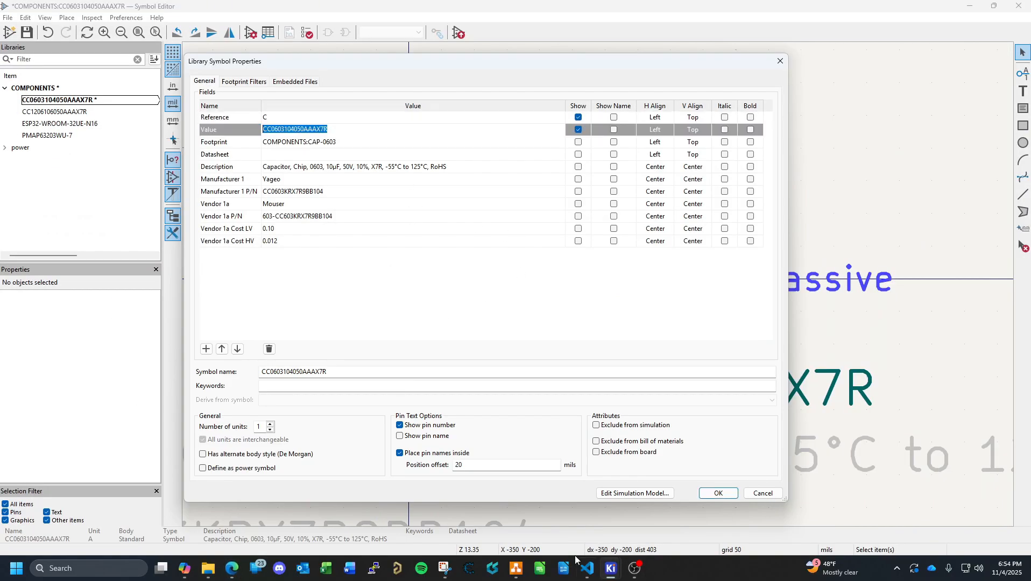
pyautogui.click(231, 568)
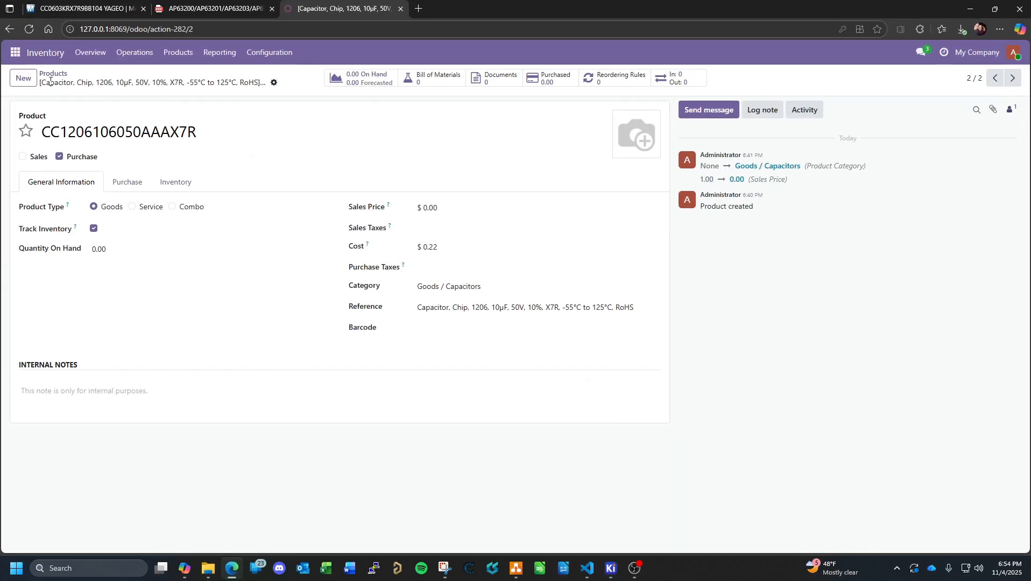
pyautogui.click(24, 79)
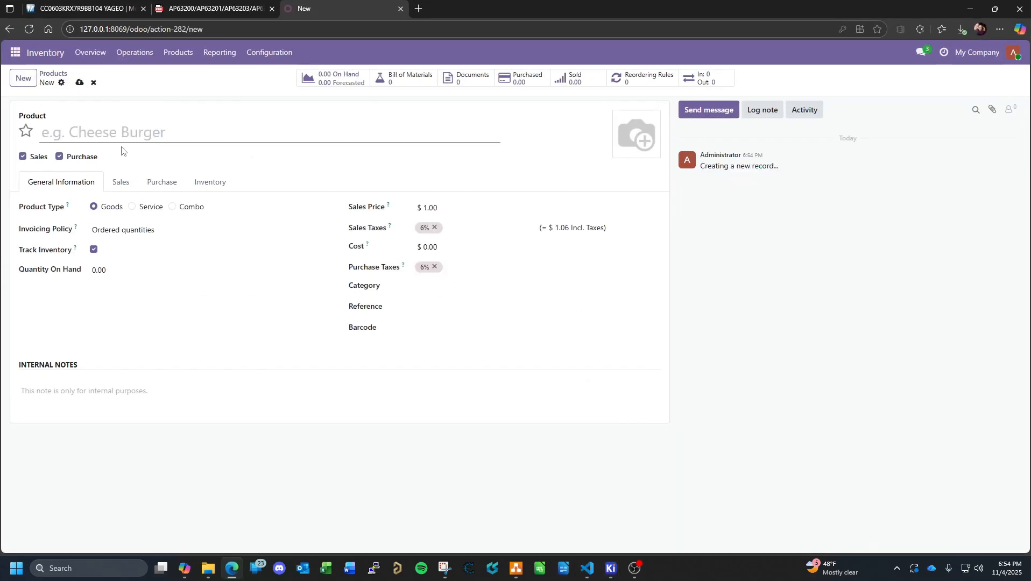
pyautogui.hotkey('ctrl', 'v')
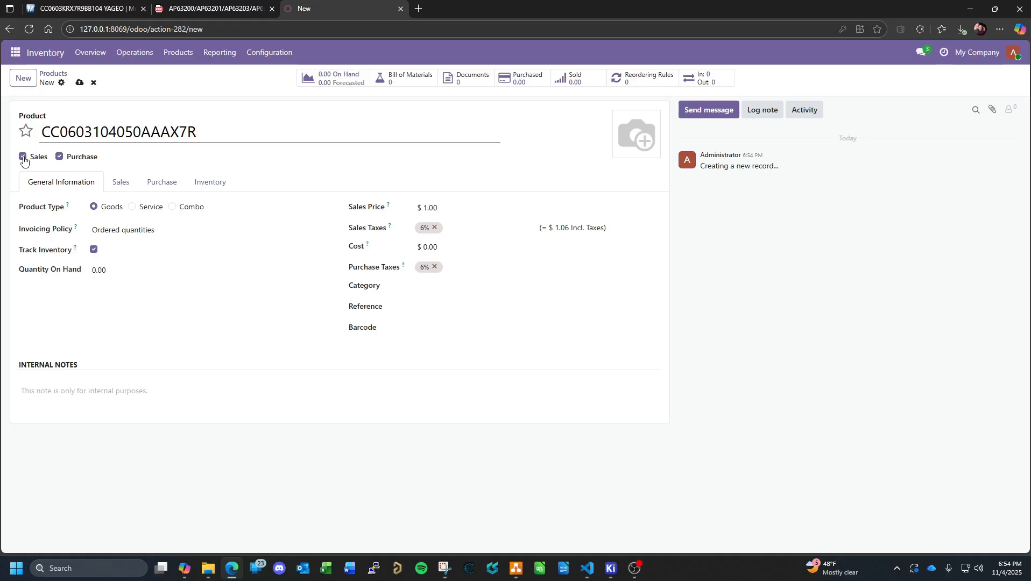
# Exclude the new product from sales, set its sales price to $0.00 and remove the 6% sales tax.
pyautogui.click(23, 157)
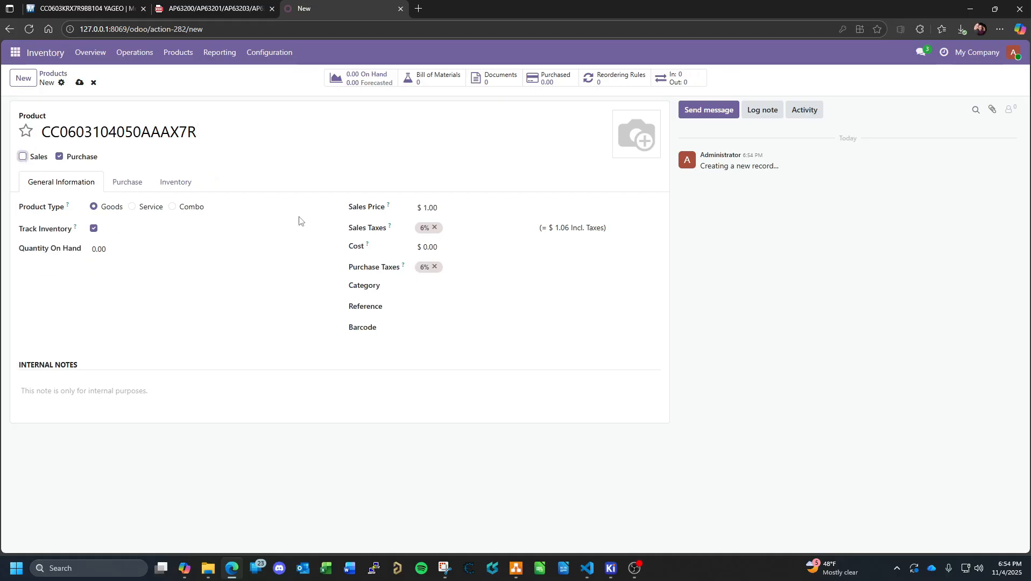
pyautogui.click(462, 206)
pyautogui.write('0')
pyautogui.click(434, 227)
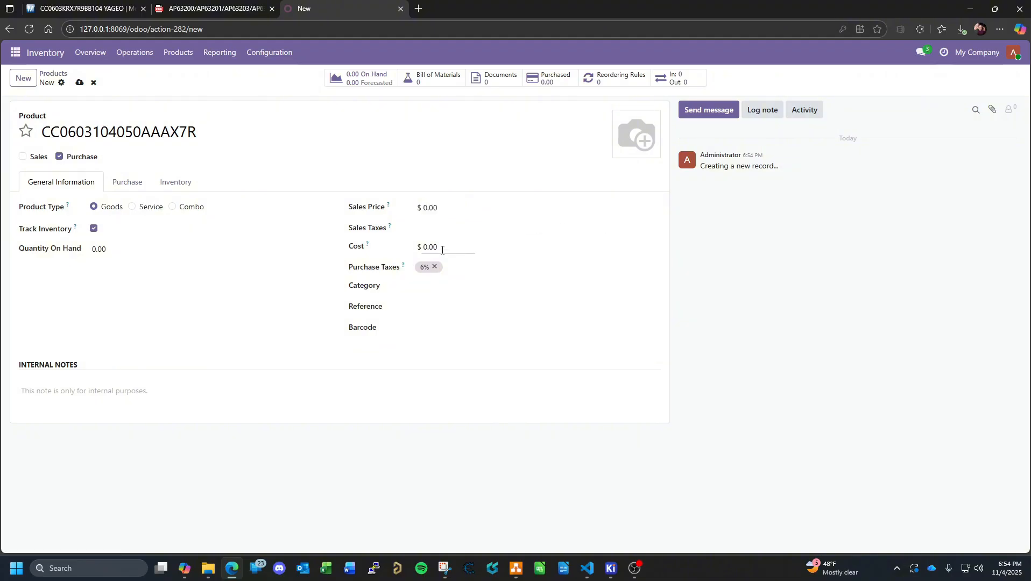
# Set the product's cost to $0.10, remove the 6% purchase tax and assign the category Goods / Capacitors.
pyautogui.click(441, 250)
pyautogui.write('0.1')
pyautogui.click(433, 285)
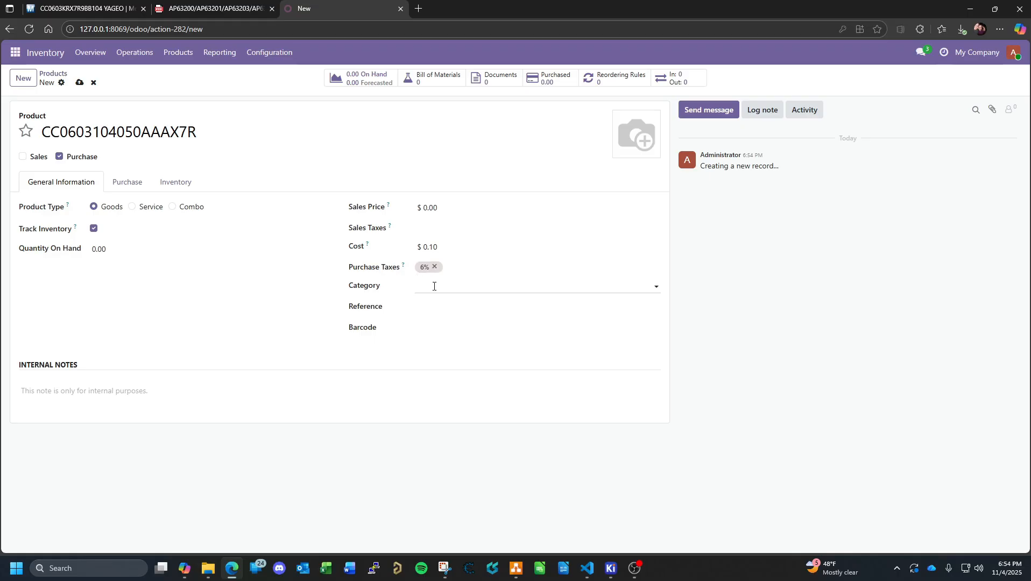
pyautogui.click(434, 266)
pyautogui.click(540, 291)
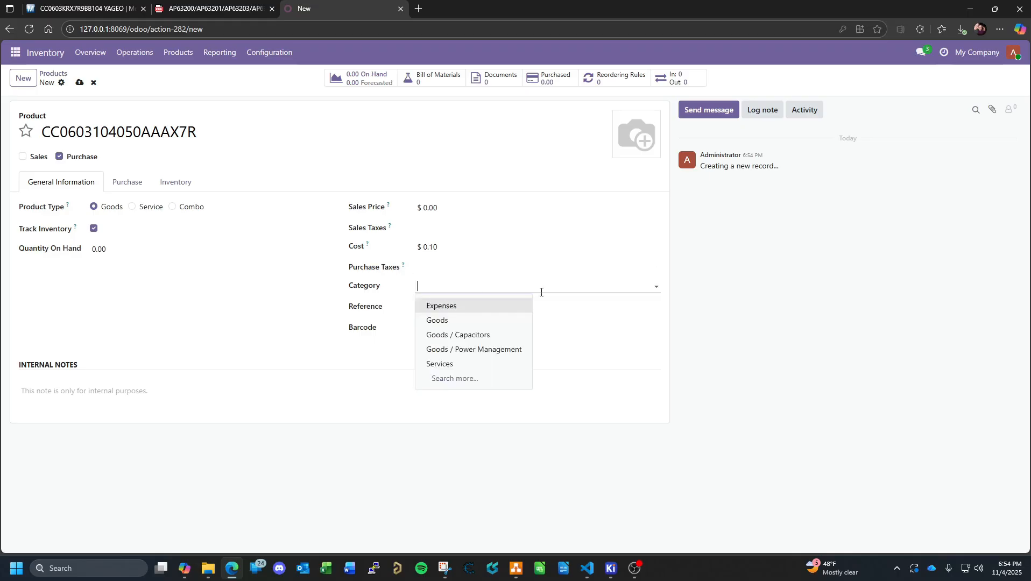
pyautogui.click(479, 336)
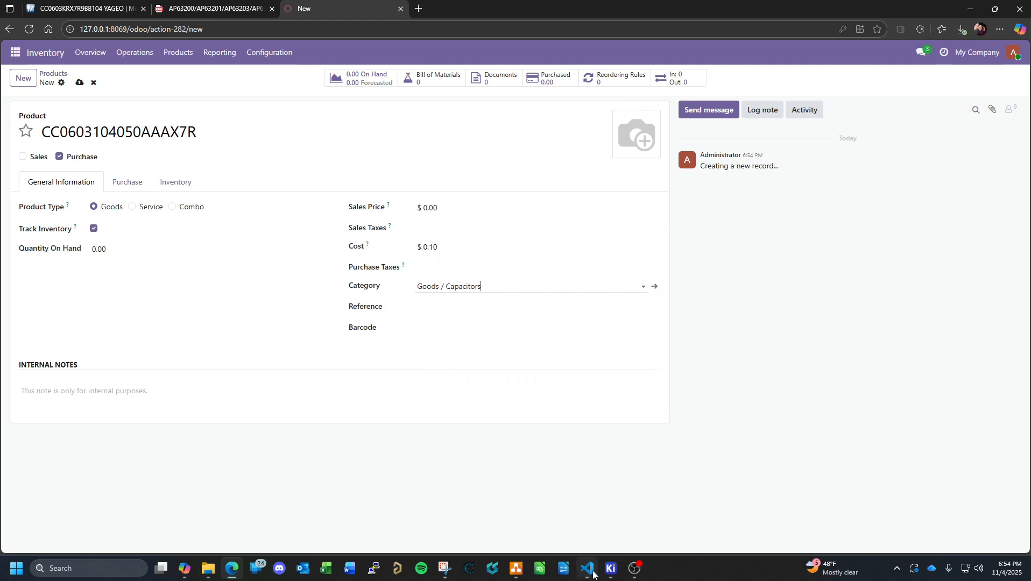
# Copy the Description from the KiCad symbol properties and paste it into the Odoo product's Reference field.
pyautogui.hotkey('alt', 'Tab')
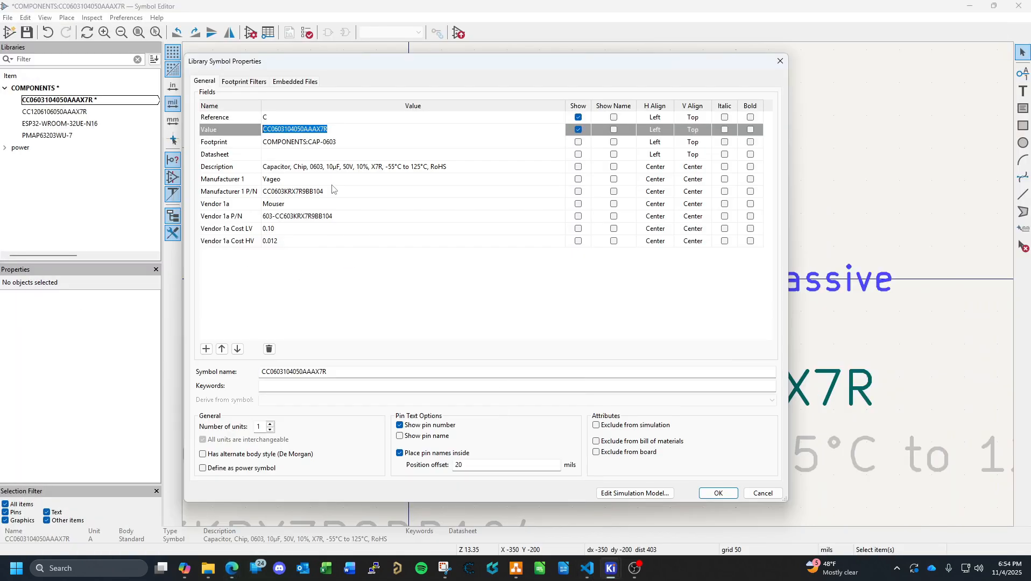
pyautogui.click(474, 168)
pyautogui.hotkey('ctrl', 'c')
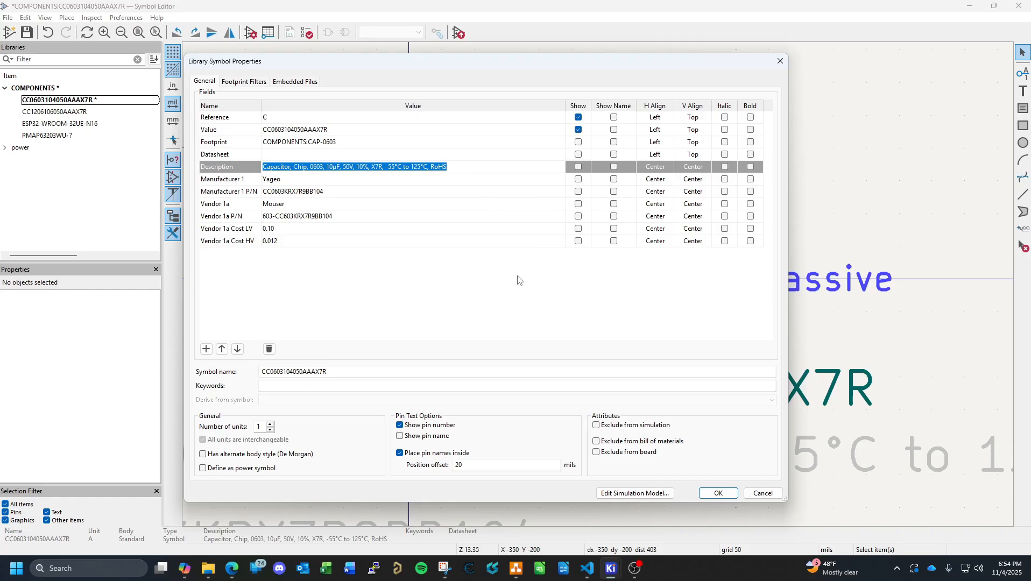
pyautogui.click(231, 568)
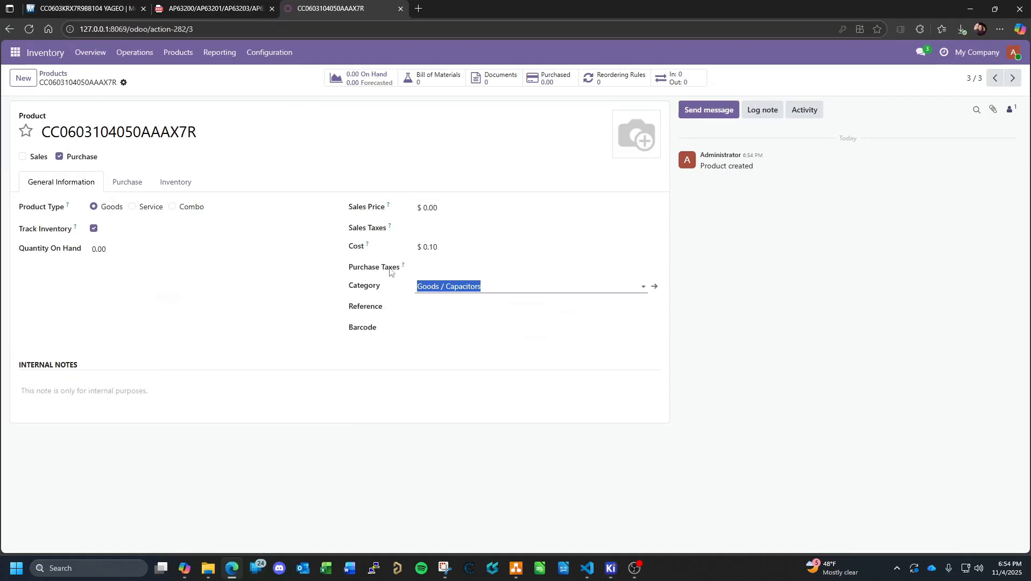
pyautogui.click(458, 309)
pyautogui.hotkey('ctrl', 'v')
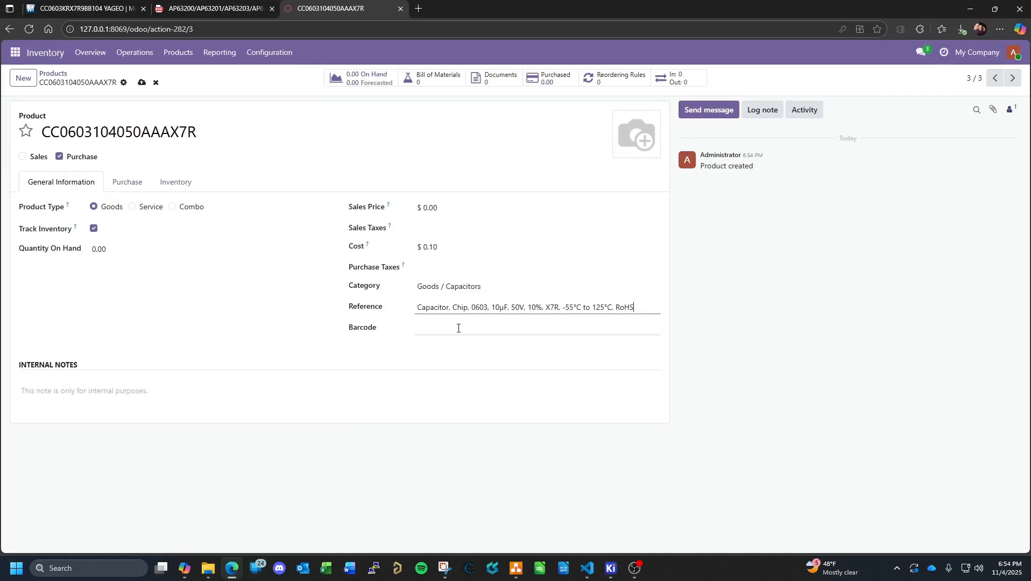
# Add a purchase vendor line to the product with Mouser as the vendor.
pyautogui.click(127, 183)
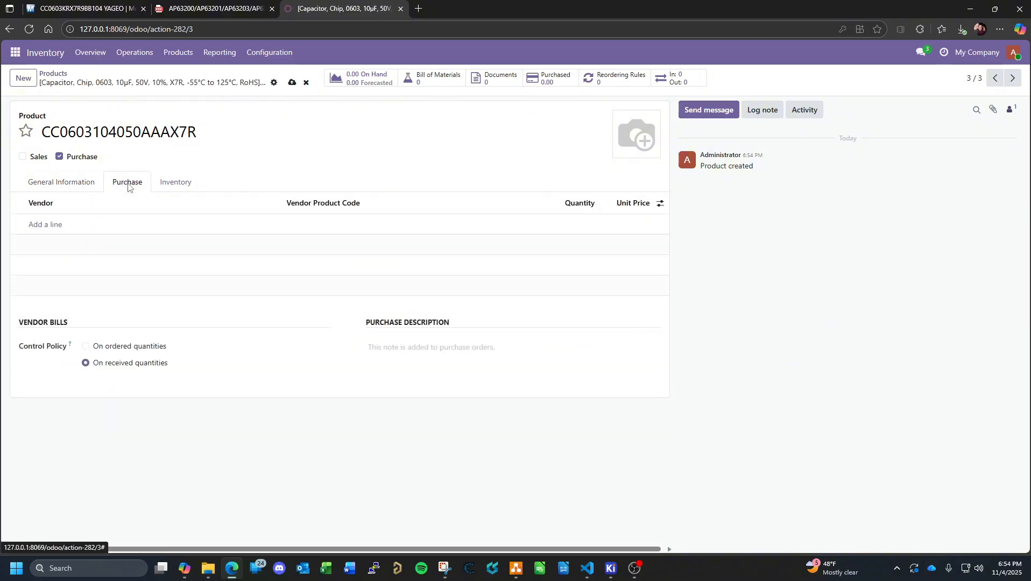
pyautogui.click(51, 225)
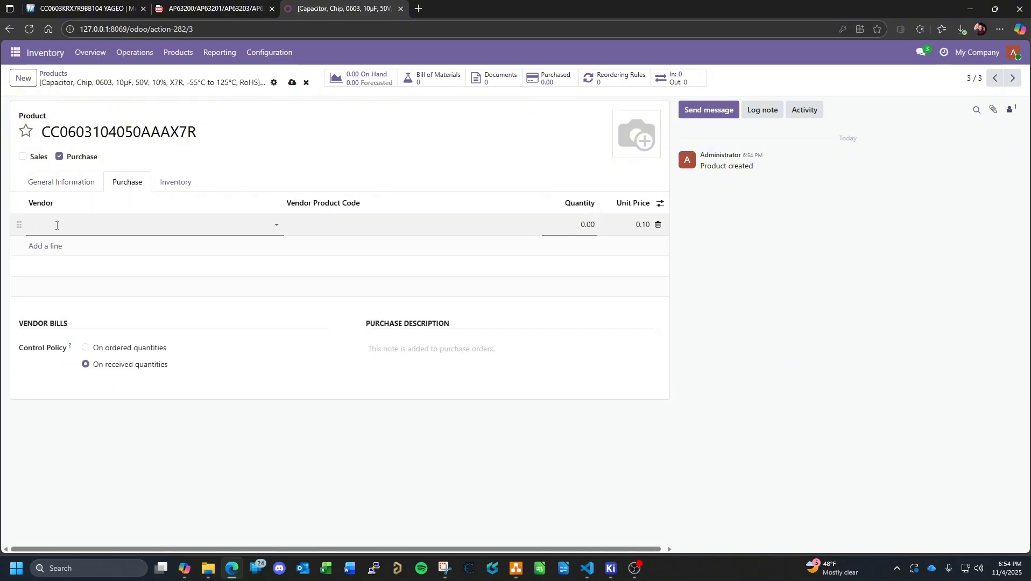
pyautogui.write('mou')
pyautogui.click(70, 242)
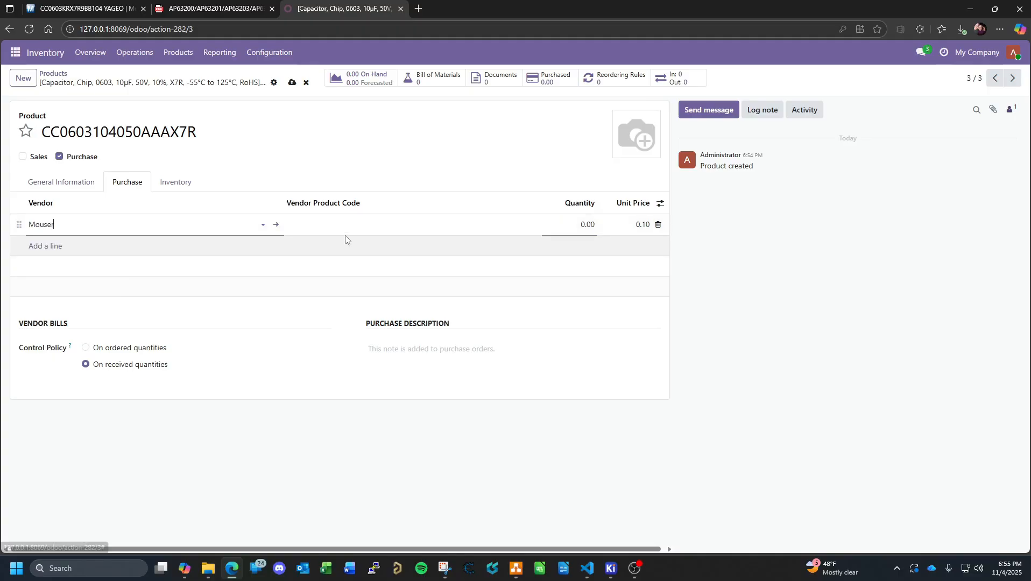
# Fill the Mouser line with product code 603-CC603KRX7R9BB104 copied from the Mouser page and quantity 1, and save the product.
pyautogui.click(86, 9)
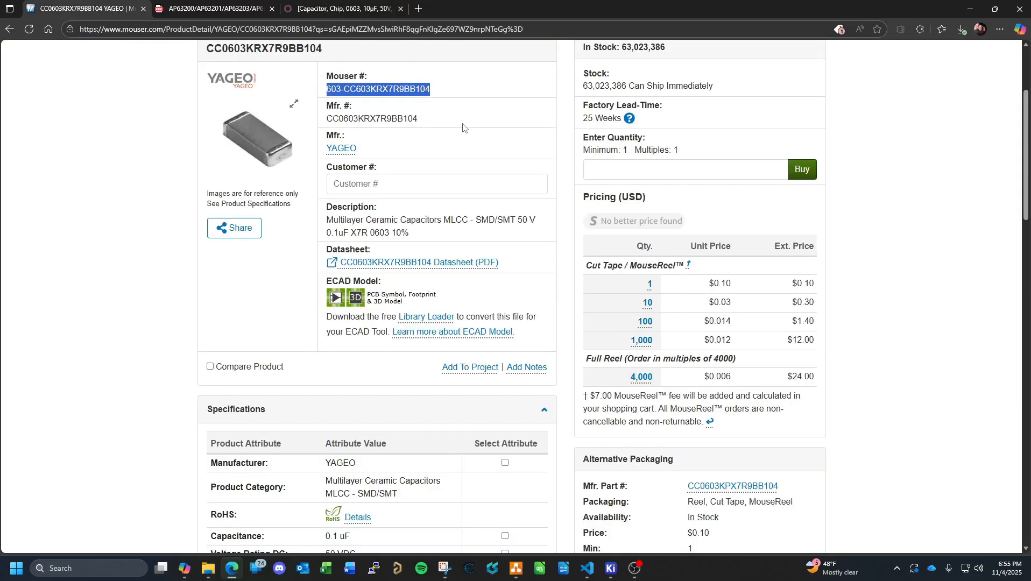
pyautogui.scroll(2, 440, 164)
pyautogui.click(441, 201)
pyautogui.moveTo(432, 201); pyautogui.dragTo(326, 199)
pyautogui.hotkey('ctrl', 'c')
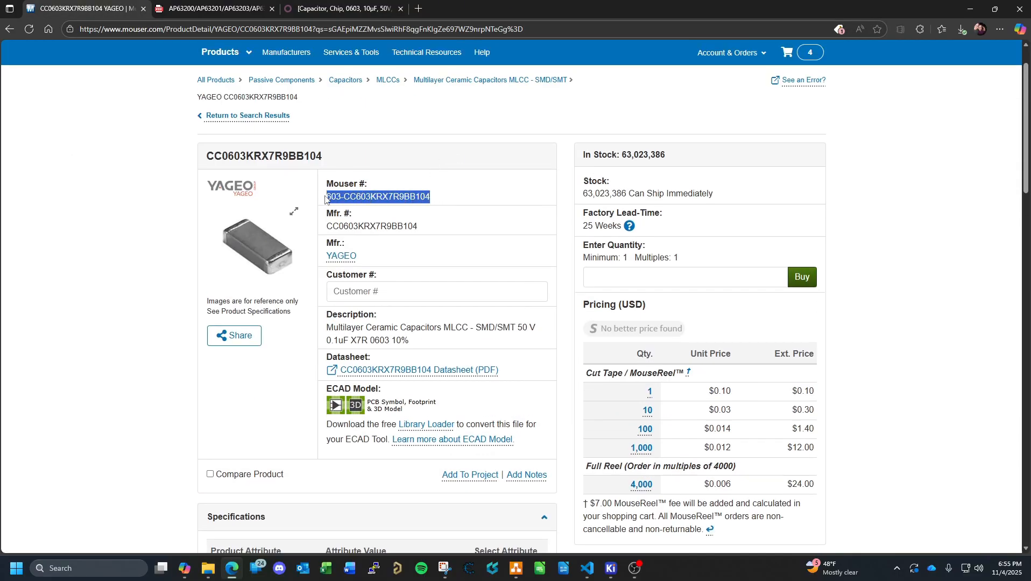
pyautogui.click(345, 9)
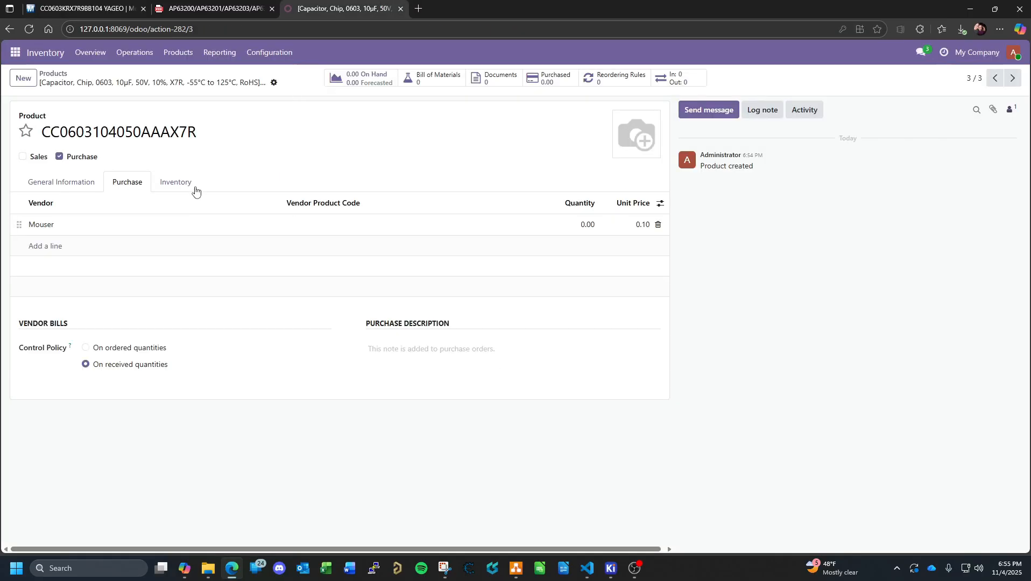
pyautogui.click(309, 225)
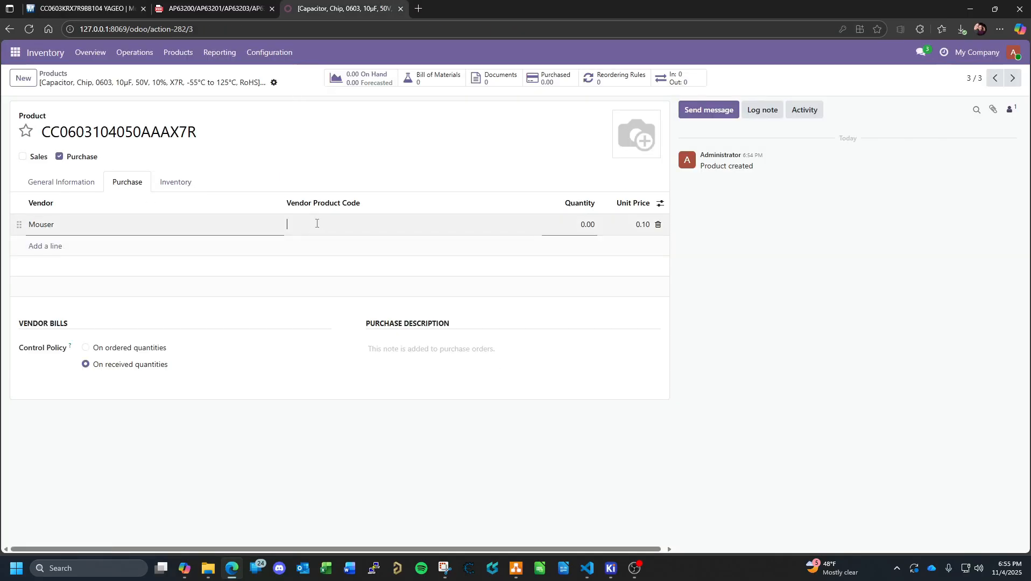
pyautogui.hotkey('ctrl', 'v')
pyautogui.write('1')
pyautogui.click(633, 226)
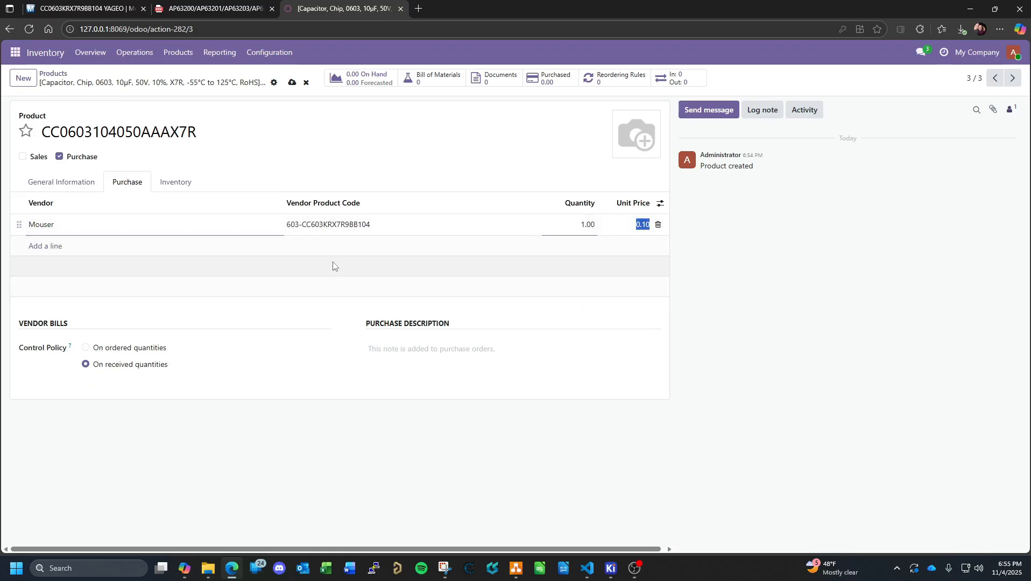
pyautogui.click(292, 82)
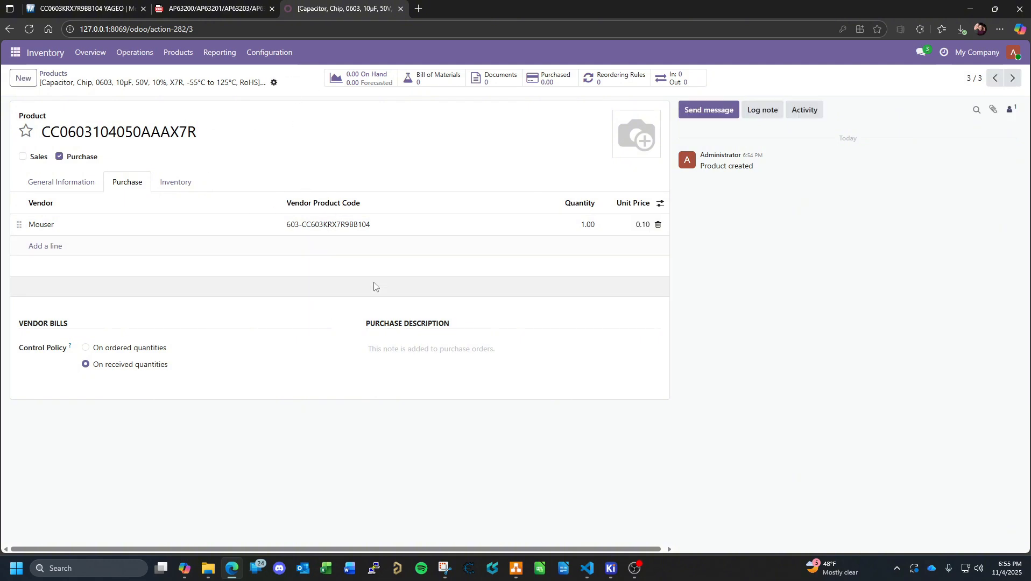
pyautogui.moveTo(609, 569)
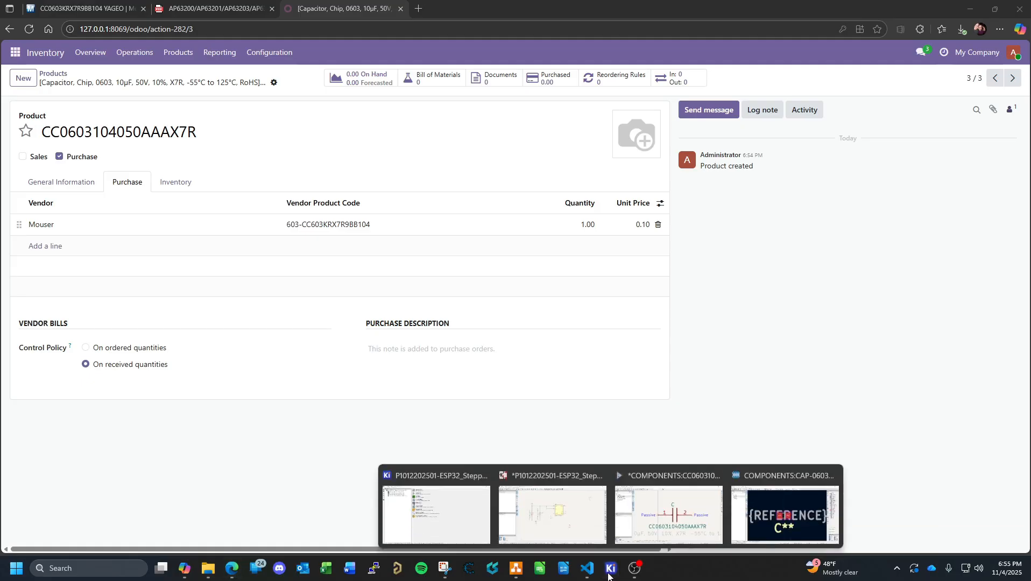
pyautogui.click(649, 478)
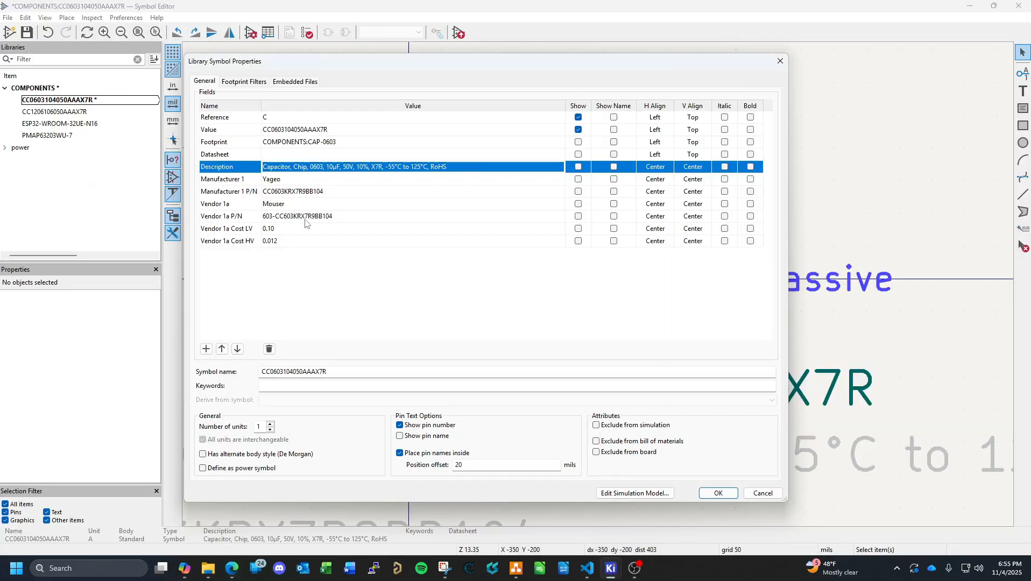
pyautogui.click(719, 493)
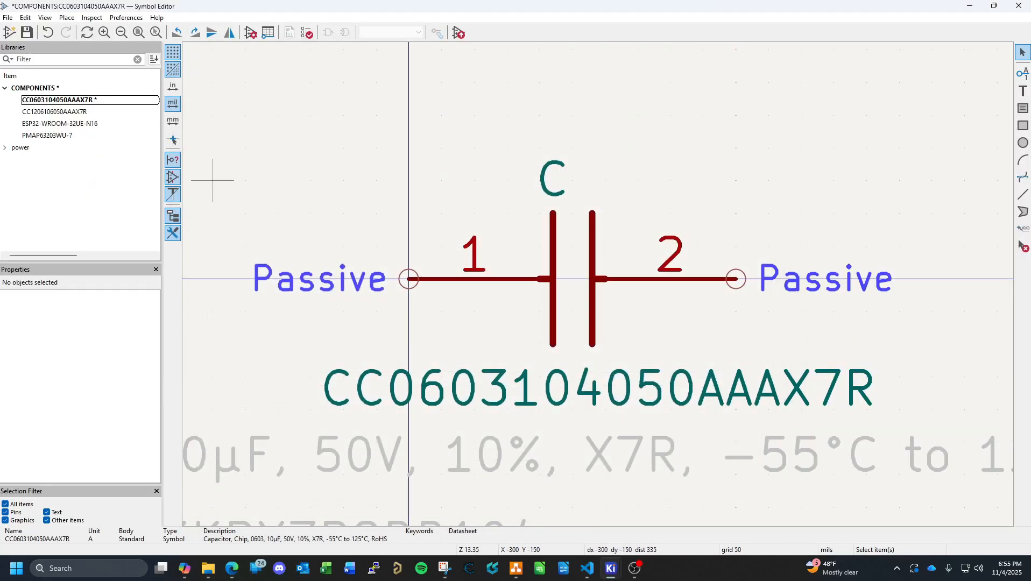
pyautogui.click(27, 32)
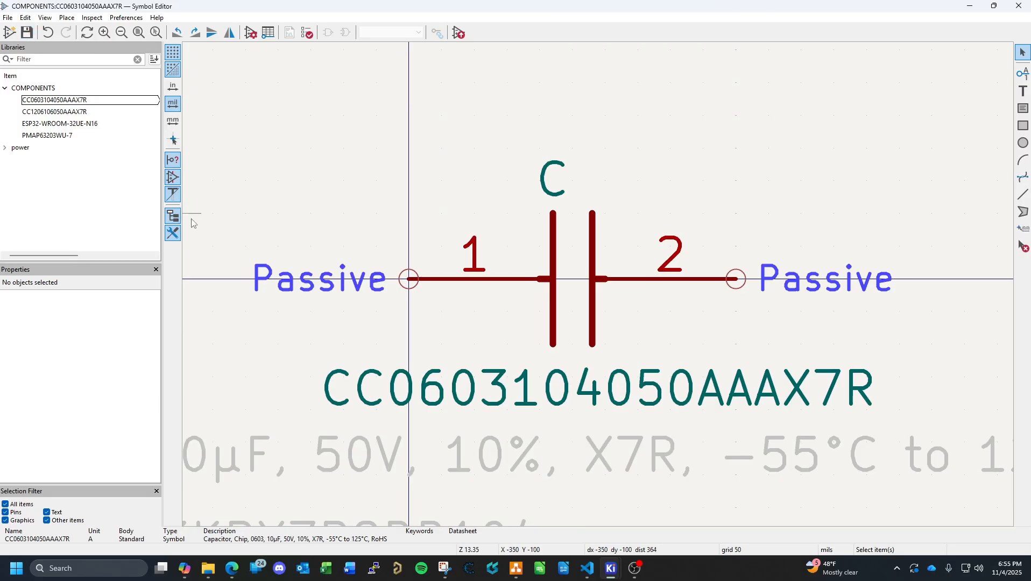
pyautogui.moveTo(616, 571)
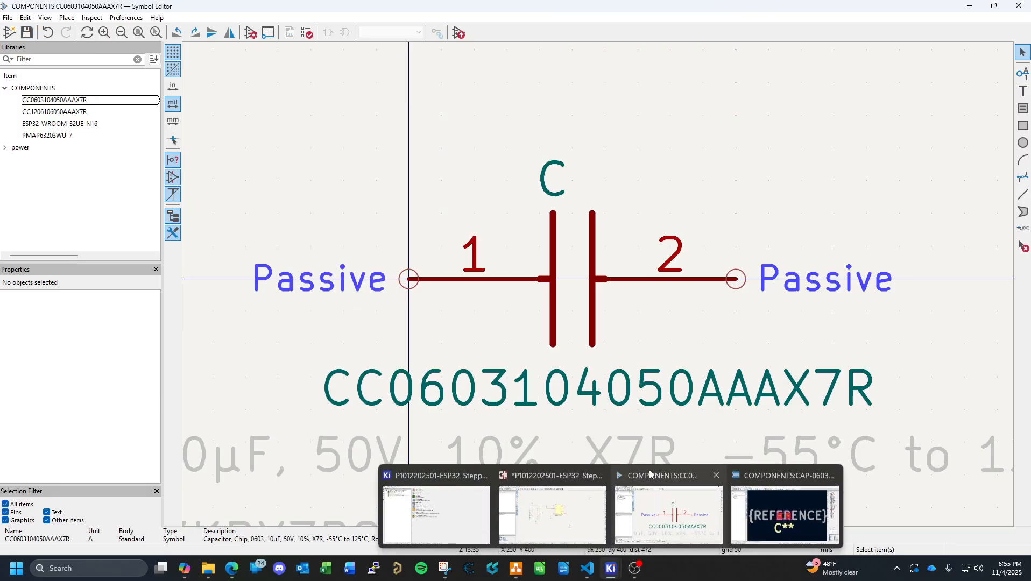
# Switch to the browser and check the AP63203/AP63205 typical application circuit in the datasheet.
pyautogui.click(543, 476)
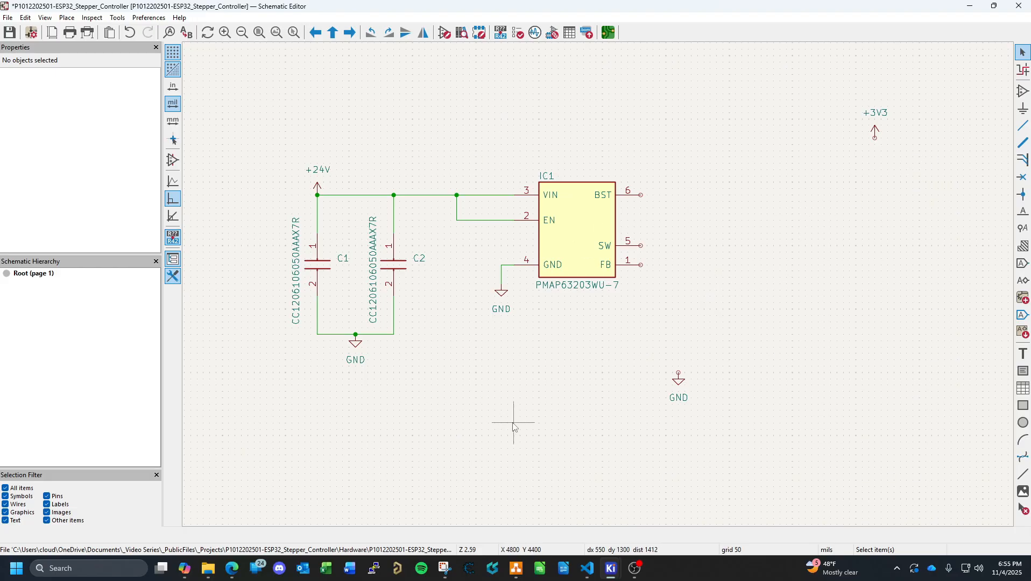
pyautogui.click(232, 568)
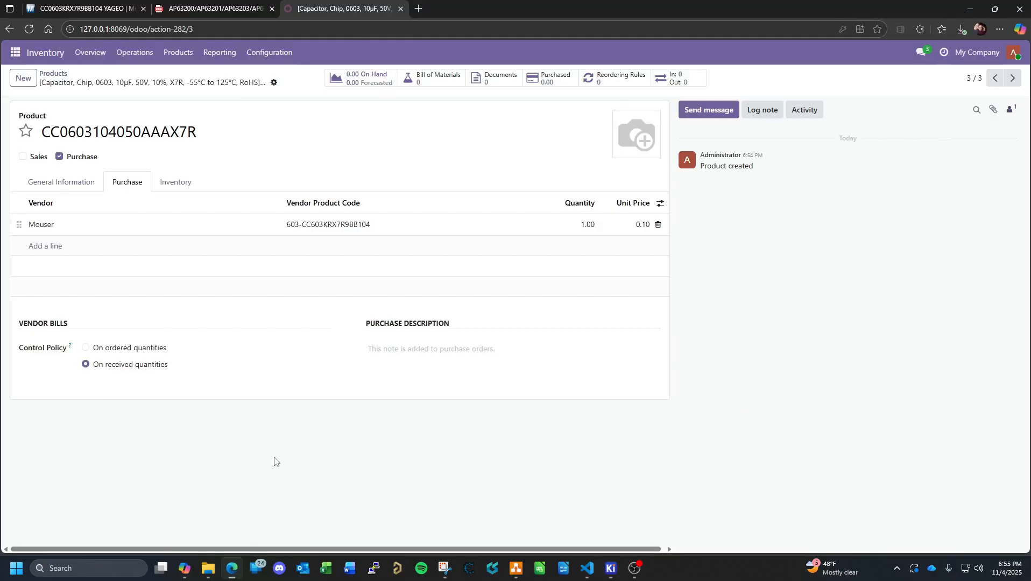
pyautogui.click(192, 9)
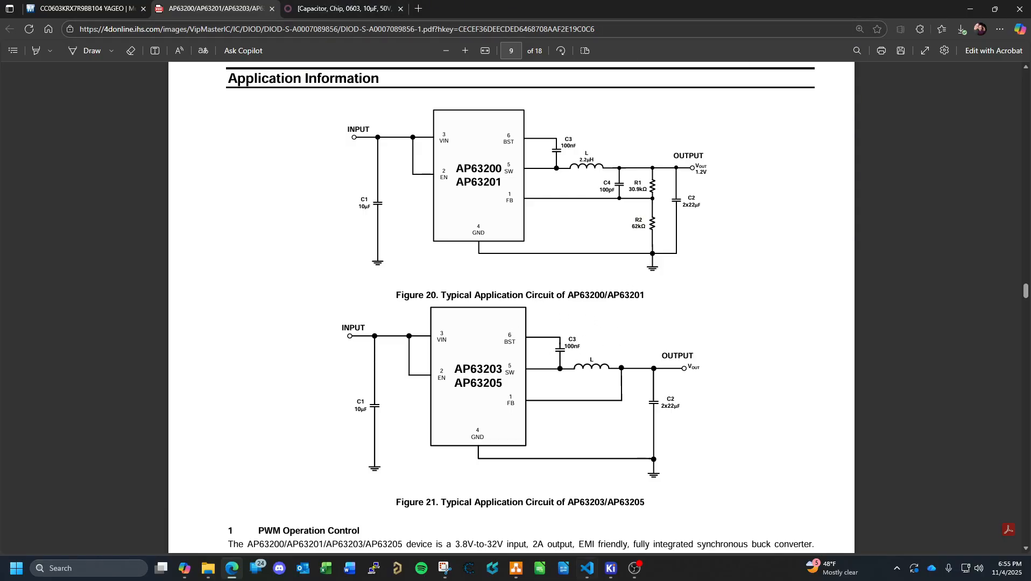
pyautogui.moveTo(612, 568)
pyautogui.moveTo(677, 501)
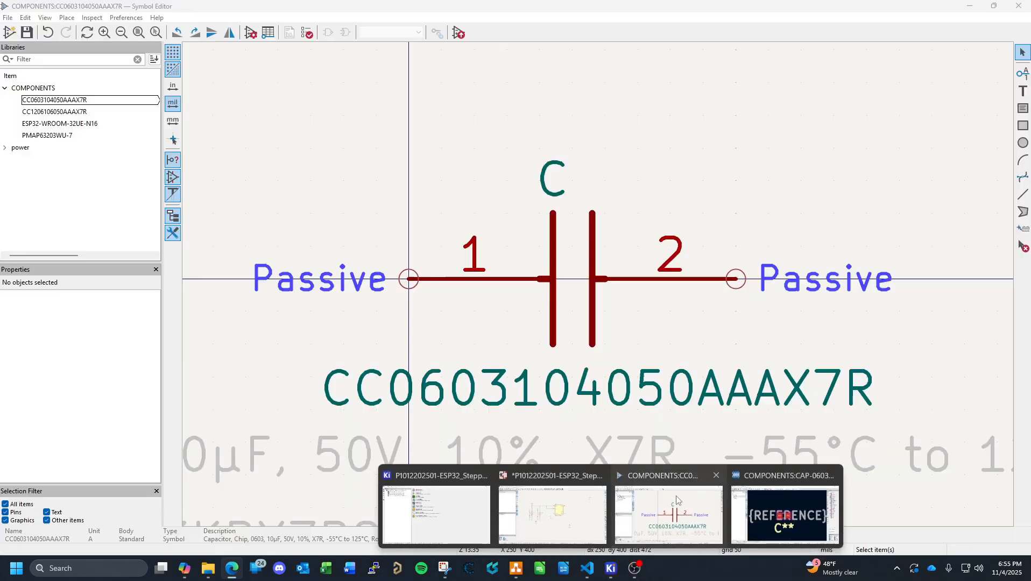
pyautogui.click(552, 475)
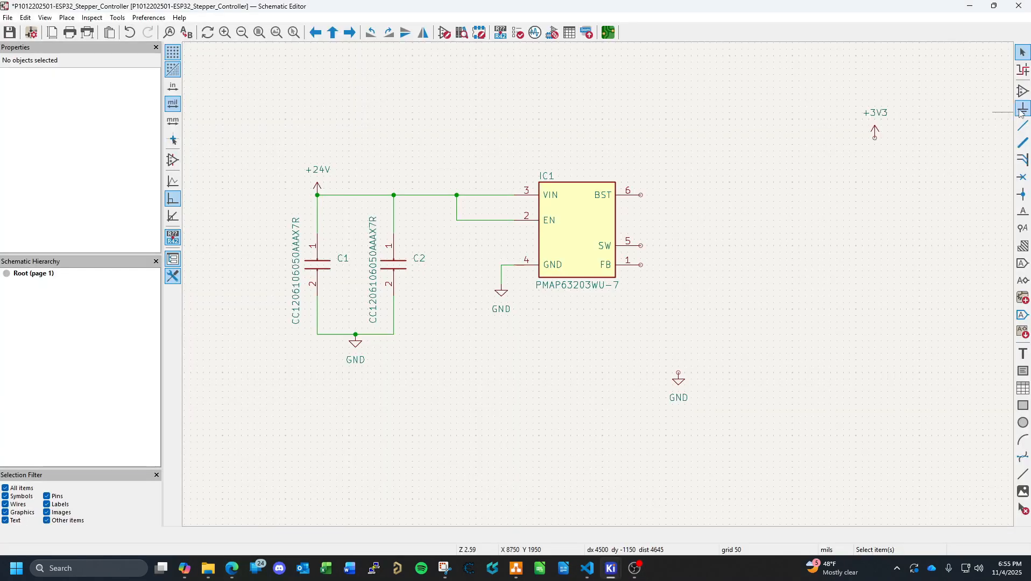
pyautogui.click(1022, 92)
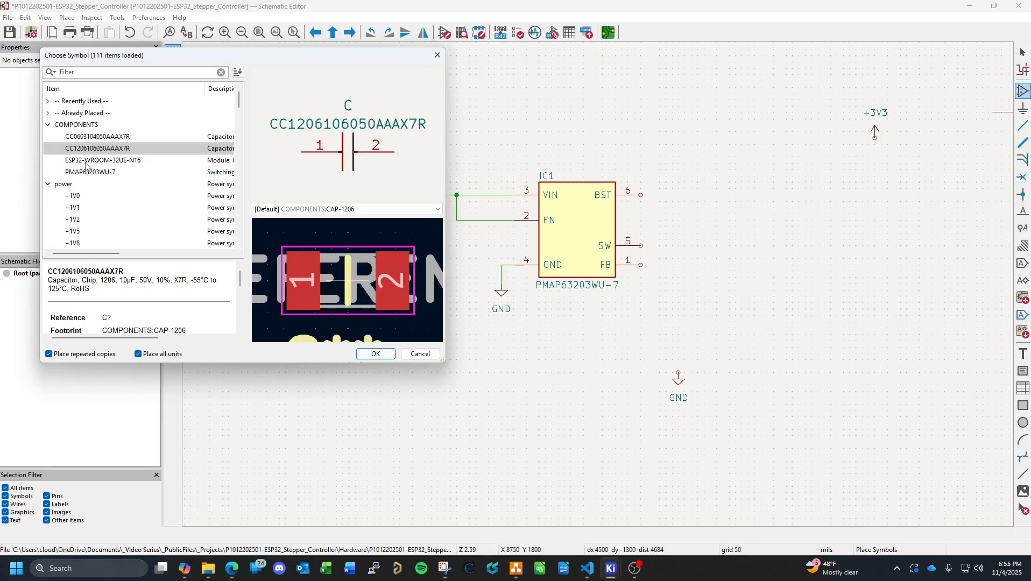
pyautogui.click(93, 138)
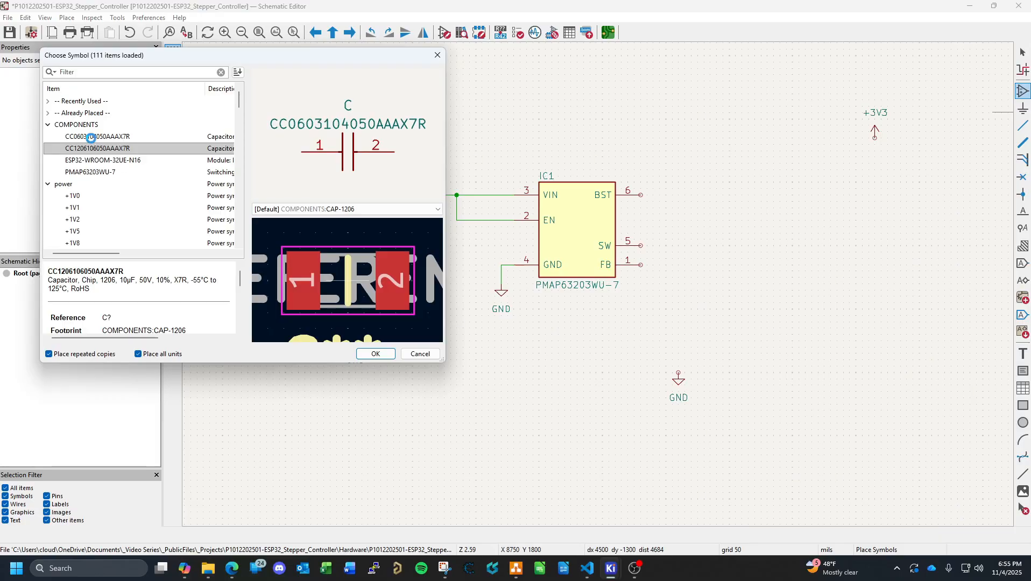
pyautogui.doubleClick(121, 138)
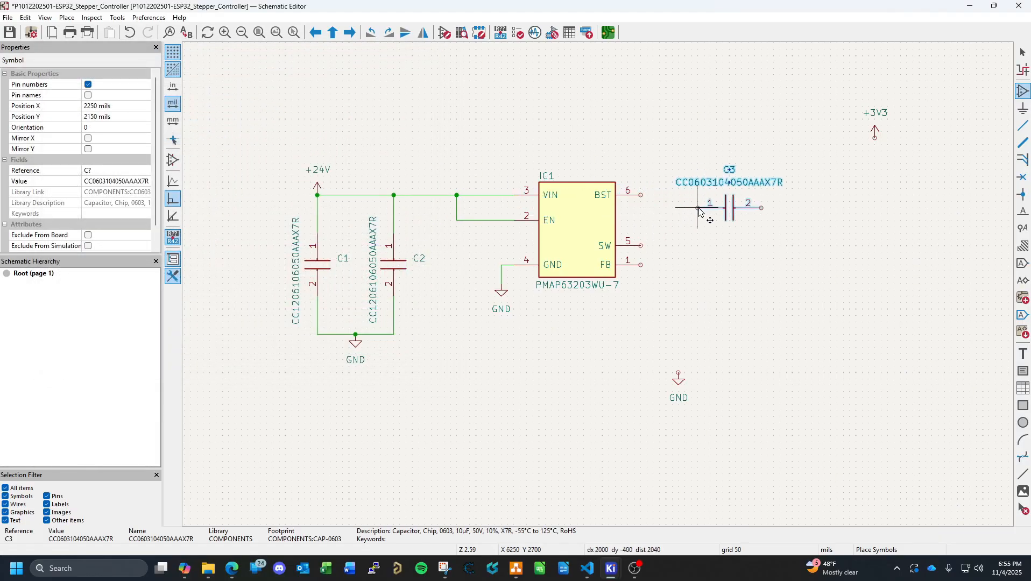
pyautogui.press('r')
pyautogui.press('r')
pyautogui.press('r')
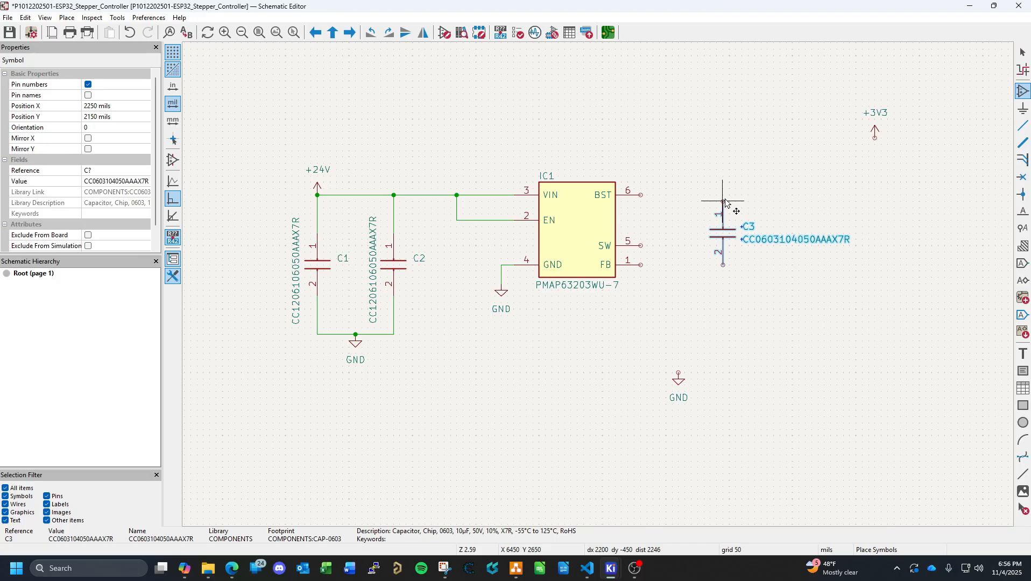
pyautogui.click(725, 202)
pyautogui.press('Escape')
pyautogui.press('Escape')
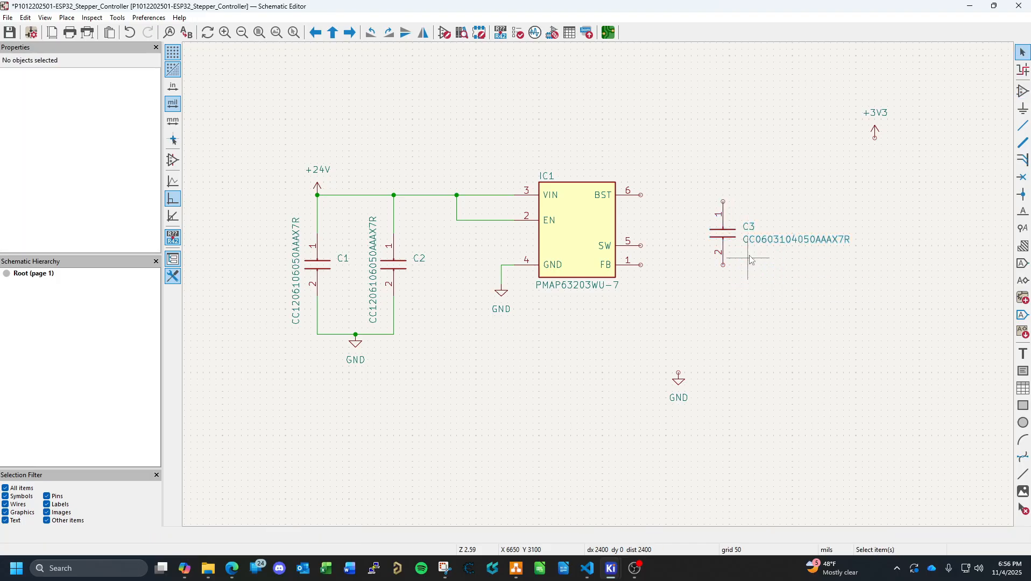
# Turn C3's value text vertical beside the symbol, shift the capacitor slightly away from IC1 and move its reference closer to the symbol.
pyautogui.click(789, 243)
pyautogui.moveTo(788, 244); pyautogui.dragTo(704, 194)
pyautogui.press('r')
pyautogui.click(789, 191)
pyautogui.click(726, 240)
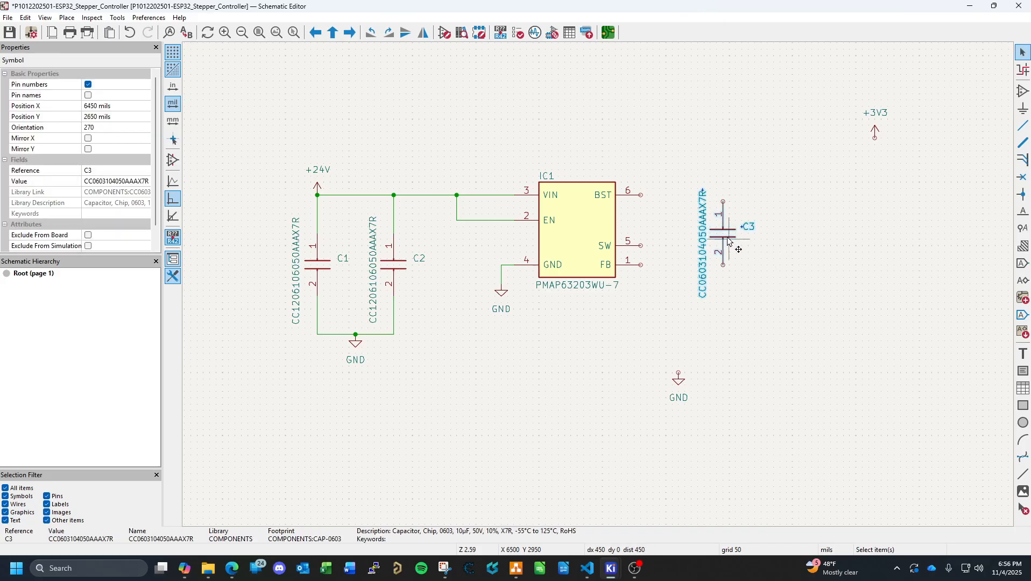
pyautogui.moveTo(726, 241); pyautogui.dragTo(736, 276)
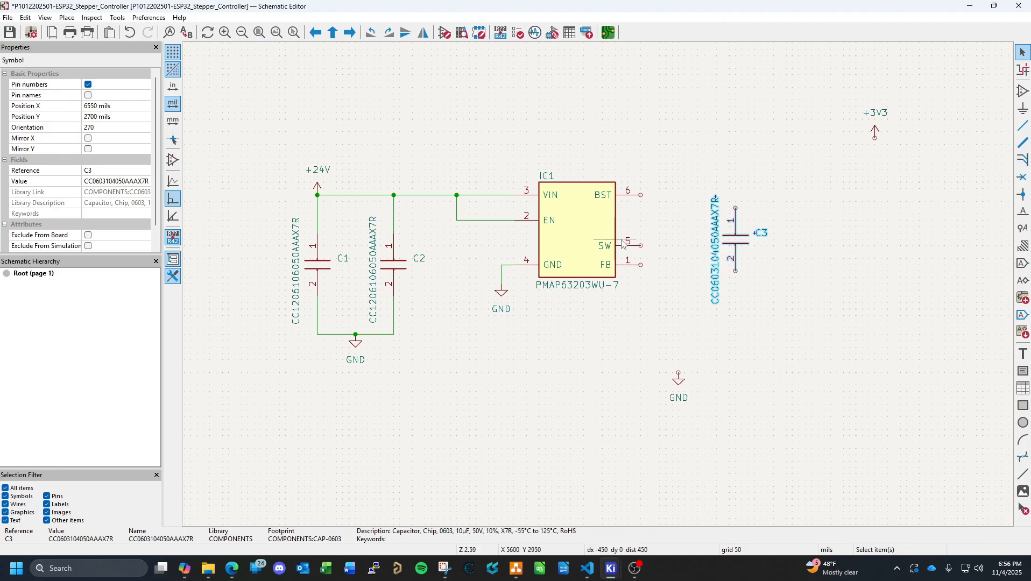
pyautogui.click(820, 296)
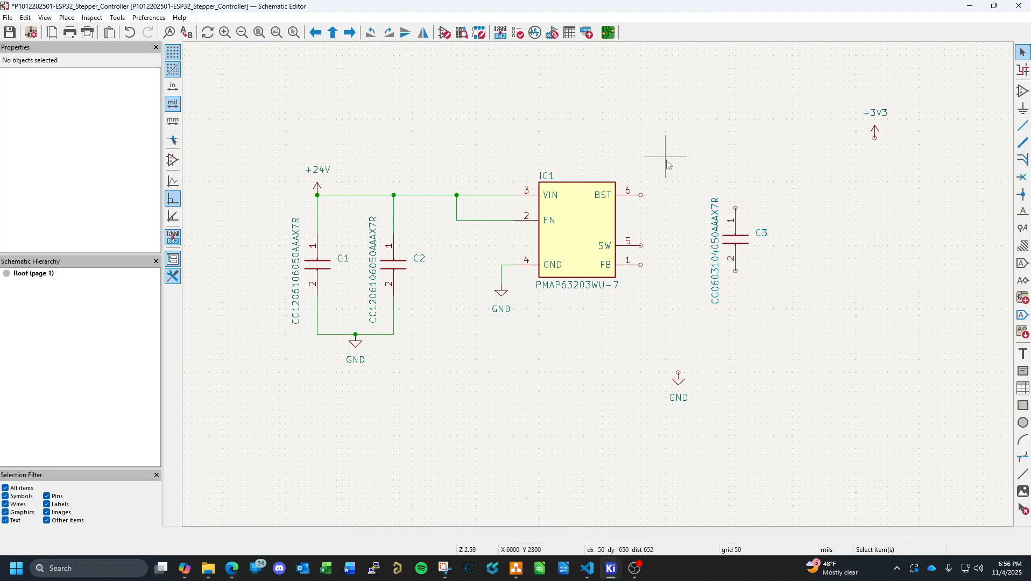
pyautogui.click(767, 236)
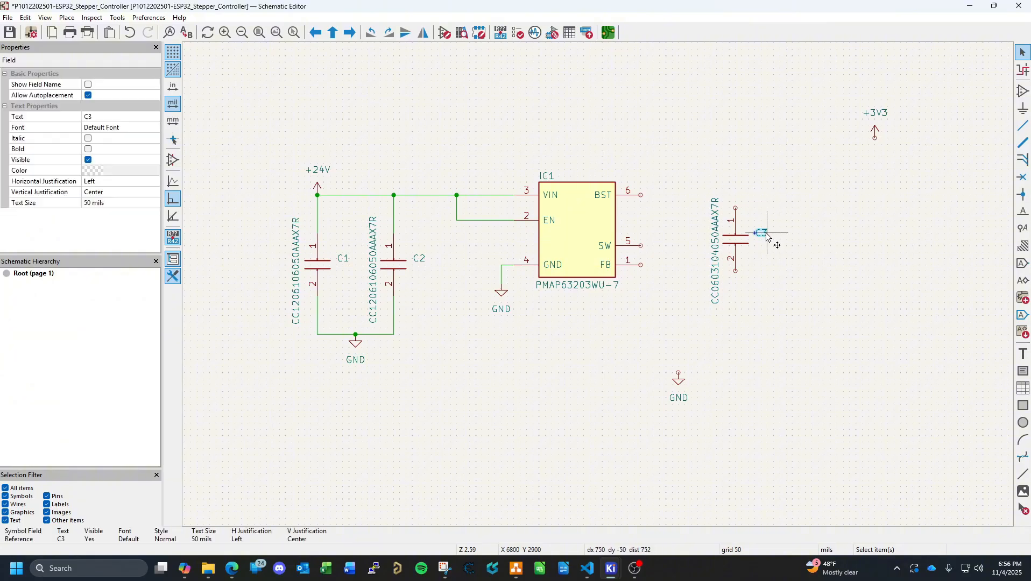
pyautogui.moveTo(765, 234); pyautogui.dragTo(753, 231)
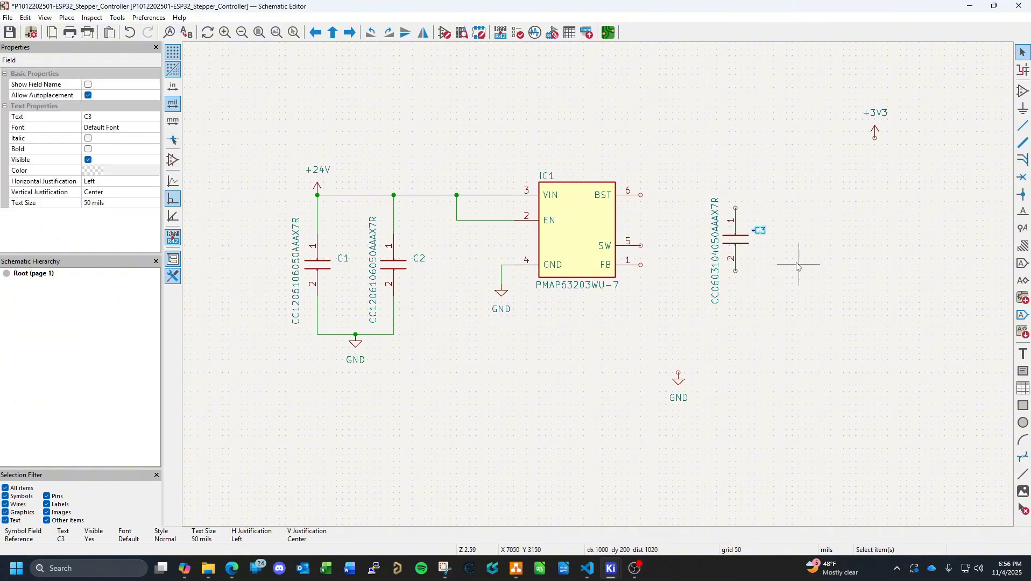
pyautogui.click(799, 266)
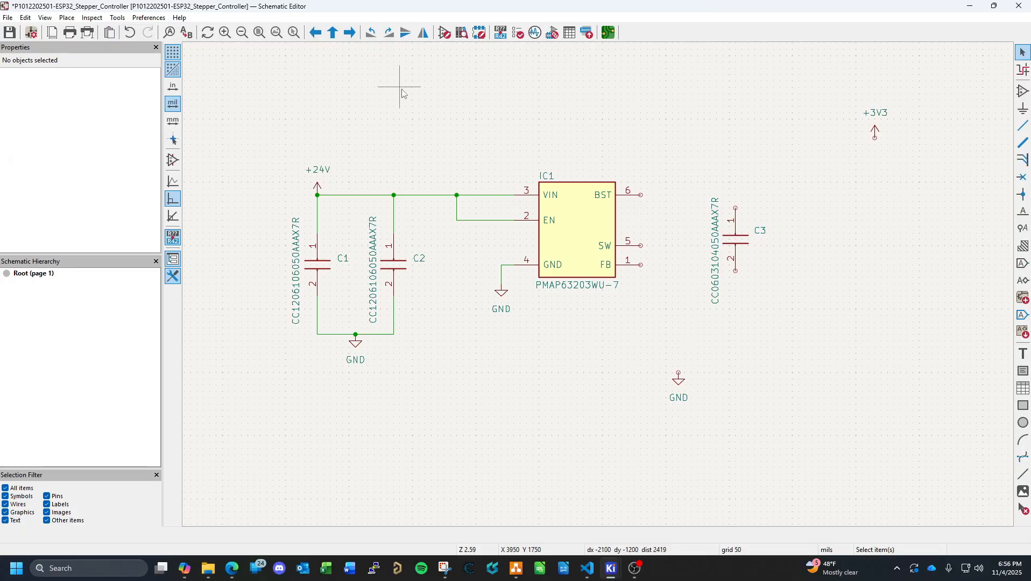
# Draw a wire from IC1's BST pin to pin 1 of the upright C3.
pyautogui.click(1023, 126)
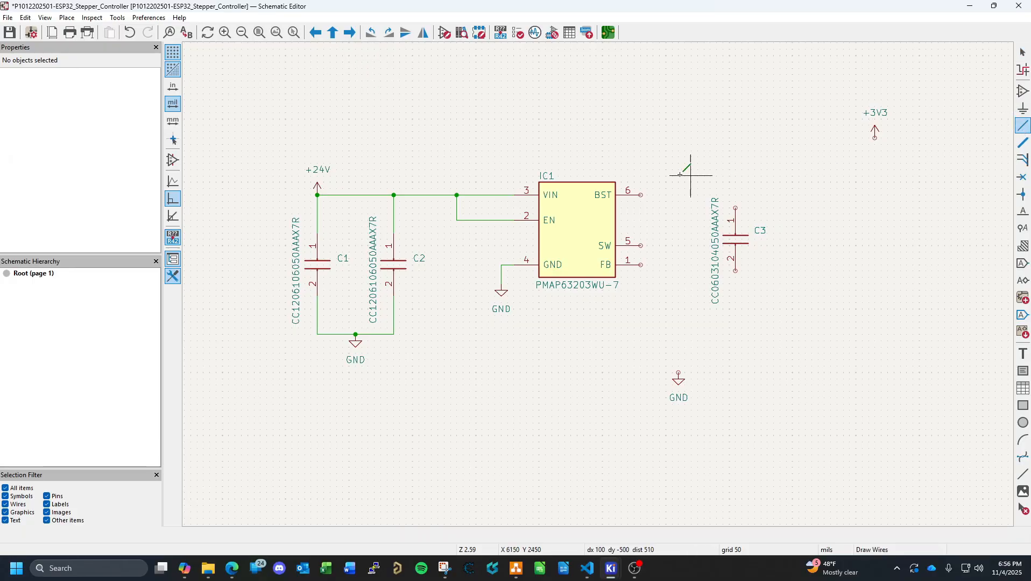
pyautogui.click(640, 195)
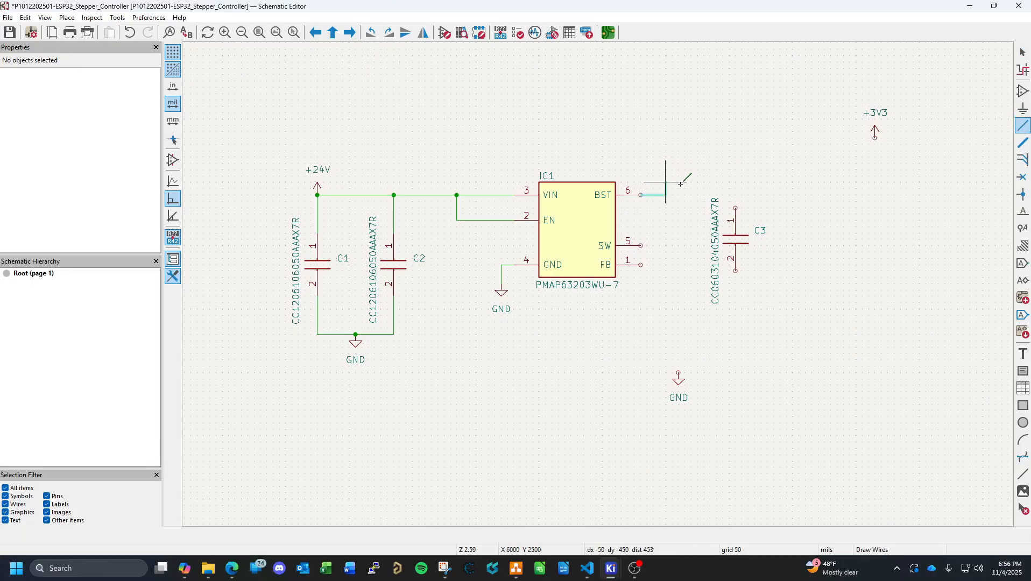
pyautogui.click(736, 207)
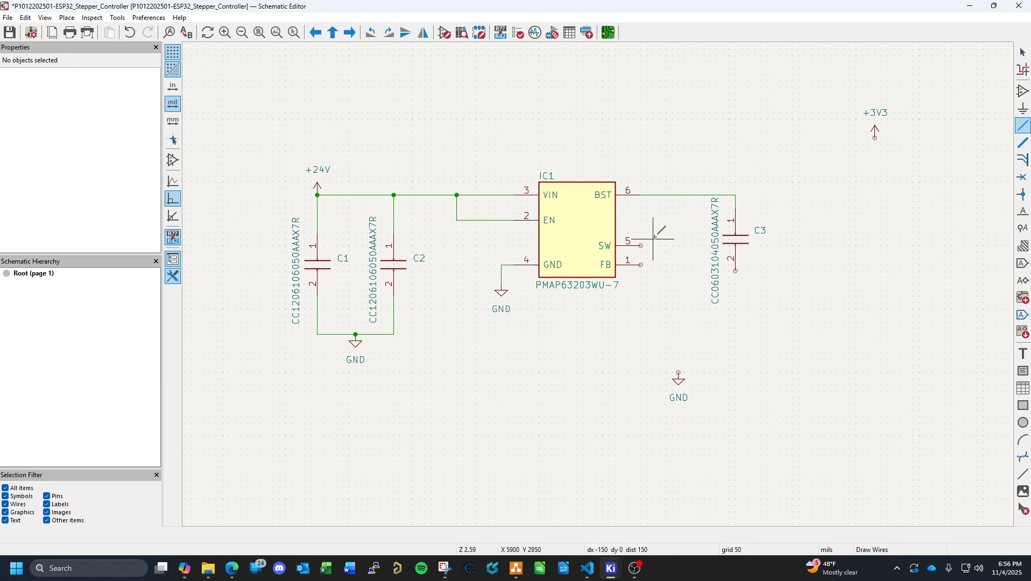
pyautogui.press('Escape')
# Delete both wire segments between IC1's BST pin and C3.
pyautogui.click(695, 195)
pyautogui.press('Delete')
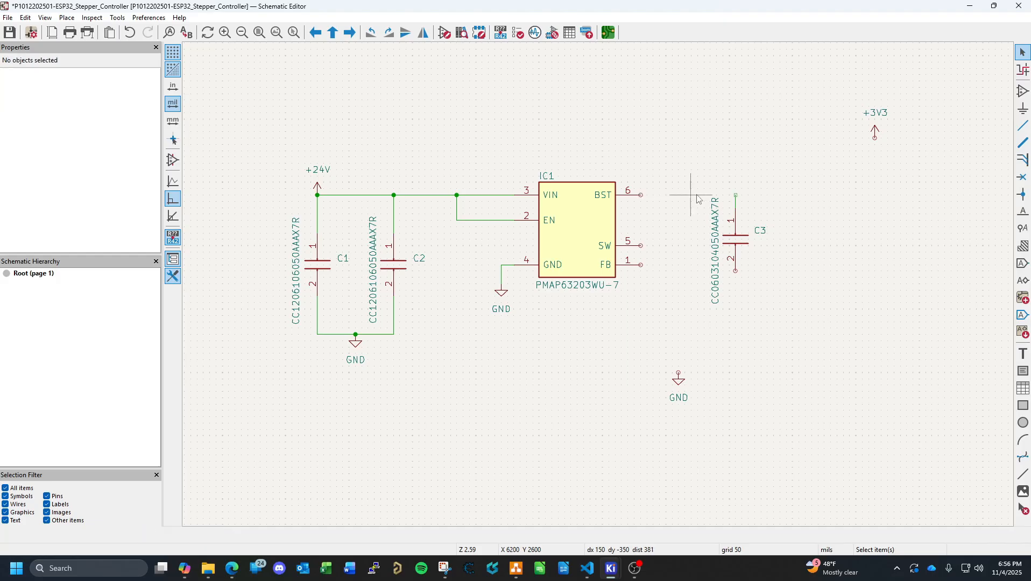
pyautogui.click(736, 202)
pyautogui.press('Delete')
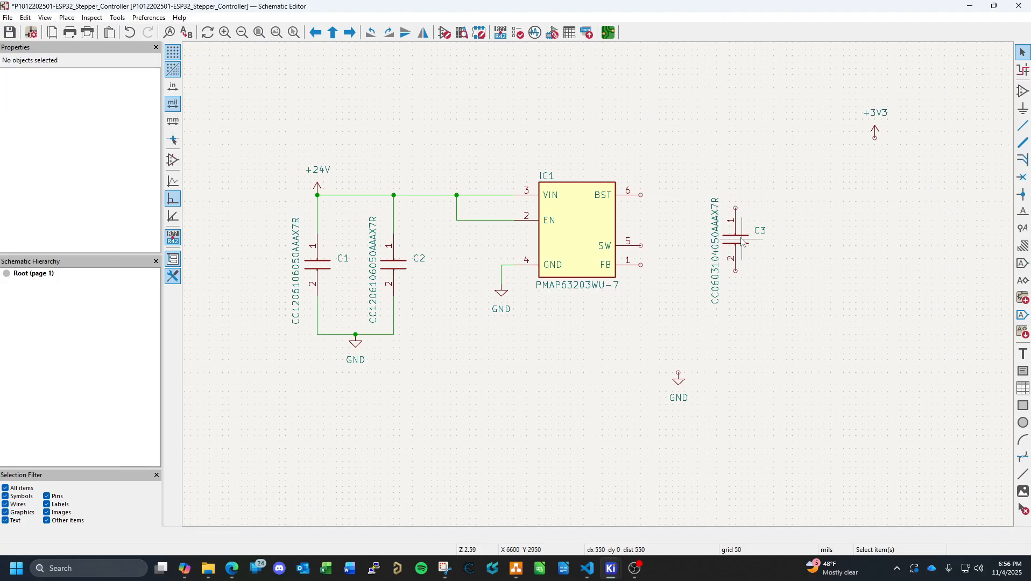
# Rotate C3 horizontal in line with IC1's BST pin, and place its value text above and its reference below the symbol.
pyautogui.click(741, 243)
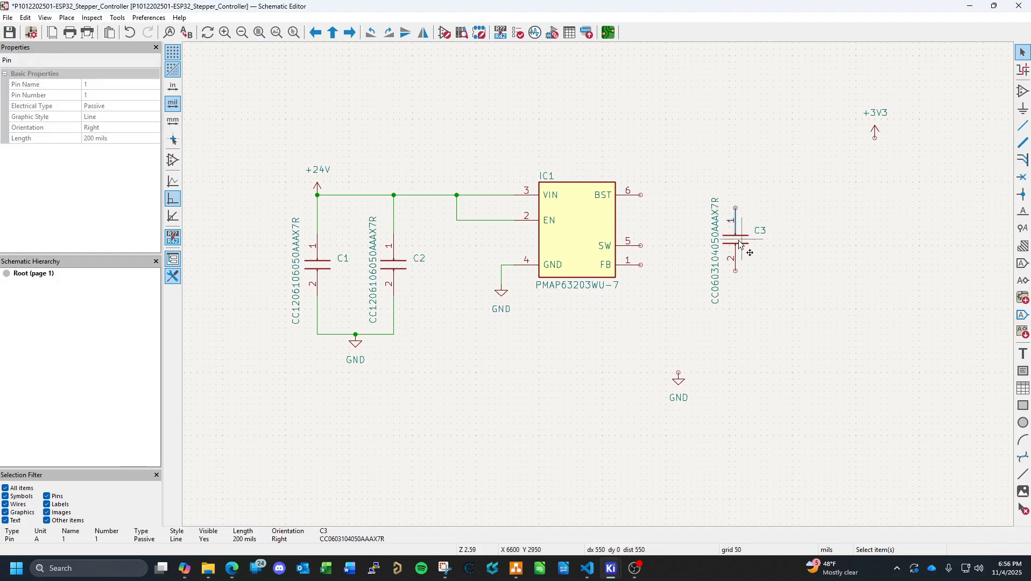
pyautogui.click(741, 242)
pyautogui.press('r')
pyautogui.moveTo(744, 240); pyautogui.dragTo(647, 175)
pyautogui.click(684, 171)
pyautogui.click(696, 215)
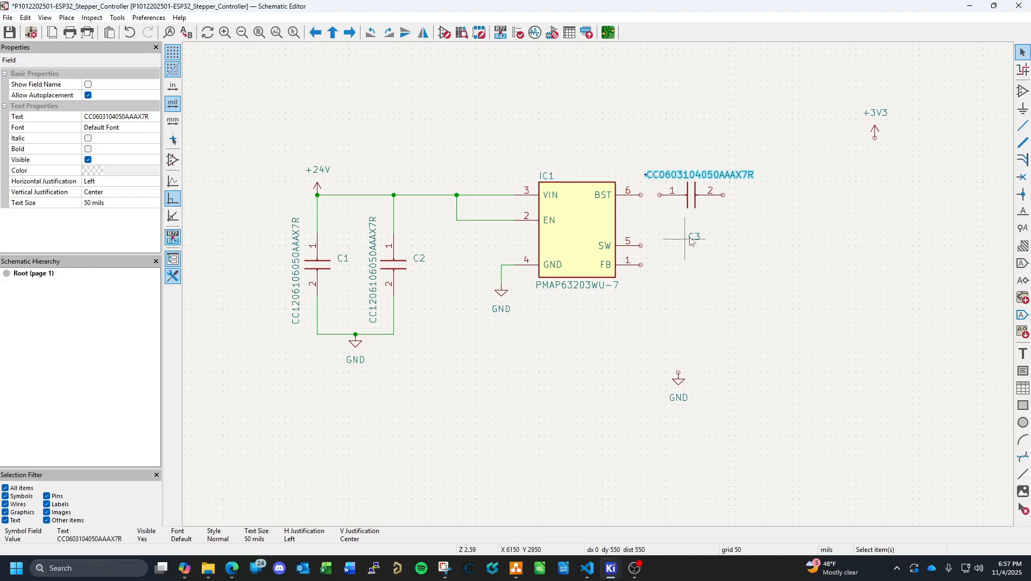
pyautogui.click(694, 237)
pyautogui.moveTo(694, 237); pyautogui.dragTo(686, 217)
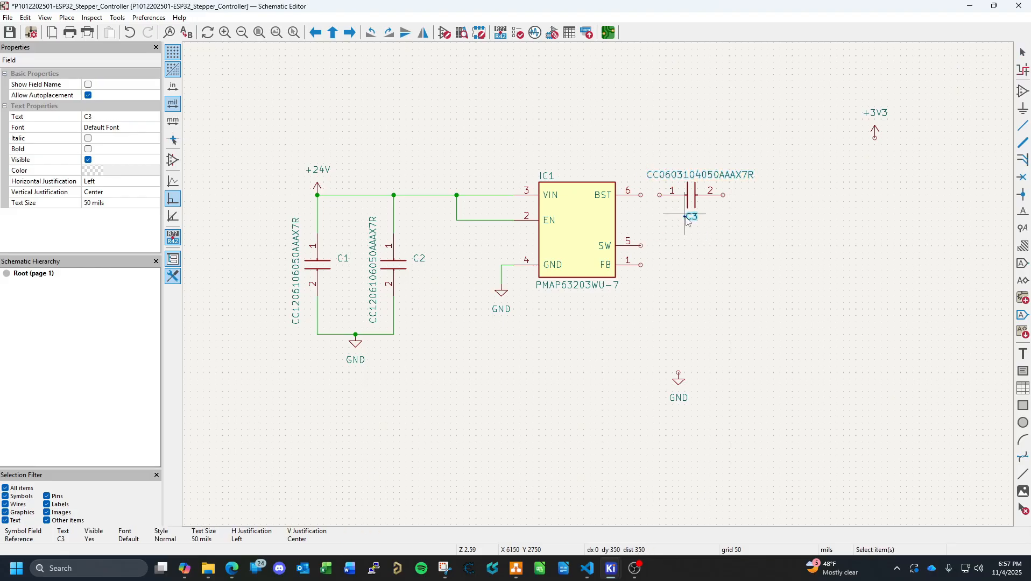
pyautogui.press('Escape')
# Wire IC1's BST pin to C3 pin 1 and IC1's SW pin to C3 pin 2.
pyautogui.click(1022, 125)
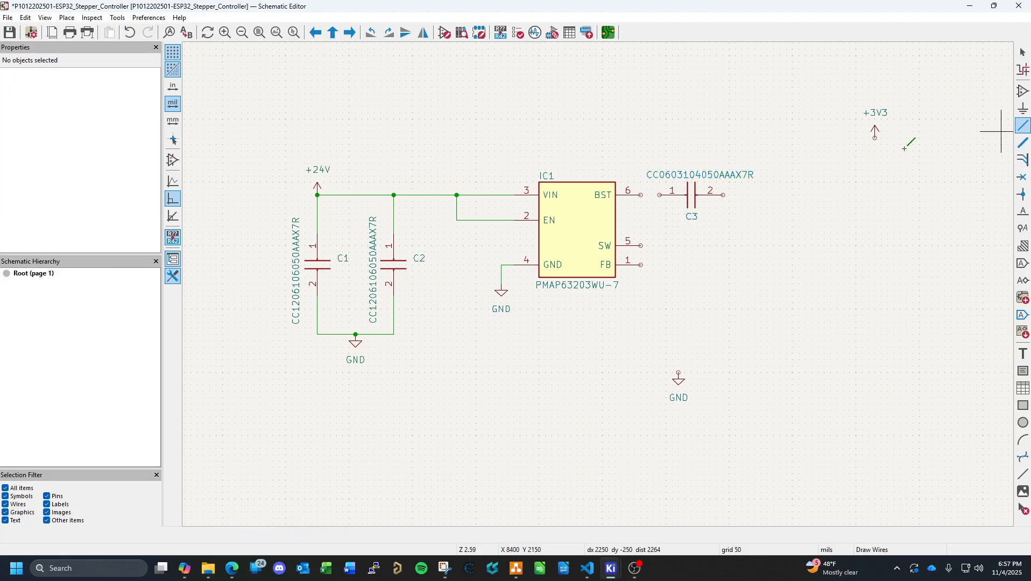
pyautogui.click(640, 195)
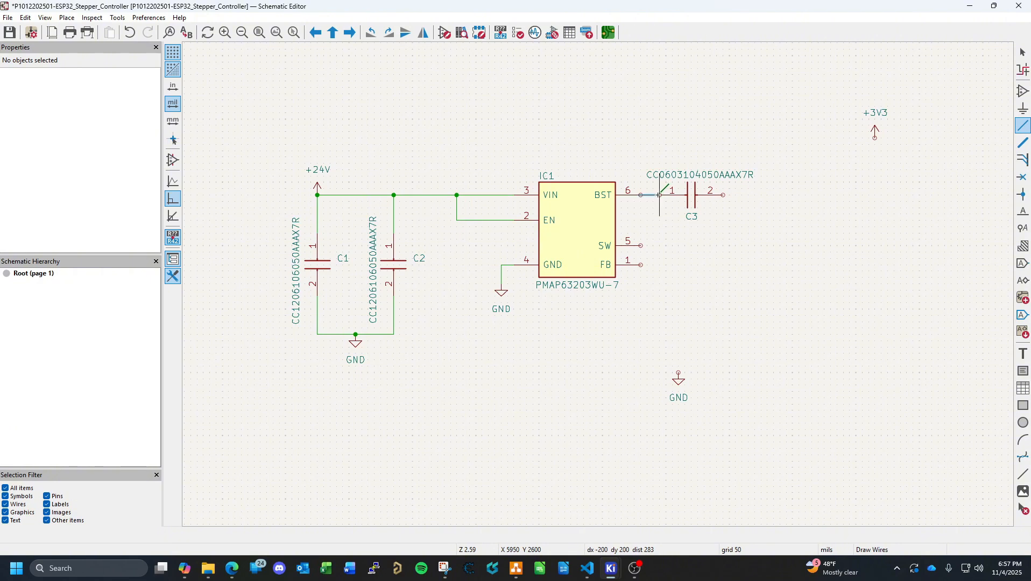
pyautogui.click(660, 195)
pyautogui.click(641, 246)
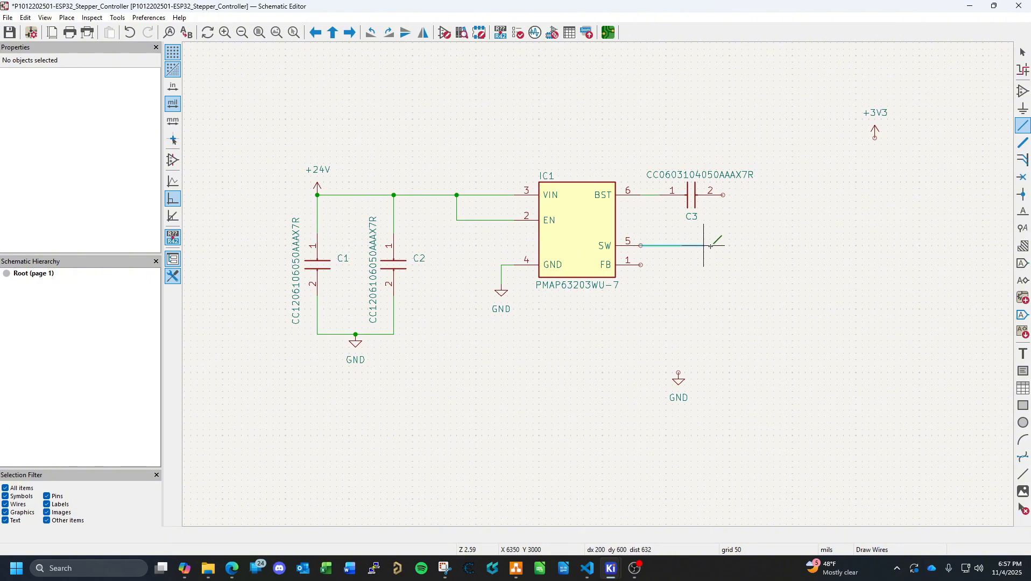
pyautogui.click(723, 195)
pyautogui.press('Escape')
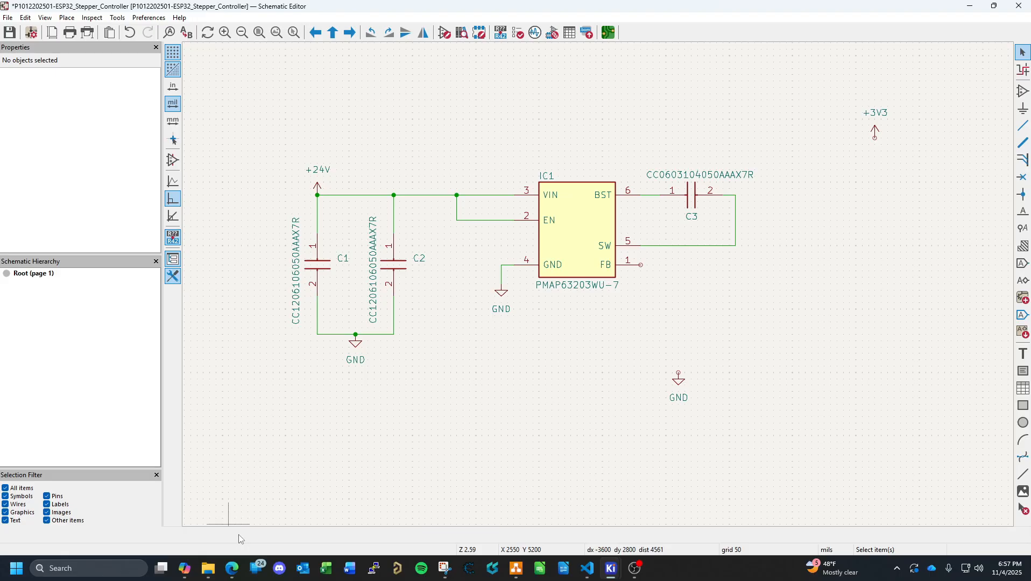
# Switch to the browser, filter Mouser's 22 uF, 25 VDC ceramic capacitors to X7R dielectric and case code 1210, and review the matching parts.
pyautogui.click(232, 569)
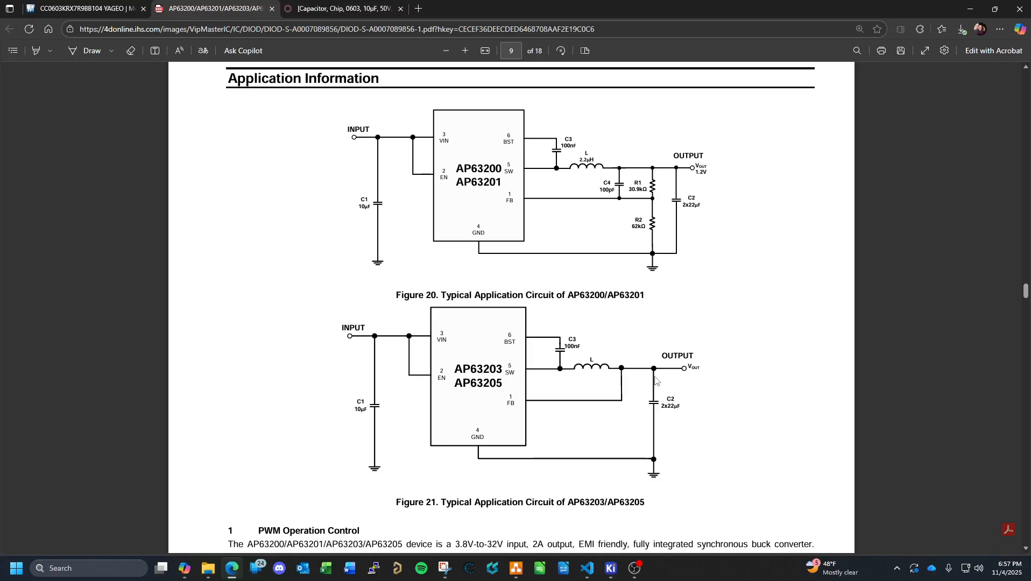
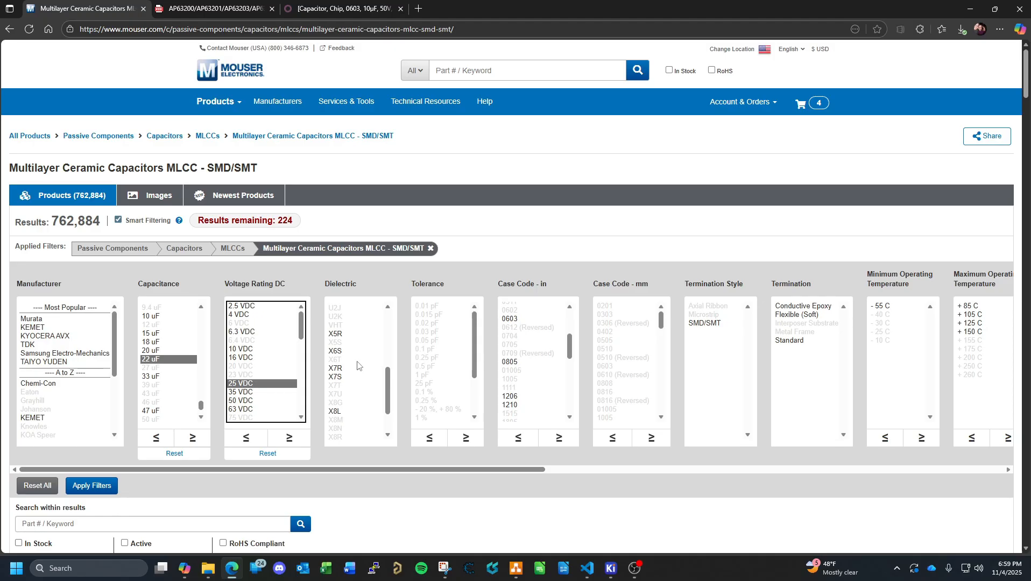
pyautogui.click(337, 368)
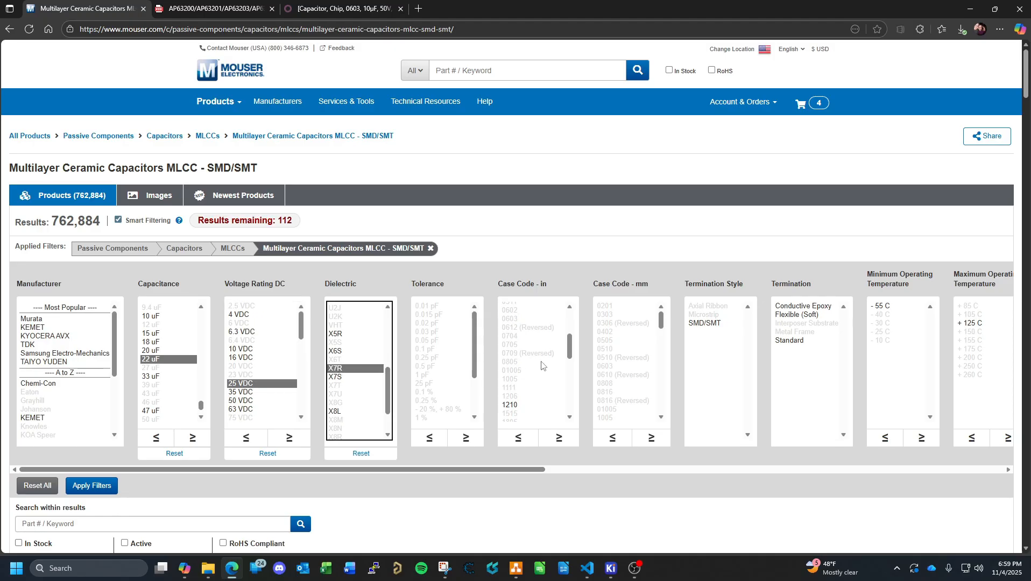
pyautogui.click(511, 405)
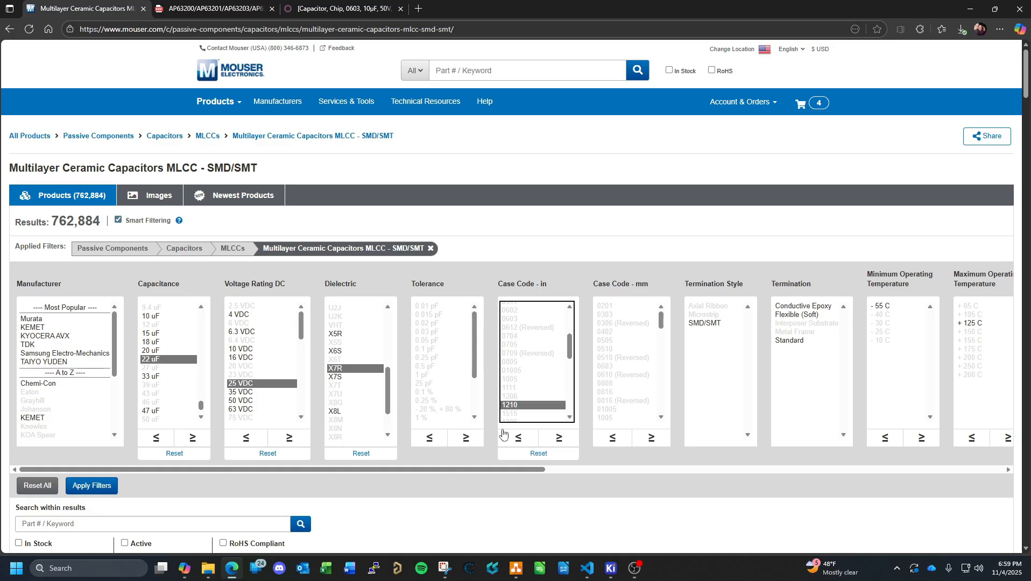
pyautogui.click(90, 491)
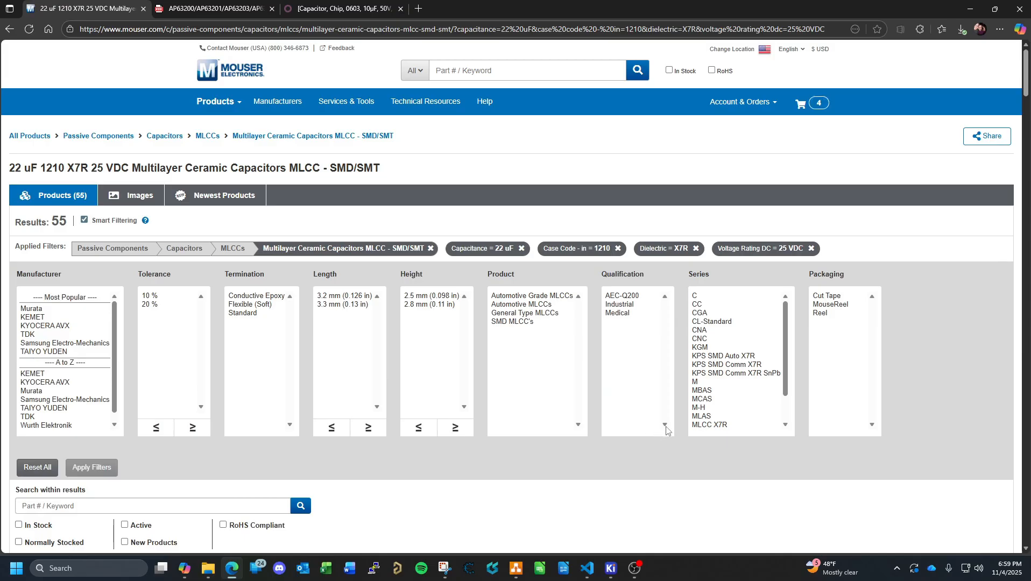
pyautogui.scroll(-8, 471, 319)
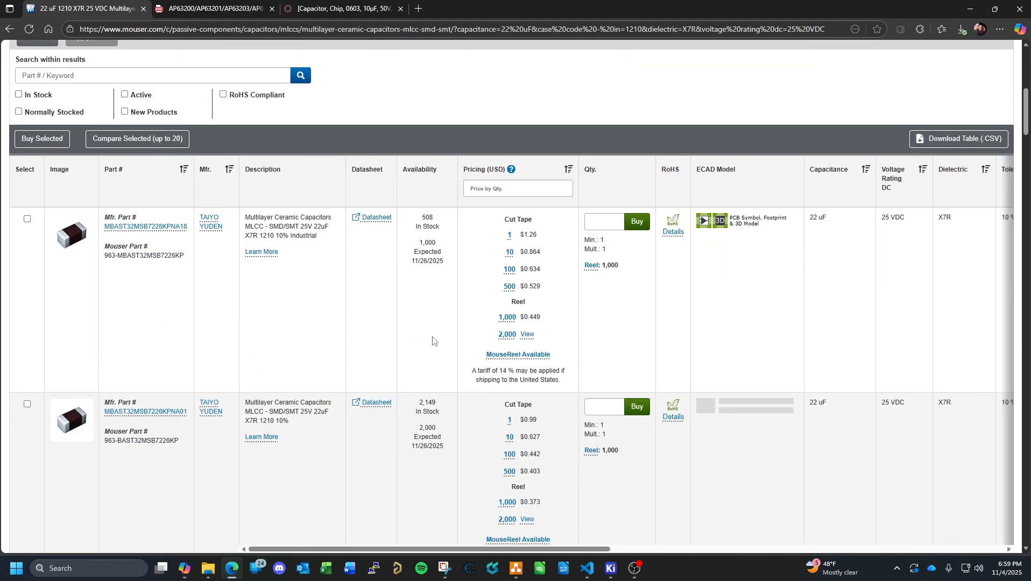
pyautogui.scroll(-4, 433, 340)
pyautogui.scroll(-3, 391, 313)
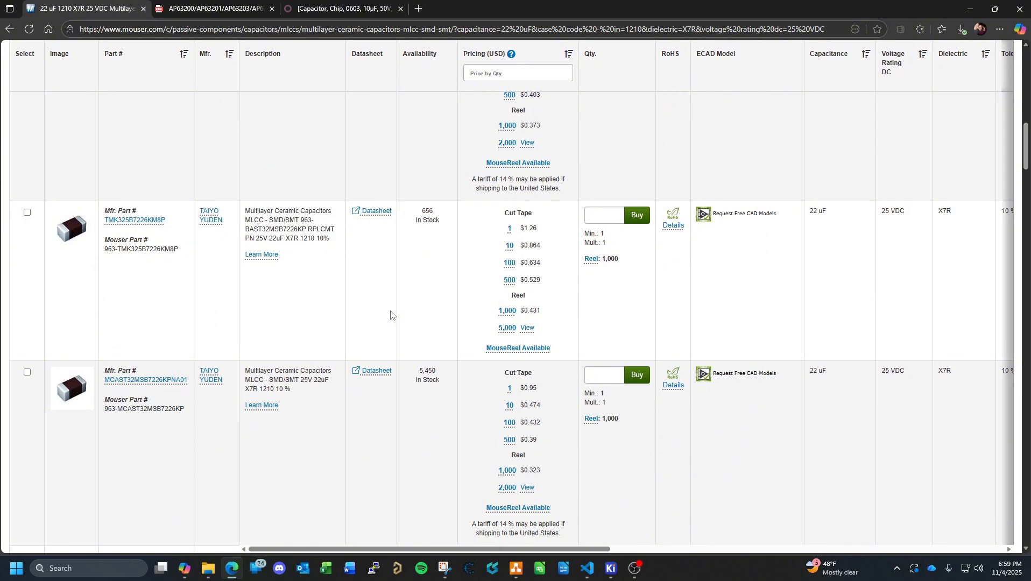
# Examine the stock, pricing and tolerance of the filtered 22 uF, 25 VDC, X7R, 1210 capacitors through the end of Mouser's results.
pyautogui.scroll(-4, 391, 315)
pyautogui.scroll(-3, 391, 315)
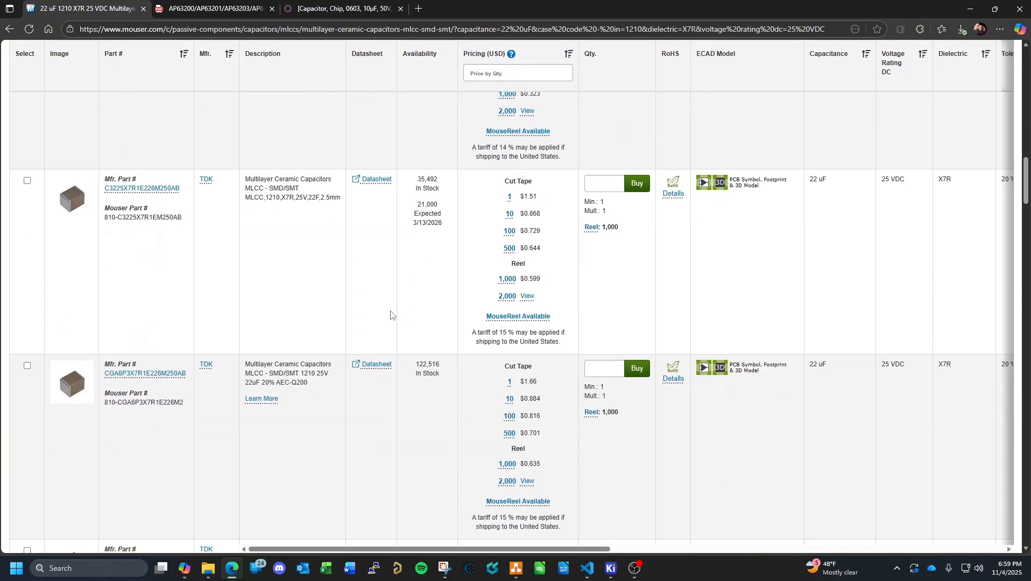
pyautogui.scroll(-4, 391, 316)
pyautogui.scroll(-4, 391, 315)
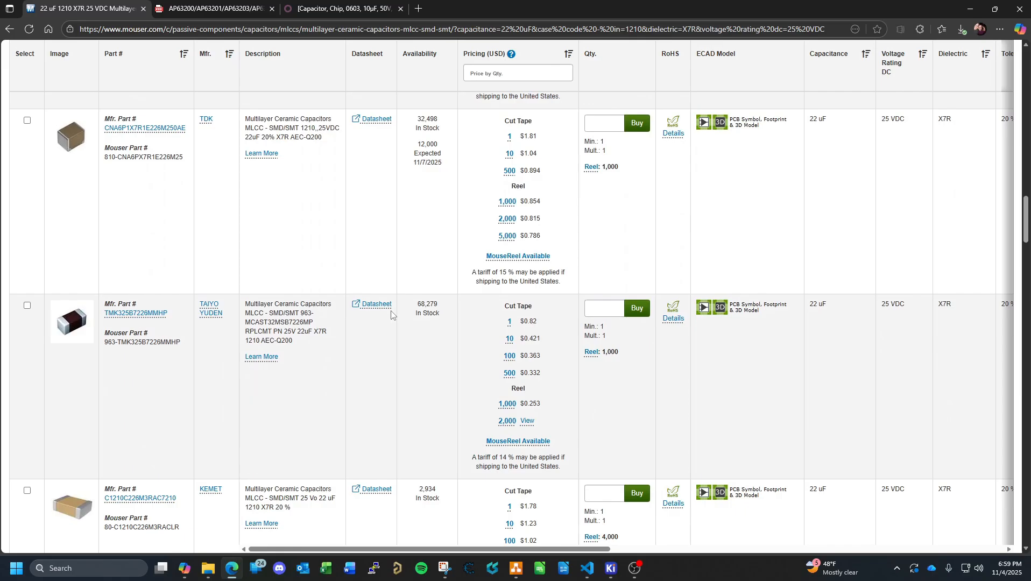
pyautogui.scroll(-5, 403, 325)
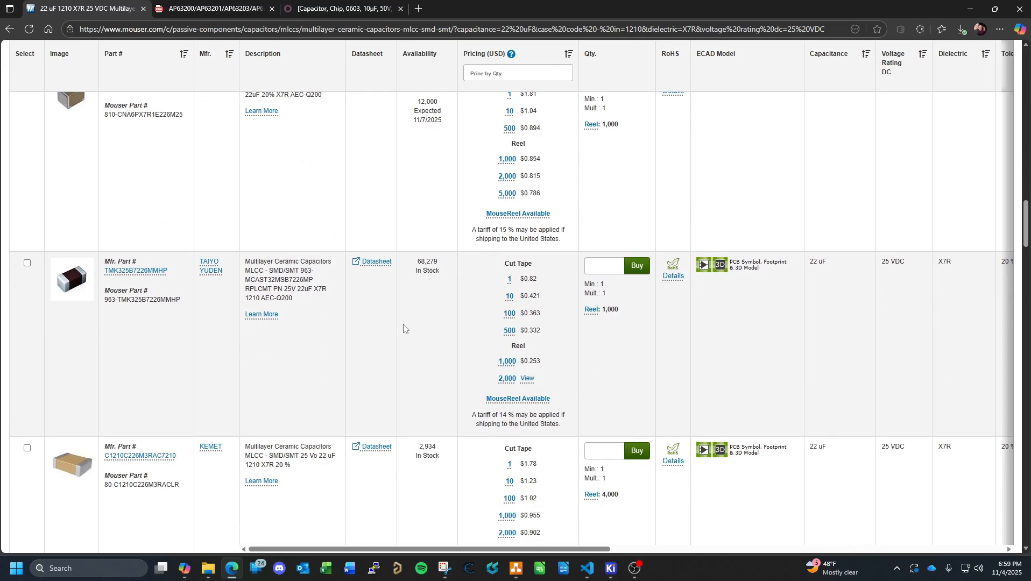
pyautogui.scroll(-4, 403, 327)
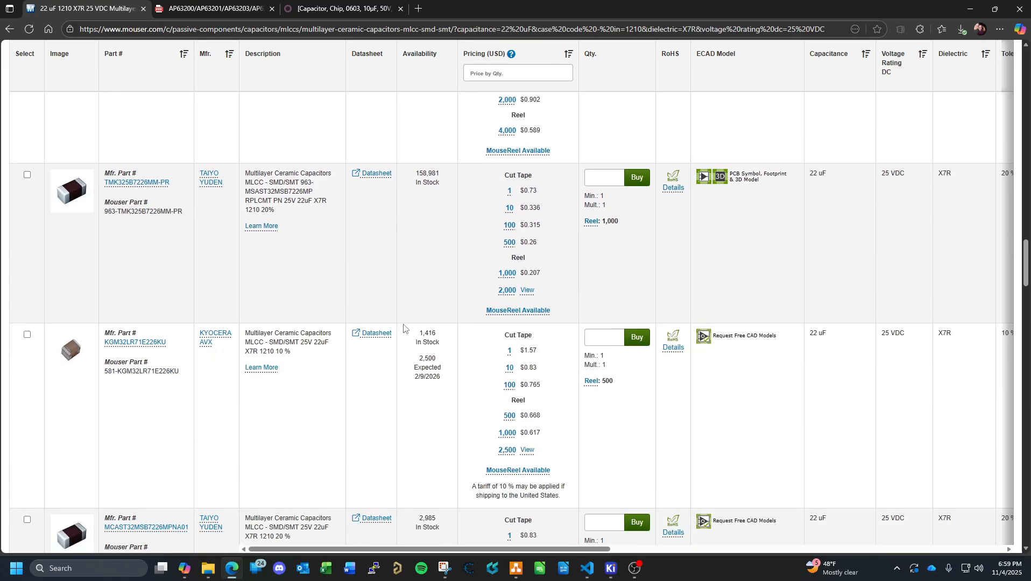
pyautogui.scroll(-3, 403, 327)
pyautogui.scroll(-5, 403, 327)
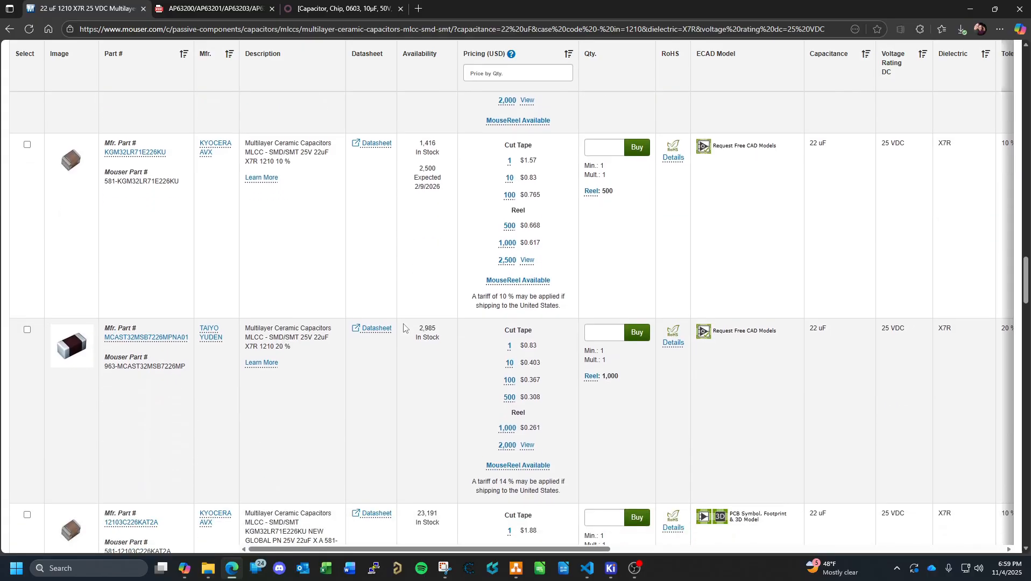
pyautogui.scroll(-9, 403, 327)
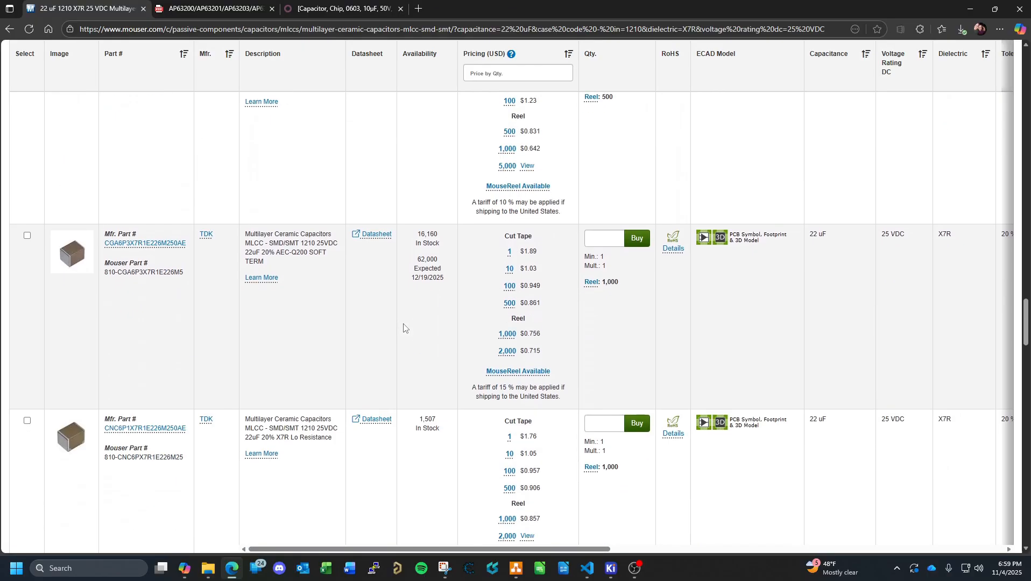
pyautogui.scroll(-4, 403, 327)
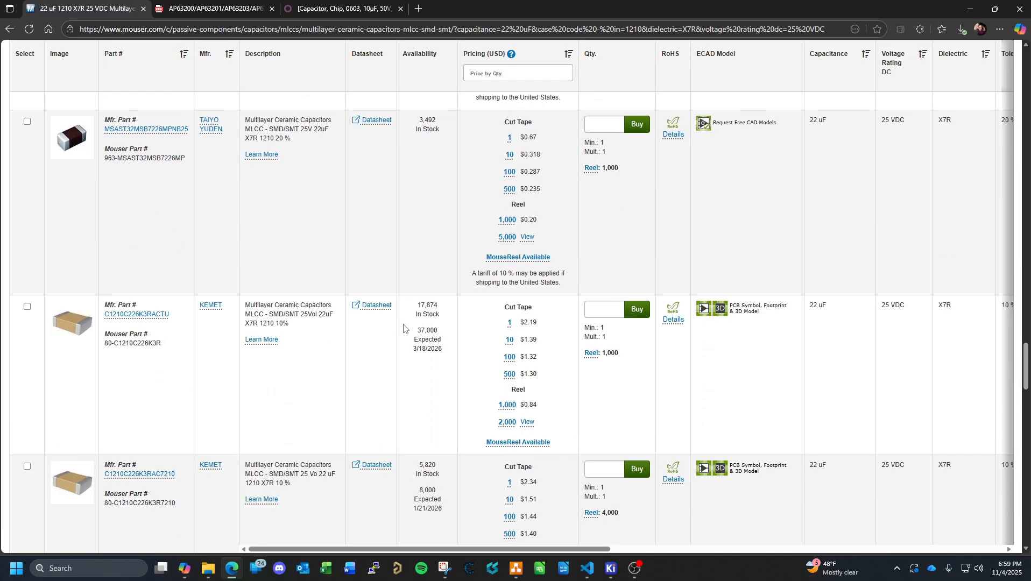
pyautogui.scroll(-6, 403, 327)
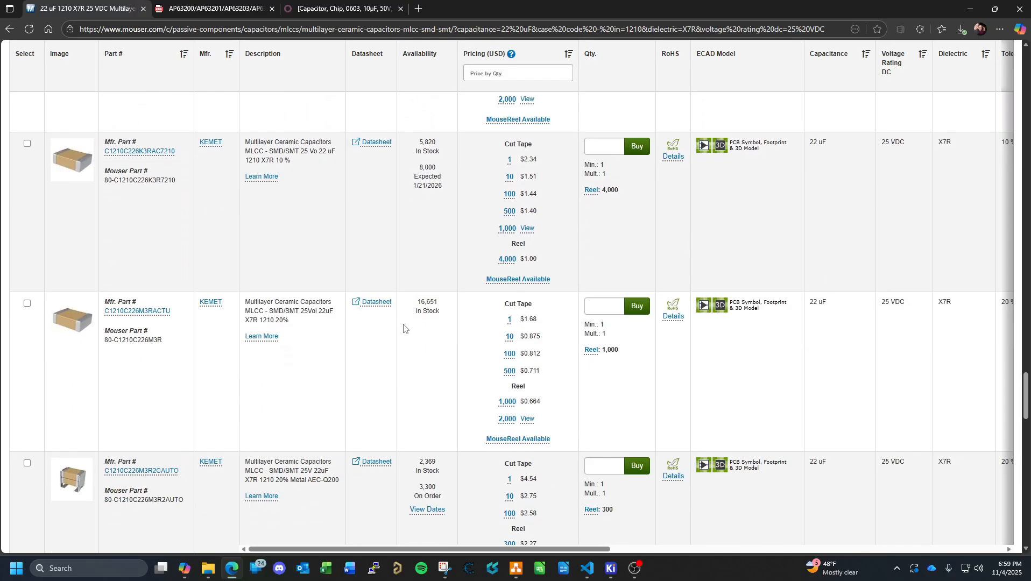
pyautogui.scroll(-6, 404, 327)
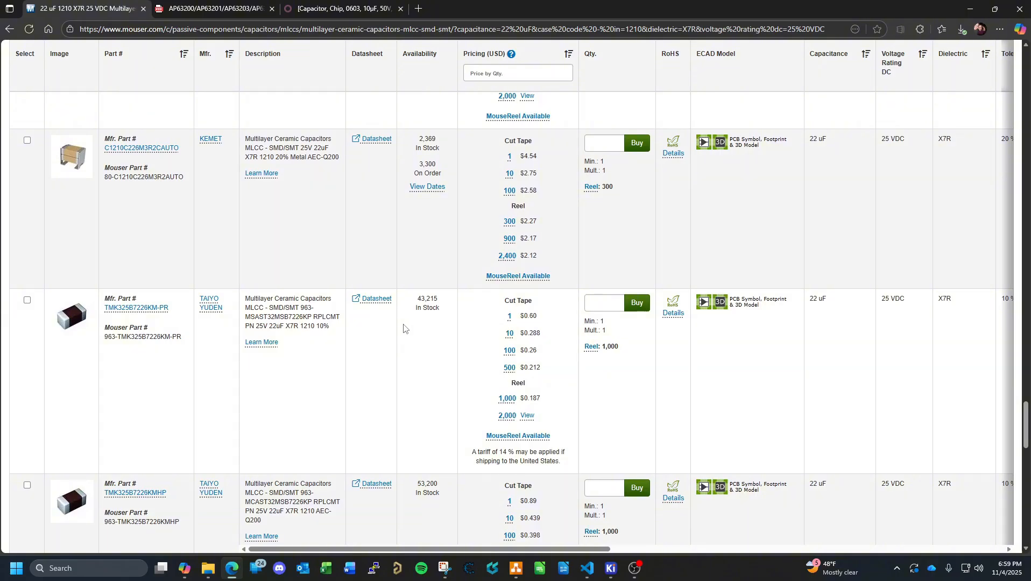
pyautogui.scroll(-6, 403, 327)
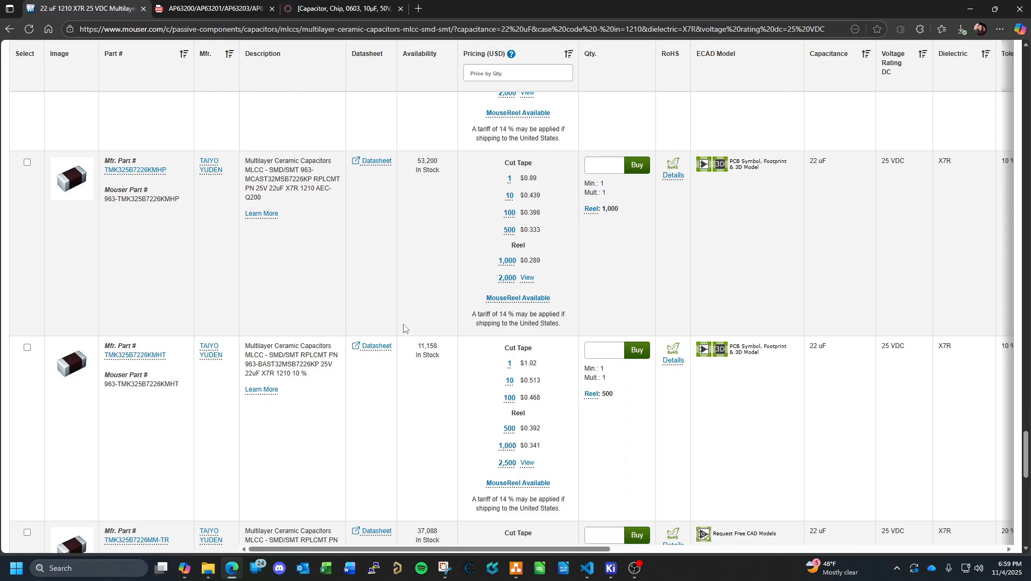
pyautogui.scroll(-6, 404, 327)
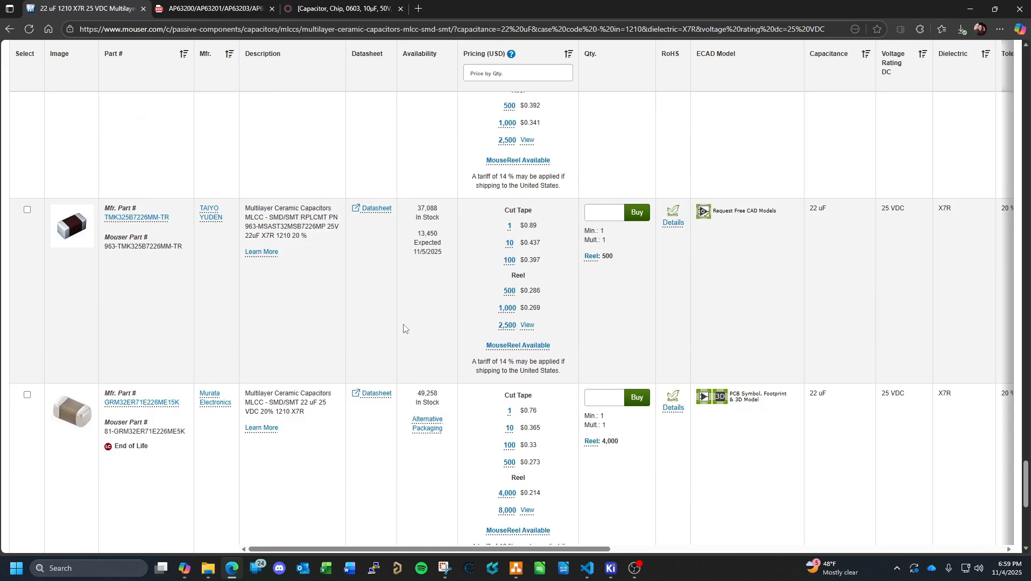
pyautogui.scroll(-6, 403, 327)
# Go back up through the 22 uF results and compare the Taiyo Yuden, KEMET and TDK parts by price and stock.
pyautogui.scroll(13, 404, 327)
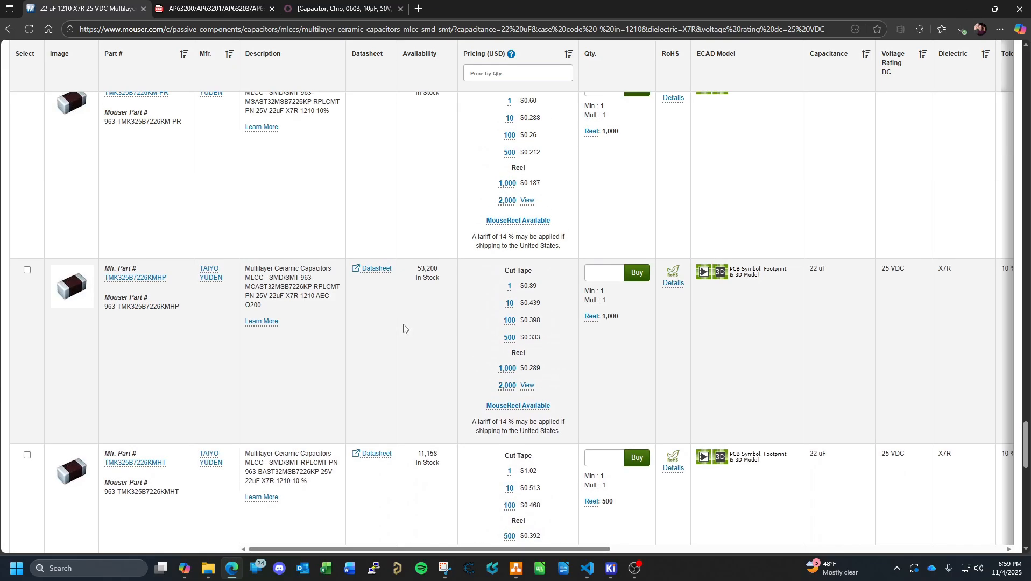
pyautogui.scroll(3, 404, 327)
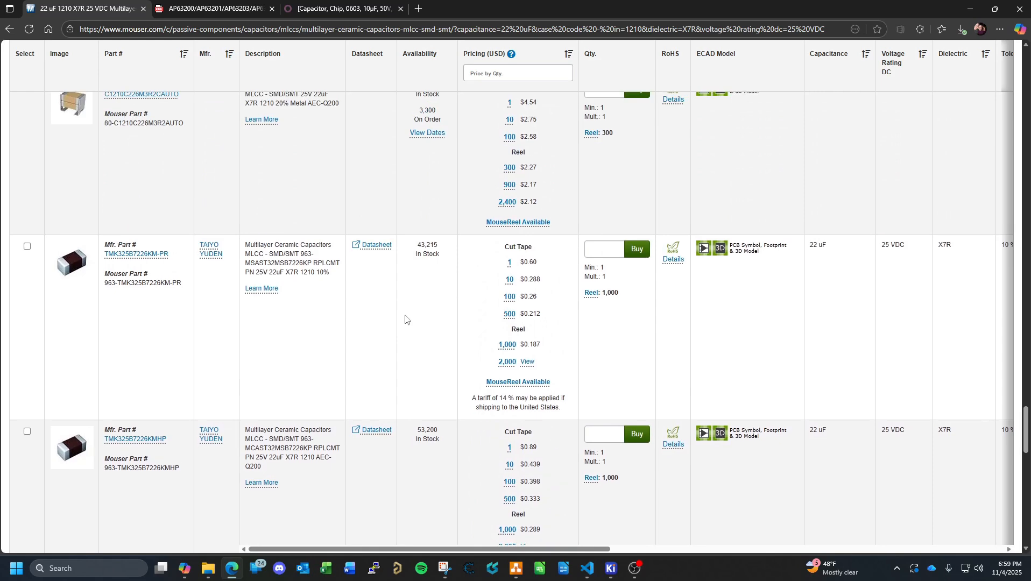
pyautogui.scroll(9, 410, 294)
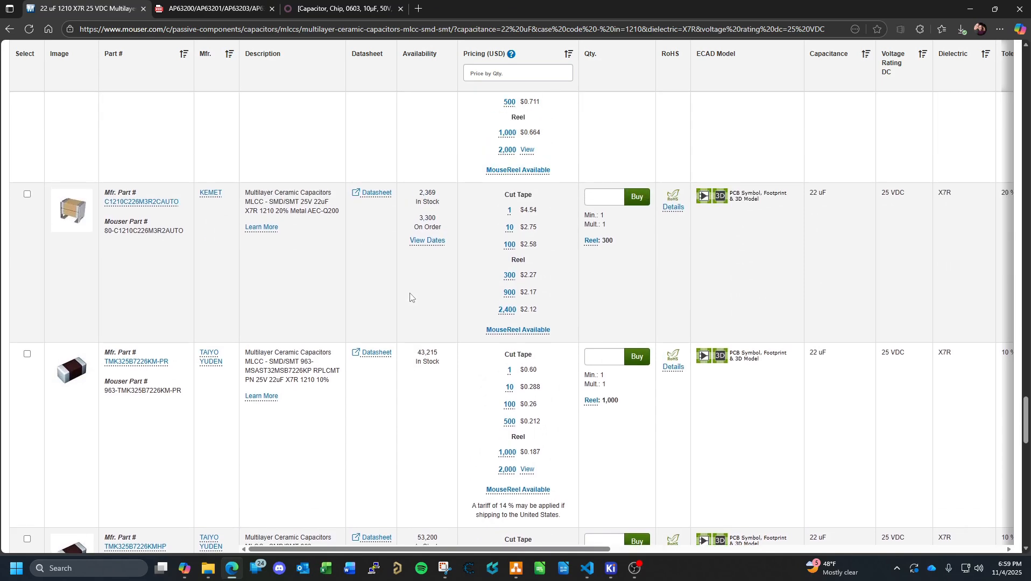
pyautogui.scroll(10, 410, 295)
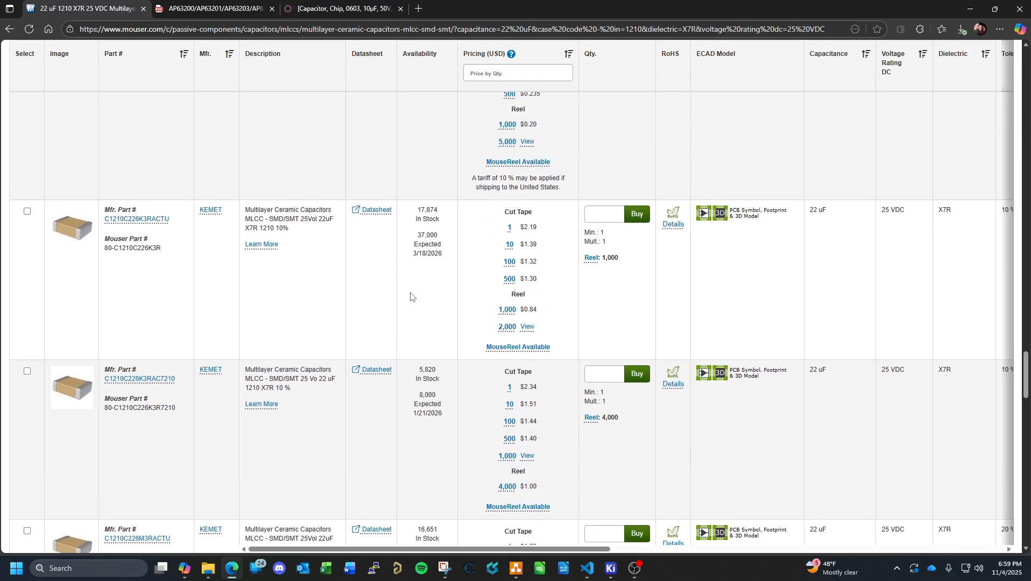
pyautogui.scroll(10, 410, 298)
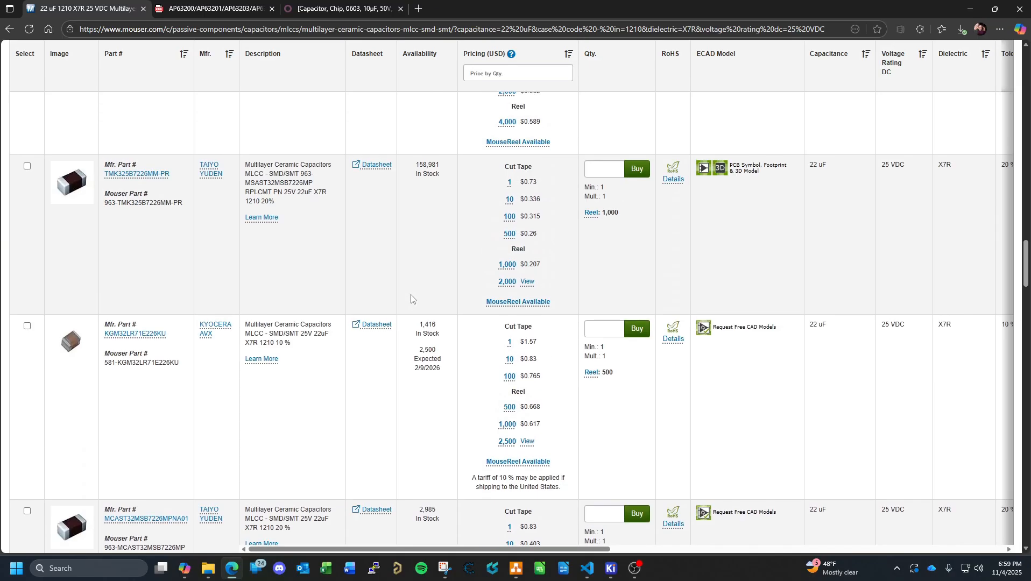
pyautogui.scroll(4, 412, 297)
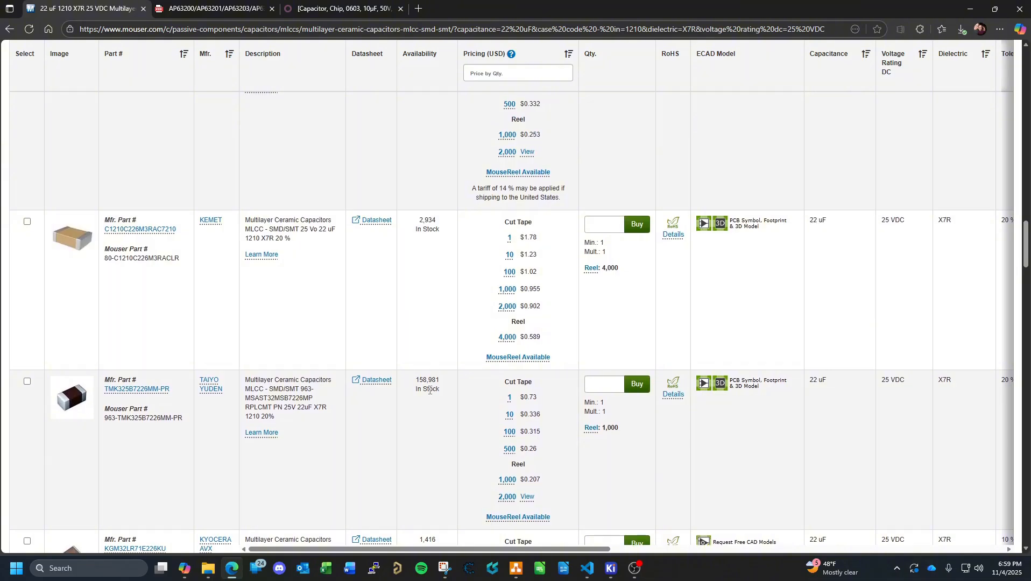
pyautogui.scroll(7, 429, 390)
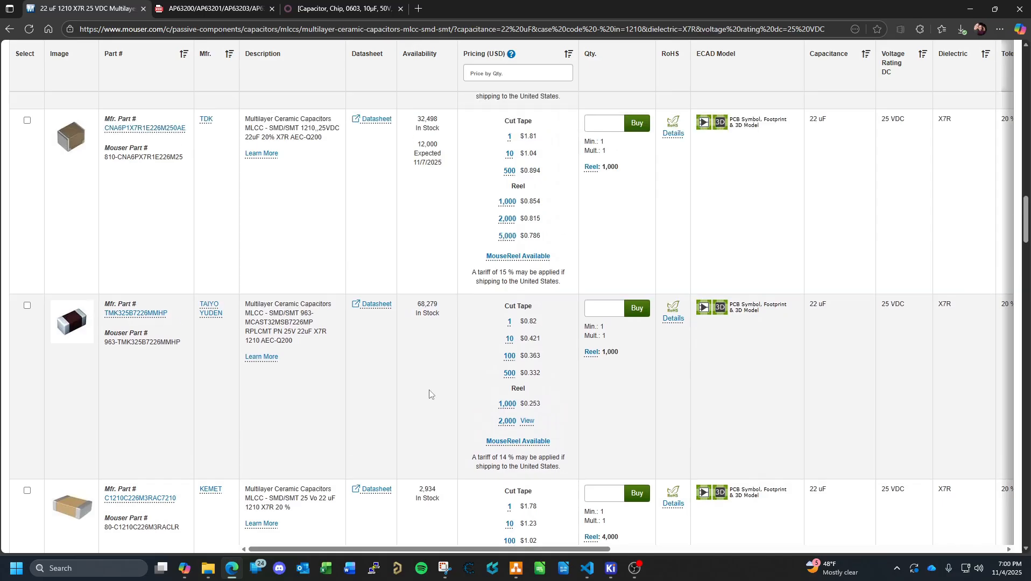
pyautogui.scroll(6, 429, 394)
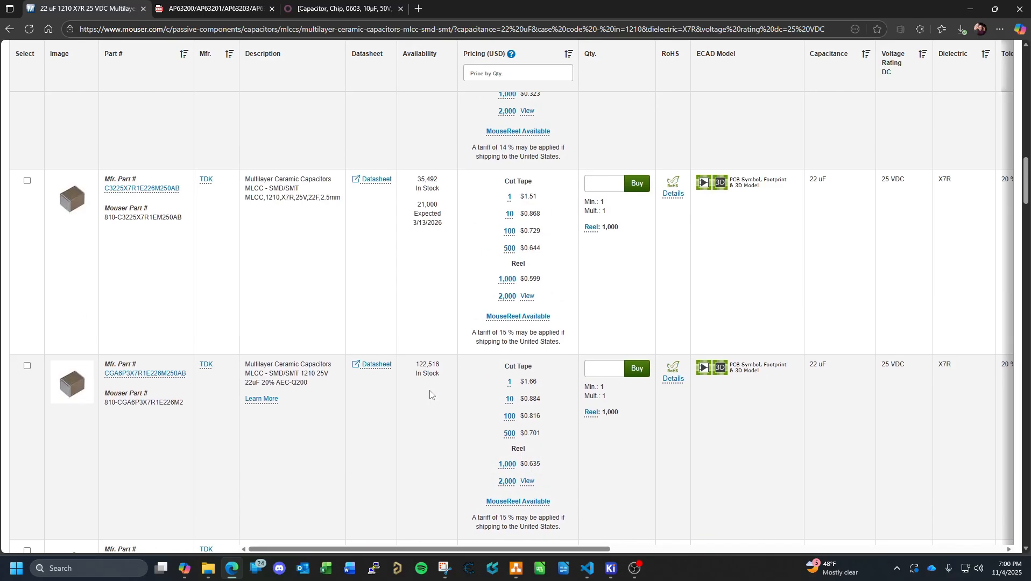
pyautogui.scroll(5, 436, 404)
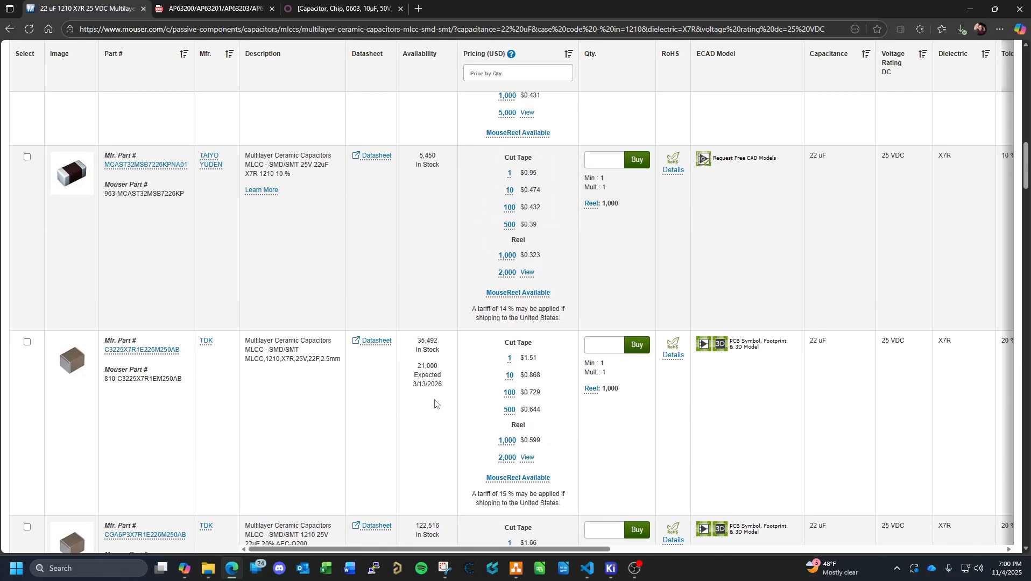
# Find Taiyo Yuden's 10% part TMK325B7226KM-PR in the results, open its product page and check its specifications.
pyautogui.scroll(-10, 433, 403)
pyautogui.scroll(-6, 433, 402)
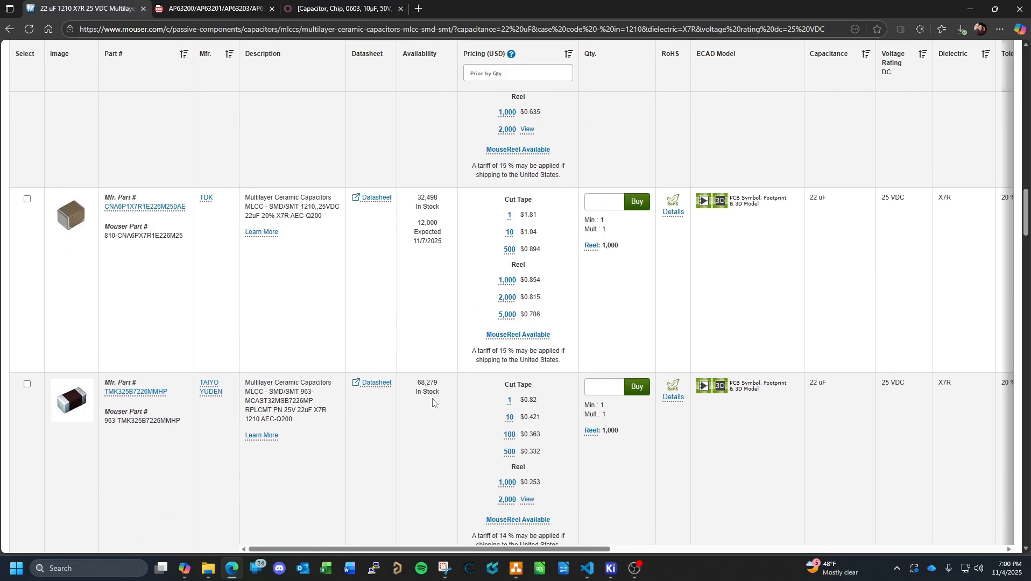
pyautogui.scroll(-3, 433, 403)
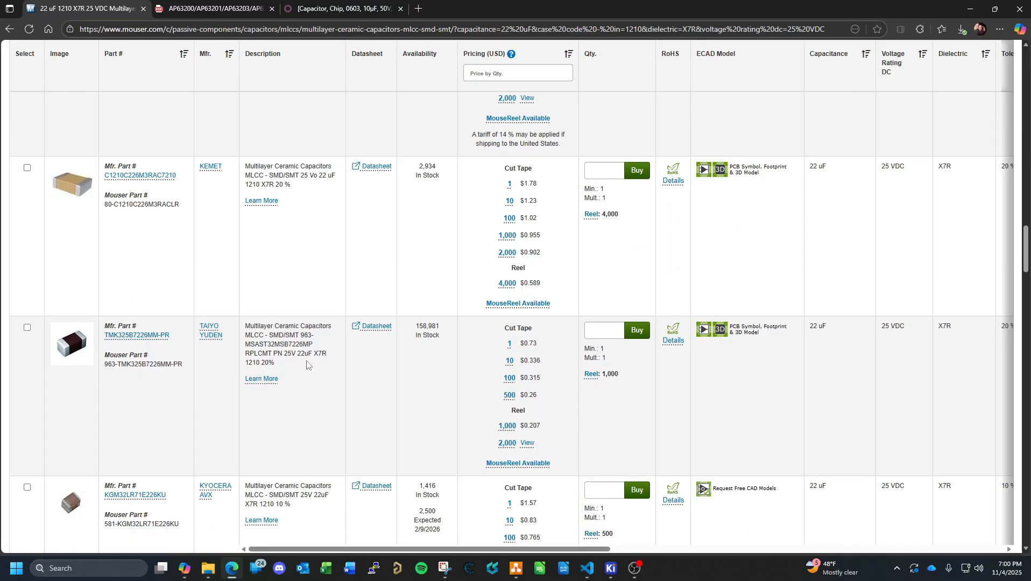
pyautogui.scroll(-7, 410, 372)
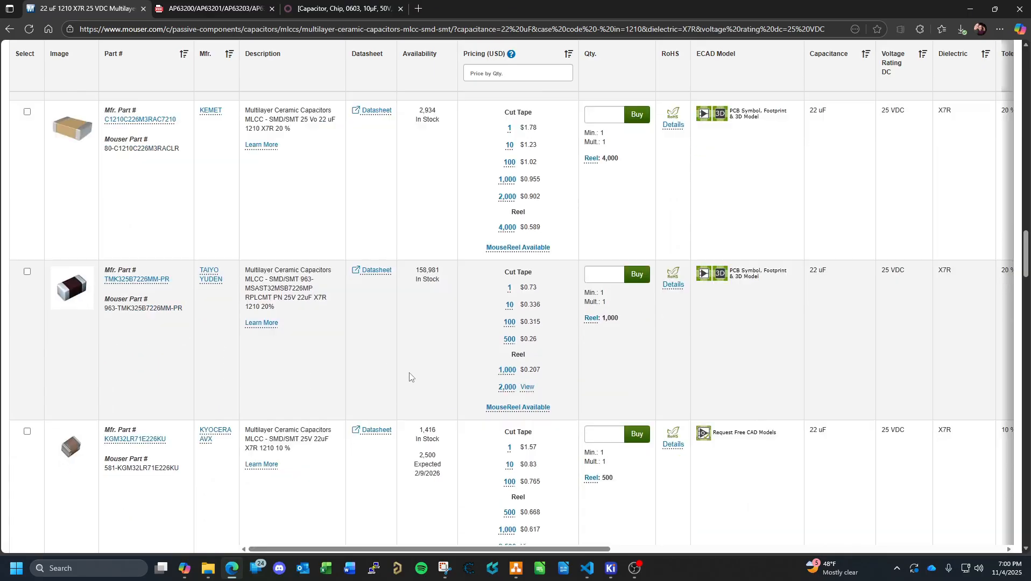
pyautogui.scroll(-8, 409, 376)
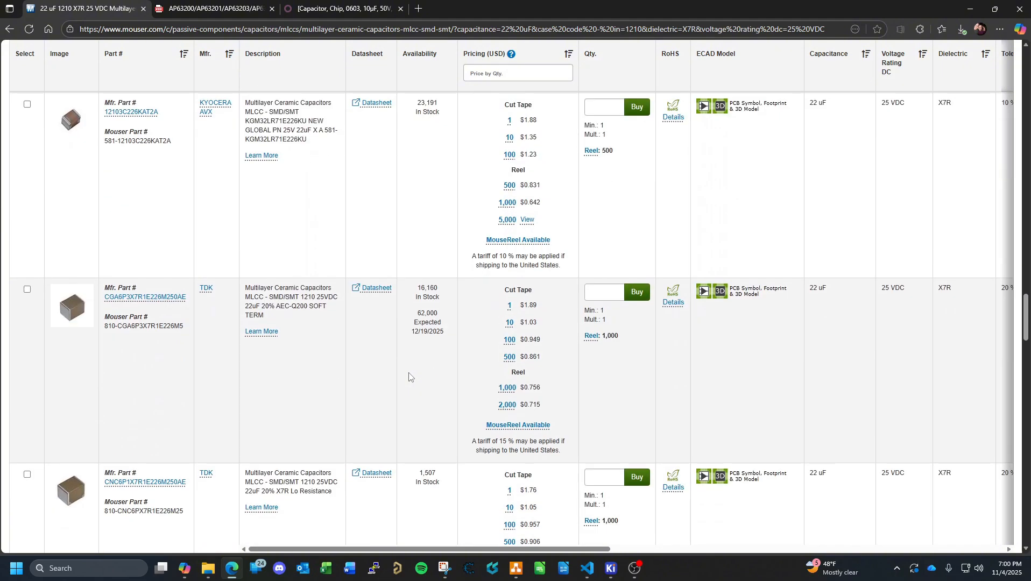
pyautogui.scroll(-10, 408, 377)
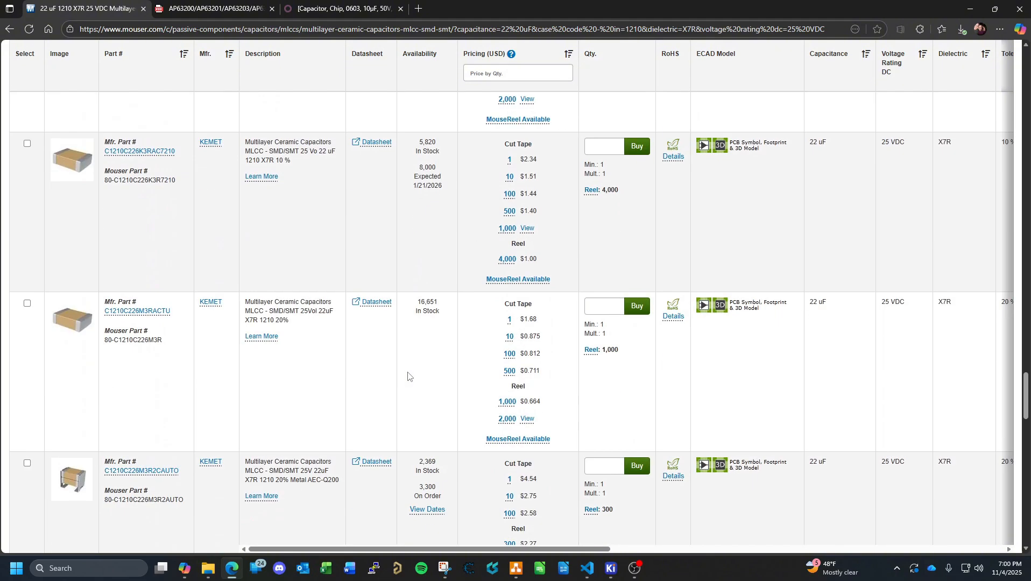
pyautogui.scroll(-5, 408, 377)
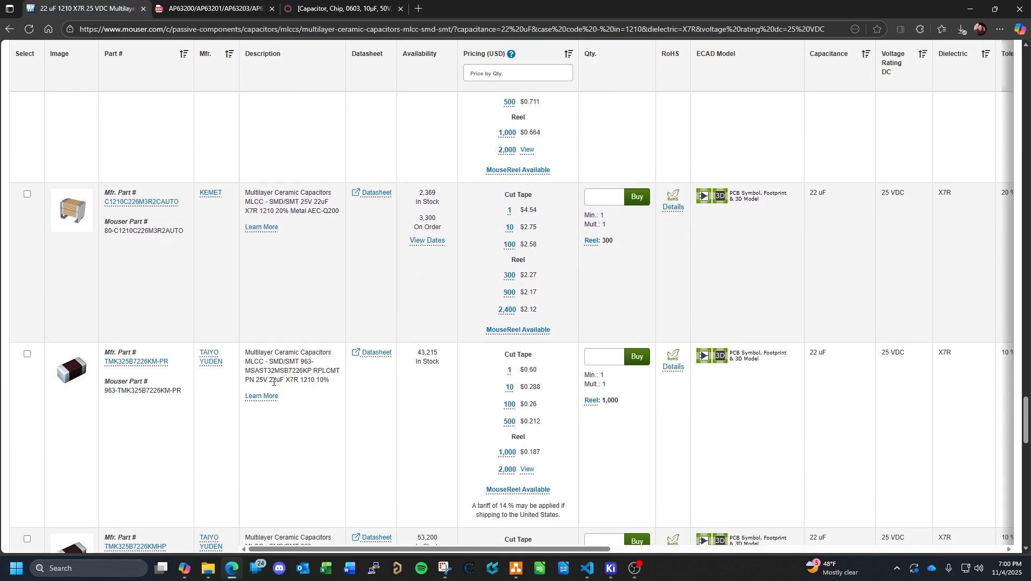
pyautogui.click(157, 362)
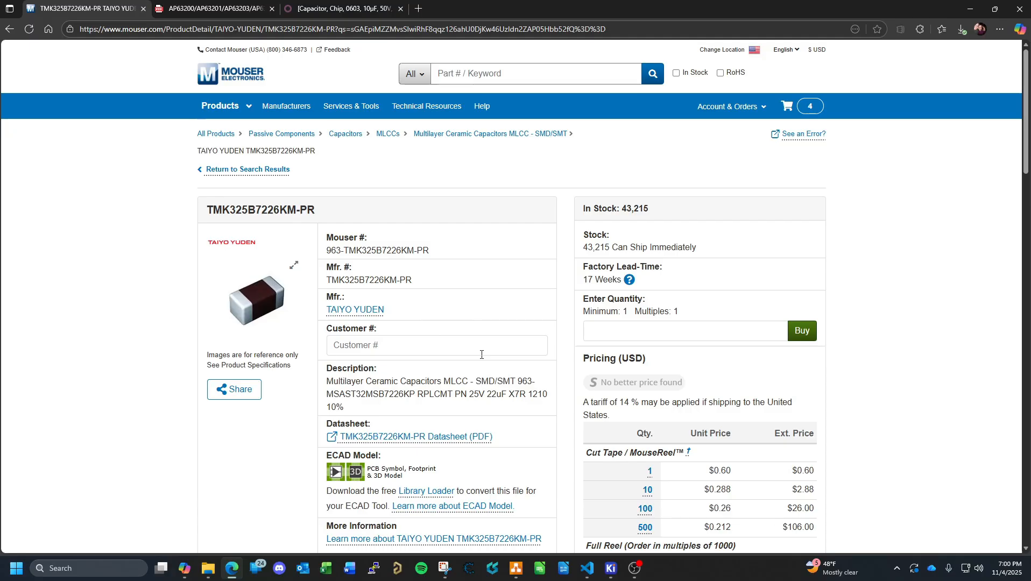
pyautogui.scroll(-7, 481, 356)
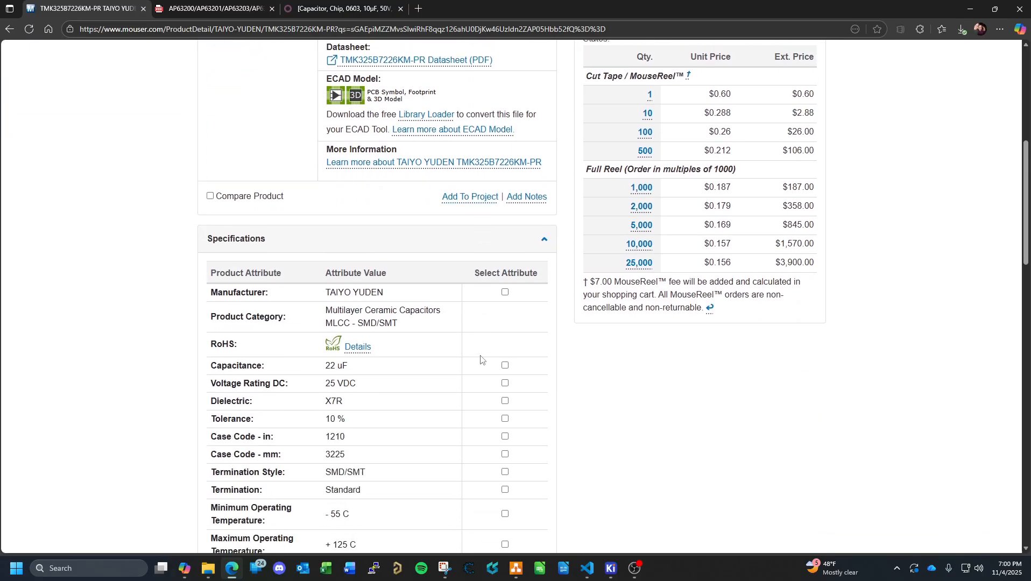
# Check KiCad's Footprint Editor for the capacitor footprints available in the COMPONENTS library, and return to the Mouser product page.
pyautogui.moveTo(611, 569)
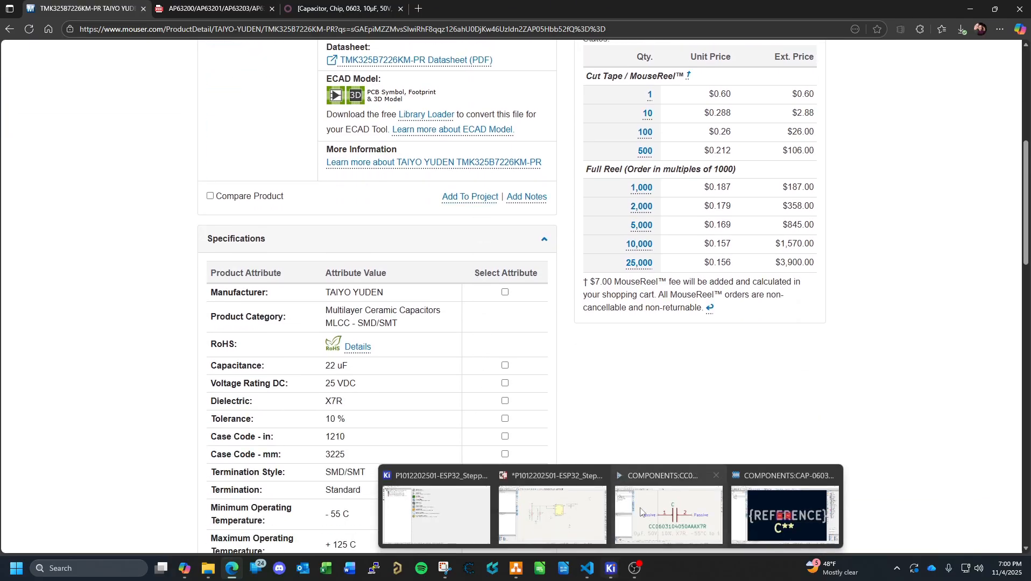
pyautogui.click(761, 474)
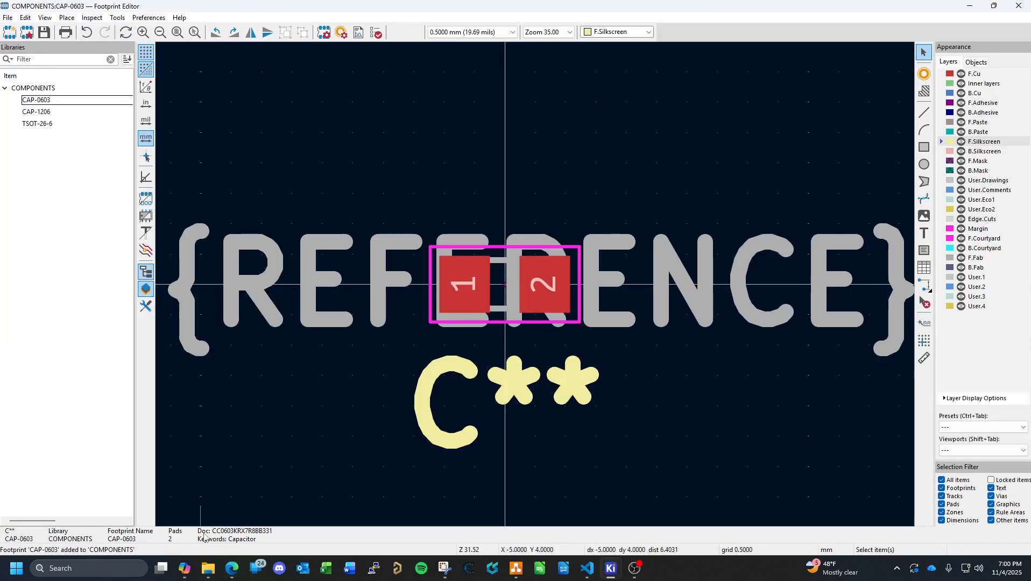
pyautogui.click(237, 575)
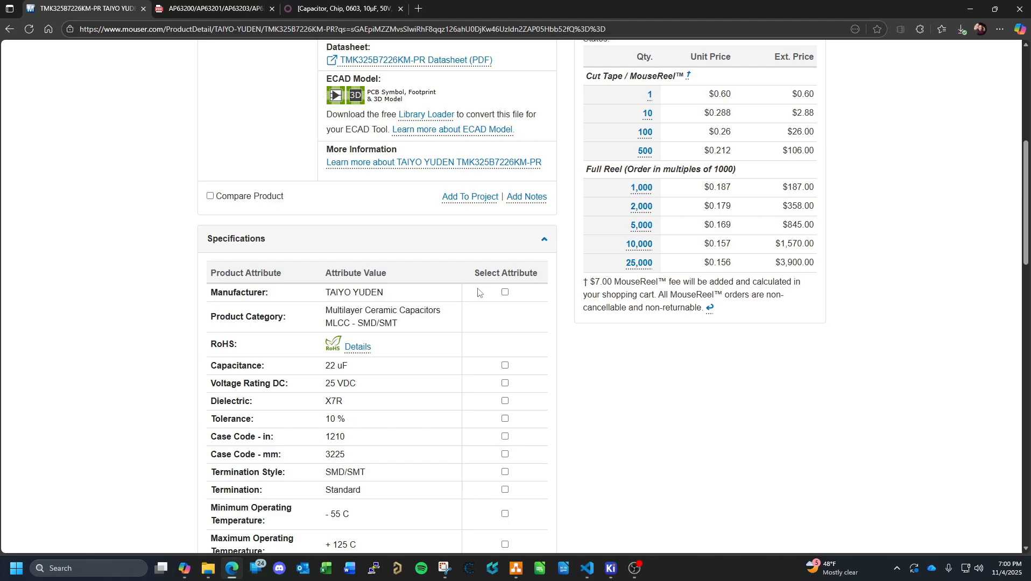
# Download the CAD models for TMK325B7226KM-PR with the 3D model in STEP format, and close the model preview.
pyautogui.scroll(3, 410, 321)
pyautogui.click(380, 263)
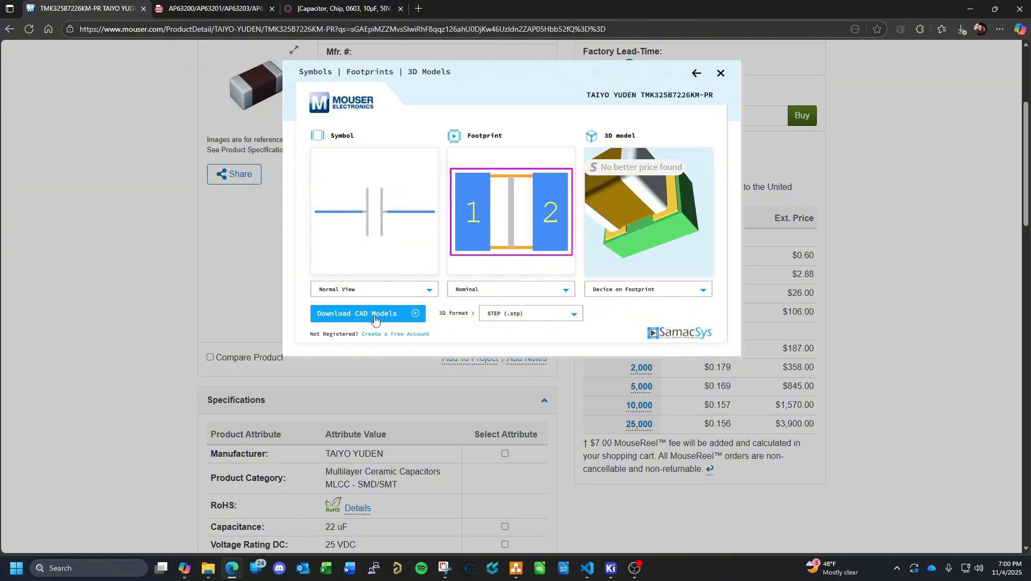
pyautogui.click(357, 317)
pyautogui.click(720, 75)
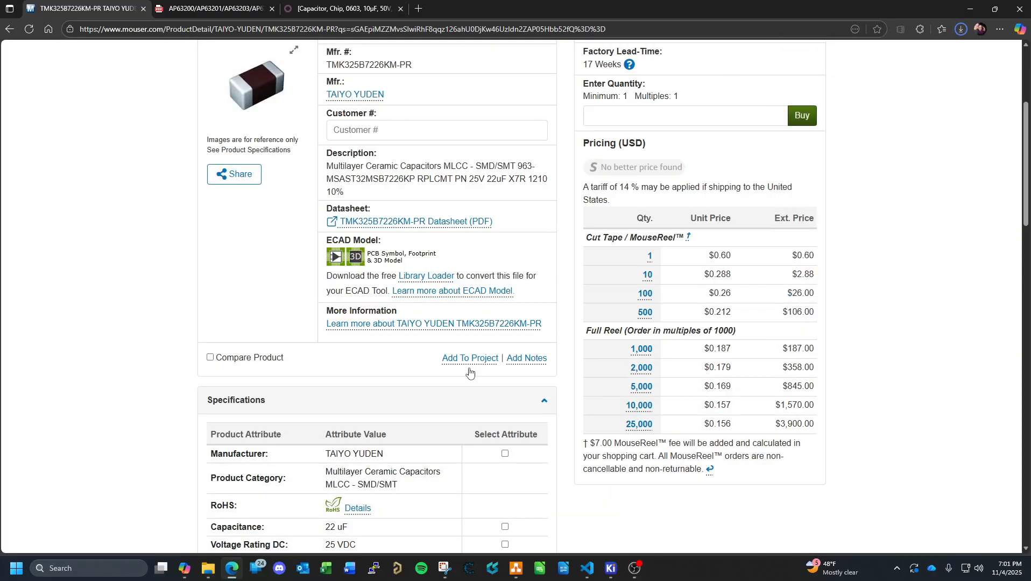
# Switch to the File Explorer window showing CC0603KRX7R9BB104's KiCad files and go up to the LIB_CC0603KRX7R9BB104 folder.
pyautogui.moveTo(209, 569)
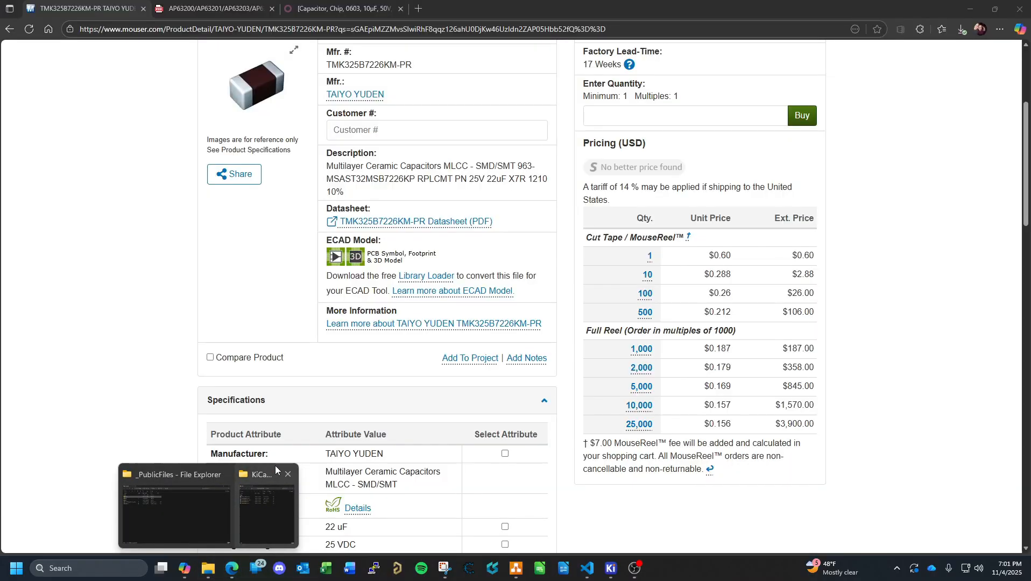
pyautogui.click(245, 468)
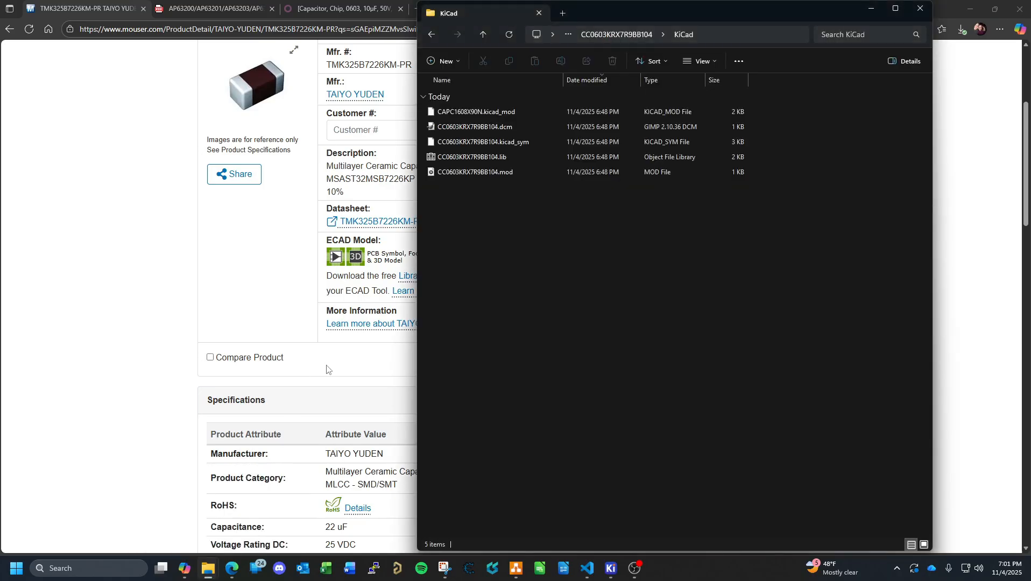
pyautogui.click(483, 35)
pyautogui.click(483, 35)
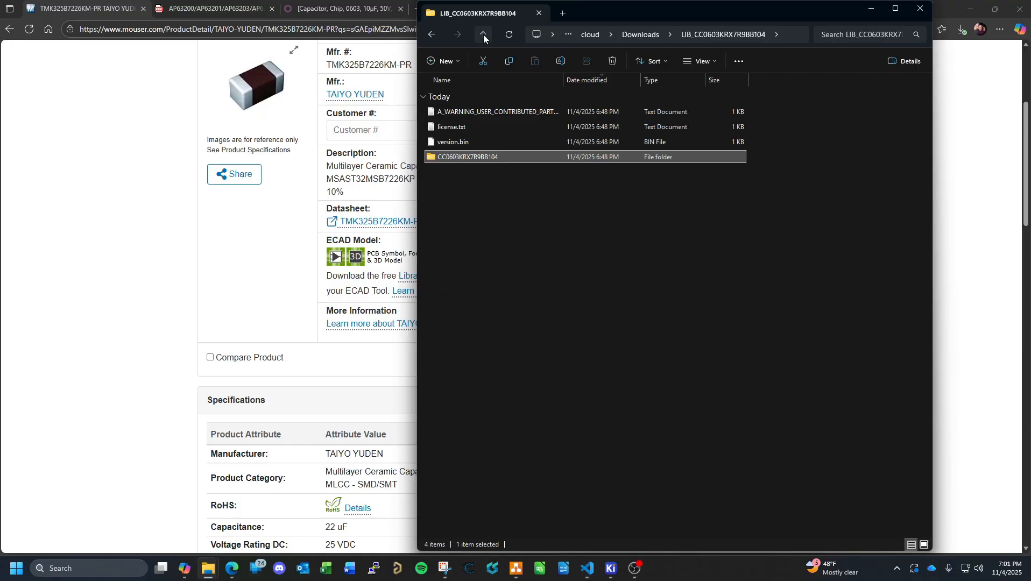
# Extract LIB_TMK325B7226KM-PR.zip in the Downloads folder to the default LIB_TMK325B7226KM-PR folder.
pyautogui.click(483, 34)
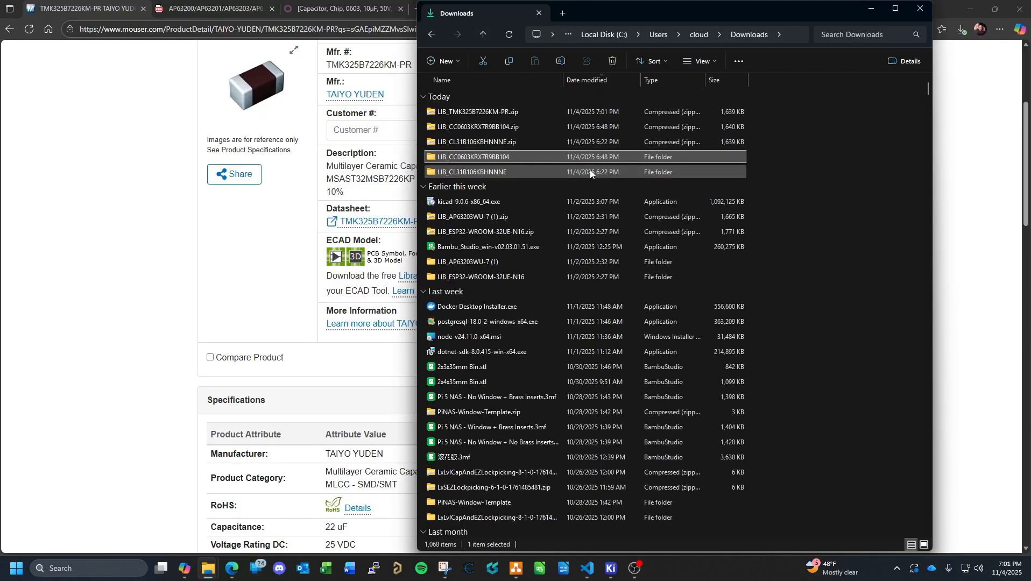
pyautogui.click(465, 114)
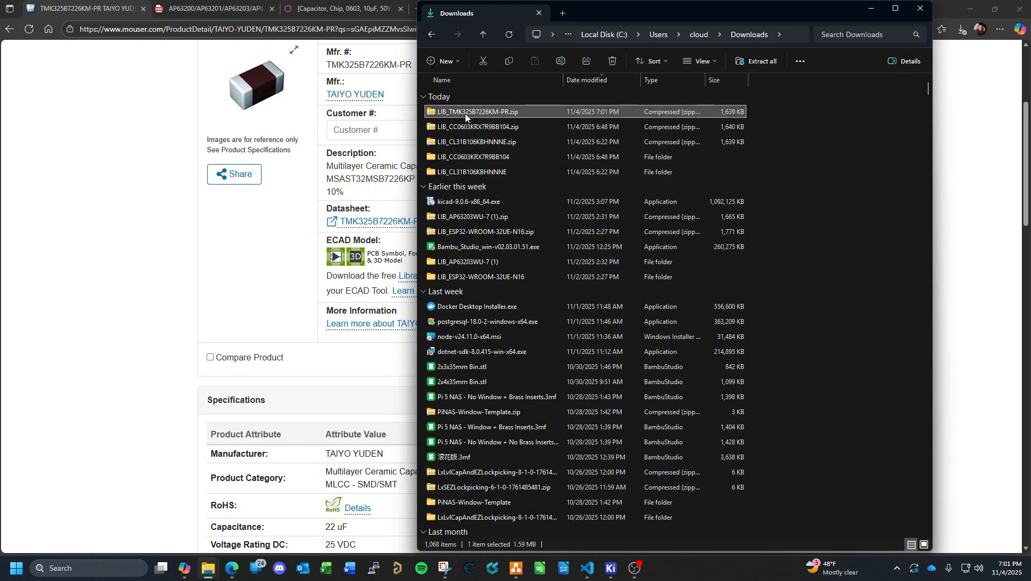
pyautogui.rightClick(465, 113)
pyautogui.click(515, 261)
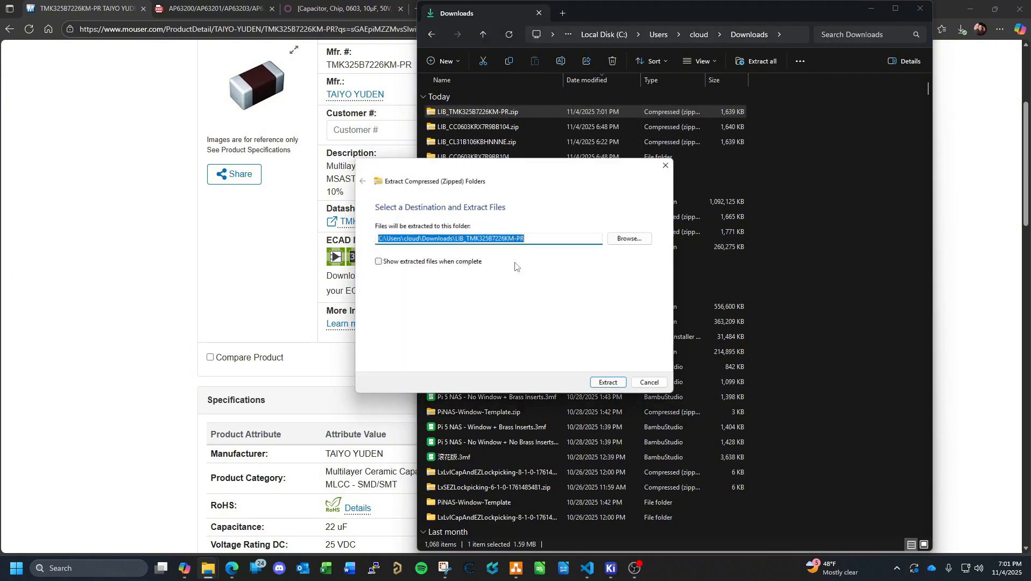
pyautogui.click(617, 385)
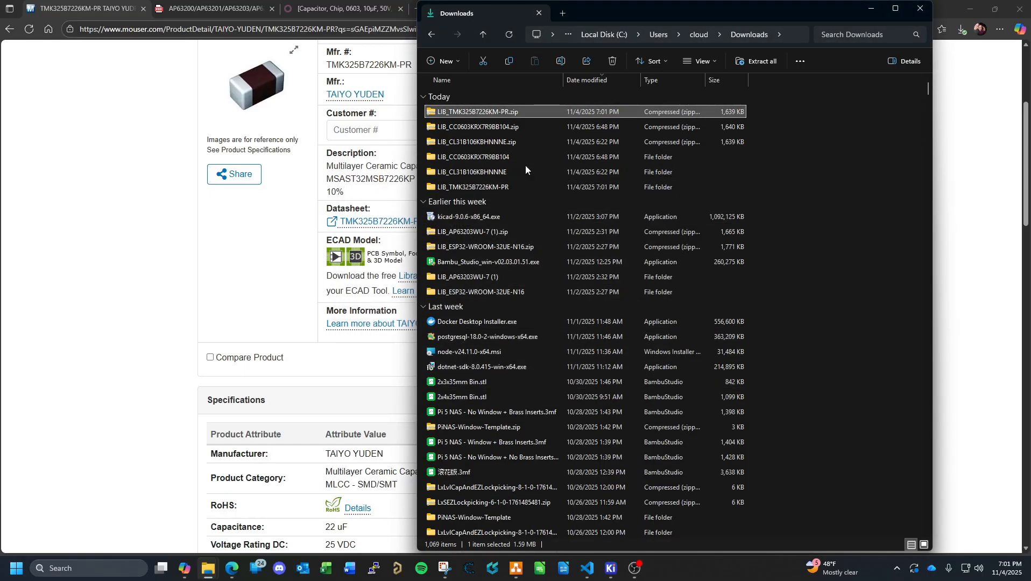
# Open the KiCad subfolder of the extracted TMK325B7226KM-PR library, then switch to the KiCad Footprint Editor.
pyautogui.doubleClick(501, 189)
pyautogui.doubleClick(479, 142)
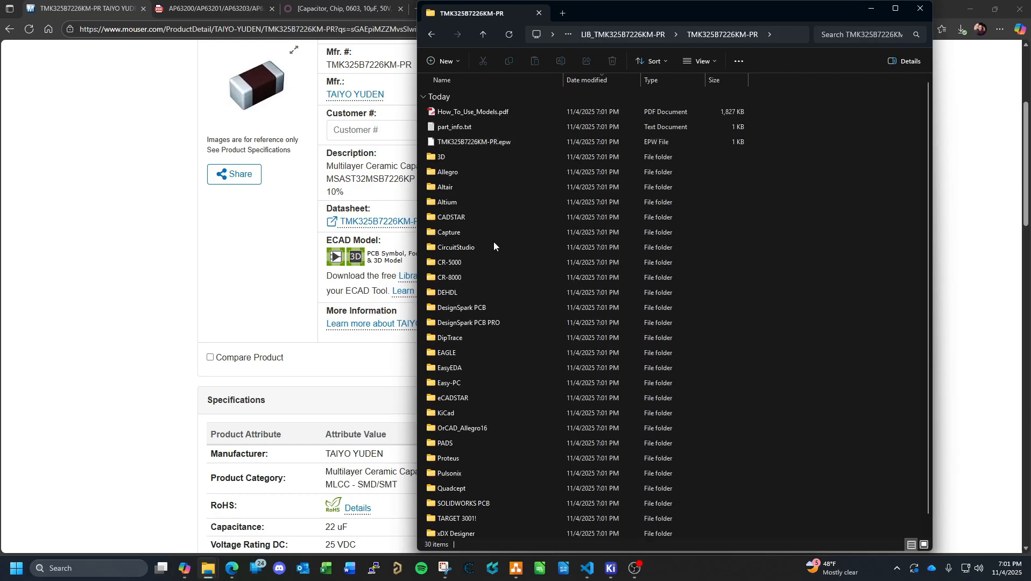
pyautogui.scroll(-1, 478, 363)
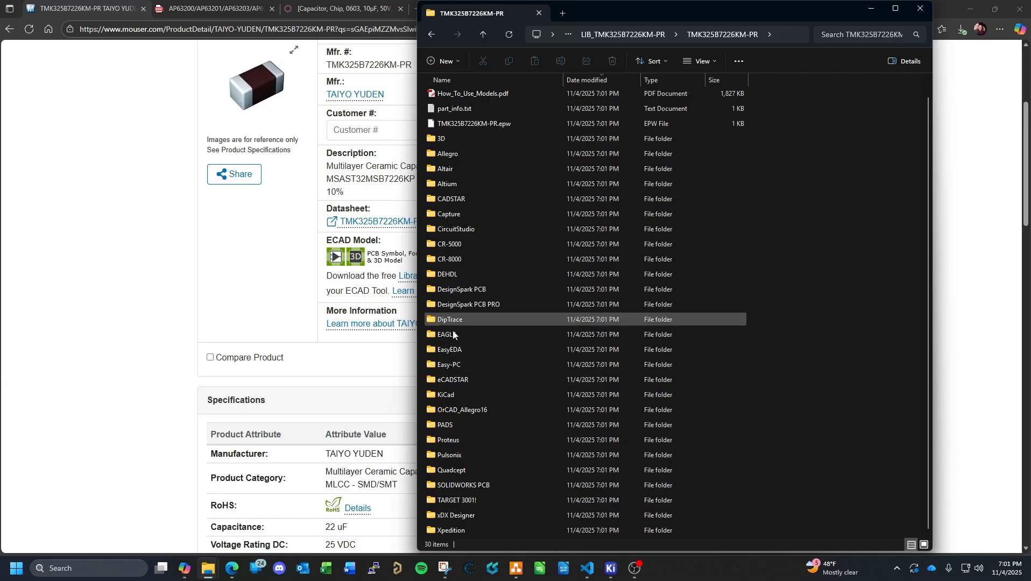
pyautogui.doubleClick(451, 396)
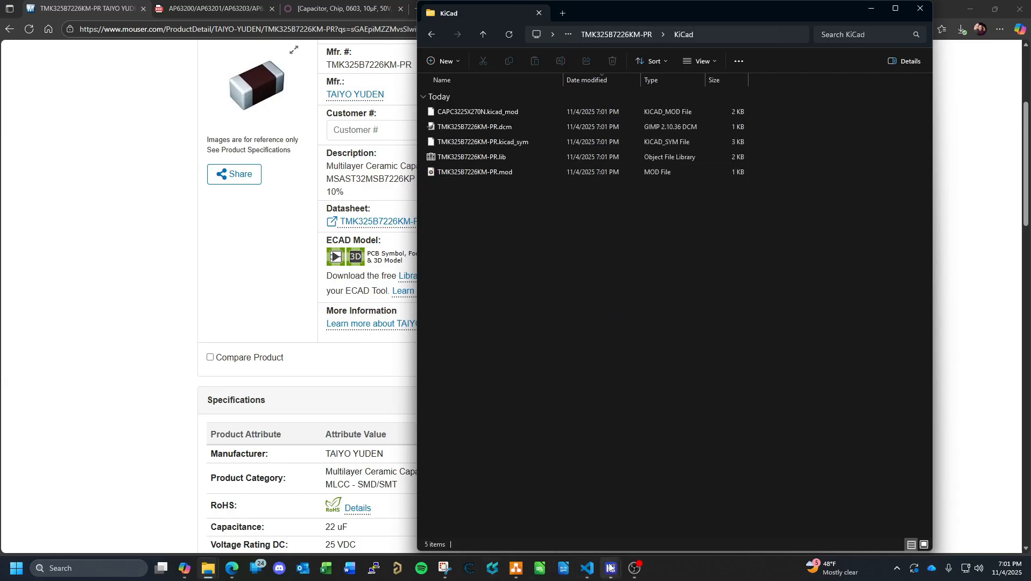
pyautogui.moveTo(611, 569)
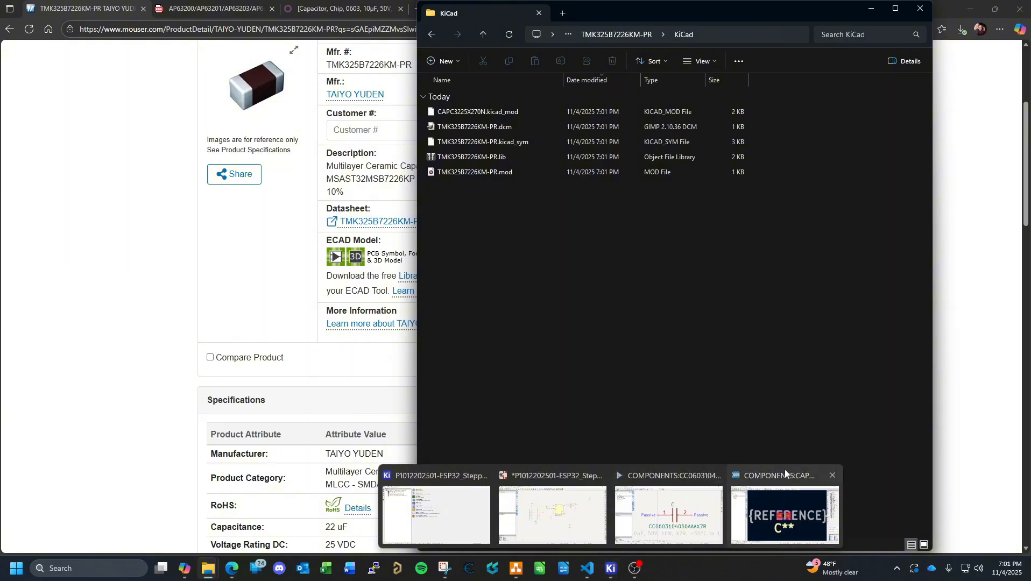
pyautogui.click(783, 501)
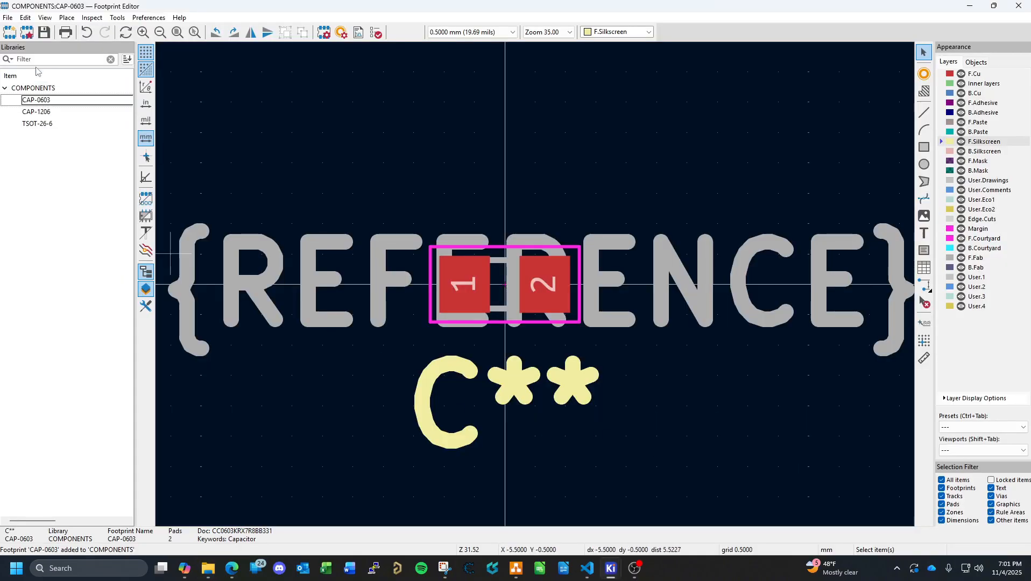
# Try to import a footprint directly from LIB_TMK325B7226KM-PR.zip in Downloads.
pyautogui.click(8, 18)
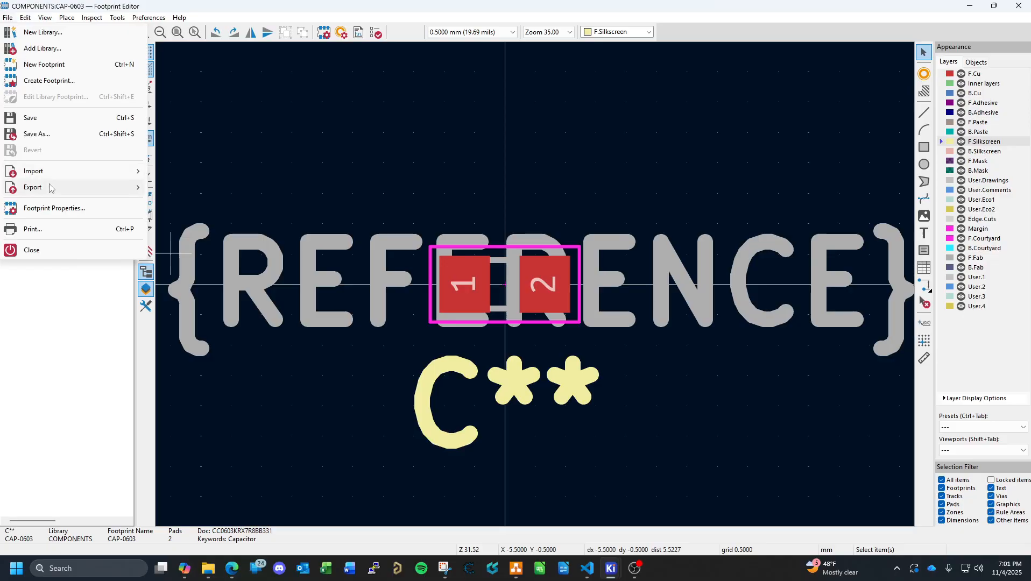
pyautogui.moveTo(47, 176)
pyautogui.click(195, 175)
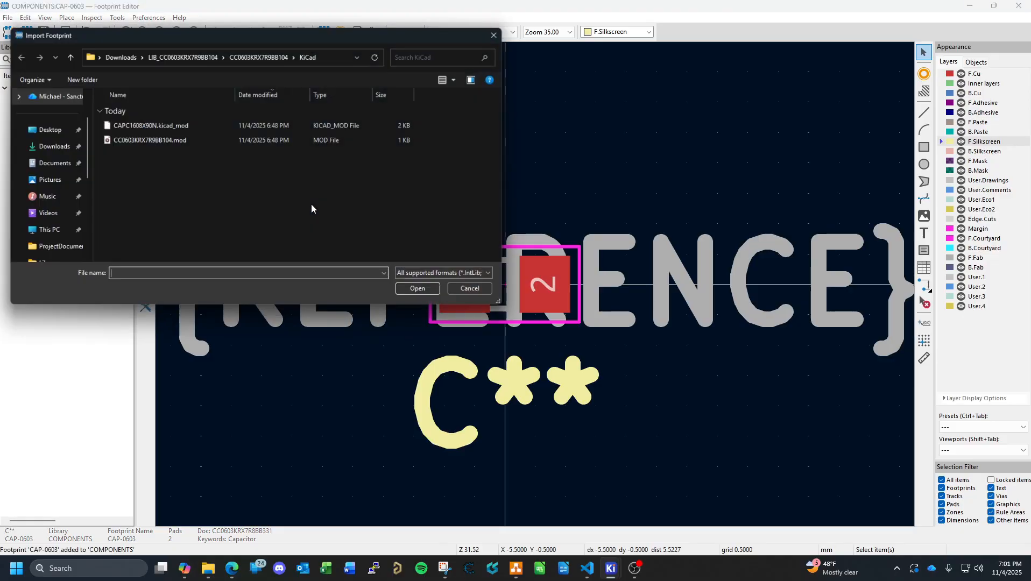
pyautogui.click(125, 53)
pyautogui.doubleClick(170, 124)
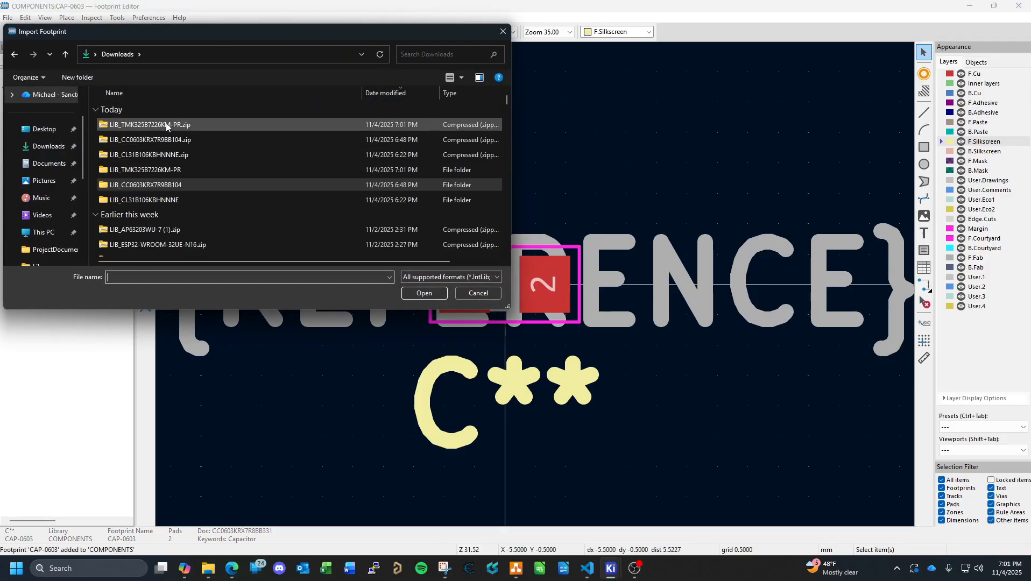
pyautogui.click(642, 287)
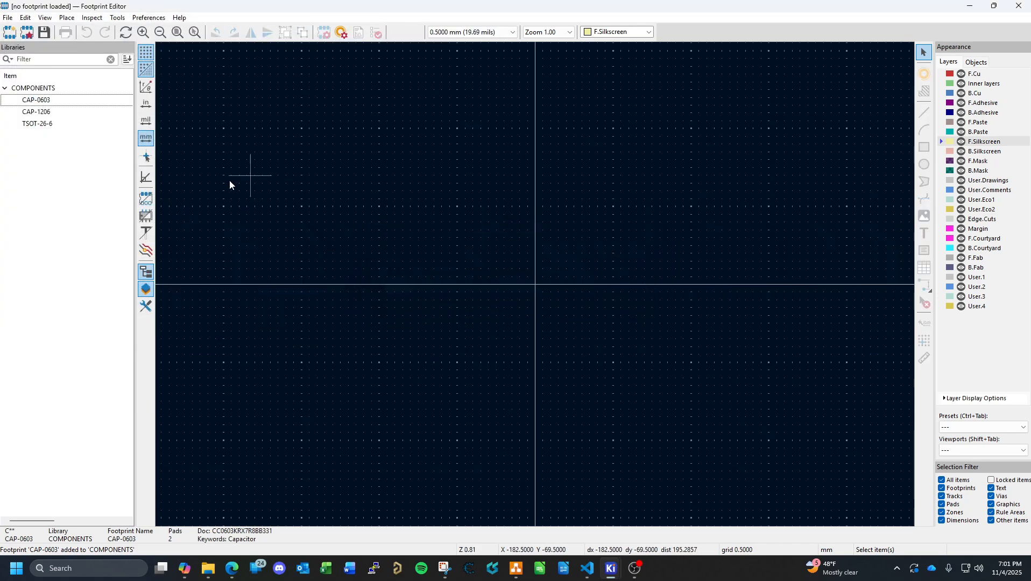
# Import the footprint CAPC3225X270N.kicad_mod from the KiCad subfolder of the extracted LIB_TMK325B7226KM-PR folder.
pyautogui.click(8, 17)
pyautogui.moveTo(138, 178)
pyautogui.click(188, 171)
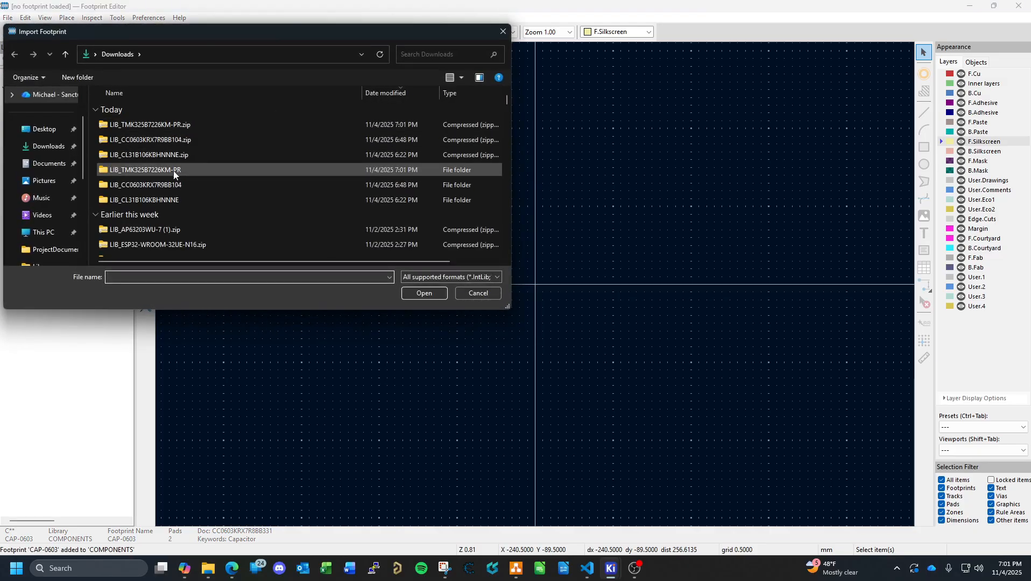
pyautogui.doubleClick(173, 171)
pyautogui.doubleClick(142, 125)
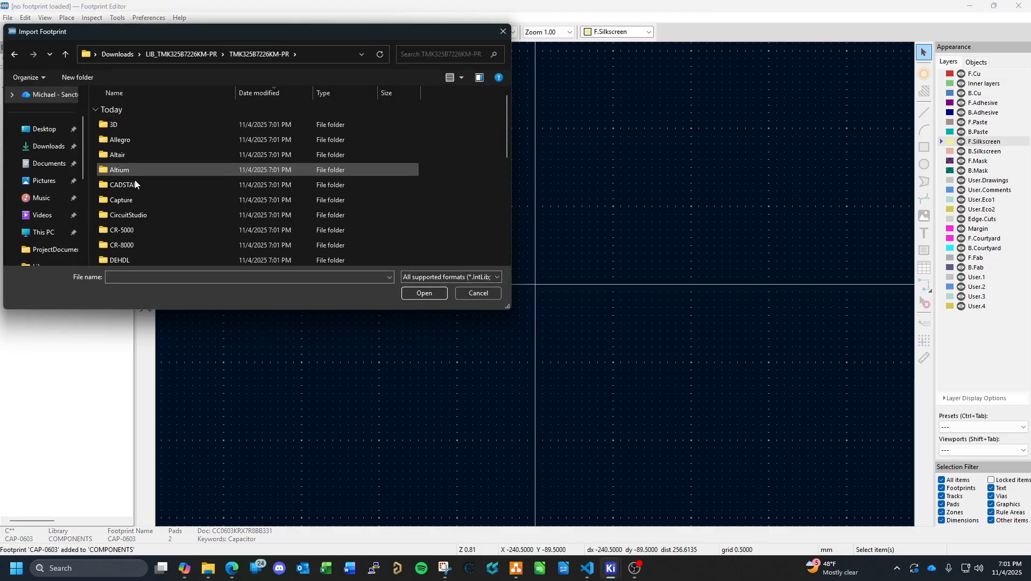
pyautogui.scroll(-4, 136, 206)
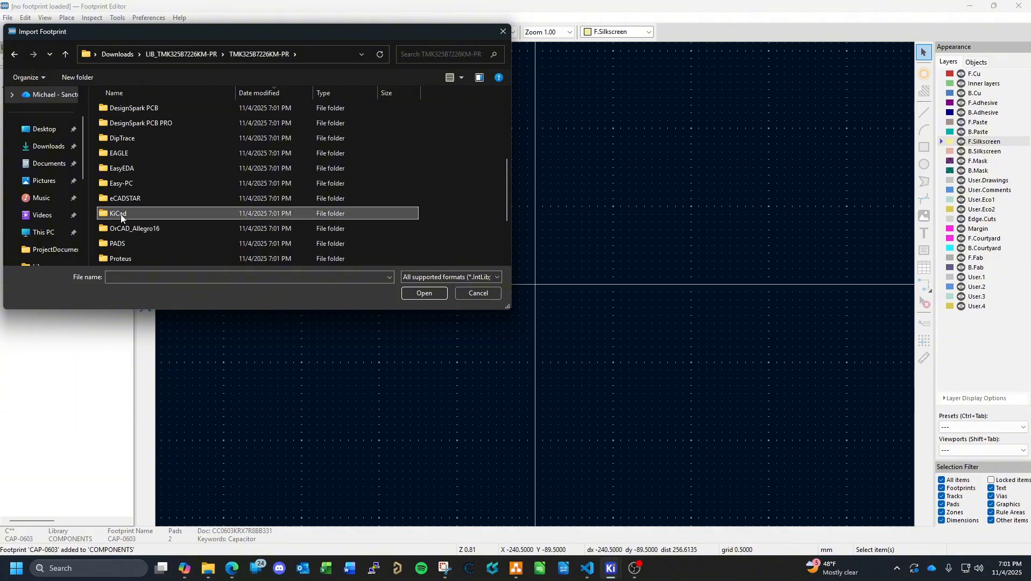
pyautogui.doubleClick(120, 213)
pyautogui.doubleClick(163, 125)
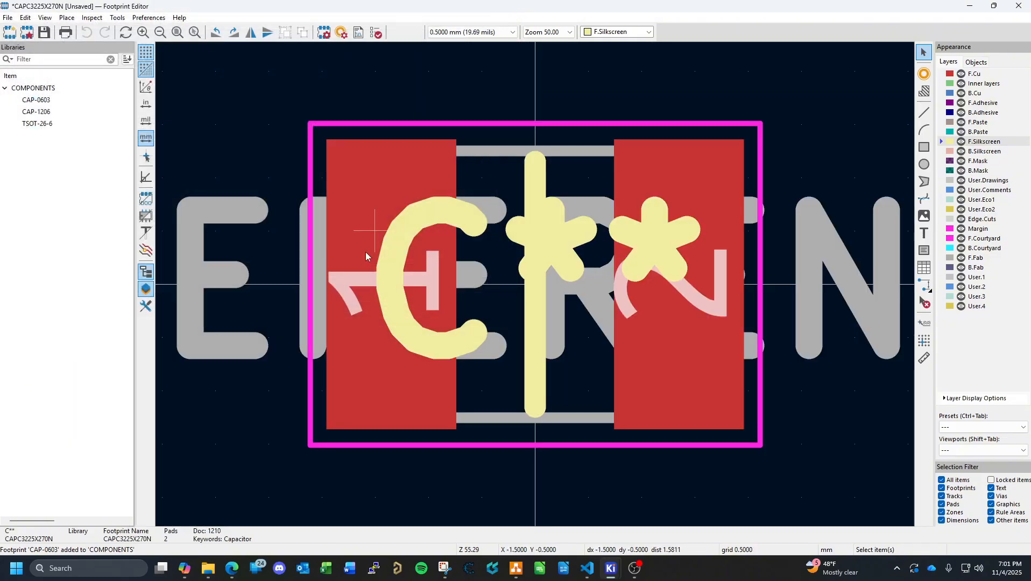
# Move the C** silkscreen reference text off the pads to just below the footprint's courtyard.
pyautogui.keyDown('ctrl'); pyautogui.scroll(2, 515, 290); pyautogui.keyUp('ctrl')
pyautogui.scroll(-1, 600, 287)
pyautogui.scroll(-3, 600, 286)
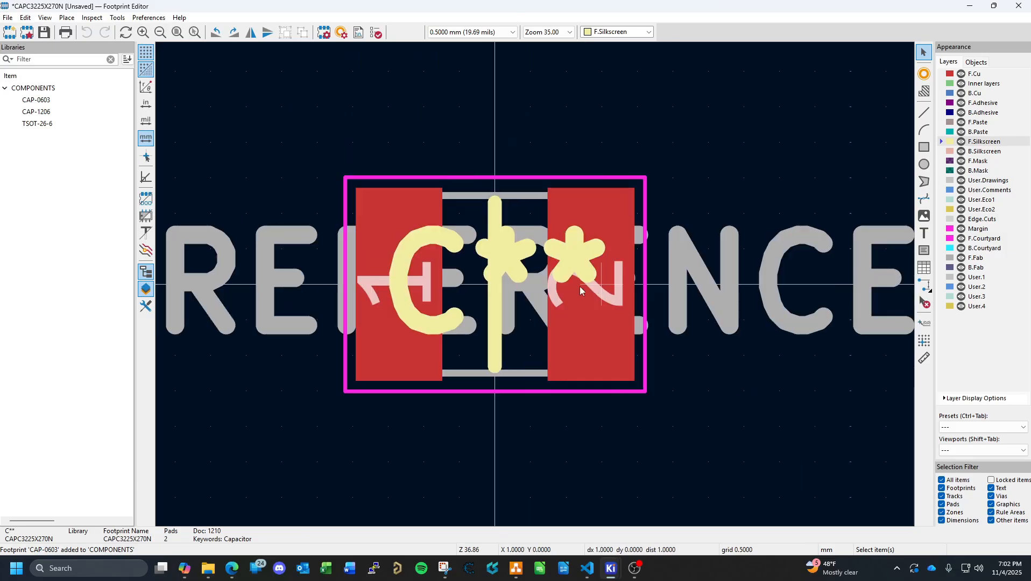
pyautogui.click(475, 312)
pyautogui.doubleClick(475, 310)
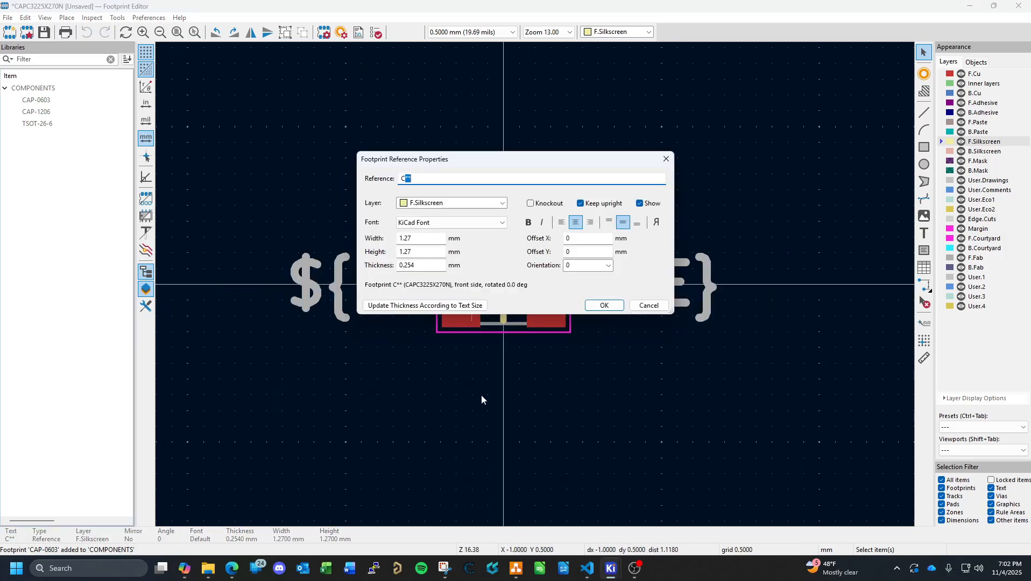
pyautogui.click(649, 306)
pyautogui.moveTo(480, 303); pyautogui.dragTo(490, 379)
pyautogui.click(552, 383)
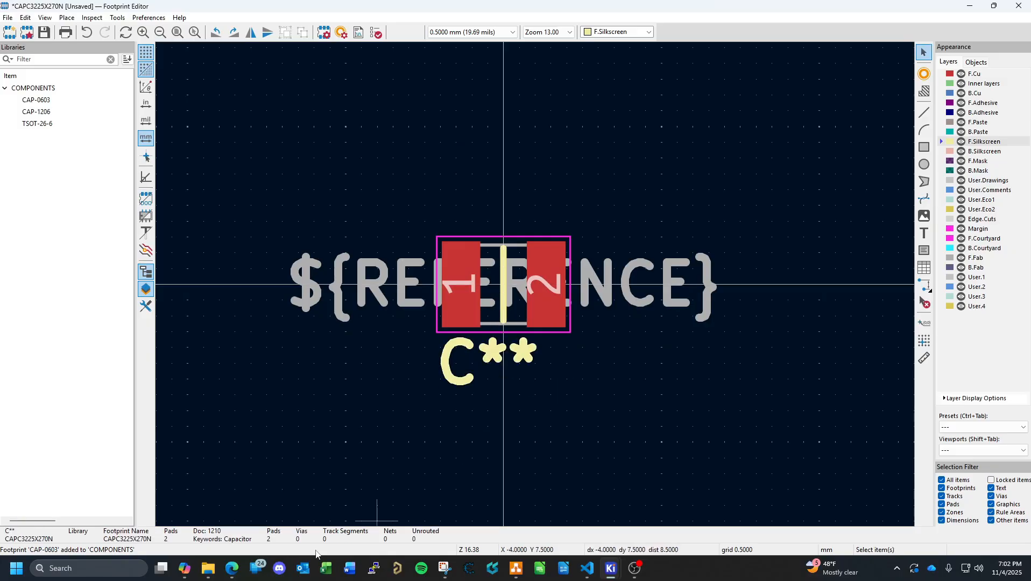
# Check the capacitor's package size on the Mouser page and save the footprint as CAP-1210 in the COMPONENTS library.
pyautogui.click(234, 571)
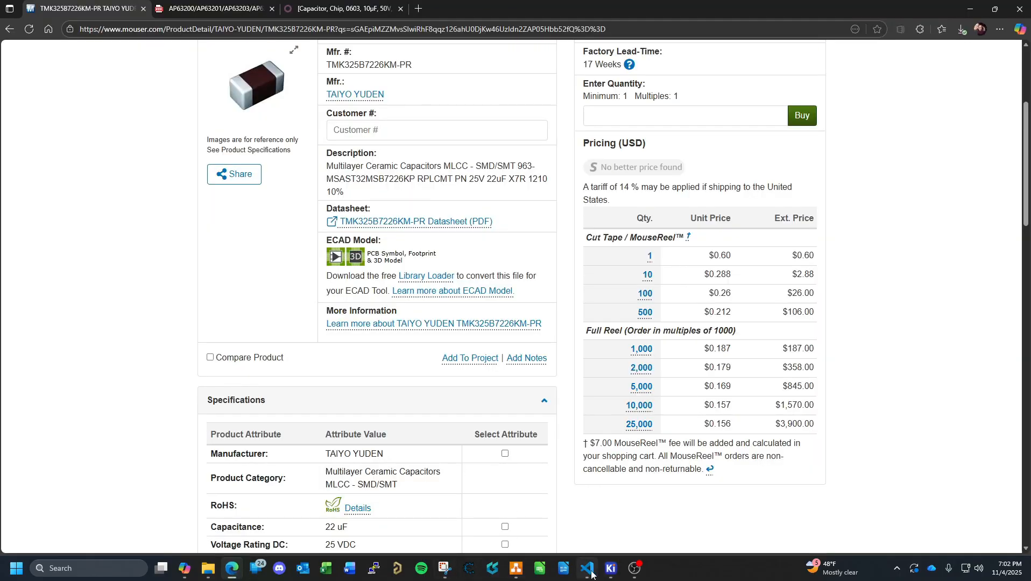
pyautogui.click(231, 569)
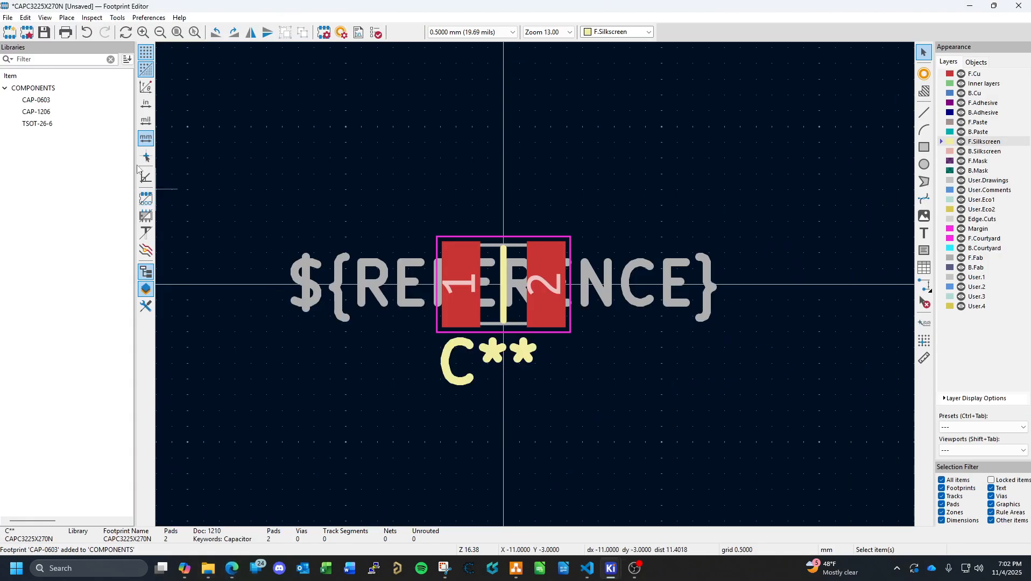
pyautogui.click(44, 32)
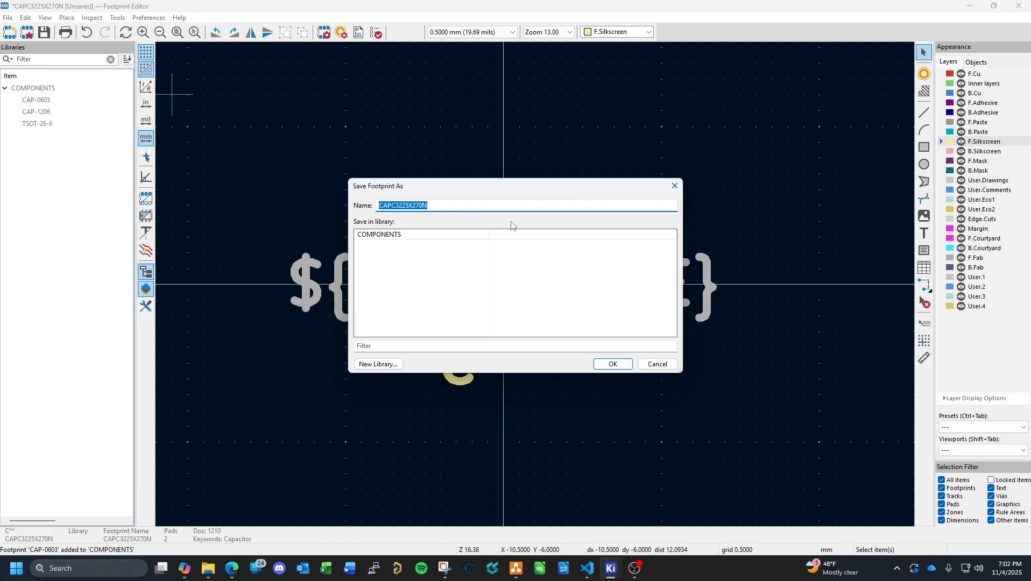
pyautogui.write('CAP-1210')
pyautogui.click(392, 235)
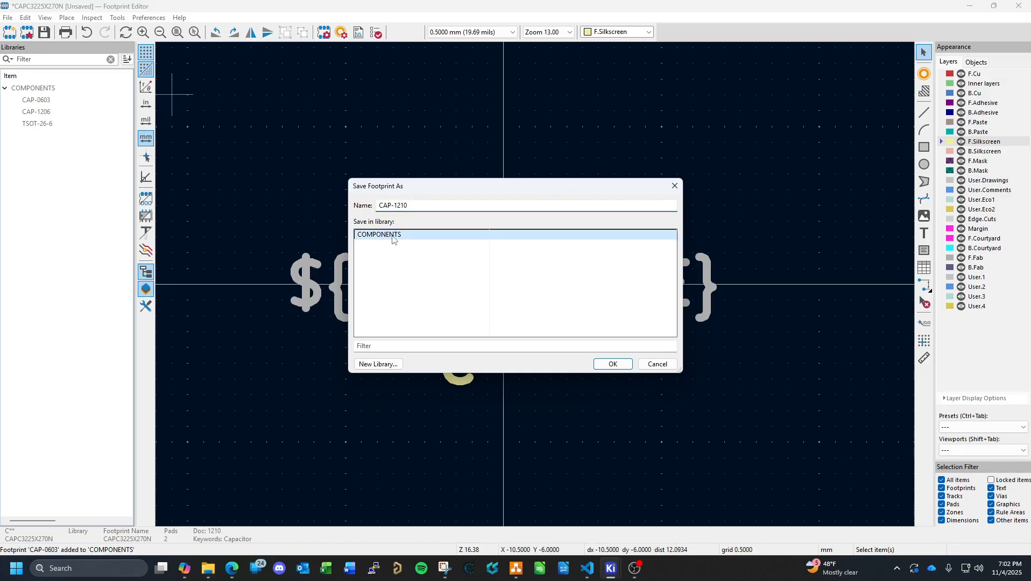
pyautogui.click(612, 364)
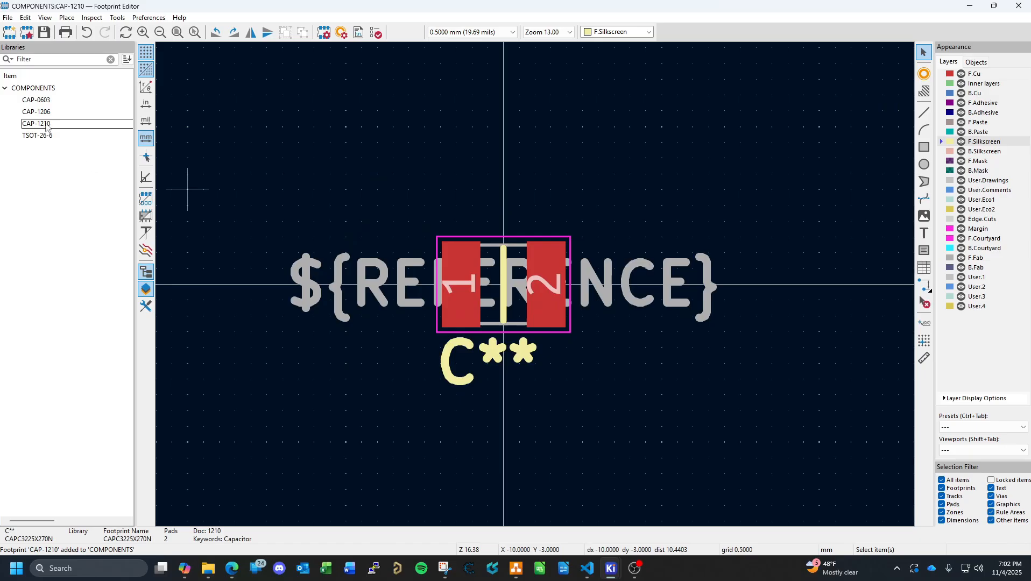
# Open the footprint properties of CAP-1210 and remove its existing TMK325B7226KM-PR.stp 3D model entry.
pyautogui.click(47, 127)
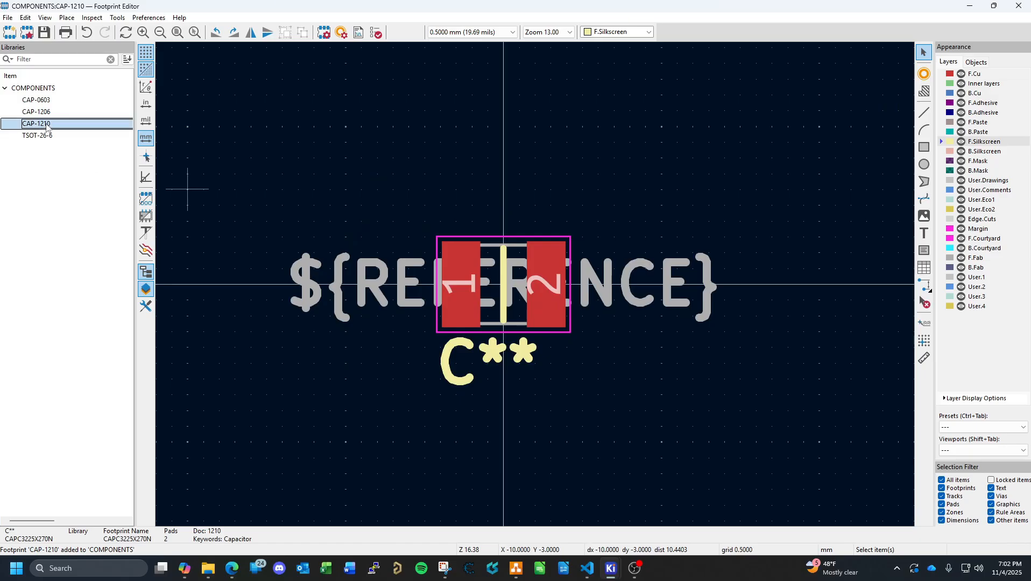
pyautogui.click(8, 17)
pyautogui.click(81, 211)
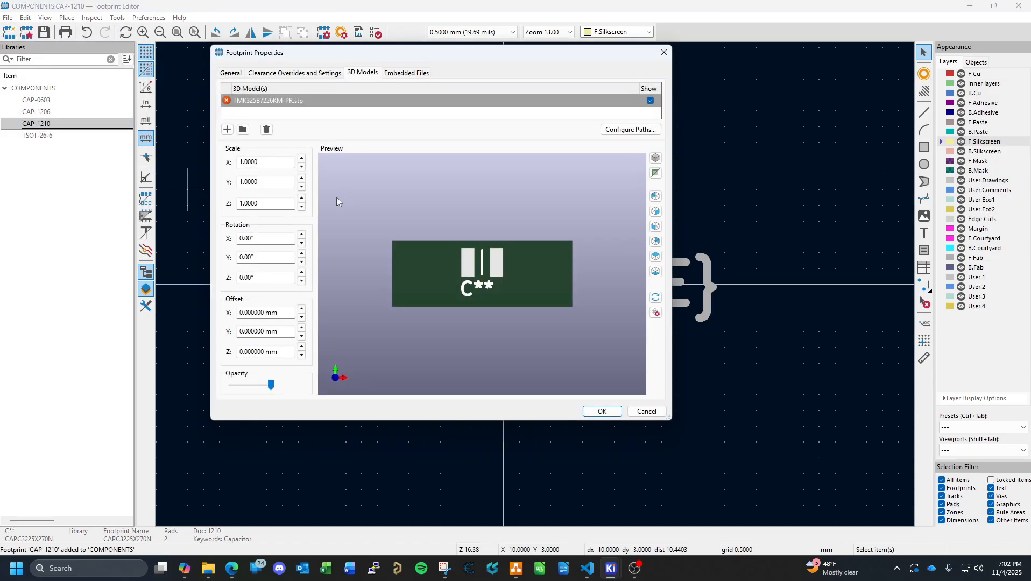
pyautogui.click(266, 129)
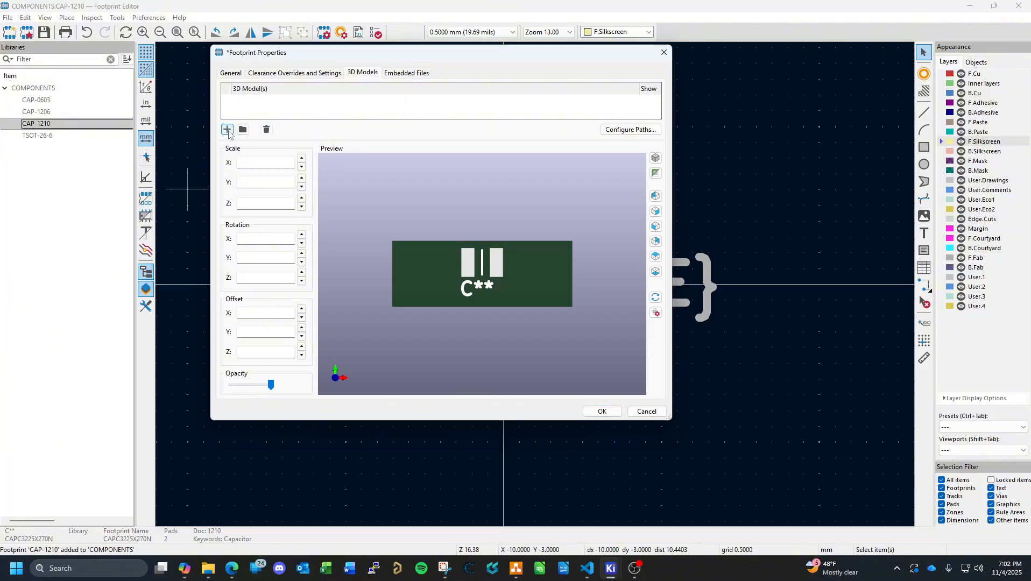
# Add TMK325B7226KM-PR.stp from the extracted library's 3D subfolder as the CAP-1210 footprint's 3D model and apply the properties.
pyautogui.click(227, 129)
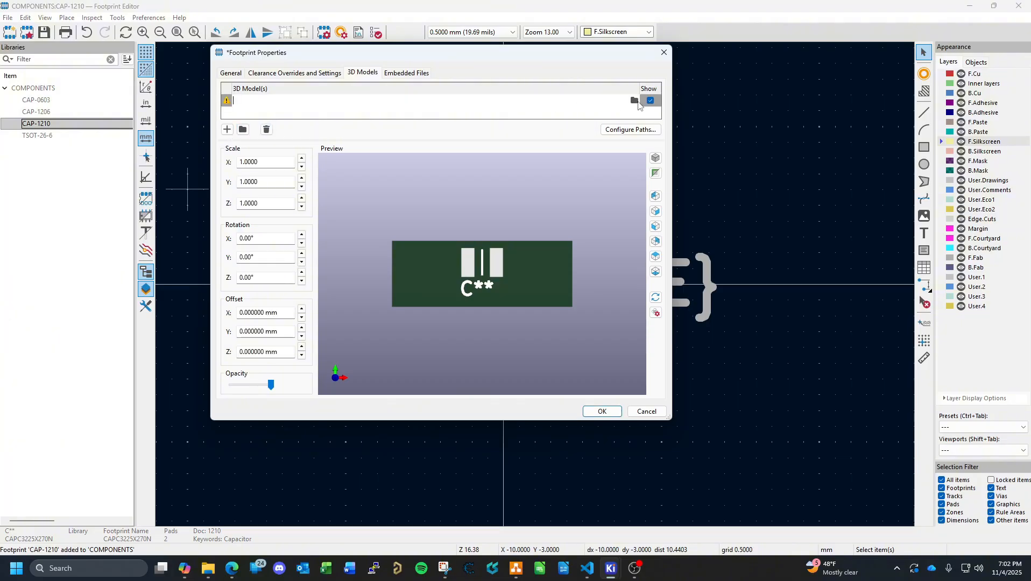
pyautogui.click(634, 100)
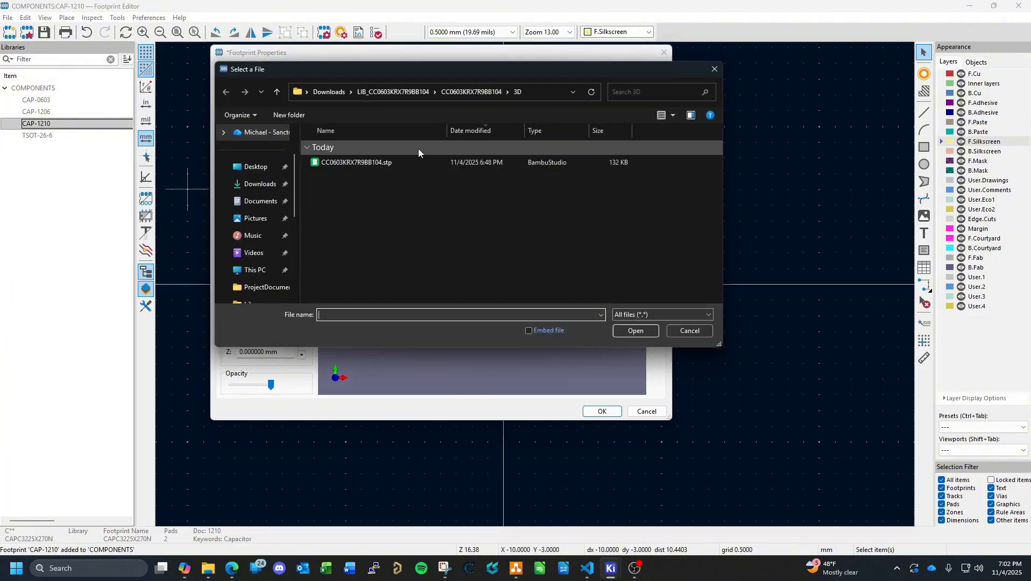
pyautogui.click(329, 92)
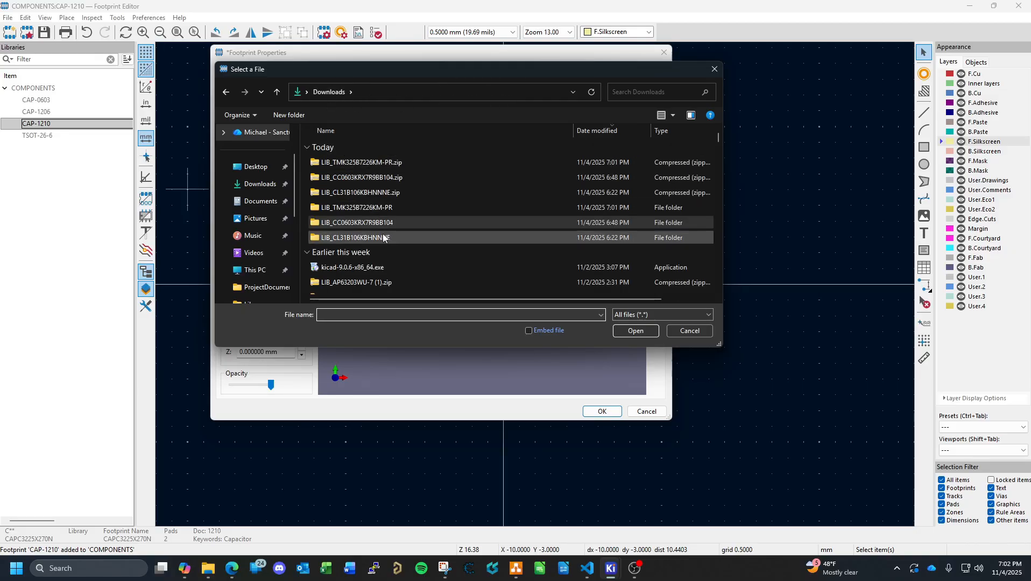
pyautogui.doubleClick(382, 207)
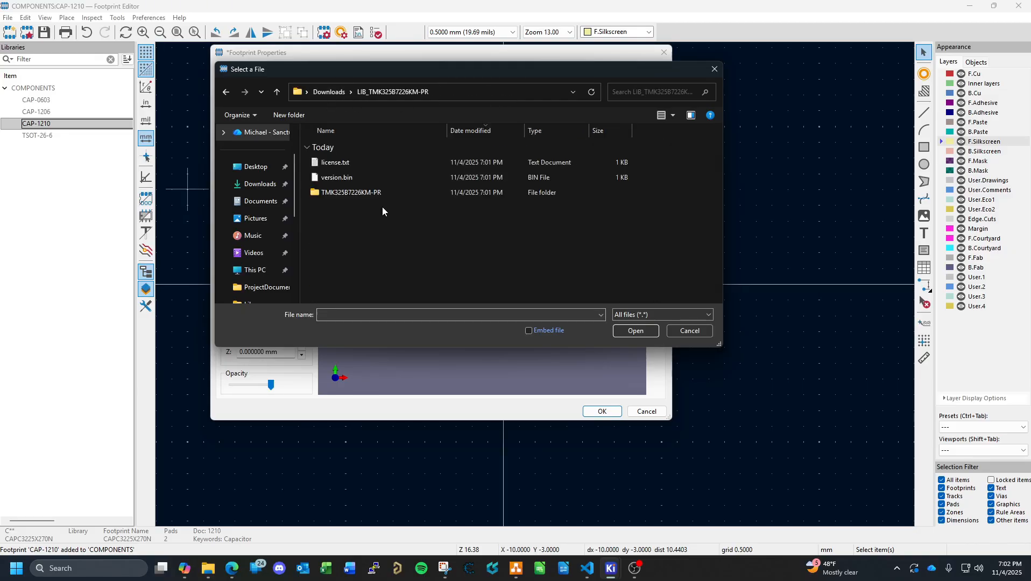
pyautogui.doubleClick(355, 191)
pyautogui.doubleClick(331, 207)
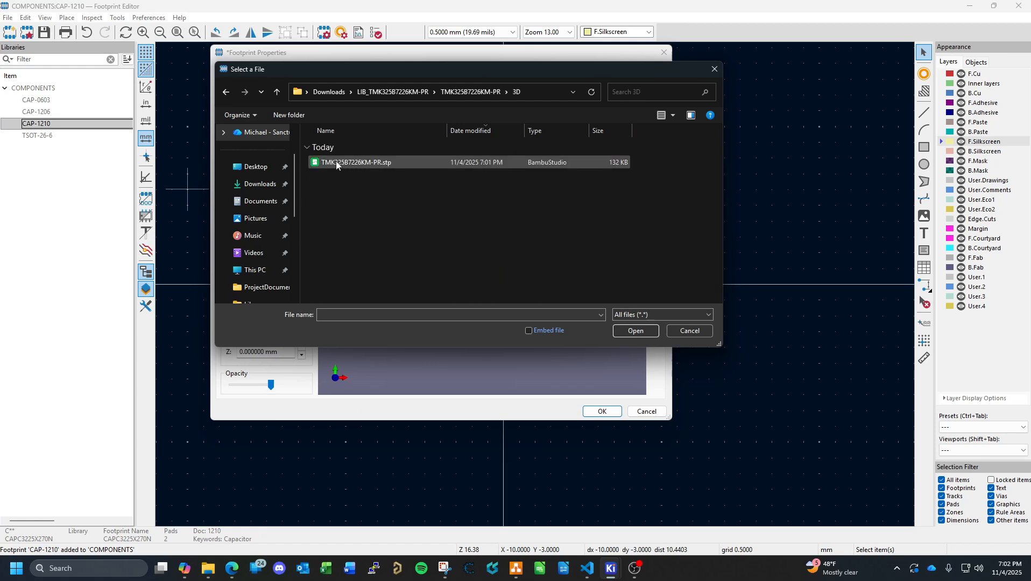
pyautogui.doubleClick(356, 162)
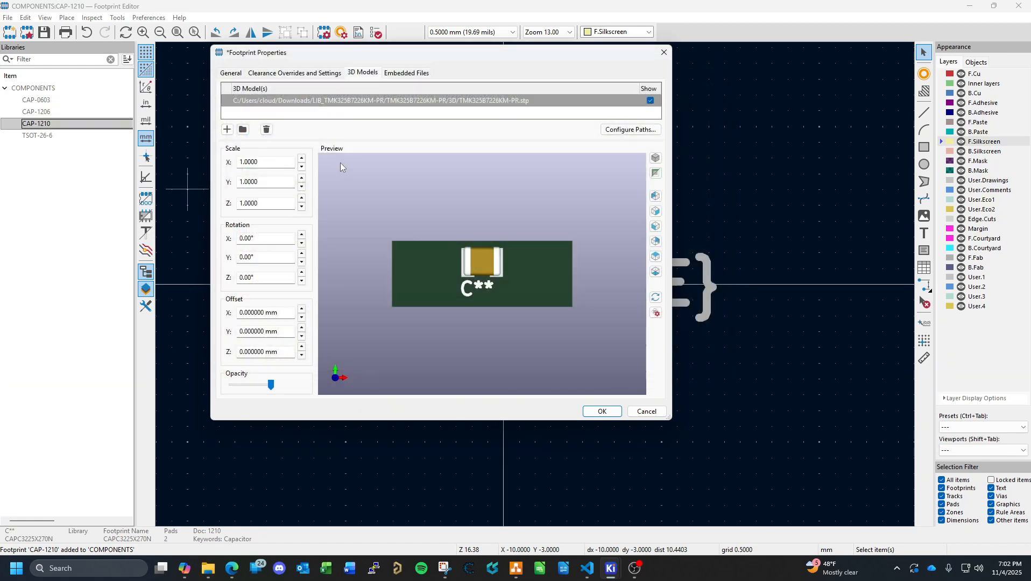
pyautogui.click(602, 412)
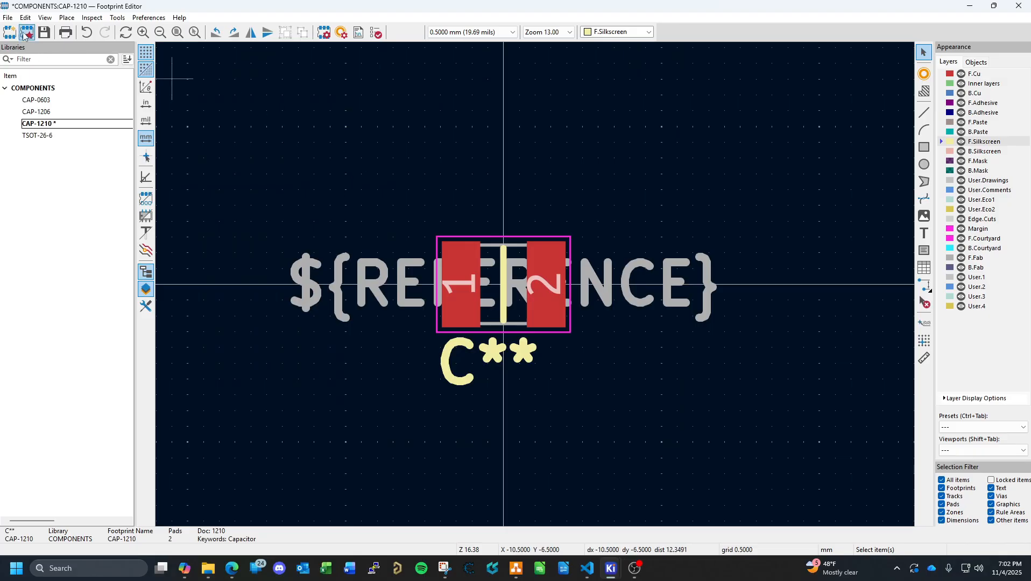
# Save the CAP-1210 footprint and switch to the Symbol Editor window.
pyautogui.click(44, 32)
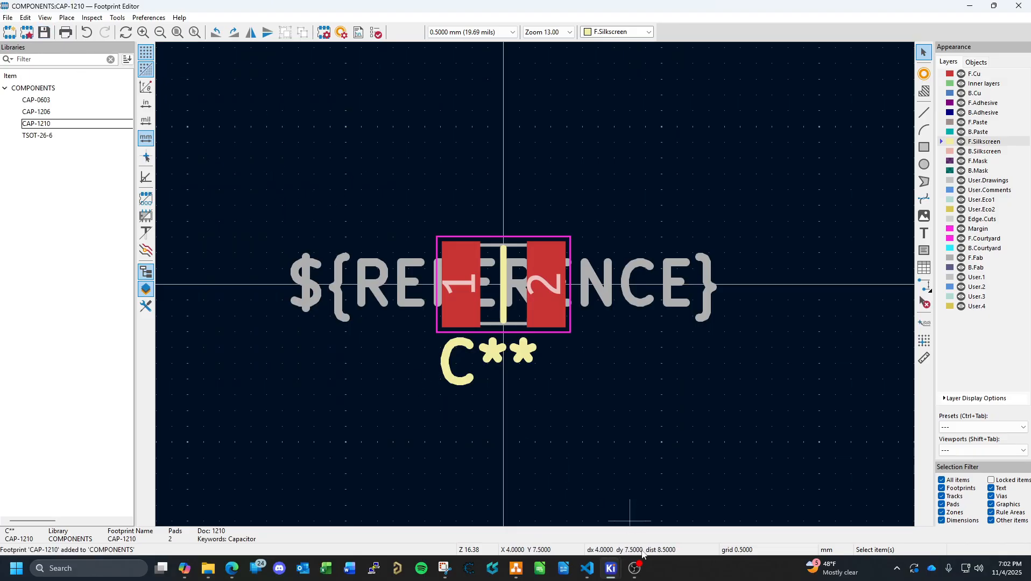
pyautogui.moveTo(617, 574)
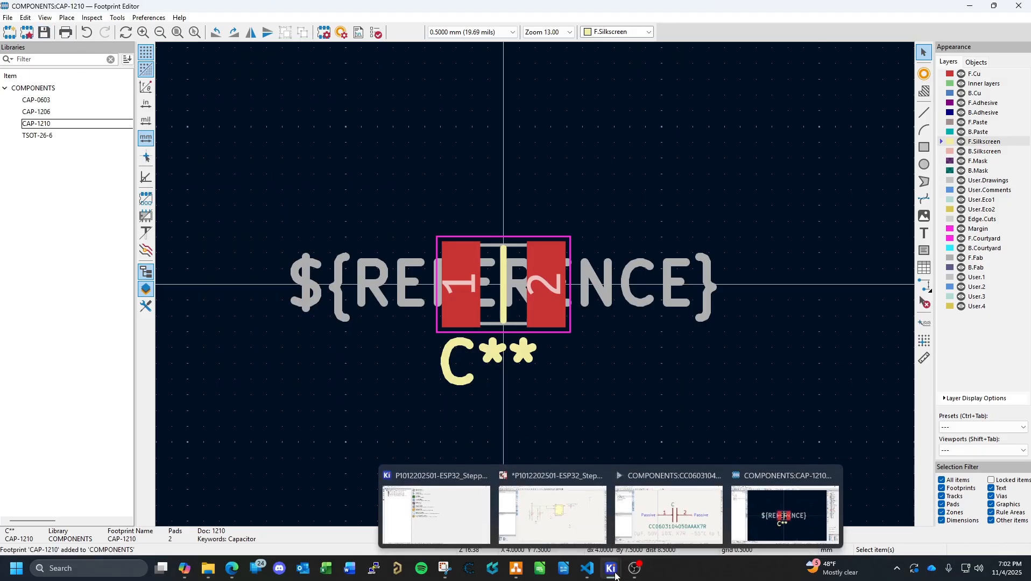
pyautogui.click(678, 475)
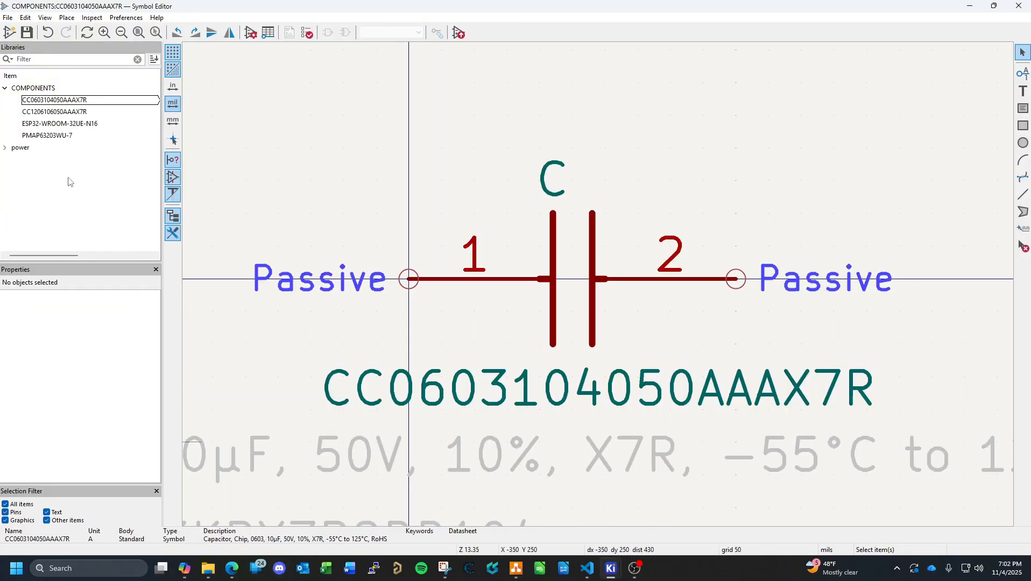
pyautogui.click(69, 102)
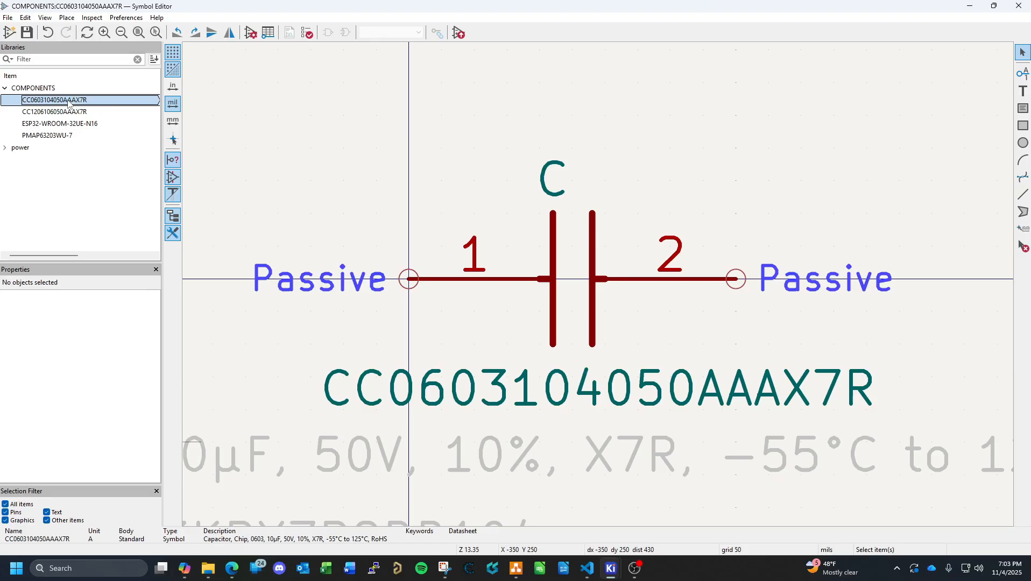
pyautogui.rightClick(68, 103)
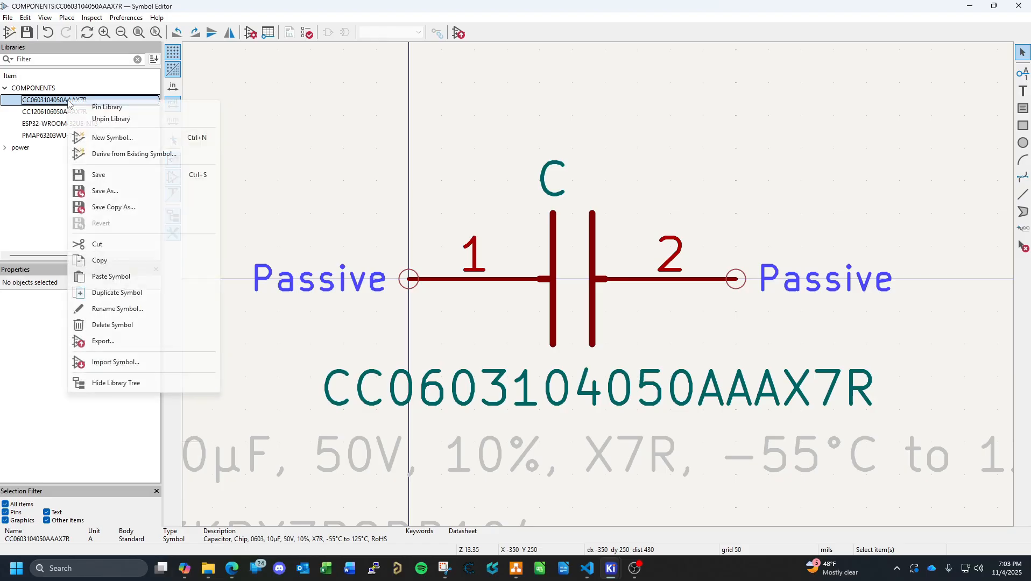
pyautogui.click(125, 293)
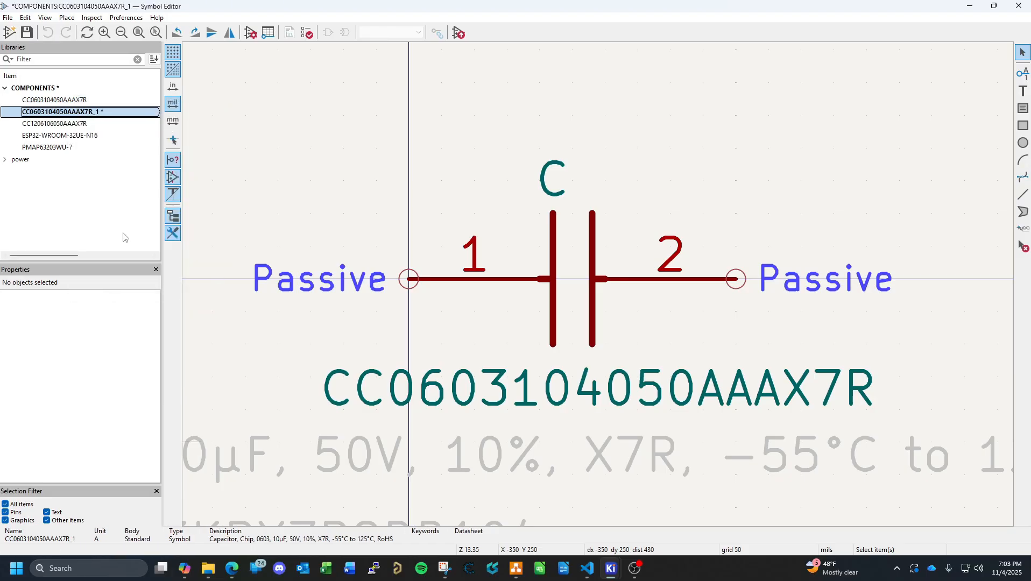
pyautogui.rightClick(82, 112)
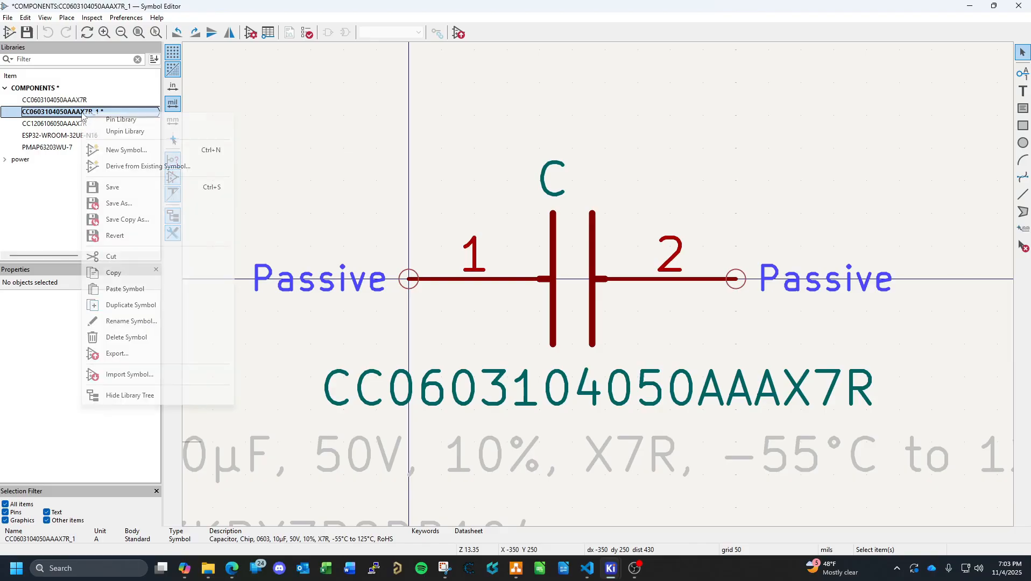
pyautogui.click(142, 322)
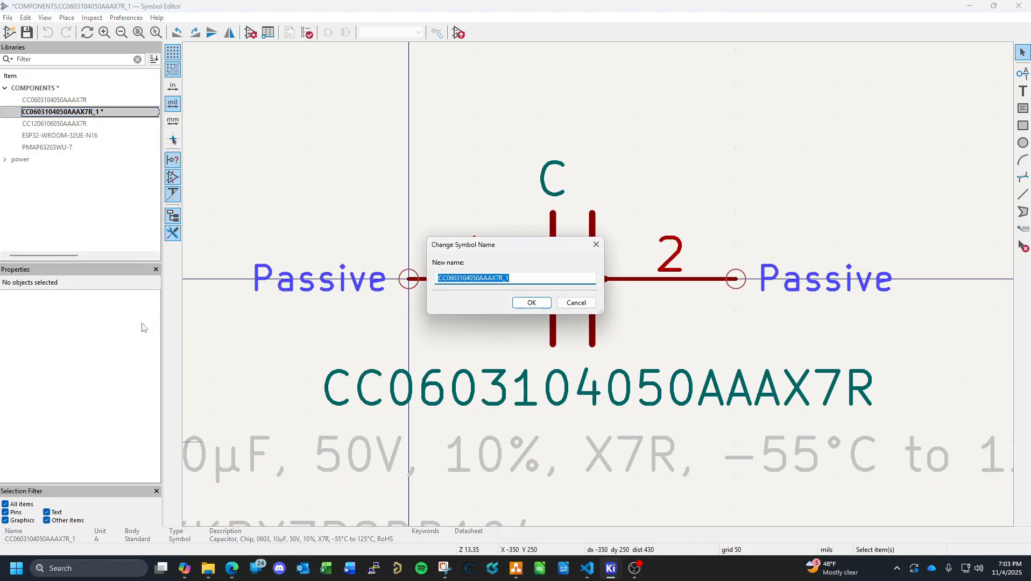
pyautogui.write('CC1210')
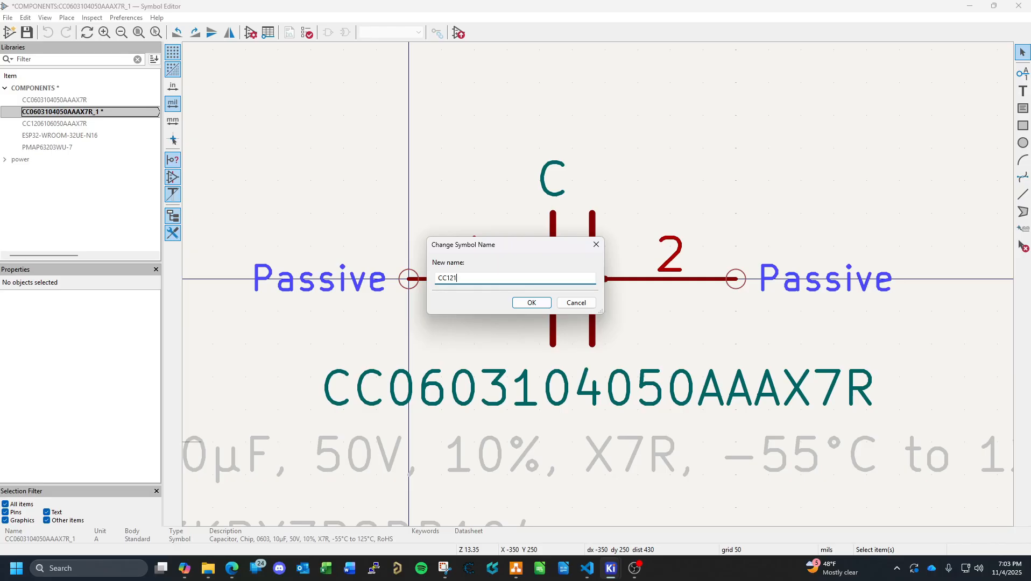
pyautogui.click(232, 568)
pyautogui.scroll(4, 443, 316)
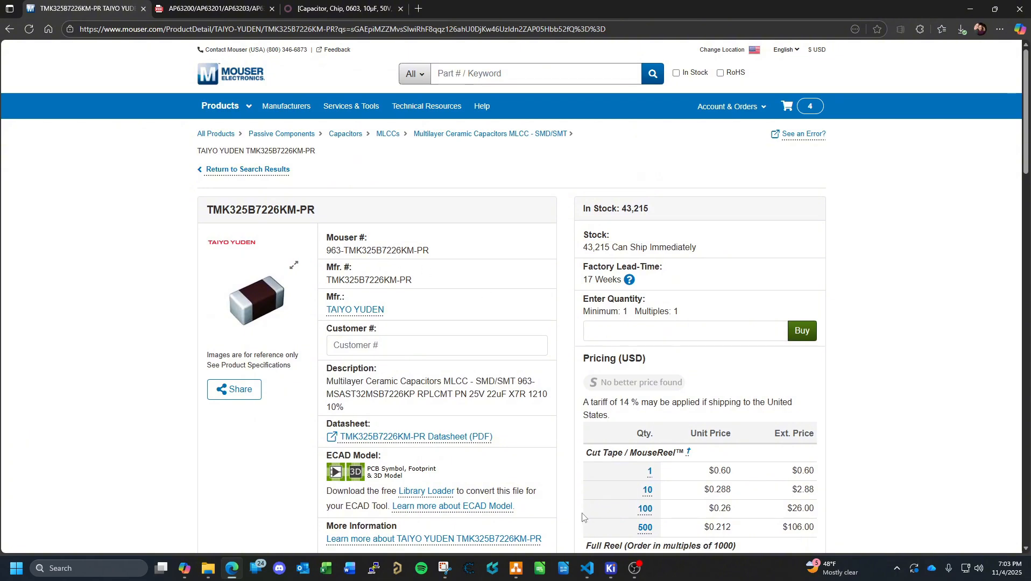
pyautogui.moveTo(610, 568)
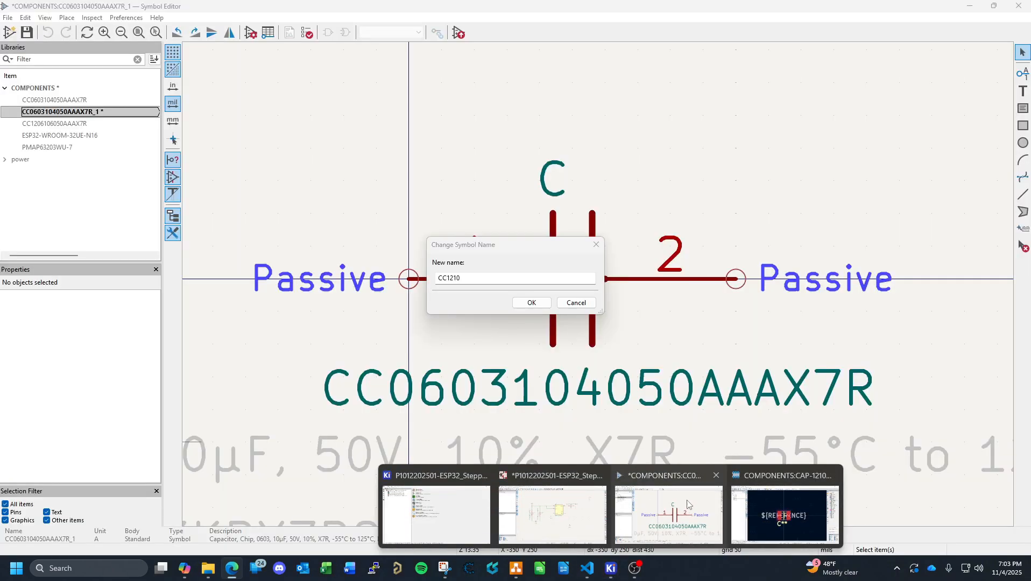
pyautogui.click(677, 480)
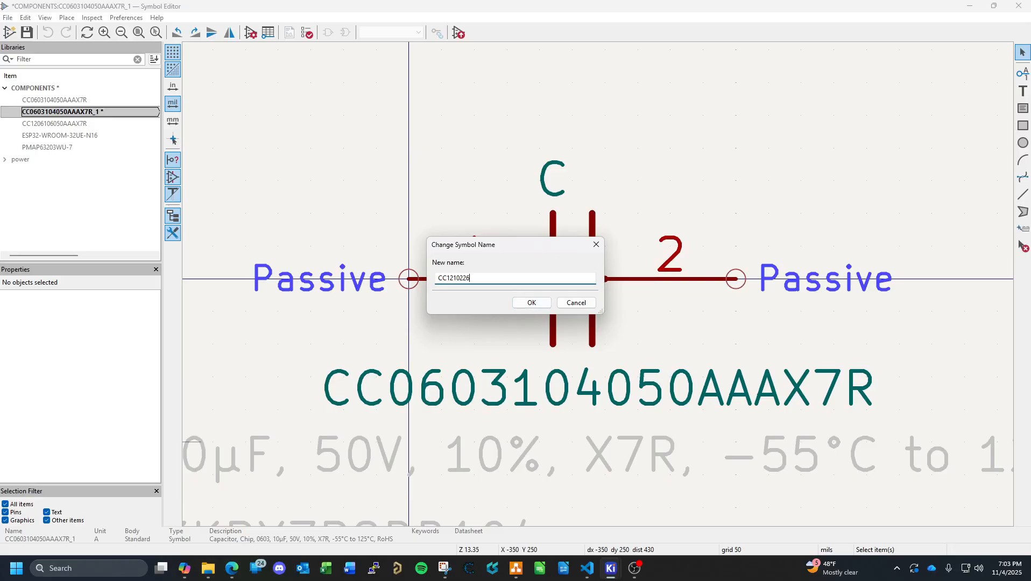
pyautogui.click(230, 571)
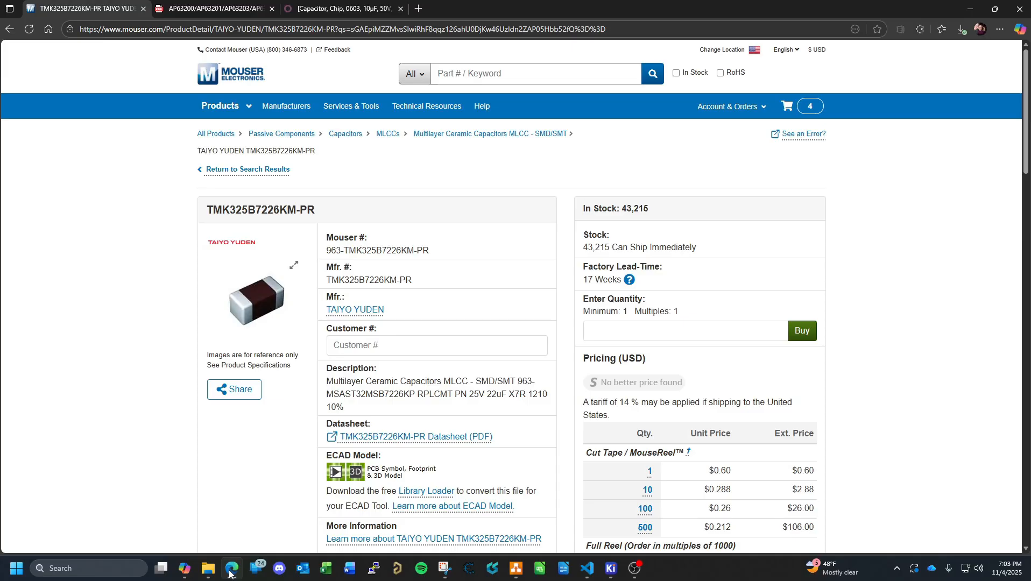
pyautogui.click(230, 571)
pyautogui.write('0226025')
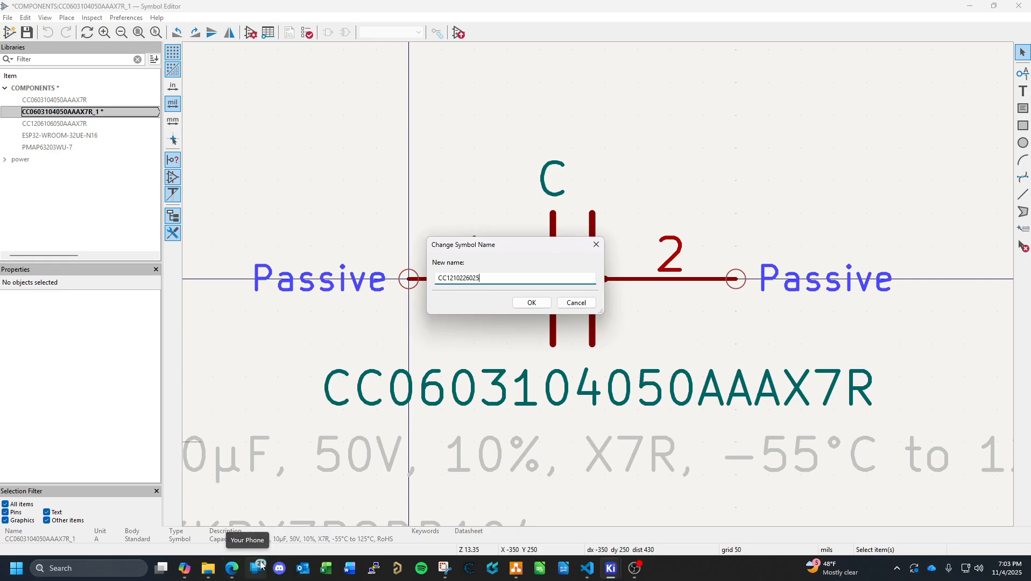
pyautogui.click(231, 571)
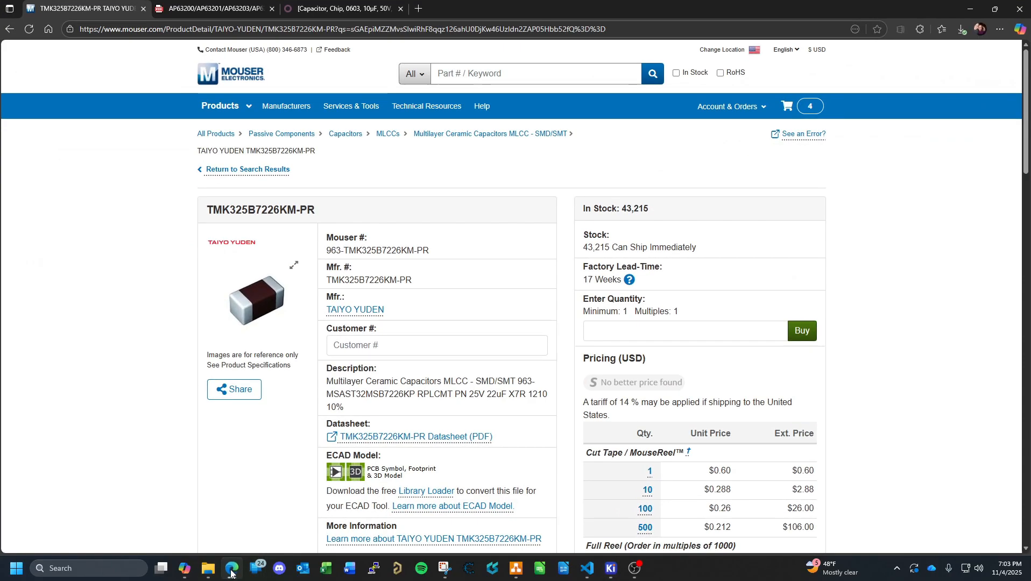
pyautogui.click(230, 571)
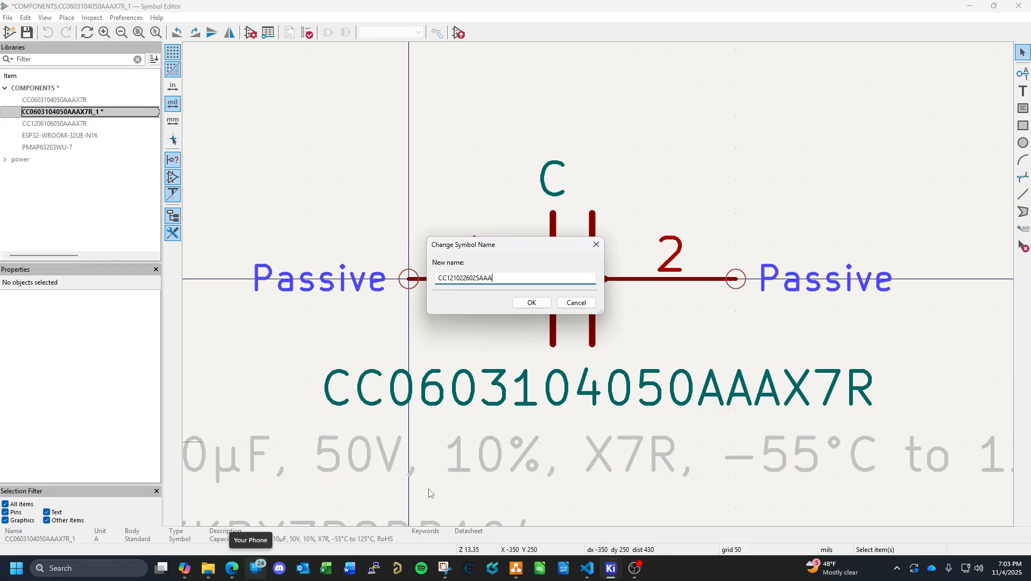
pyautogui.click(231, 572)
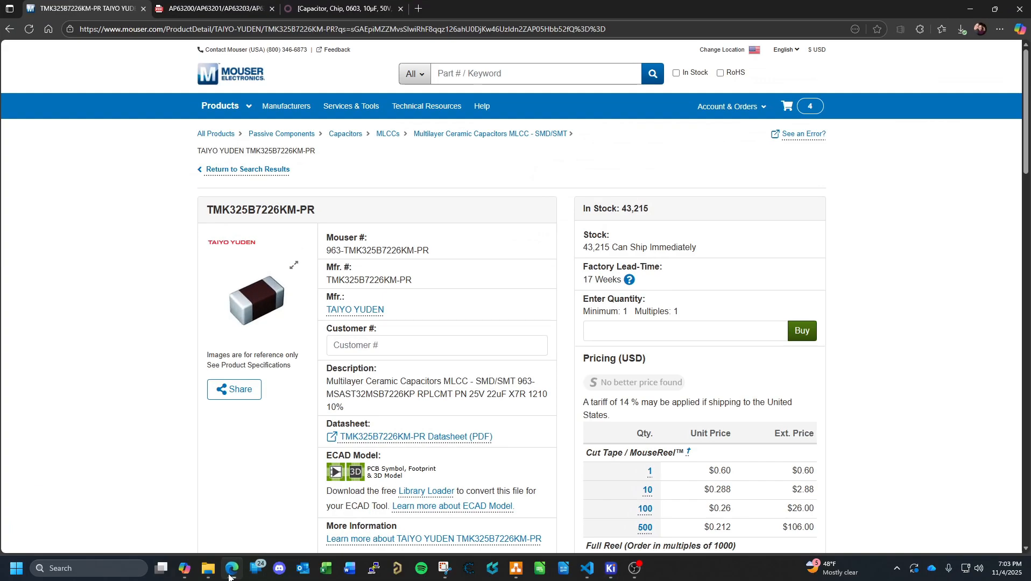
pyautogui.click(230, 572)
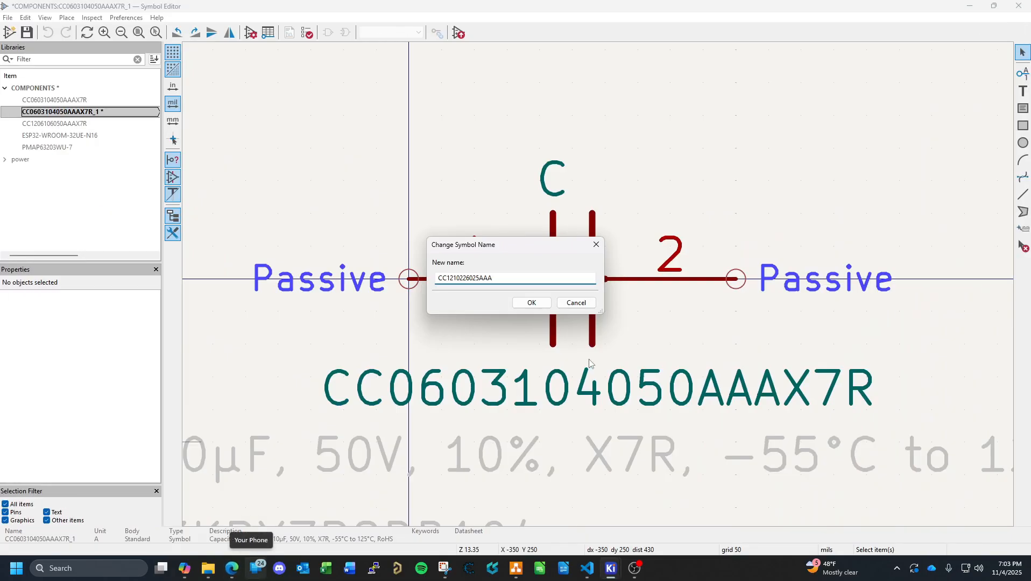
pyautogui.write('R')
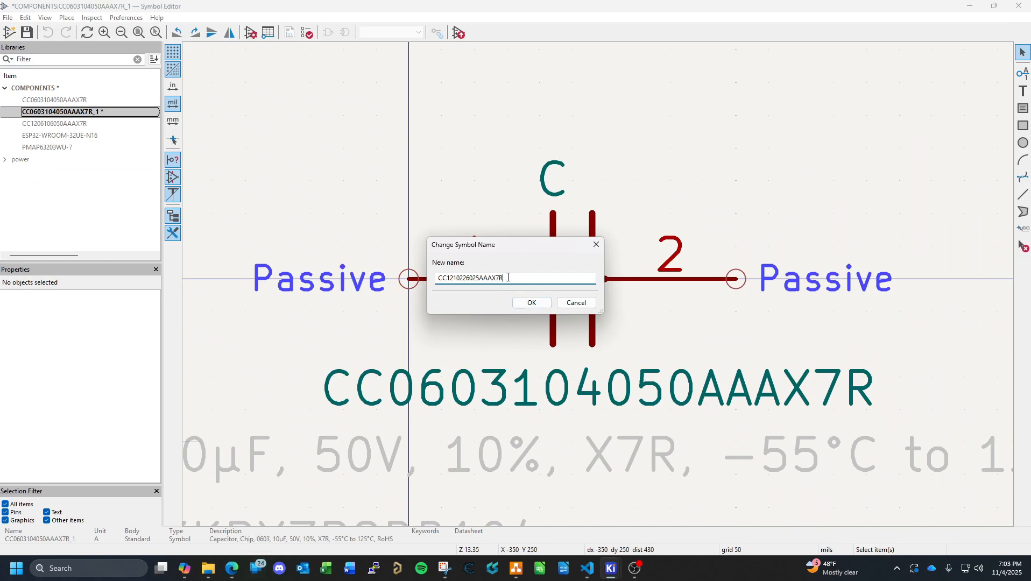
pyautogui.moveTo(508, 277); pyautogui.dragTo(419, 273)
pyautogui.hotkey('ctrl', 'c')
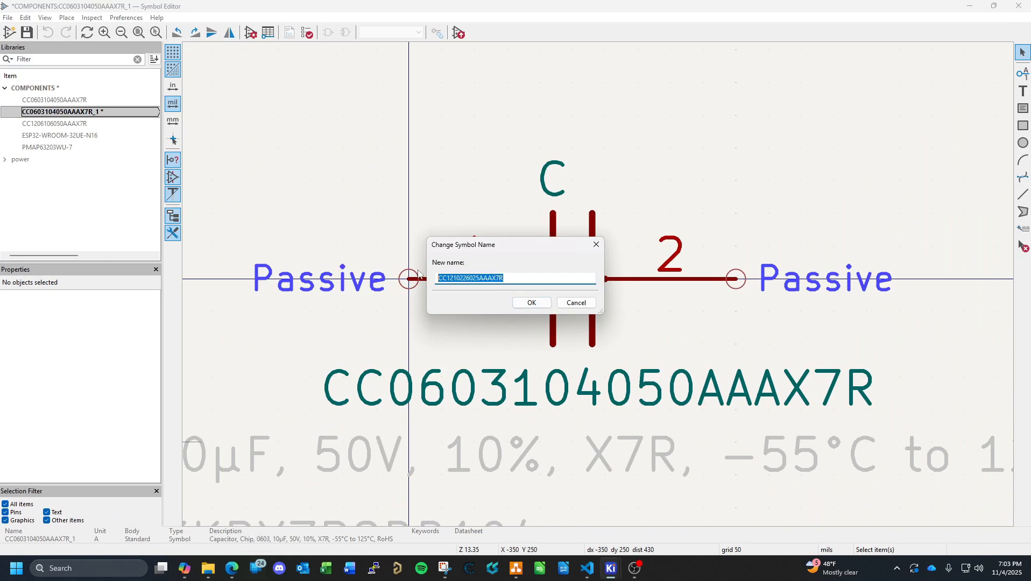
pyautogui.click(532, 302)
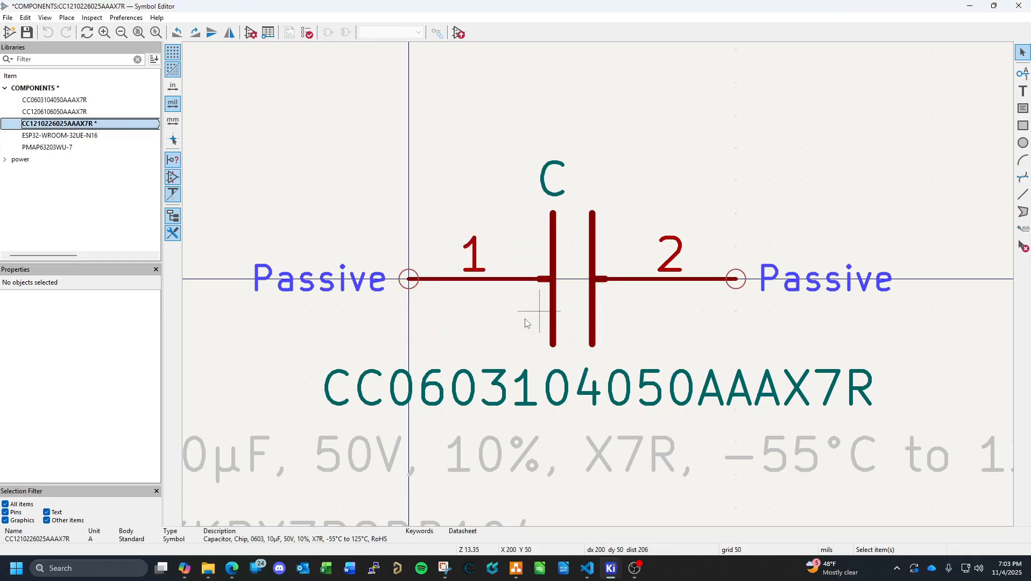
pyautogui.rightClick(73, 123)
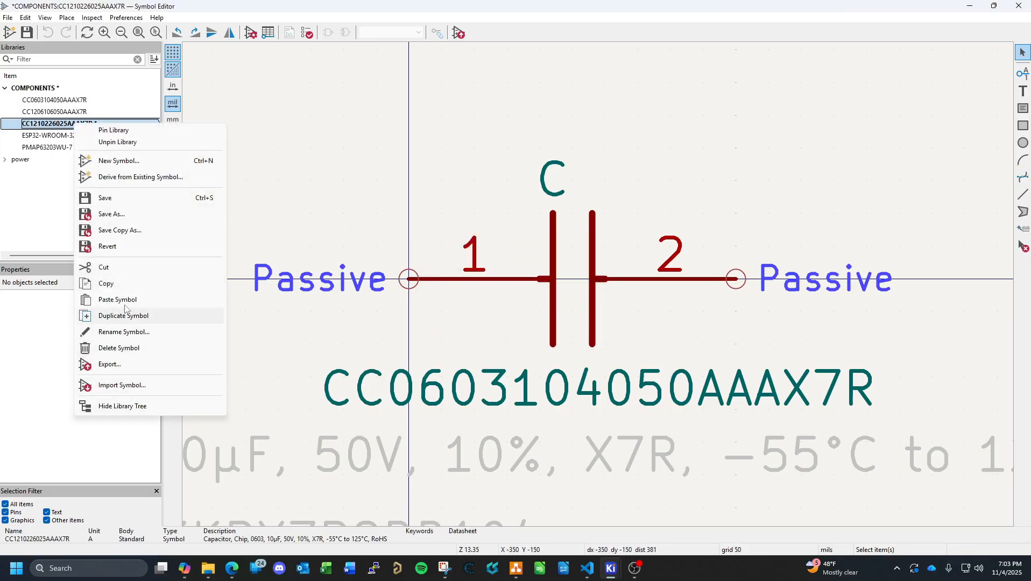
pyautogui.click(53, 123)
pyautogui.click(8, 17)
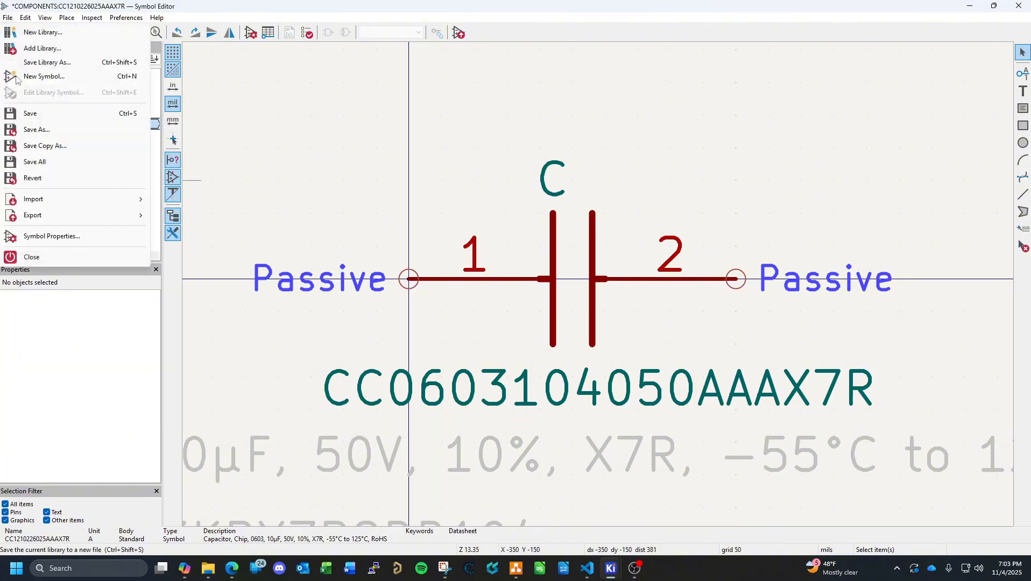
pyautogui.click(46, 237)
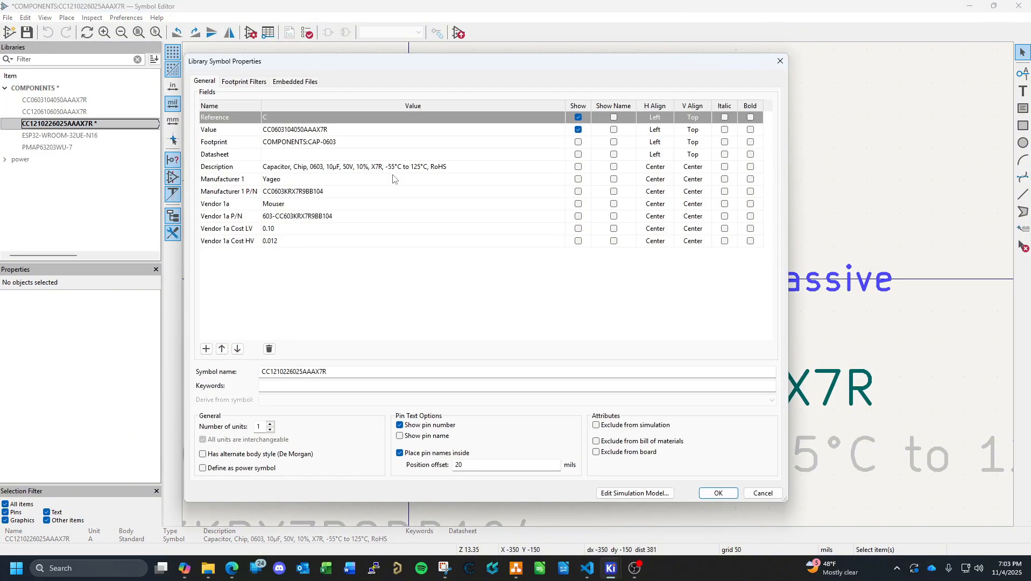
pyautogui.click(343, 130)
pyautogui.hotkey('ctrl', 'v')
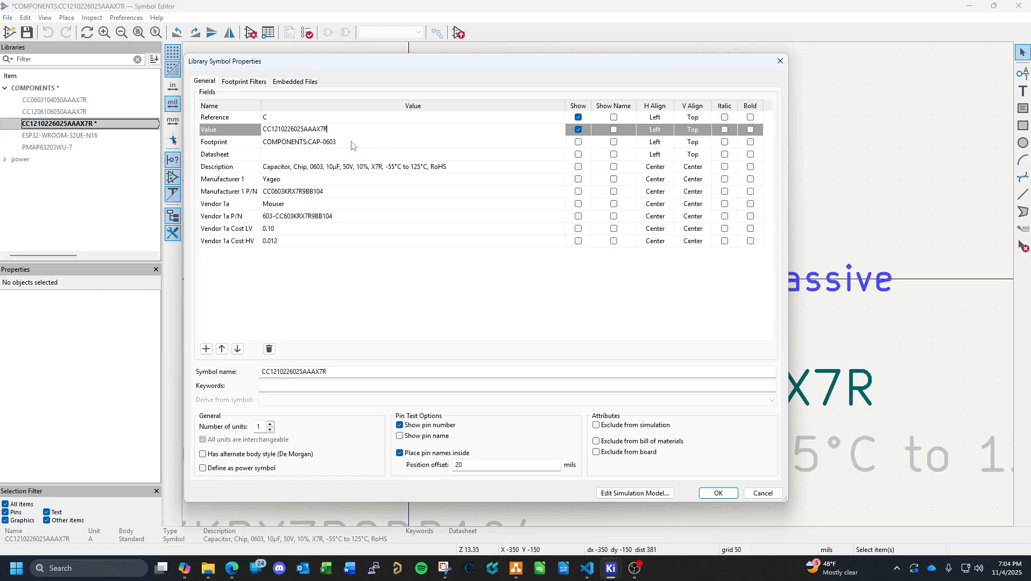
# Assign the CAP-1210 footprint from the COMPONENTS library to the symbol's Footprint field.
pyautogui.click(485, 146)
pyautogui.click(559, 143)
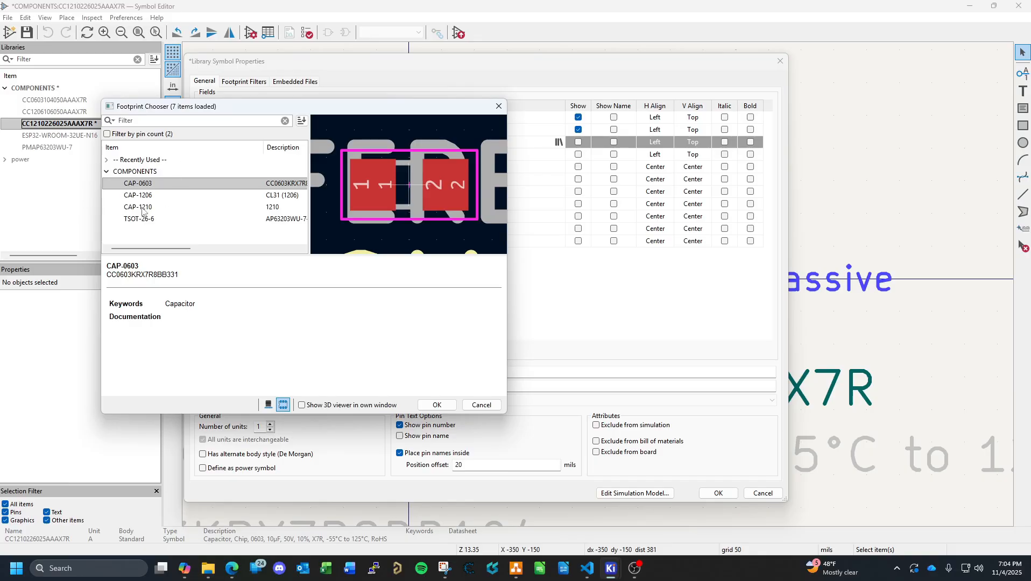
pyautogui.click(143, 209)
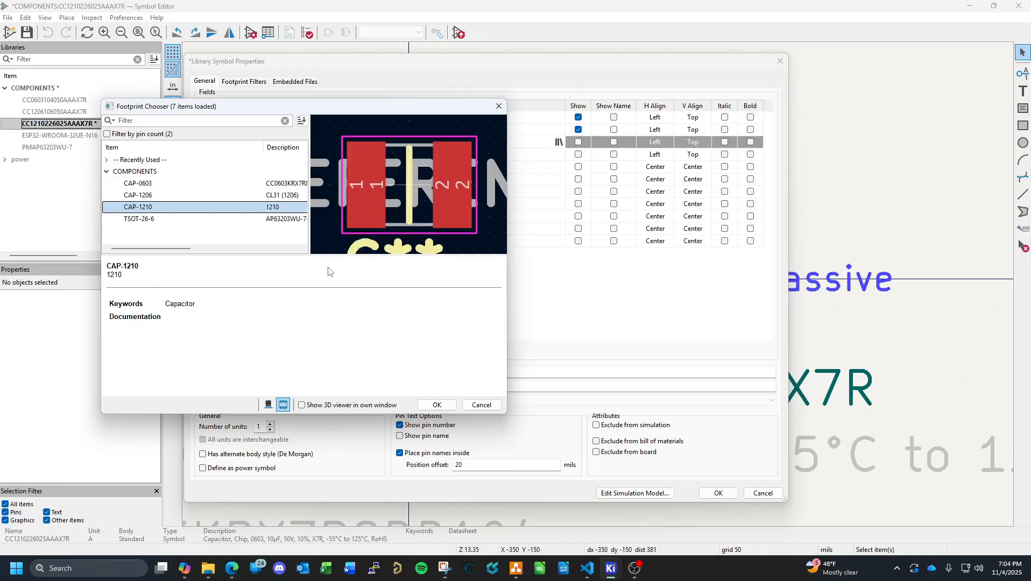
pyautogui.click(437, 404)
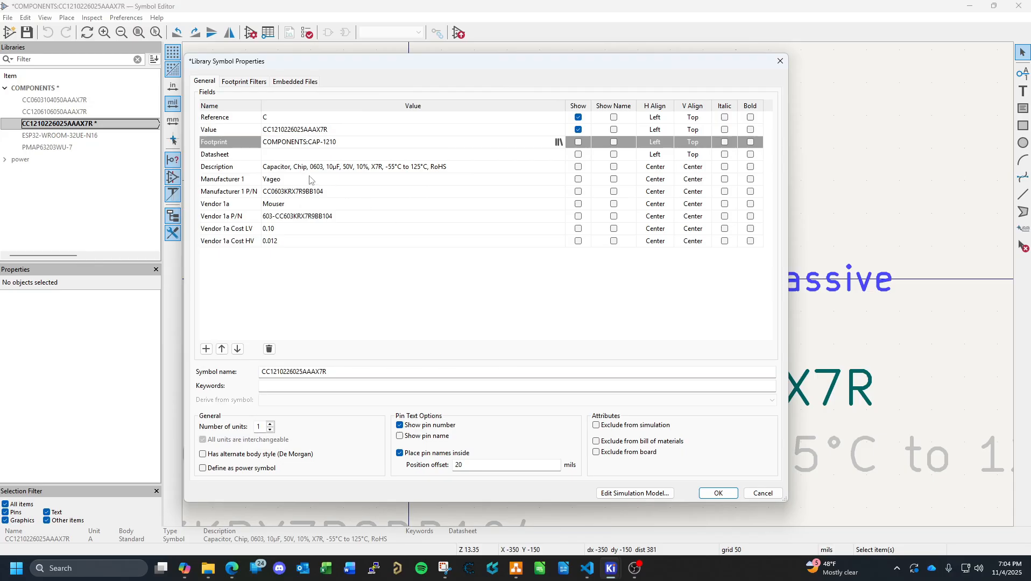
# Change the package size in the symbol's Description field to 1210.
pyautogui.click(315, 166)
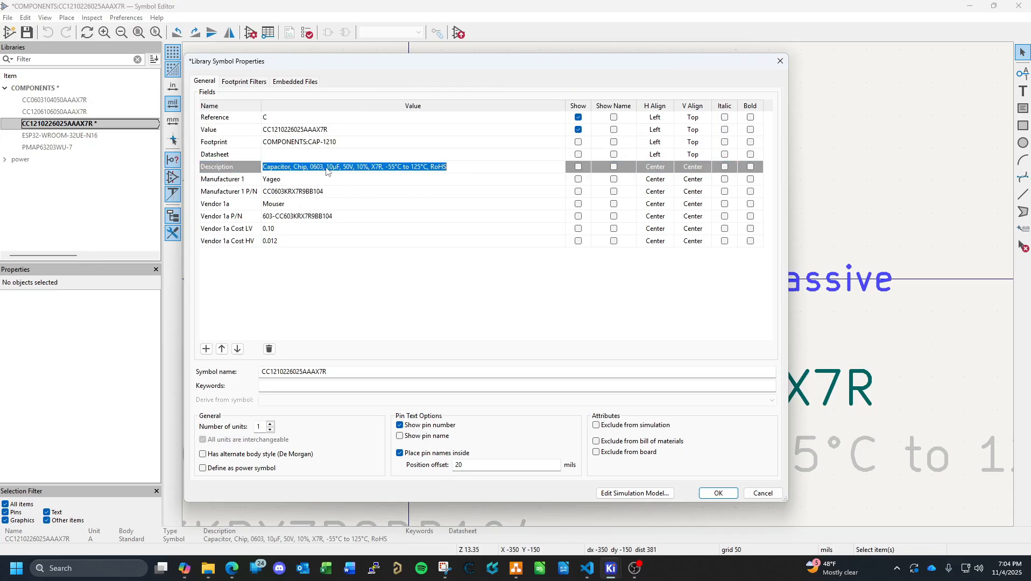
pyautogui.click(323, 166)
pyautogui.press('BackSpace')
pyautogui.press('BackSpace')
pyautogui.press('BackSpace')
pyautogui.press('BackSpace')
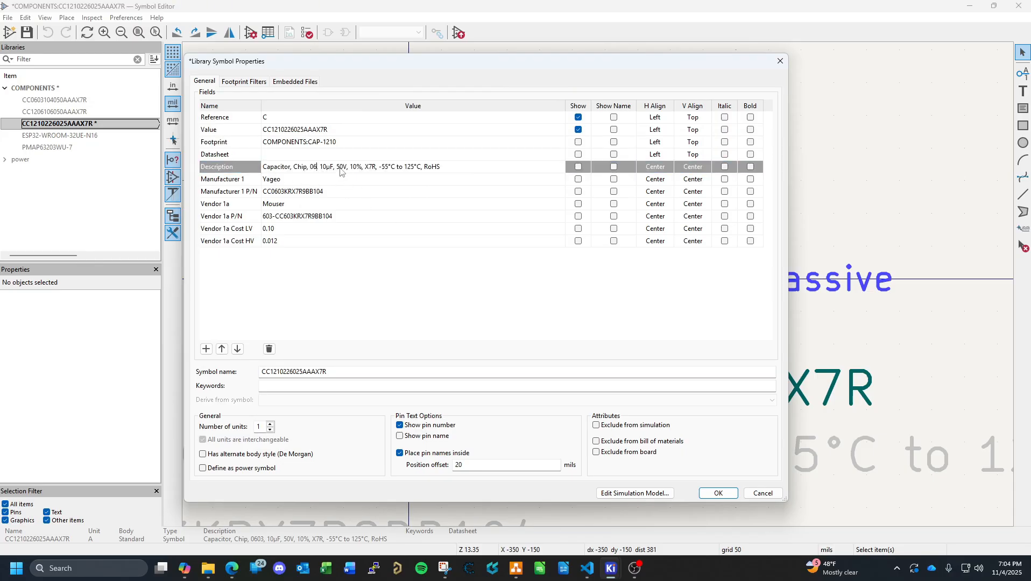
pyautogui.write('1210,')
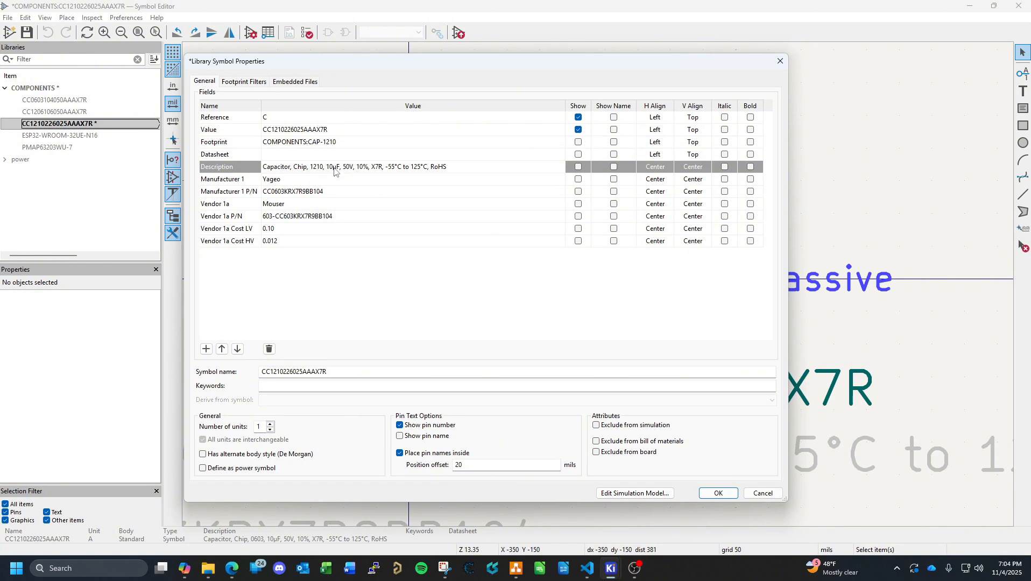
# Set the Description's capacitance to 22µF and voltage to 25V, and check the description against the capacitor's specifications on the Mouser page.
pyautogui.press('BackSpace')
pyautogui.press('BackSpace')
pyautogui.write('22')
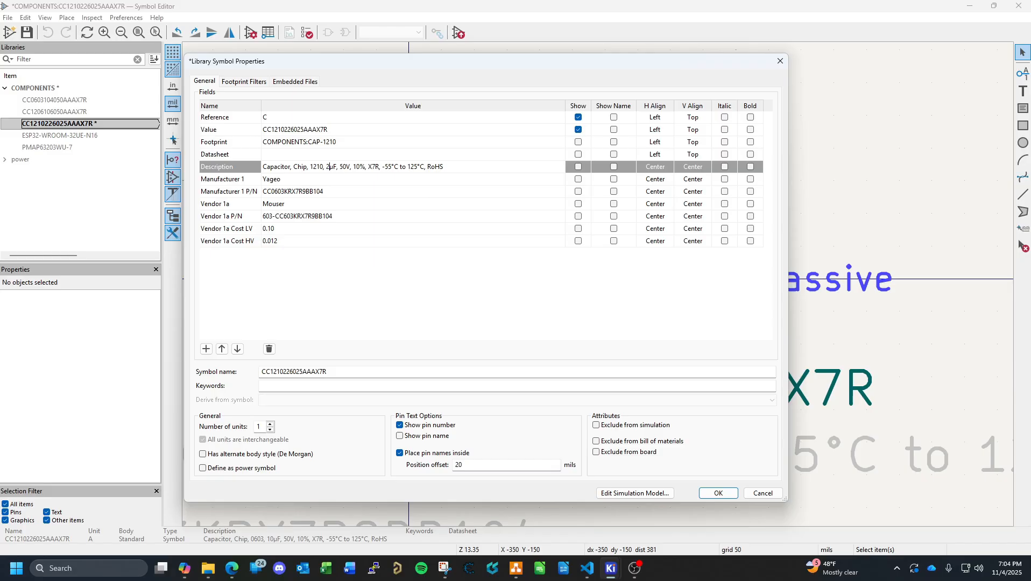
pyautogui.click(350, 168)
pyautogui.press('BackSpace')
pyautogui.press('BackSpace')
pyautogui.write('25')
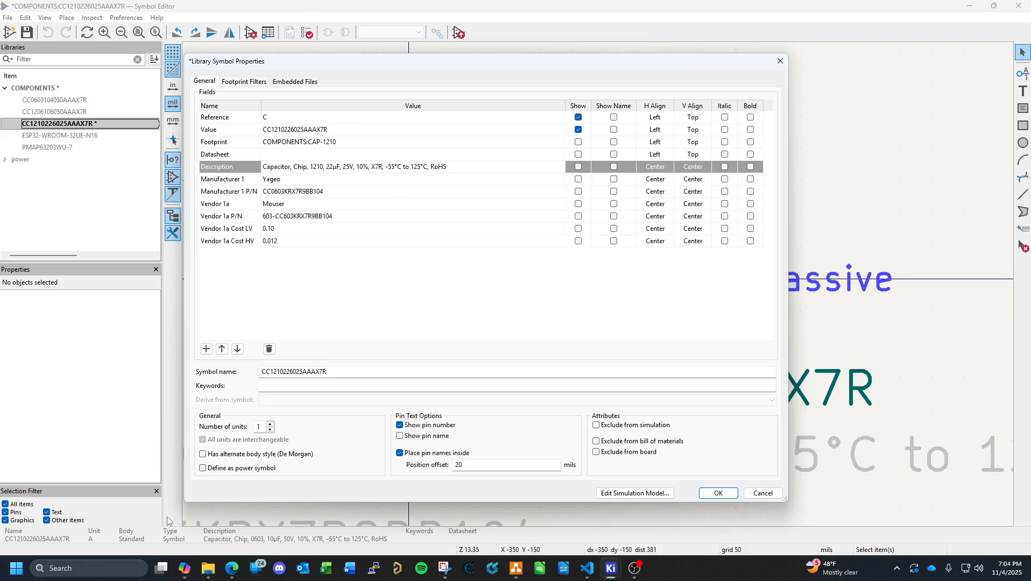
pyautogui.click(243, 562)
pyautogui.scroll(-9, 486, 385)
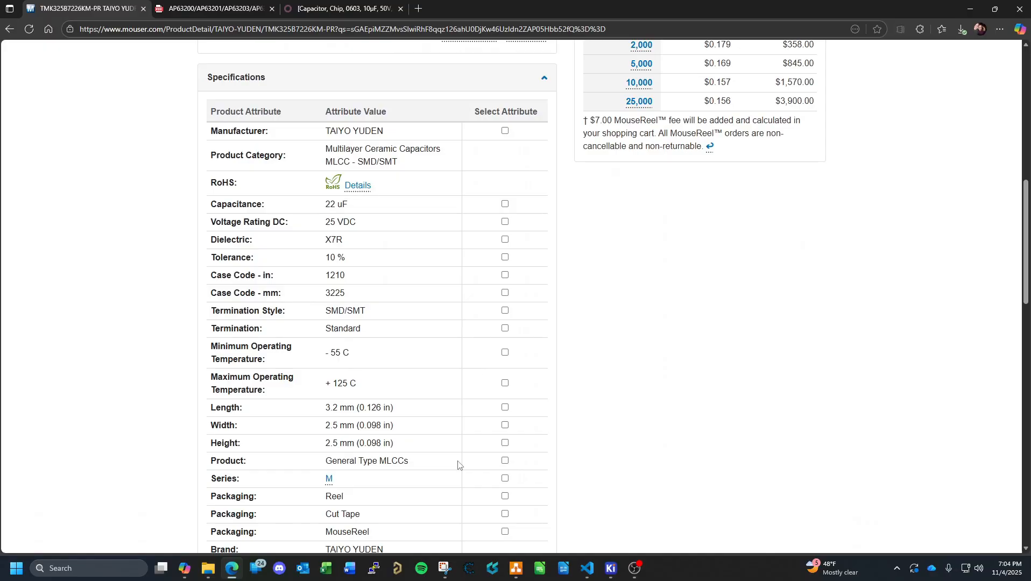
pyautogui.click(231, 570)
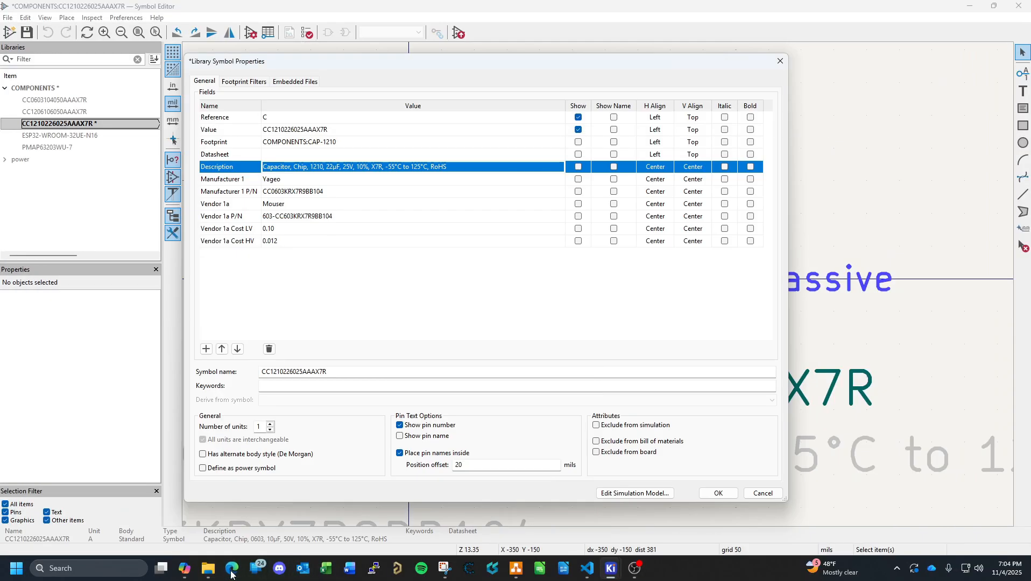
# Check the capacitor's specifications on the Mouser page and set the symbol's Manufacturer 1 field to Taiyo Yuden.
pyautogui.click(232, 572)
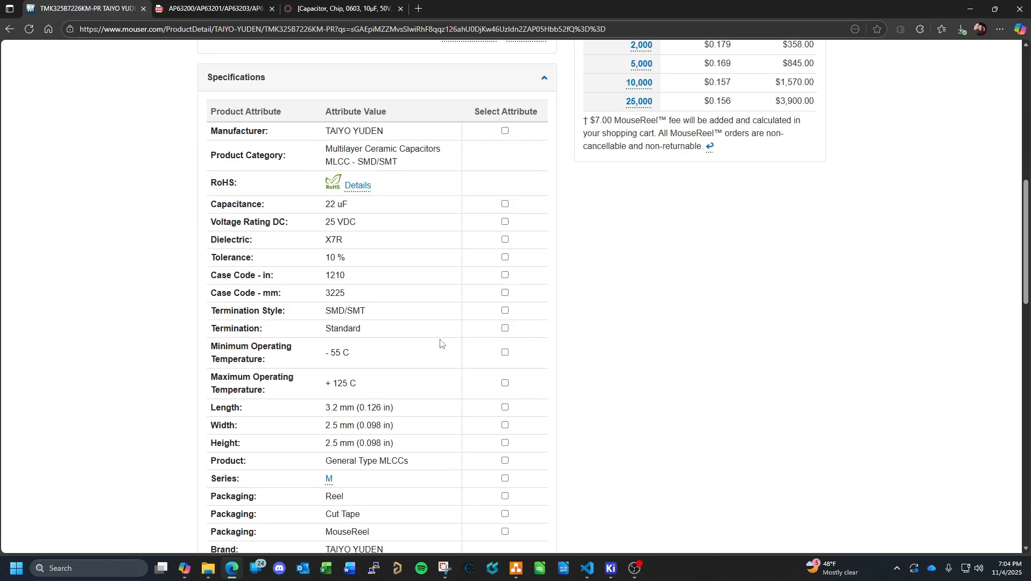
pyautogui.scroll(-5, 440, 349)
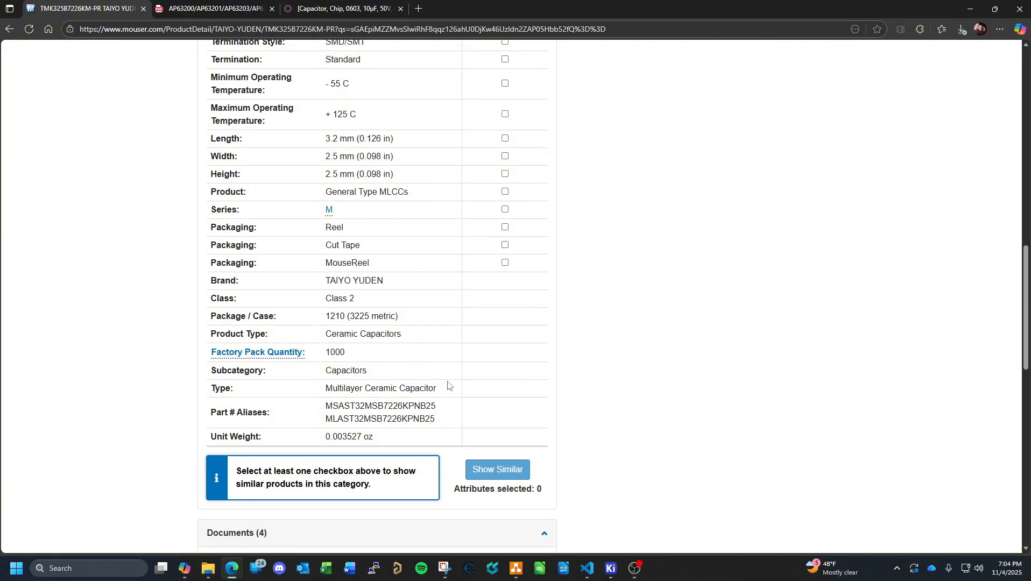
pyautogui.scroll(7, 448, 384)
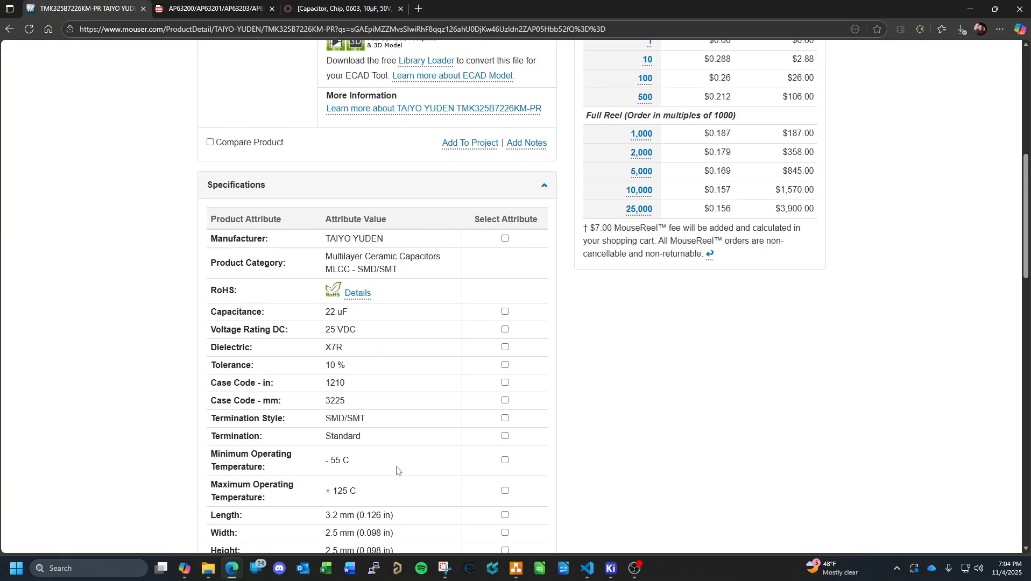
pyautogui.click(232, 569)
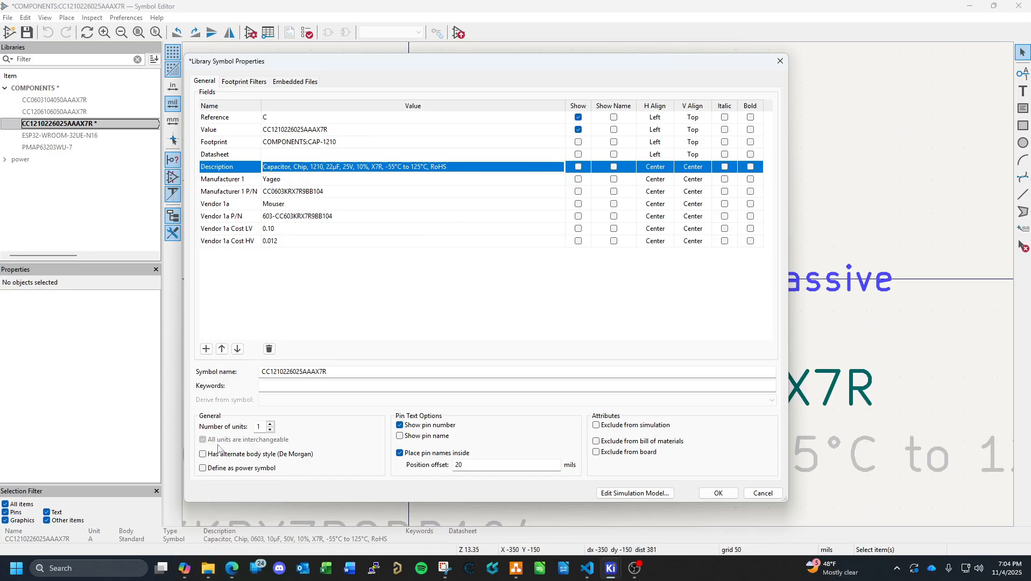
pyautogui.click(232, 569)
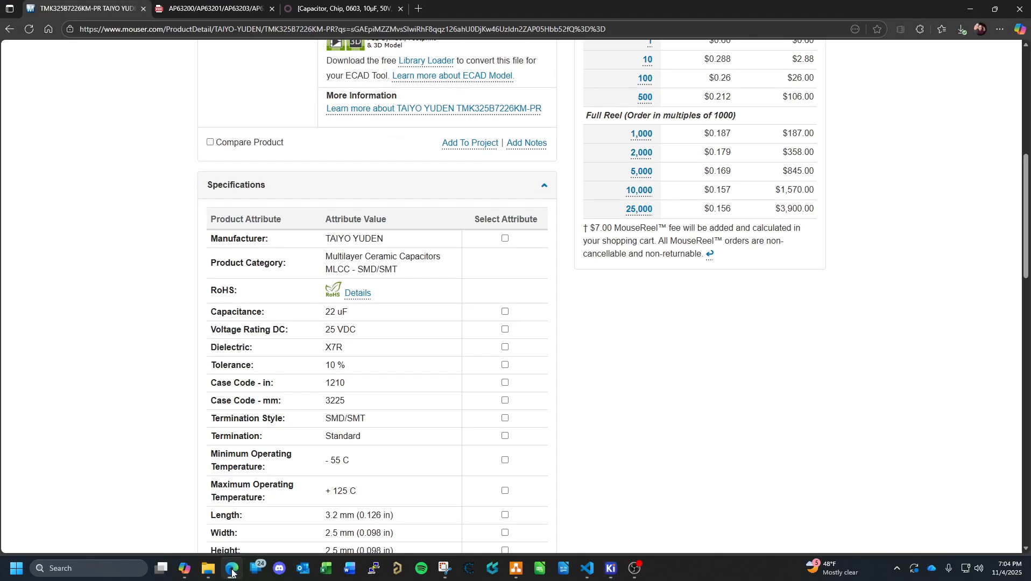
pyautogui.click(232, 569)
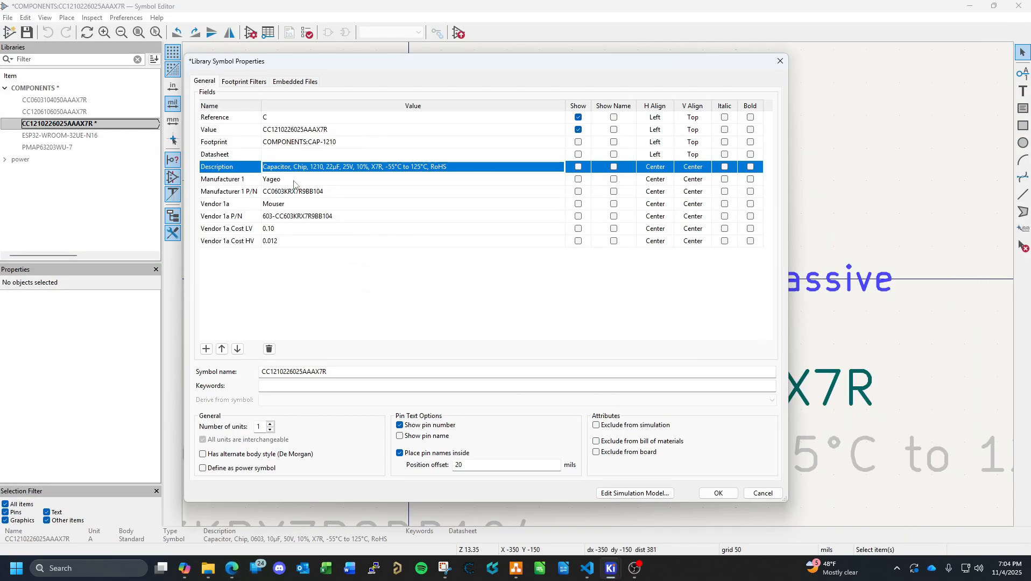
pyautogui.click(291, 179)
pyautogui.click(291, 180)
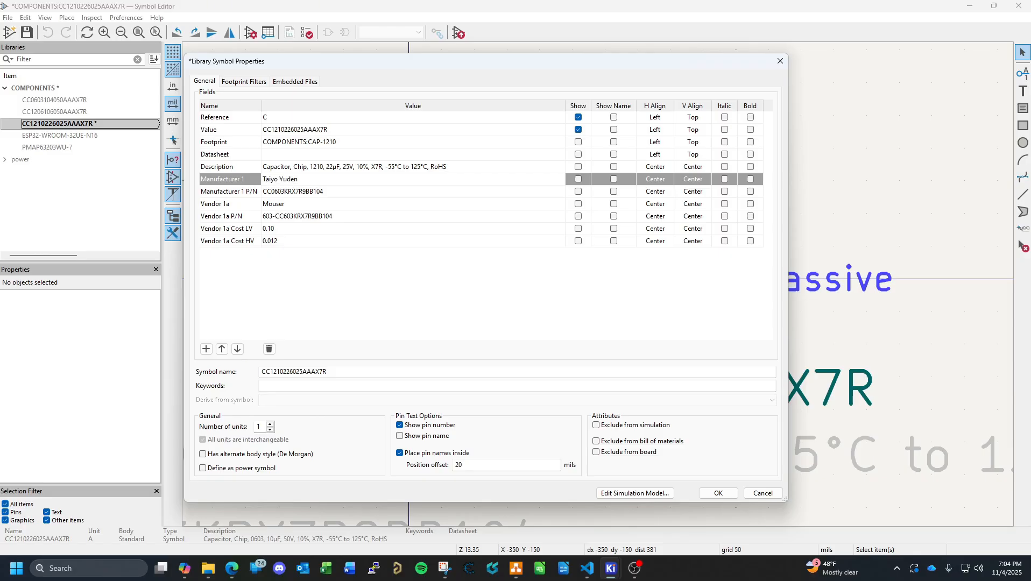
pyautogui.click(232, 569)
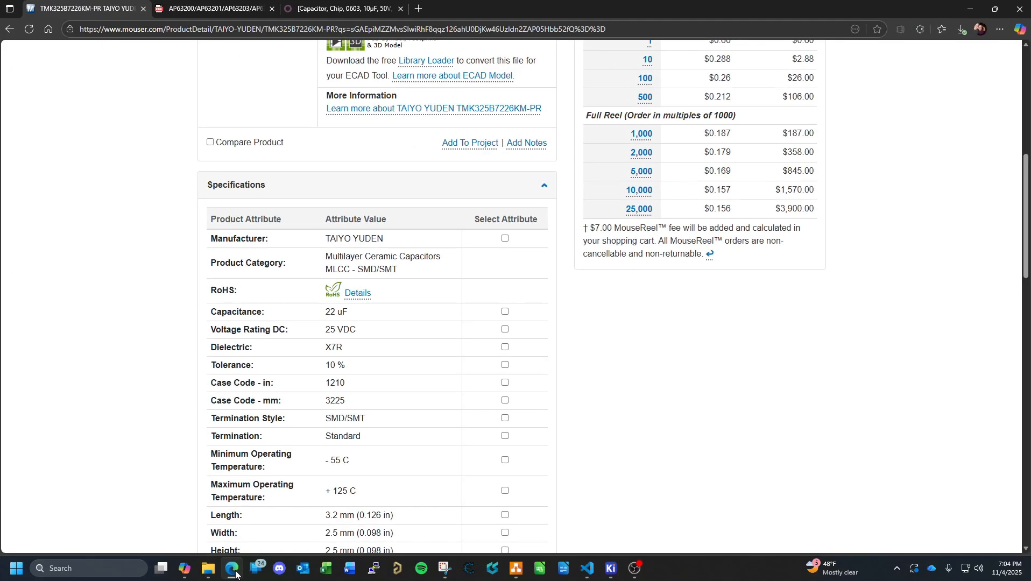
pyautogui.click(235, 575)
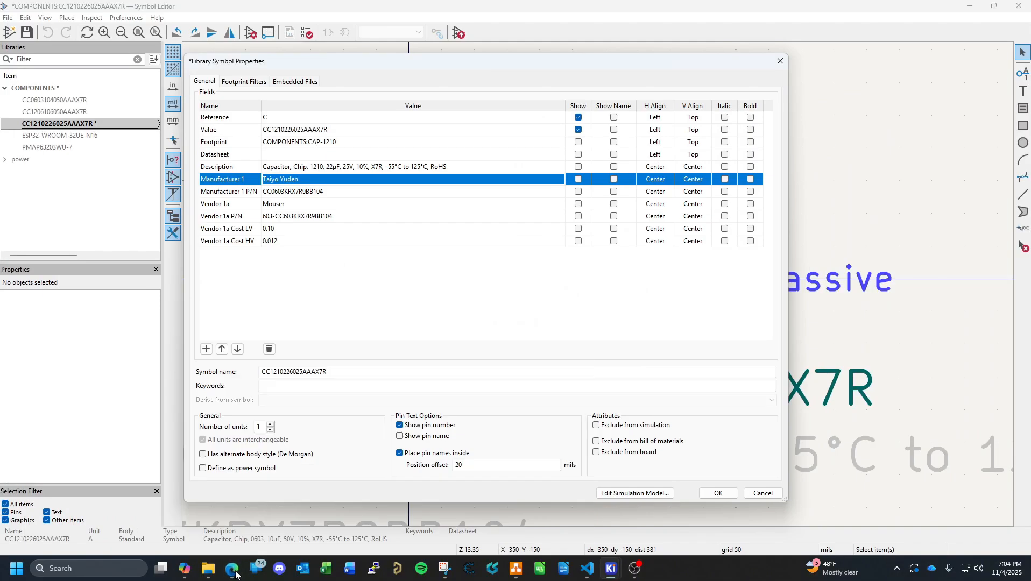
# Copy the manufacturer part number TMK325B7226KM-PR from the Mouser page into the symbol's Manufacturer 1 P/N field.
pyautogui.click(235, 574)
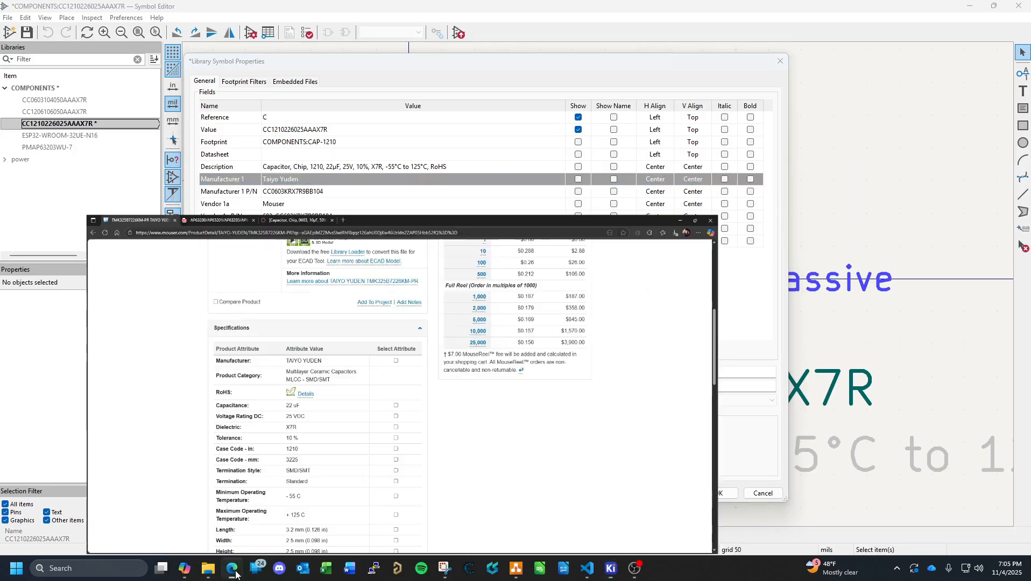
pyautogui.scroll(9, 334, 236)
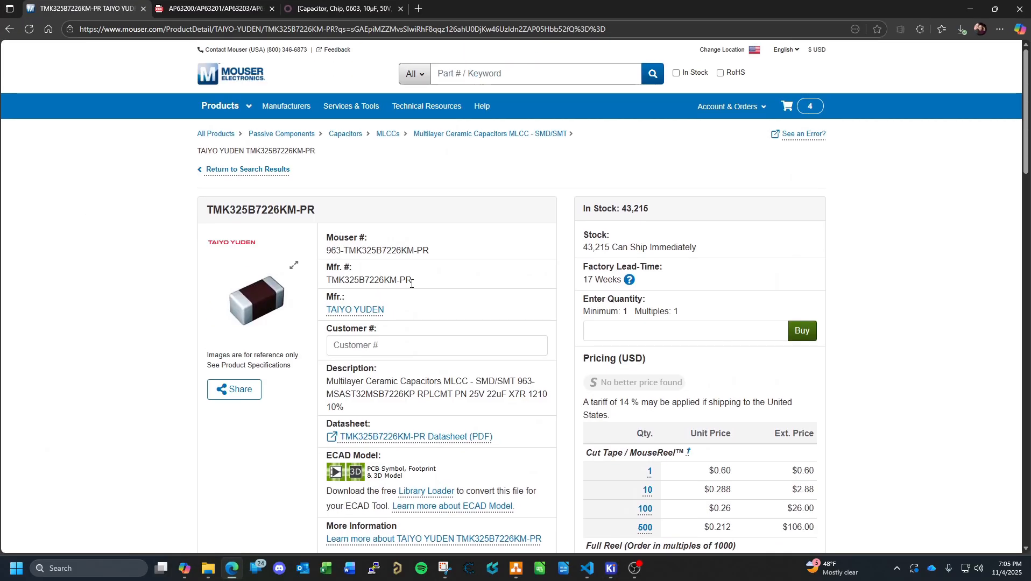
pyautogui.moveTo(412, 281); pyautogui.dragTo(325, 282)
pyautogui.hotkey('ctrl', 'c')
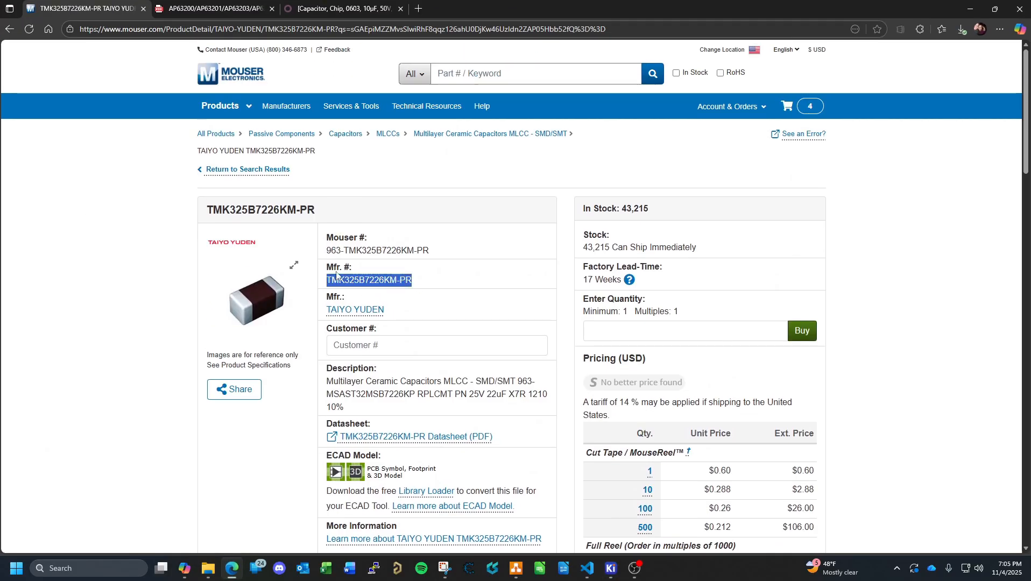
pyautogui.click(231, 573)
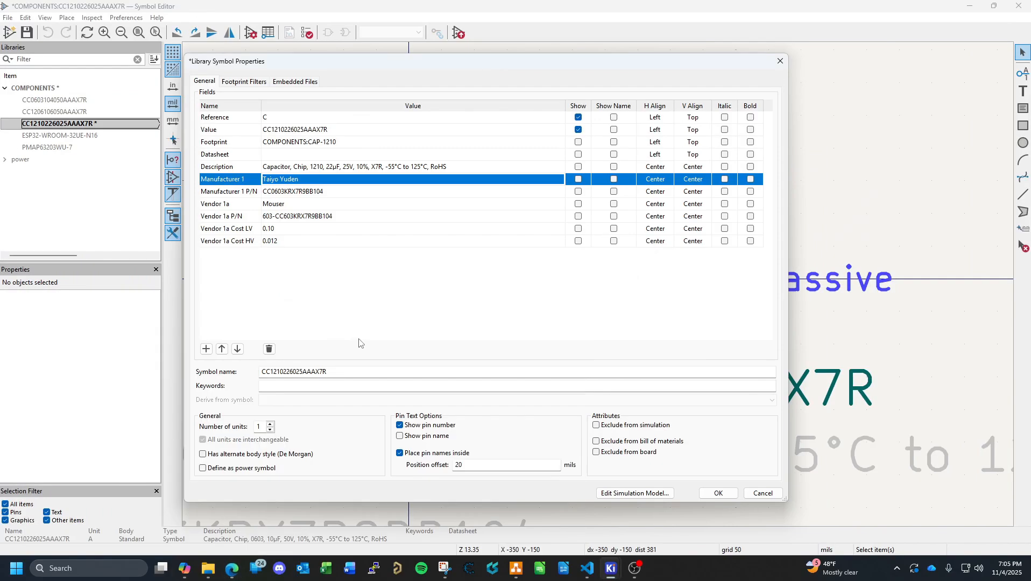
pyautogui.click(332, 192)
pyautogui.click(332, 191)
pyautogui.hotkey('ctrl', 'v')
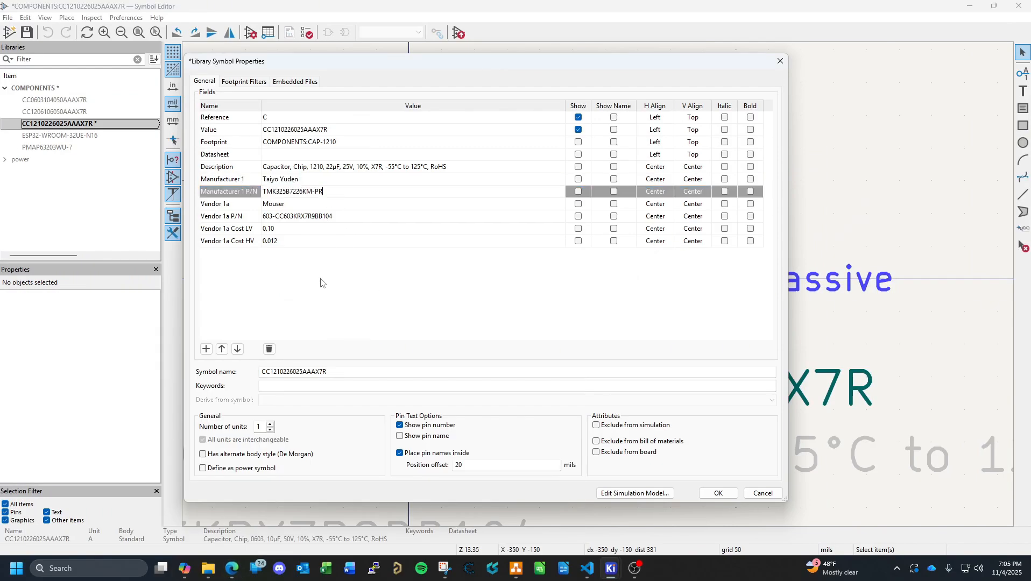
# Copy the Mouser part number 963-TMK325B7226KM-PR from the product page in the browser.
pyautogui.click(232, 568)
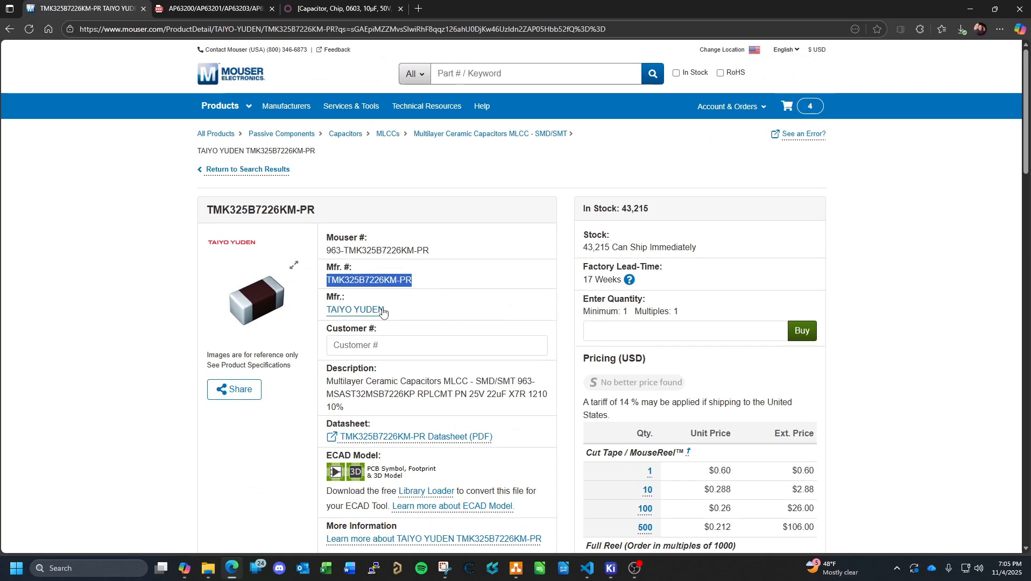
pyautogui.moveTo(430, 250); pyautogui.dragTo(327, 249)
pyautogui.hotkey('ctrl', 'c')
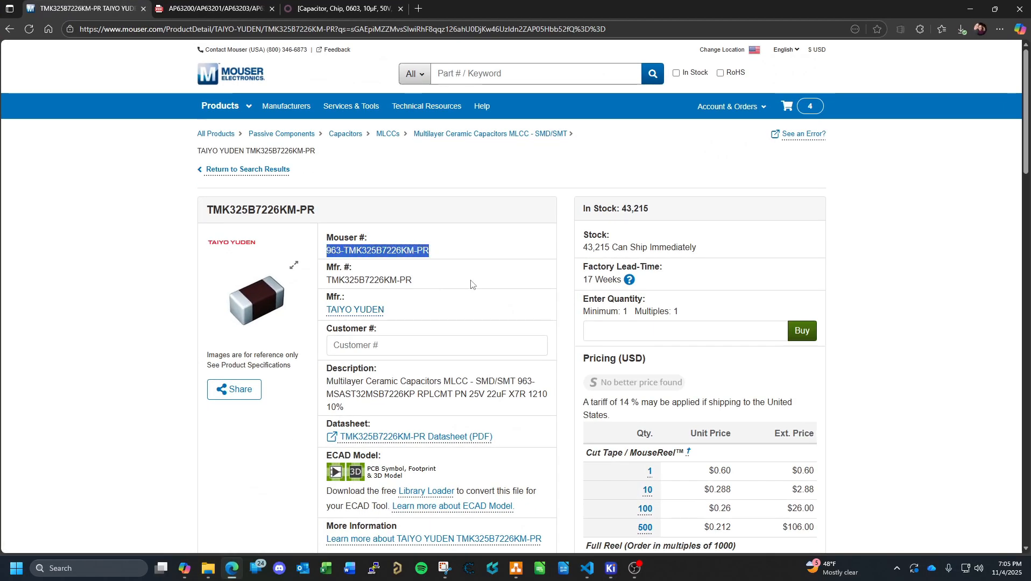
# Look up the Mouser pricing and set the symbol's Vendor 1a Cost LV to 0.60 and Cost HV to 0.187.
pyautogui.scroll(-5, 477, 335)
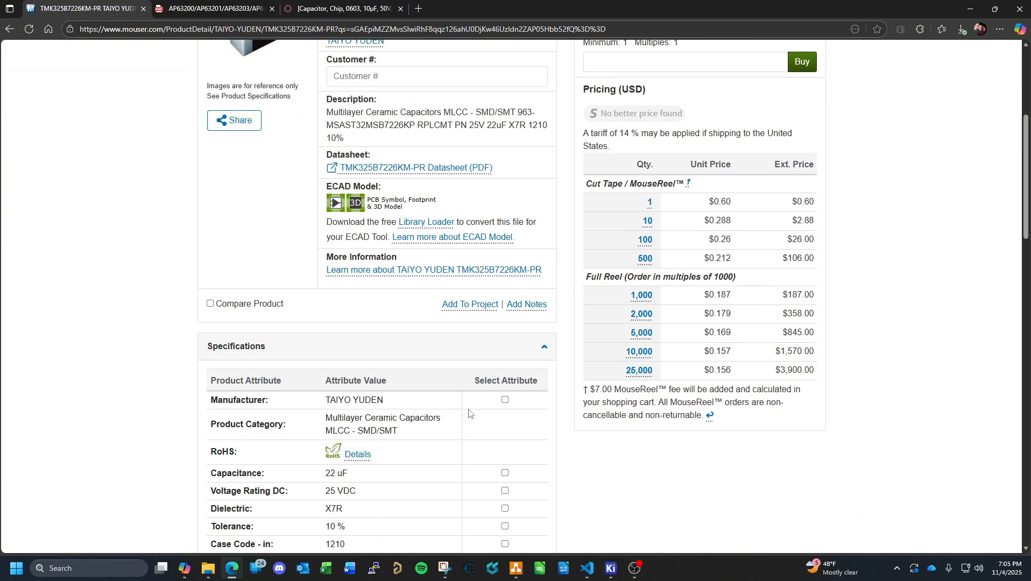
pyautogui.click(232, 568)
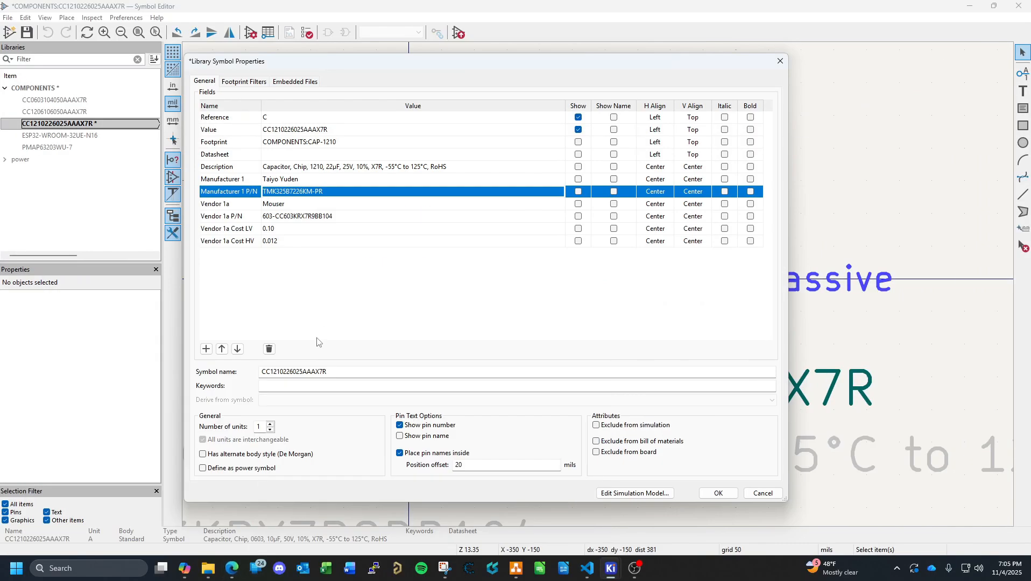
pyautogui.doubleClick(292, 229)
pyautogui.write('0.')
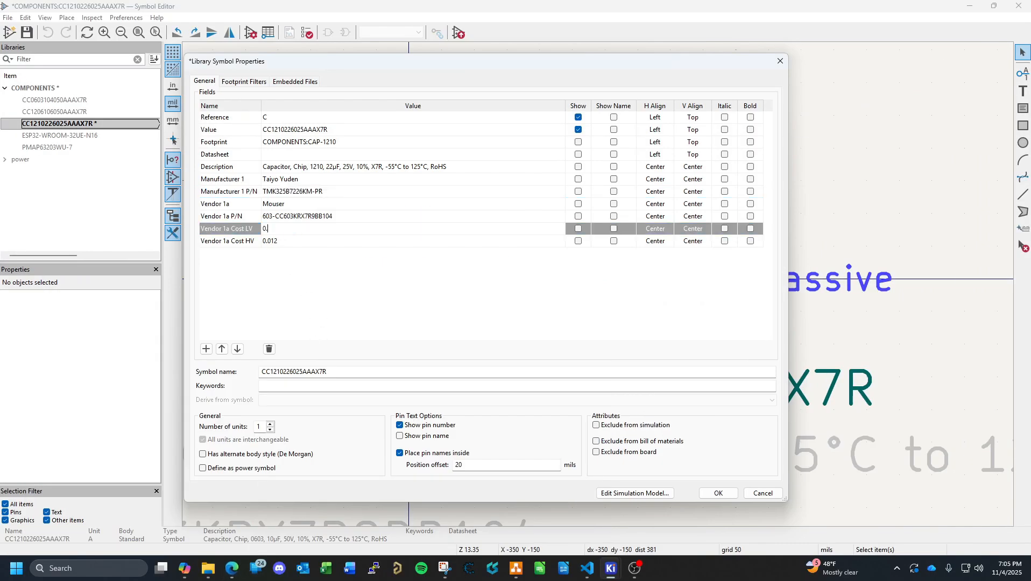
pyautogui.doubleClick(289, 242)
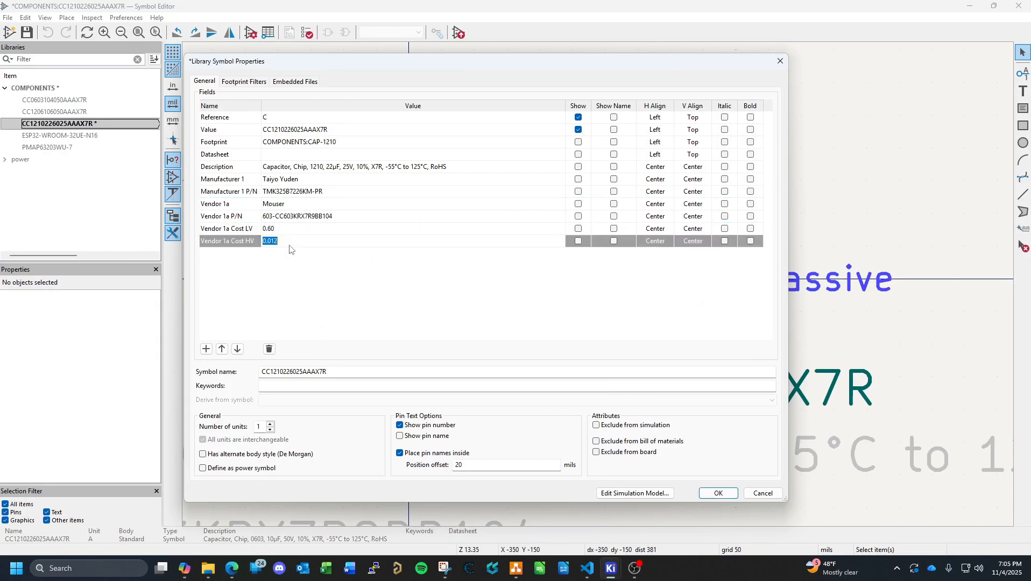
pyautogui.write('0.')
# Replace the Vendor 1a P/N with the copied 963-TMK325B7226KM-PR, accept the symbol properties and save the symbol.
pyautogui.doubleClick(346, 217)
pyautogui.hotkey('ctrl', 'v')
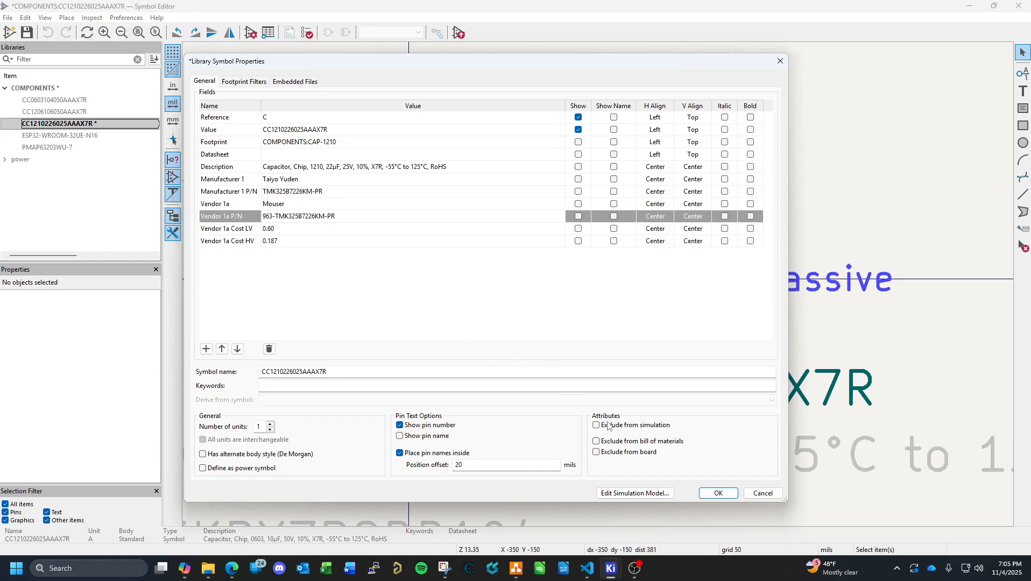
pyautogui.click(718, 493)
pyautogui.click(27, 32)
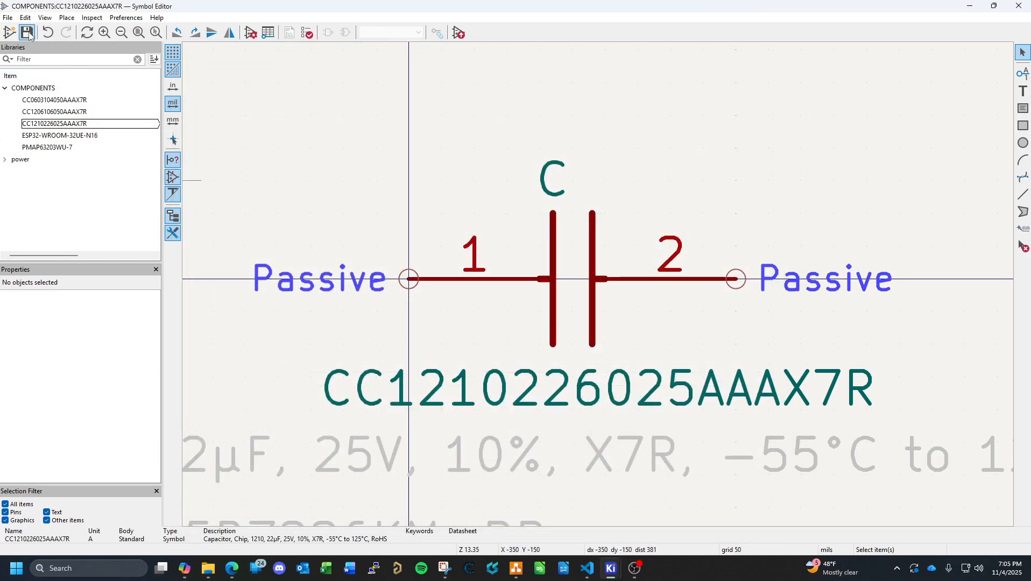
pyautogui.click(79, 125)
pyautogui.click(10, 18)
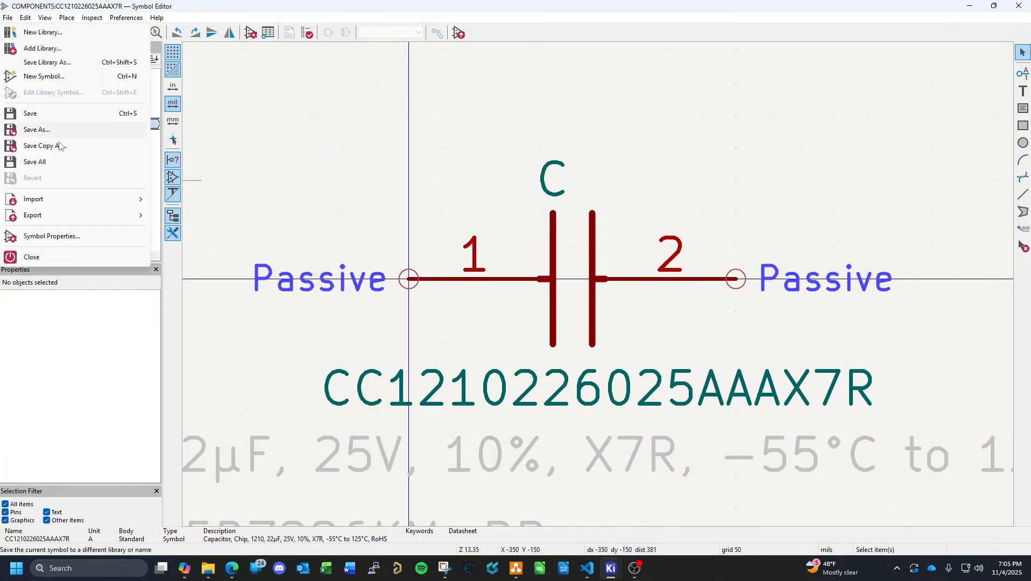
pyautogui.click(43, 233)
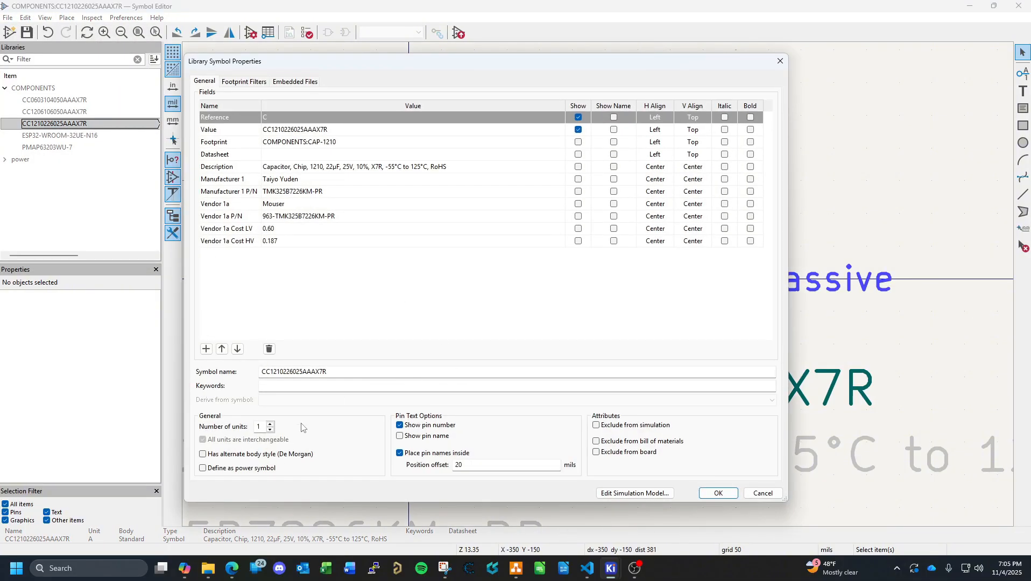
pyautogui.moveTo(210, 568)
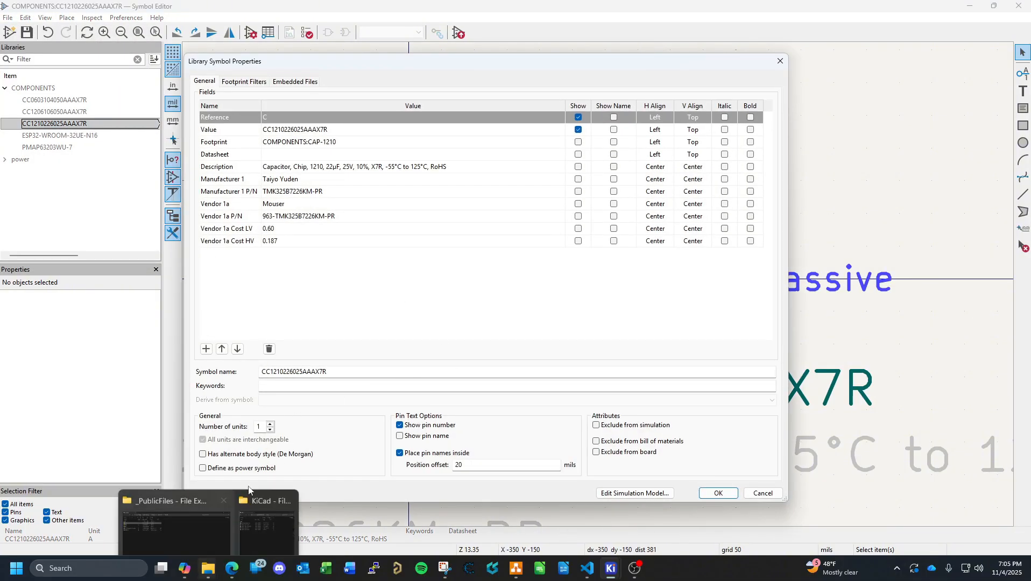
pyautogui.click(334, 132)
pyautogui.moveTo(328, 129); pyautogui.dragTo(263, 130)
pyautogui.hotkey('ctrl', 'c')
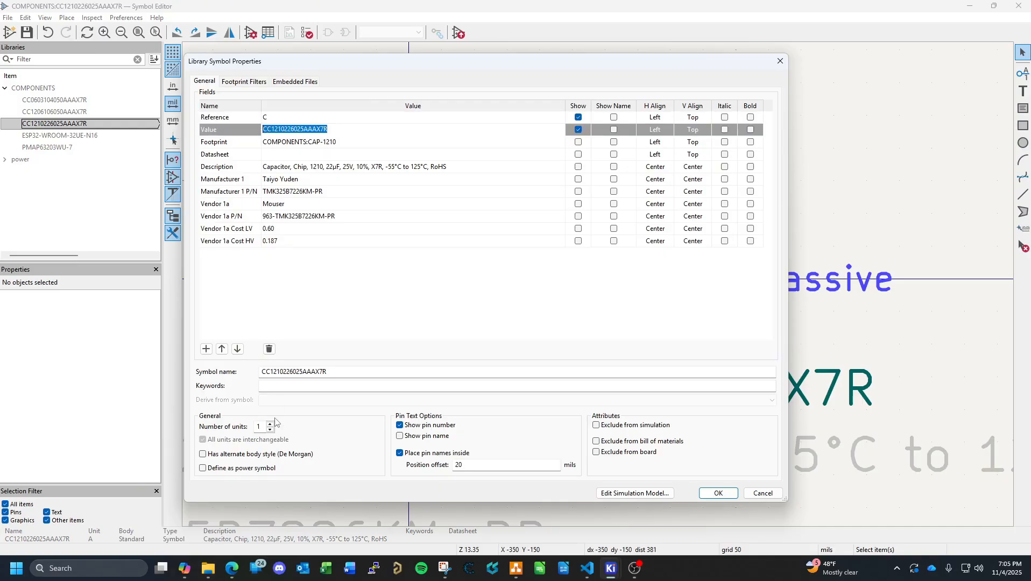
pyautogui.click(232, 568)
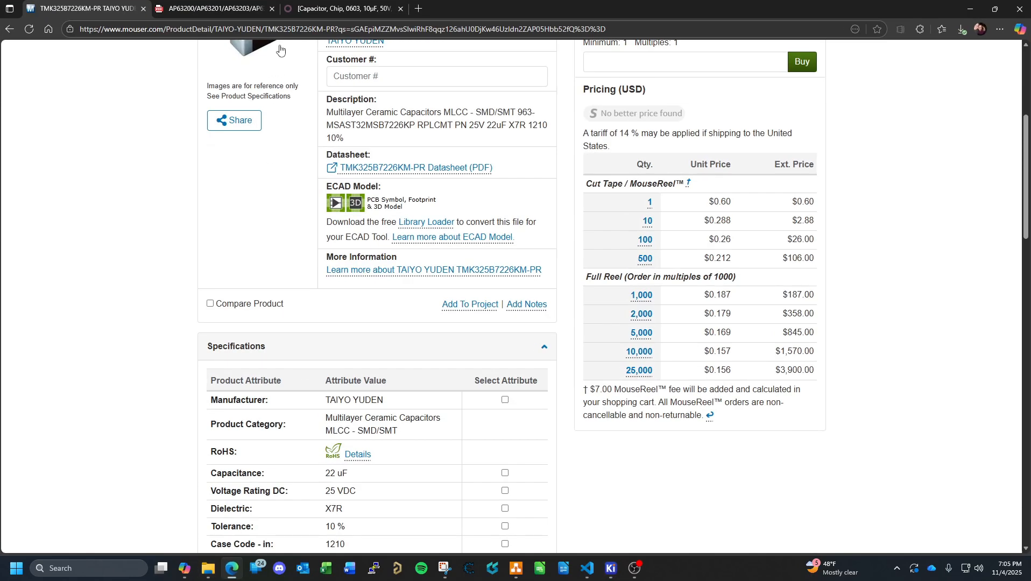
pyautogui.click(338, 12)
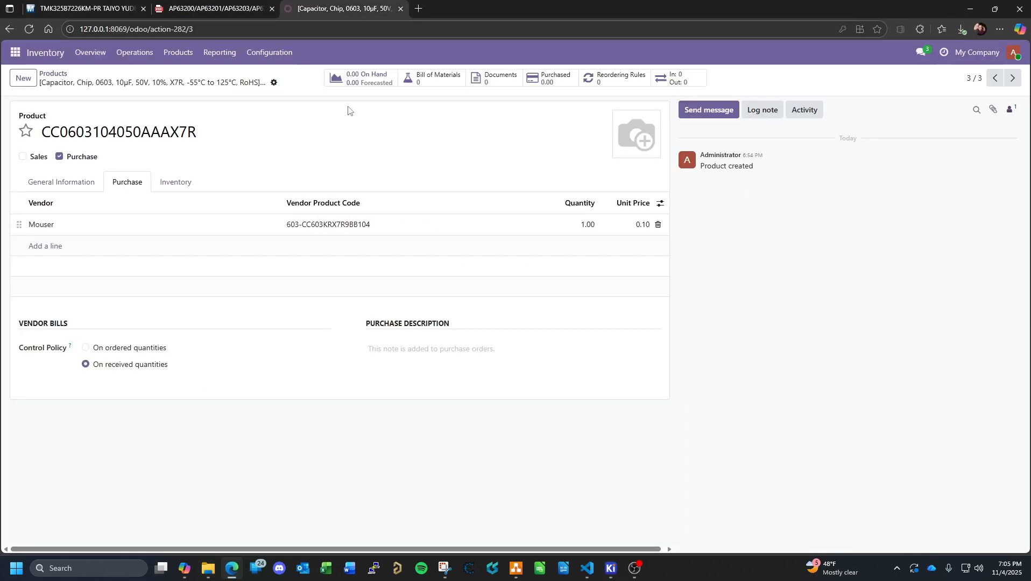
pyautogui.click(24, 80)
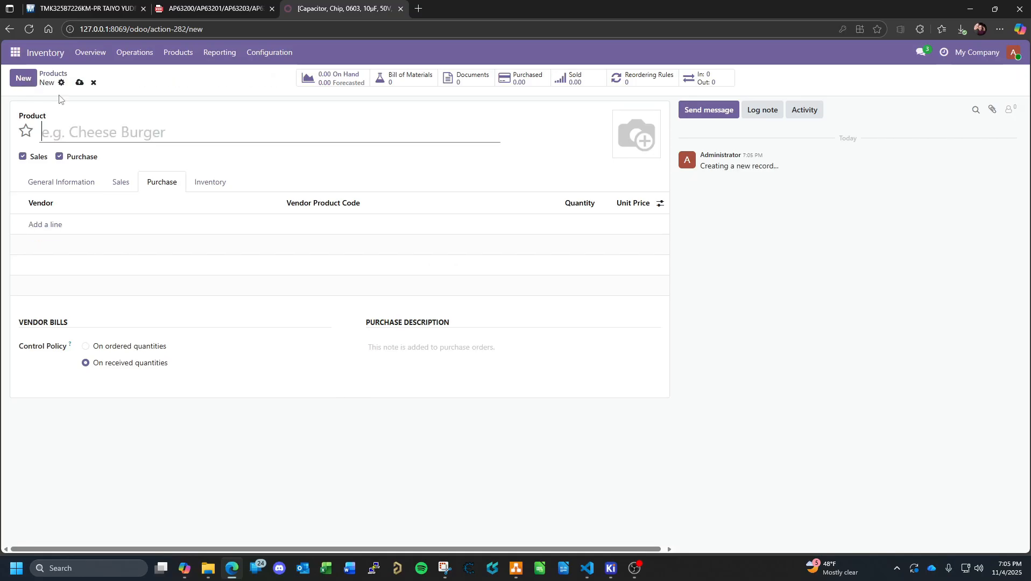
pyautogui.hotkey('ctrl', 'v')
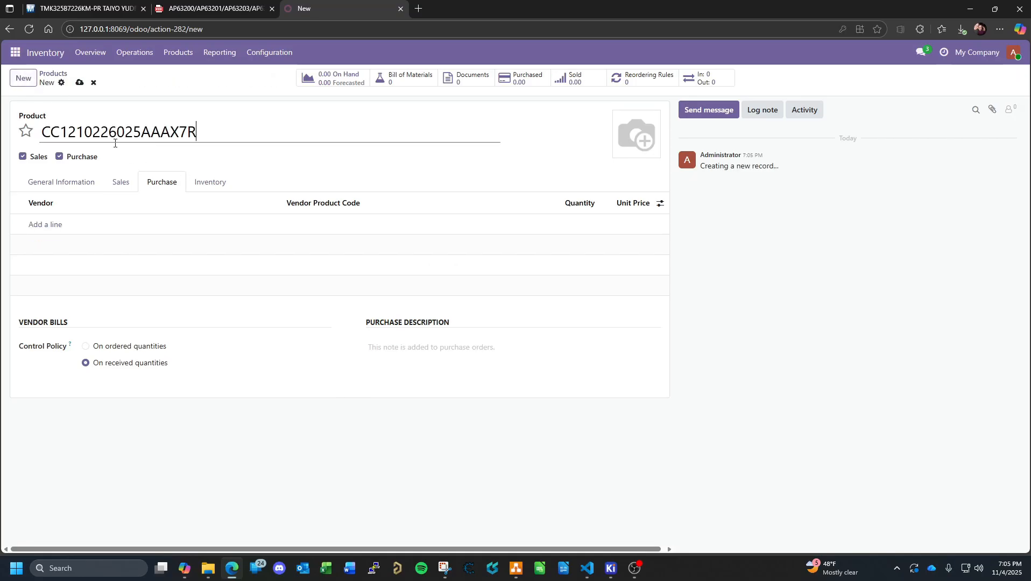
pyautogui.click(23, 156)
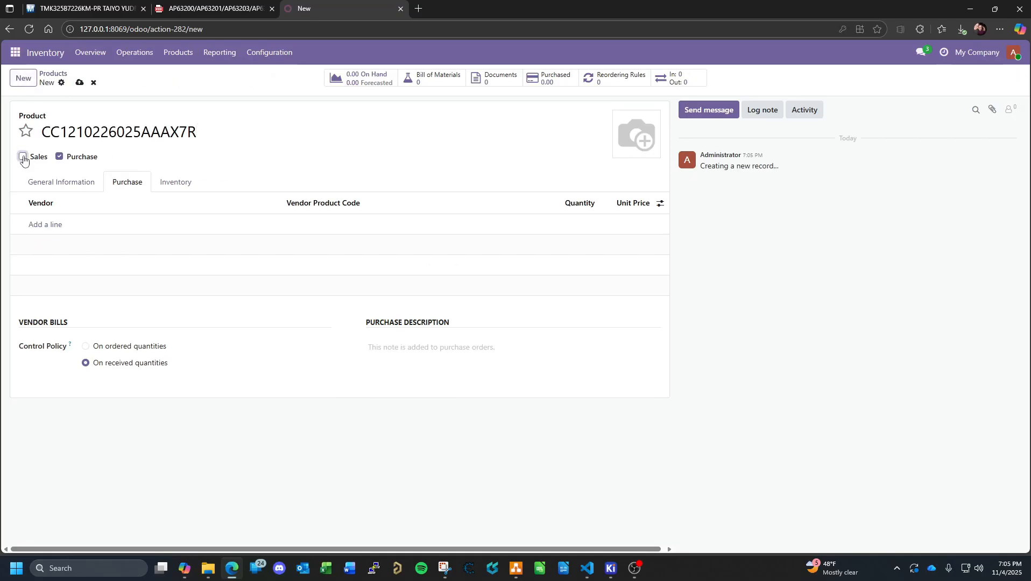
# Add a purchase line to the new product with Mouser as the vendor.
pyautogui.click(53, 224)
pyautogui.write('mou')
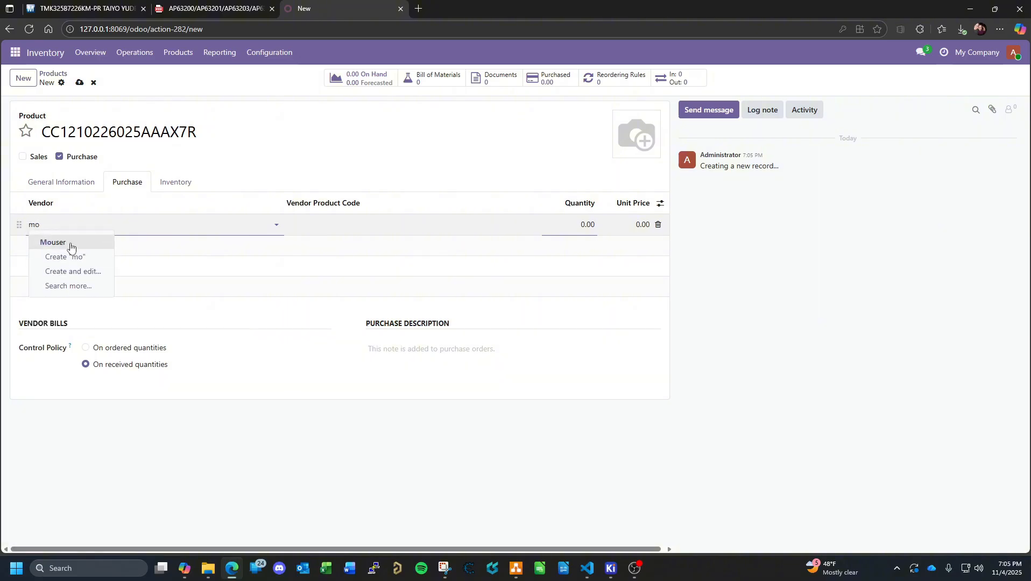
pyautogui.click(70, 241)
# Return to the Mouser product page and copy the manufacturer part number TMK325B7226KM-PR.
pyautogui.click(86, 9)
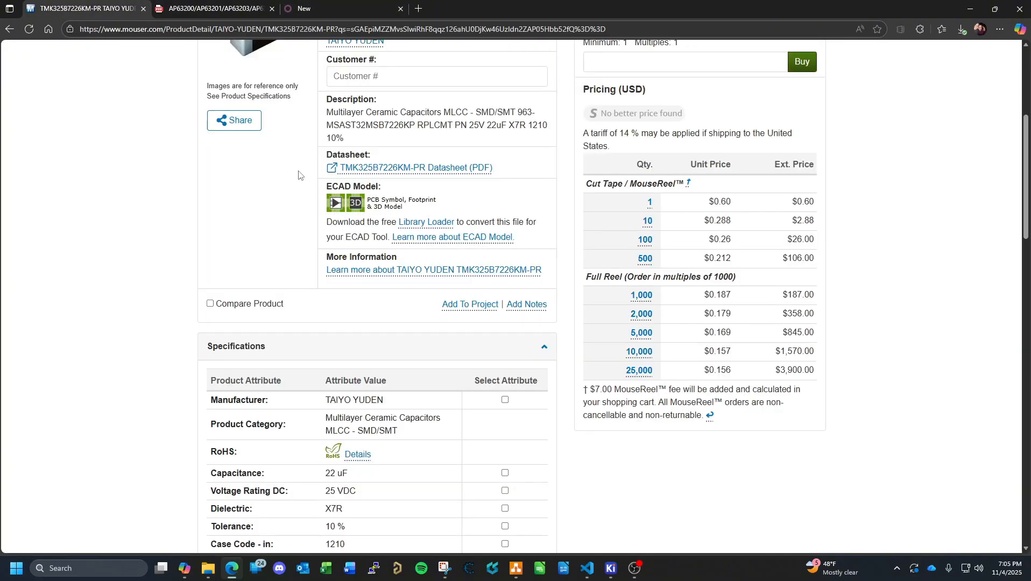
pyautogui.scroll(5, 380, 148)
pyautogui.scroll(-1, 406, 231)
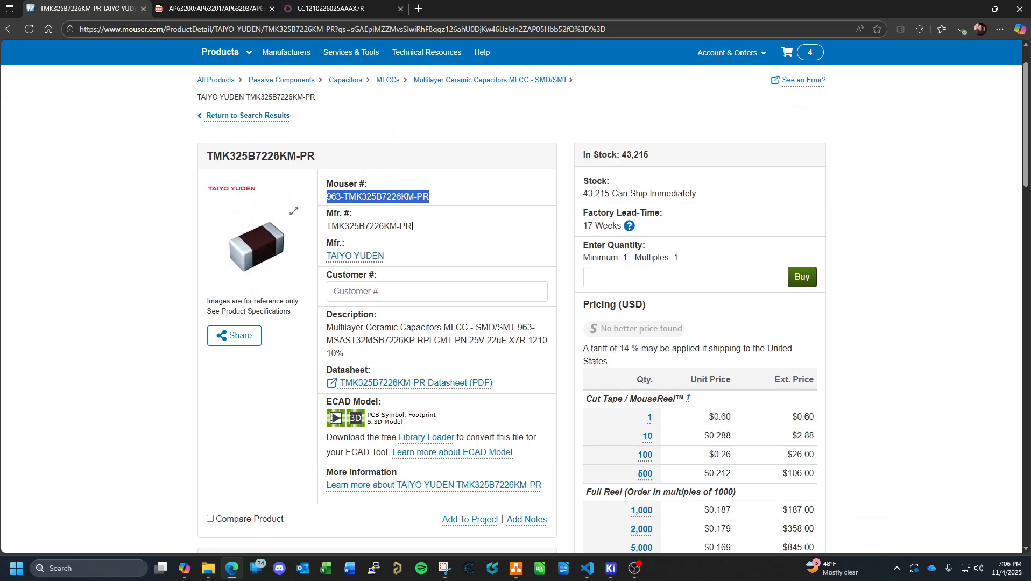
pyautogui.moveTo(412, 226); pyautogui.dragTo(327, 229)
pyautogui.hotkey('ctrl', 'c')
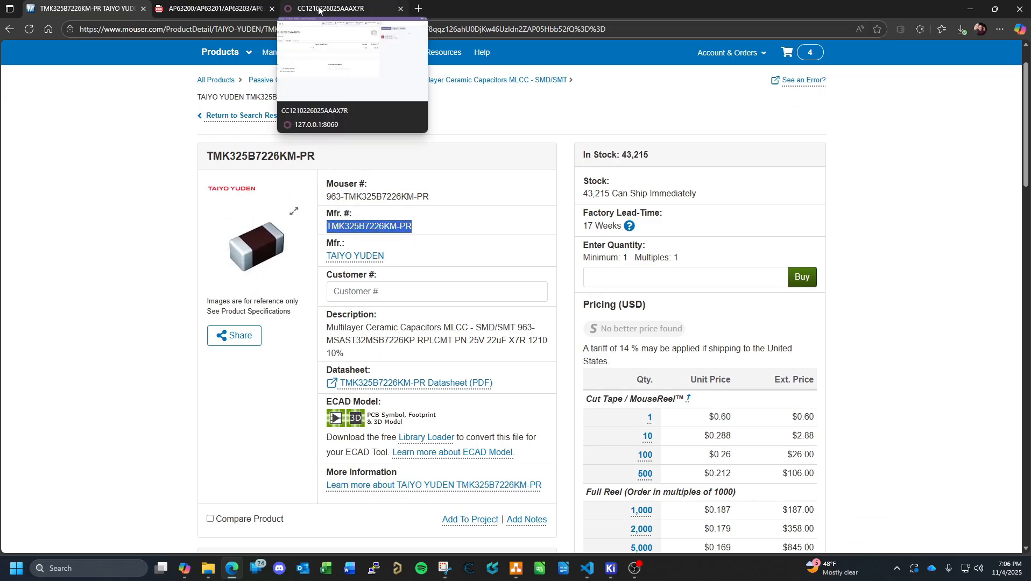
# Return to the Odoo product and set Mouser's vendor product code to TMK325B7226KM-PR, quantity to 1 and unit price to 0.60.
pyautogui.click(338, 8)
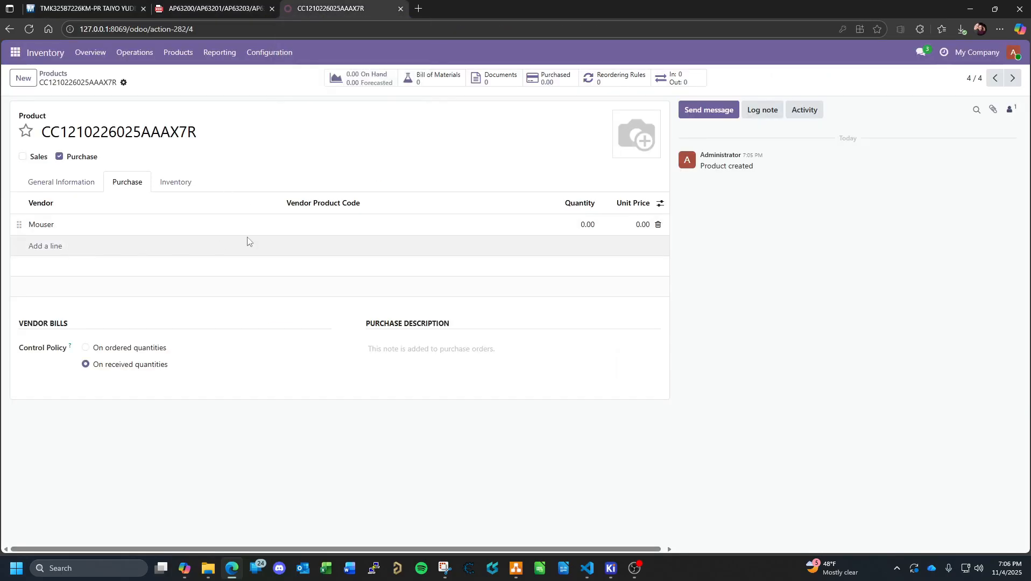
pyautogui.click(320, 234)
pyautogui.hotkey('ctrl', 'v')
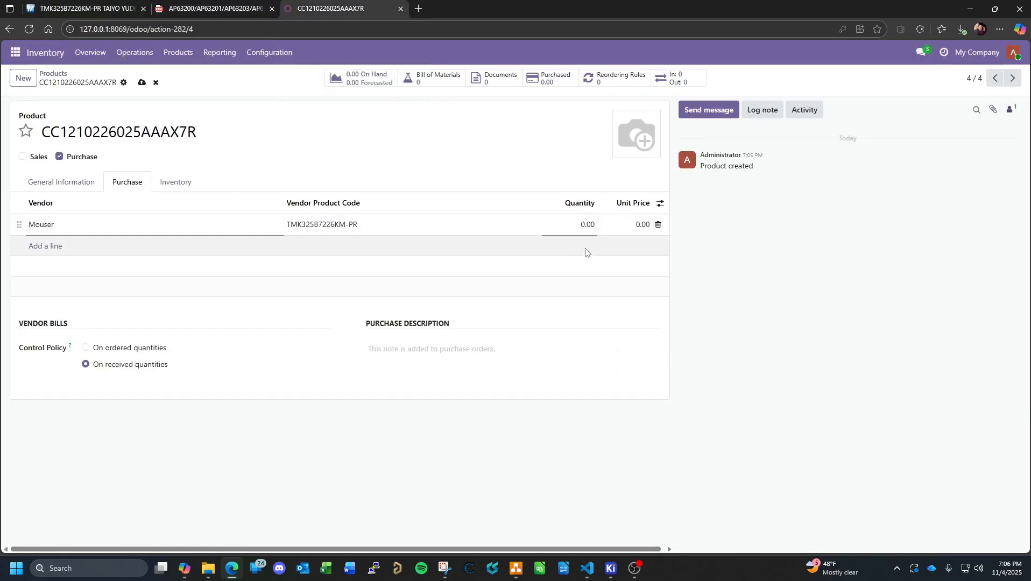
pyautogui.click(588, 233)
pyautogui.write('1')
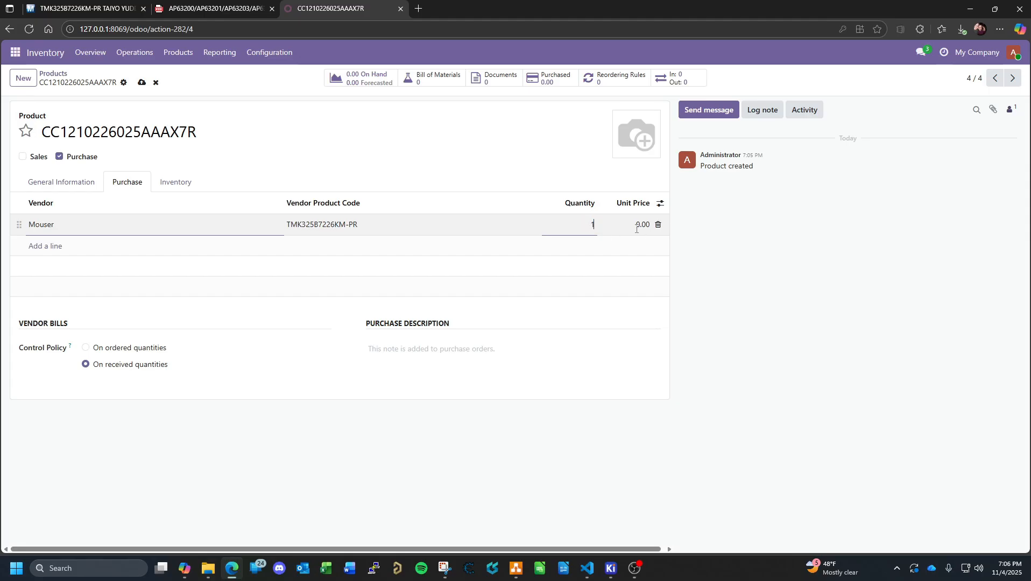
pyautogui.click(637, 226)
pyautogui.write('0')
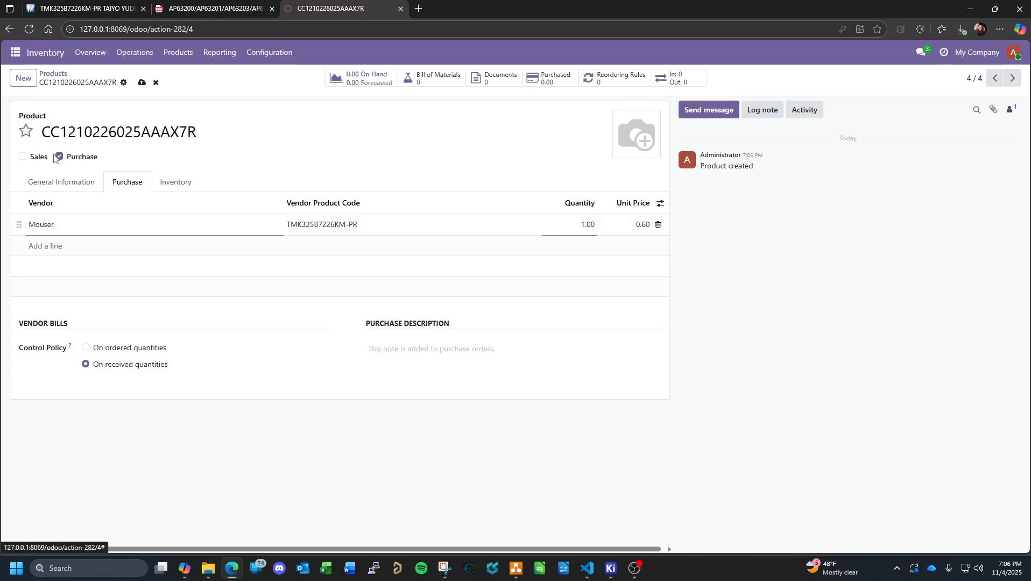
# In the product's general information, set the sales price to 0 and remove the 6% sales tax.
pyautogui.click(75, 184)
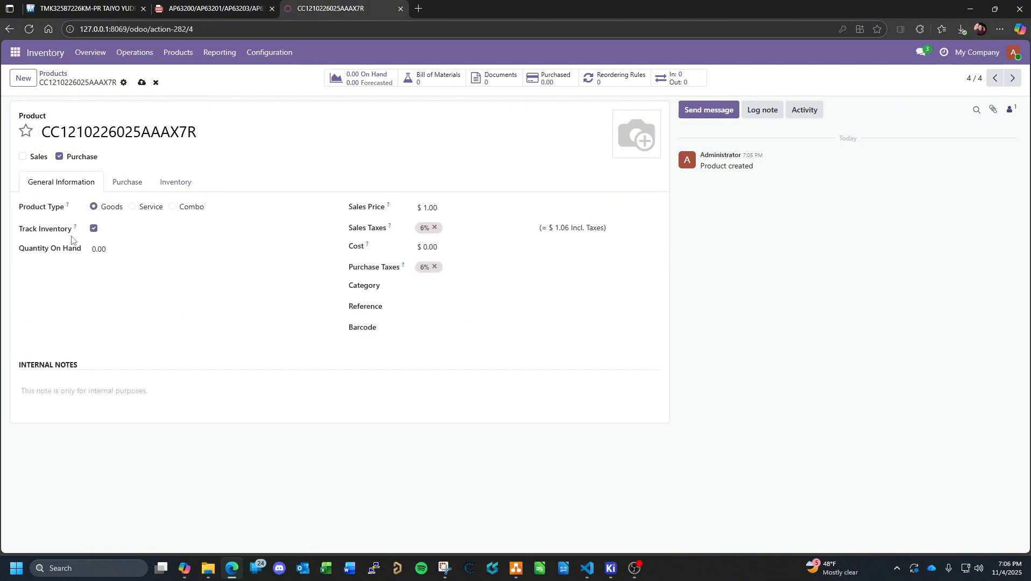
pyautogui.click(446, 207)
pyautogui.write('0')
pyautogui.click(434, 227)
# Set the product's cost to 0.60, remove its 6% purchase tax, and assign the category Goods / Capacitors.
pyautogui.click(449, 249)
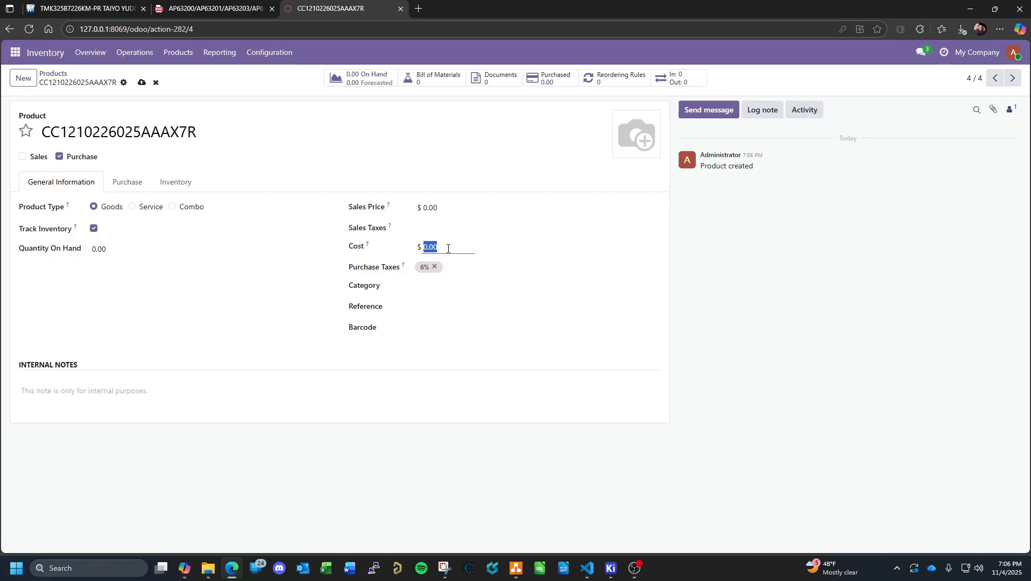
pyautogui.write('0.60')
pyautogui.click(434, 266)
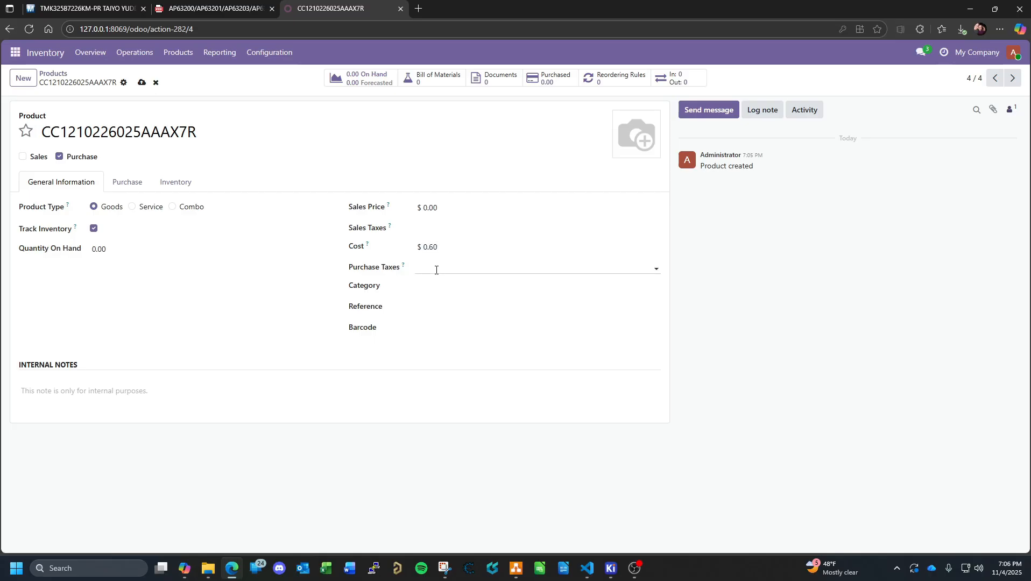
pyautogui.click(433, 286)
pyautogui.click(451, 336)
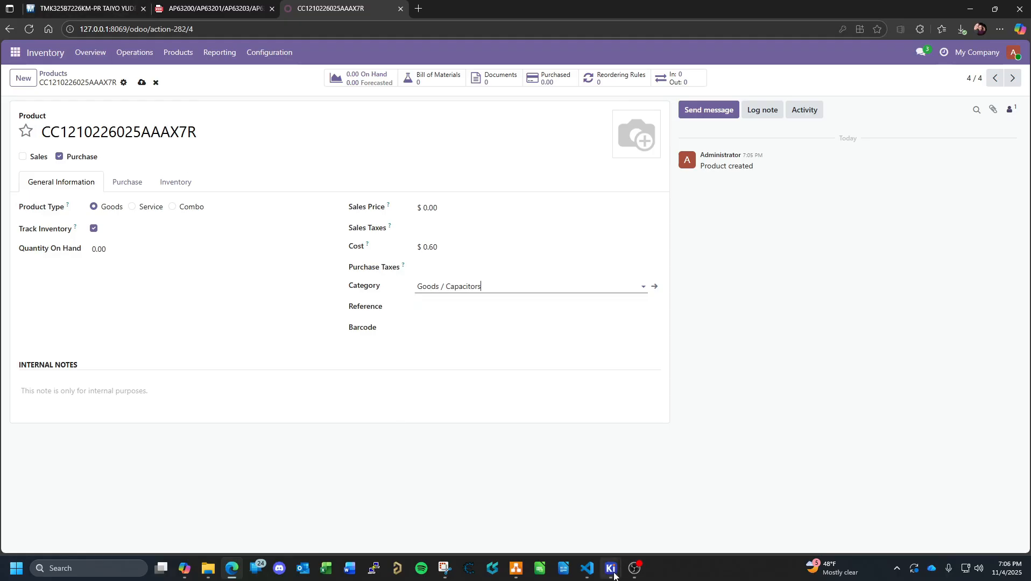
pyautogui.click(231, 568)
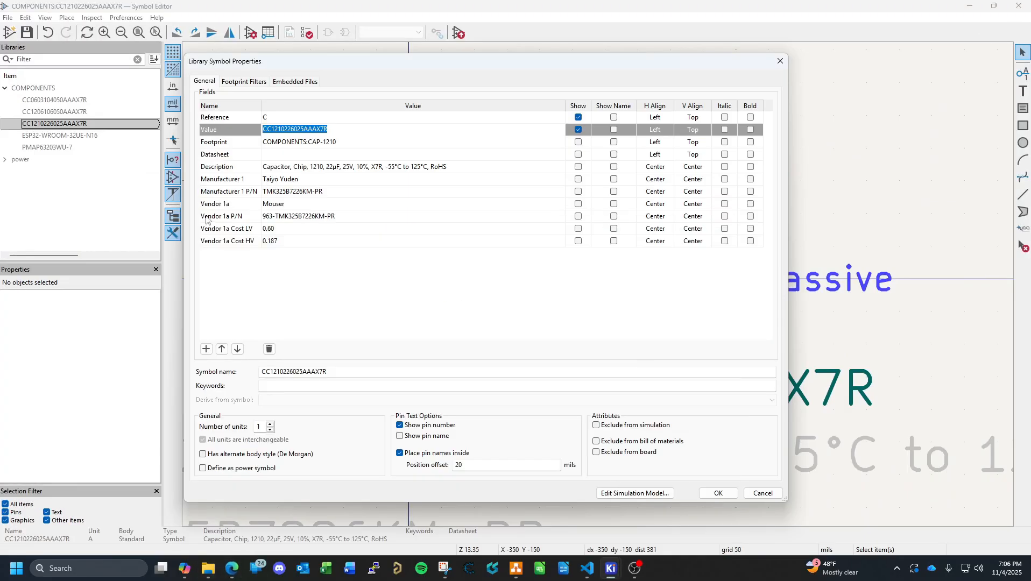
pyautogui.click(462, 169)
pyautogui.hotkey('ctrl', 'c')
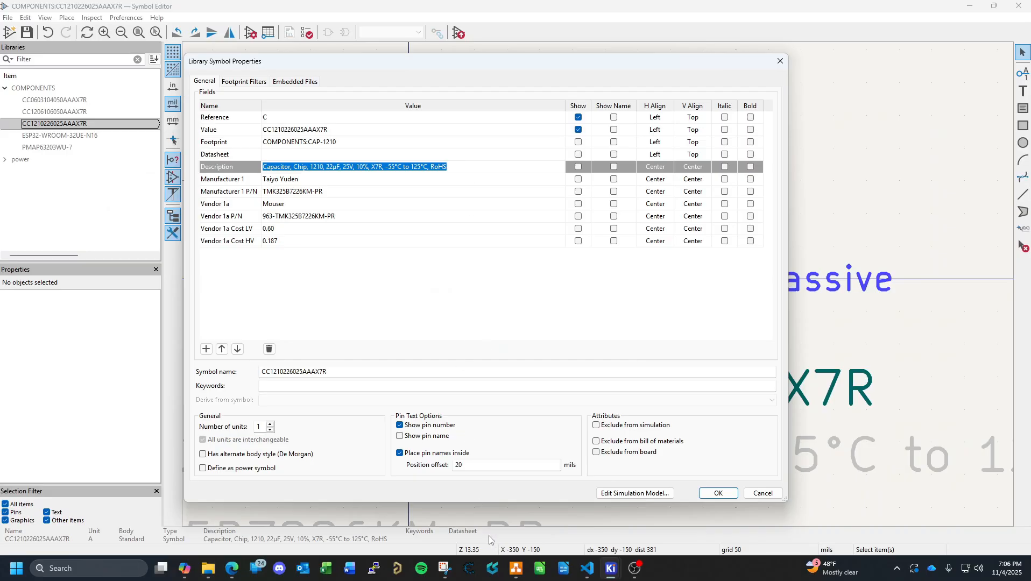
pyautogui.click(231, 568)
pyautogui.click(430, 308)
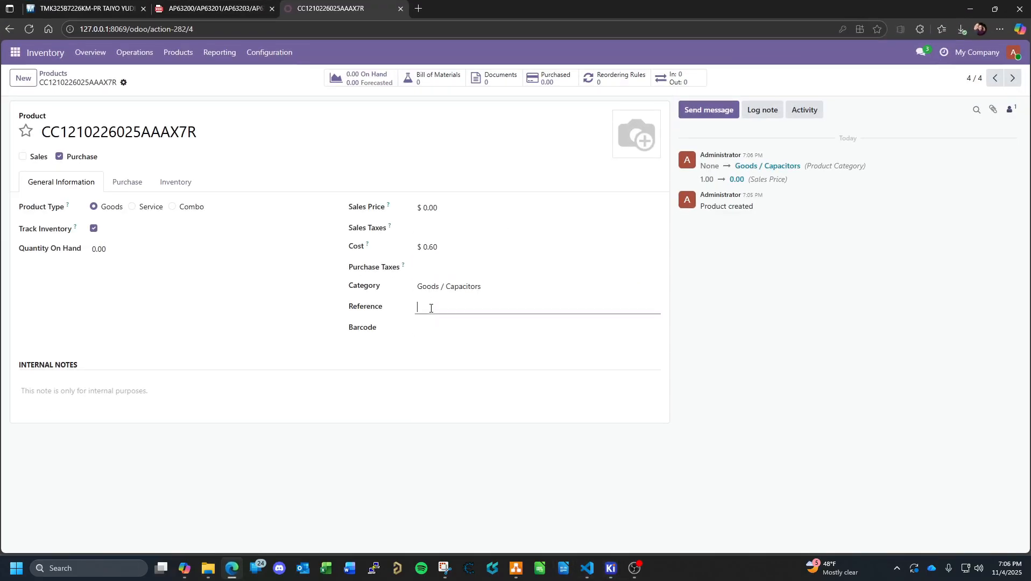
pyautogui.hotkey('ctrl', 'v')
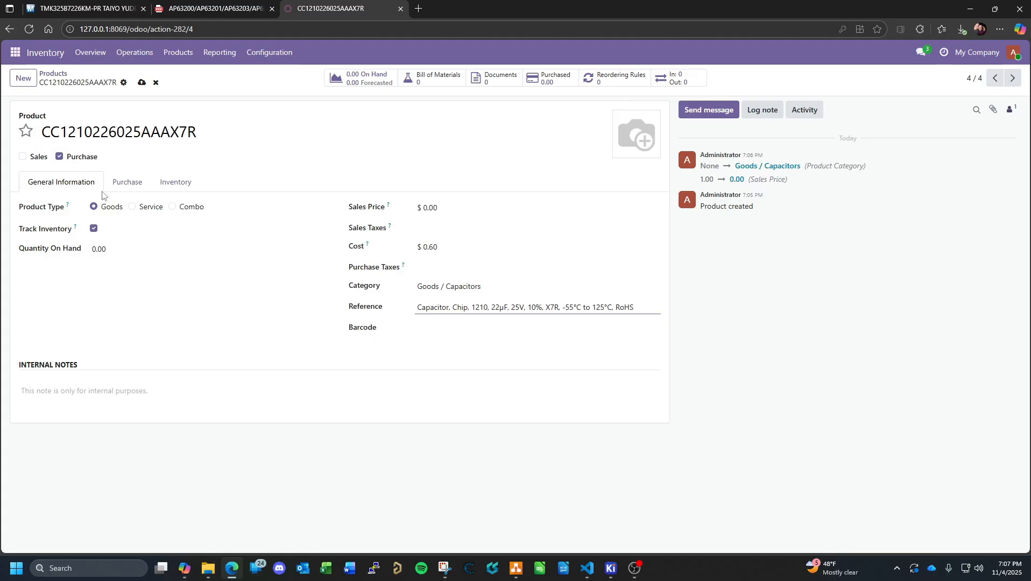
# Review the product's purchase, inventory and general details, and save the product.
pyautogui.click(132, 185)
pyautogui.click(174, 184)
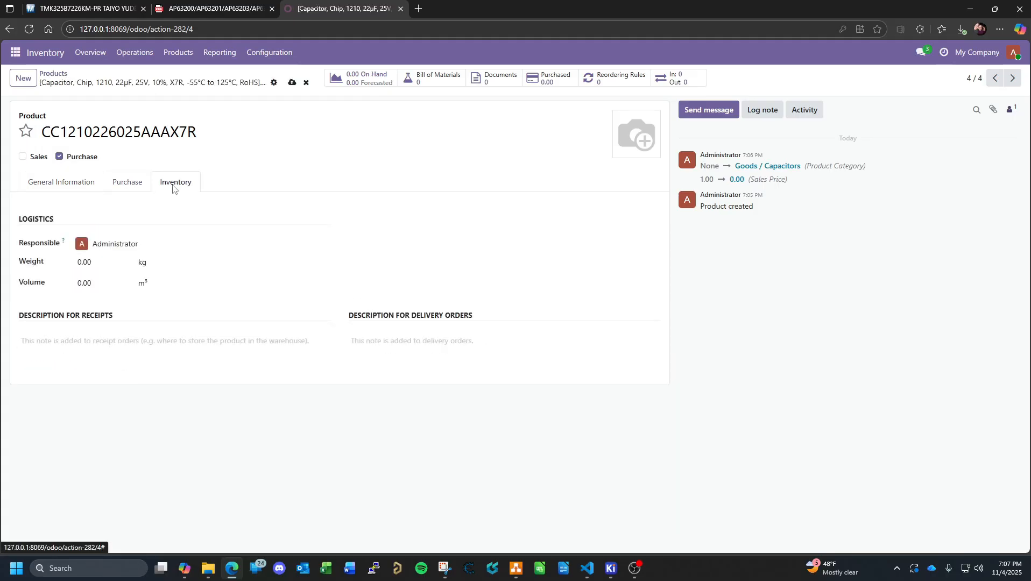
pyautogui.click(63, 185)
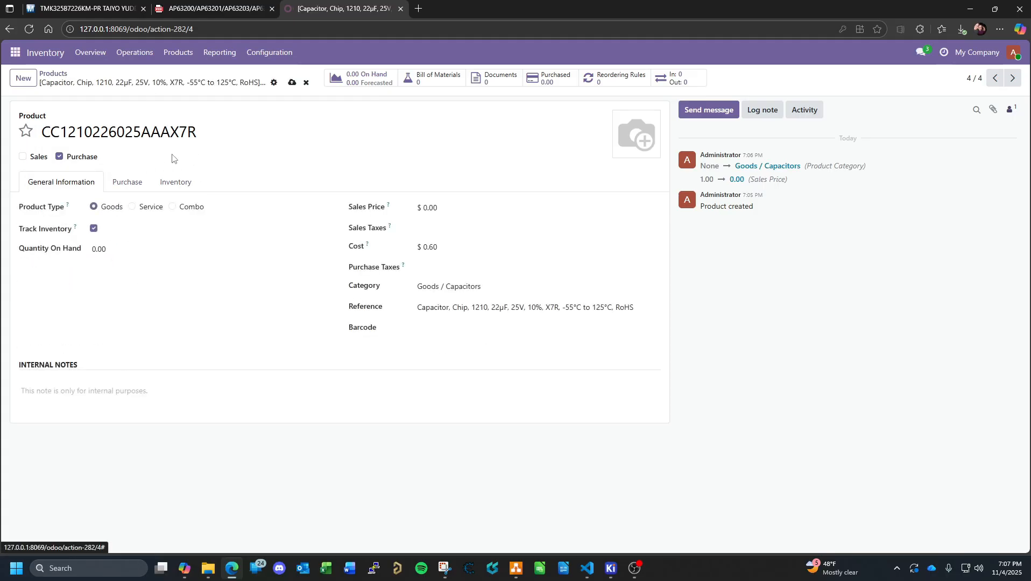
pyautogui.click(293, 83)
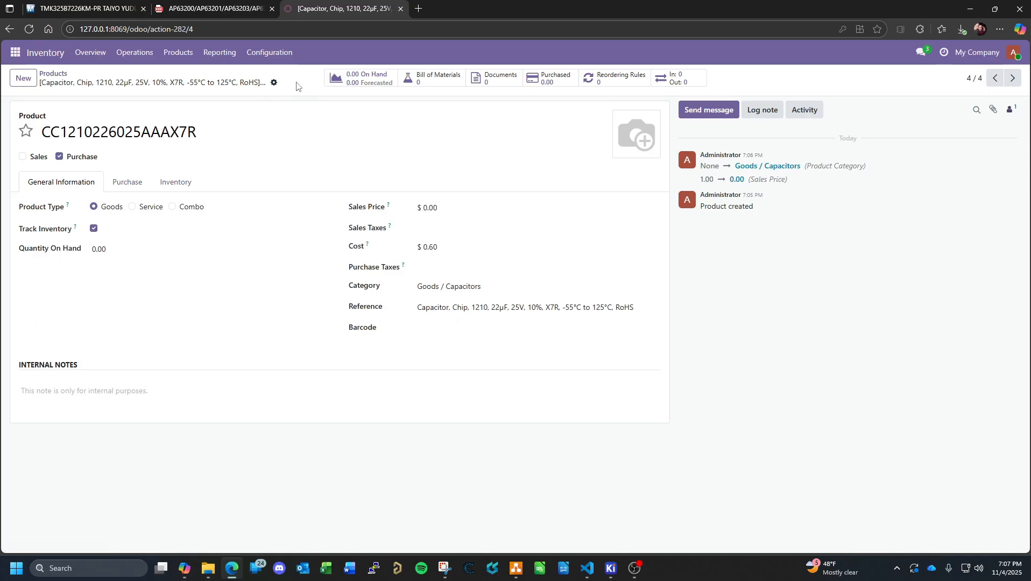
pyautogui.moveTo(610, 568)
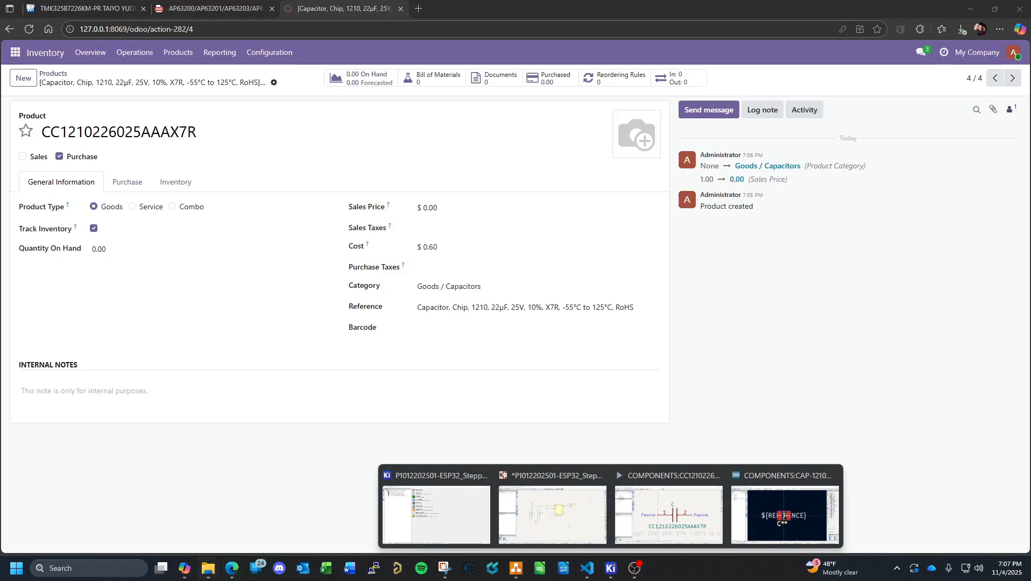
pyautogui.click(669, 515)
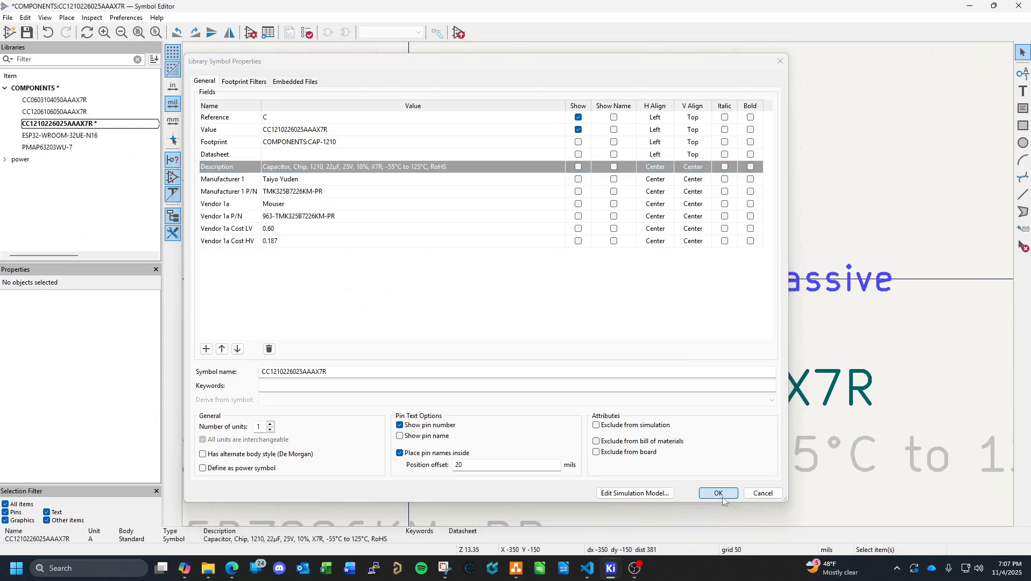
pyautogui.click(718, 493)
pyautogui.click(26, 32)
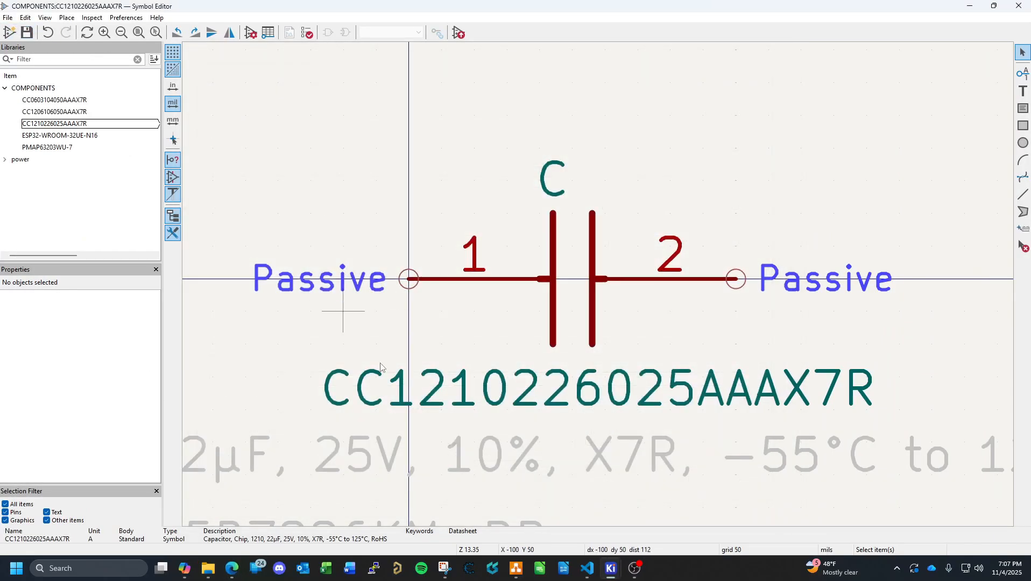
pyautogui.moveTo(615, 571)
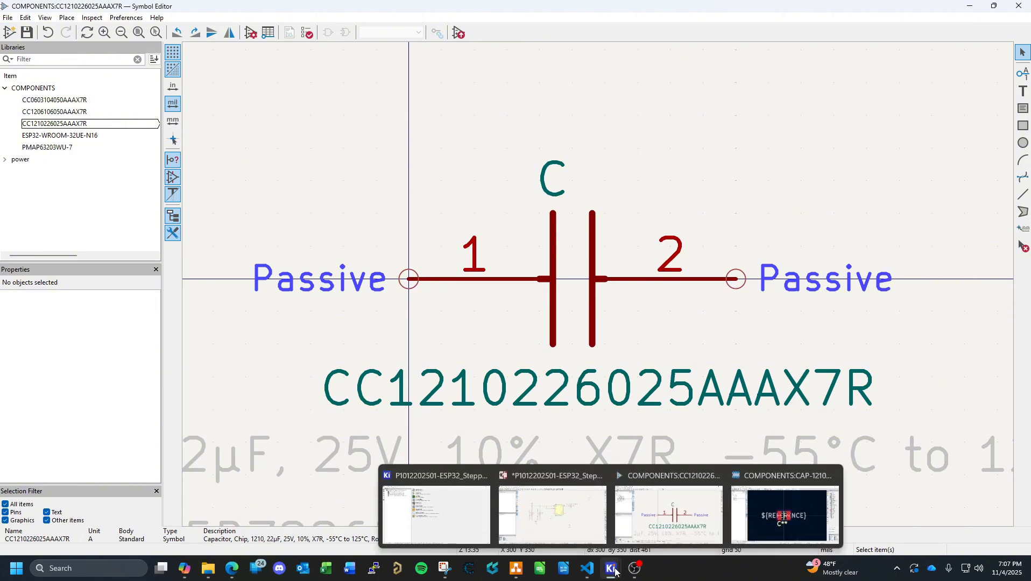
pyautogui.click(548, 508)
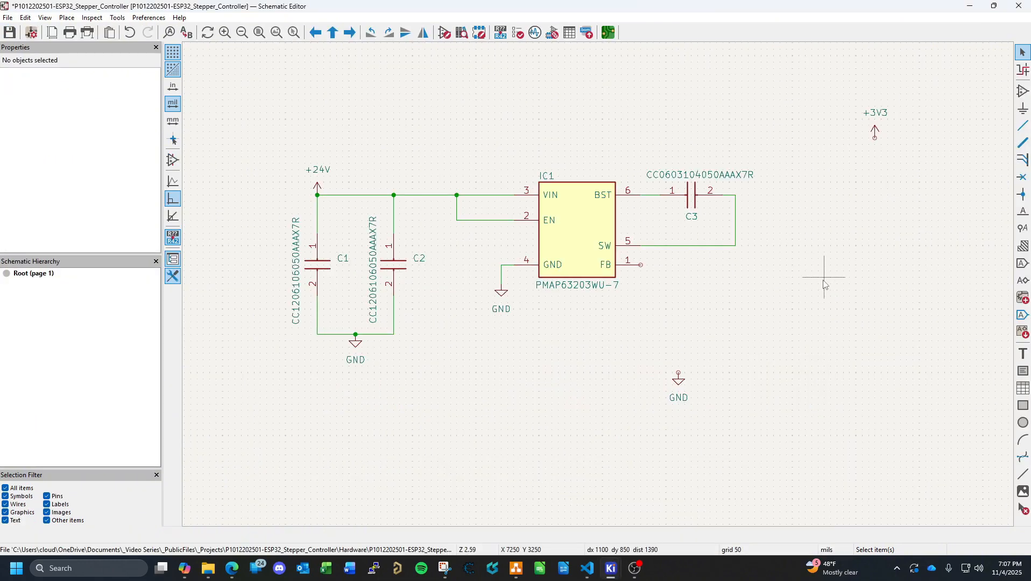
pyautogui.moveTo(897, 248); pyautogui.dragTo(710, 263, button='middle')
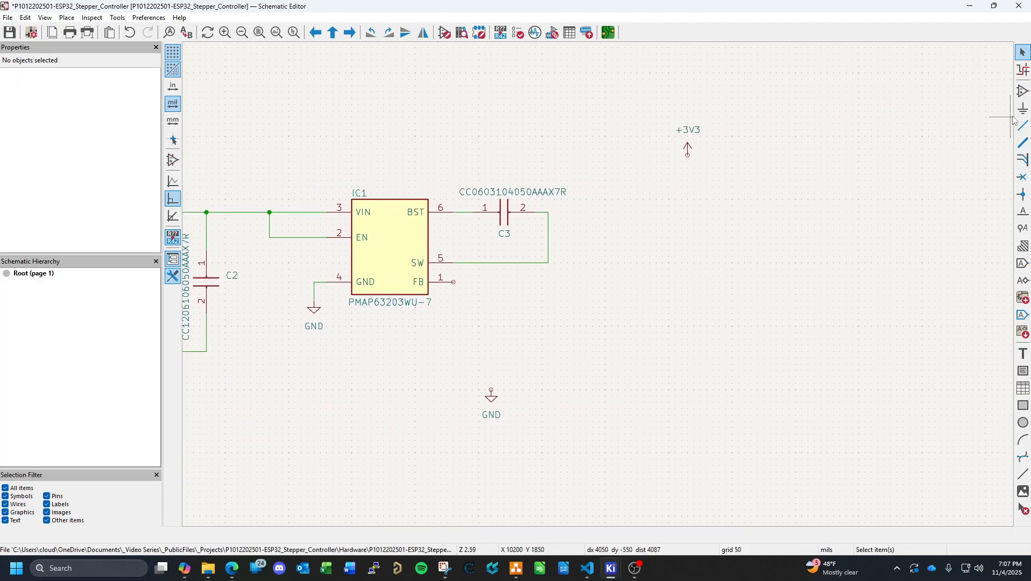
pyautogui.press('a')
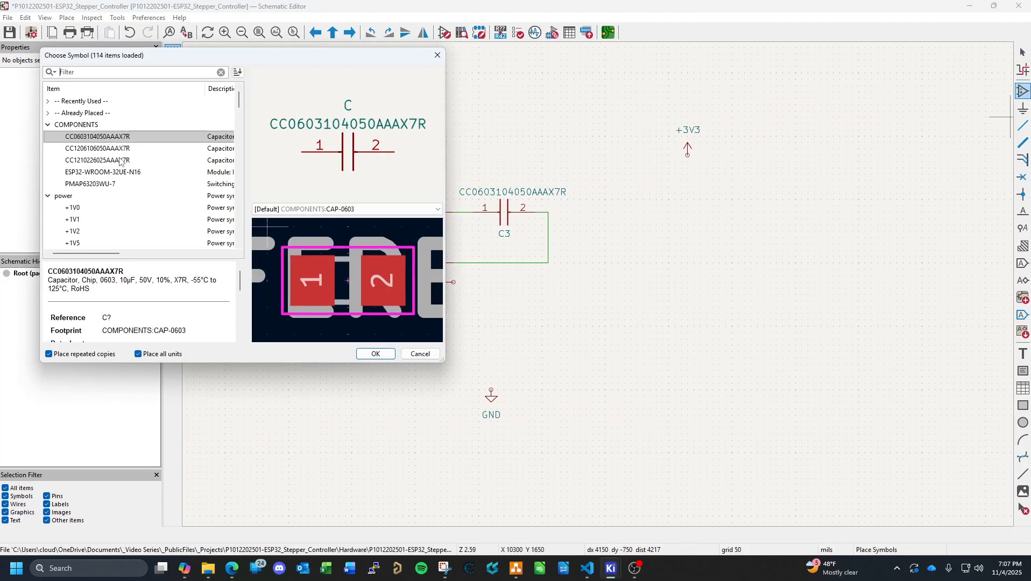
pyautogui.click(109, 162)
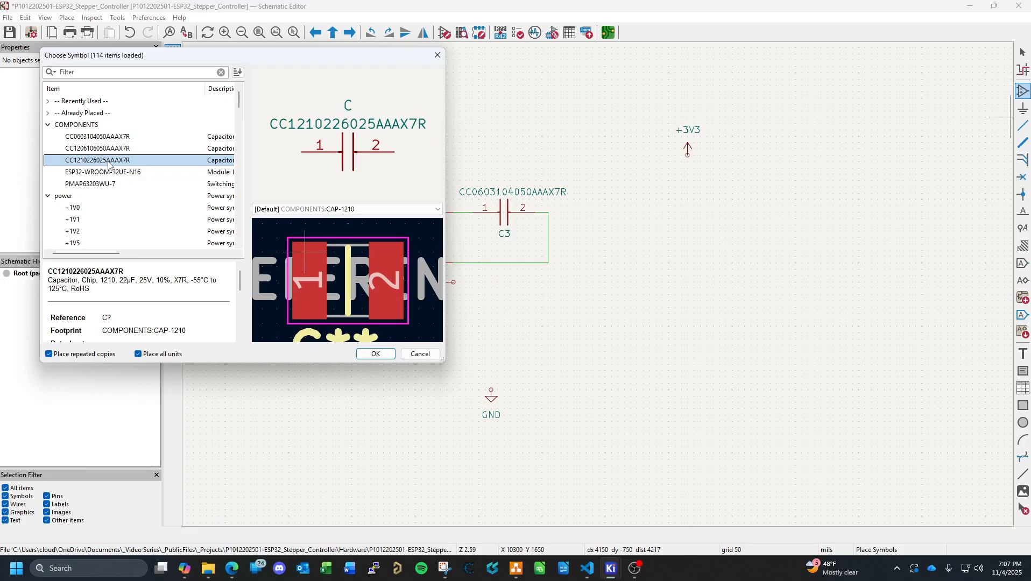
pyautogui.doubleClick(109, 161)
pyautogui.press('r')
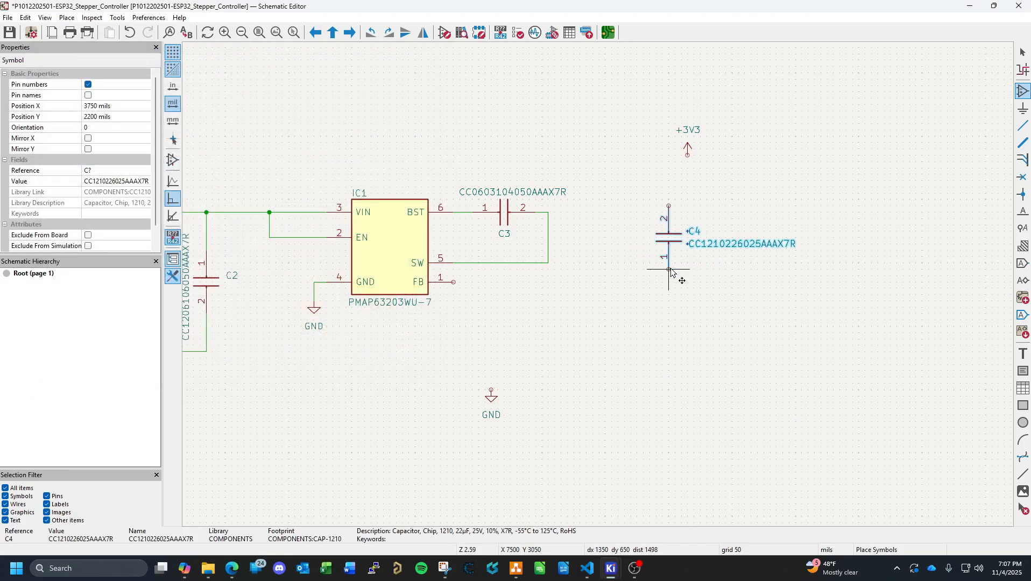
pyautogui.press('r')
pyautogui.press('r')
pyautogui.click(707, 219)
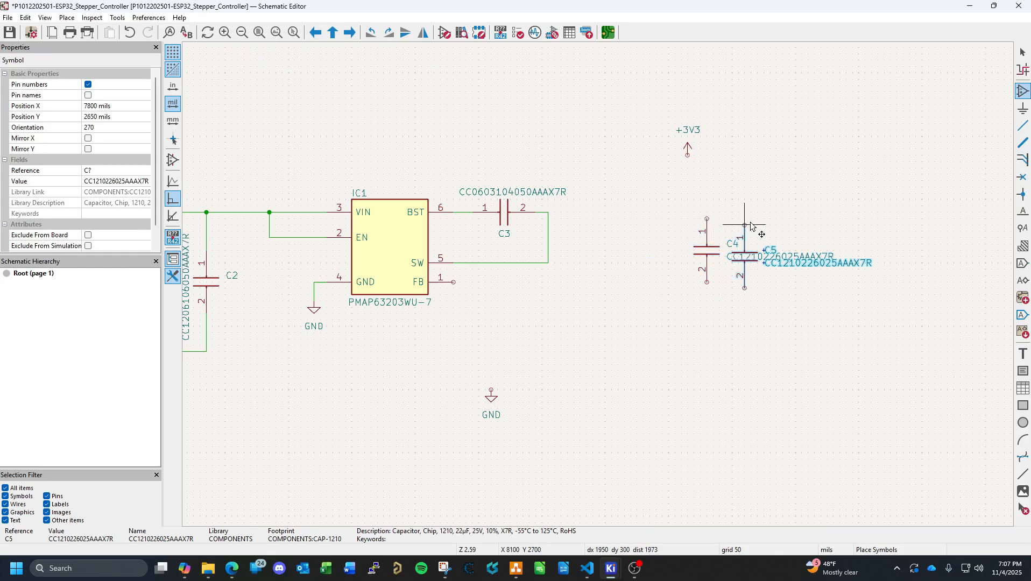
pyautogui.click(808, 219)
pyautogui.press('Escape')
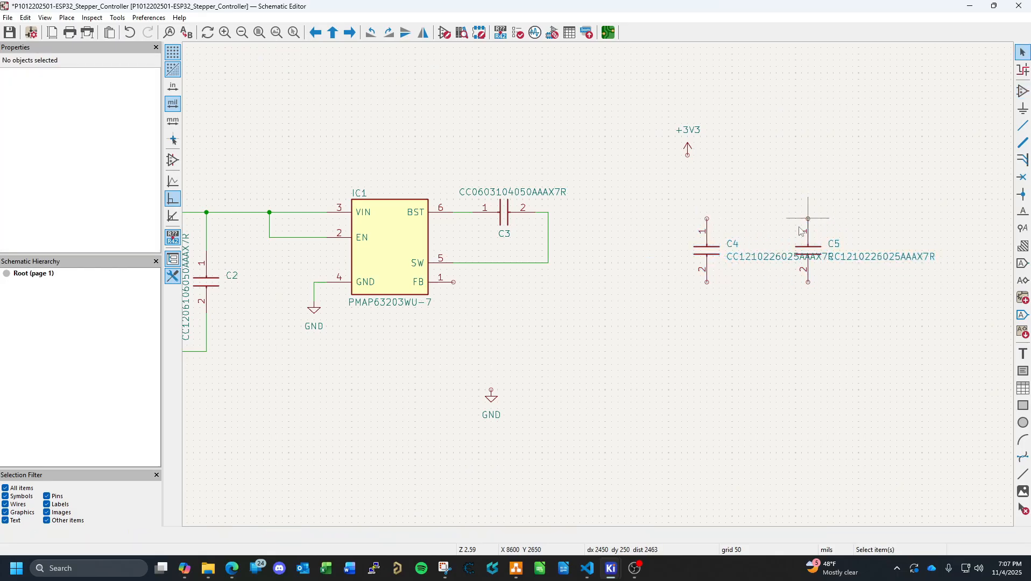
# Rotate the value labels of C4 and C5 to vertical and place each one left of its capacitor.
pyautogui.click(752, 262)
pyautogui.moveTo(753, 262); pyautogui.dragTo(692, 215)
pyautogui.press('r')
pyautogui.click(878, 262)
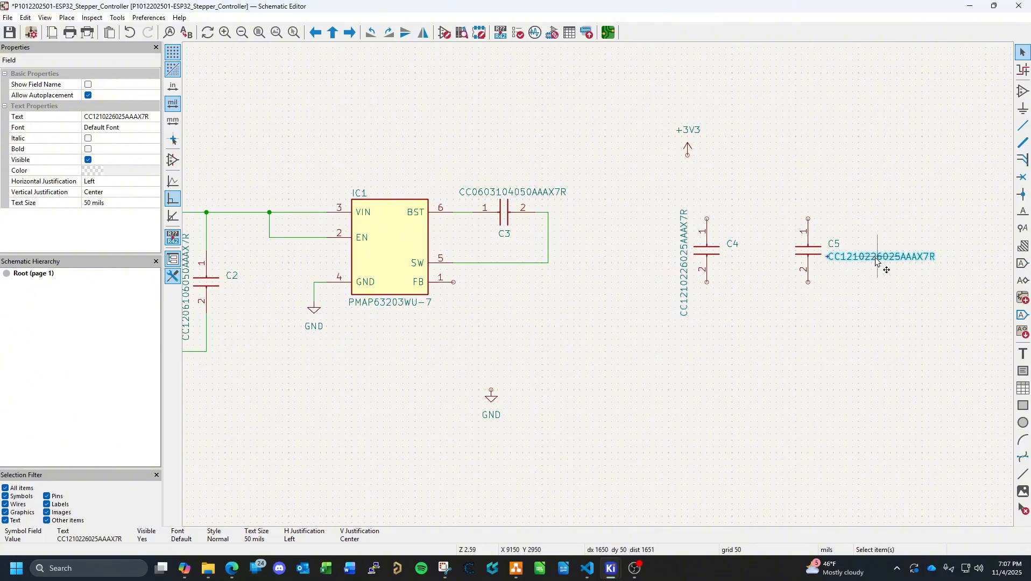
pyautogui.moveTo(878, 262); pyautogui.dragTo(788, 214)
pyautogui.press('r')
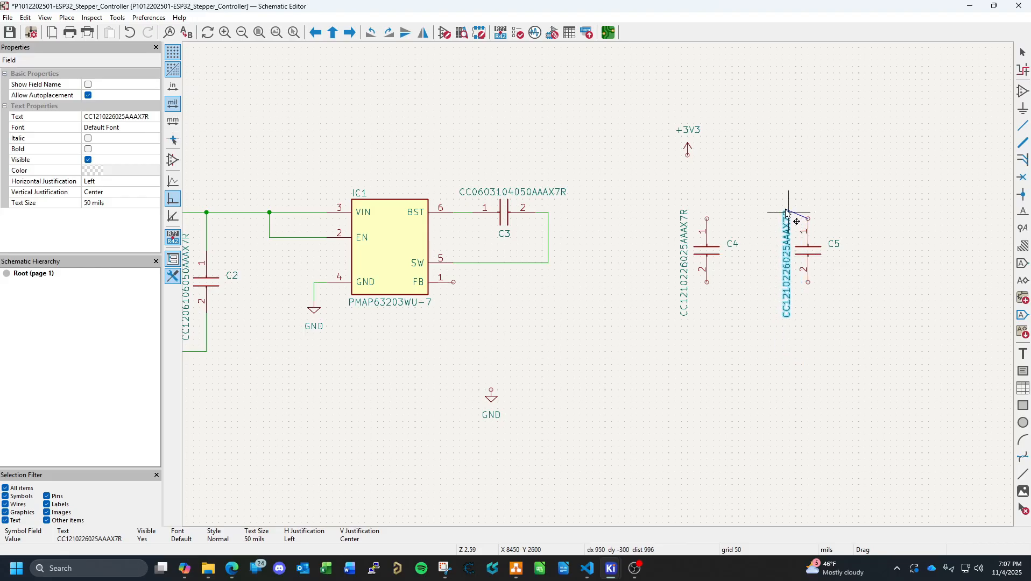
pyautogui.click(753, 302)
# Move C4 closer to C5 and lower both capacitors to Y 2750 mils so they line up.
pyautogui.doubleClick(734, 258)
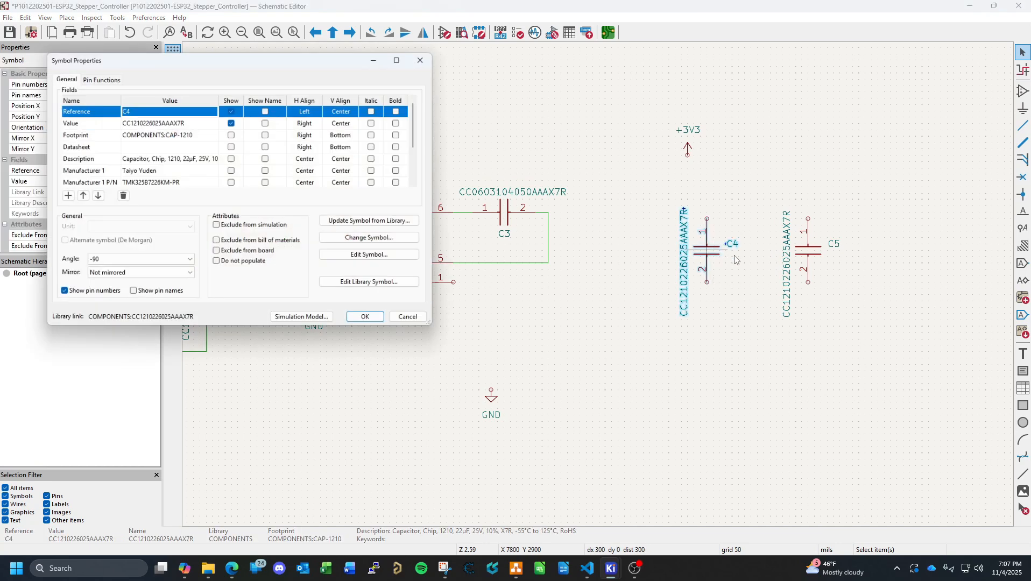
pyautogui.press('Escape')
pyautogui.moveTo(708, 254); pyautogui.dragTo(744, 287)
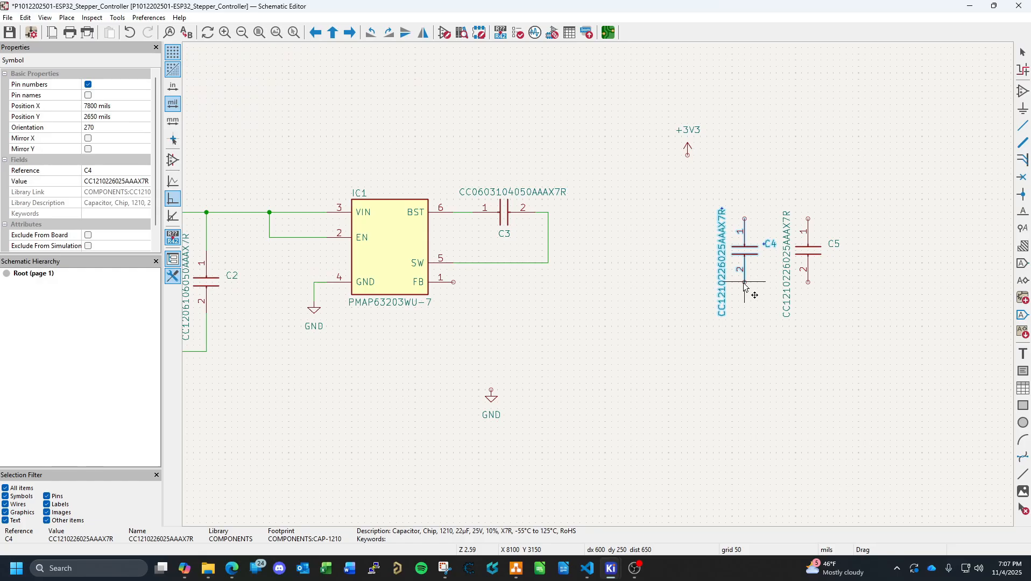
pyautogui.moveTo(745, 287); pyautogui.dragTo(745, 300)
pyautogui.click(810, 257)
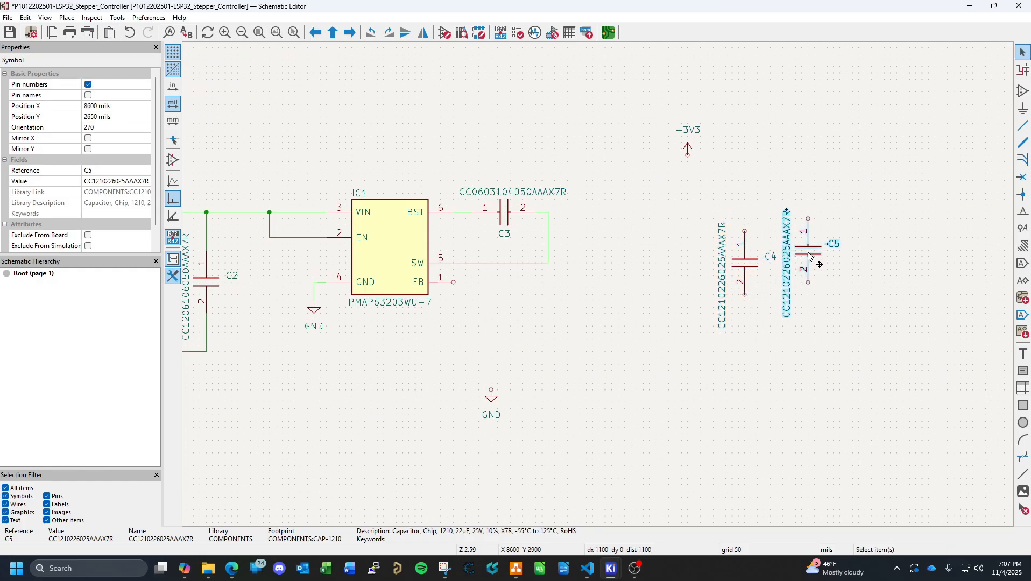
pyautogui.doubleClick(809, 257)
pyautogui.press('Escape')
pyautogui.moveTo(810, 257); pyautogui.dragTo(811, 297)
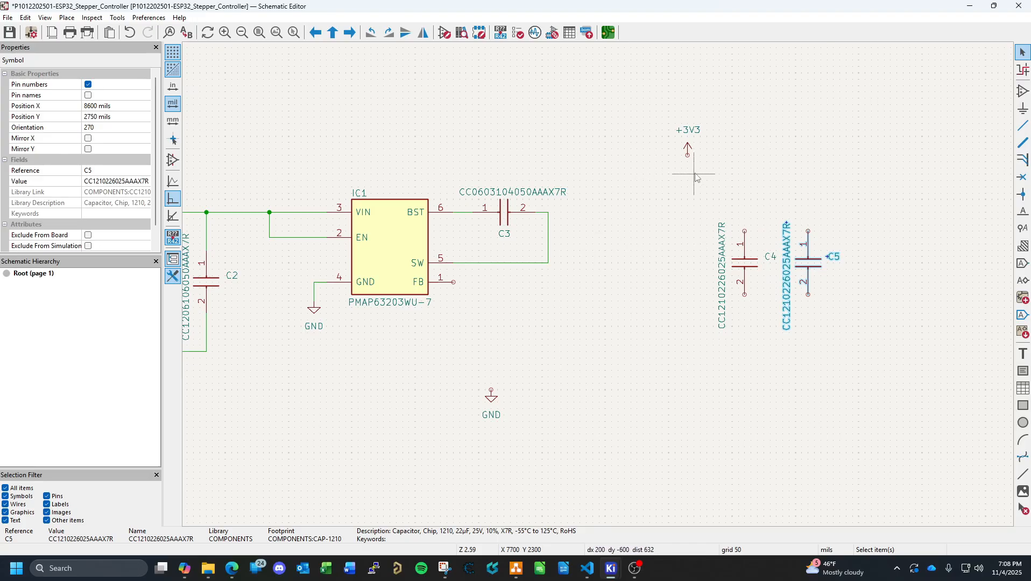
# Move the +3V3 power symbol directly above C5, to X 8600 and Y 2500 mils.
pyautogui.moveTo(686, 149); pyautogui.dragTo(808, 170)
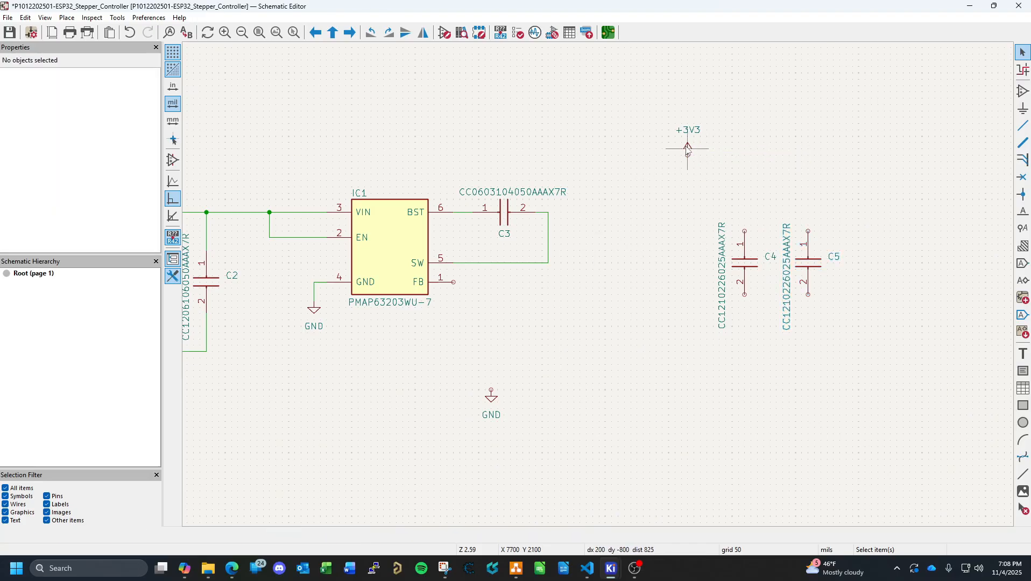
pyautogui.click(685, 146)
pyautogui.moveTo(687, 144); pyautogui.dragTo(809, 202)
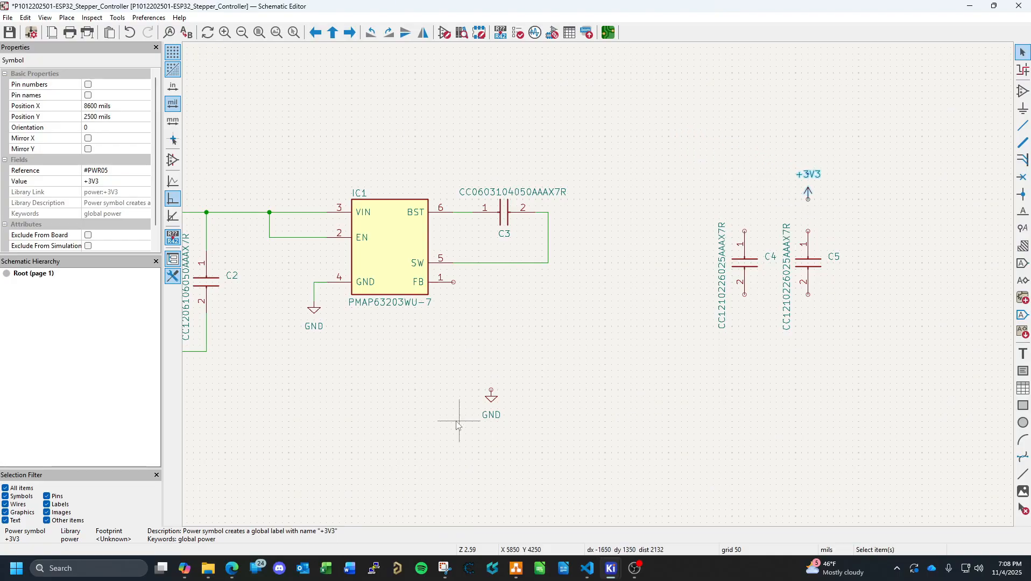
pyautogui.press('Escape')
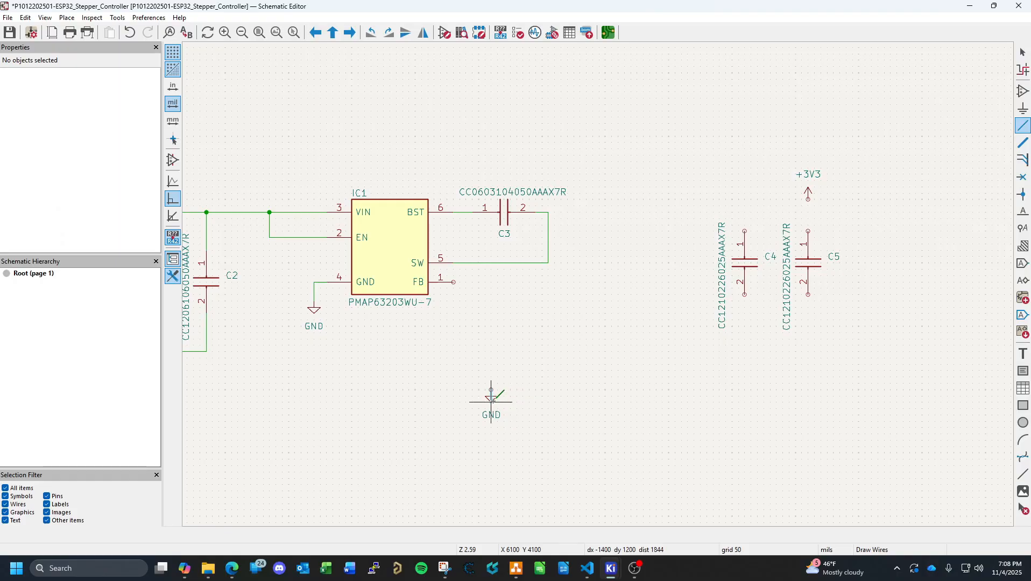
# Move the unconnected GND symbol below and between C4 and C5, to X 8450 and Y 3650 mils.
pyautogui.doubleClick(493, 402)
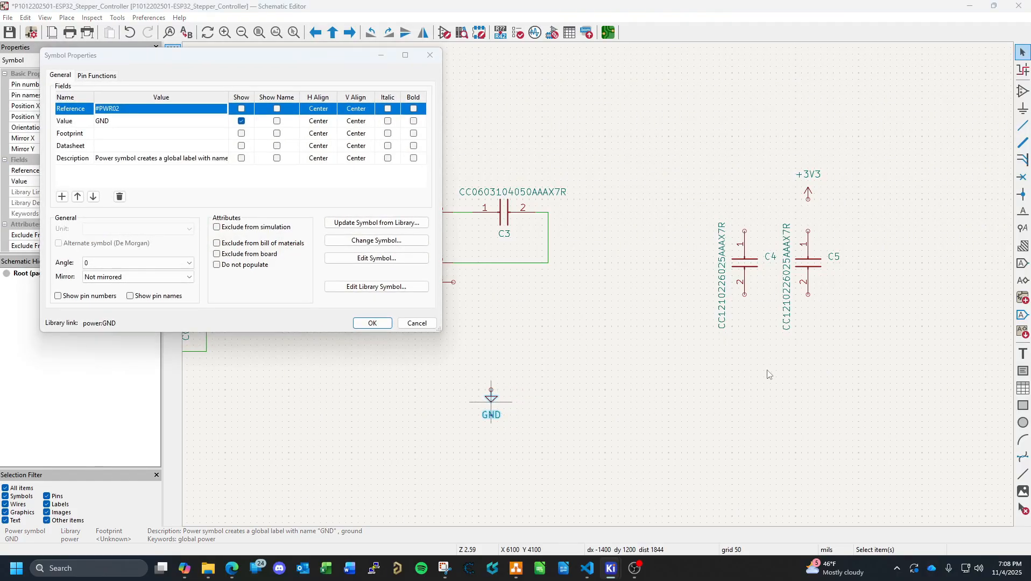
pyautogui.press('Escape')
pyautogui.moveTo(491, 399); pyautogui.dragTo(788, 350)
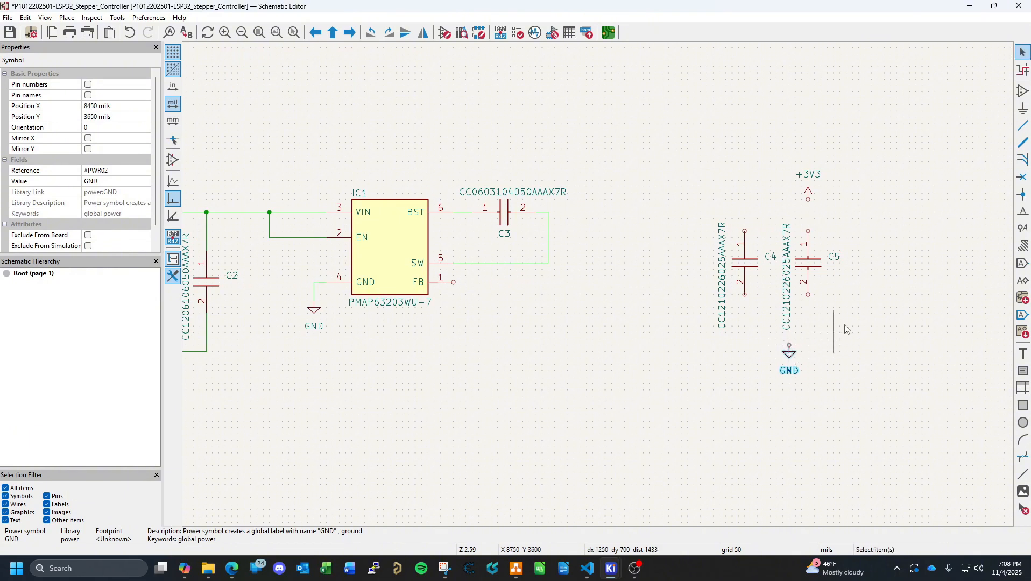
# Wire pin 2 of C4 and pin 2 of C5 to the GND symbol below them.
pyautogui.click(1019, 128)
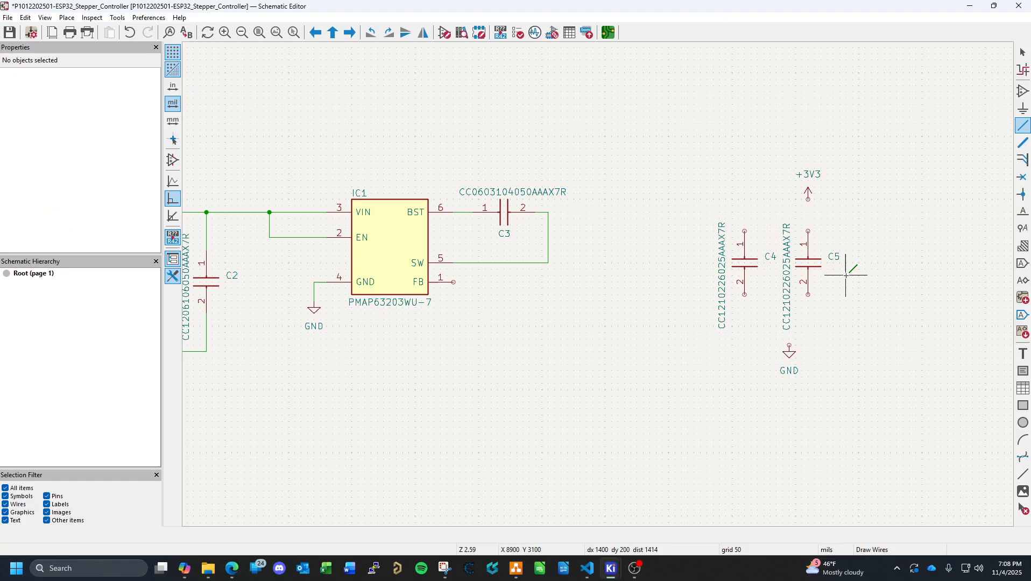
pyautogui.click(745, 295)
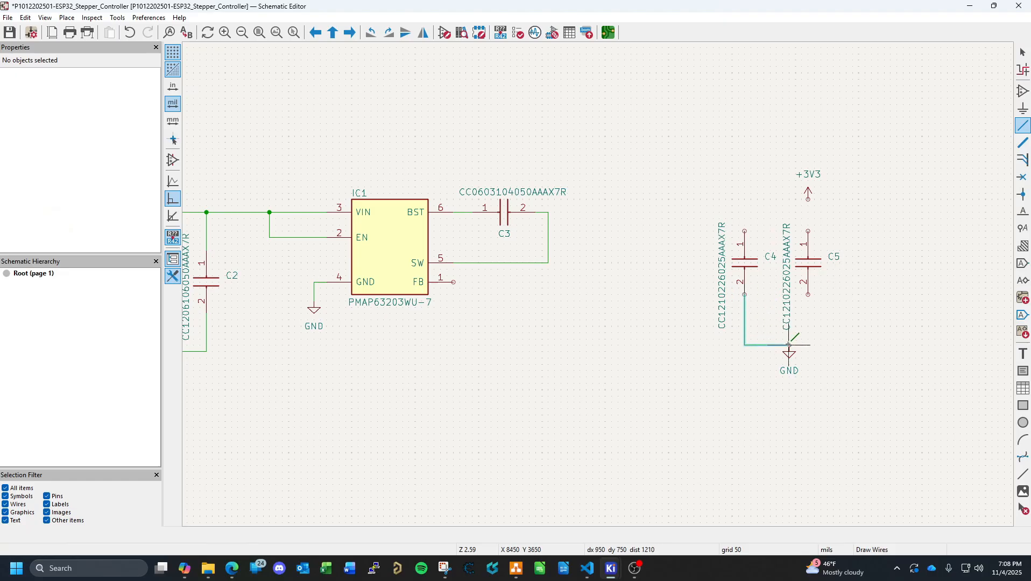
pyautogui.click(789, 345)
pyautogui.click(789, 346)
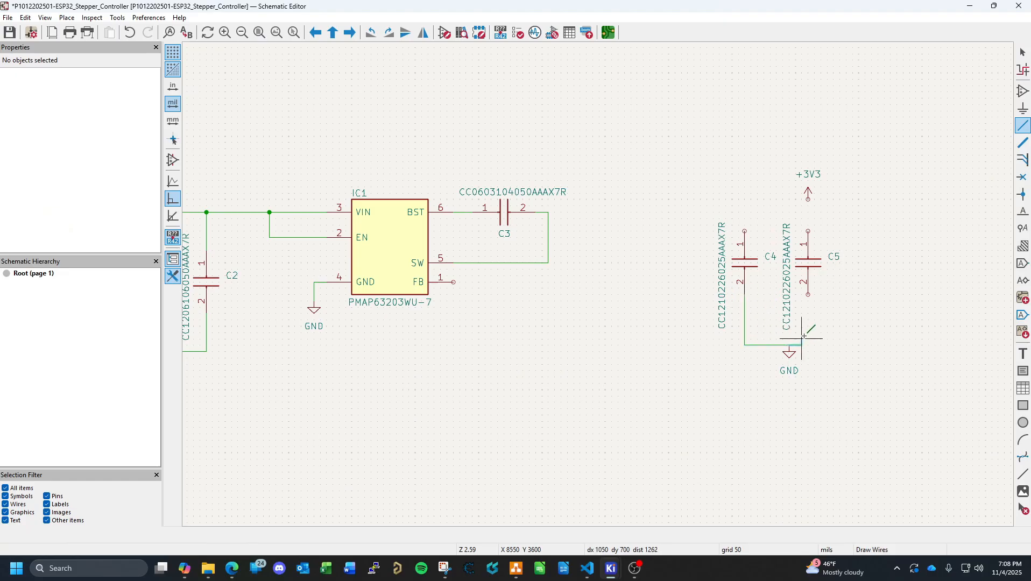
pyautogui.click(808, 295)
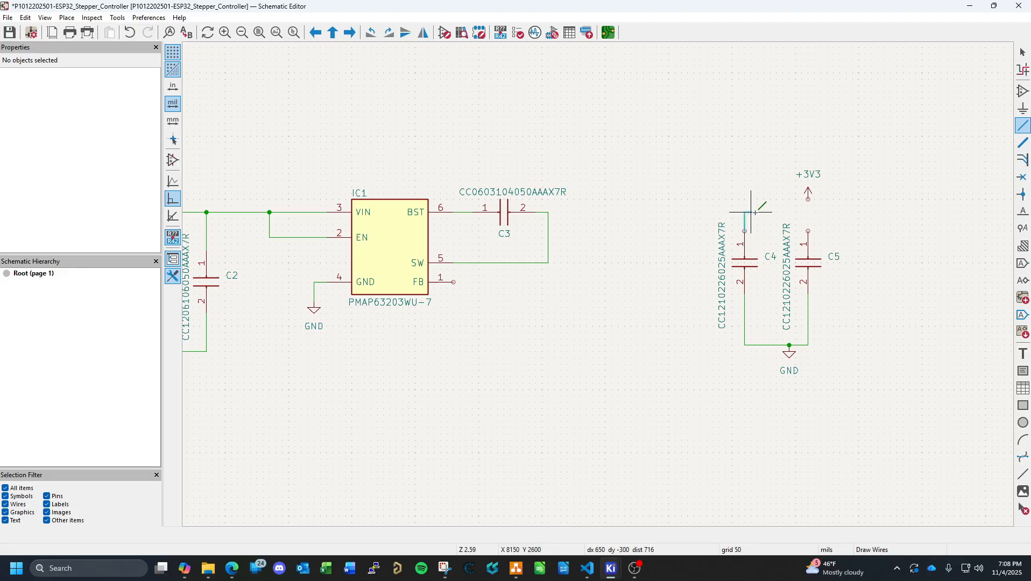
# Wire pin 1 of C4 to pin 1 of C5, routing the wire above both capacitors.
pyautogui.click(808, 213)
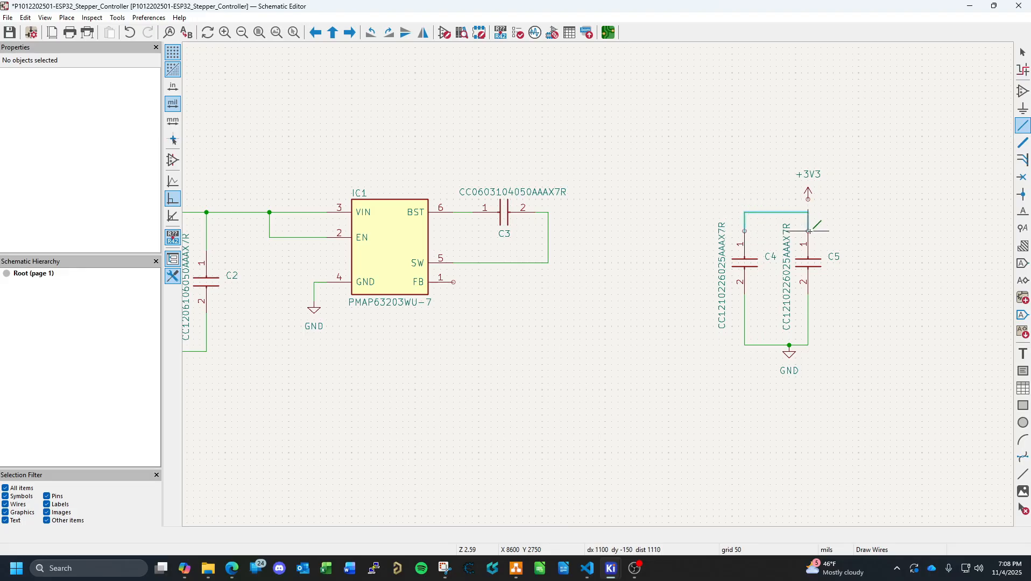
pyautogui.click(809, 231)
pyautogui.press('Escape')
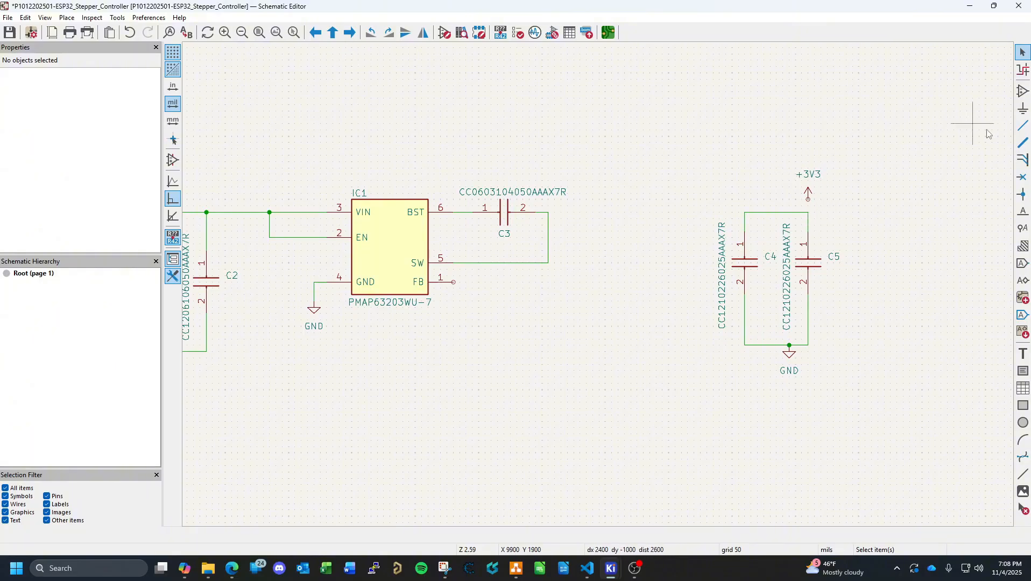
# Wire the +3V3 symbol to the corner of the capacitors' upper wire above C5 and save the schematic.
pyautogui.click(1023, 125)
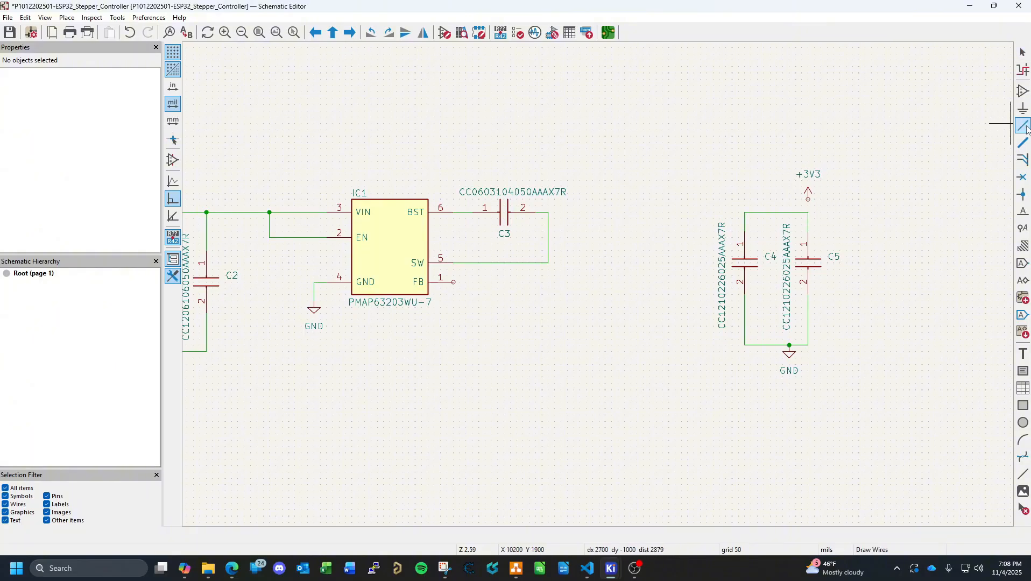
pyautogui.click(809, 212)
pyautogui.press('Escape')
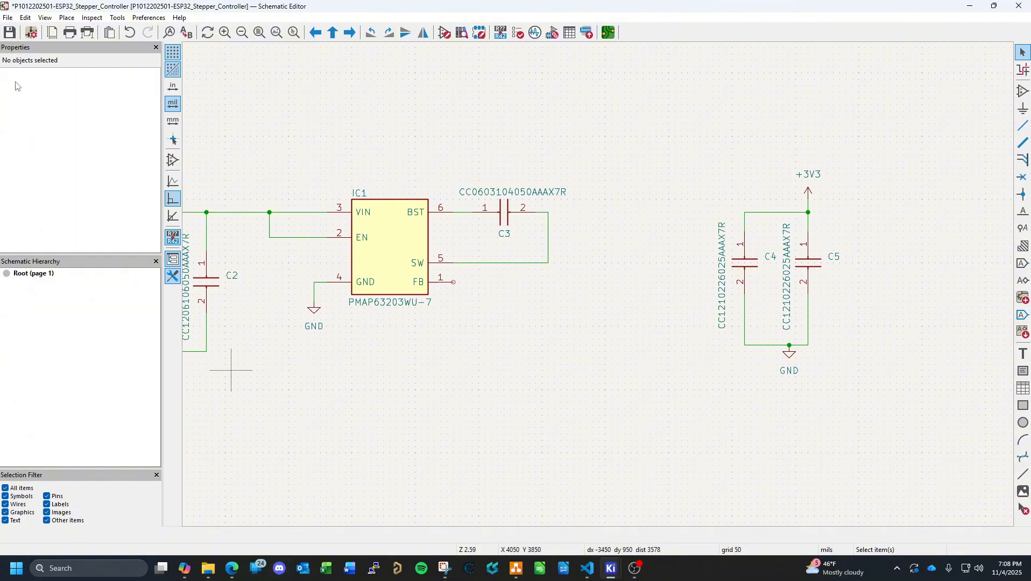
pyautogui.click(9, 33)
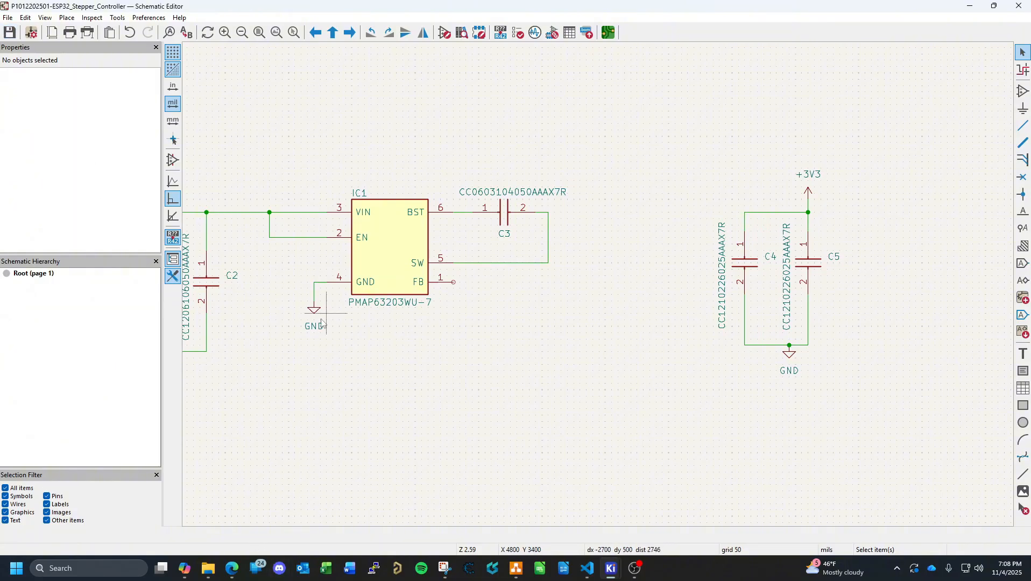
# Switch to Mouser in the browser and open the Power Inductors - SMD category under Inductors, Chokes & Coils.
pyautogui.click(232, 569)
pyautogui.click(195, 4)
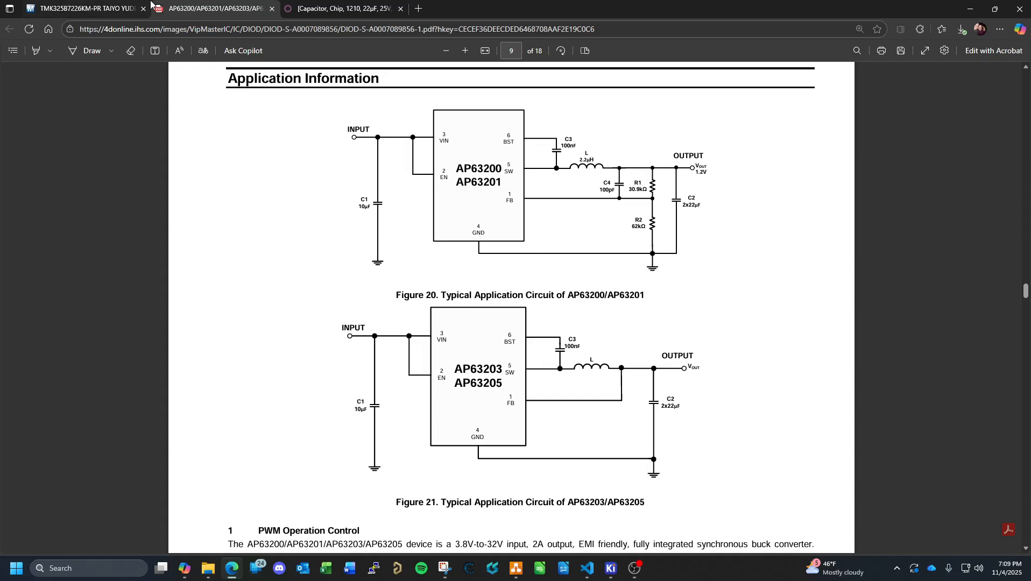
pyautogui.click(129, 9)
pyautogui.scroll(2, 334, 159)
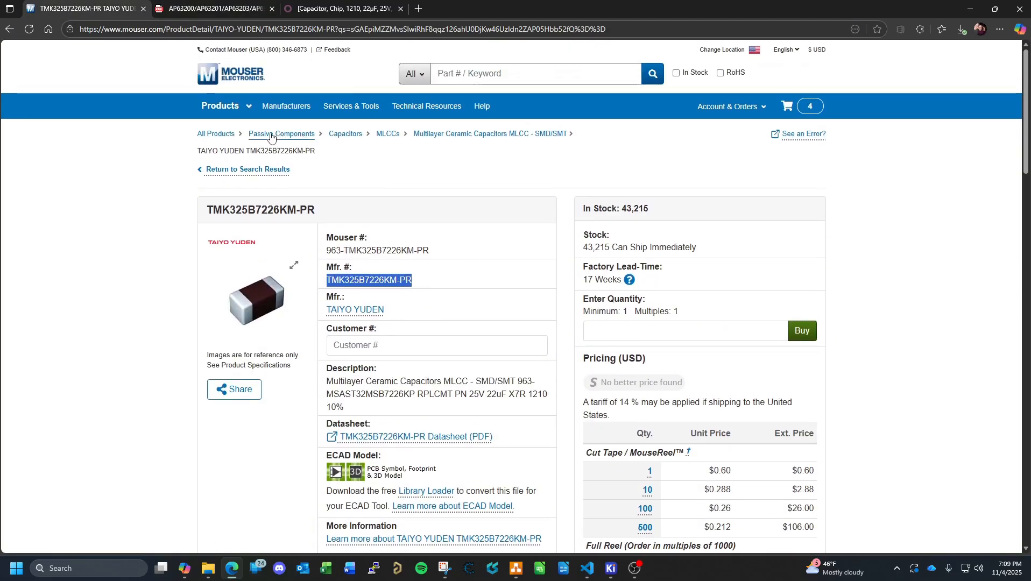
pyautogui.click(216, 134)
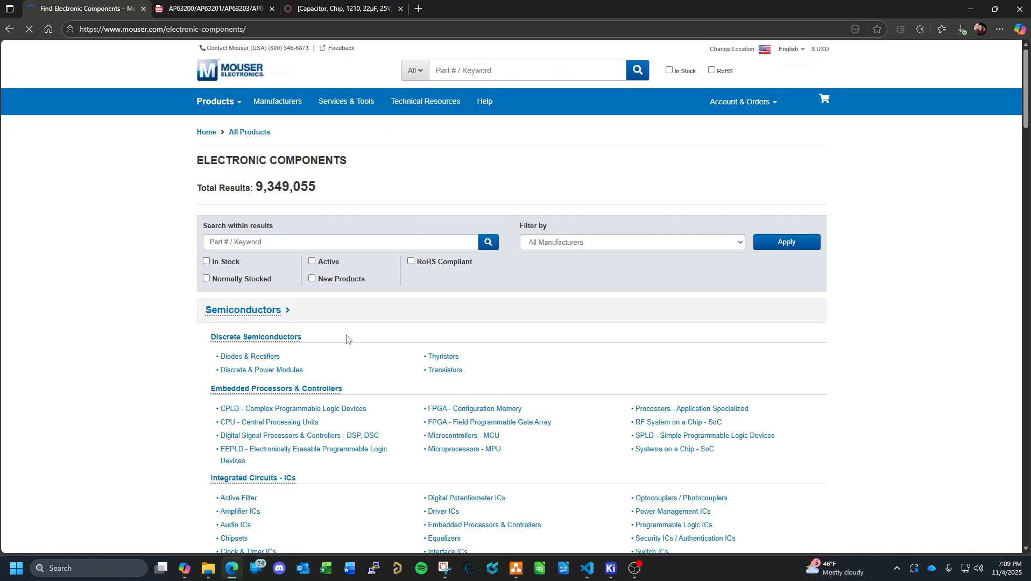
pyautogui.moveTo(215, 104)
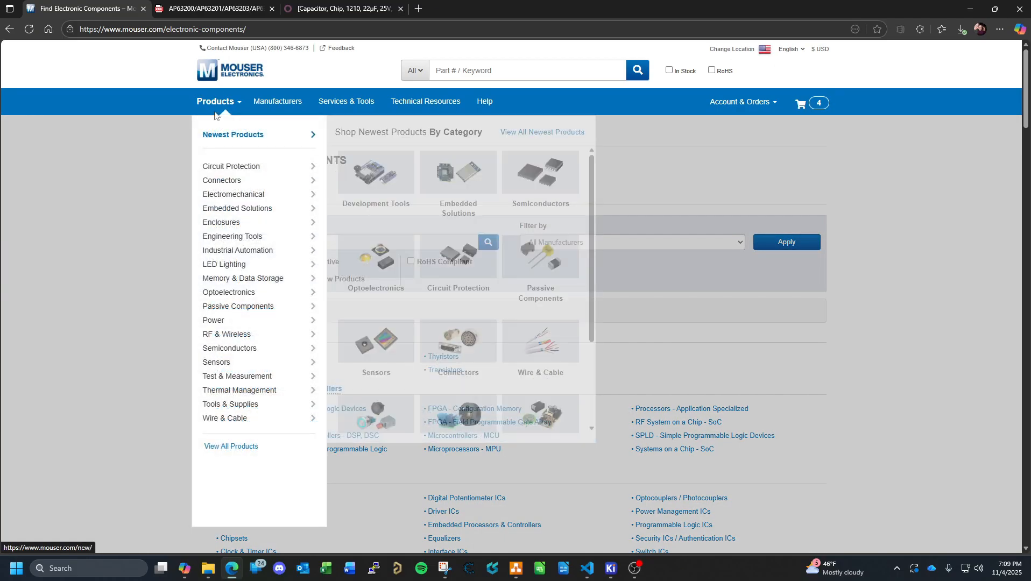
pyautogui.moveTo(237, 321)
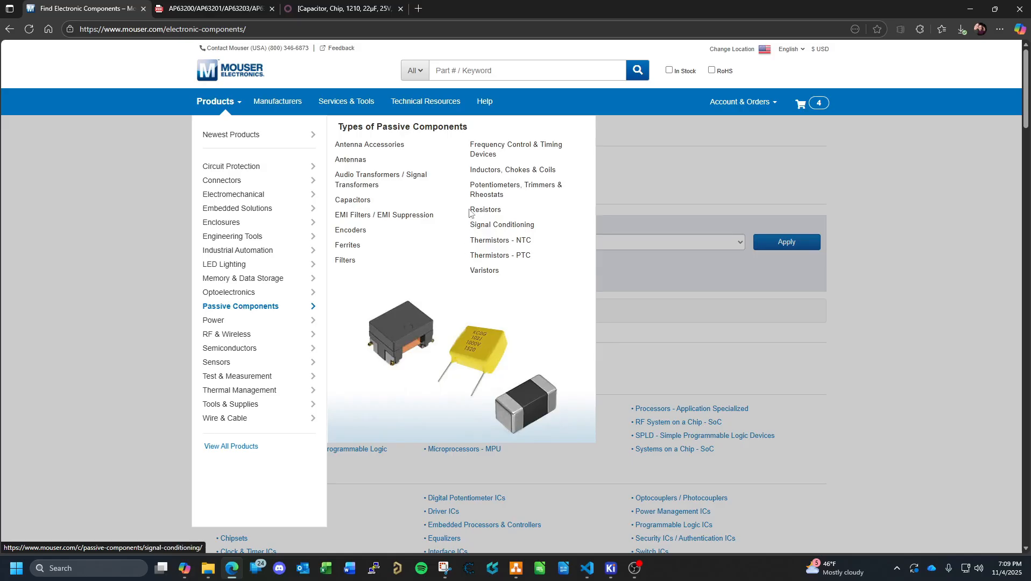
pyautogui.click(494, 171)
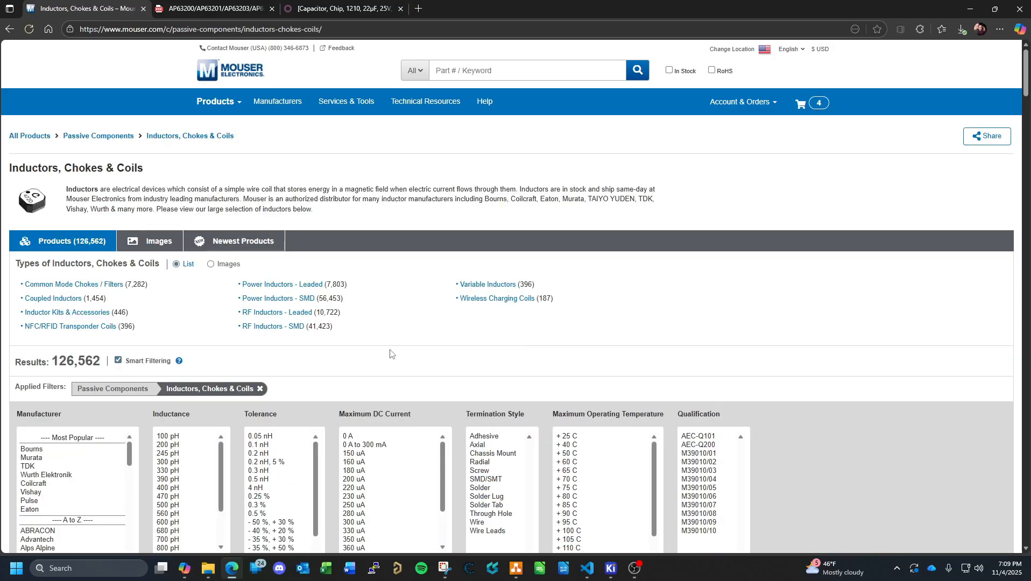
pyautogui.click(258, 303)
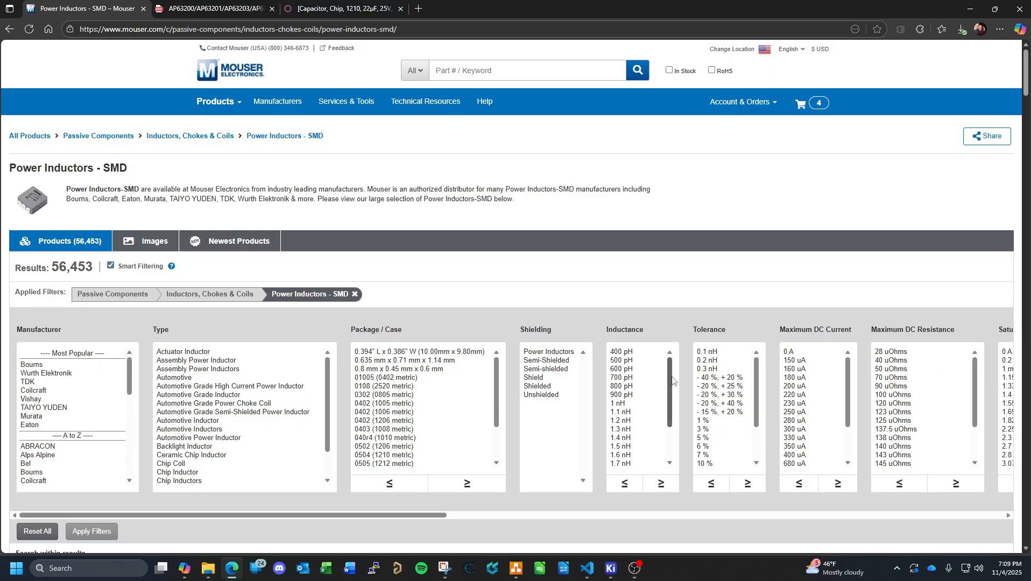
# Filter the SMD power inductors to an inductance of 2.2 uH and apply the filter.
pyautogui.moveTo(671, 377); pyautogui.dragTo(657, 423)
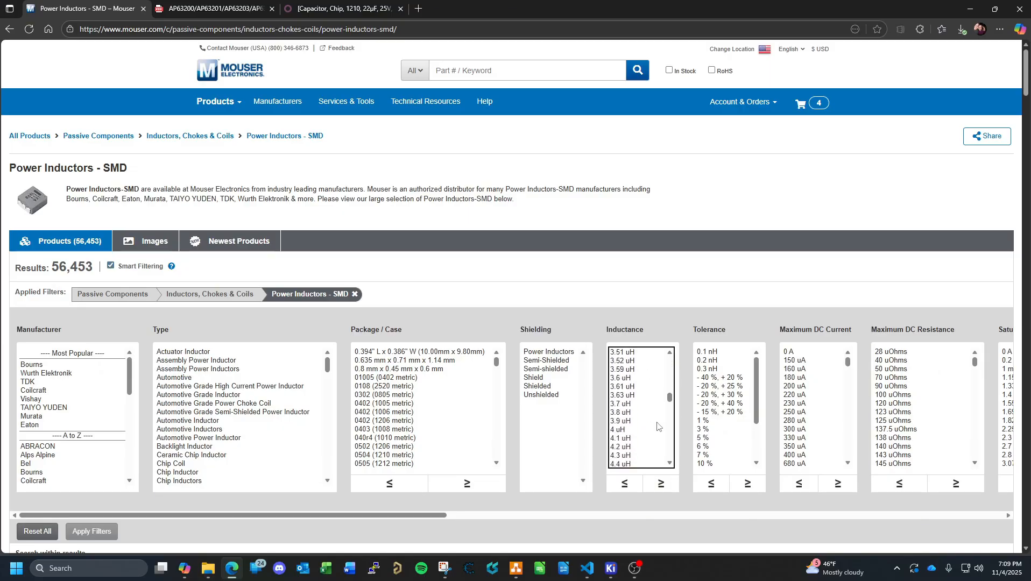
pyautogui.scroll(-3, 657, 426)
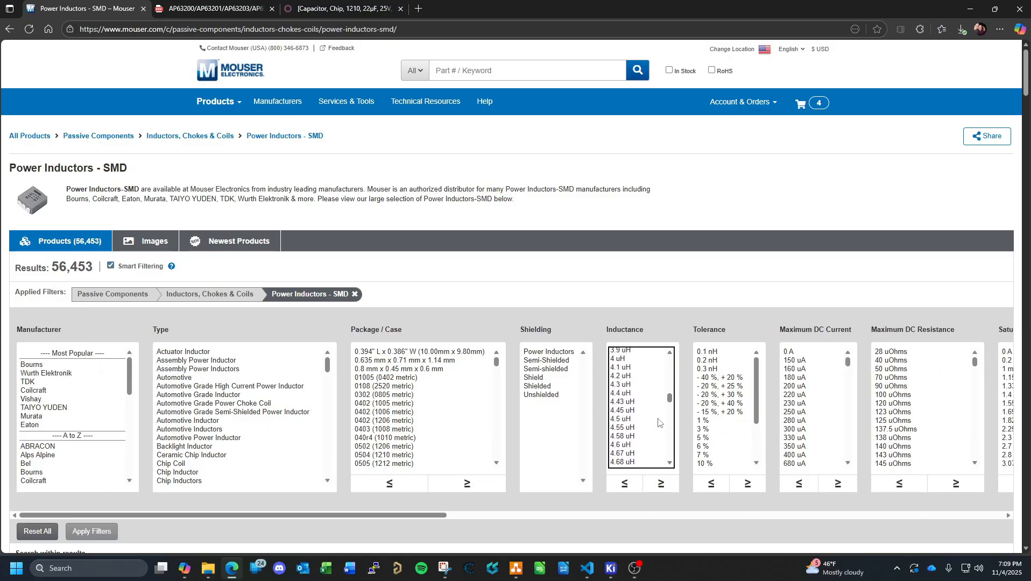
pyautogui.scroll(-20, 657, 420)
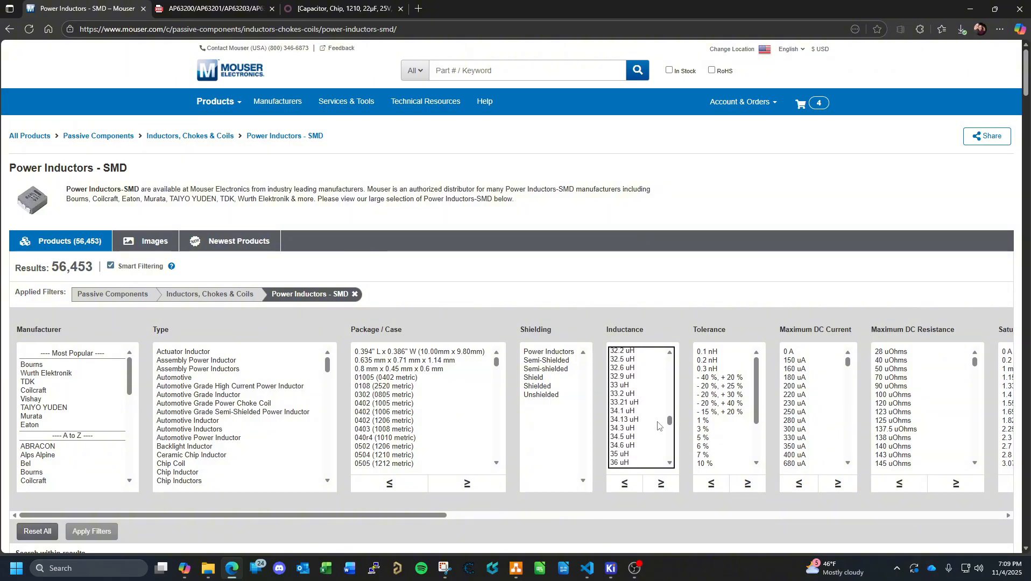
pyautogui.scroll(-20, 657, 426)
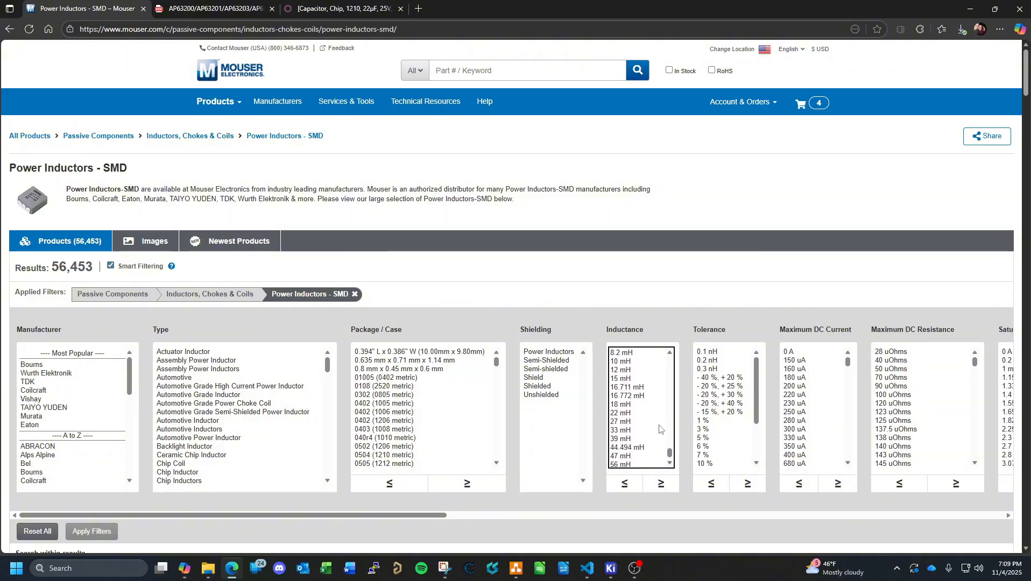
pyautogui.scroll(-3, 660, 430)
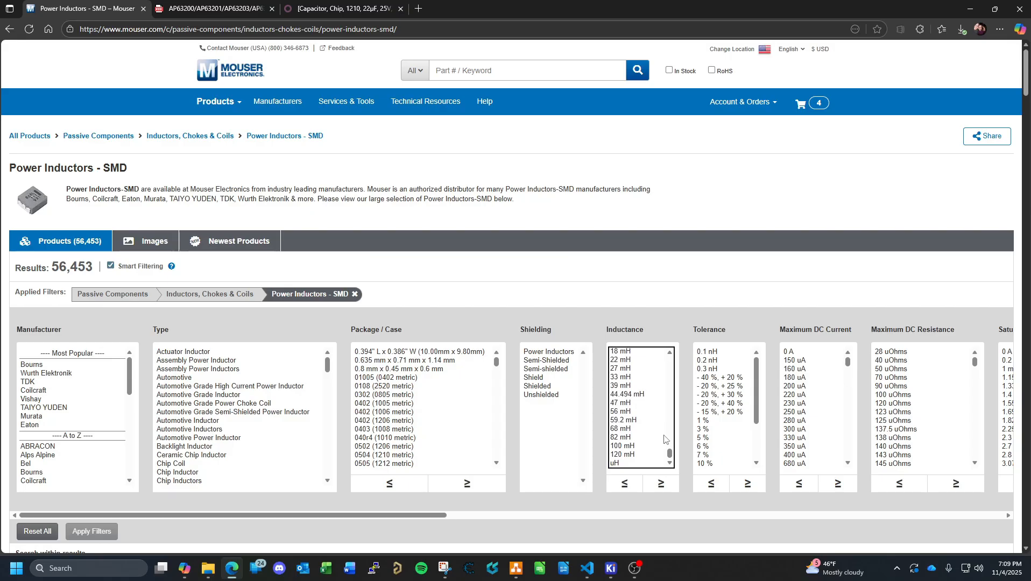
pyautogui.scroll(20, 665, 439)
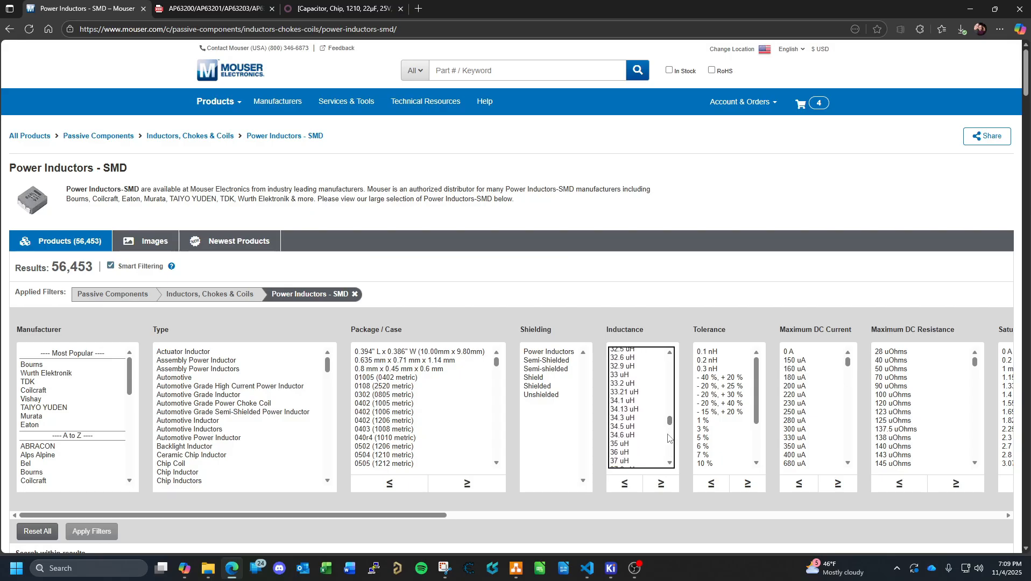
pyautogui.scroll(20, 668, 438)
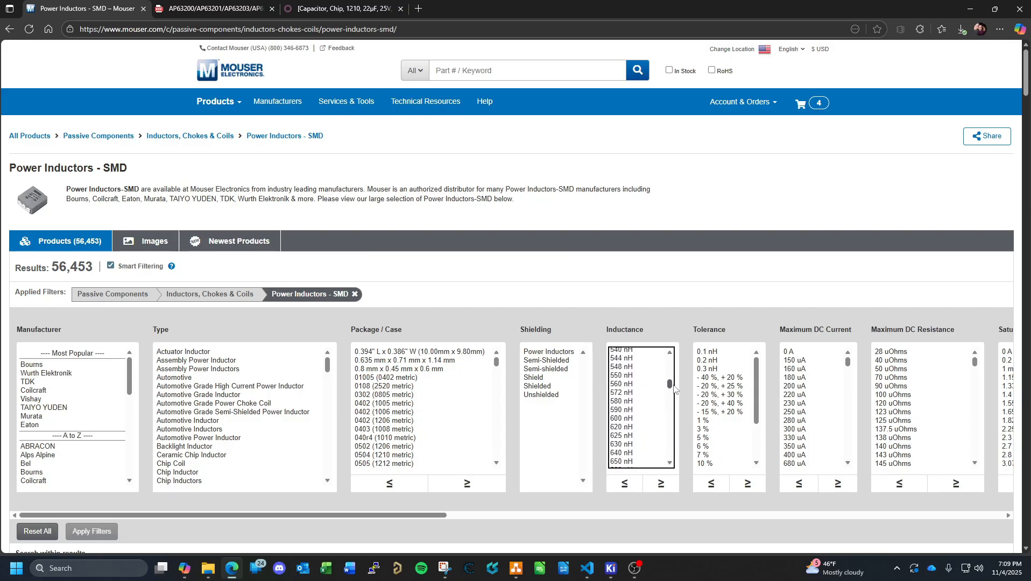
pyautogui.scroll(-10, 653, 408)
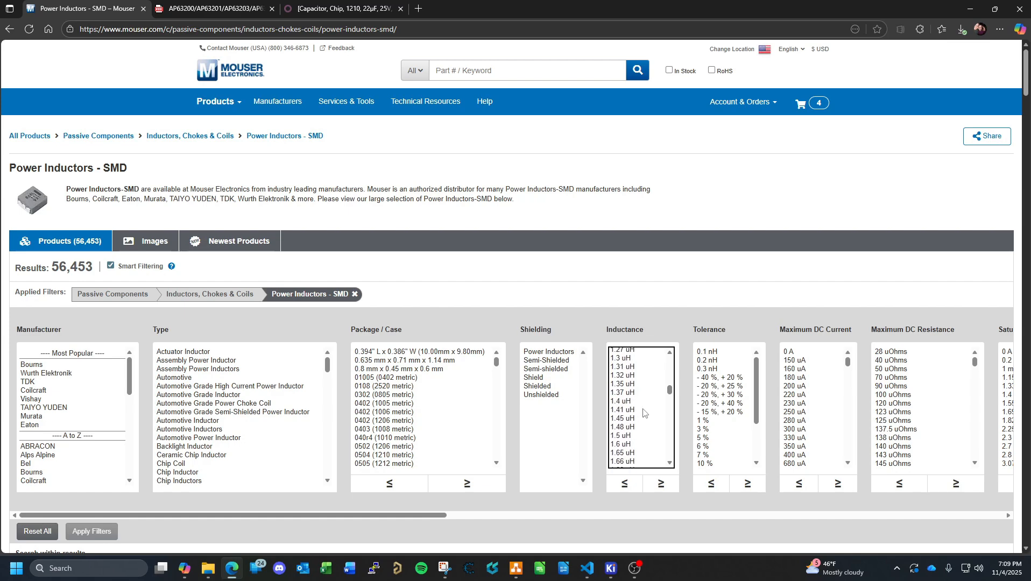
pyautogui.scroll(-10, 643, 412)
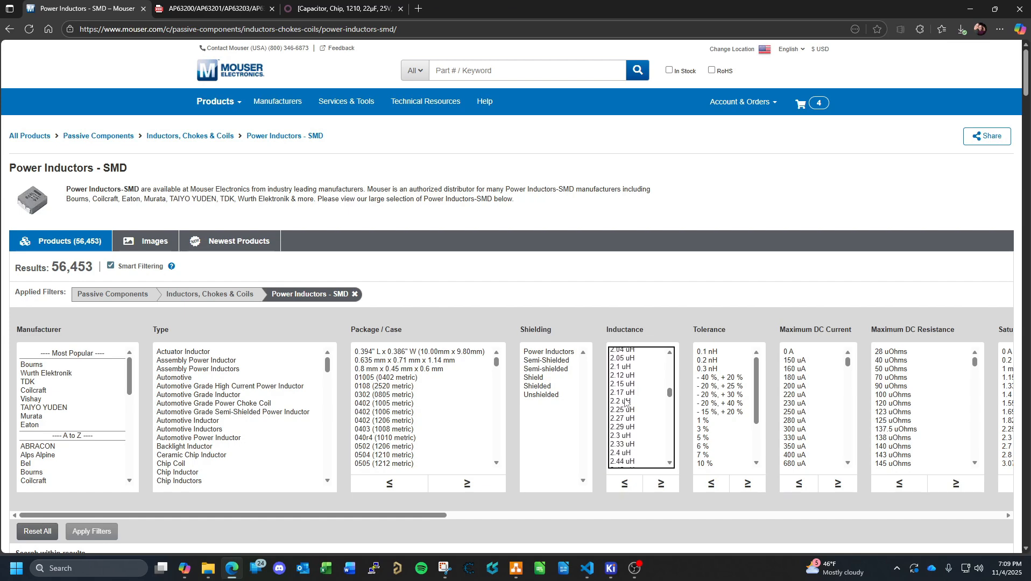
pyautogui.click(626, 401)
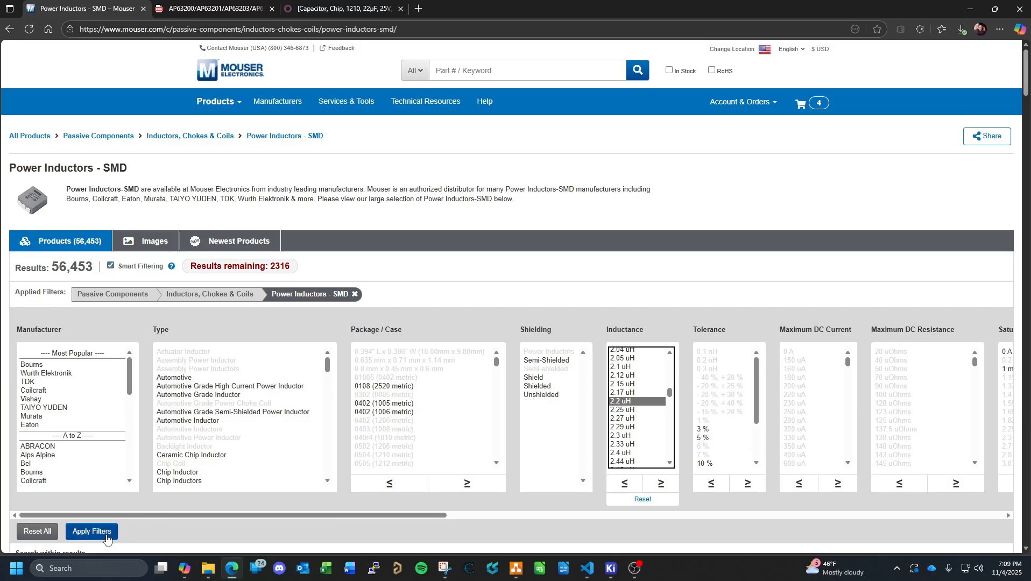
pyautogui.click(106, 534)
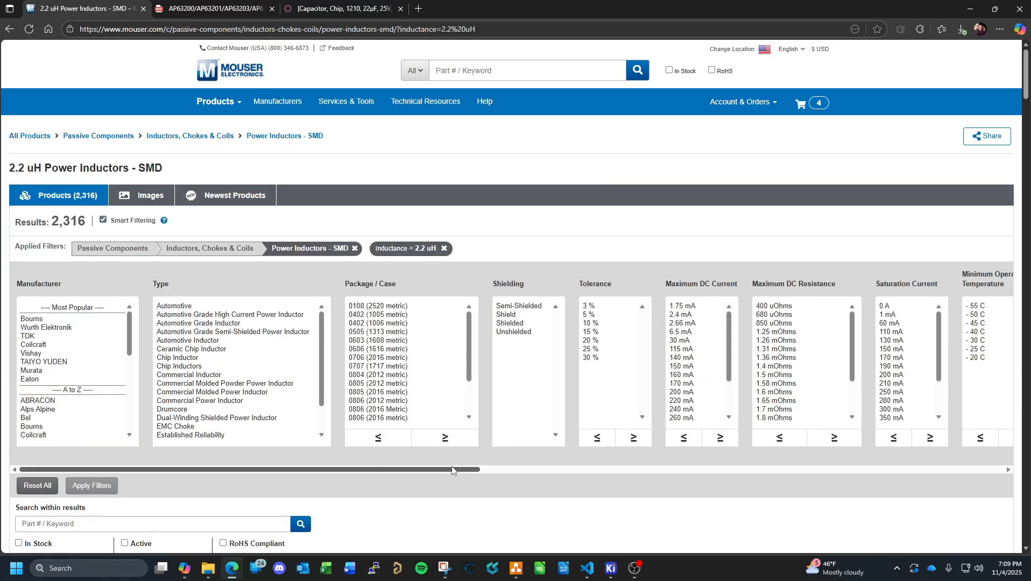
# Bring the current filters into view, and consult page 1 of the AP63203 datasheet for the converter's current rating.
pyautogui.moveTo(452, 470); pyautogui.dragTo(545, 470)
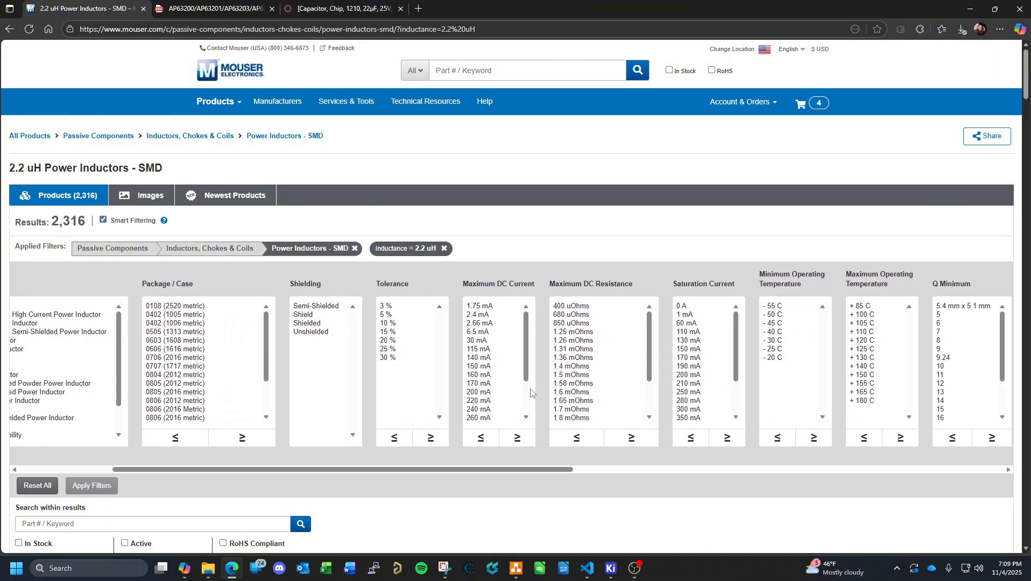
pyautogui.click(232, 9)
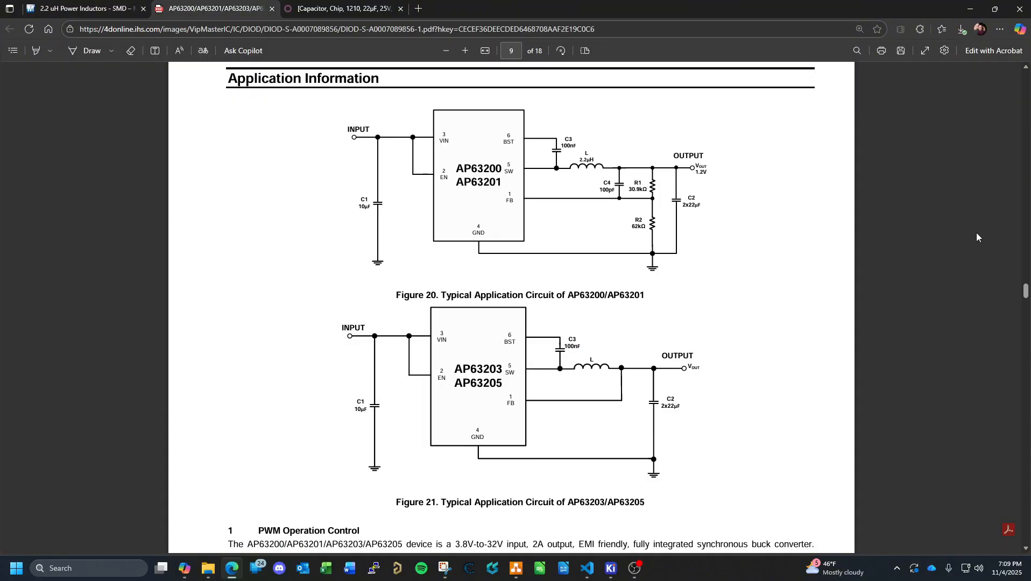
pyautogui.moveTo(1025, 293); pyautogui.dragTo(1026, 72)
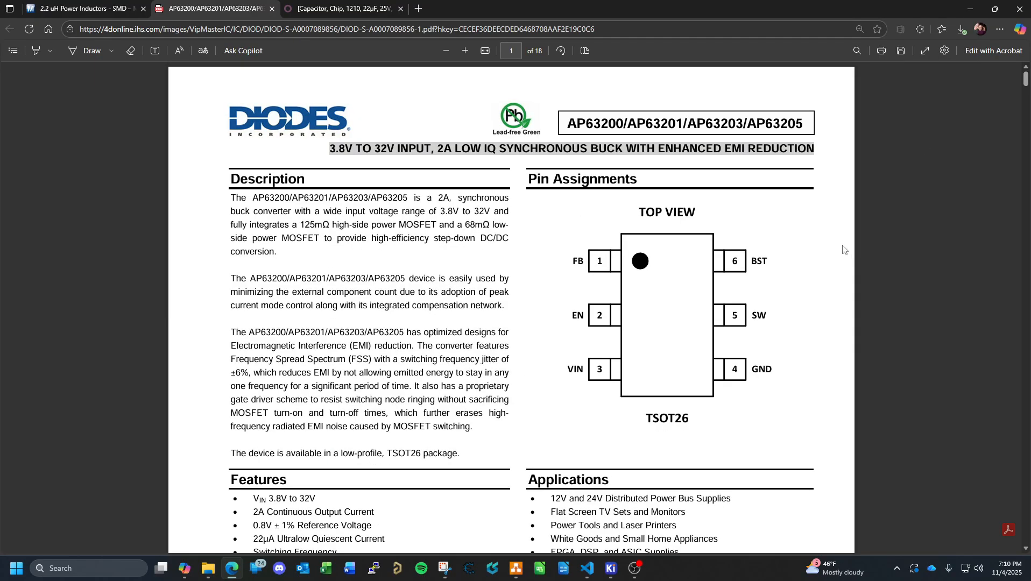
# Return to the Mouser inductor list, filter it to a maximum DC current of 3 A and apply the filter.
pyautogui.click(84, 9)
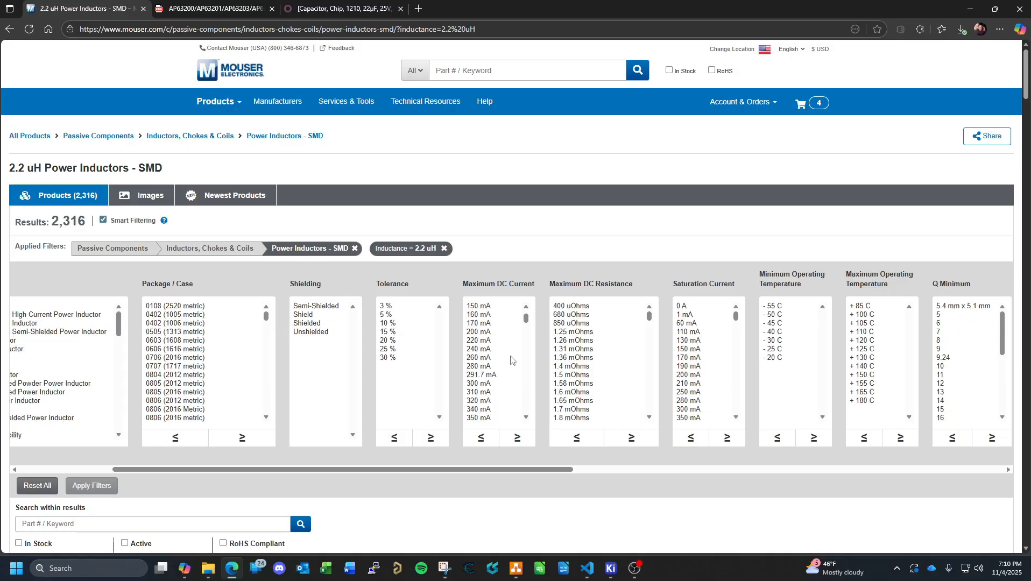
pyautogui.scroll(-2, 512, 369)
pyautogui.scroll(-5, 512, 369)
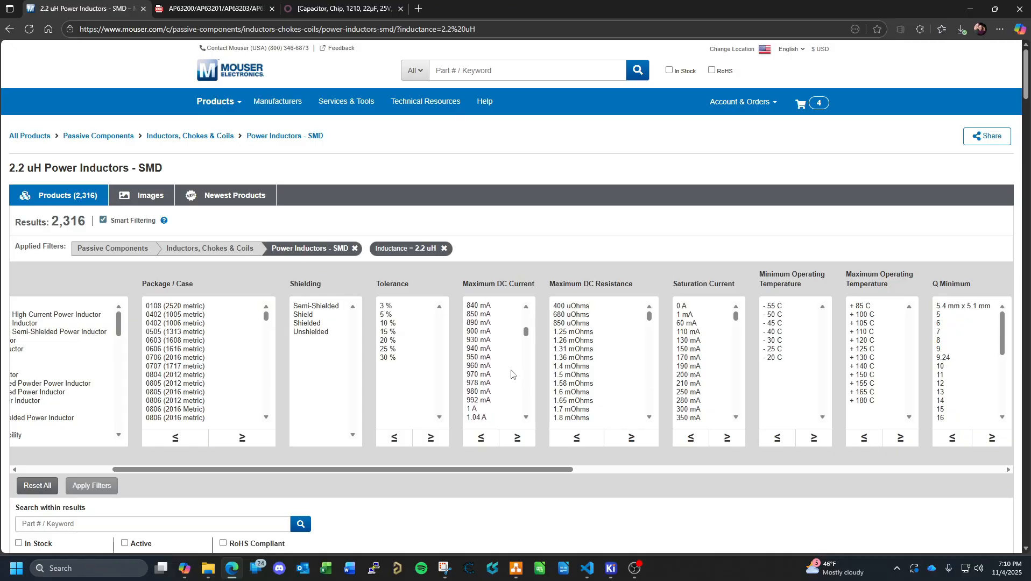
pyautogui.scroll(-6, 511, 374)
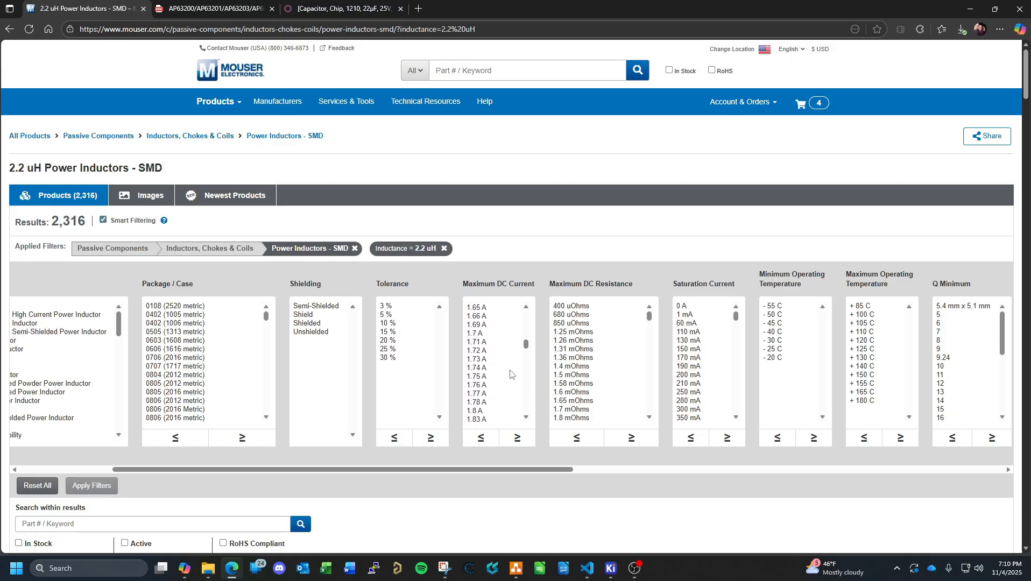
pyautogui.scroll(-3, 510, 374)
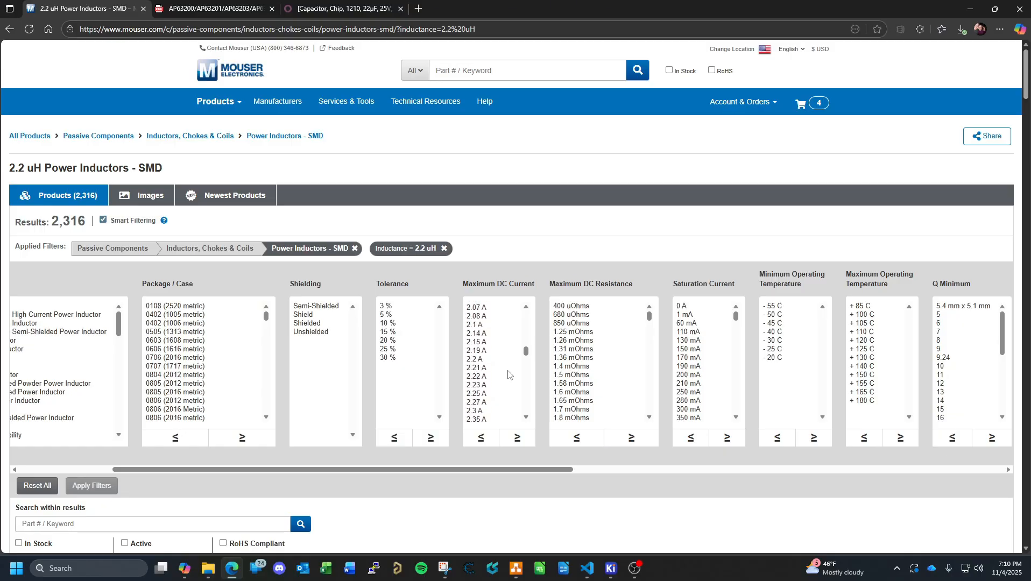
pyautogui.scroll(-1, 508, 375)
pyautogui.scroll(-1, 497, 382)
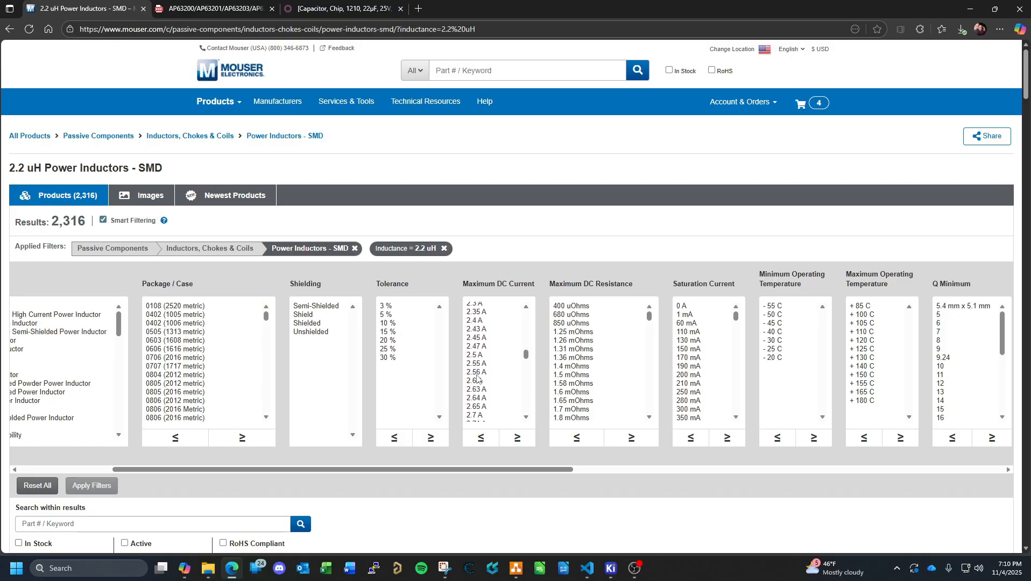
pyautogui.scroll(-4, 493, 389)
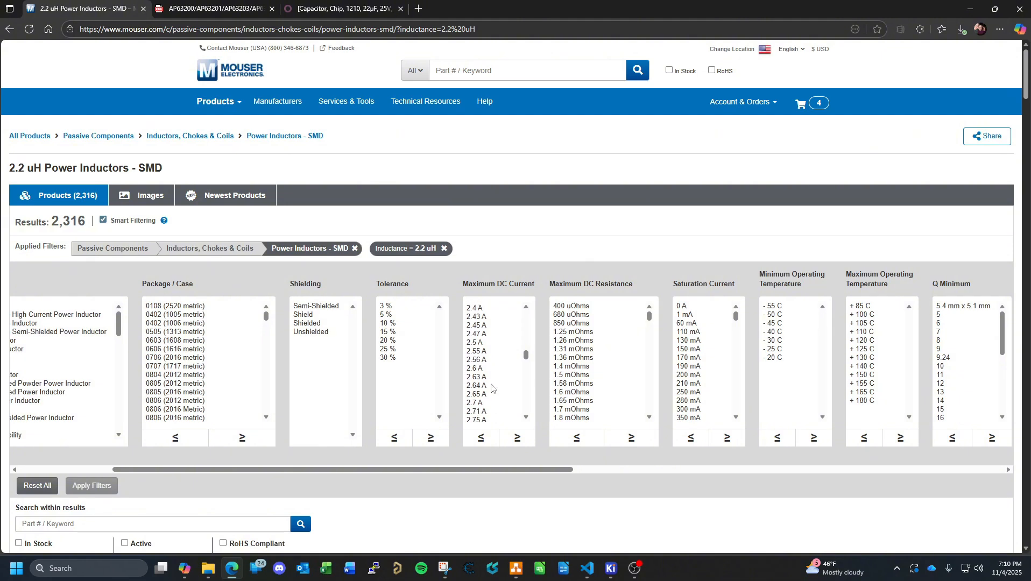
pyautogui.click(474, 402)
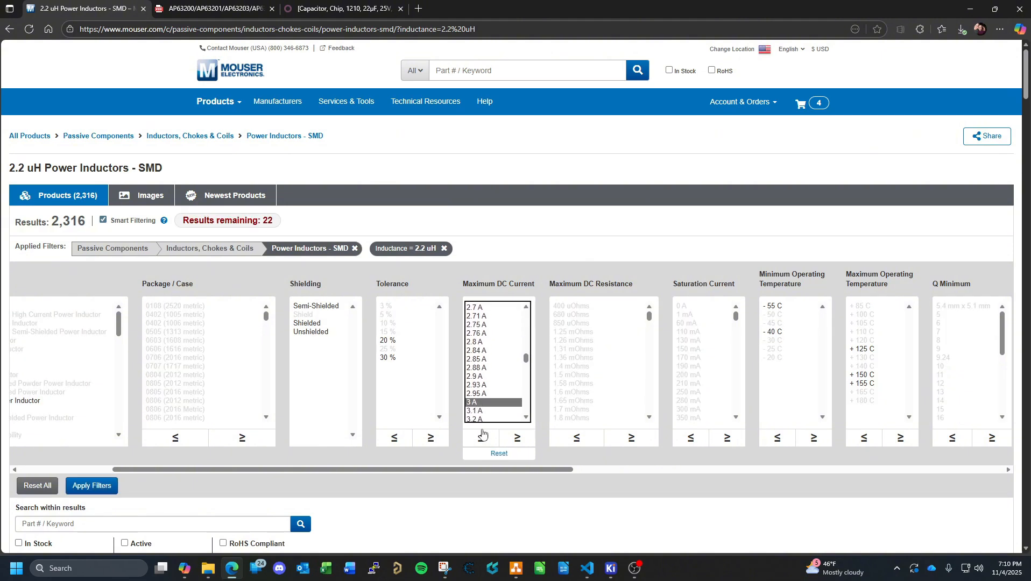
pyautogui.click(97, 486)
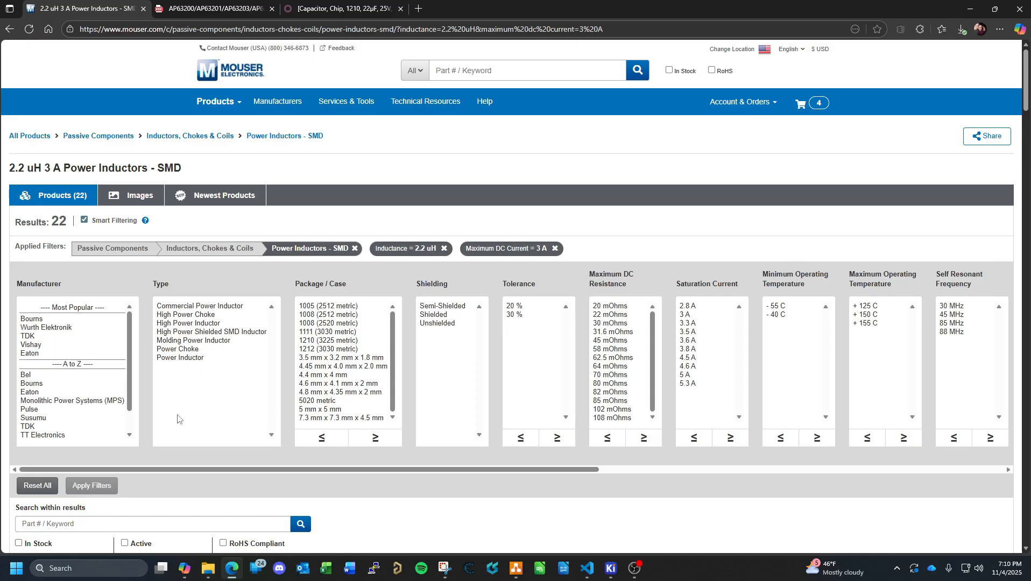
# Examine the filtered 2.2 uH, 3 A inductors for stock, unit price, package and available ECAD models.
pyautogui.scroll(-6, 178, 417)
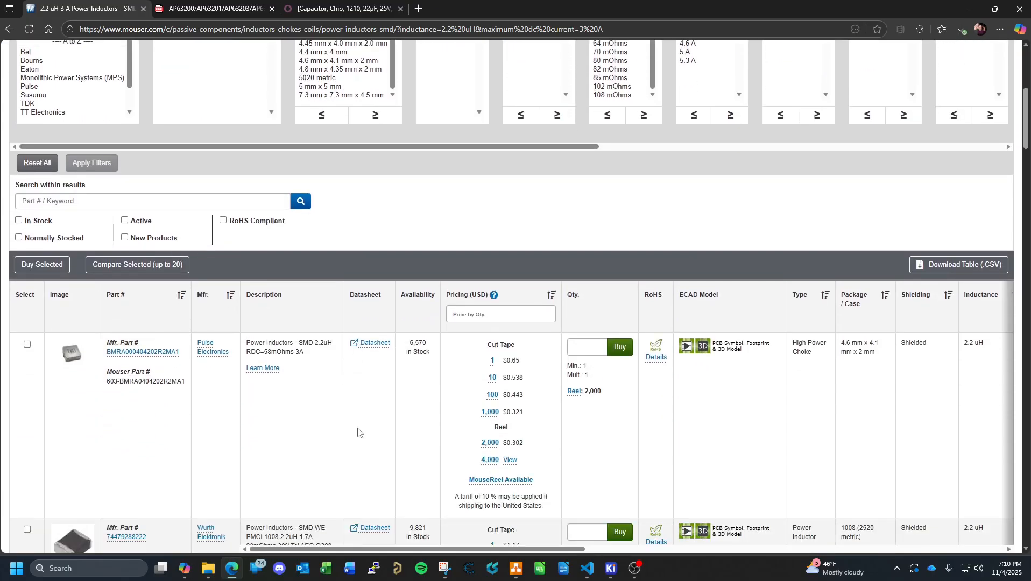
pyautogui.scroll(-3, 359, 425)
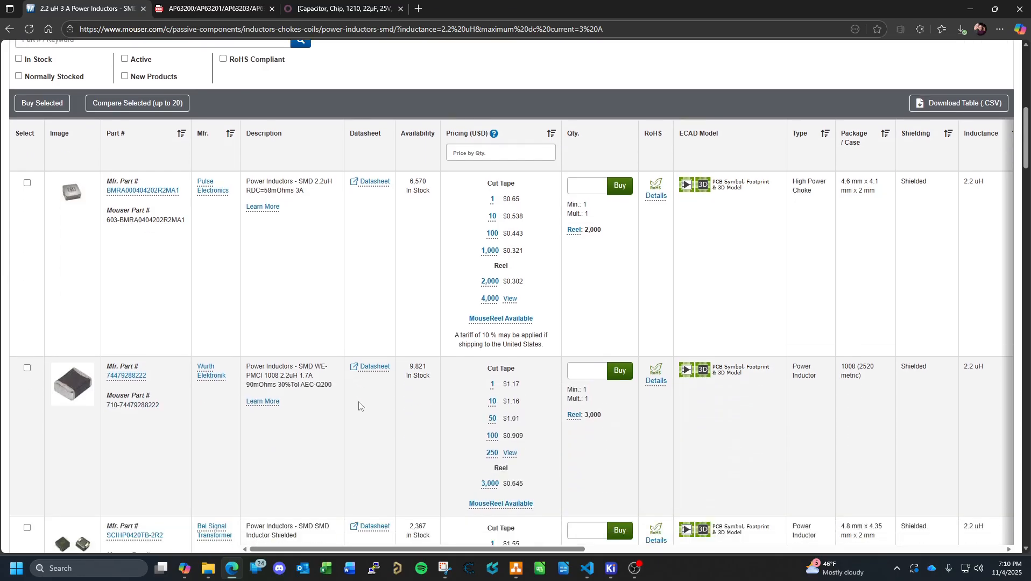
pyautogui.scroll(-3, 358, 406)
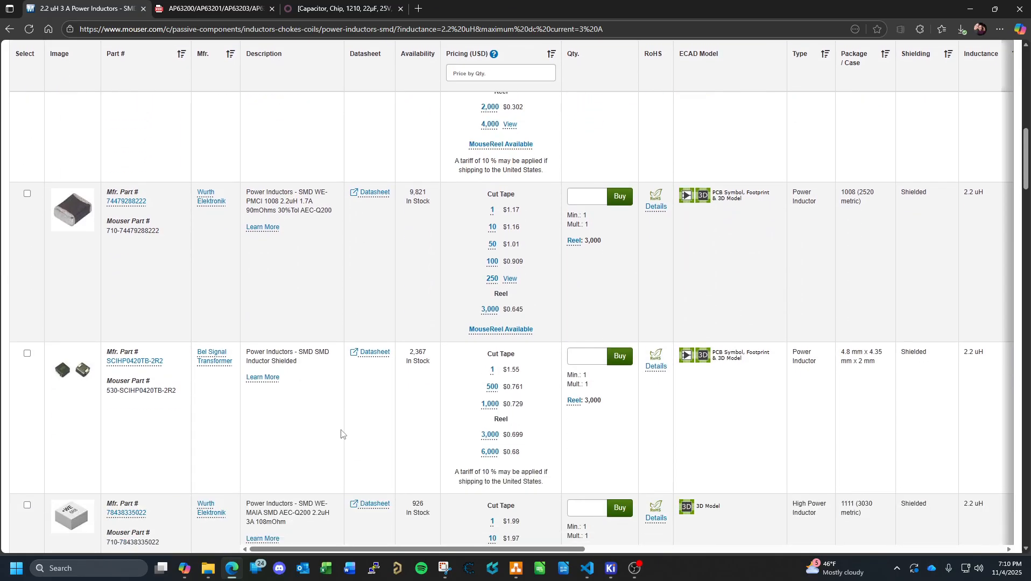
pyautogui.scroll(-3, 341, 433)
pyautogui.scroll(-3, 341, 434)
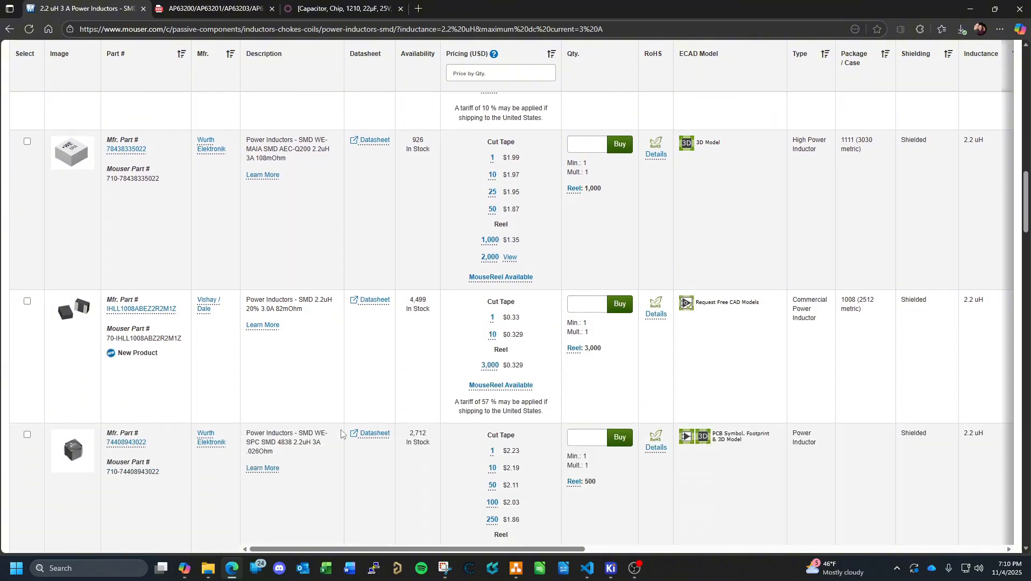
pyautogui.scroll(-4, 341, 434)
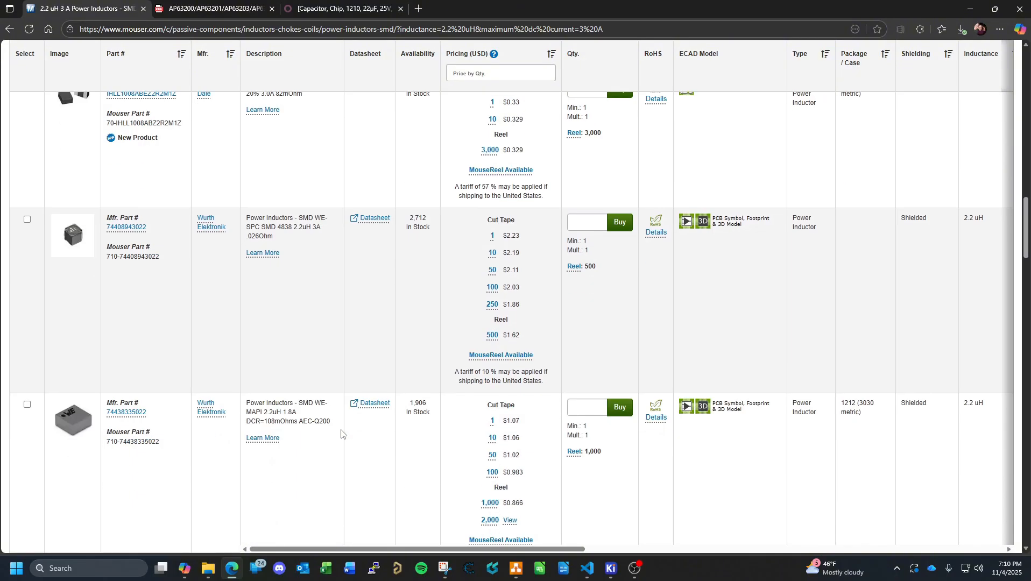
pyautogui.scroll(-3, 328, 368)
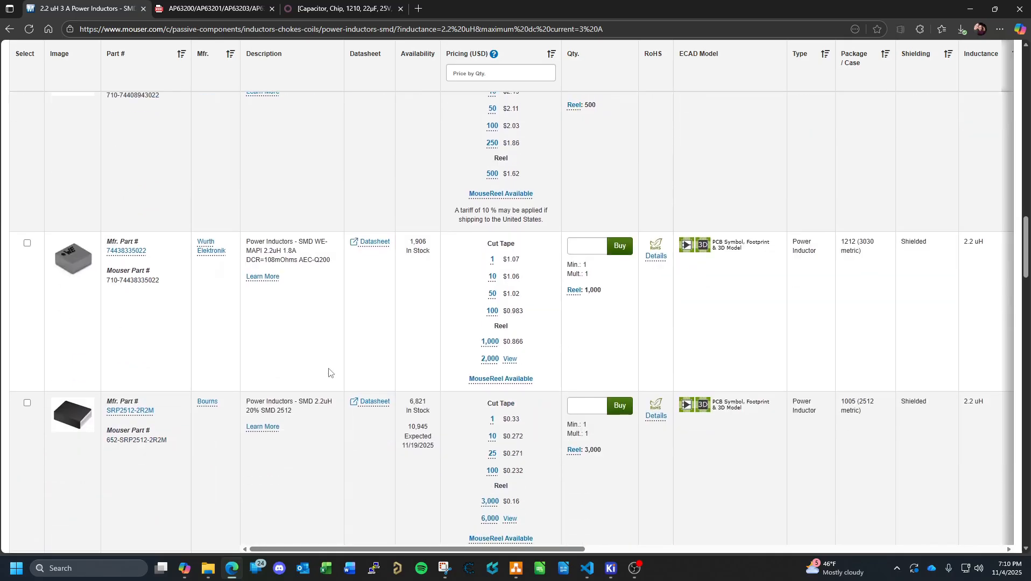
pyautogui.scroll(-4, 328, 373)
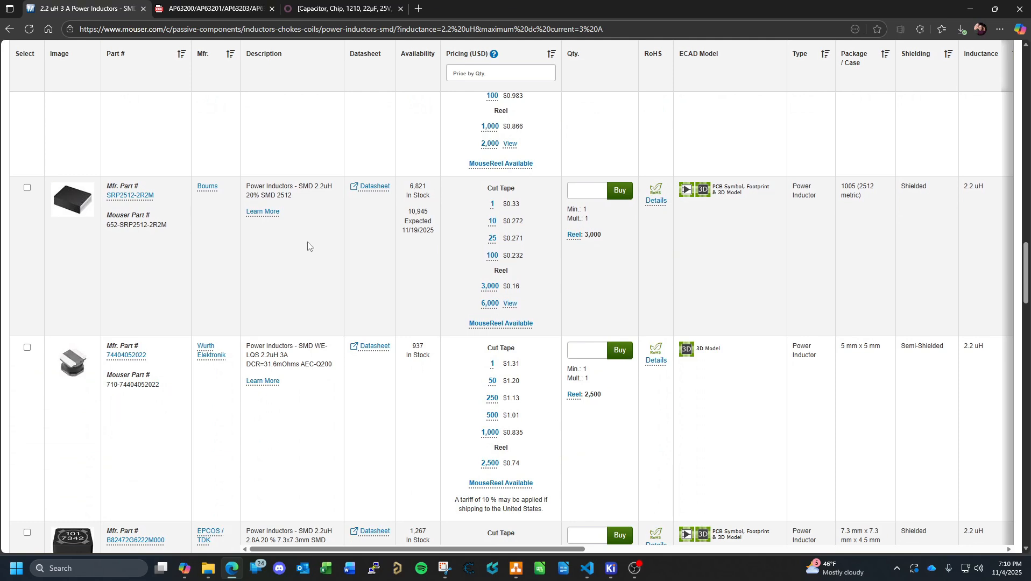
# Consult the typical application circuits in the Application Information section on page 9 of the AP63203 datasheet.
pyautogui.click(224, 10)
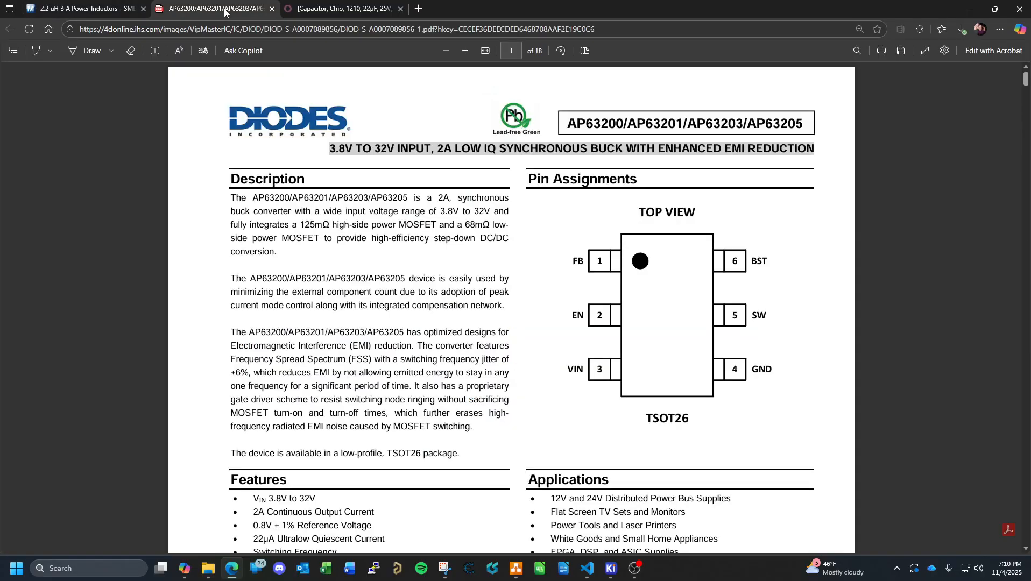
pyautogui.scroll(-15, 548, 210)
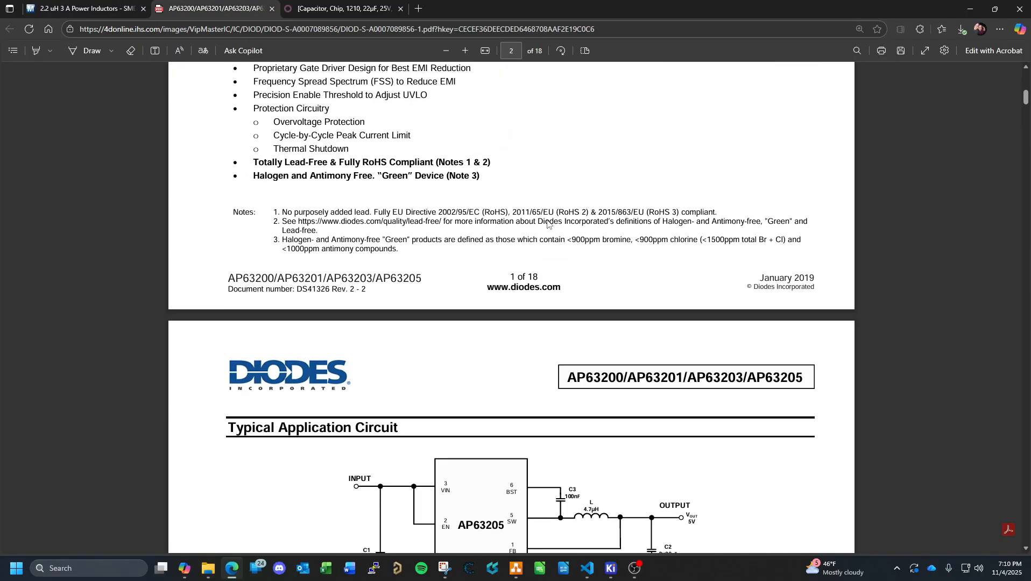
pyautogui.scroll(-20, 548, 226)
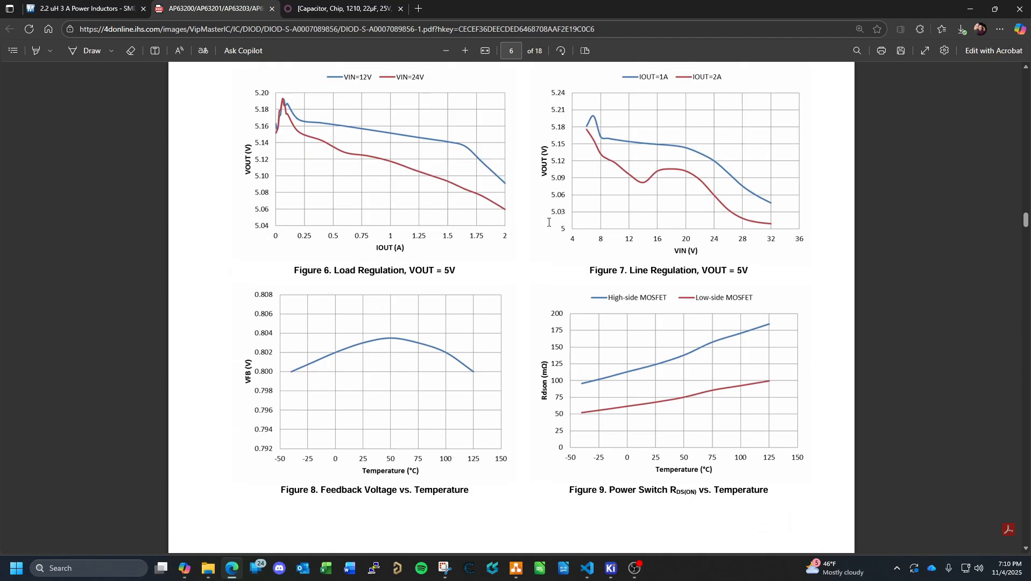
pyautogui.scroll(-15, 549, 226)
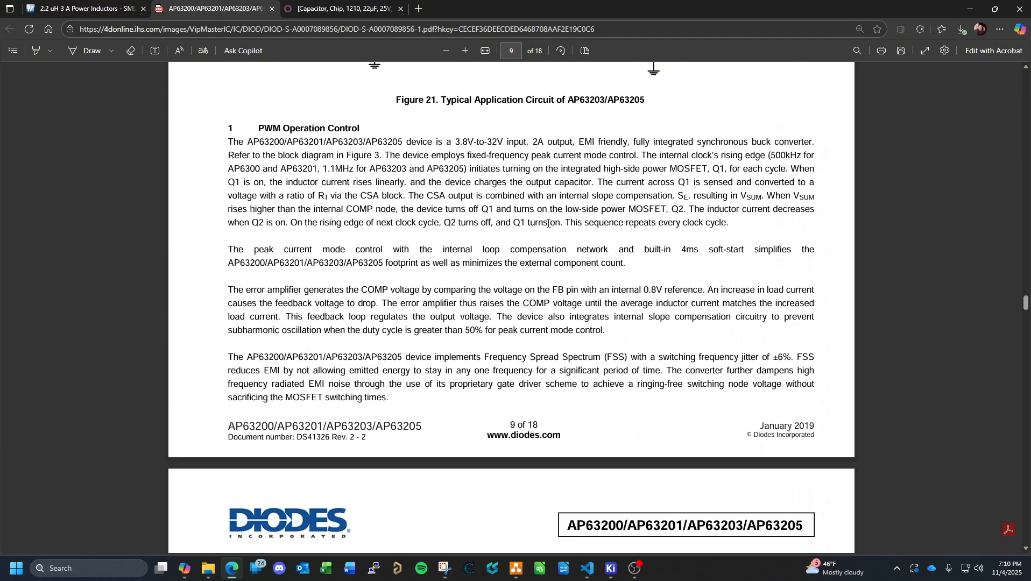
pyautogui.scroll(6, 548, 223)
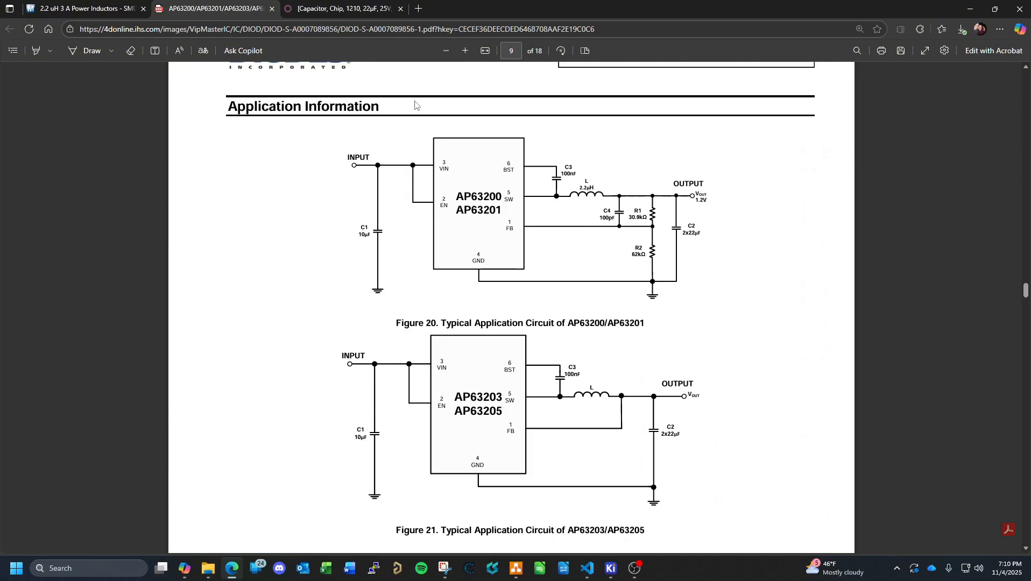
# Go back to the Mouser results and compare the remaining inductors with the Bourns SRP2512-2R2M on stock, price, package and shielding.
pyautogui.click(94, 8)
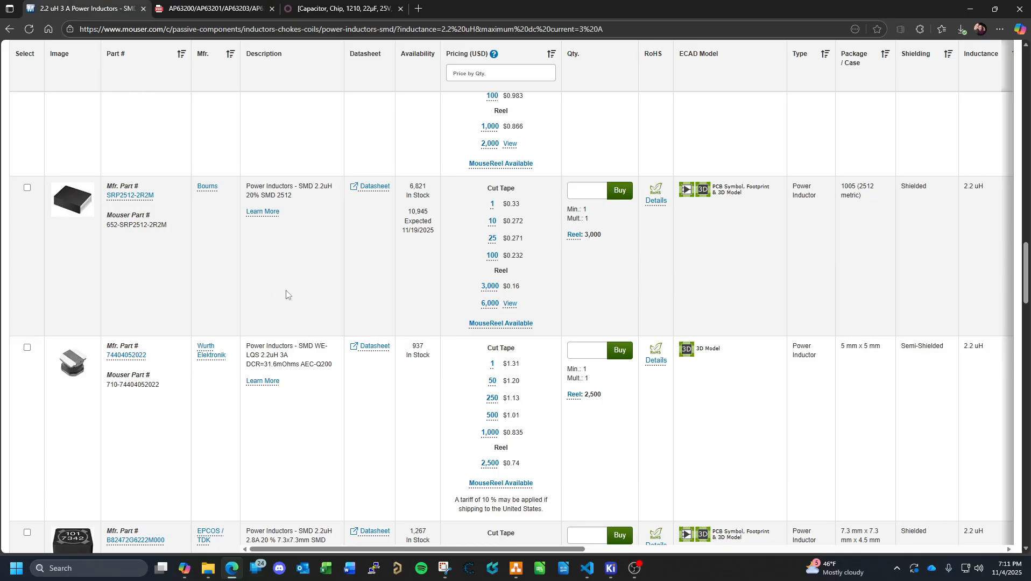
pyautogui.scroll(-1, 286, 295)
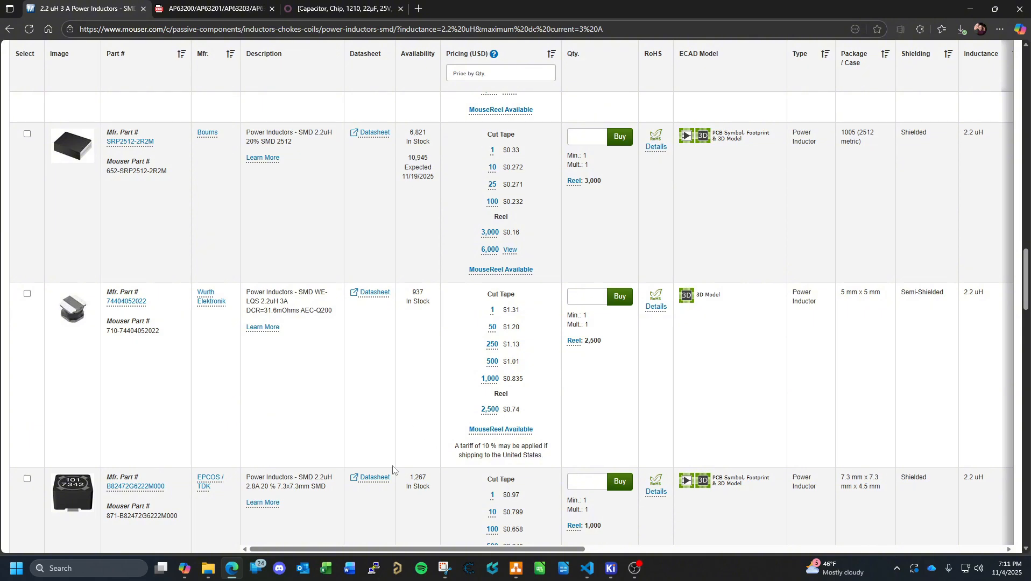
pyautogui.scroll(-3, 428, 482)
pyautogui.scroll(-4, 375, 437)
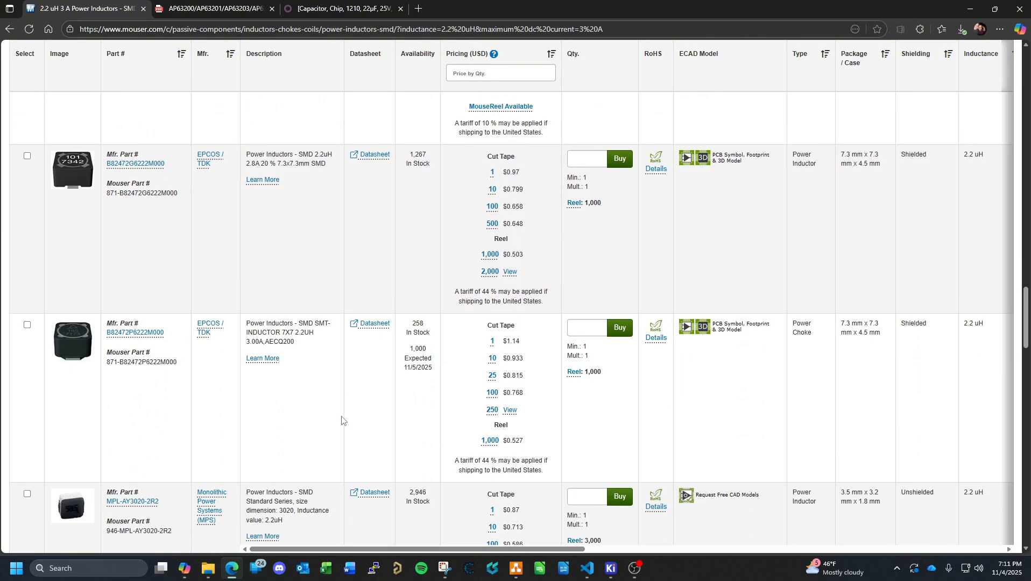
pyautogui.scroll(-3, 340, 418)
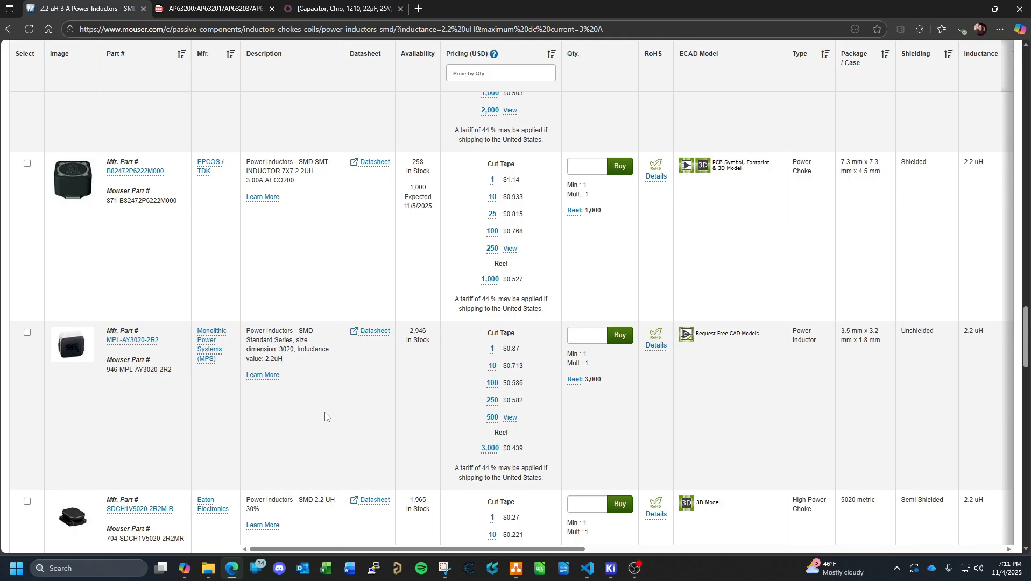
pyautogui.scroll(-3, 324, 417)
pyautogui.scroll(-4, 325, 417)
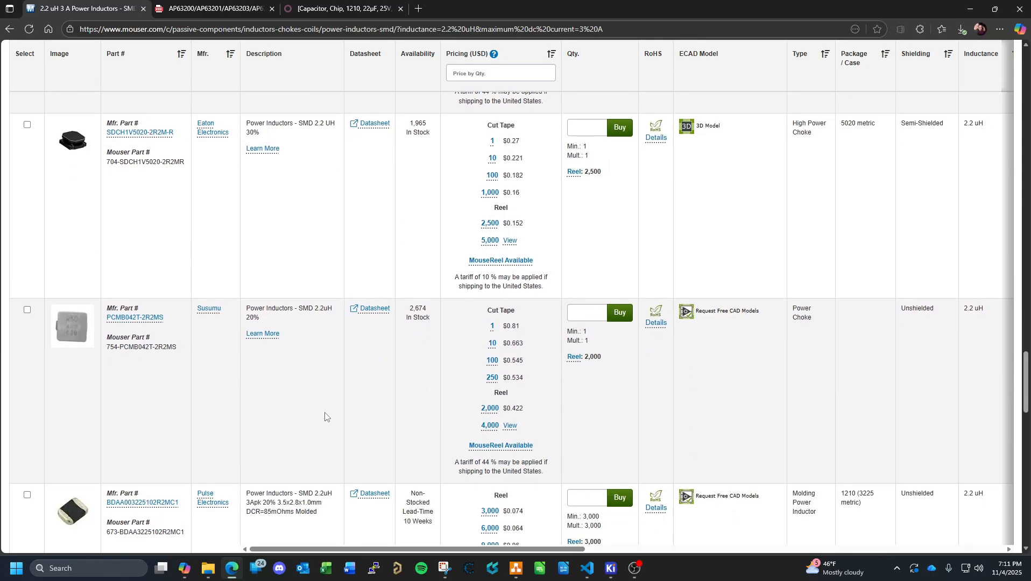
pyautogui.scroll(-5, 325, 417)
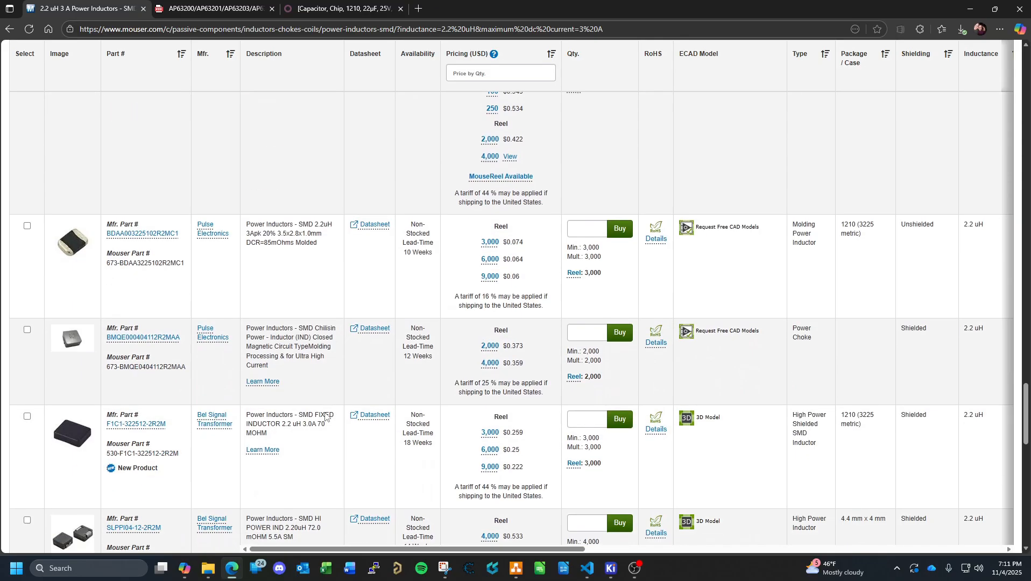
pyautogui.scroll(14, 325, 414)
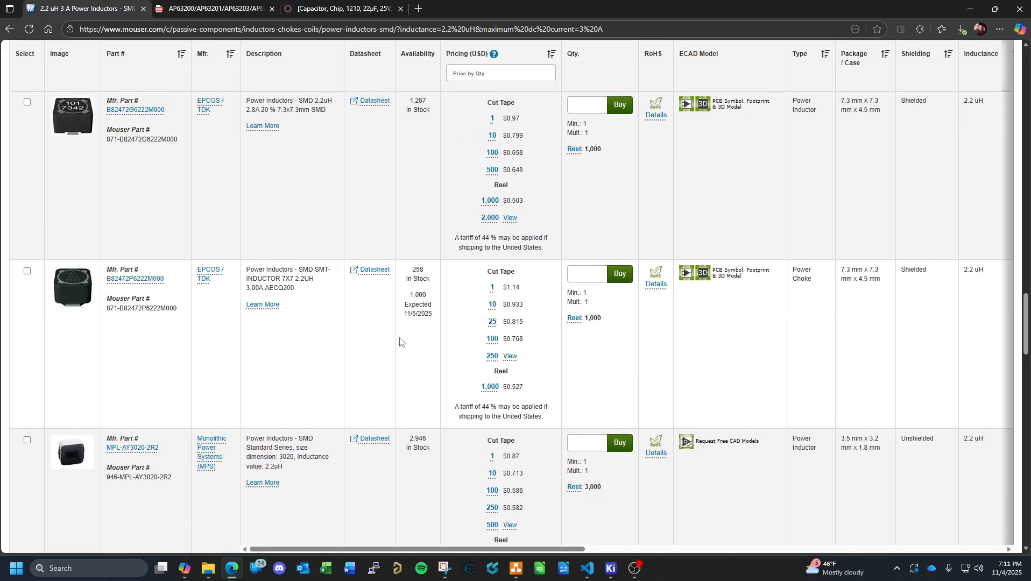
pyautogui.scroll(2, 400, 342)
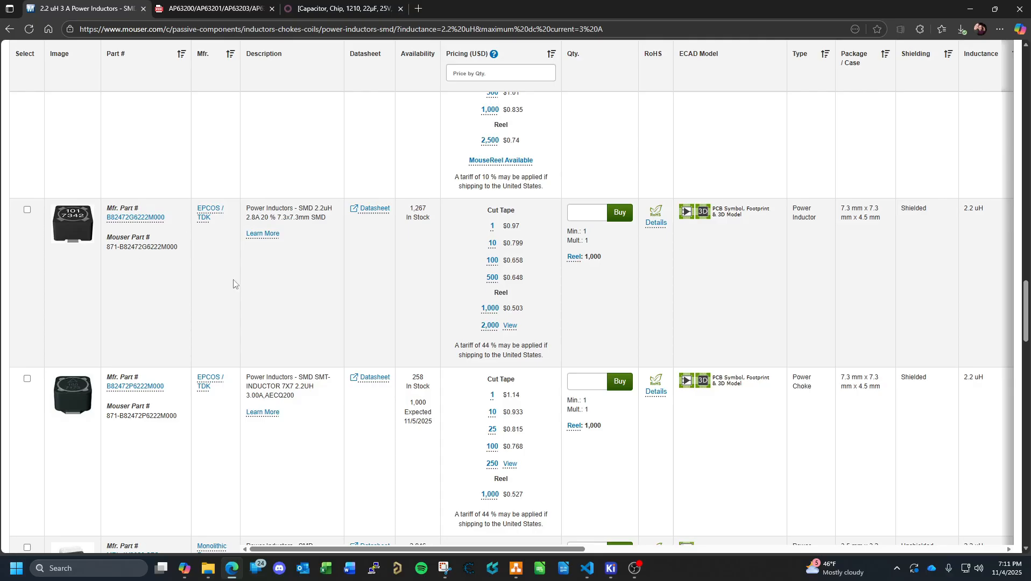
pyautogui.scroll(3, 281, 281)
pyautogui.scroll(2, 281, 281)
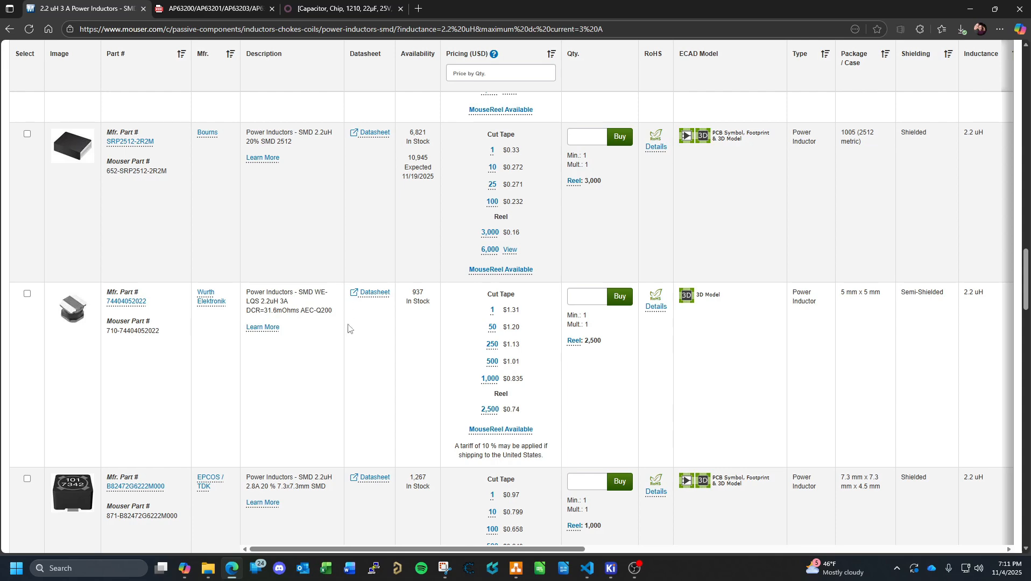
pyautogui.scroll(5, 345, 323)
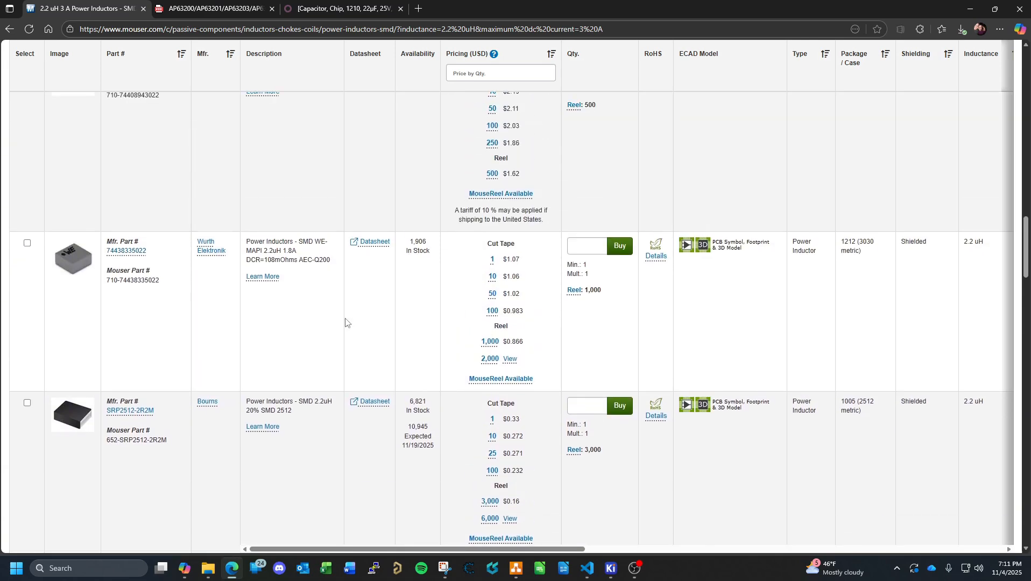
pyautogui.scroll(-8, 345, 323)
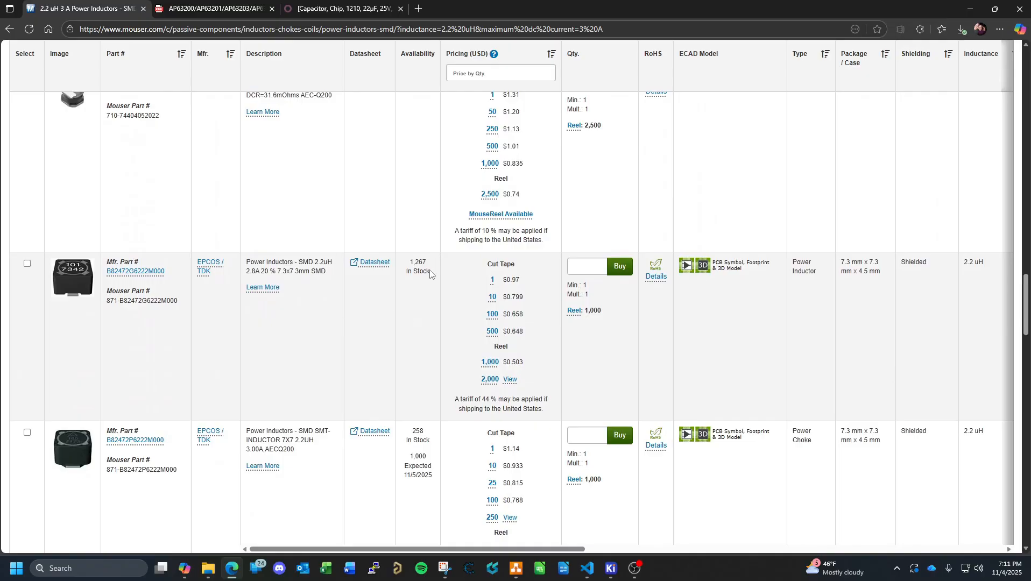
pyautogui.scroll(5, 379, 323)
pyautogui.scroll(2, 379, 322)
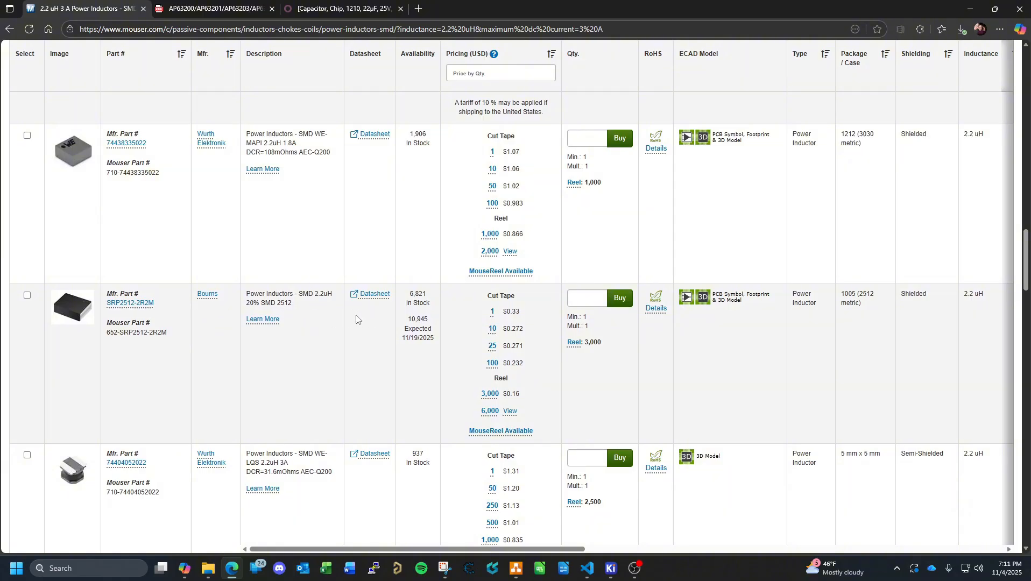
# Open the Bourns SRP2512-2R2M product page in a separate tab and bring up its symbol, footprint and 3D model preview.
pyautogui.rightClick(144, 310)
pyautogui.click(144, 310)
pyautogui.click(217, 12)
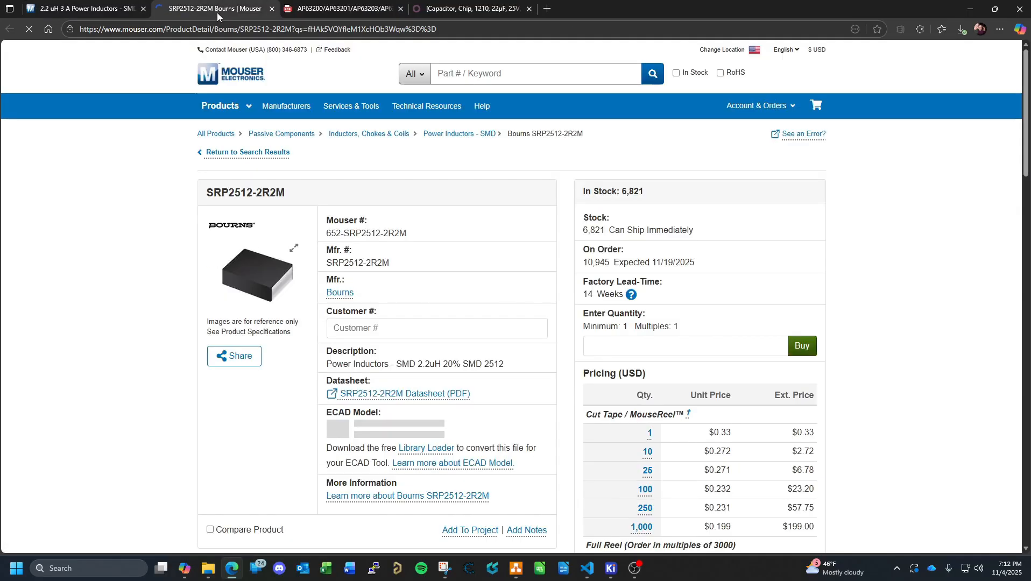
pyautogui.scroll(-6, 451, 291)
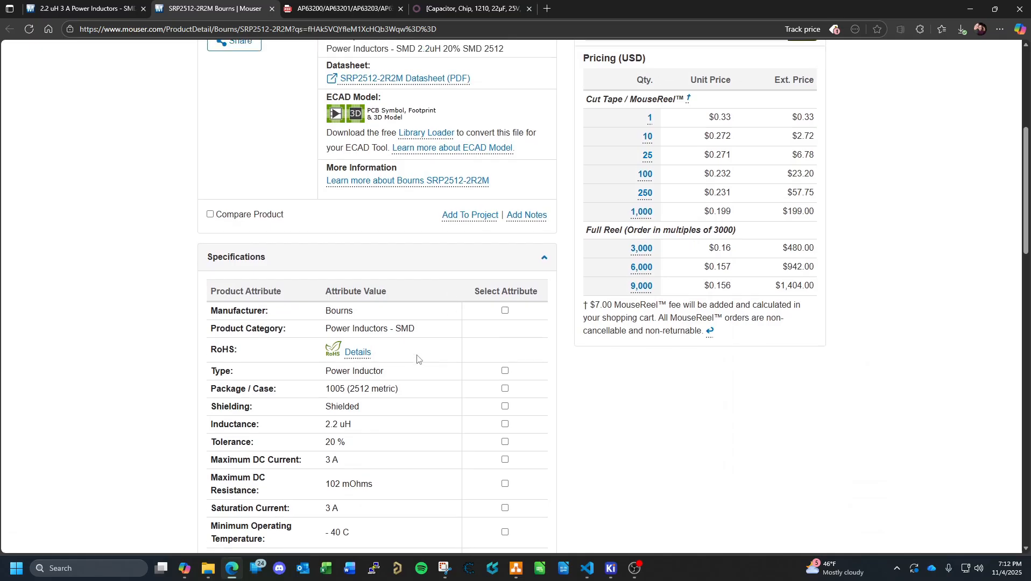
pyautogui.scroll(4, 420, 360)
pyautogui.click(370, 321)
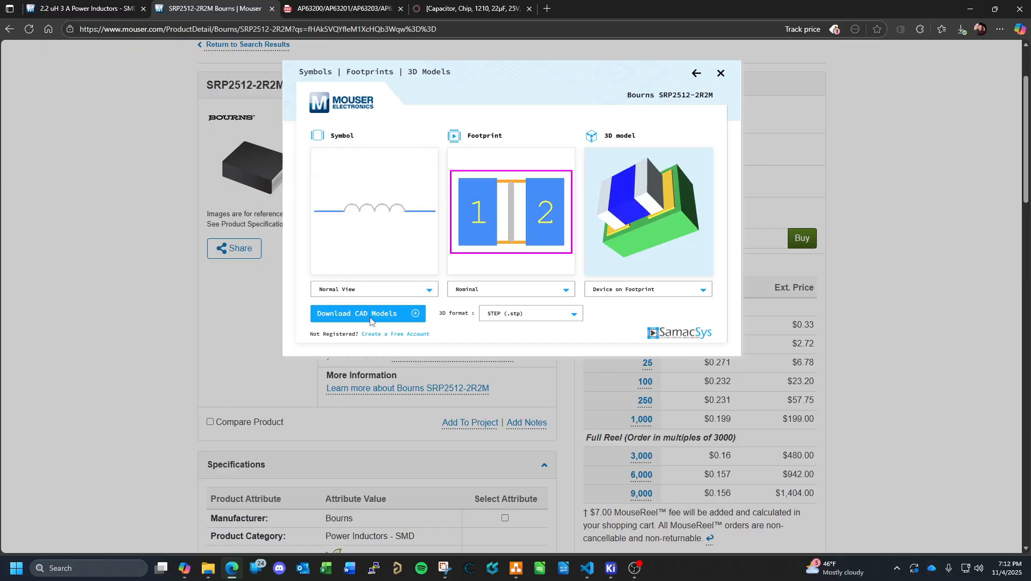
# Close the CAD model preview and review the Bourns SRP2512-2R2M's package, current, resistance and pricing on its product page.
pyautogui.click(721, 74)
pyautogui.scroll(-3, 491, 247)
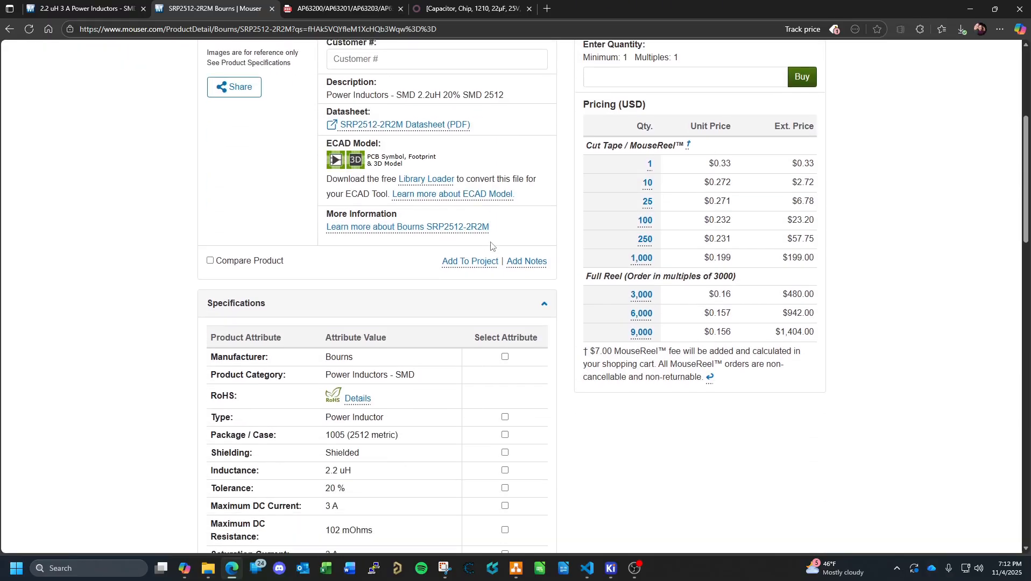
pyautogui.scroll(-2, 490, 247)
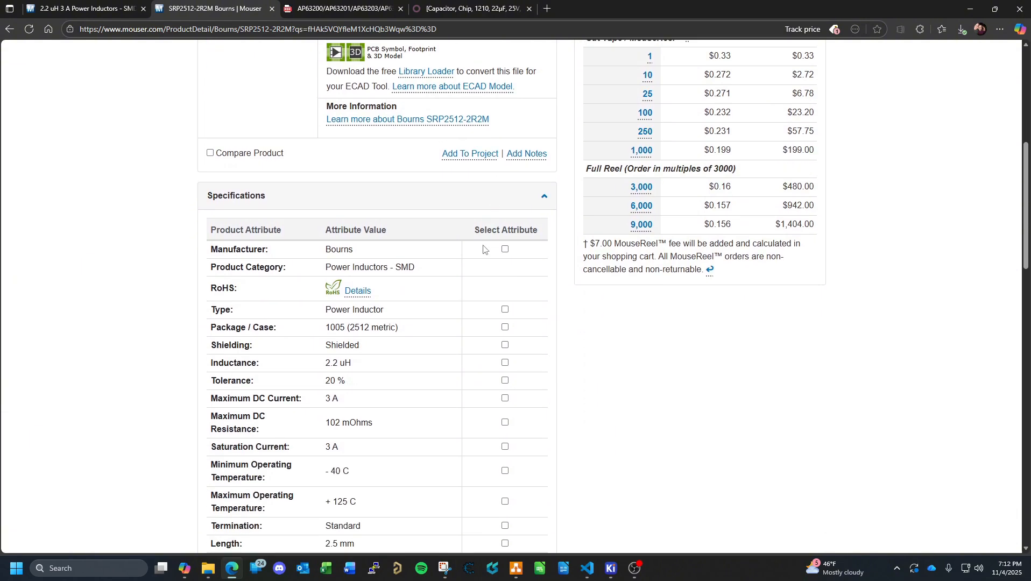
pyautogui.scroll(3, 455, 251)
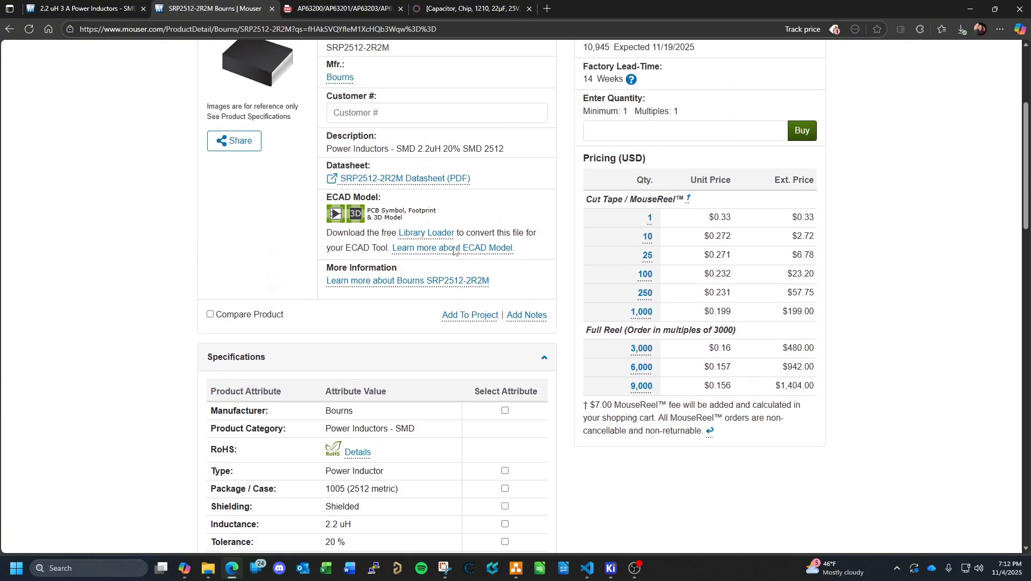
pyautogui.scroll(1, 453, 265)
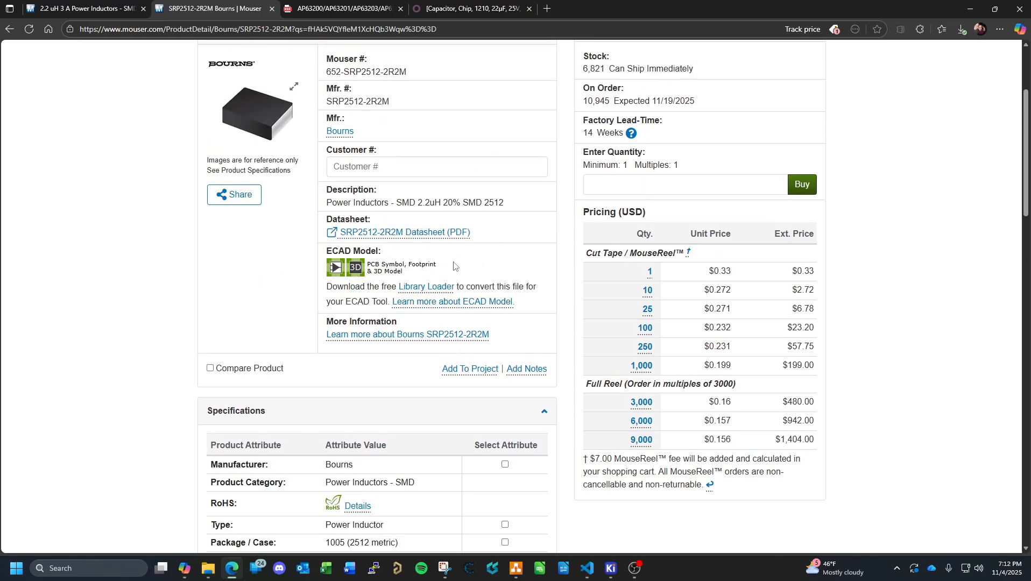
pyautogui.scroll(-4, 453, 265)
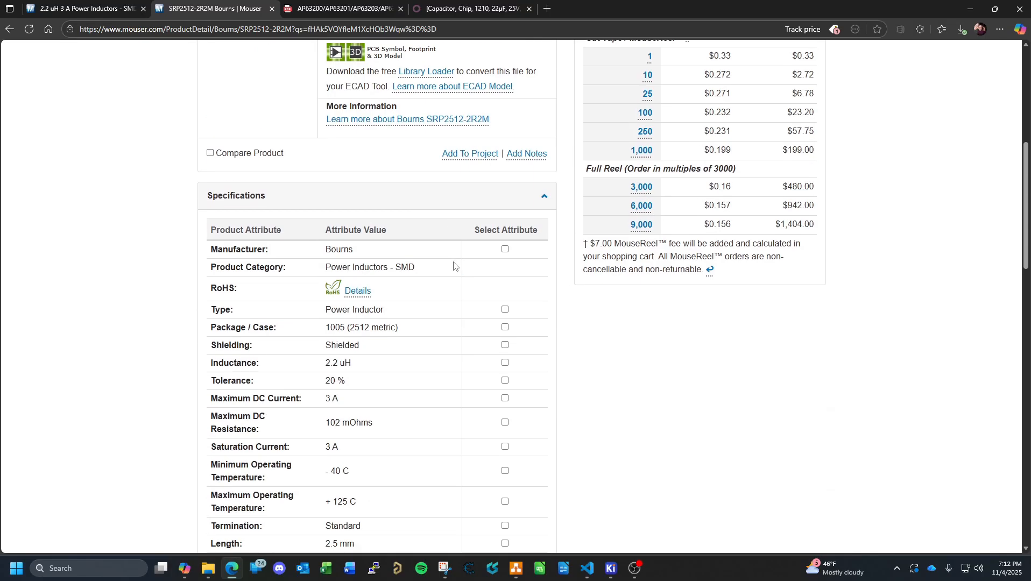
pyautogui.scroll(4, 381, 306)
pyautogui.scroll(2, 382, 301)
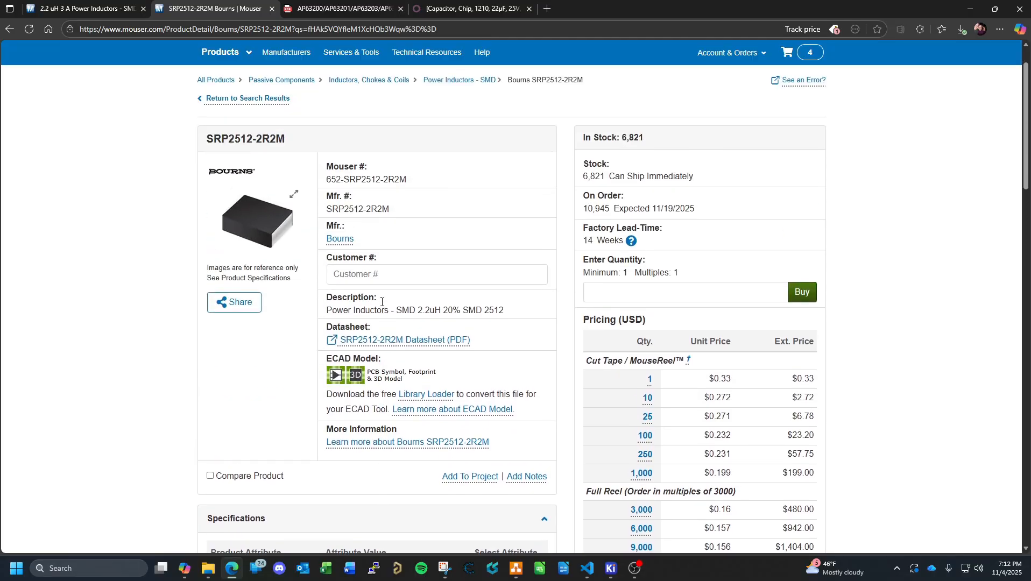
# Download the SRP2512-2R2M CAD models and extract LIB_SRP2512-2R2M.zip into its own folder in Downloads.
pyautogui.click(337, 377)
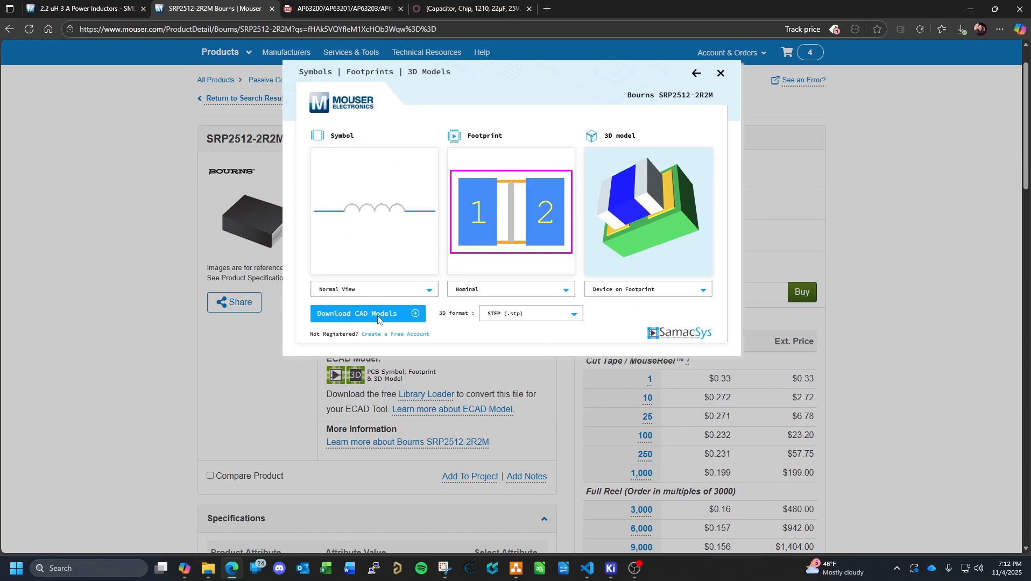
pyautogui.click(377, 317)
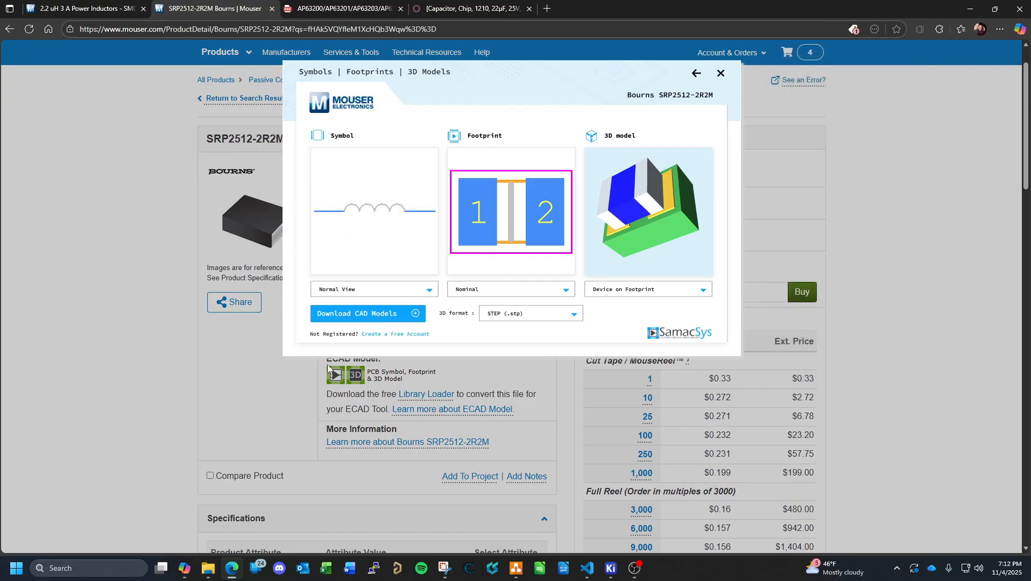
pyautogui.moveTo(209, 568)
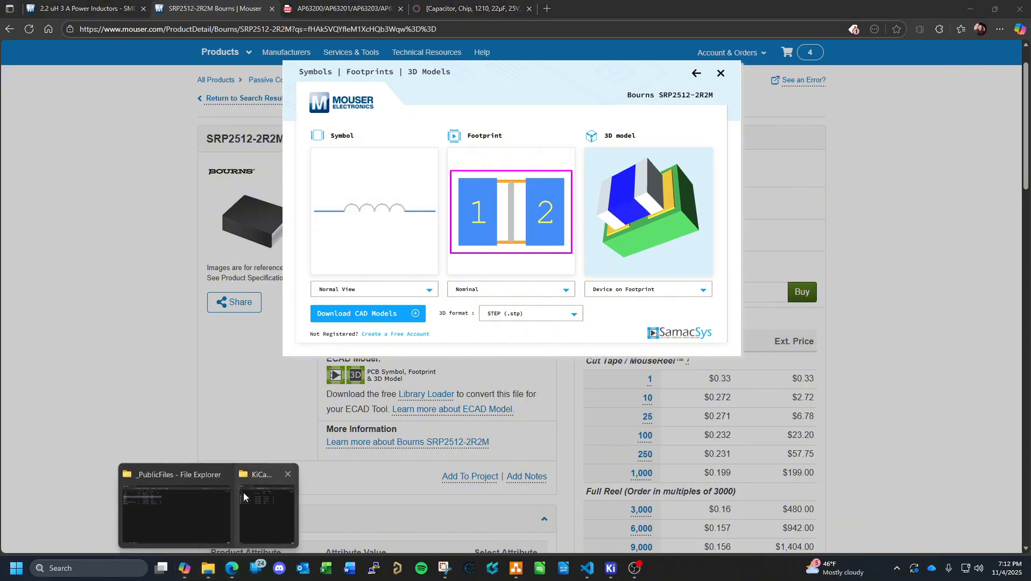
pyautogui.click(263, 517)
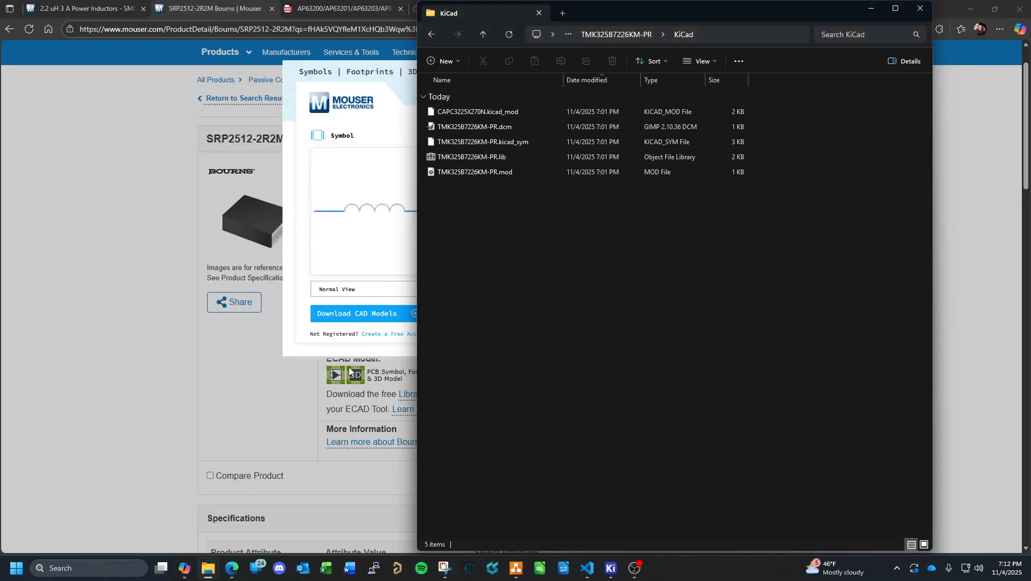
pyautogui.click(432, 35)
pyautogui.click(434, 35)
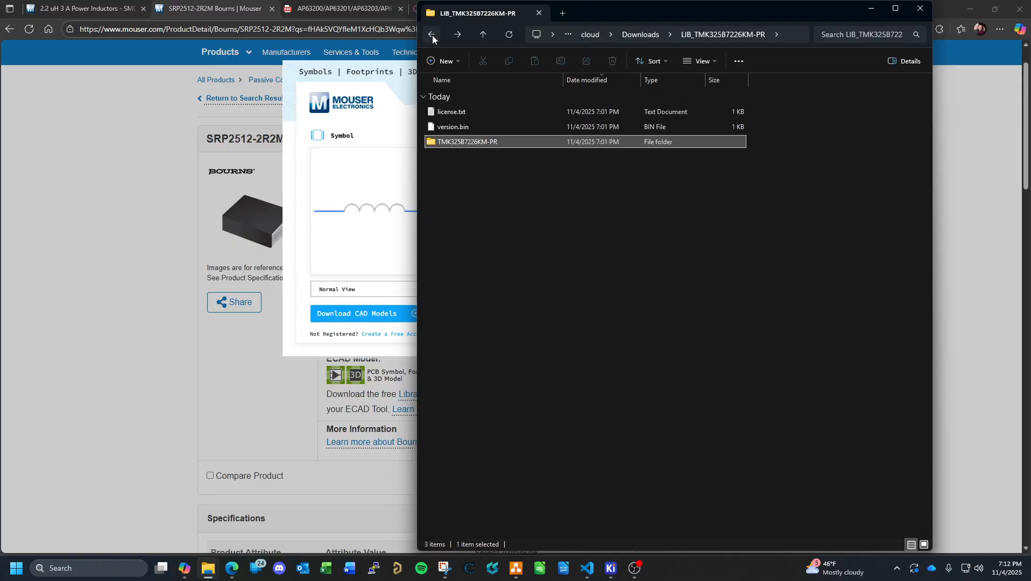
pyautogui.click(432, 36)
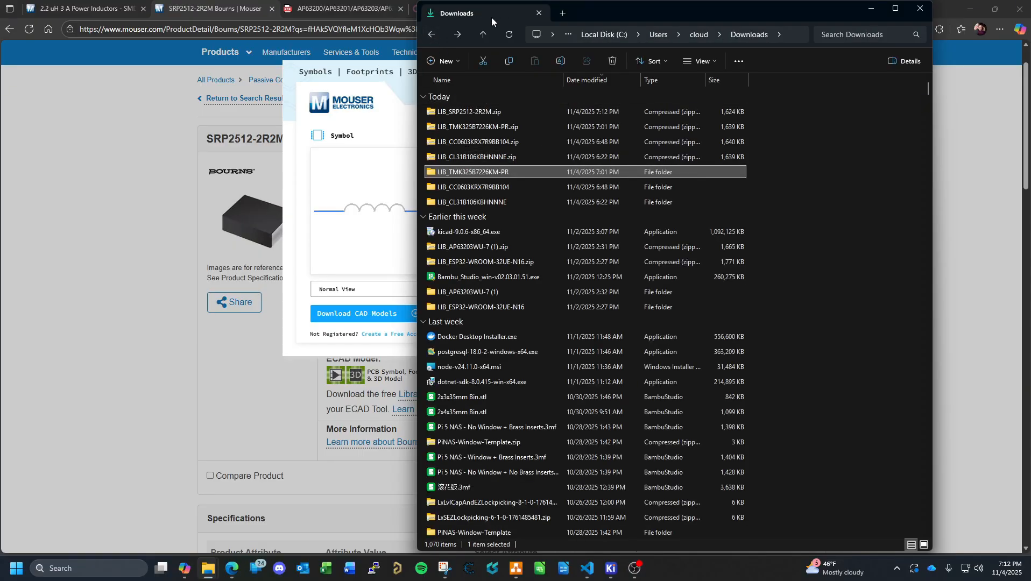
pyautogui.rightClick(479, 111)
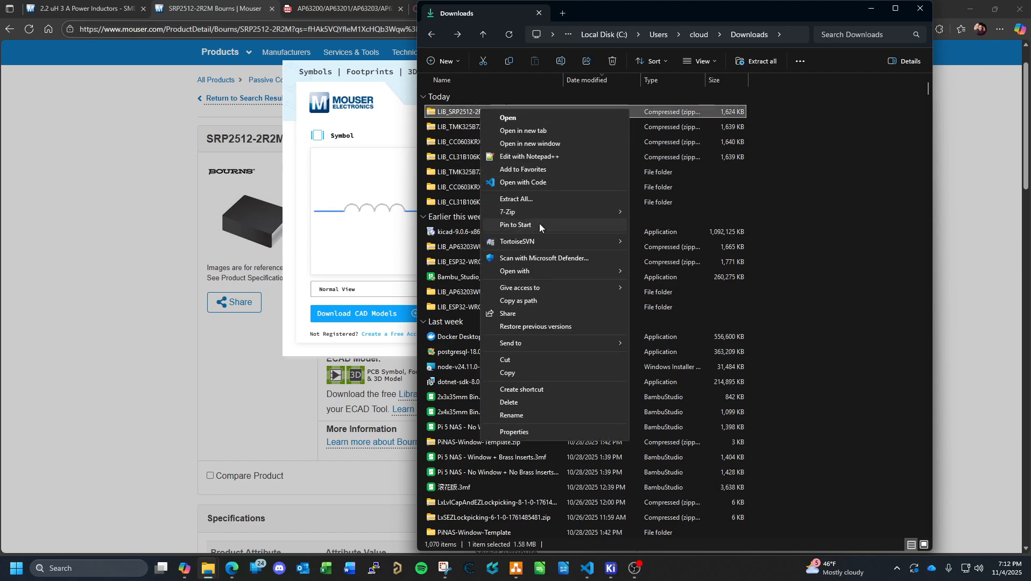
pyautogui.click(527, 198)
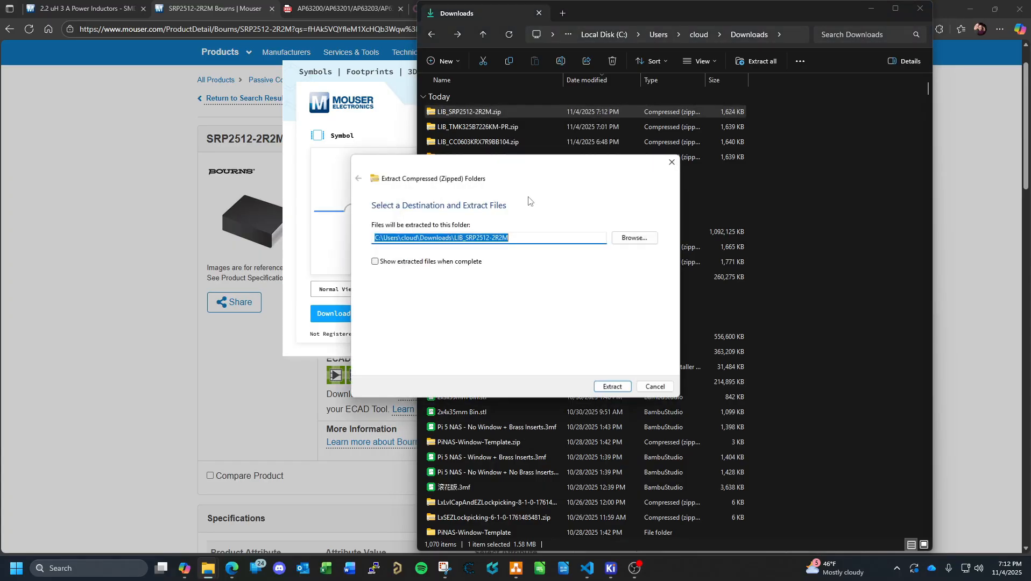
pyautogui.click(622, 385)
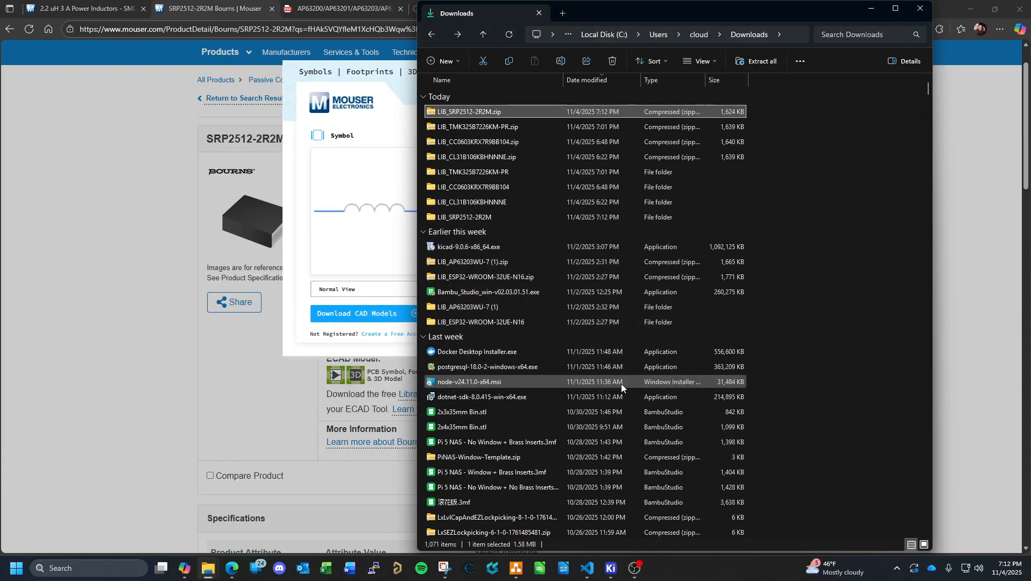
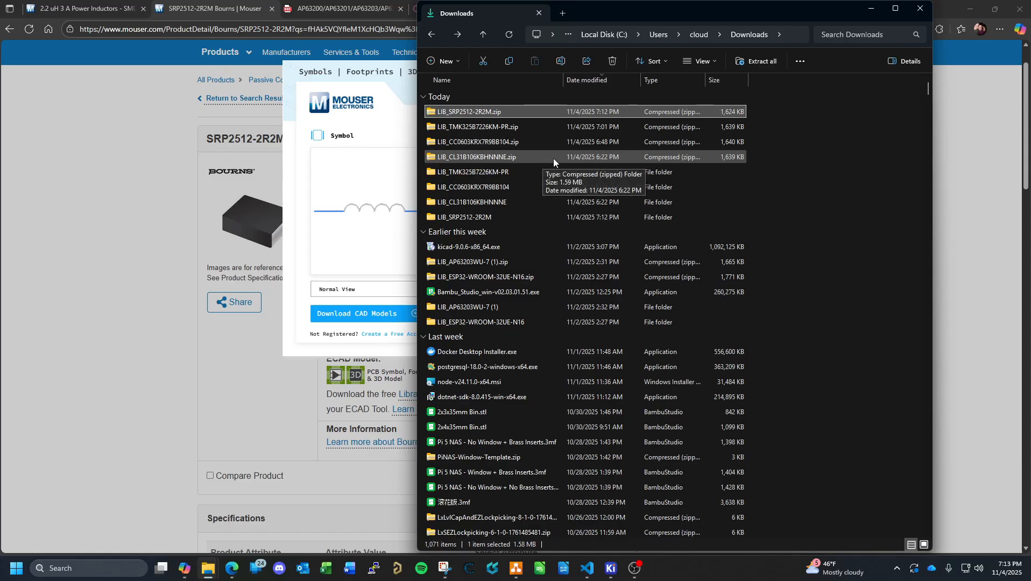
# Open the KiCad subfolder of the extracted LIB_SRP2512-2R2M library to see its symbol and footprint files.
pyautogui.doubleClick(490, 217)
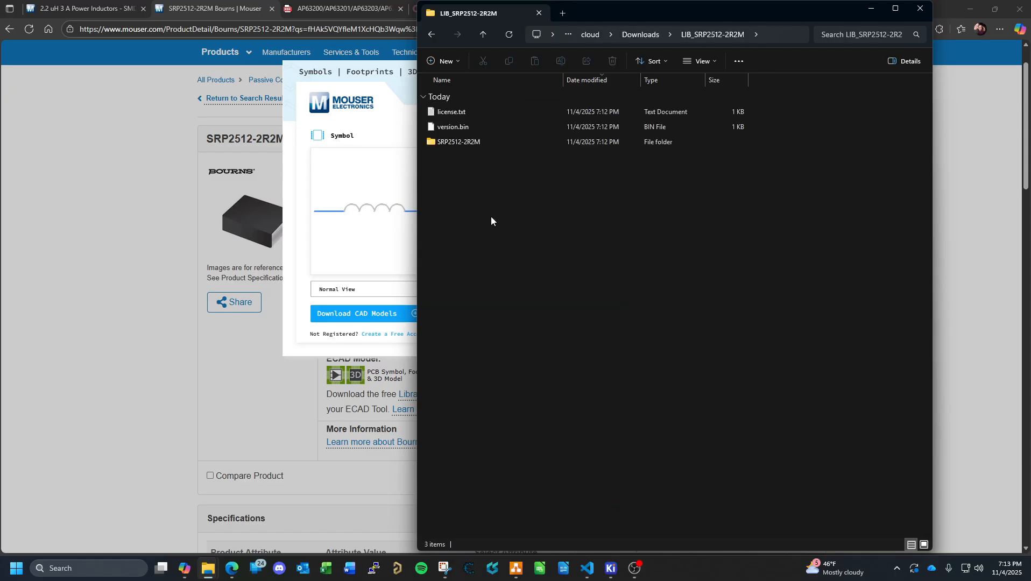
pyautogui.doubleClick(471, 142)
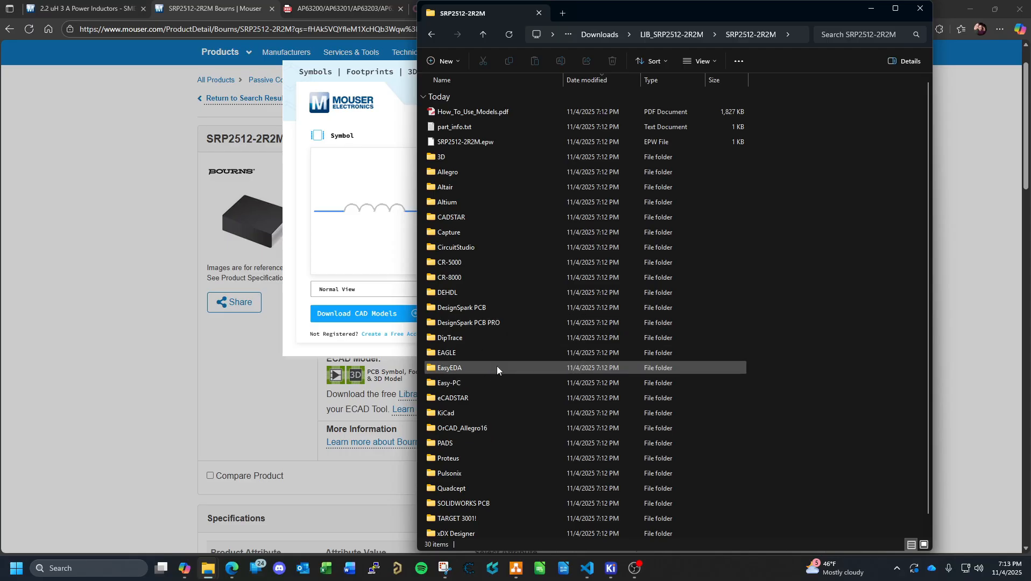
pyautogui.doubleClick(450, 413)
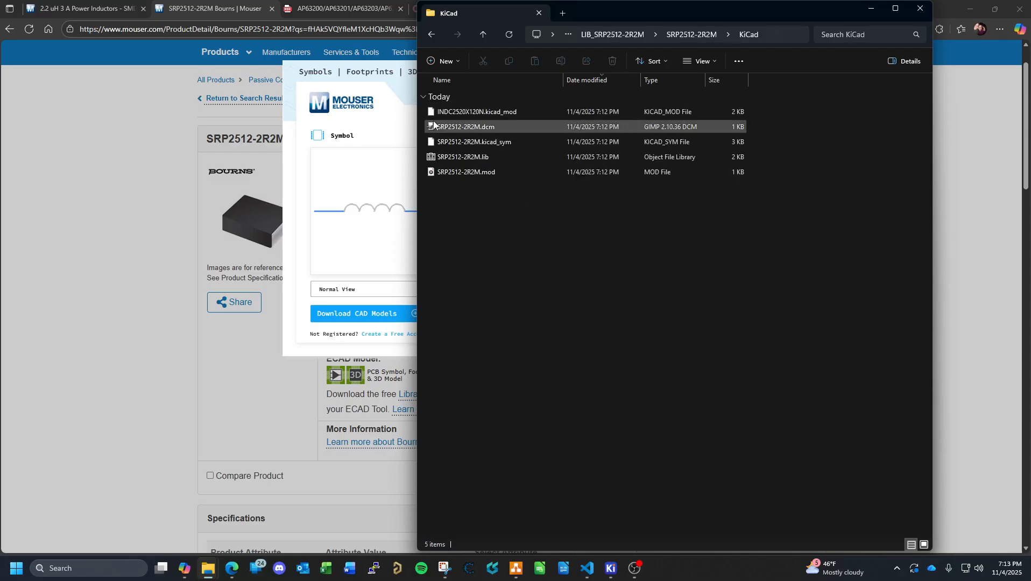
# Return to the Mouser page for the SRP2512-2R2M, close the model preview and check the package size in the specifications.
pyautogui.click(207, 10)
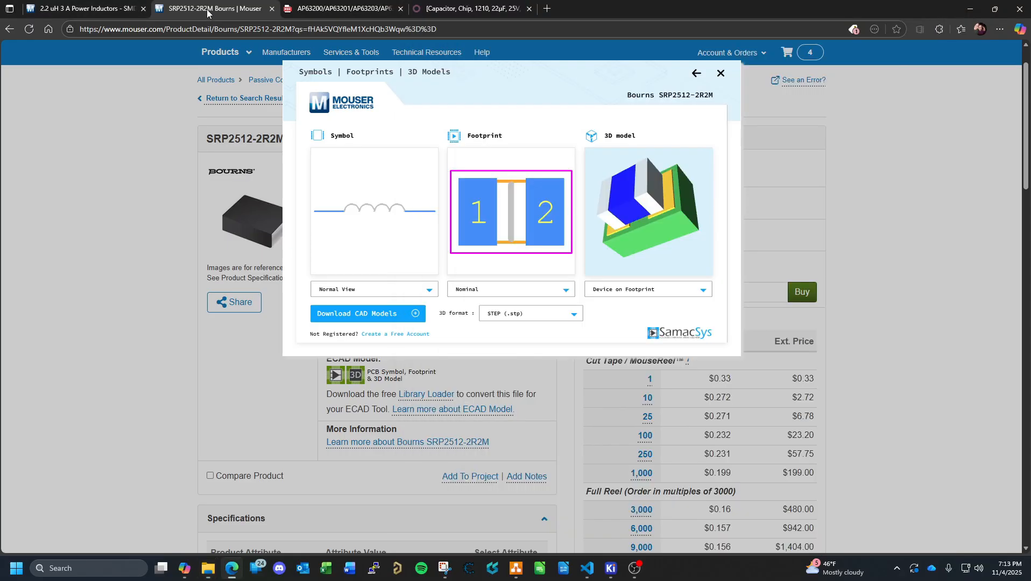
pyautogui.click(721, 74)
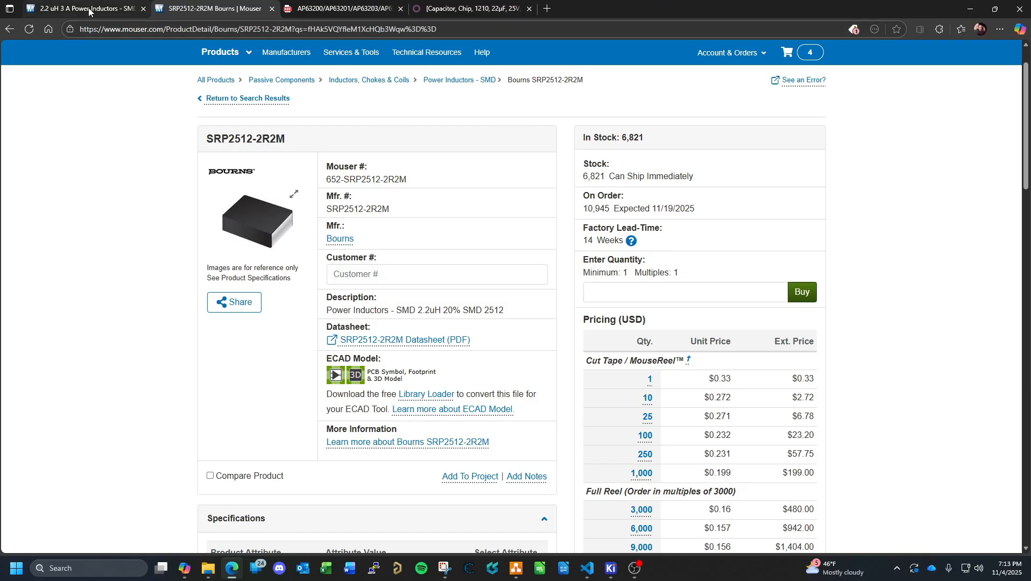
pyautogui.scroll(2, 581, 330)
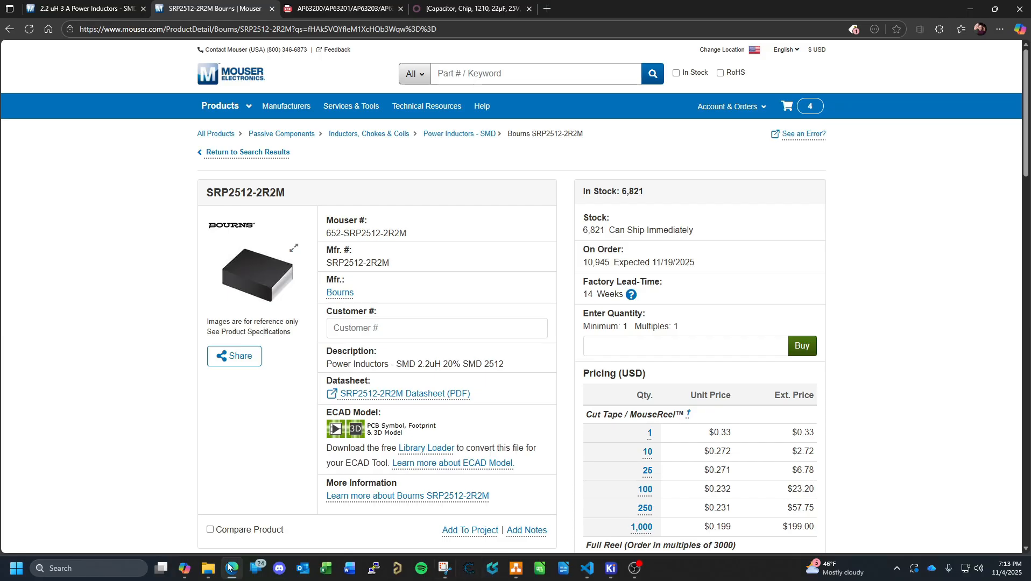
pyautogui.moveTo(619, 571)
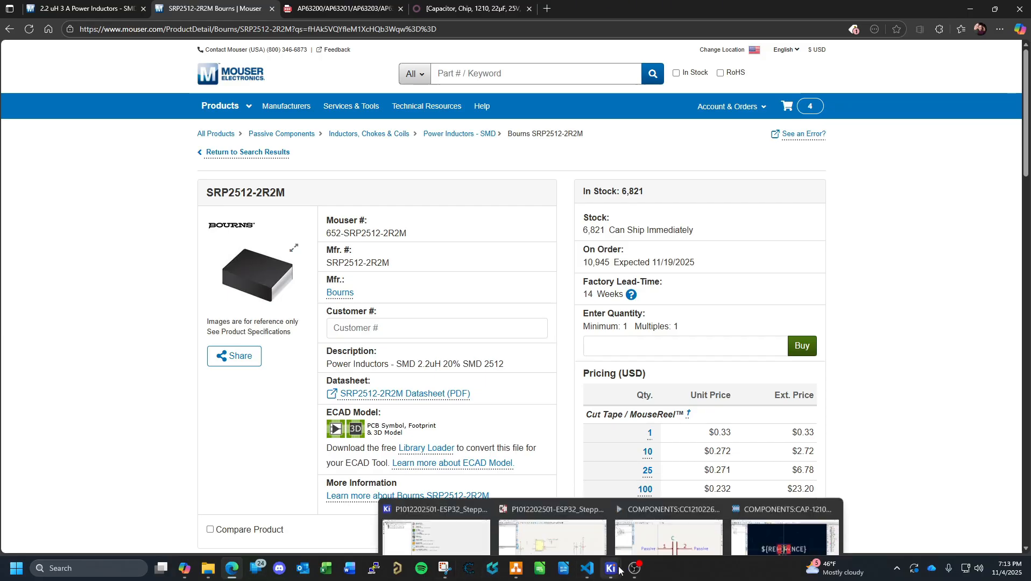
pyautogui.click(231, 569)
pyautogui.click(229, 568)
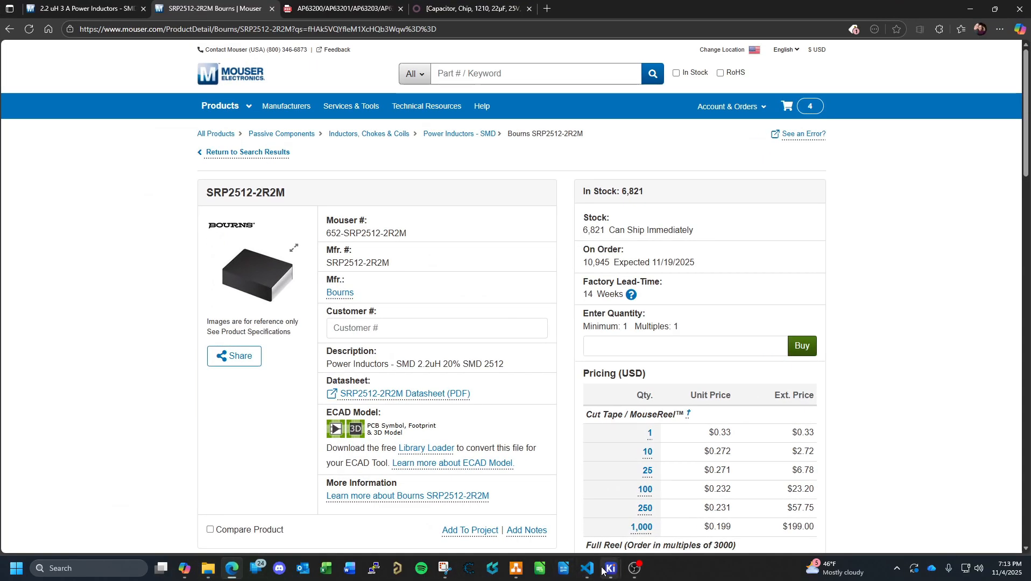
pyautogui.moveTo(606, 569)
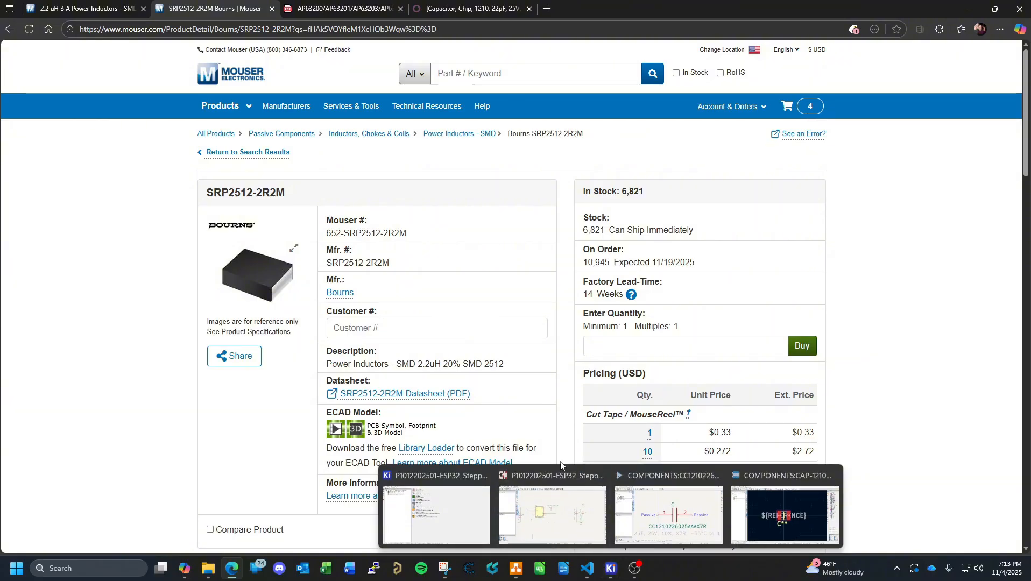
pyautogui.scroll(-7, 335, 428)
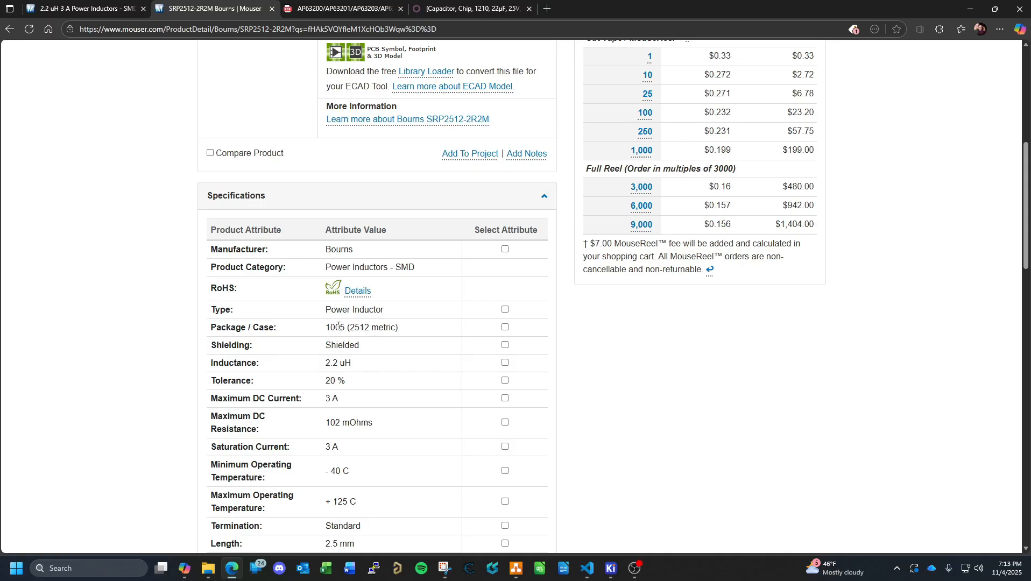
pyautogui.scroll(1, 422, 398)
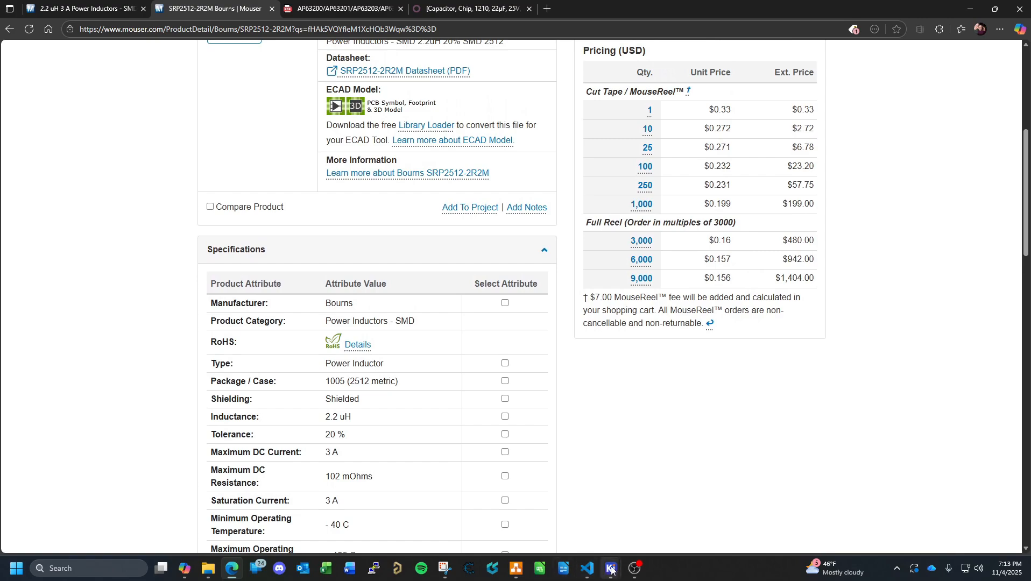
# Switch to the KiCad Footprint Editor and import INDC2520X120N.kicad_mod from the KiCad folder of the extracted SRP2512-2R2M library.
pyautogui.click(655, 498)
pyautogui.click(743, 479)
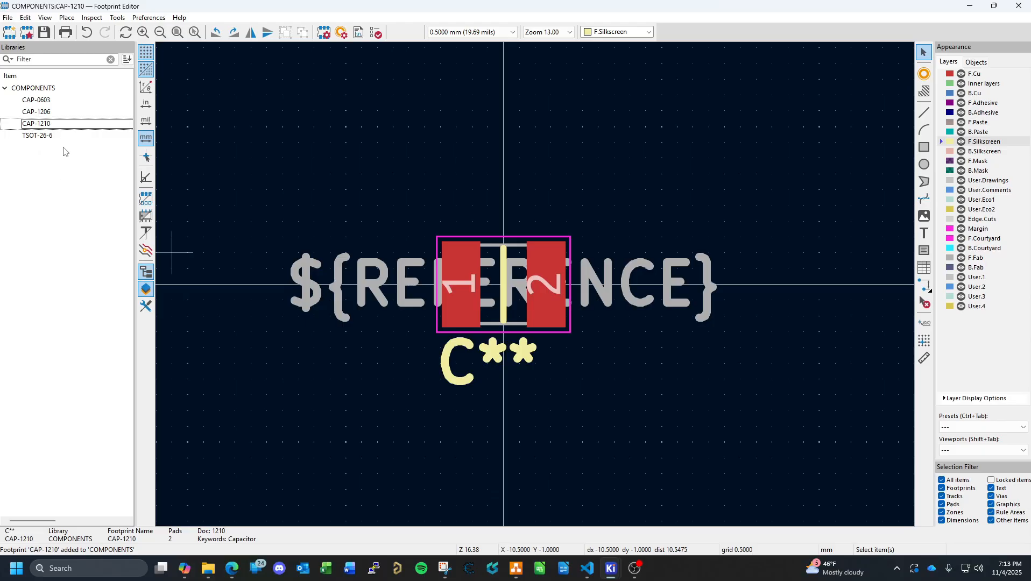
pyautogui.click(10, 17)
pyautogui.moveTo(46, 172)
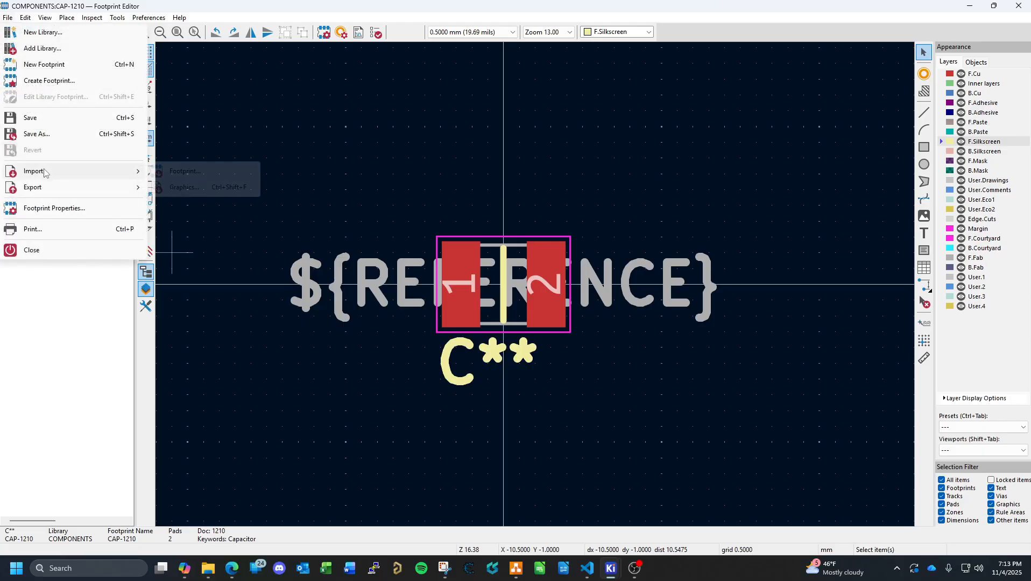
pyautogui.click(218, 171)
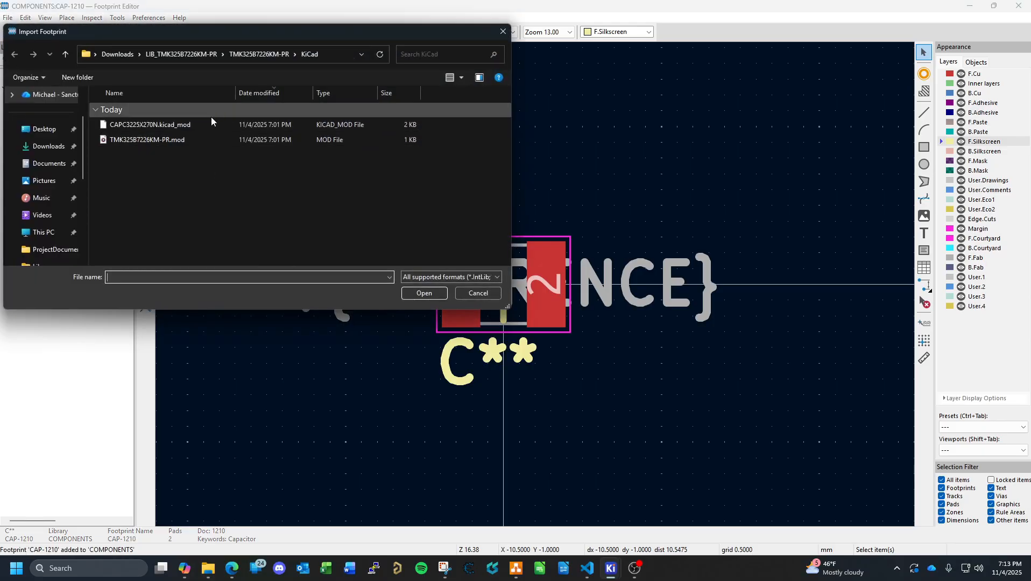
pyautogui.click(116, 54)
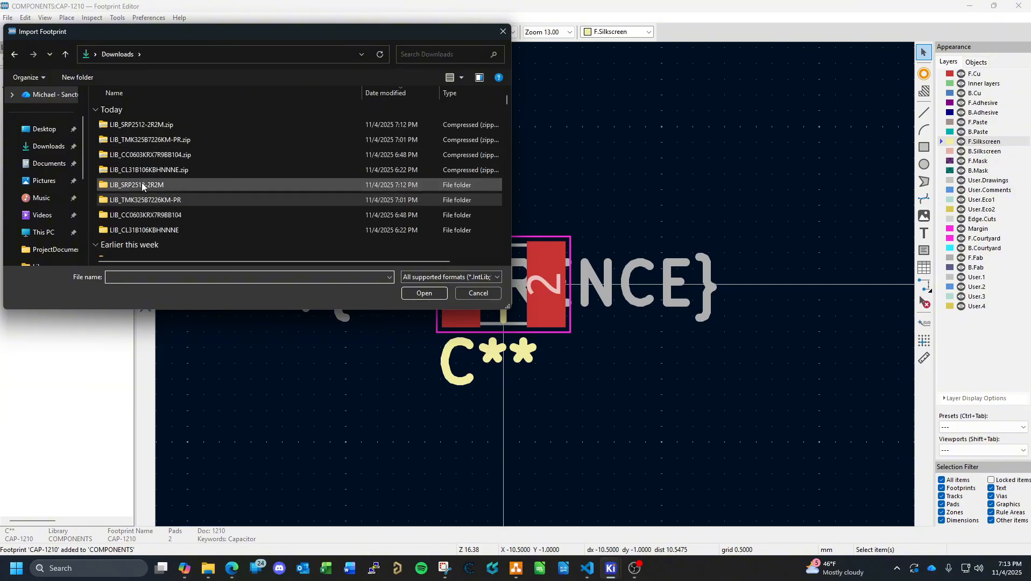
pyautogui.doubleClick(142, 185)
pyautogui.doubleClick(133, 128)
pyautogui.scroll(-2, 167, 190)
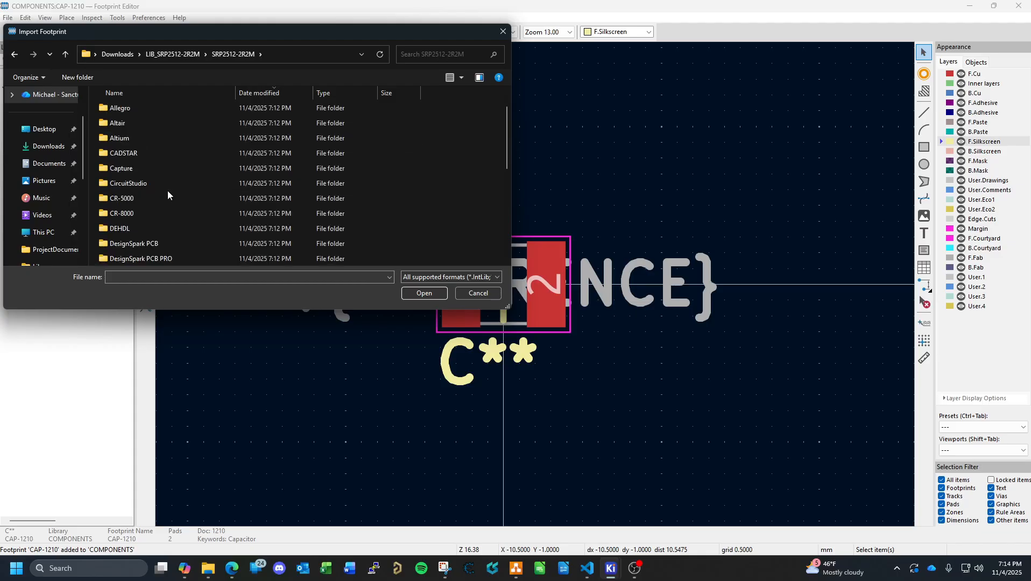
pyautogui.scroll(-3, 162, 193)
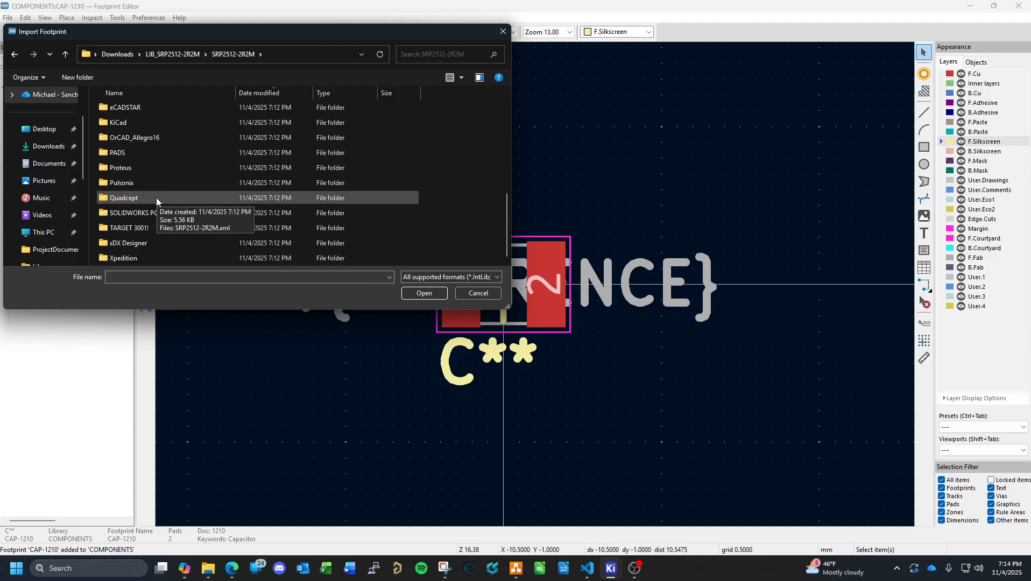
pyautogui.scroll(1, 134, 189)
pyautogui.doubleClick(125, 167)
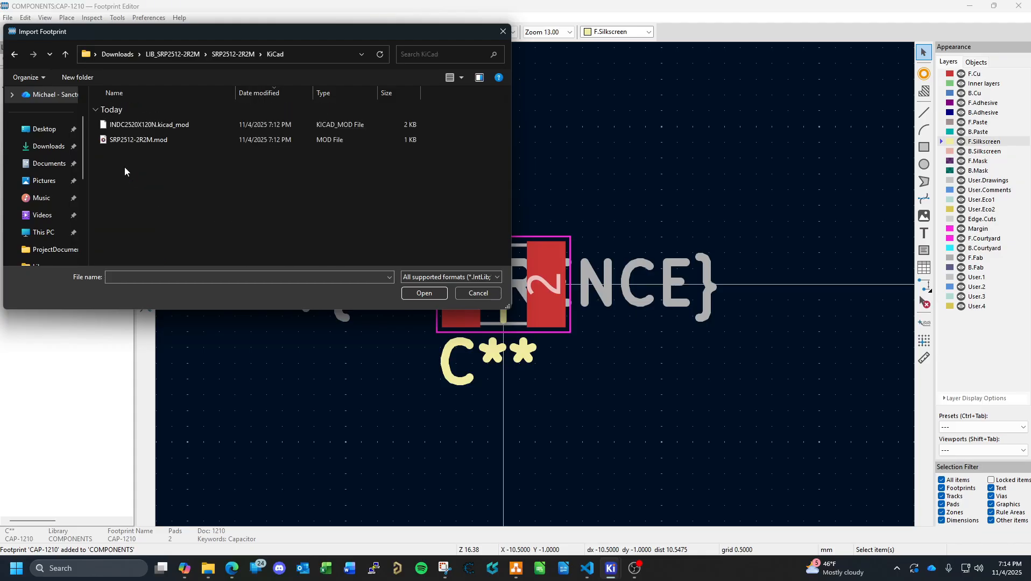
pyautogui.click(159, 126)
pyautogui.click(424, 293)
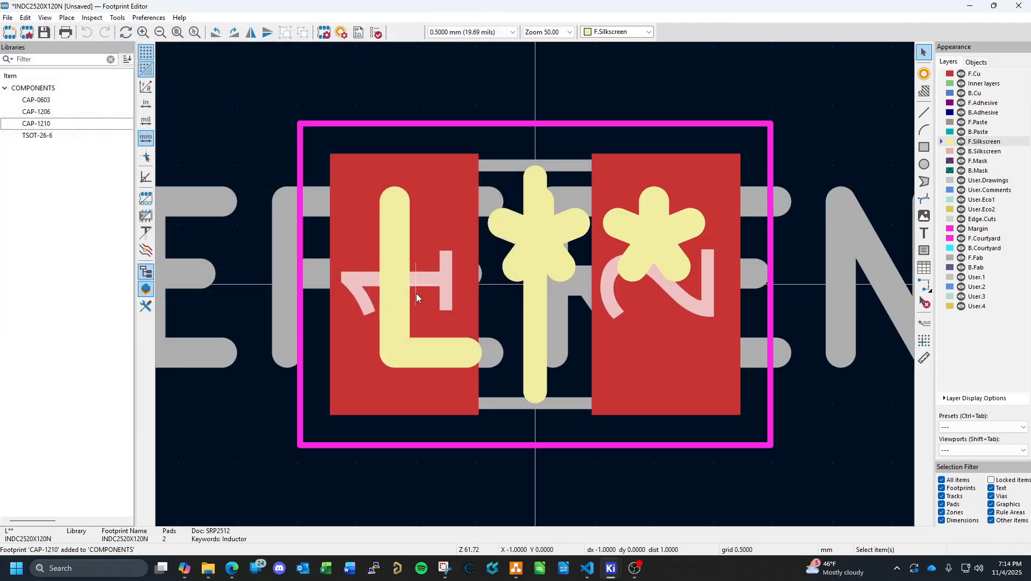
# Move the L** reference text off the pads to just below the inductor footprint's courtyard outline.
pyautogui.scroll(2, 536, 284)
pyautogui.scroll(-5, 533, 284)
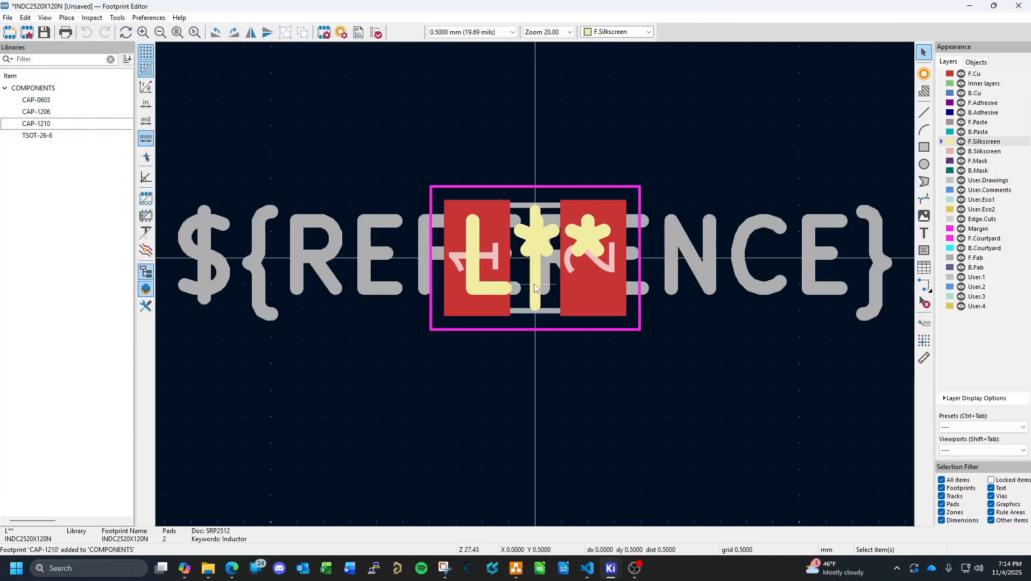
pyautogui.moveTo(508, 291); pyautogui.dragTo(511, 391)
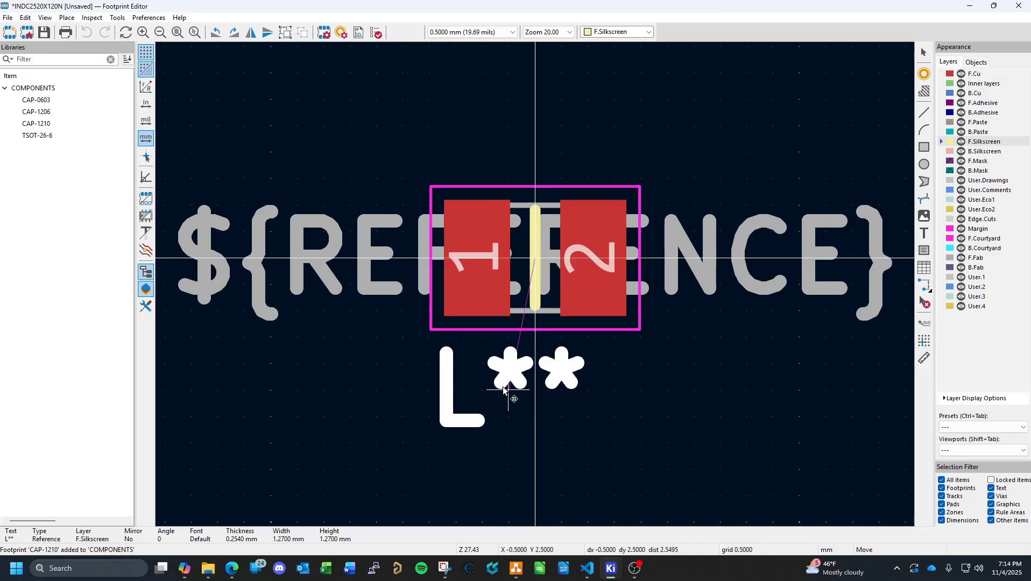
pyautogui.click(607, 383)
# Save the imported inductor footprint as IND-1005 in the COMPONENTS library.
pyautogui.hotkey('ctrl', 'shift', 's')
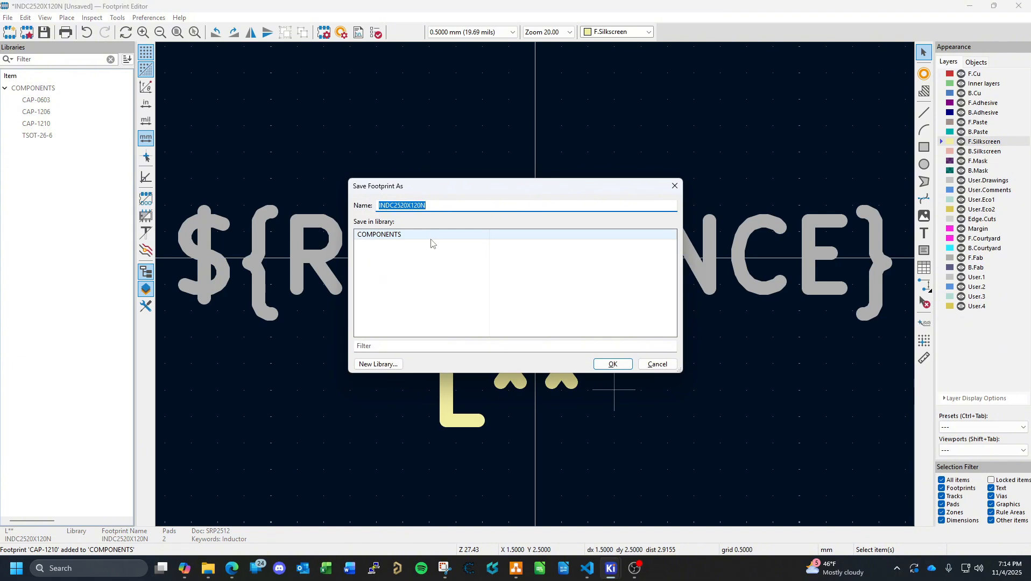
pyautogui.press('End')
pyautogui.press('BackSpace')
pyautogui.write('-')
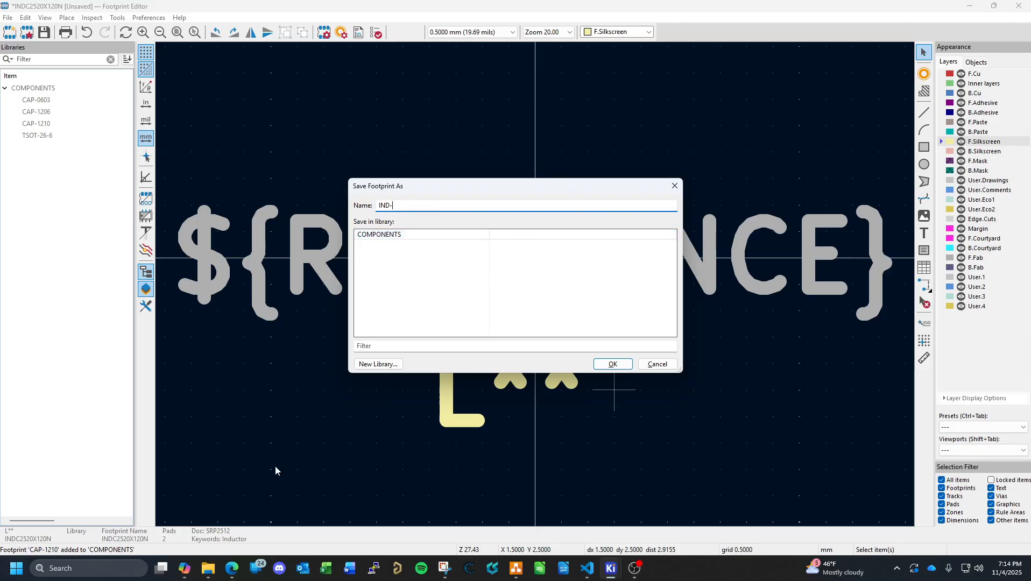
pyautogui.click(232, 568)
pyautogui.click(233, 569)
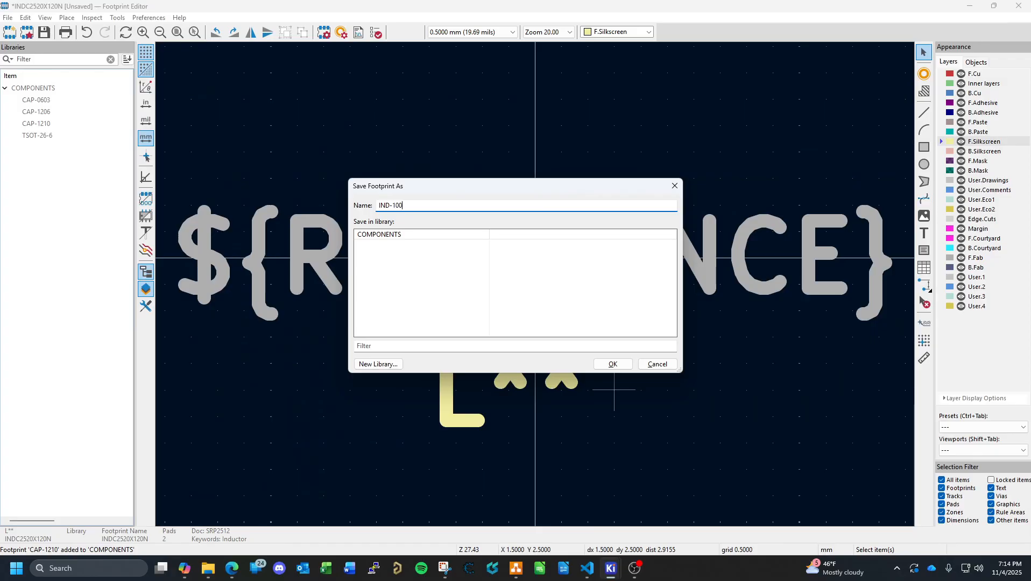
pyautogui.click(390, 237)
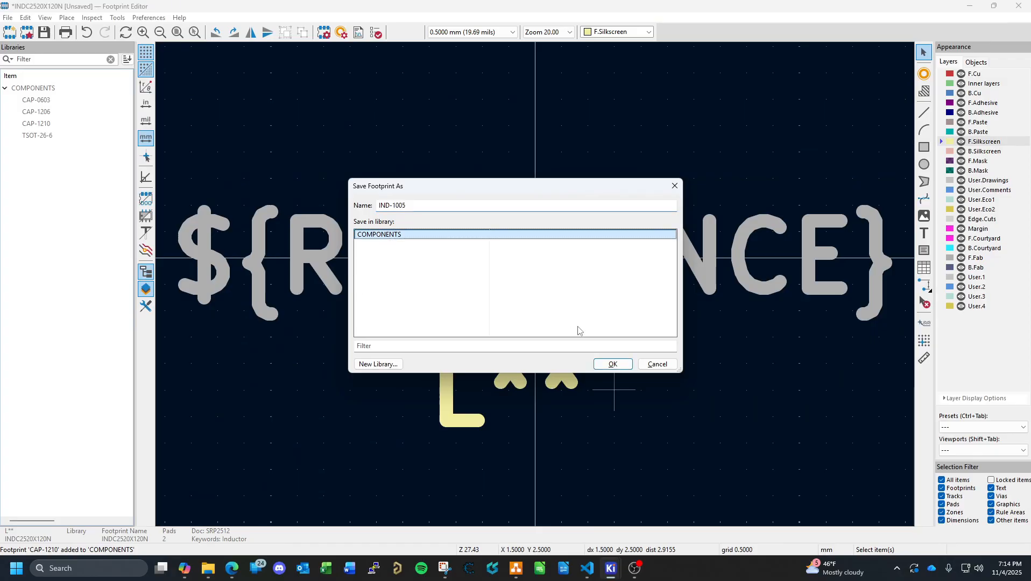
pyautogui.click(613, 365)
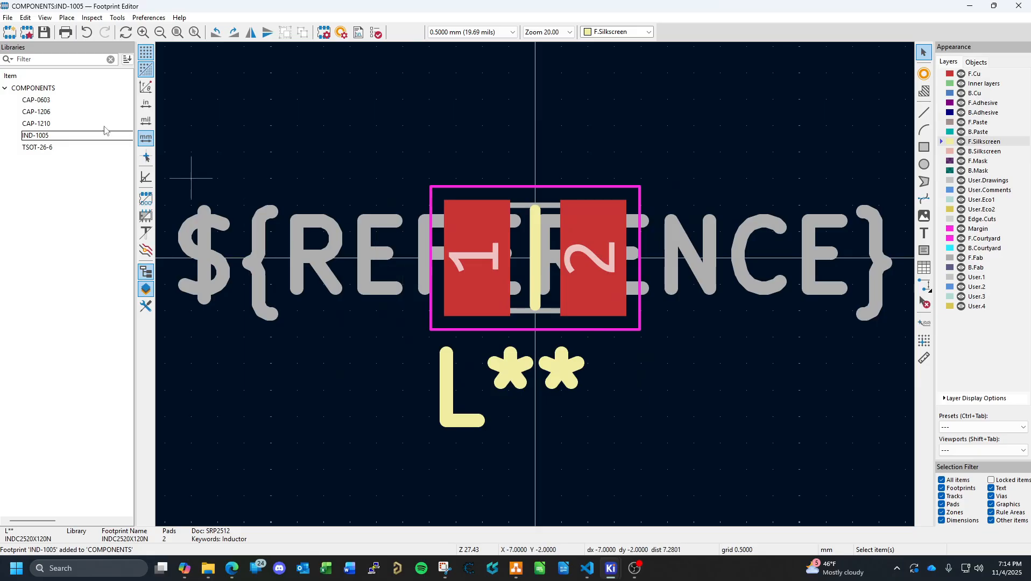
# Open the IND-1005 footprint's 3D model settings and remove the unresolved SRP2512-2R2M.stp entry.
pyautogui.doubleClick(35, 136)
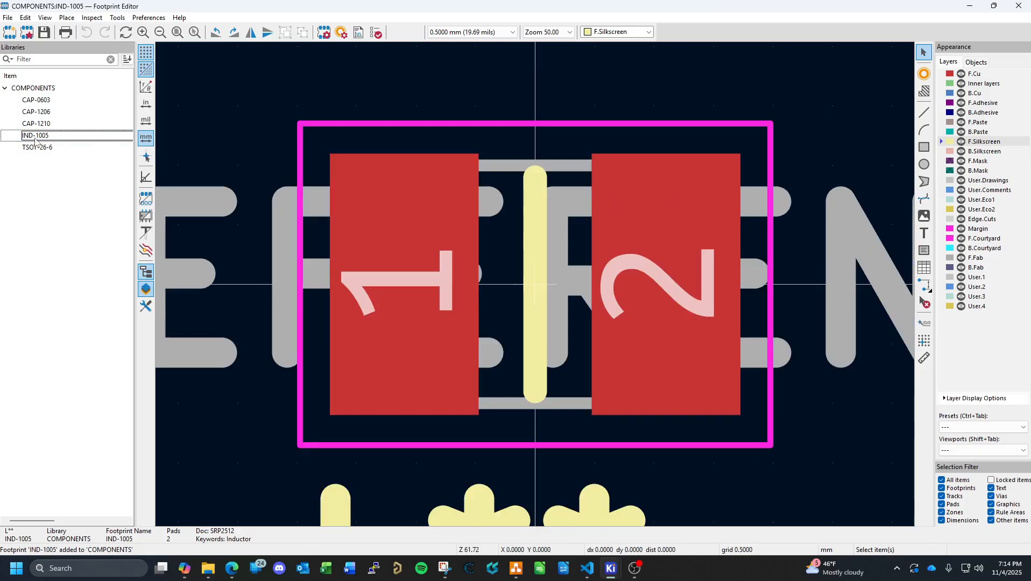
pyautogui.click(9, 18)
pyautogui.click(81, 209)
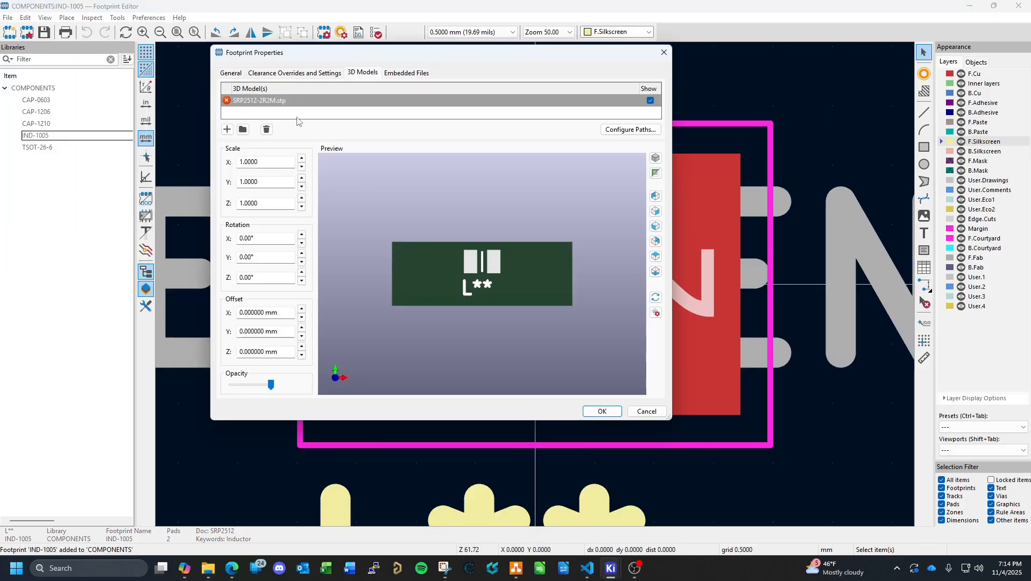
pyautogui.click(267, 129)
# Assign SRP2512-2R2M.stp from the extracted LIB_SRP2512-2R2M library's 3D folder as IND-1005's 3D model and save the footprint.
pyautogui.click(226, 129)
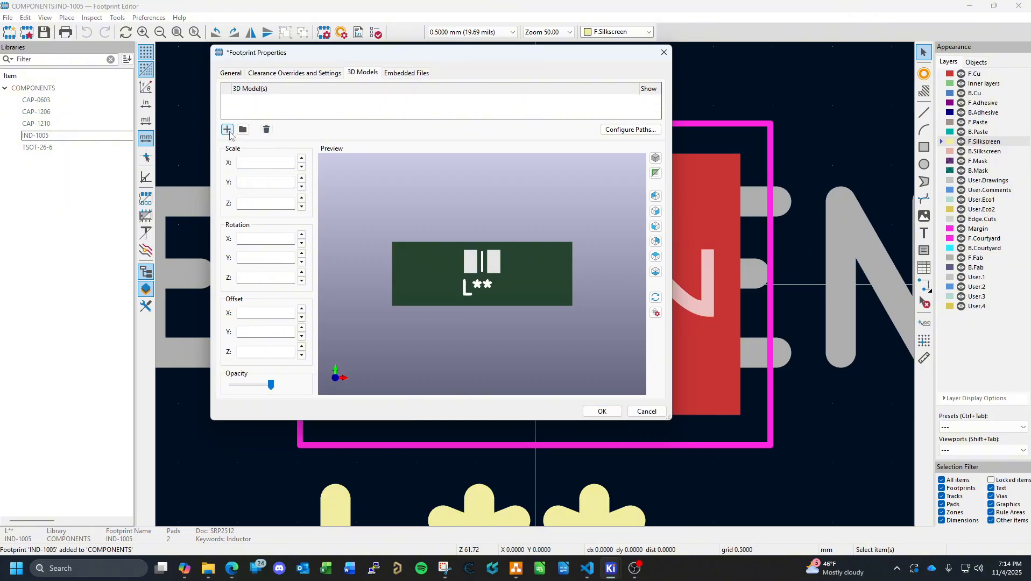
pyautogui.click(638, 100)
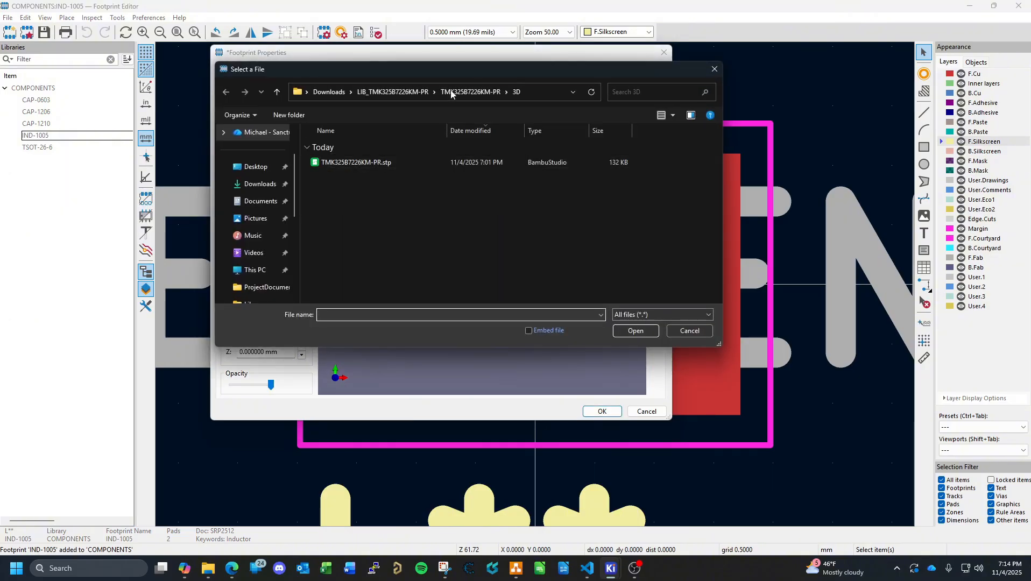
pyautogui.click(323, 93)
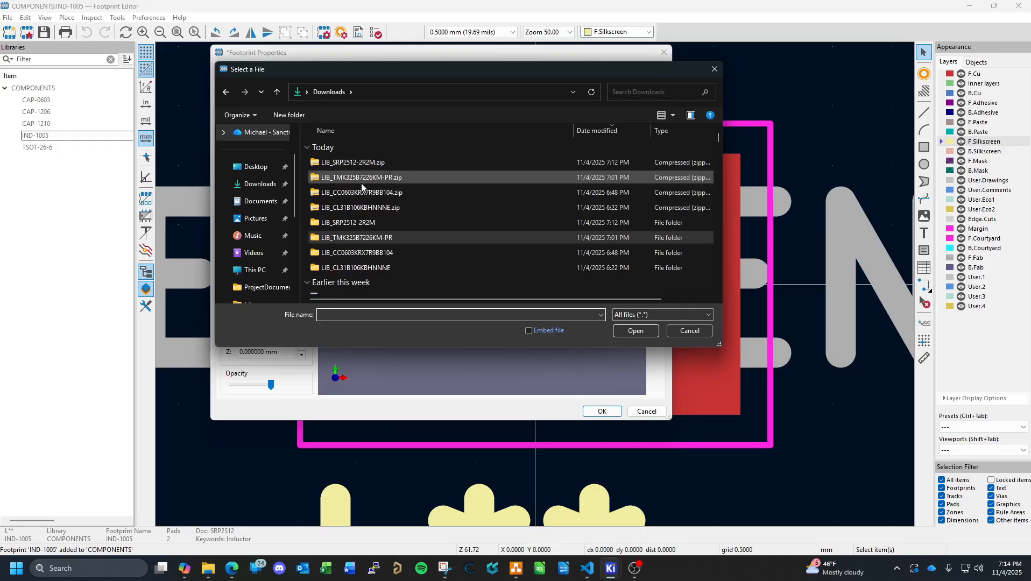
pyautogui.doubleClick(352, 222)
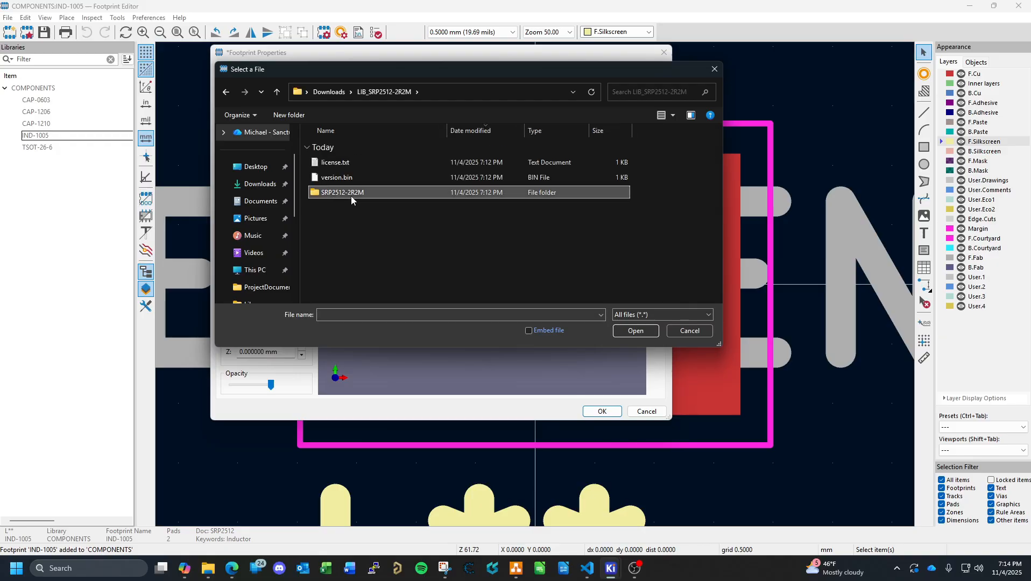
pyautogui.doubleClick(351, 193)
pyautogui.doubleClick(333, 207)
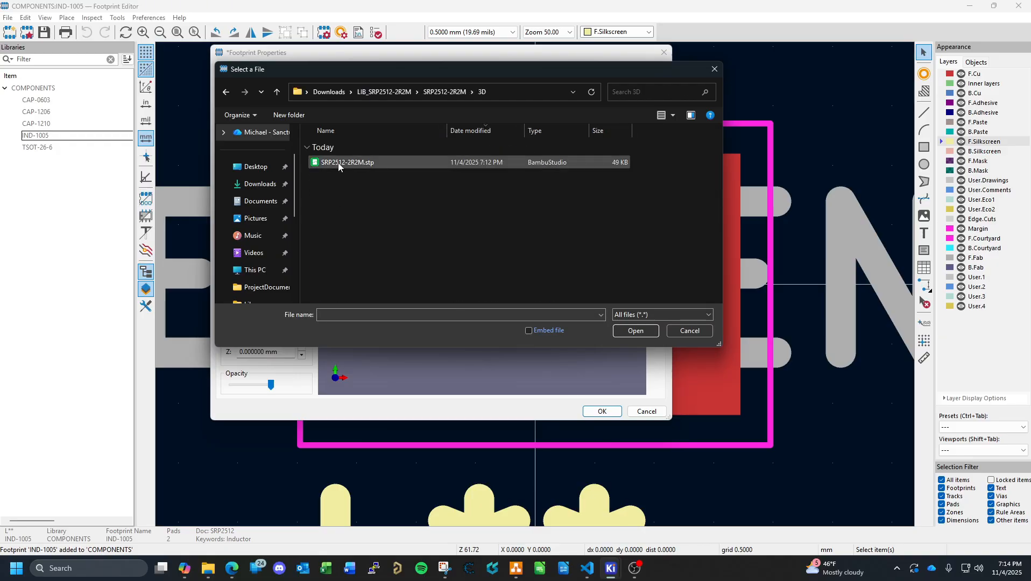
pyautogui.click(338, 162)
pyautogui.click(635, 330)
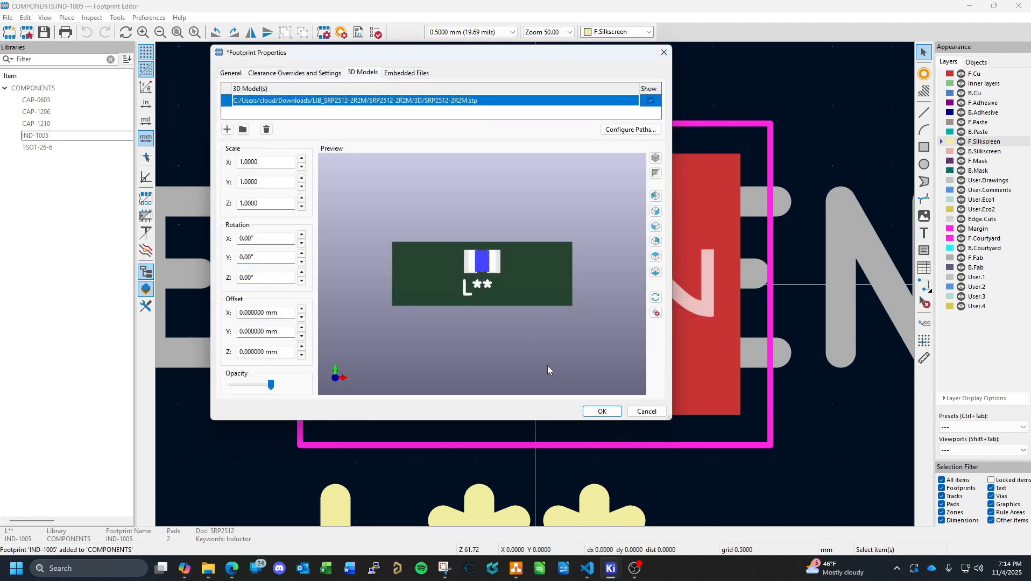
pyautogui.click(602, 411)
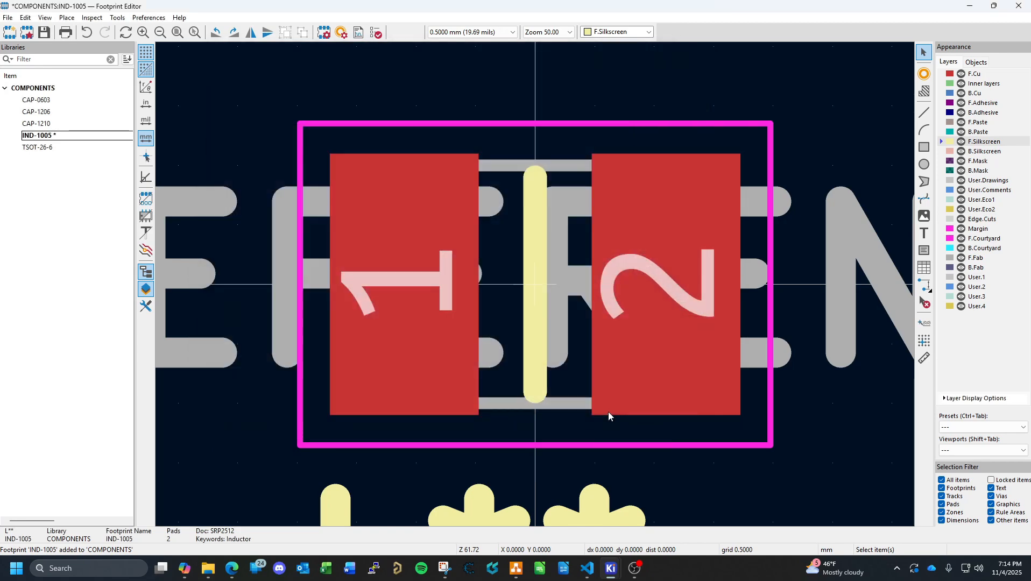
pyautogui.click(45, 32)
# Switch to the Symbol Editor and import SRP2512-2R2M.kicad_sym from the KiCad folder of the extracted LIB_SRP2512-2R2M library.
pyautogui.moveTo(616, 569)
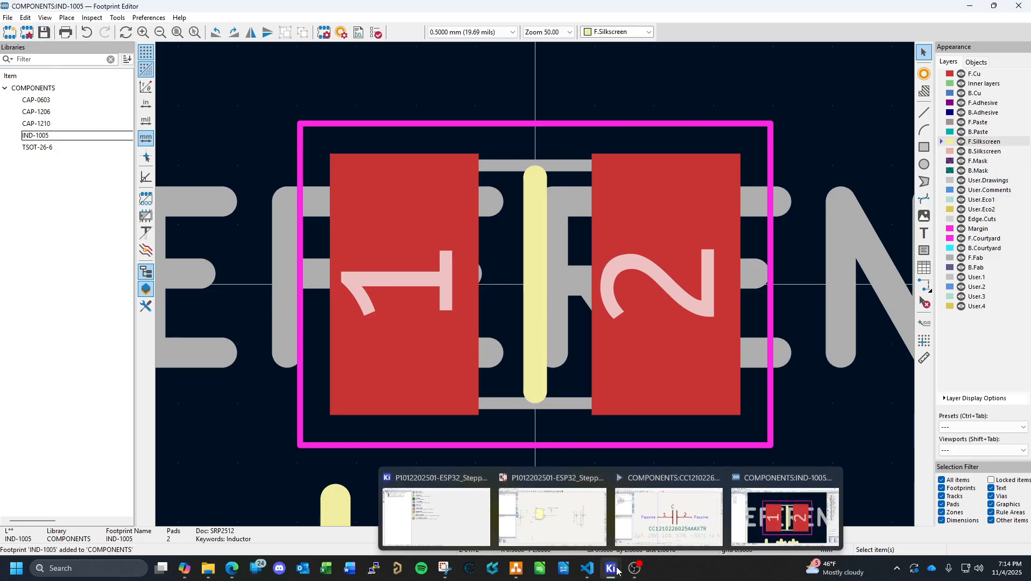
pyautogui.click(648, 479)
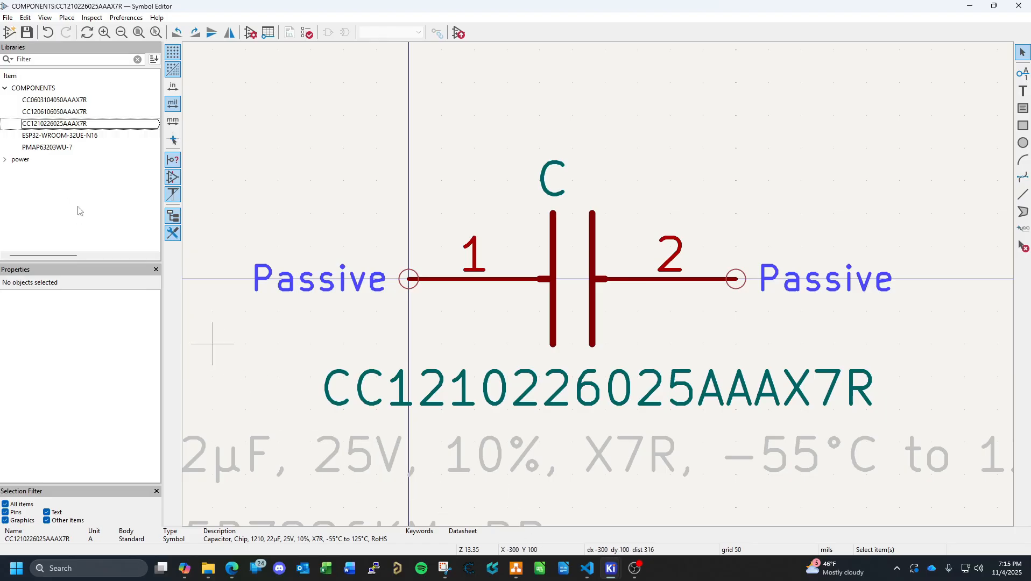
pyautogui.click(8, 19)
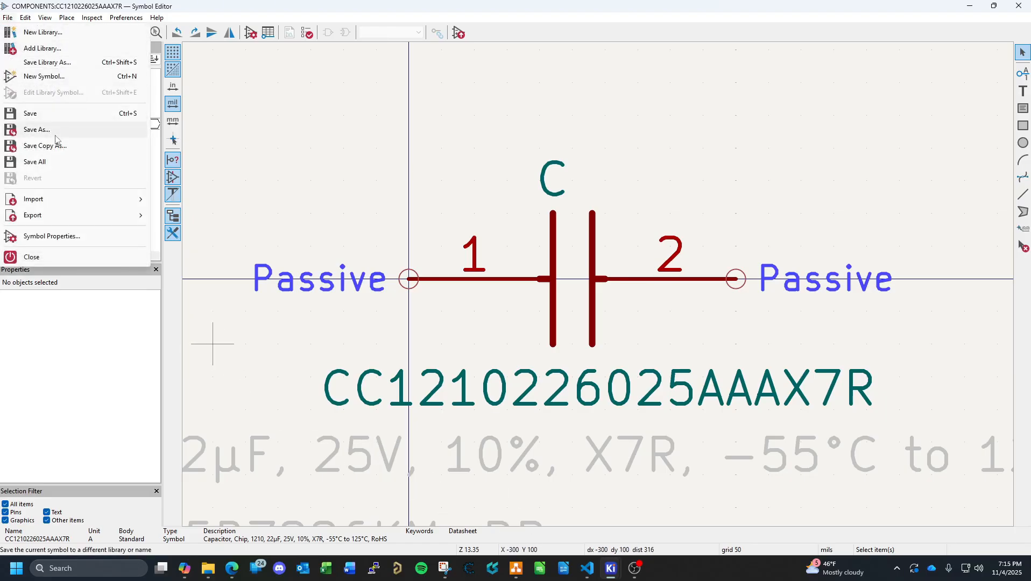
pyautogui.moveTo(108, 199)
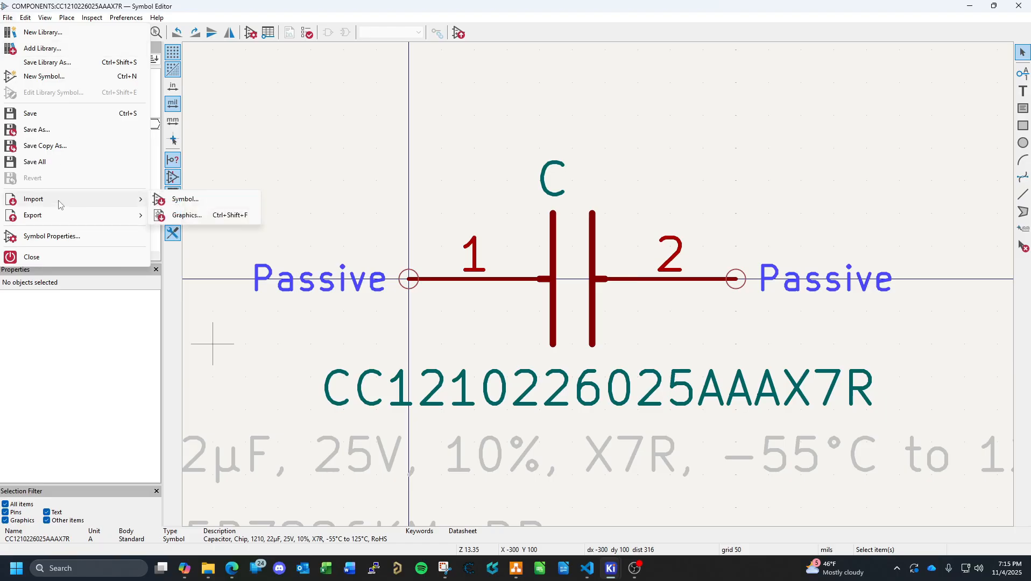
pyautogui.click(178, 200)
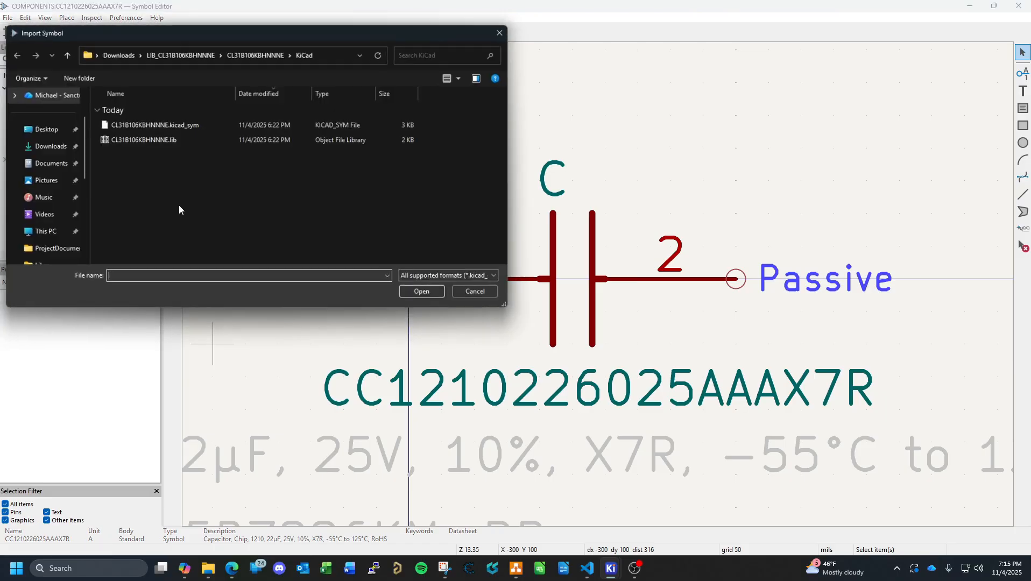
pyautogui.click(117, 53)
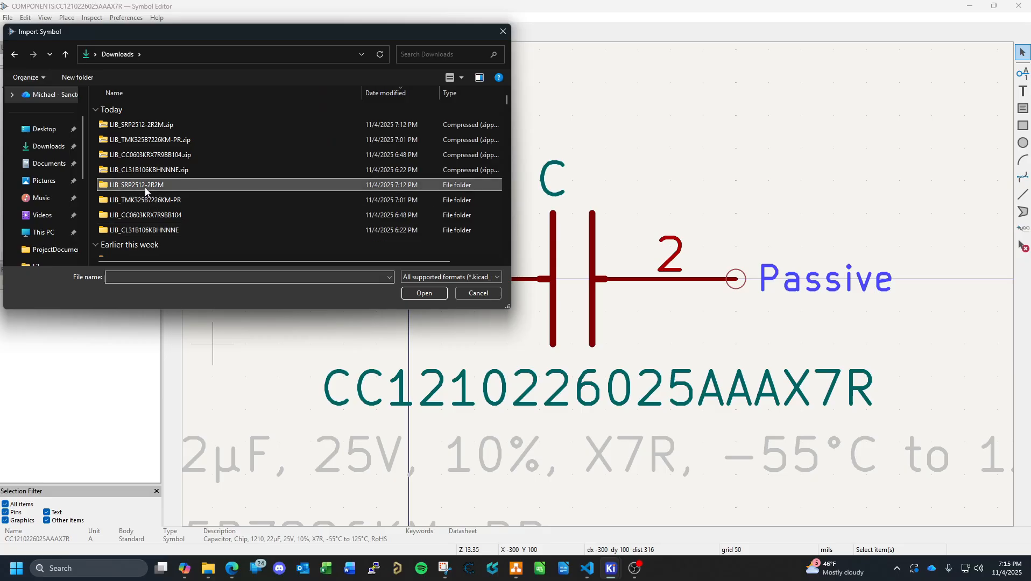
pyautogui.doubleClick(161, 184)
pyautogui.doubleClick(130, 126)
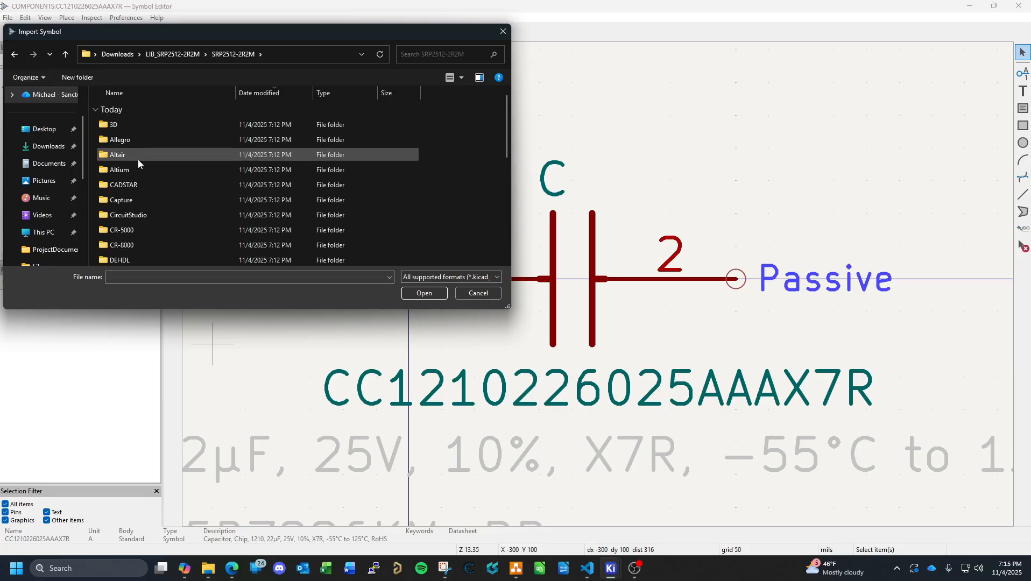
pyautogui.scroll(-1, 143, 183)
pyautogui.scroll(-3, 134, 178)
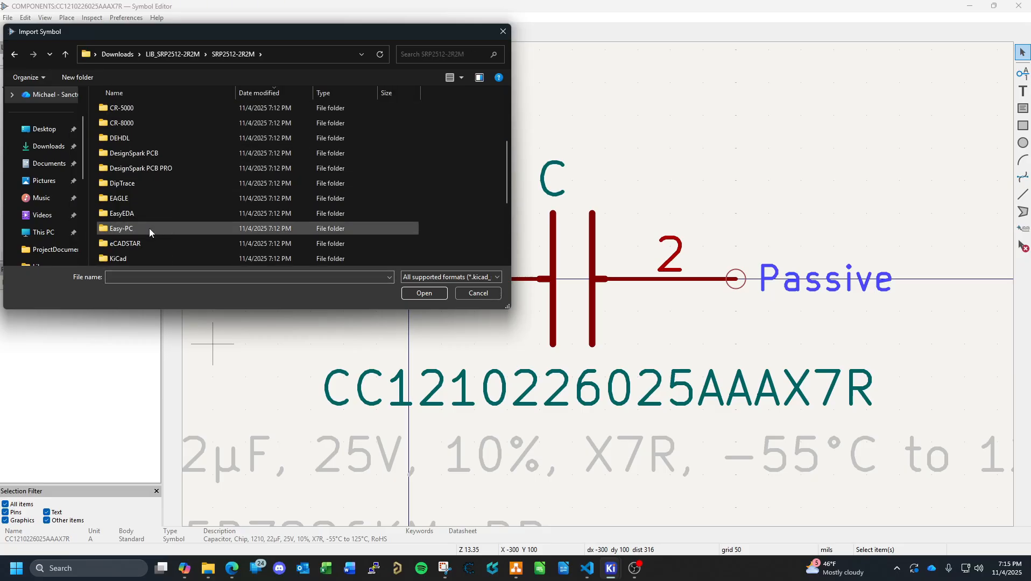
pyautogui.doubleClick(125, 215)
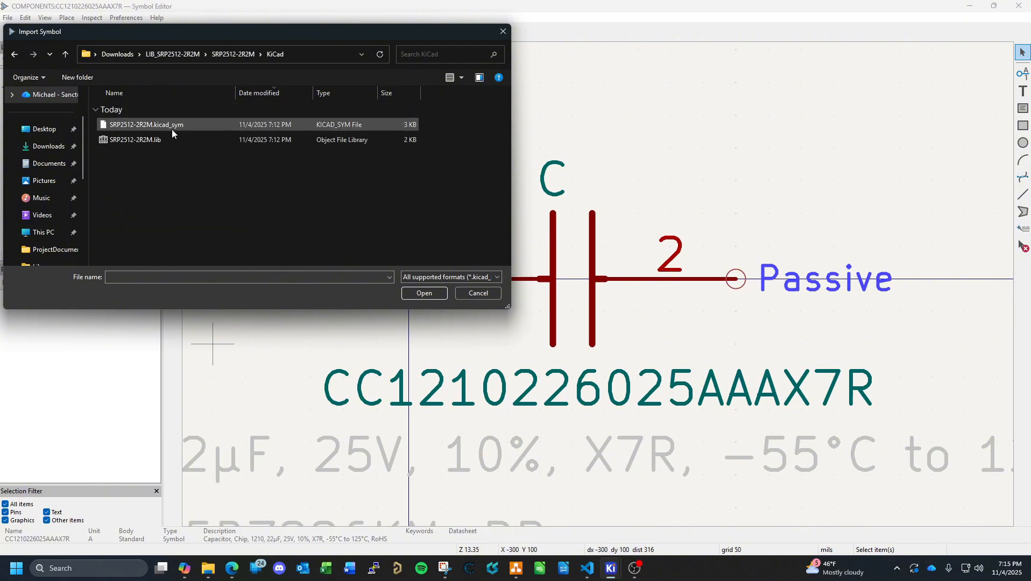
pyautogui.click(169, 126)
pyautogui.click(425, 292)
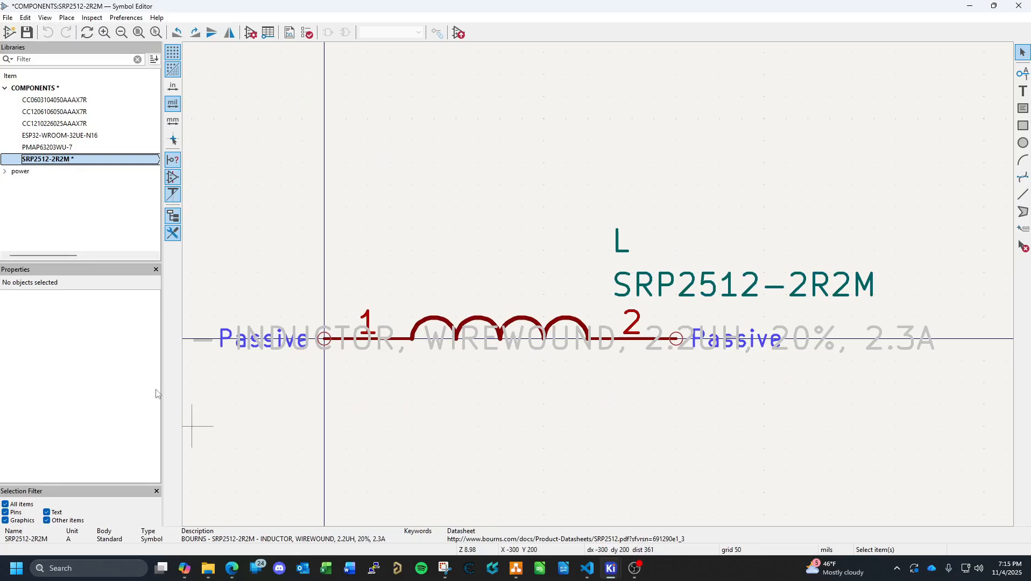
# Rename the imported inductor symbol to LSRP2512-2R2M and save it in the COMPONENTS library.
pyautogui.rightClick(67, 161)
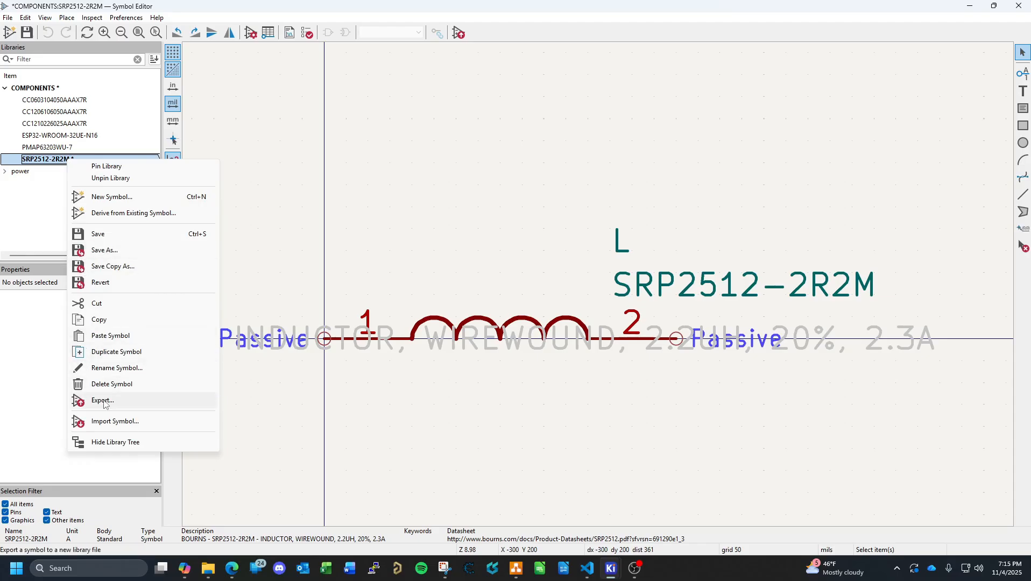
pyautogui.click(123, 369)
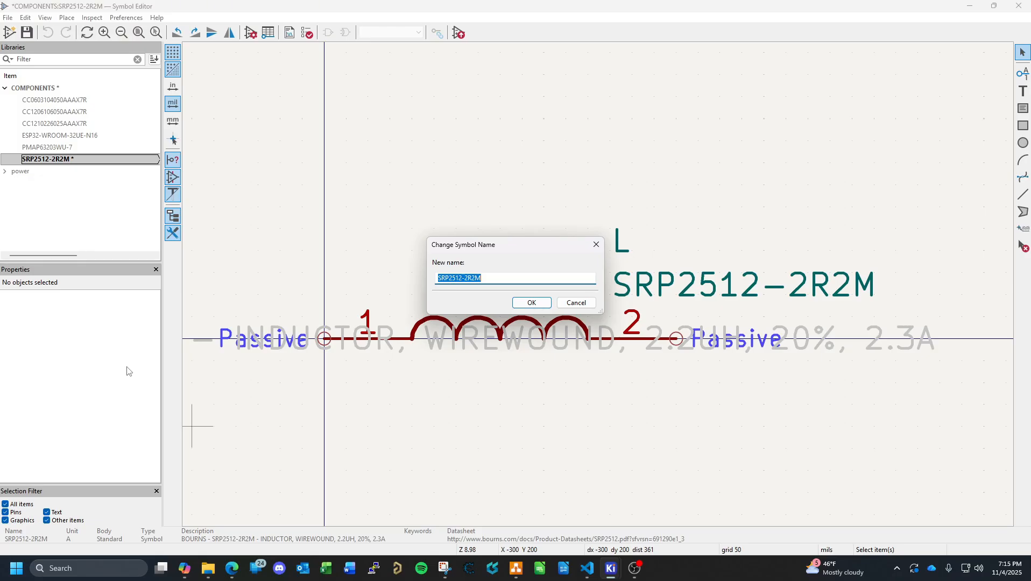
pyautogui.press('Home')
pyautogui.write('L')
pyautogui.click(531, 303)
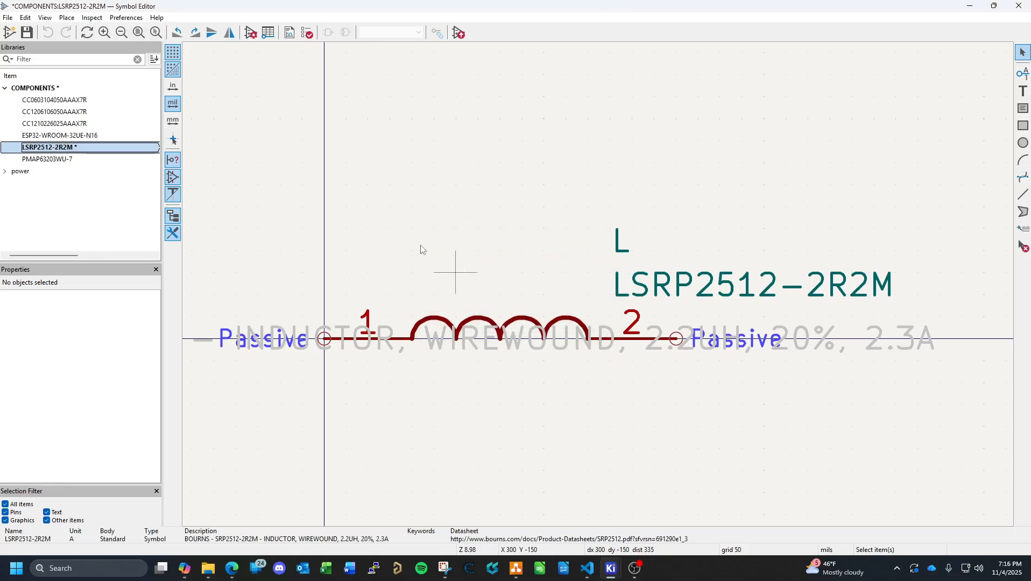
pyautogui.click(27, 33)
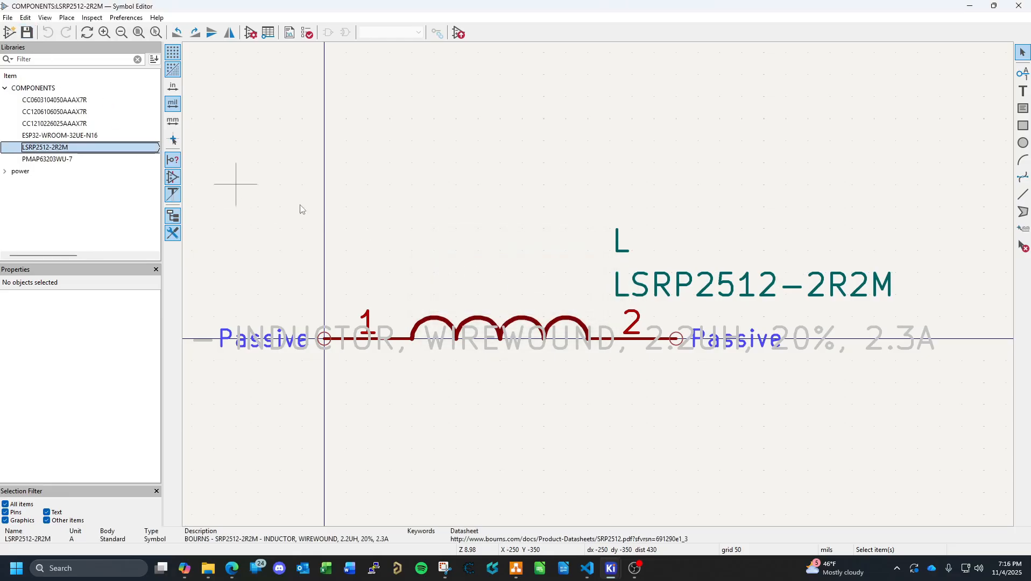
# Move the value text below the inductor coil and the L reference above pin 1, and save the symbol.
pyautogui.click(611, 272)
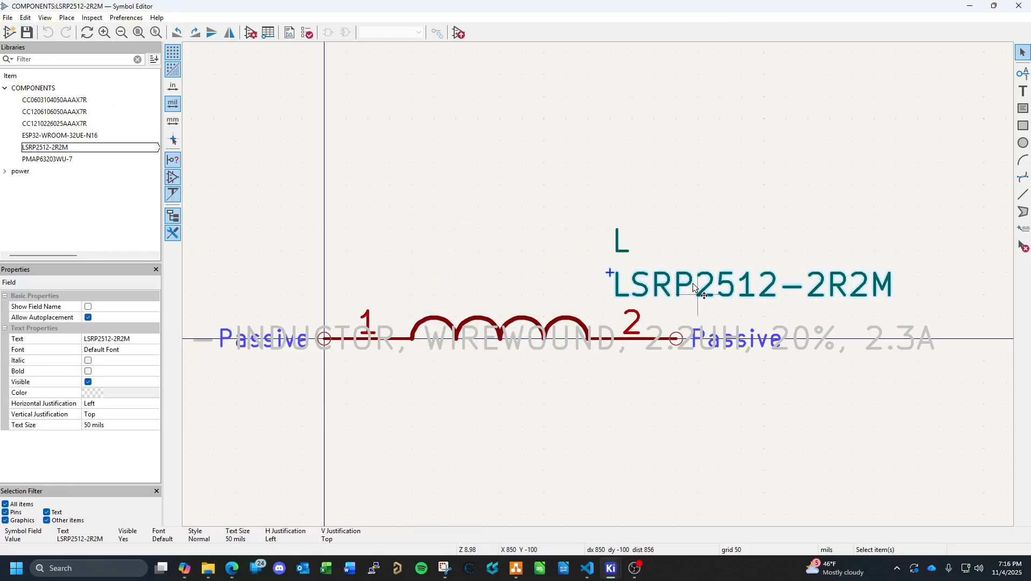
pyautogui.moveTo(610, 273); pyautogui.dragTo(365, 360)
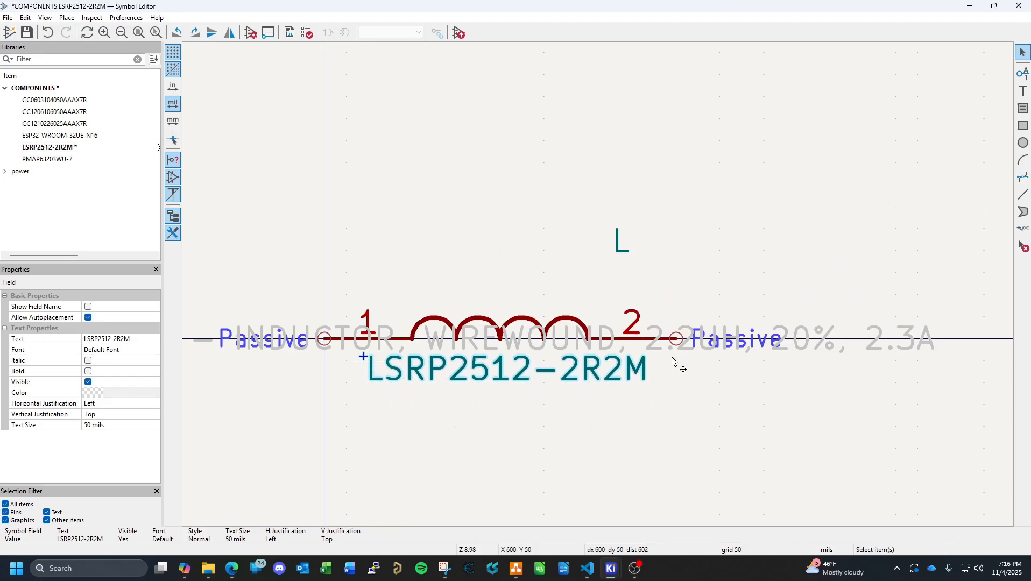
pyautogui.click(620, 243)
pyautogui.moveTo(622, 246); pyautogui.dragTo(360, 279)
pyautogui.click(477, 250)
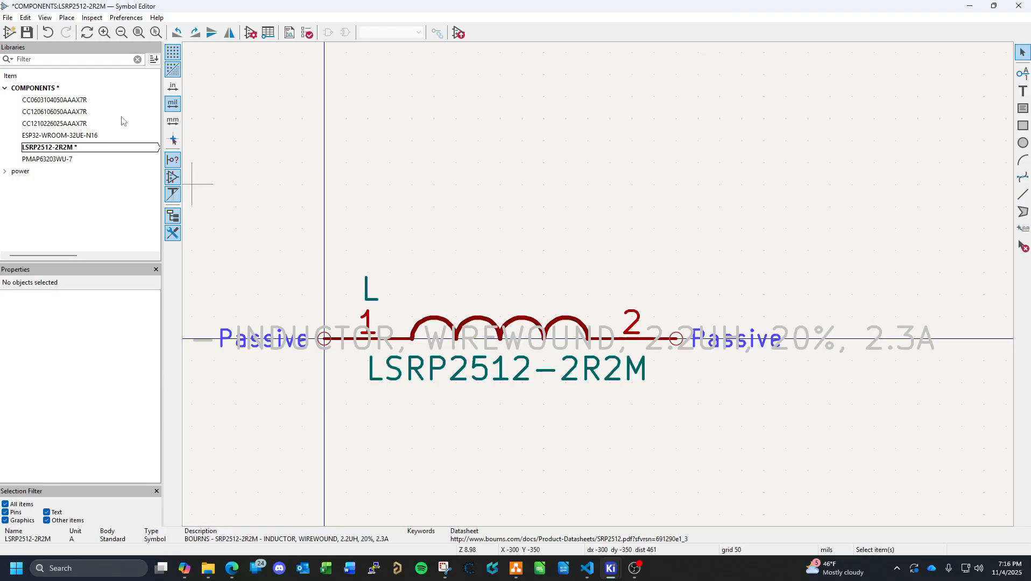
pyautogui.click(27, 32)
# Open the properties of the LSRP2512-2R2M symbol, delete the Height field and clear the Datasheet value.
pyautogui.click(67, 149)
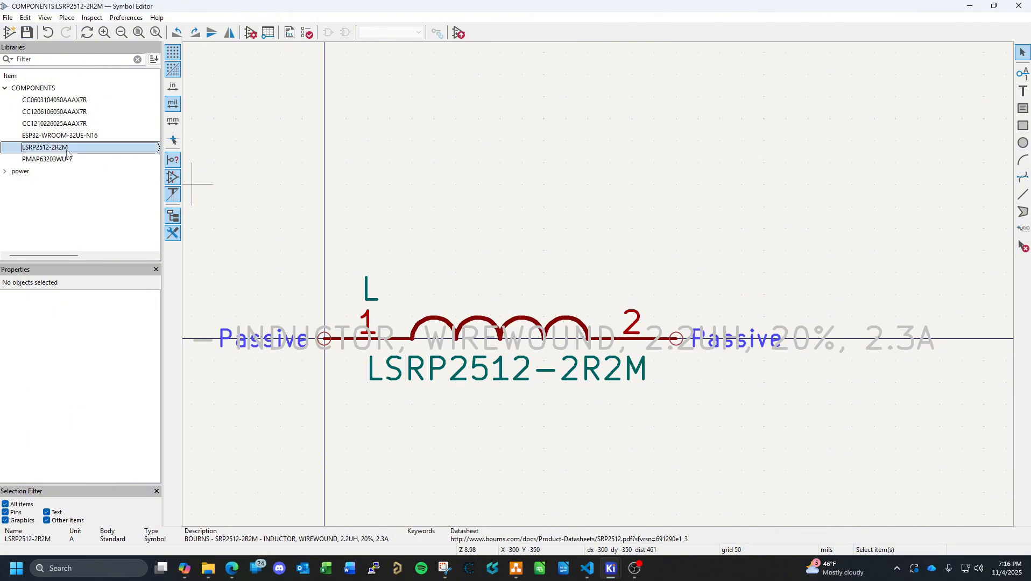
pyautogui.click(8, 18)
pyautogui.click(54, 237)
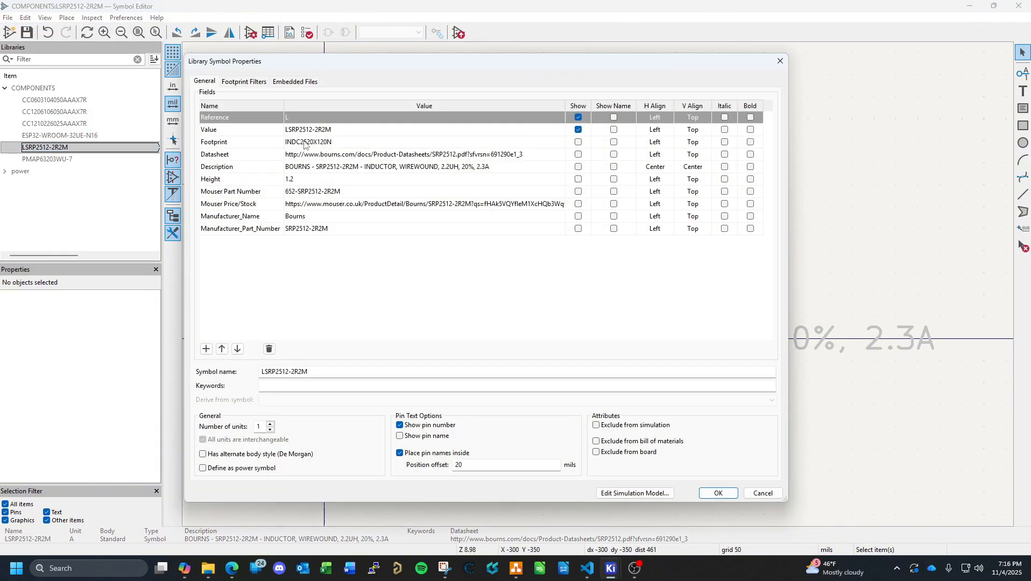
pyautogui.click(231, 182)
pyautogui.click(269, 349)
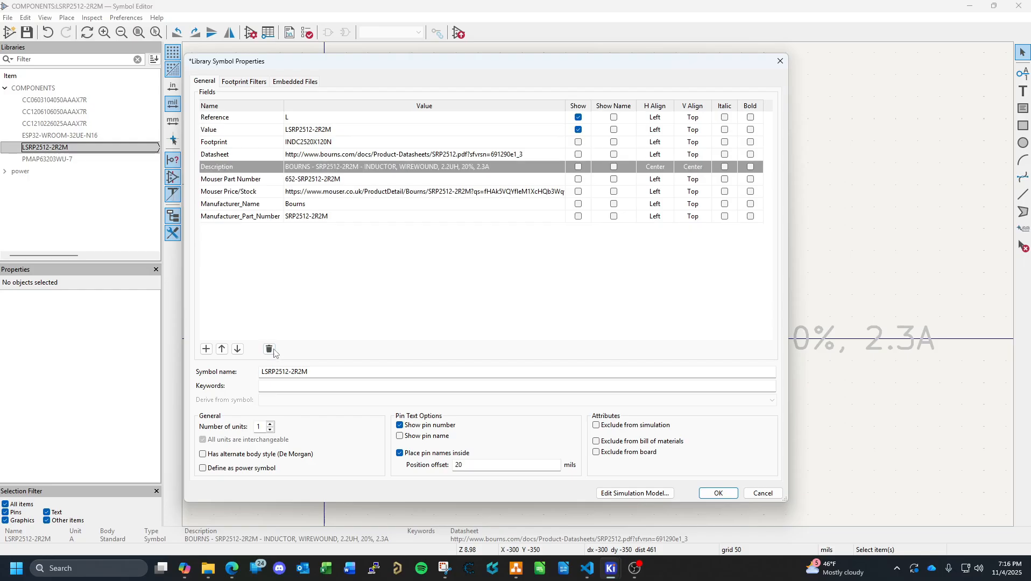
pyautogui.click(270, 349)
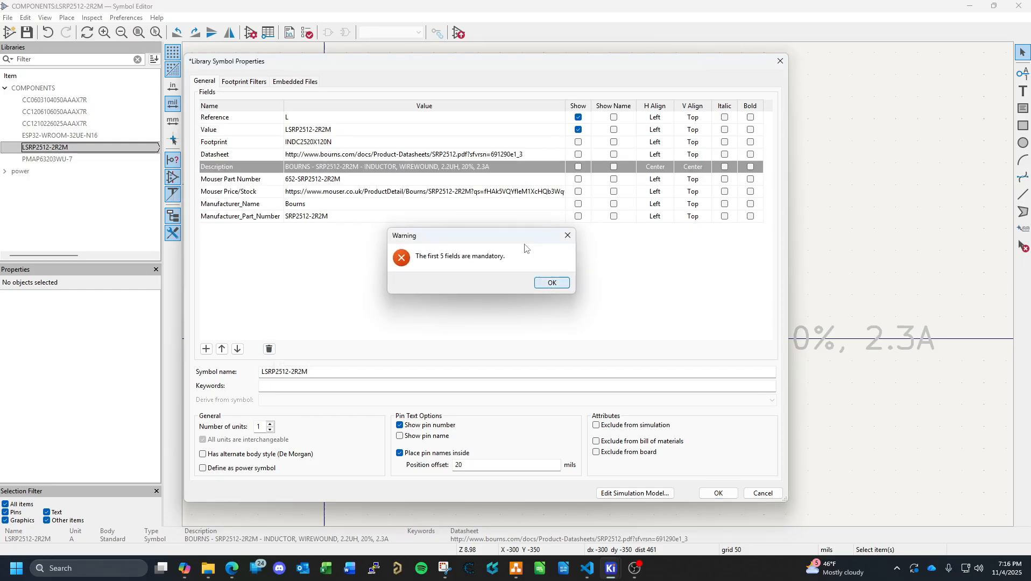
pyautogui.press('Return')
pyautogui.doubleClick(466, 155)
pyautogui.press('Delete')
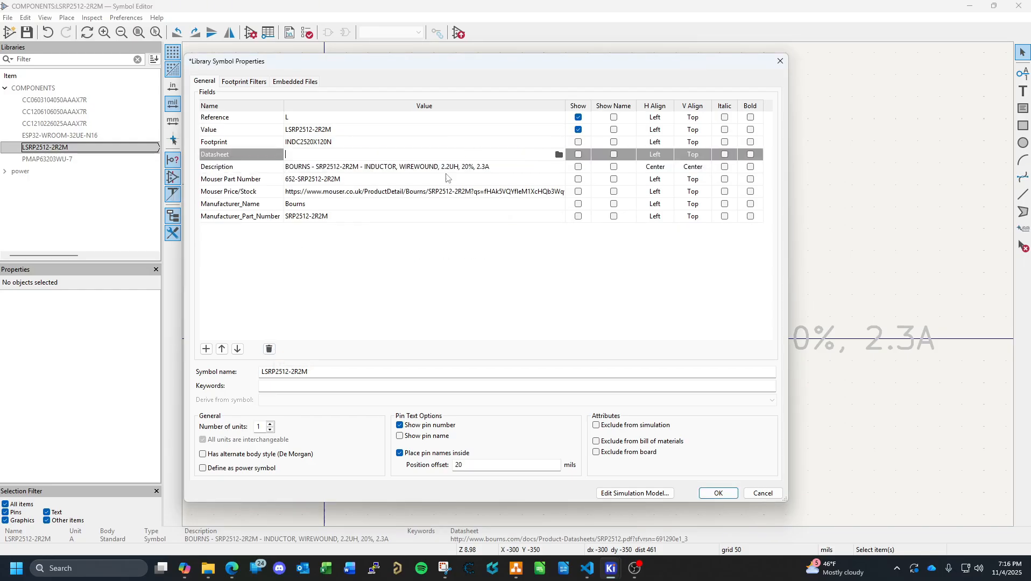
# Delete the Mouser Part Number, Mouser Price/Stock, Manufacturer_Name and Manufacturer_Part_Number fields from the symbol.
pyautogui.click(237, 180)
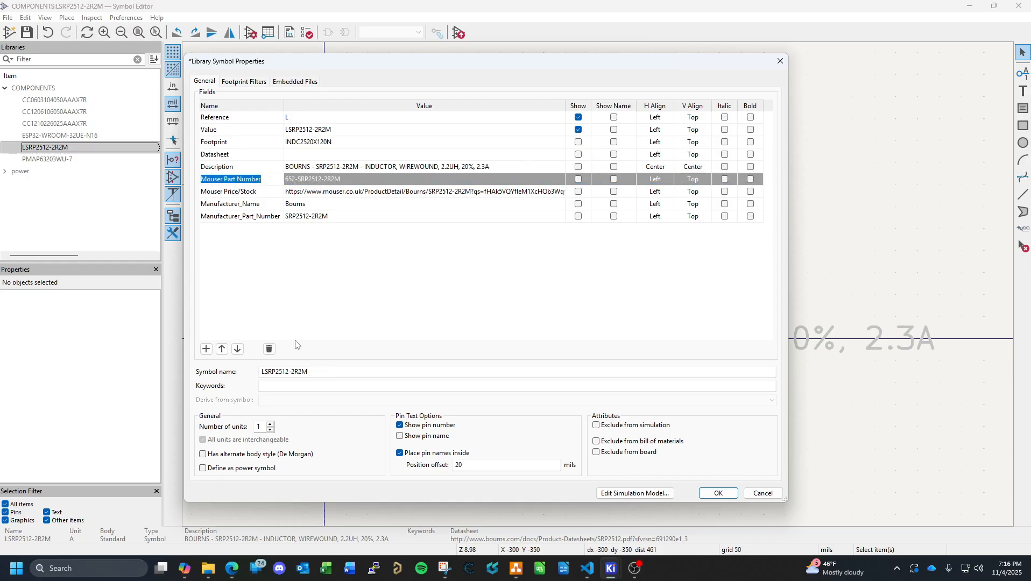
pyautogui.click(269, 349)
pyautogui.click(265, 207)
pyautogui.click(269, 349)
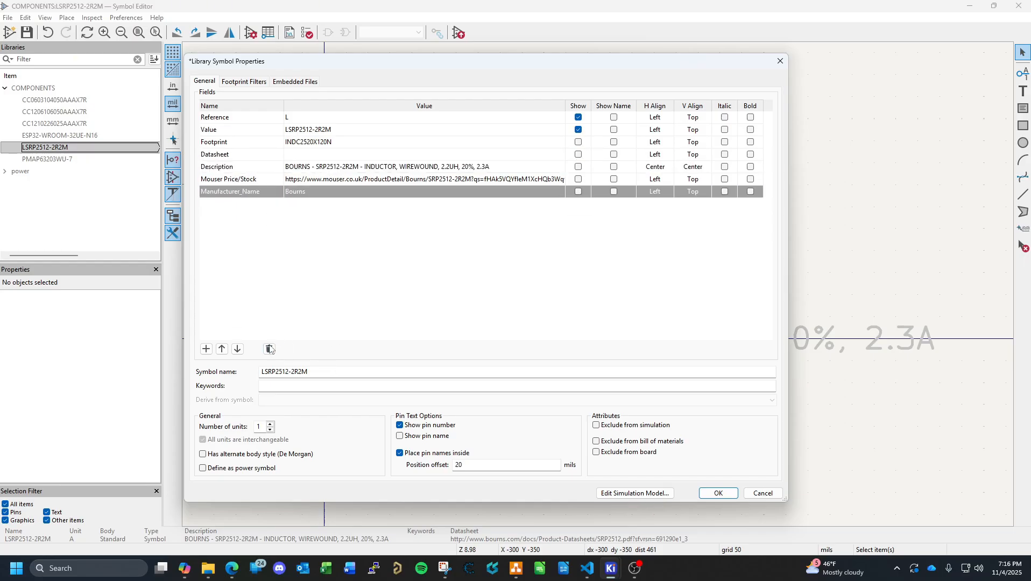
pyautogui.click(270, 349)
pyautogui.click(270, 349)
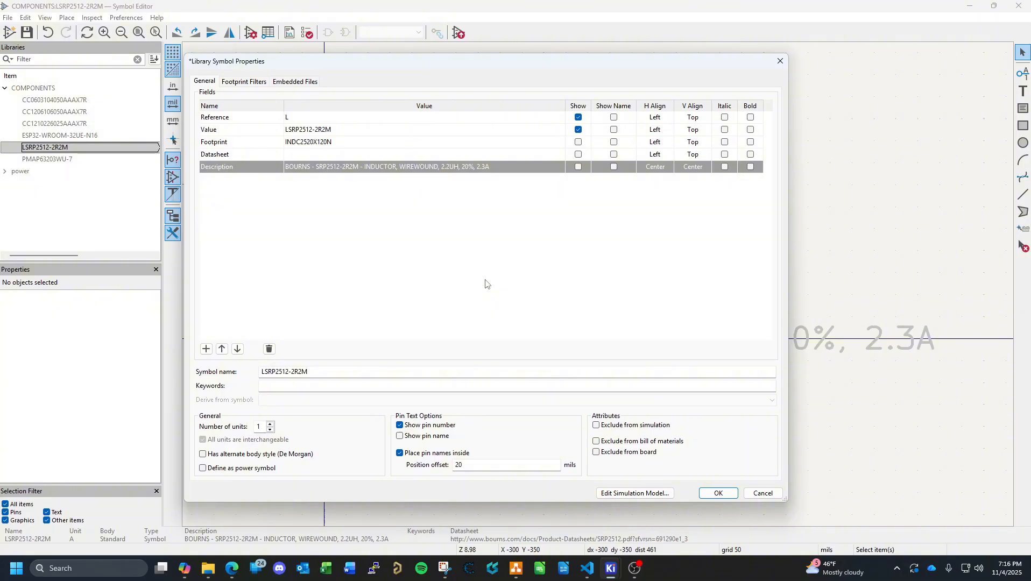
# Replace the "BOURNS - SRP2512-2R2M - INDUCTOR, WIREWOUND" part of the symbol's description with "Inductor, Power, Shielded".
pyautogui.click(492, 170)
pyautogui.click(507, 170)
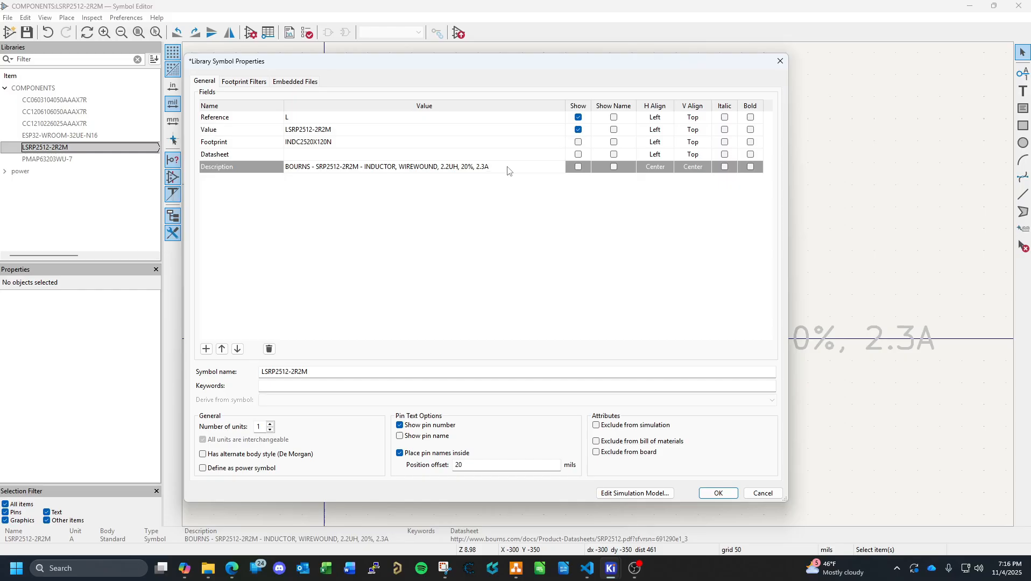
pyautogui.write('Inductor')
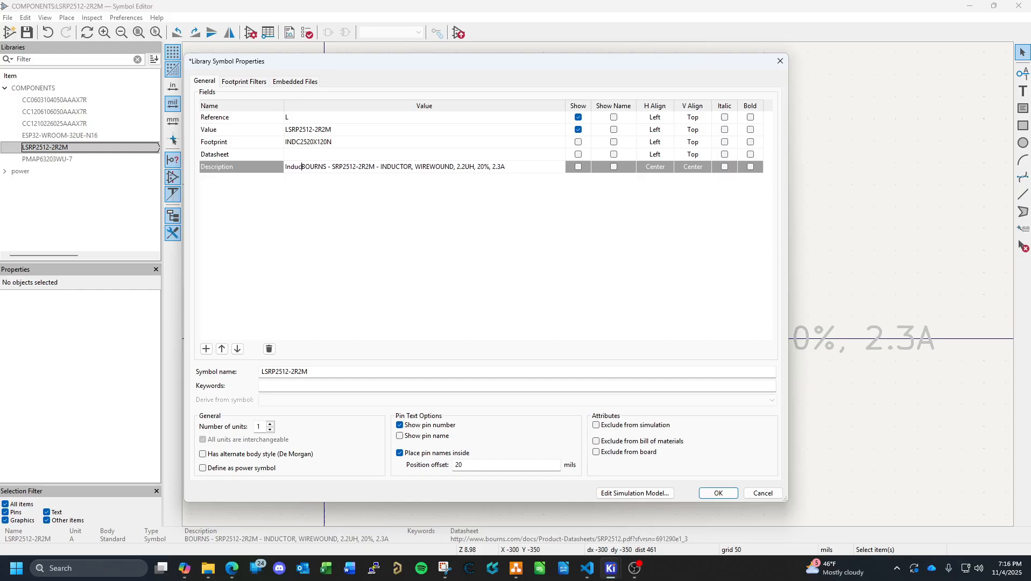
pyautogui.write(', Power')
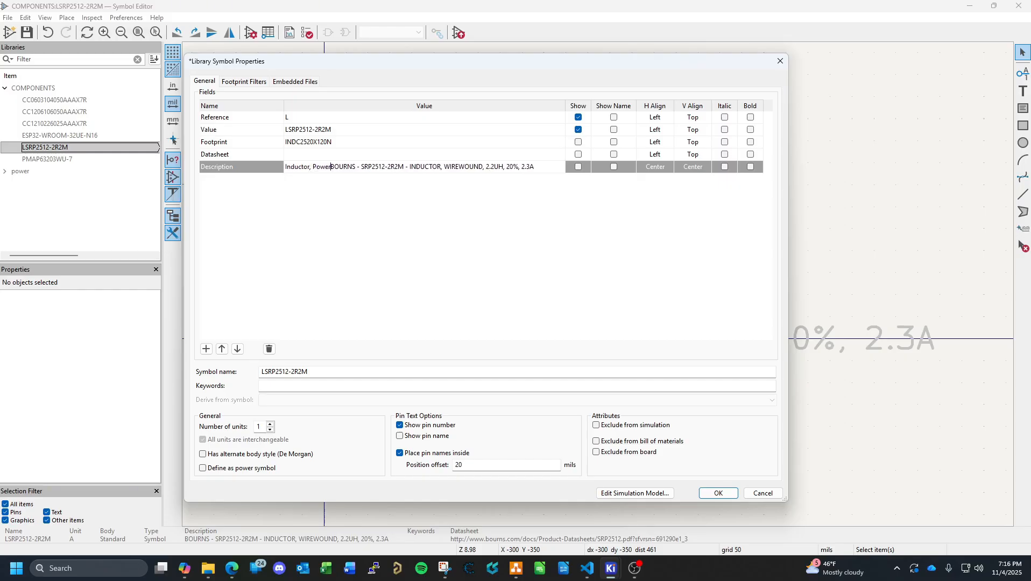
pyautogui.write(',')
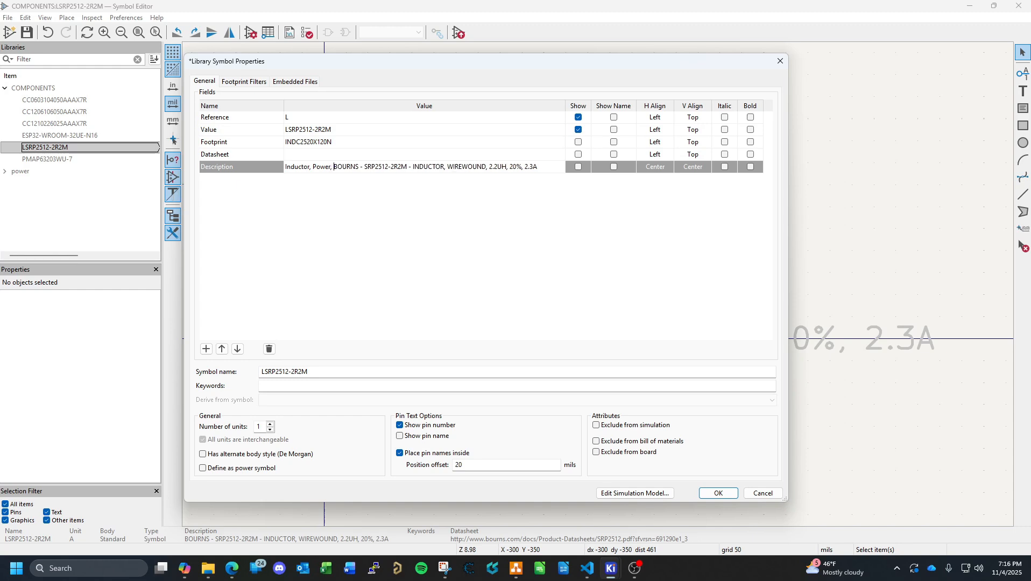
pyautogui.press('Delete')
pyautogui.press('Delete')
pyautogui.press('Delete')
pyautogui.press('Delete')
pyautogui.press('Delete')
pyautogui.press('Delete')
pyautogui.press('Delete')
pyautogui.press('Delete')
pyautogui.press('Delete')
pyautogui.press('Delete')
pyautogui.press('Delete')
pyautogui.press('Delete')
pyautogui.press('Delete')
pyautogui.press('Delete')
pyautogui.press('Delete')
pyautogui.press('Delete')
pyautogui.press('Delete')
pyautogui.press('Delete')
pyautogui.press('Delete')
pyautogui.press('Delete')
pyautogui.press('Delete')
pyautogui.press('Delete')
pyautogui.press('Delete')
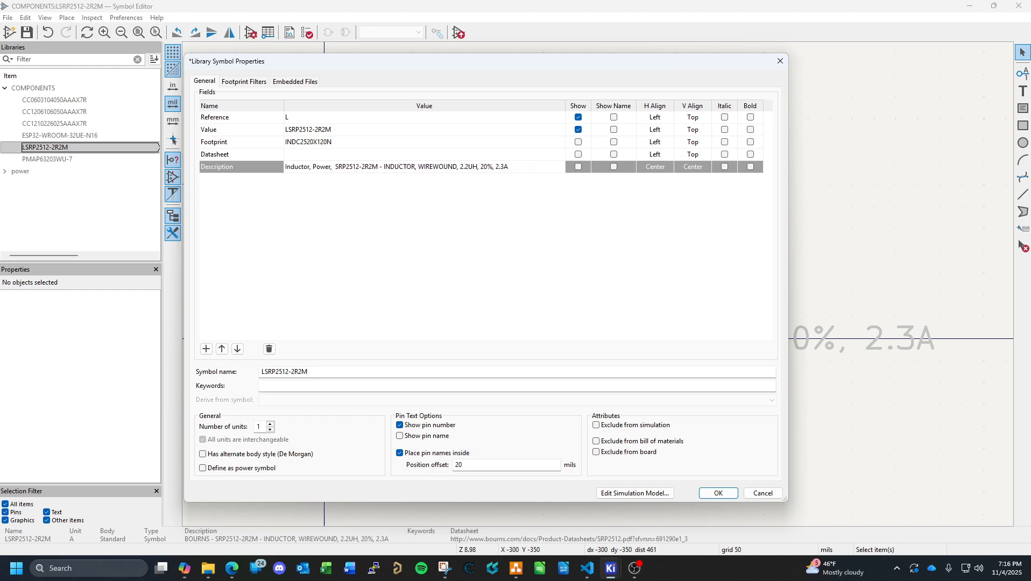
pyautogui.press('Delete')
pyautogui.press('Delete')
pyautogui.press('Delete')
pyautogui.press('Delete')
pyautogui.press('Delete')
pyautogui.press('Delete')
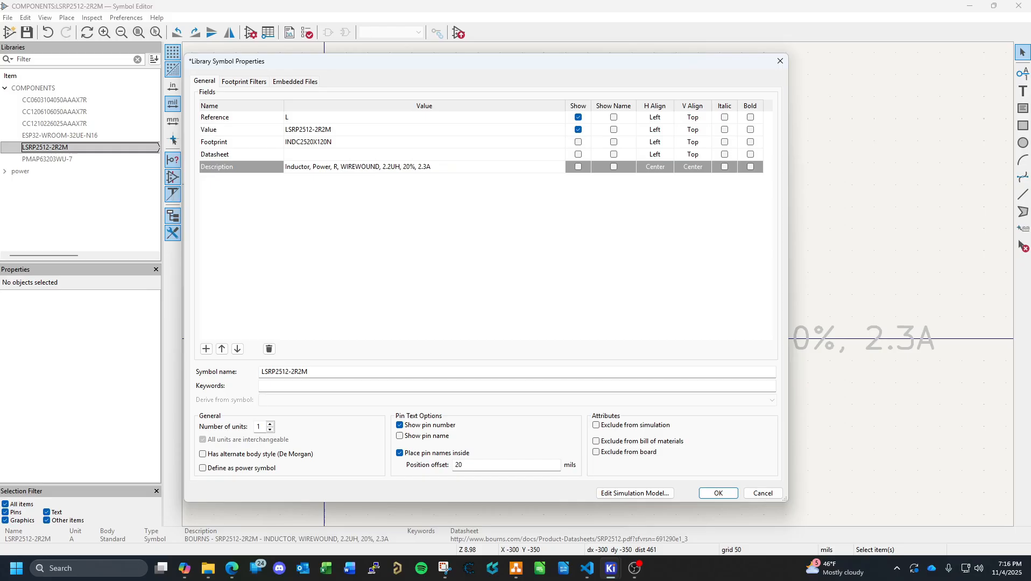
pyautogui.press('Delete')
pyautogui.press('Delete')
pyautogui.press('Delete')
pyautogui.press('Delete')
pyautogui.press('Delete')
pyautogui.press('Delete')
pyautogui.press('Delete')
pyautogui.press('Delete')
pyautogui.press('Delete')
pyautogui.press('Delete')
pyautogui.press('Delete')
pyautogui.write('Shielded')
# Check the inductor's specifications on its Mouser page and write the inductance in the symbol's description as 2.2µH.
pyautogui.click(231, 569)
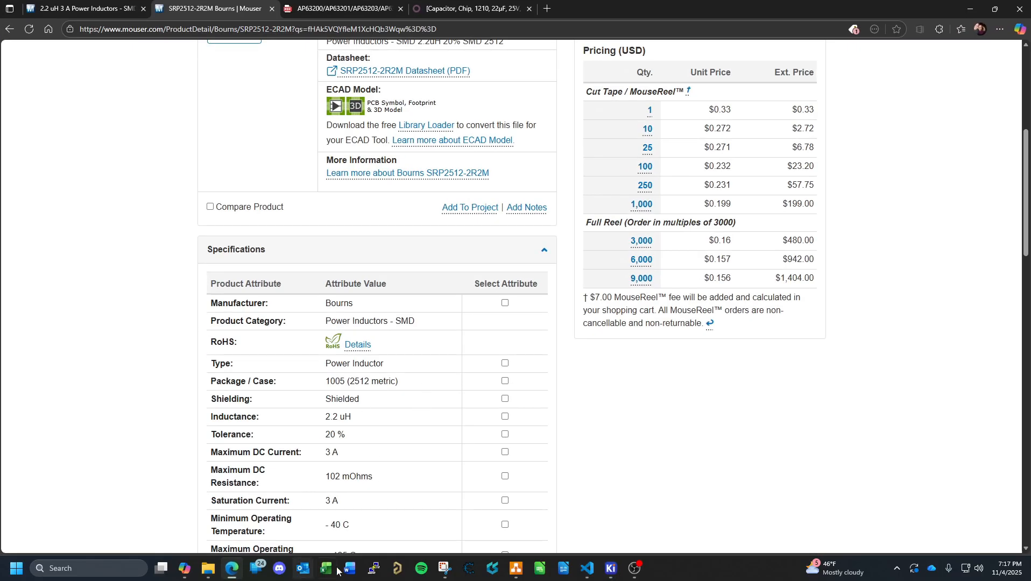
pyautogui.moveTo(618, 577)
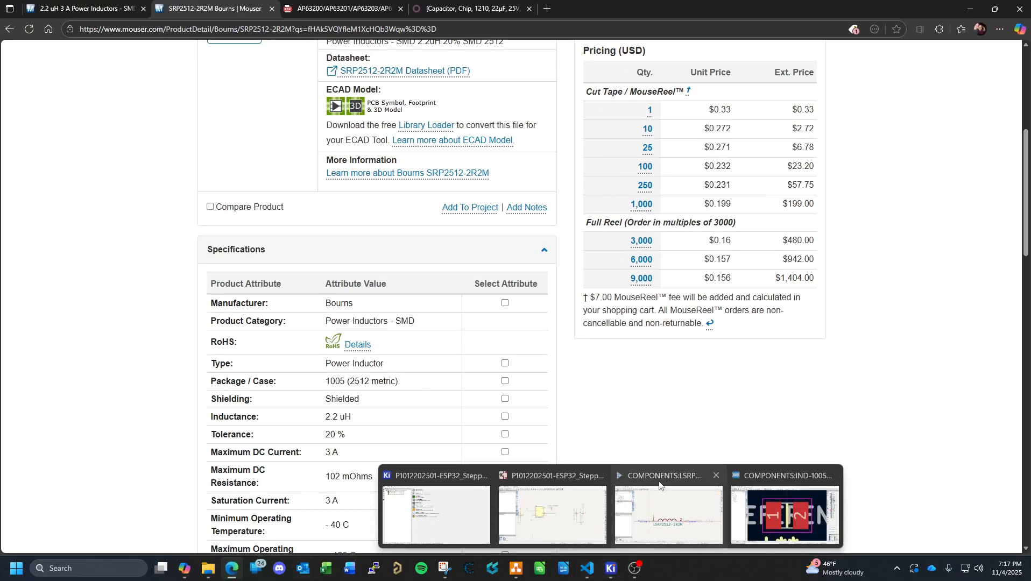
pyautogui.click(661, 487)
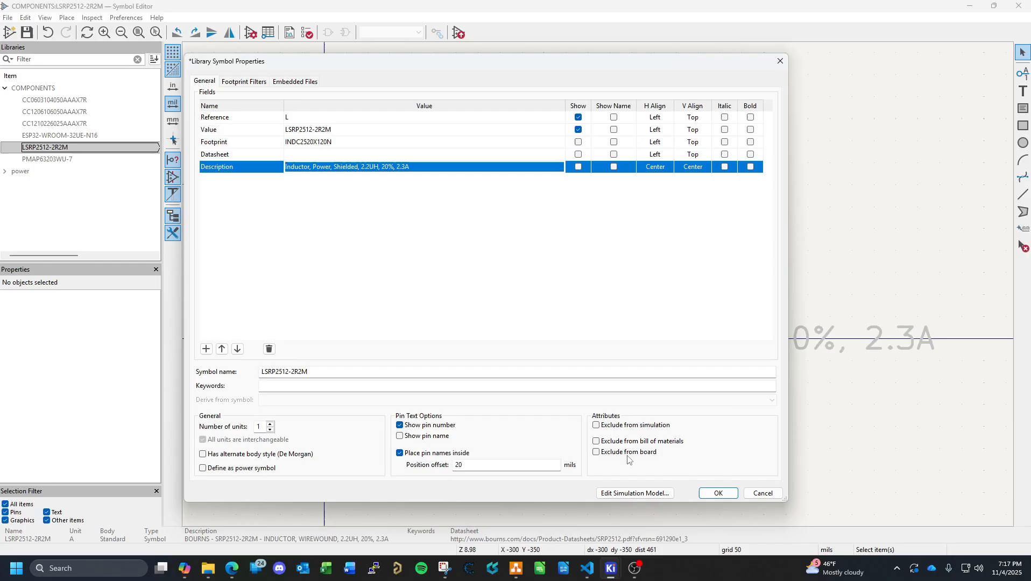
pyautogui.click(380, 169)
pyautogui.click(379, 168)
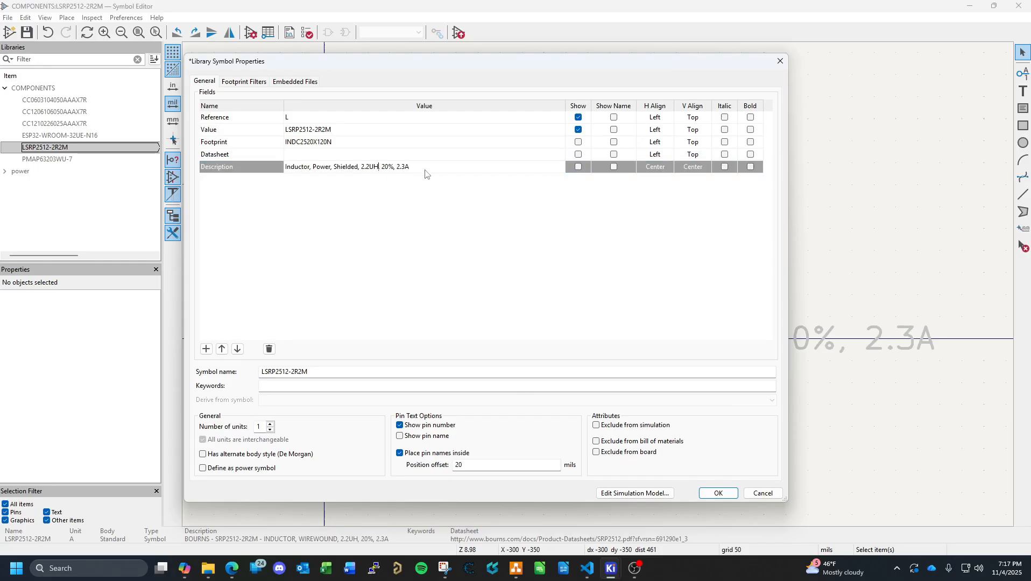
pyautogui.press('BackSpace')
pyautogui.press('BackSpace')
pyautogui.write('µH')
# Look up the operating temperature range on the Mouser page and append "-40°C to 125°C, RoHS" to the symbol's description.
pyautogui.click(232, 568)
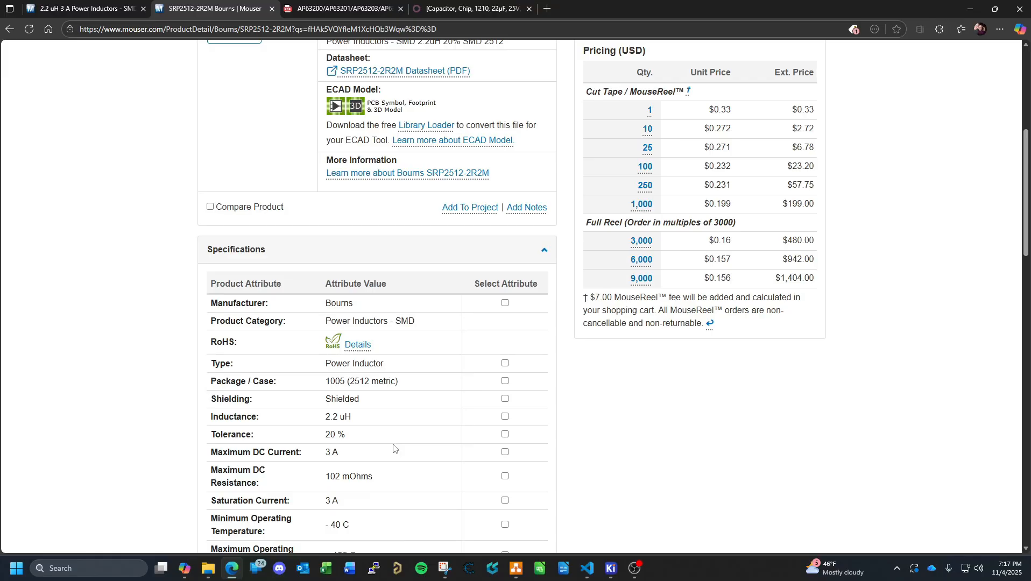
pyautogui.scroll(-3, 395, 448)
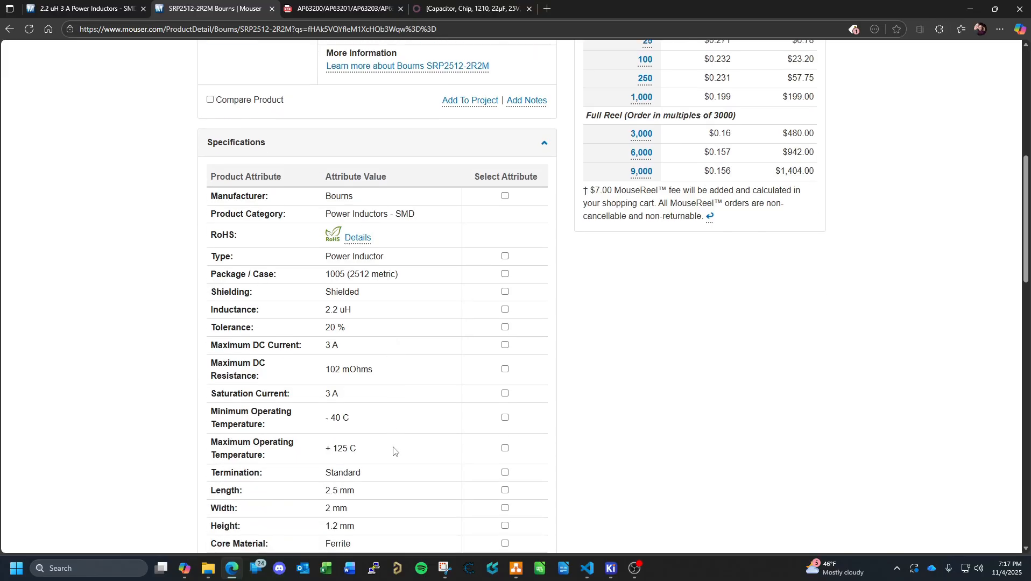
pyautogui.scroll(1, 395, 451)
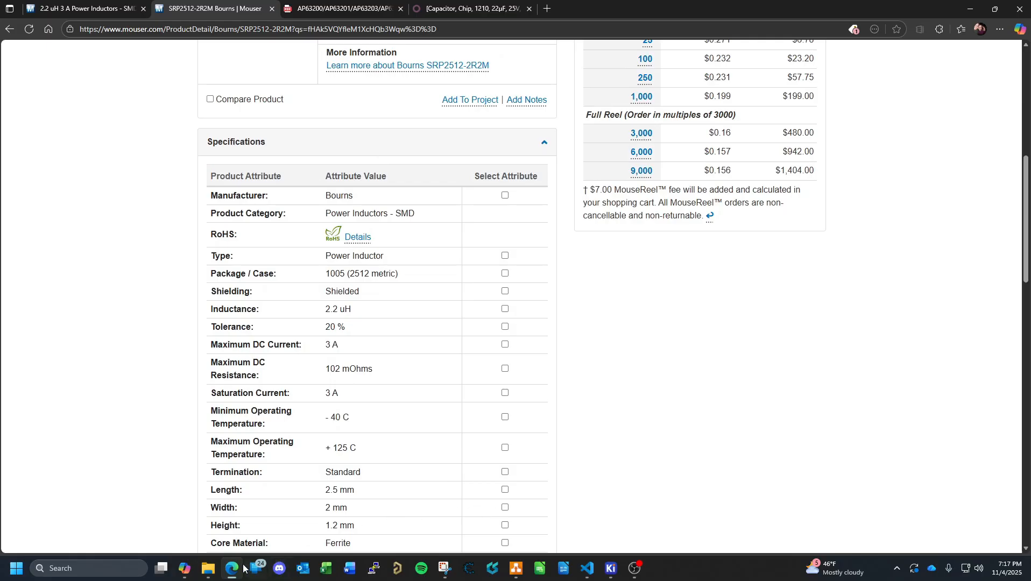
pyautogui.click(229, 574)
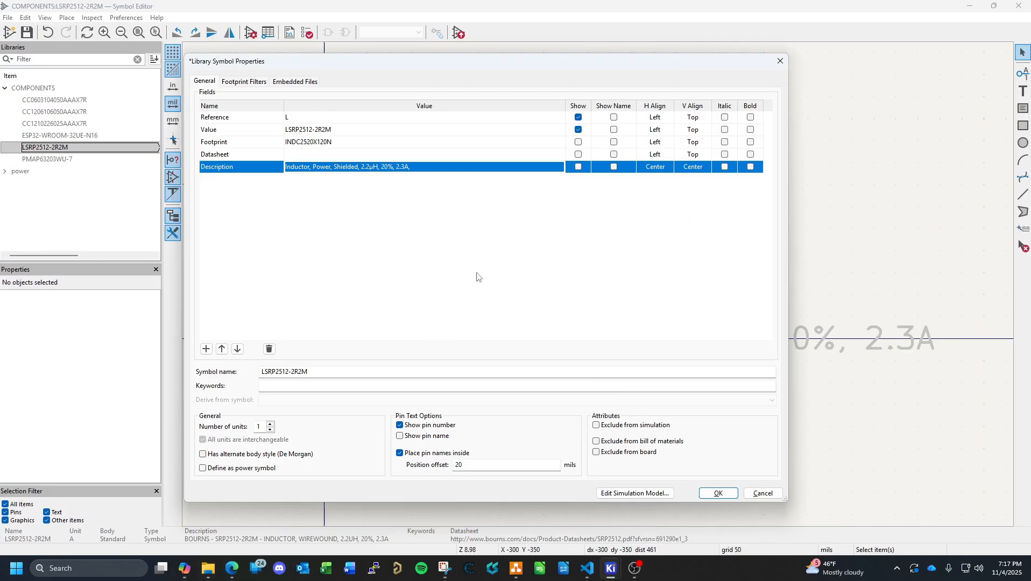
pyautogui.click(440, 167)
pyautogui.click(440, 167)
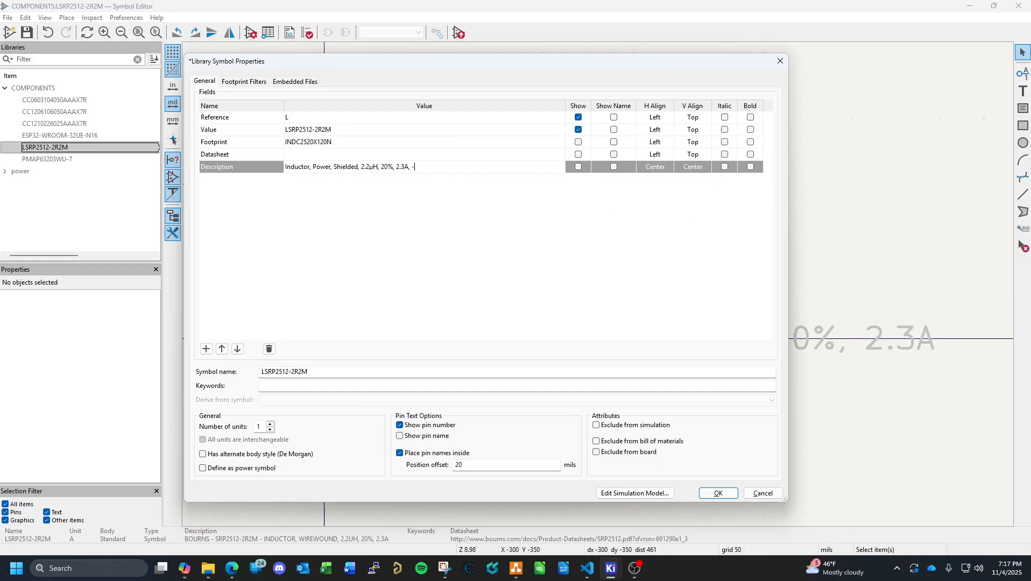
pyautogui.write('-40°C to 125°C, RoHS')
pyautogui.press('super+shift+s')
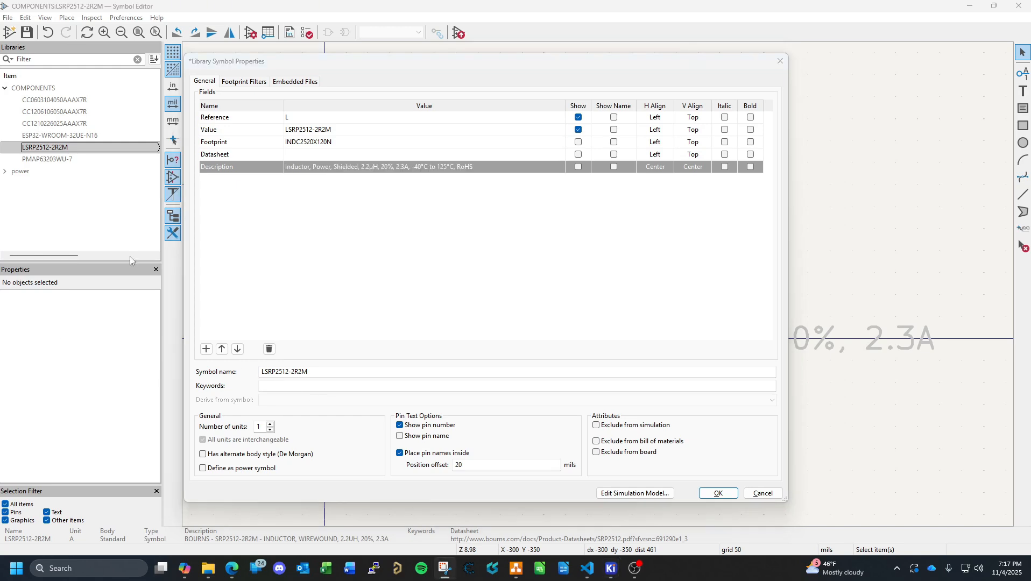
# Add a field named Manufacturer 1 with the value Bourns, checking the maker on the Mouser page.
pyautogui.click(206, 348)
pyautogui.write('Manufacturer 1')
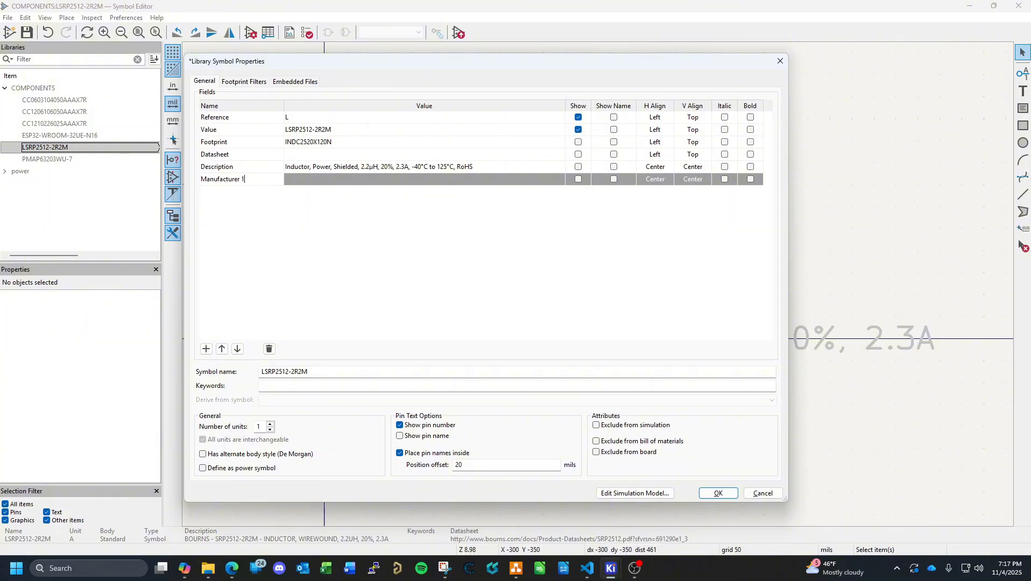
pyautogui.click(232, 570)
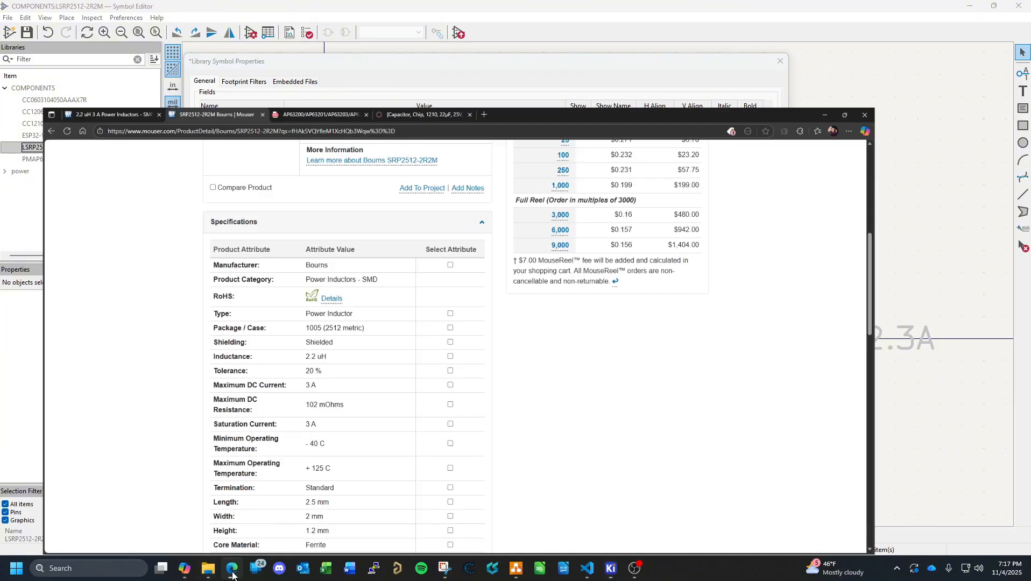
pyautogui.scroll(4, 397, 383)
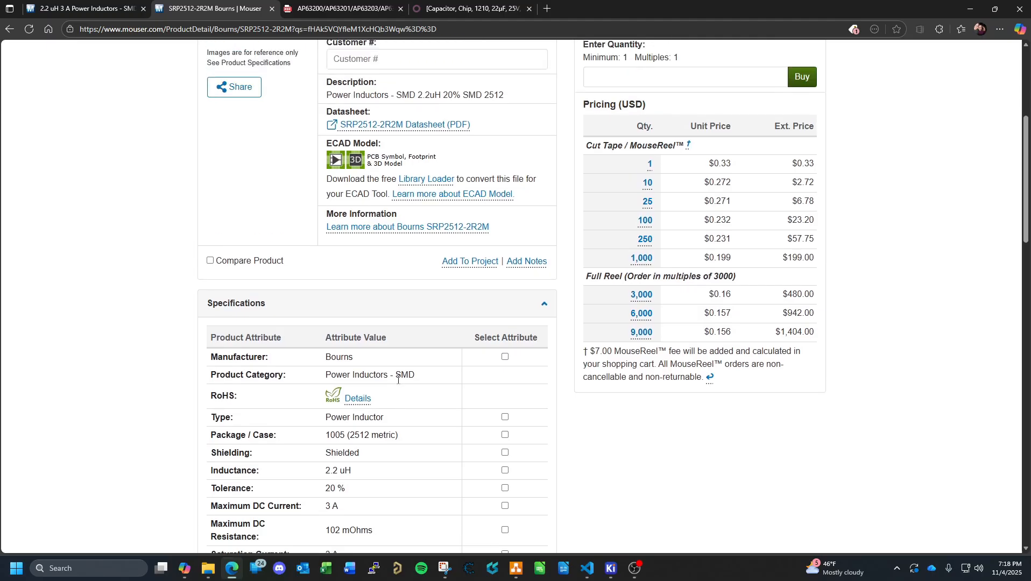
pyautogui.scroll(1, 399, 384)
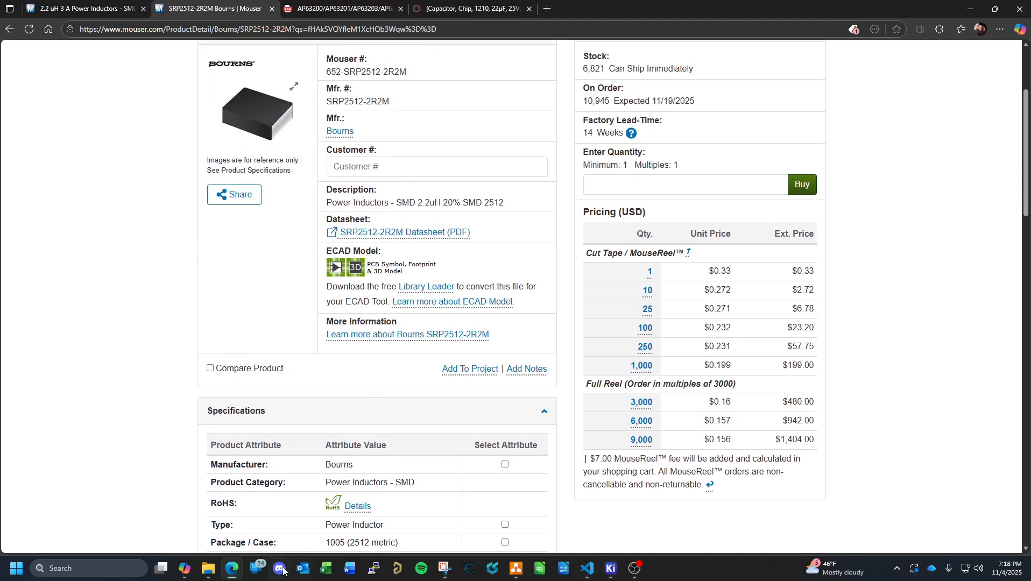
pyautogui.click(611, 568)
pyautogui.click(323, 182)
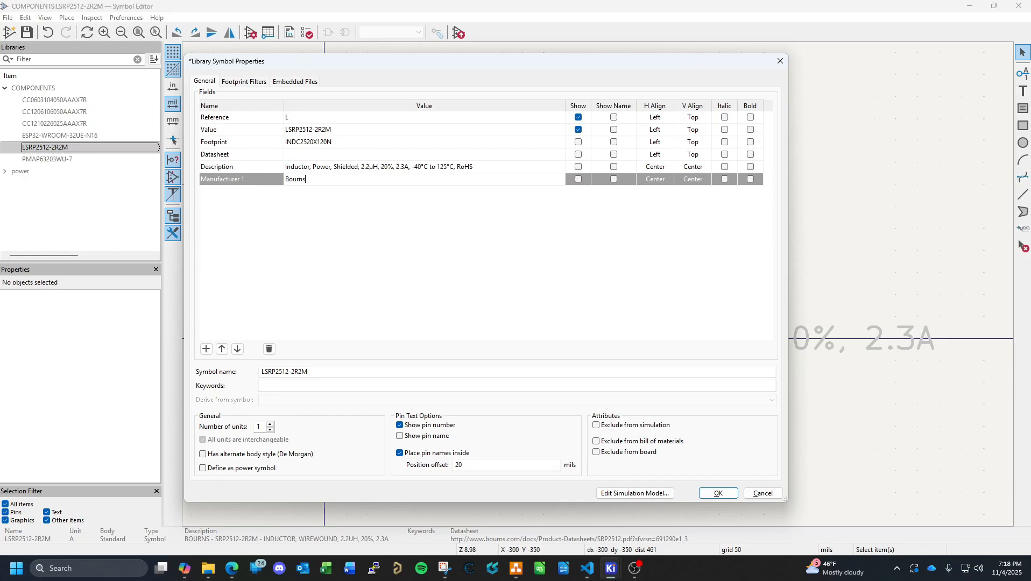
# Add a field named Manufacturer 1 P/N and fill it with SRP2512-2R2M copied from the Mouser page.
pyautogui.click(206, 348)
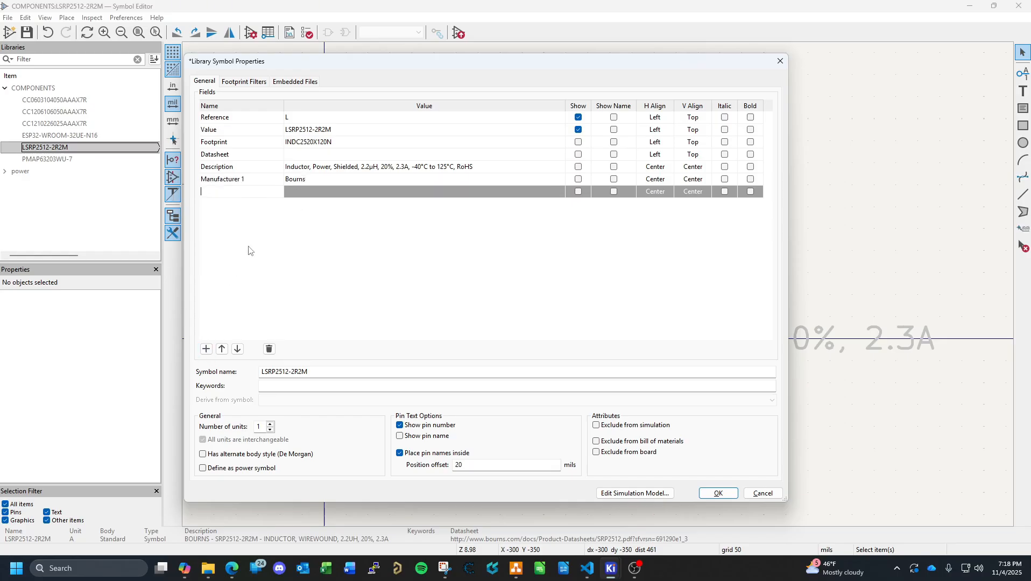
pyautogui.write('Manufacturer 1 P/N')
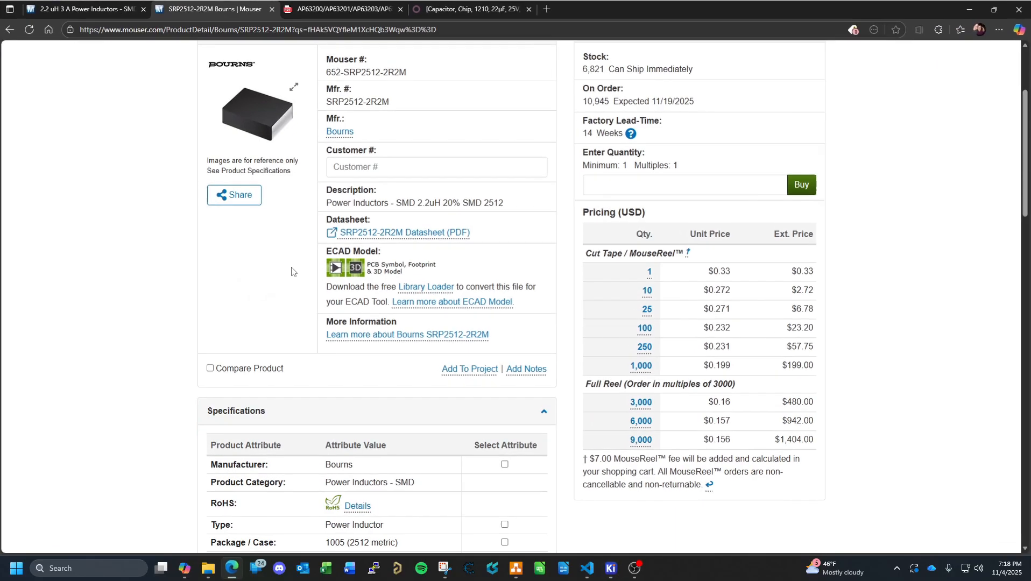
pyautogui.click(231, 568)
pyautogui.scroll(2, 484, 194)
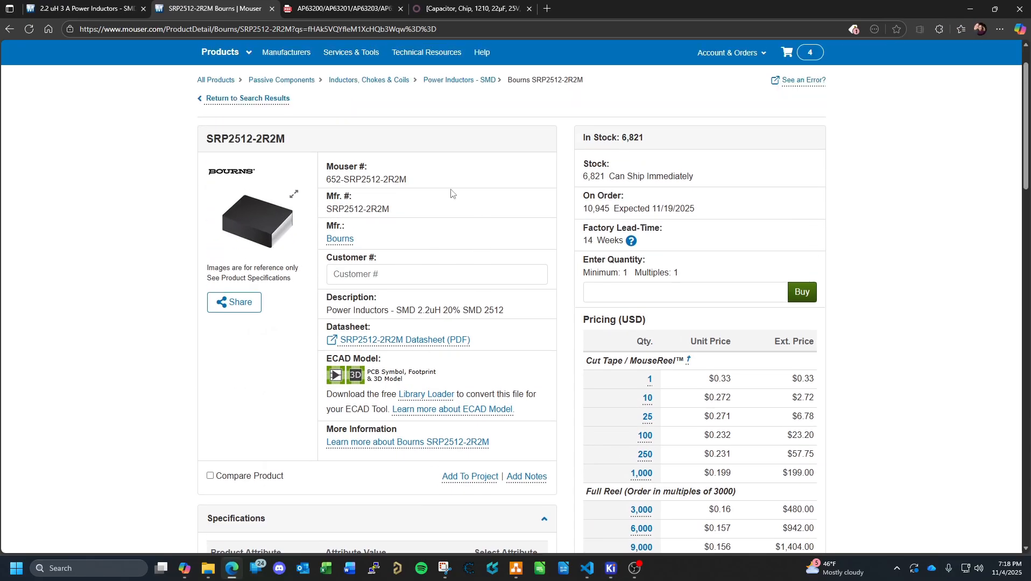
pyautogui.moveTo(391, 209); pyautogui.dragTo(327, 208)
pyautogui.hotkey('ctrl', 'c')
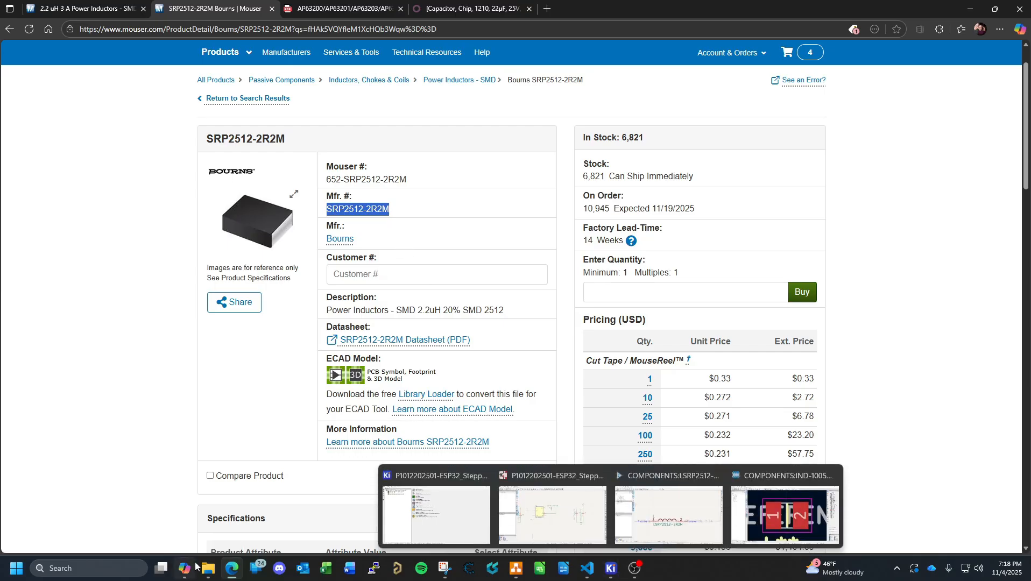
pyautogui.click(232, 573)
pyautogui.click(304, 194)
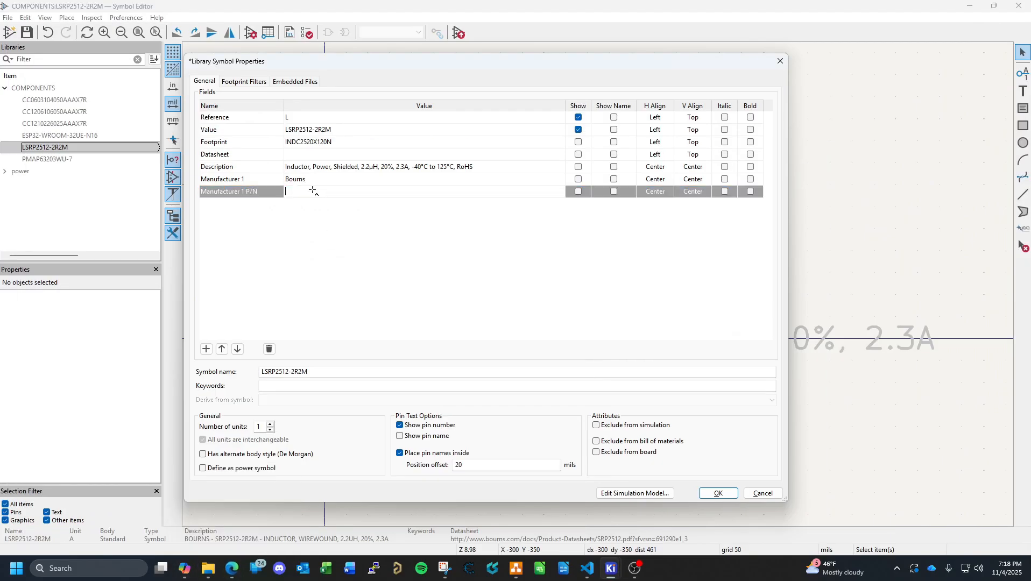
pyautogui.hotkey('ctrl', 'v')
# Add a field named Vendor 1a with the value Mouser to the inductor symbol.
pyautogui.click(206, 348)
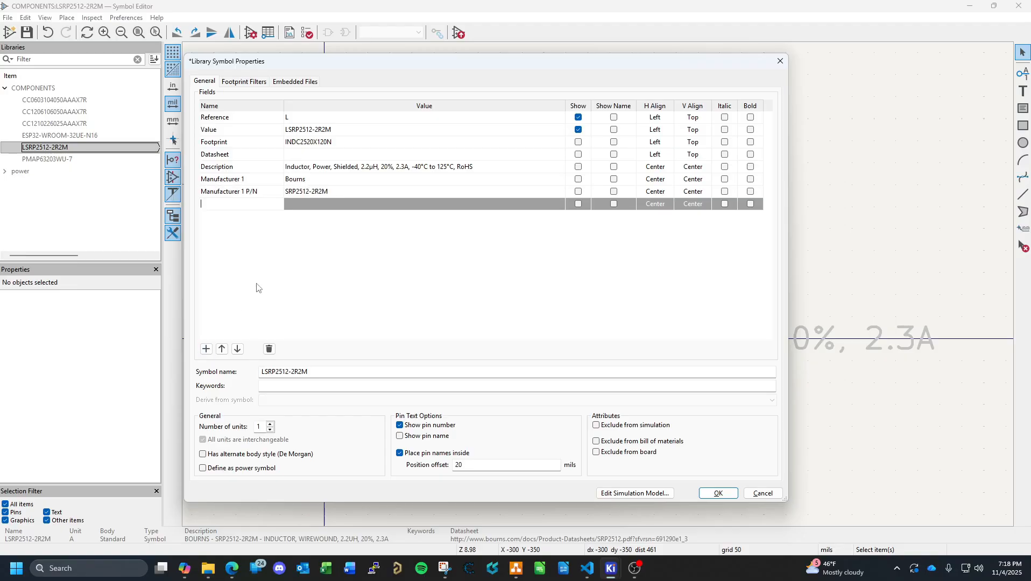
pyautogui.write('Vendor 1a')
pyautogui.click(330, 208)
pyautogui.write('Mouse')
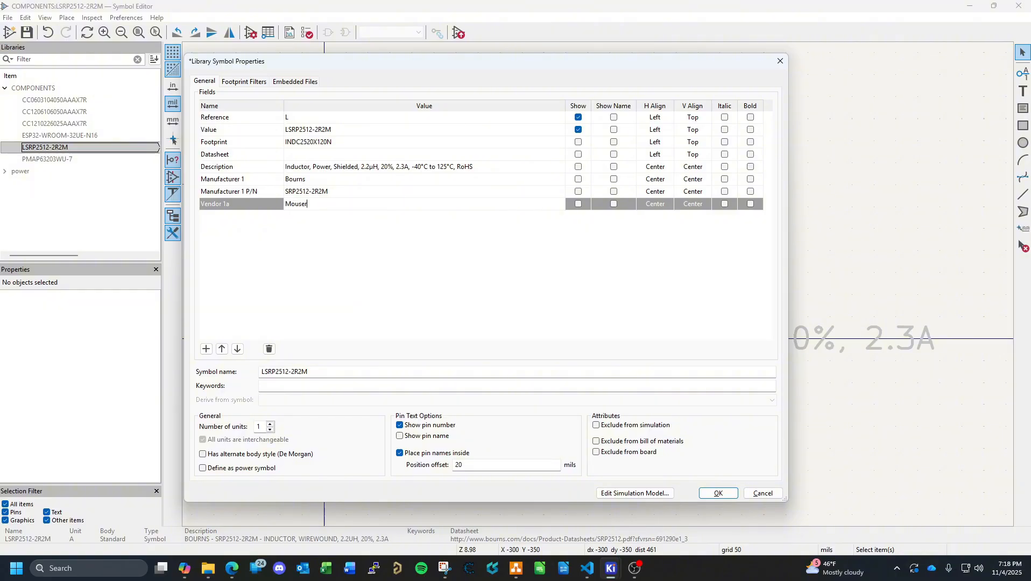
pyautogui.write('r')
# Add a field named Vendor 1a P/N and fill it with 652-SRP2512-2R2M copied from the Mouser page.
pyautogui.click(206, 349)
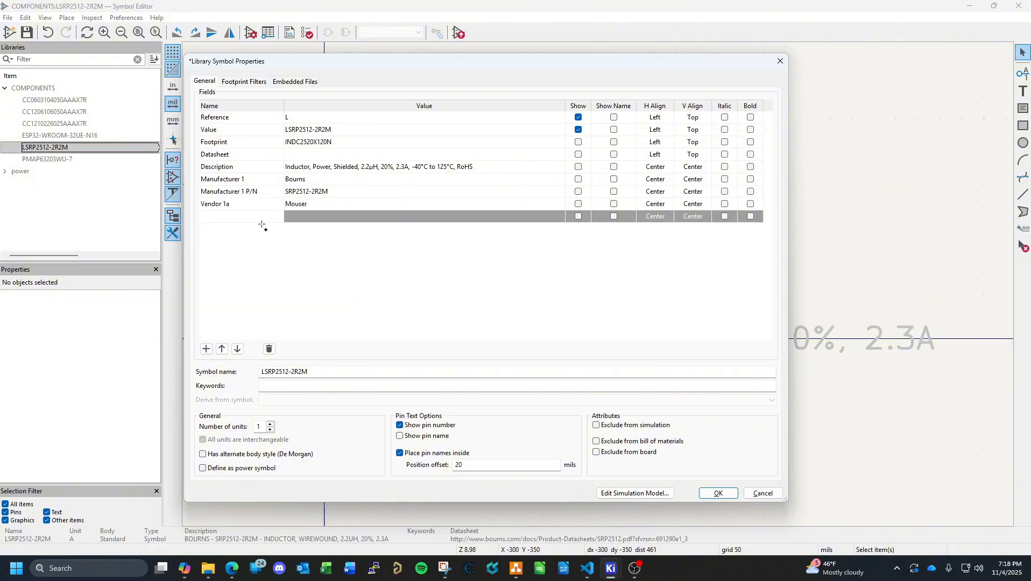
pyautogui.write('Vendor 1a P/N')
pyautogui.click(231, 568)
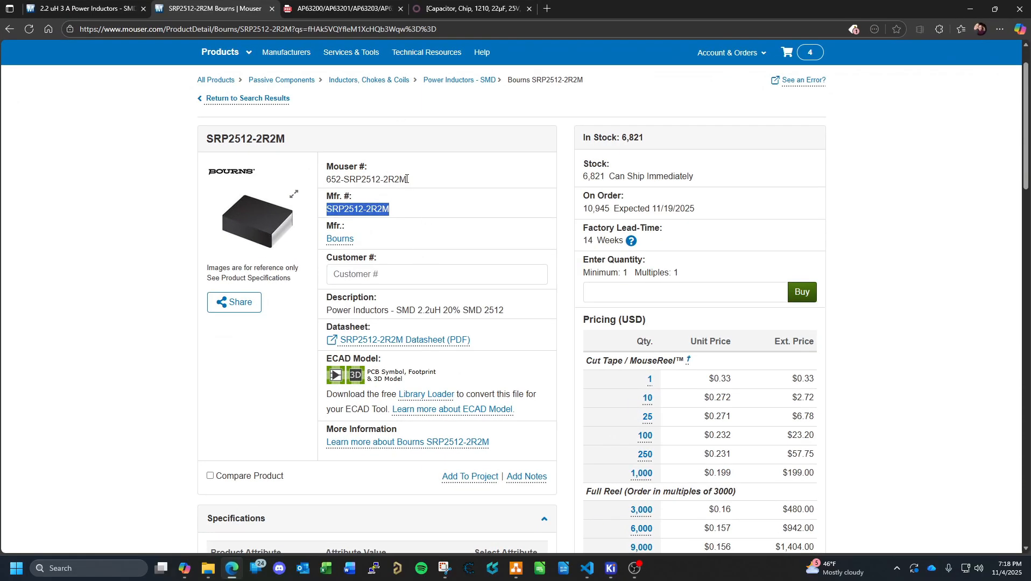
pyautogui.moveTo(406, 178); pyautogui.dragTo(324, 181)
pyautogui.hotkey('ctrl', 'c')
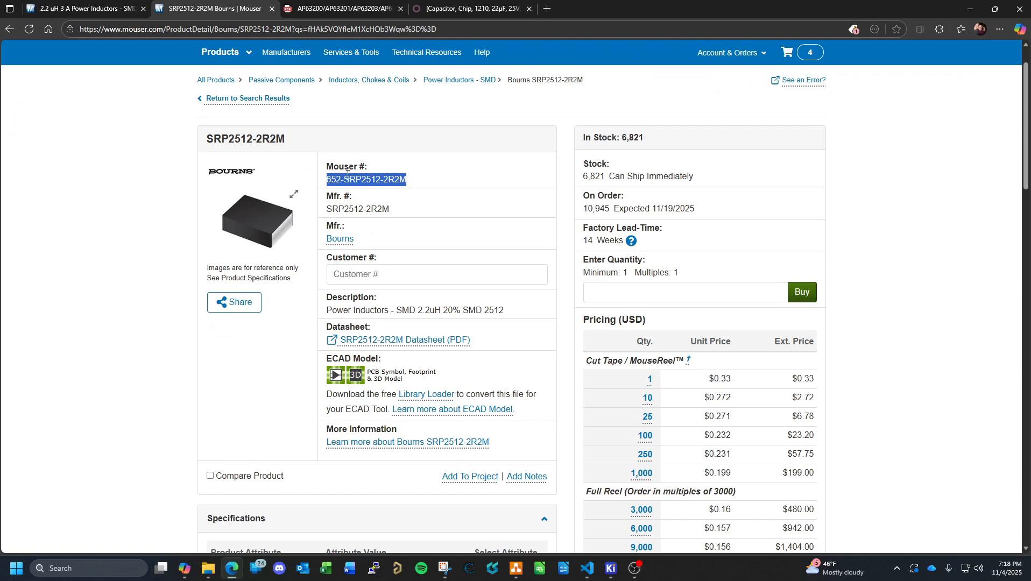
pyautogui.click(237, 570)
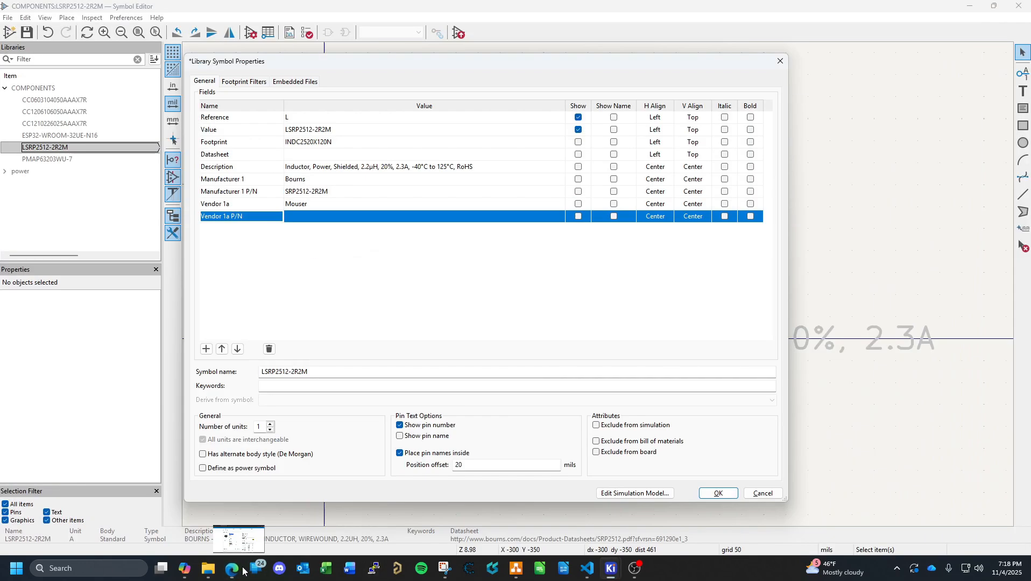
pyautogui.click(319, 216)
pyautogui.hotkey('ctrl', 'v')
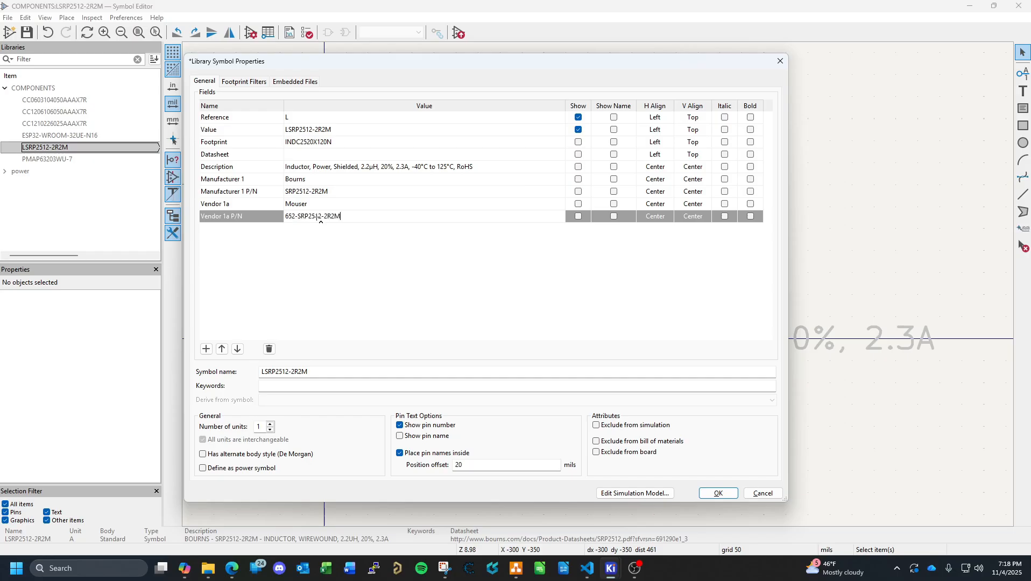
# Add two empty fields named Vendor 1a Cost LV and Vendor 1a Cost HV to the symbol.
pyautogui.click(206, 349)
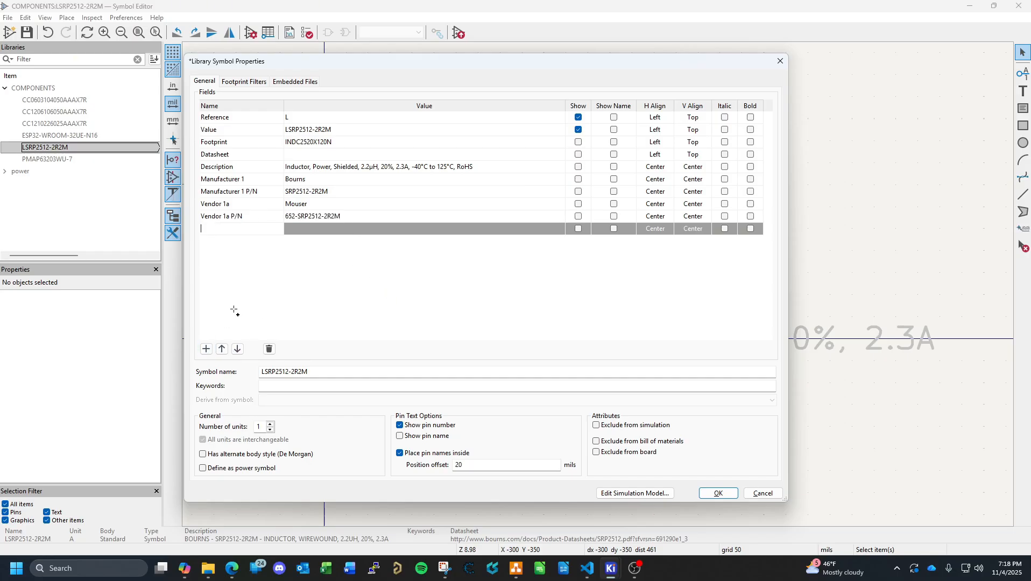
pyautogui.write('Vendor 1a Cost LV')
pyautogui.click(206, 349)
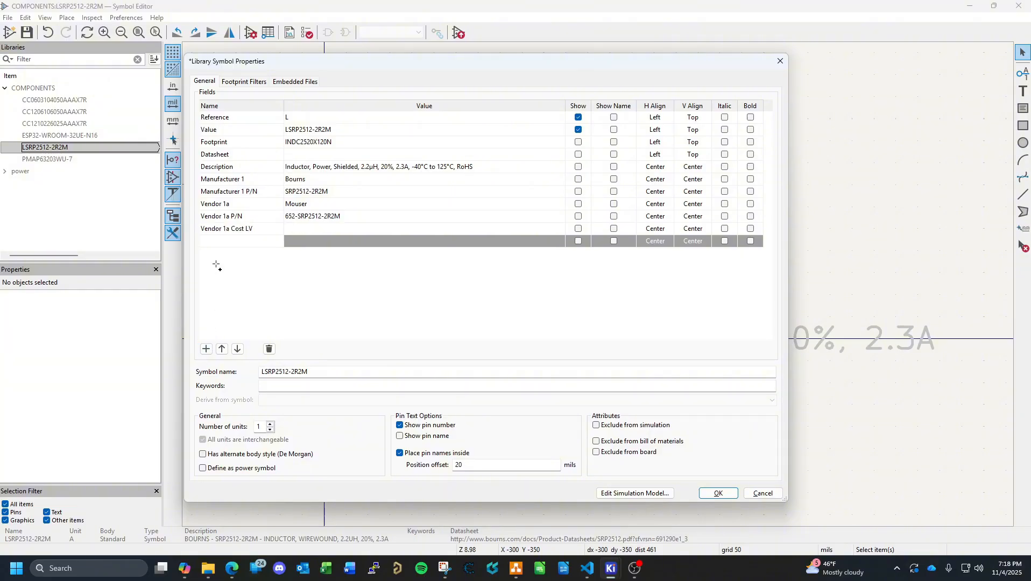
pyautogui.write('Vendor 1a')
pyautogui.write('Cost HV')
# Look up the inductor's pricing on the Mouser page and set Vendor 1a Cost LV to 0.33 and Cost HV to 0.199.
pyautogui.click(293, 229)
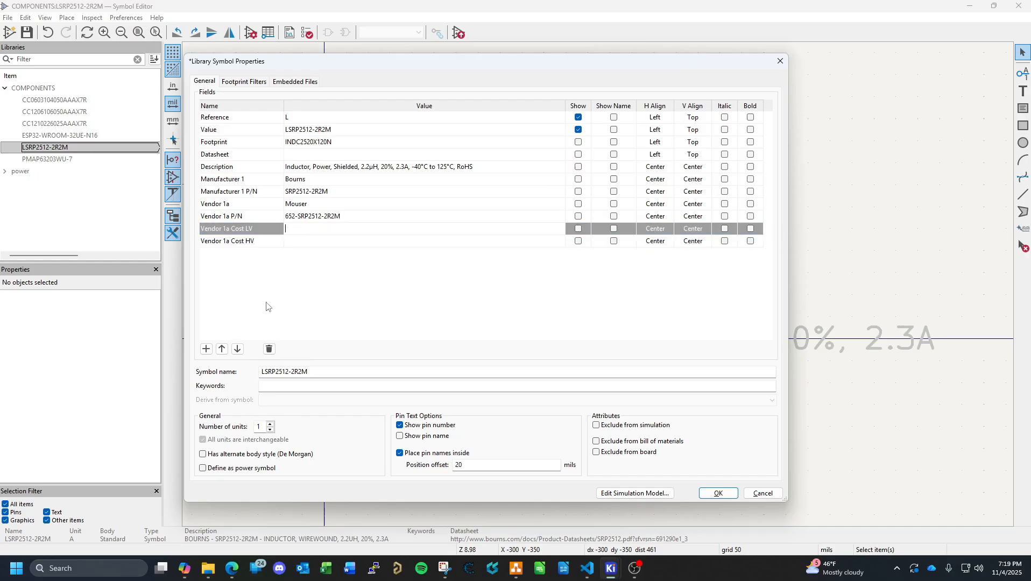
pyautogui.click(232, 568)
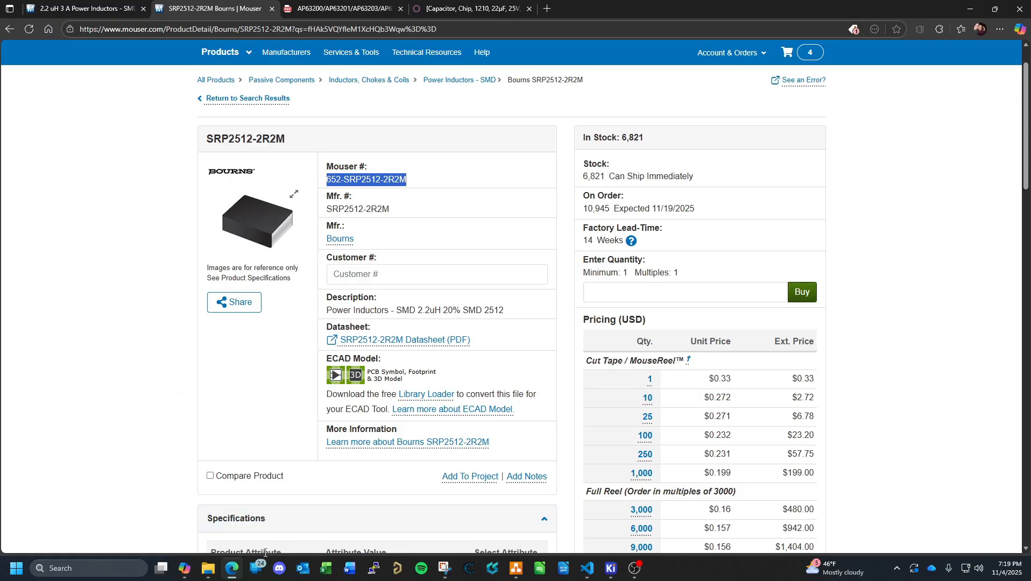
pyautogui.click(236, 569)
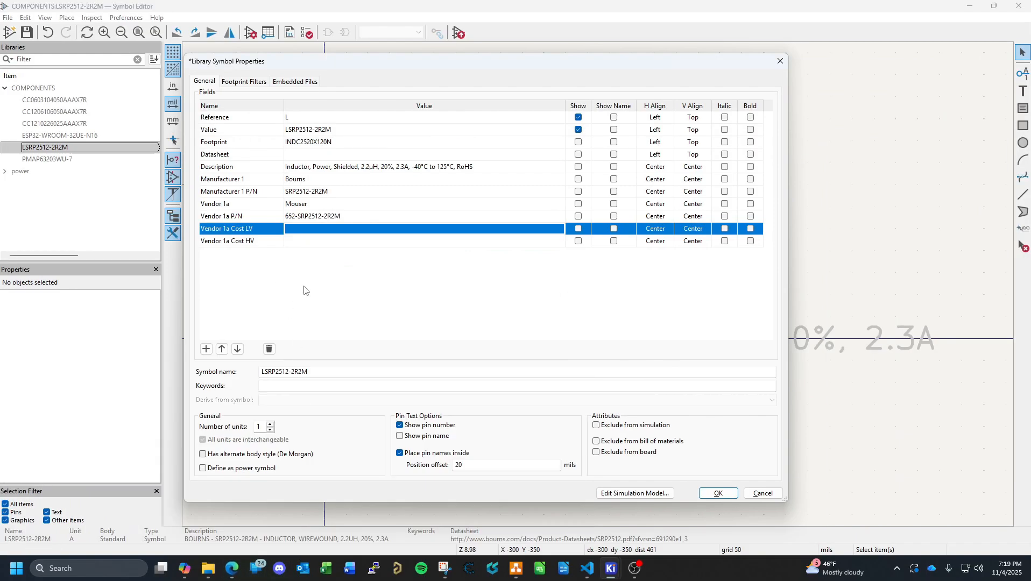
pyautogui.click(321, 229)
pyautogui.write('0.33')
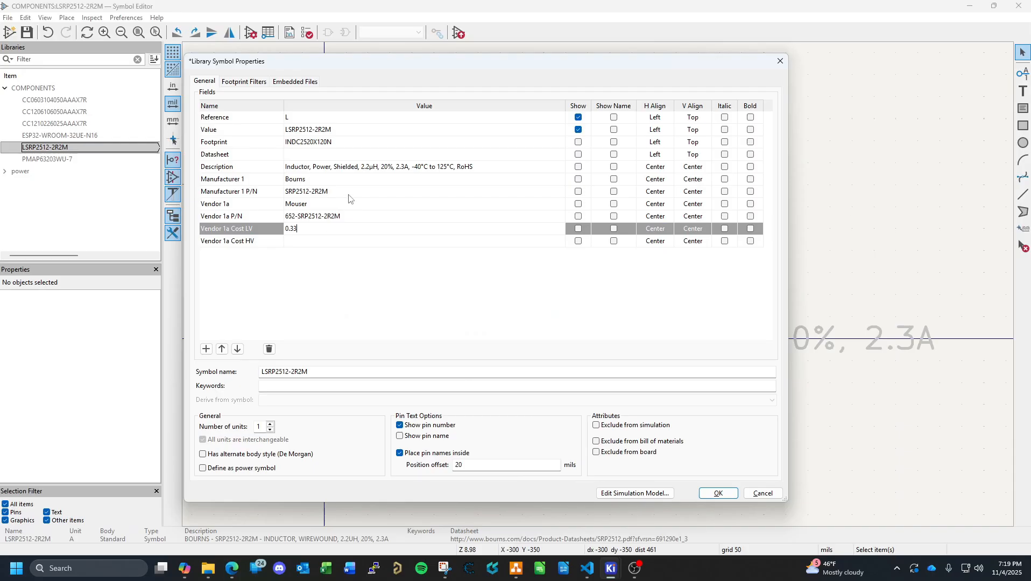
pyautogui.click(326, 245)
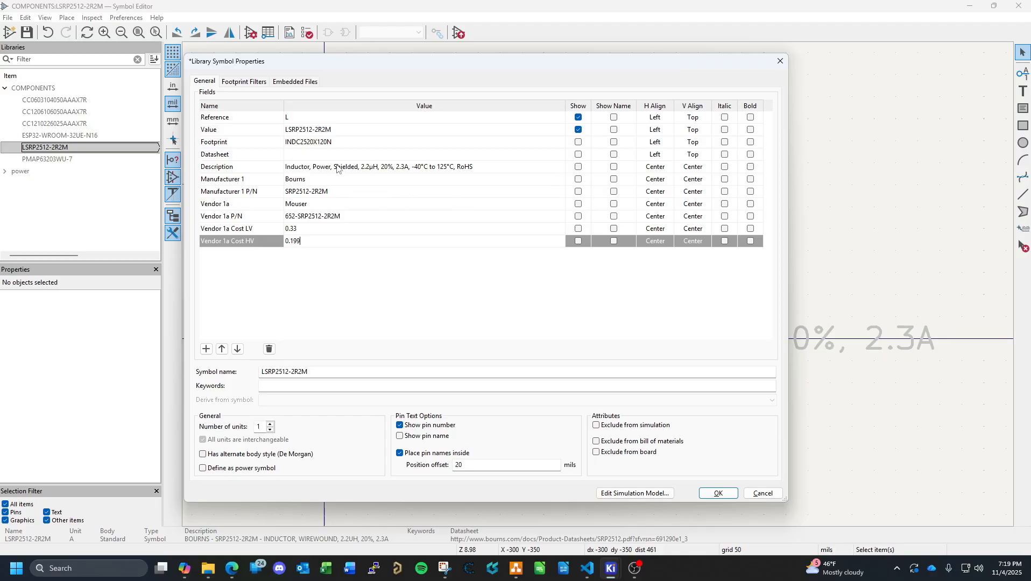
# Assign the IND-1005 footprint from COMPONENTS to the inductor symbol, then accept the properties and save the library.
pyautogui.click(514, 133)
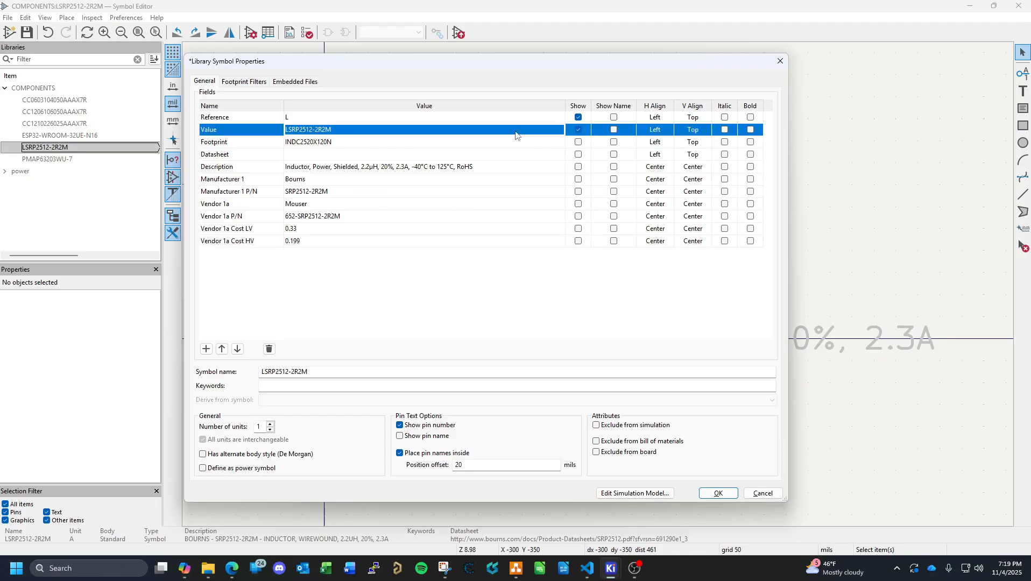
pyautogui.click(511, 143)
pyautogui.click(558, 142)
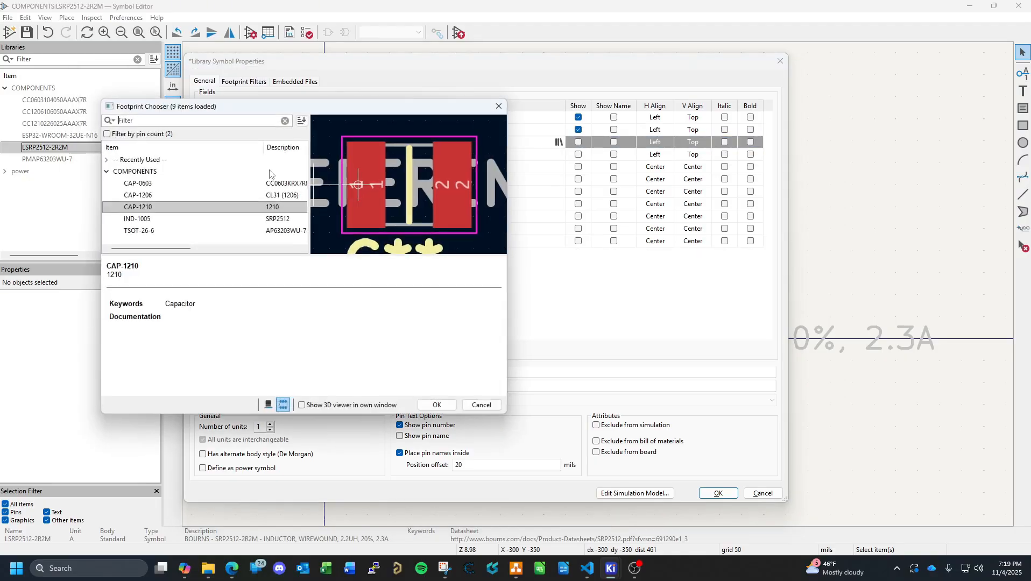
pyautogui.click(133, 220)
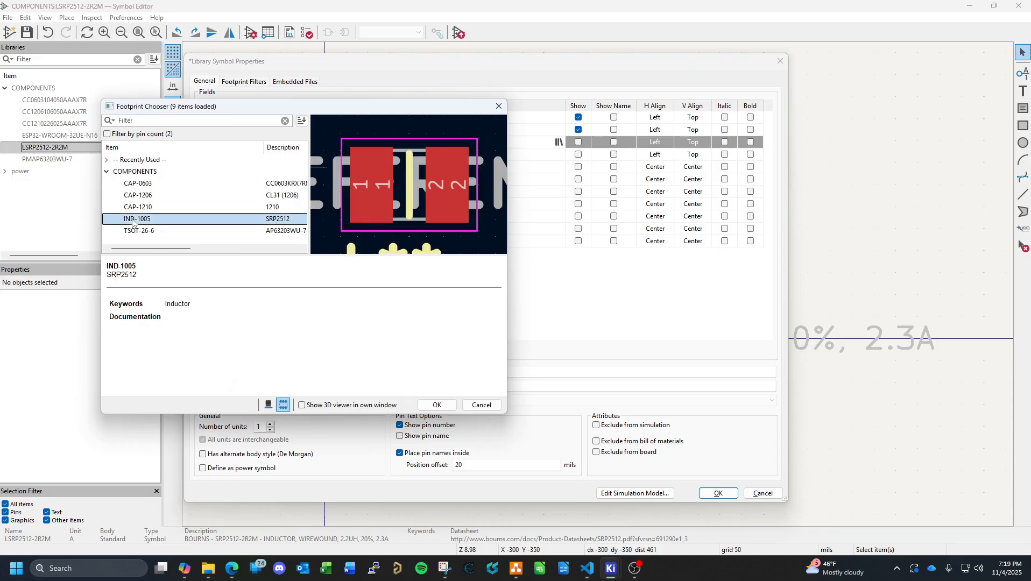
pyautogui.doubleClick(133, 221)
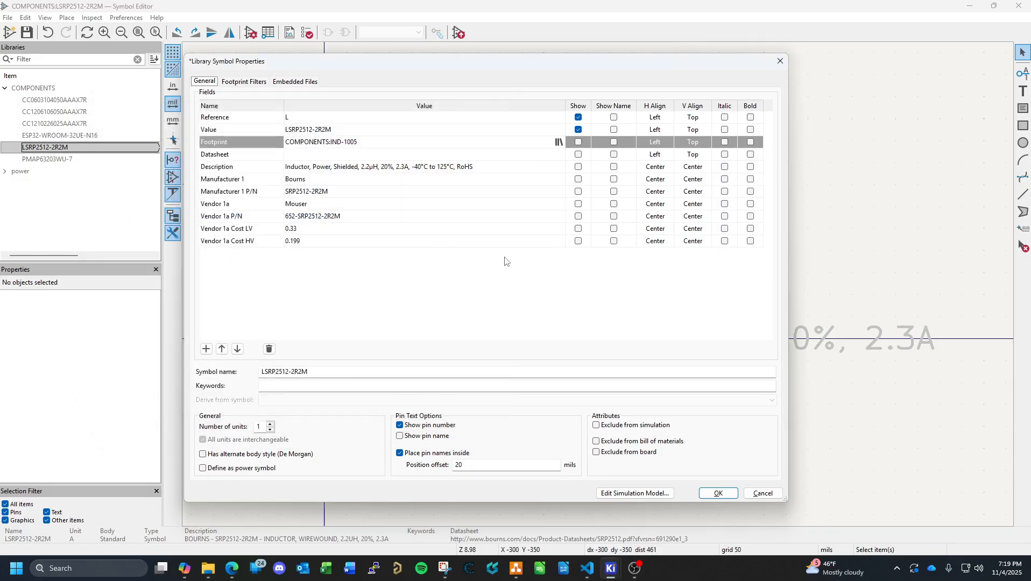
pyautogui.click(718, 494)
pyautogui.click(31, 36)
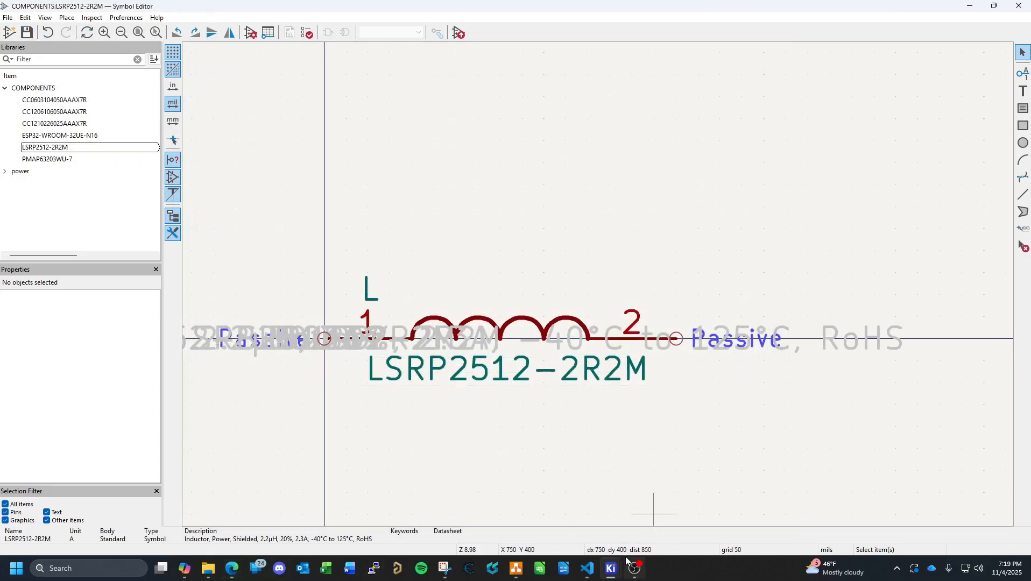
# Place the LSRP2512-2R2M inductor in the schematic between C3 and C4, in line with C3 and close to it.
pyautogui.moveTo(614, 573)
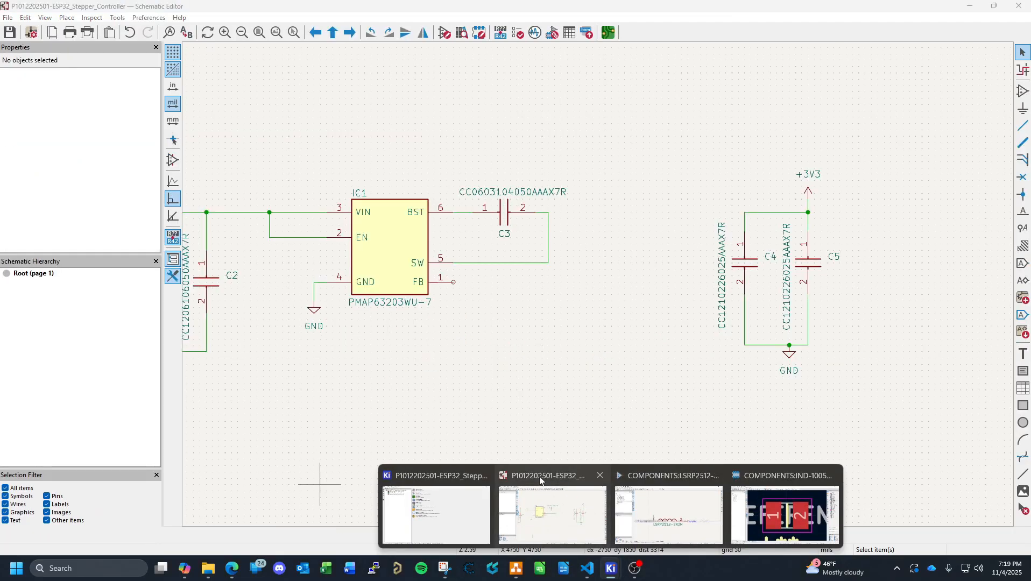
pyautogui.click(541, 481)
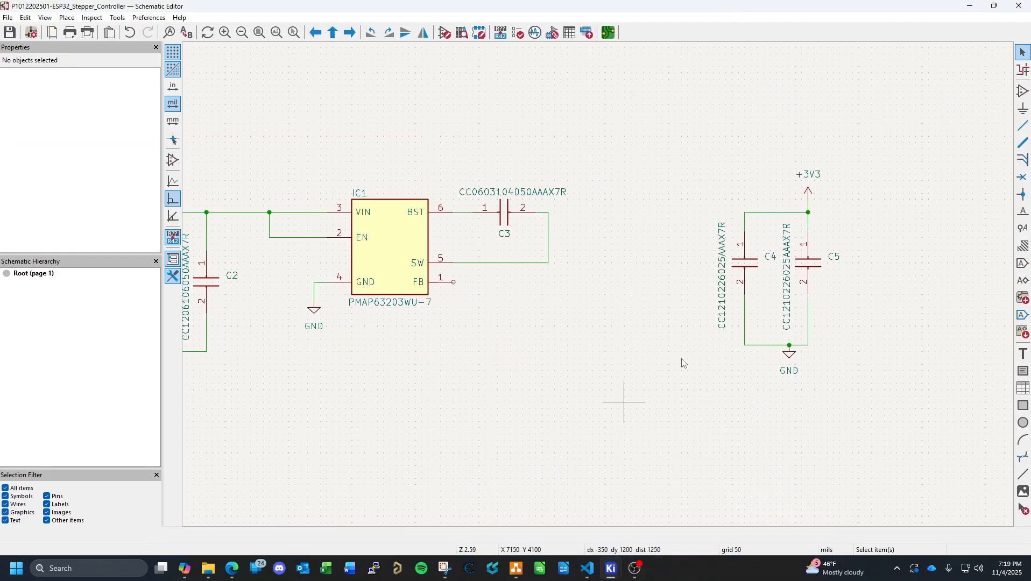
pyautogui.click(1022, 92)
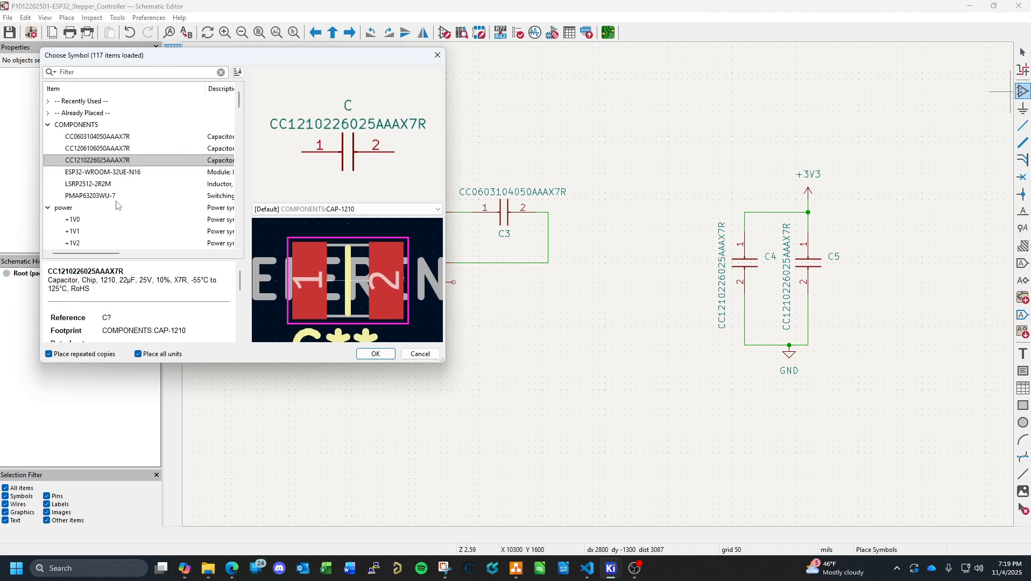
pyautogui.click(91, 185)
pyautogui.doubleClick(93, 184)
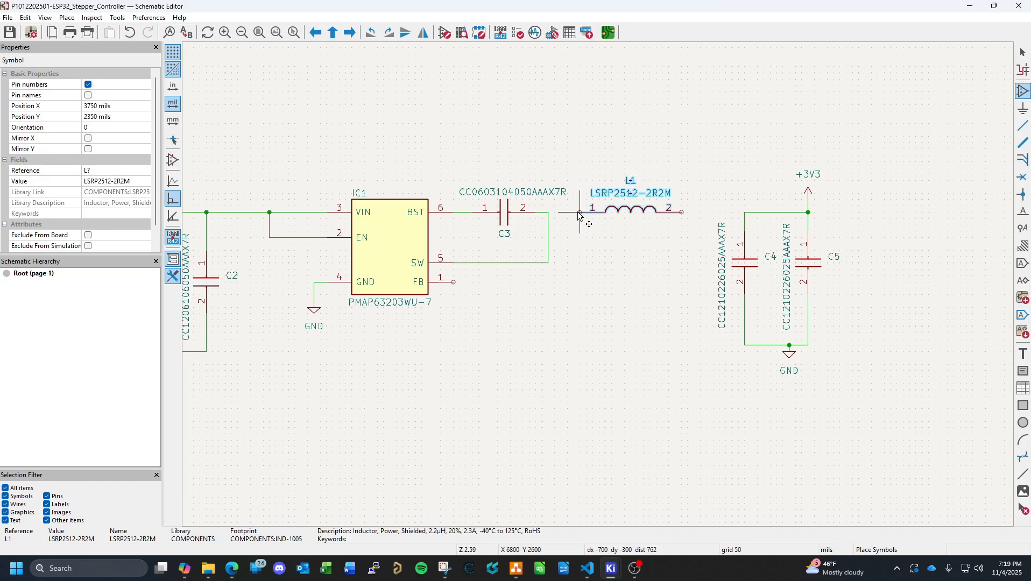
pyautogui.click(586, 214)
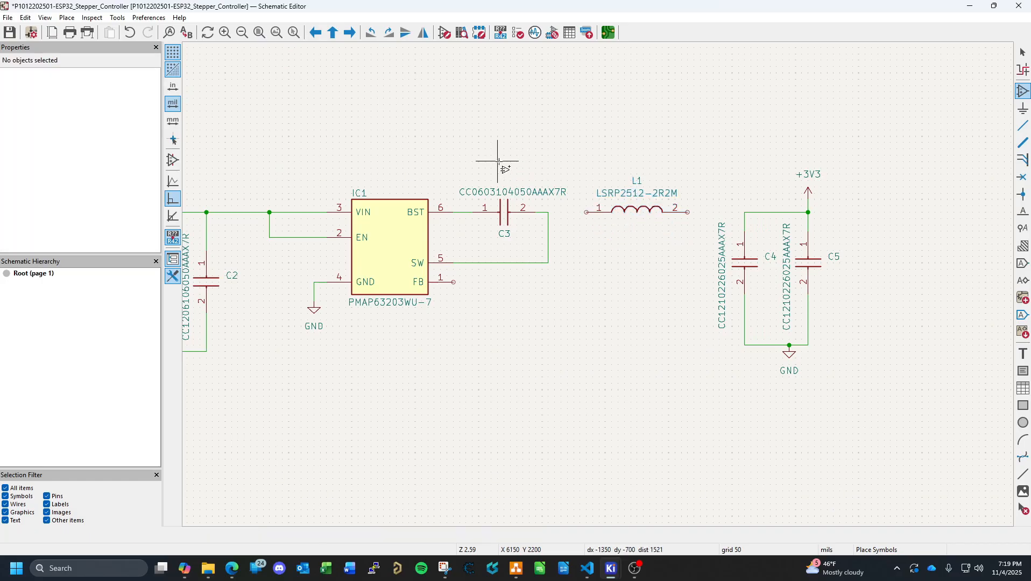
pyautogui.press('Escape')
pyautogui.click(643, 211)
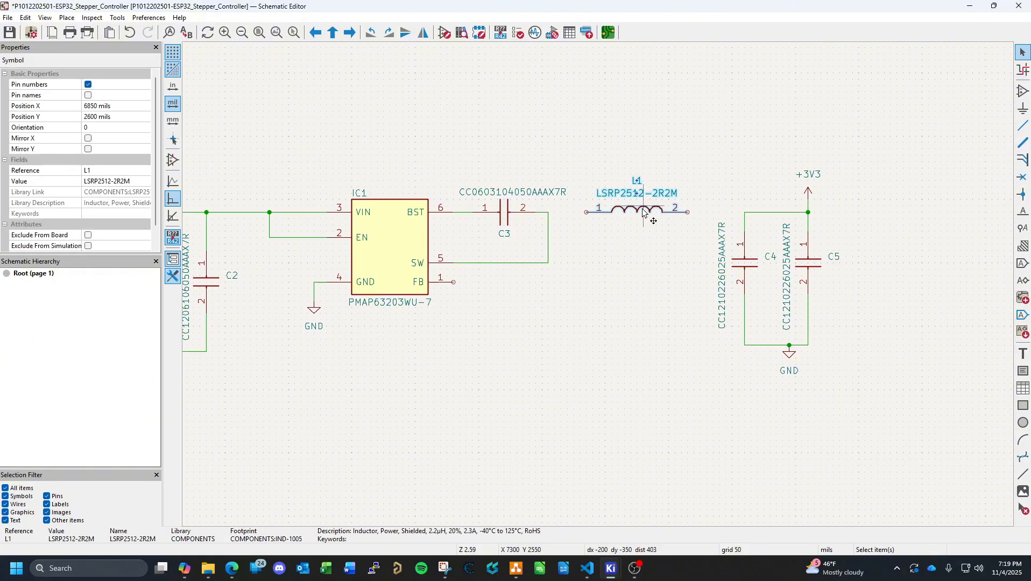
pyautogui.moveTo(643, 212); pyautogui.dragTo(562, 221)
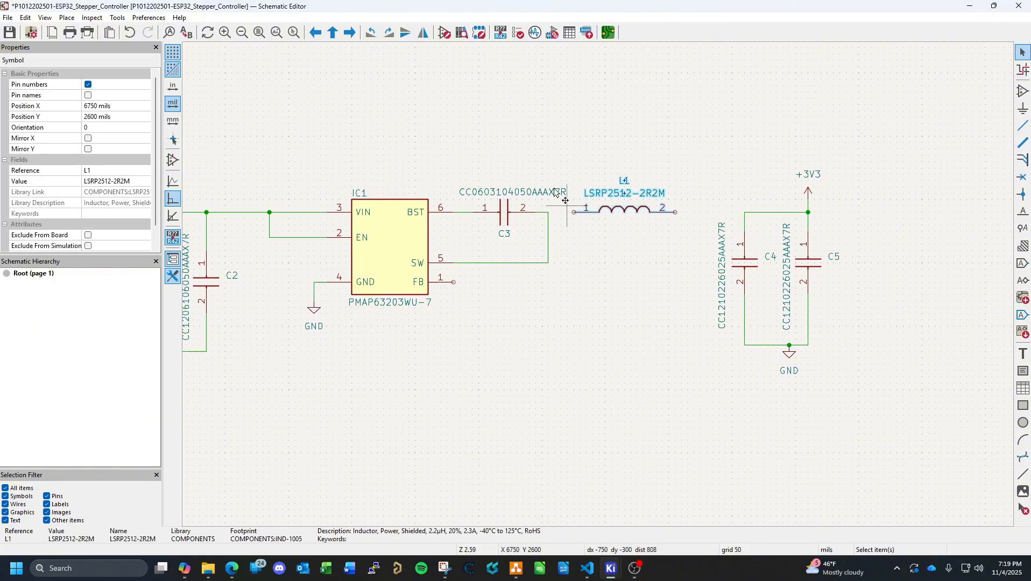
# Wire inductor pin 1 to the junction of C3 and SW, and pin 2 to the +3V3 line at C4.
pyautogui.click(1023, 125)
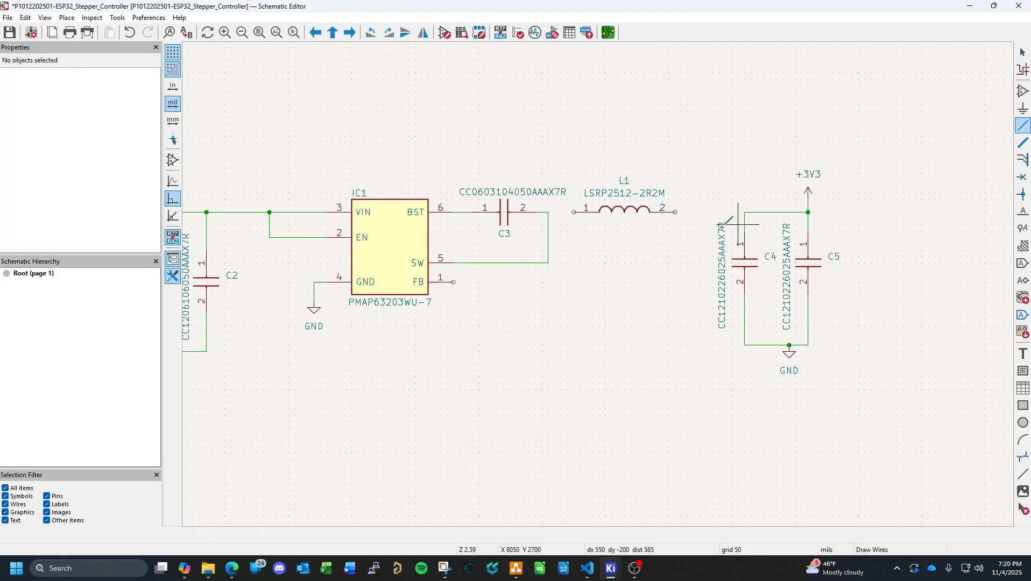
pyautogui.click(548, 211)
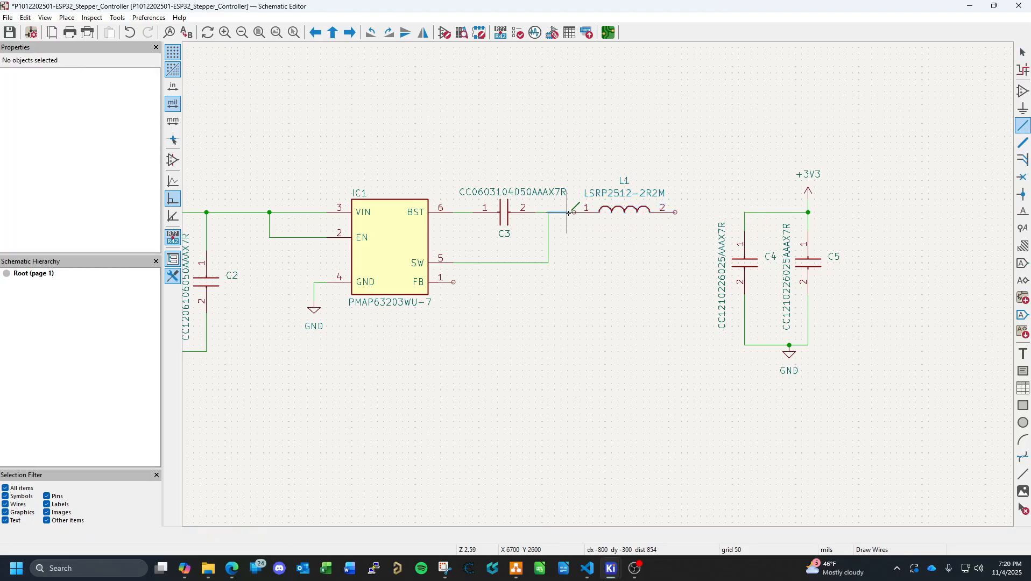
pyautogui.click(586, 212)
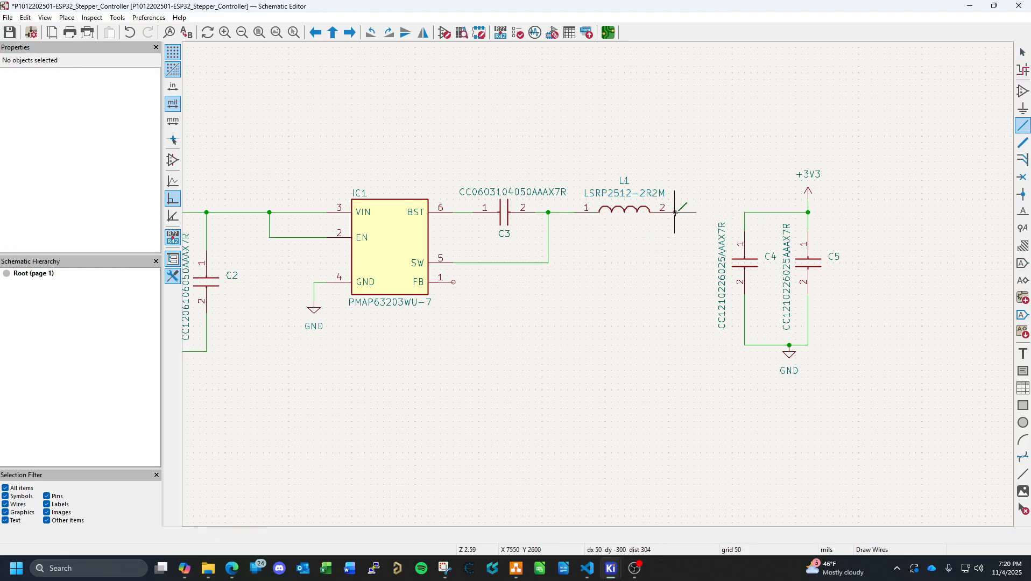
pyautogui.click(675, 212)
pyautogui.click(744, 212)
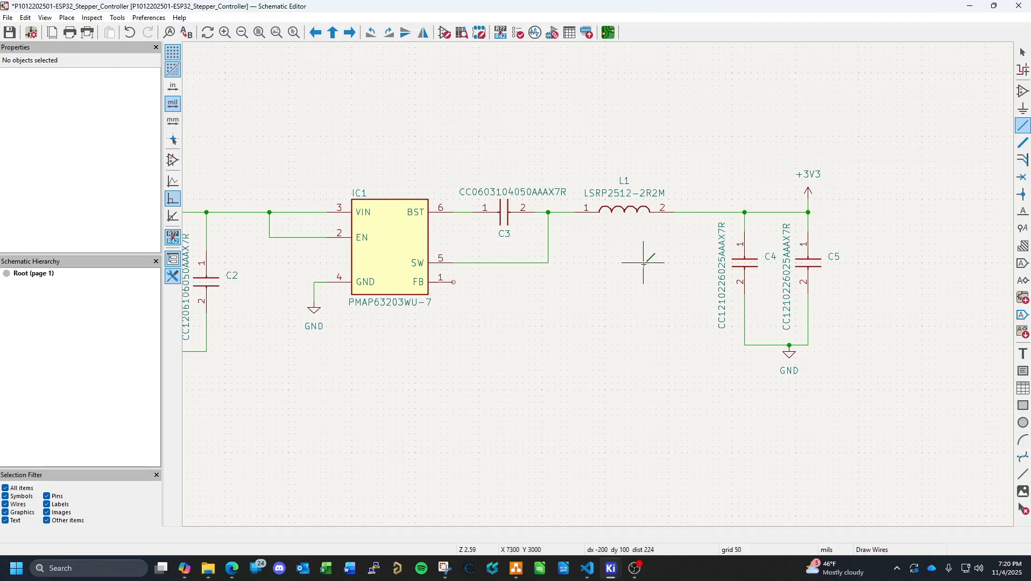
# Wire the regulator's FB pin to the output line between L1 and C4.
pyautogui.click(687, 212)
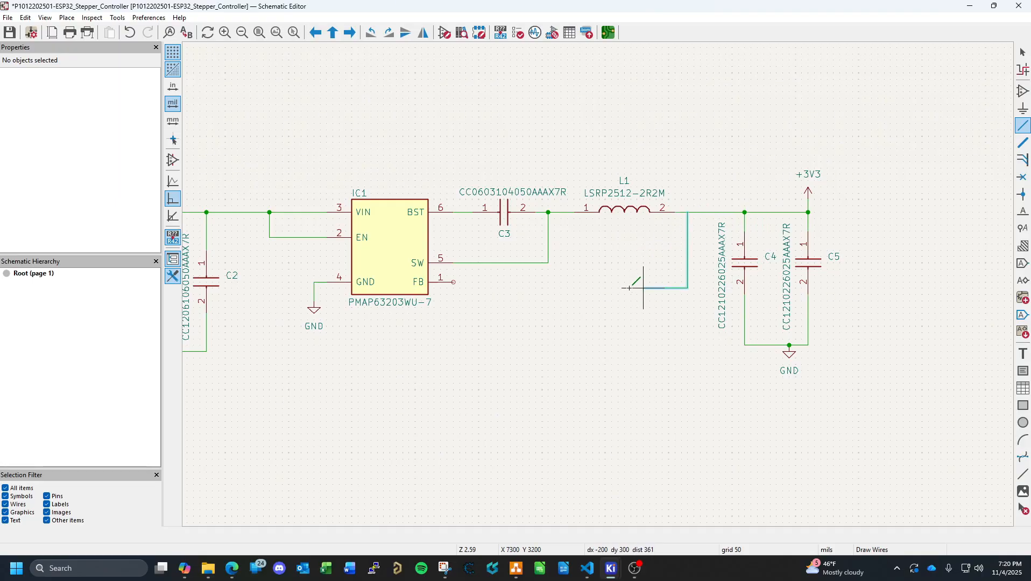
pyautogui.click(454, 281)
pyautogui.press('Escape')
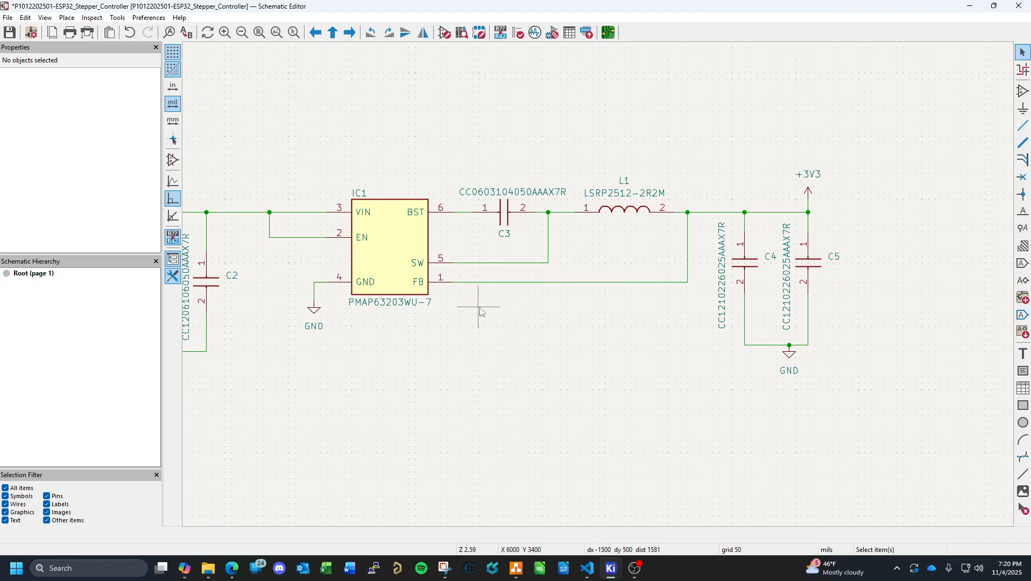
pyautogui.keyDown('shift'); pyautogui.hscroll(3, 542, 318); pyautogui.keyUp('shift')
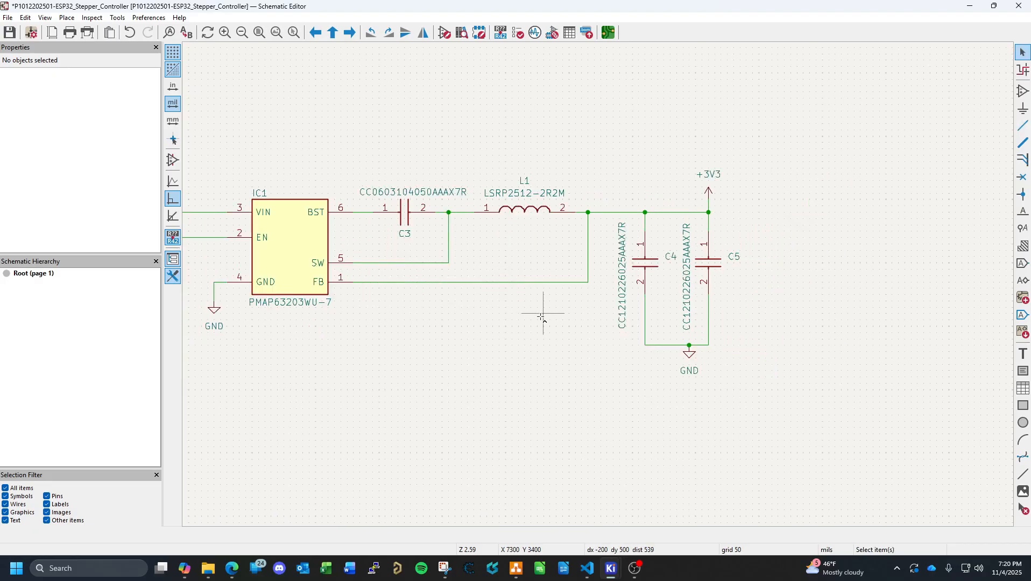
pyautogui.scroll(-3, 542, 318)
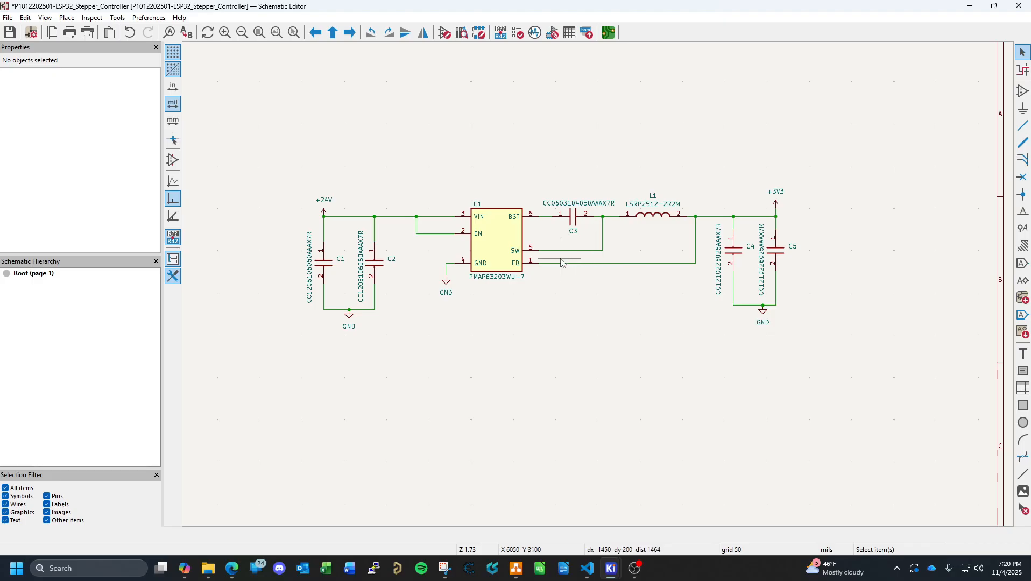
pyautogui.click(612, 217)
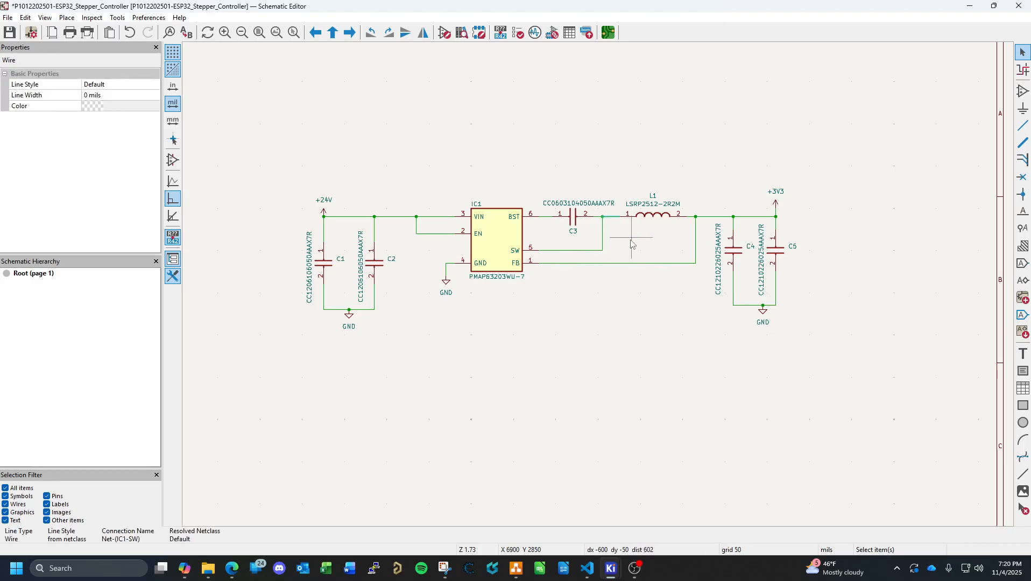
# Delete the wire between the C3/SW junction and inductor L1's pin 1, and redraw it.
pyautogui.press('Delete')
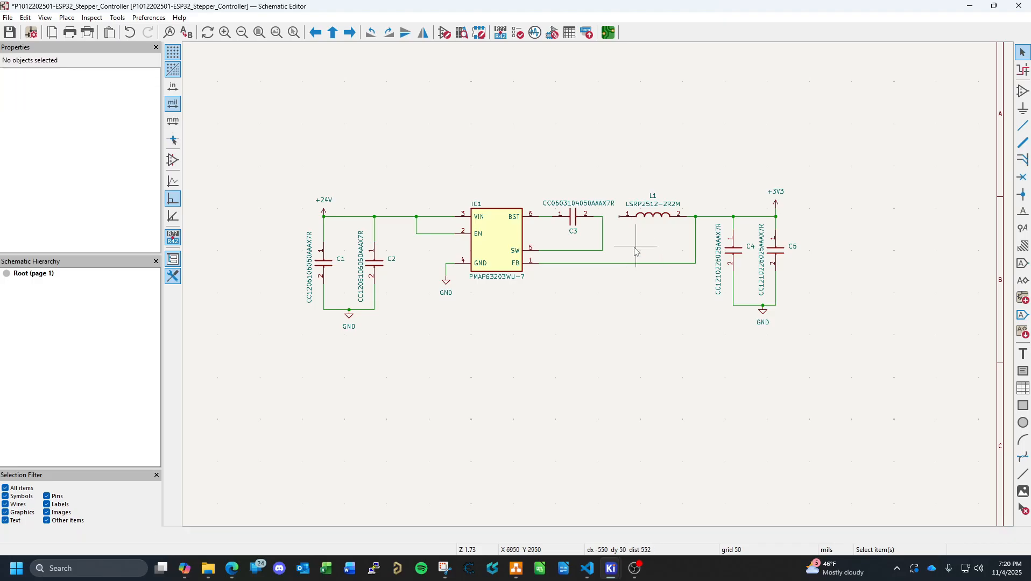
pyautogui.click(1024, 127)
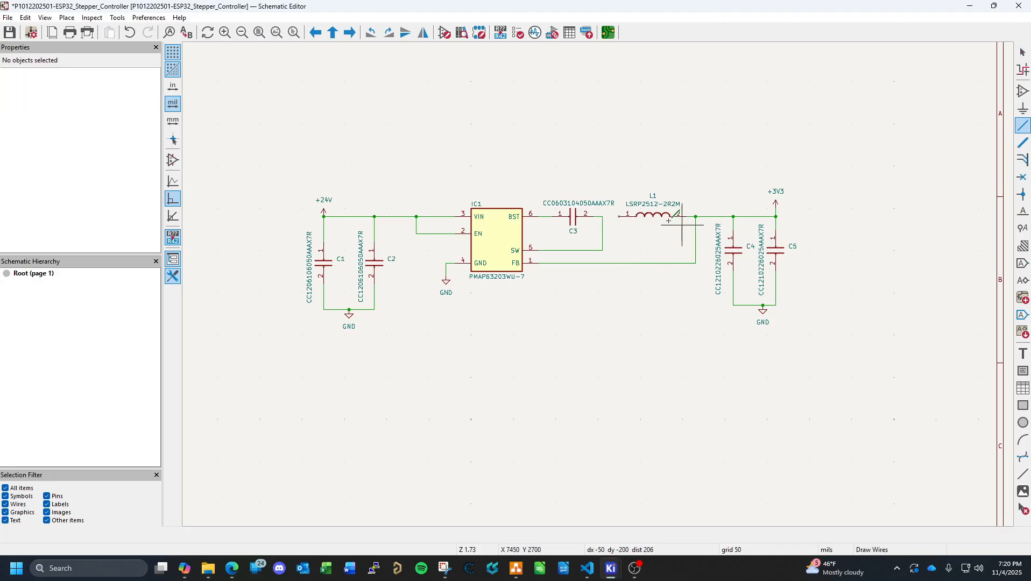
pyautogui.click(602, 217)
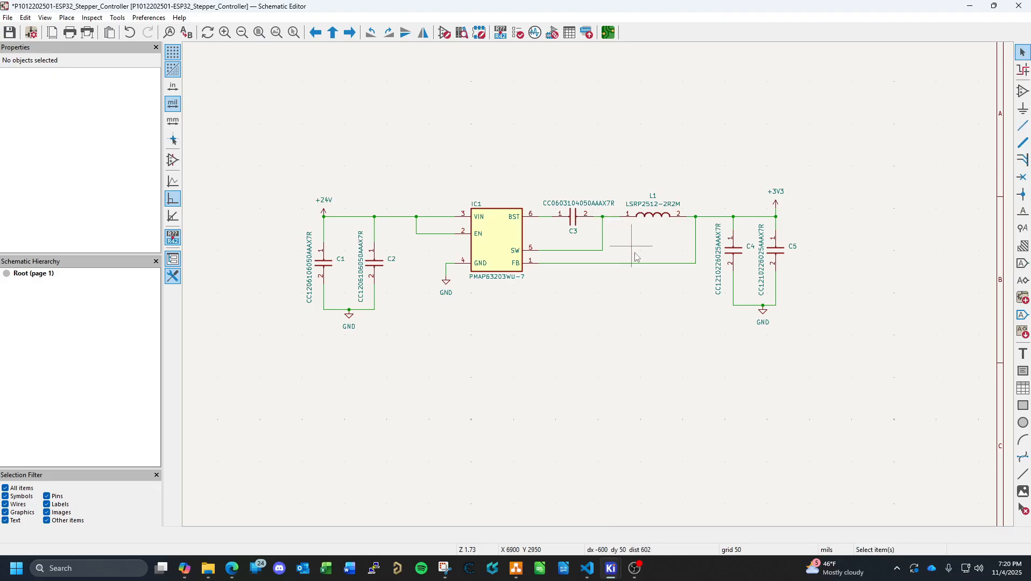
pyautogui.press('Escape')
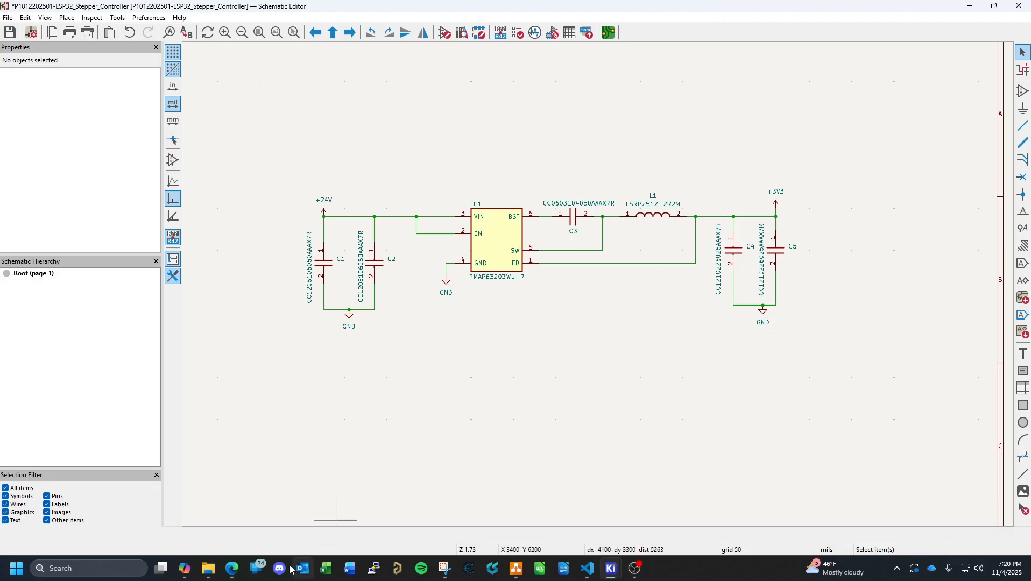
# Switch to the browser to check the datasheet's AP63203/AP63205 typical application circuit, and return to the schematic.
pyautogui.click(232, 569)
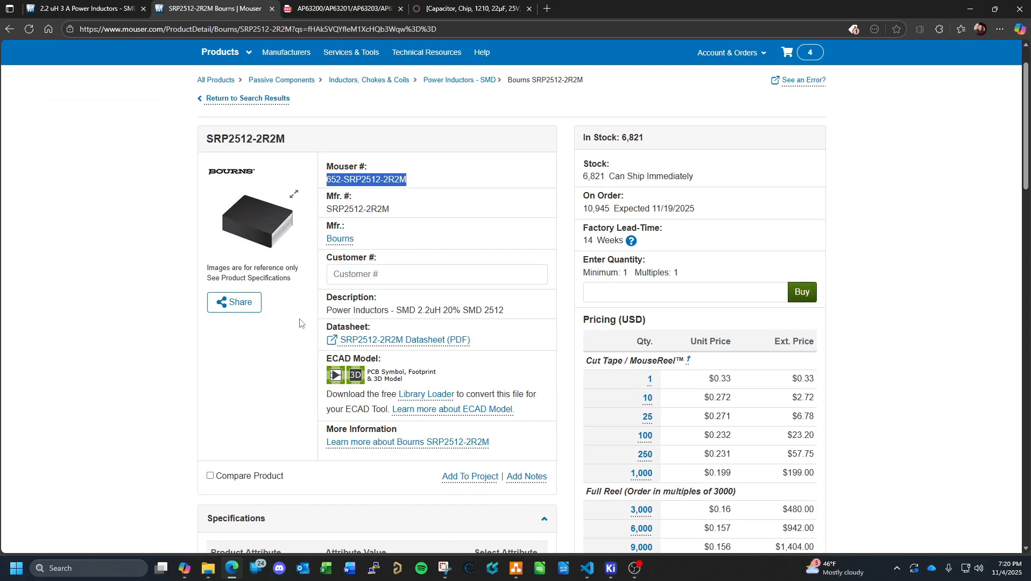
pyautogui.click(339, 8)
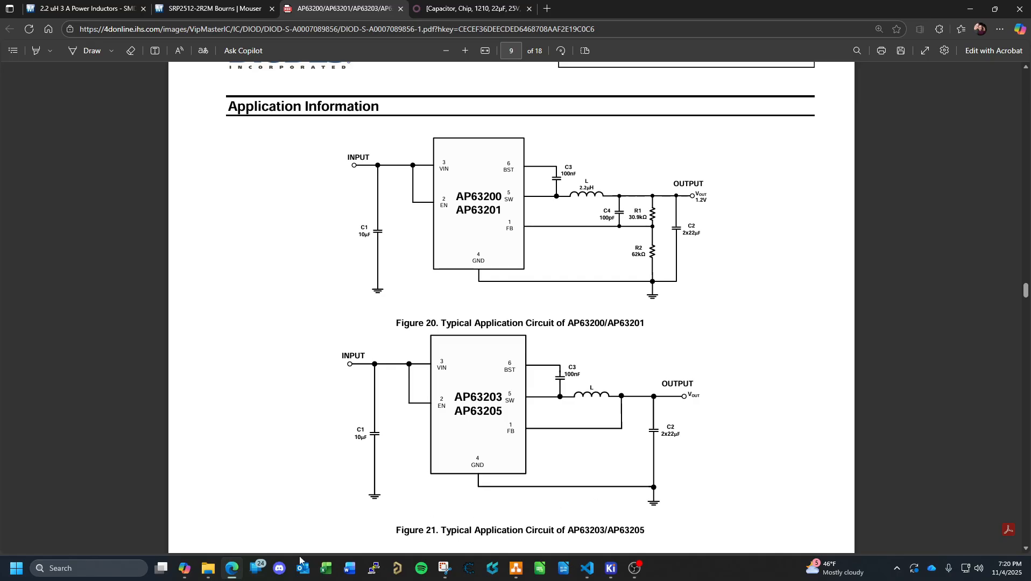
pyautogui.click(232, 568)
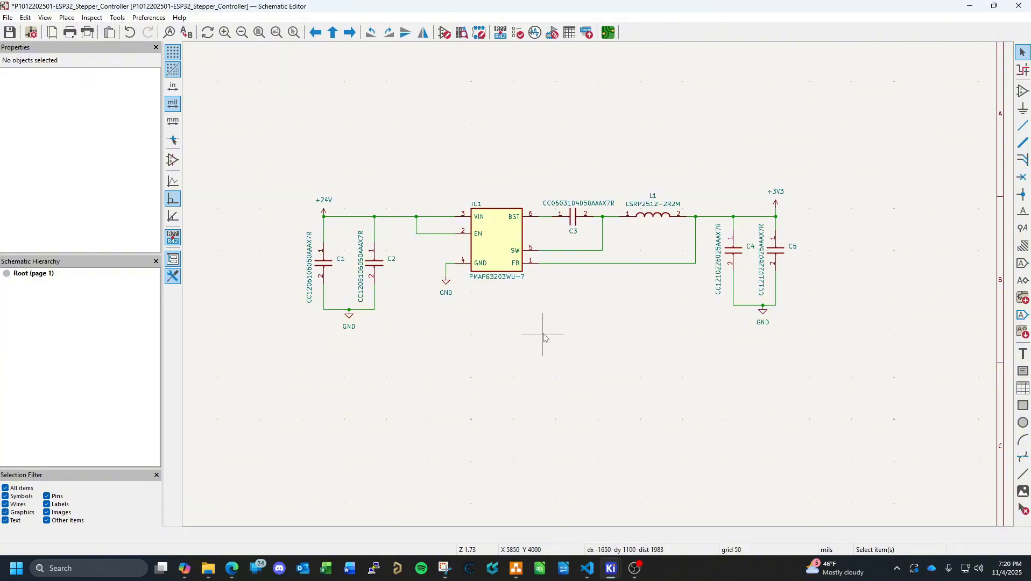
# Move the entire regulator circuit to the upper-left corner of the drawing sheet and save the schematic.
pyautogui.scroll(-3, 552, 334)
pyautogui.scroll(2, 601, 289)
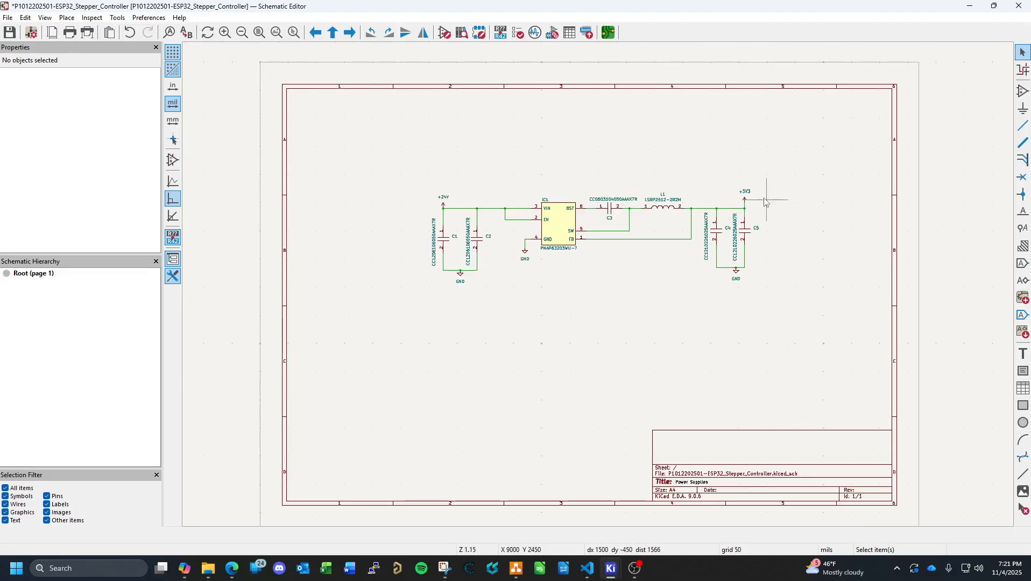
pyautogui.moveTo(770, 170); pyautogui.dragTo(390, 322)
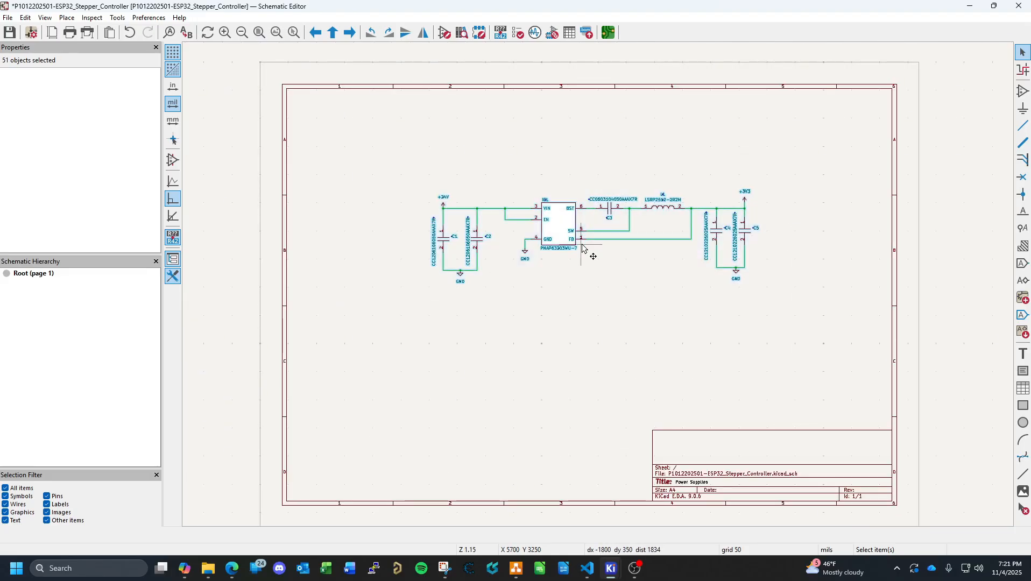
pyautogui.moveTo(565, 233); pyautogui.dragTo(461, 143)
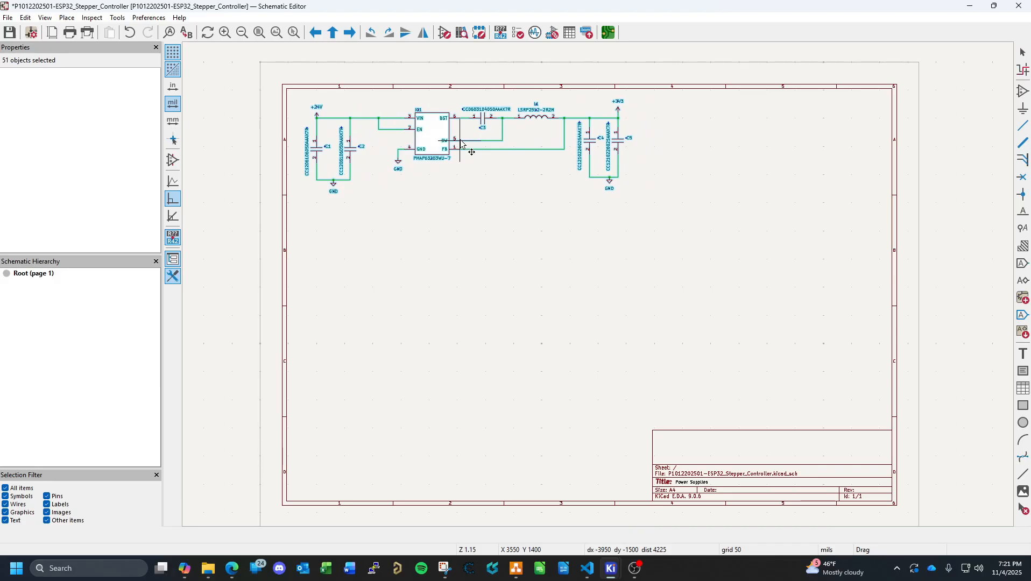
pyautogui.moveTo(462, 144); pyautogui.dragTo(463, 144)
pyautogui.click(552, 234)
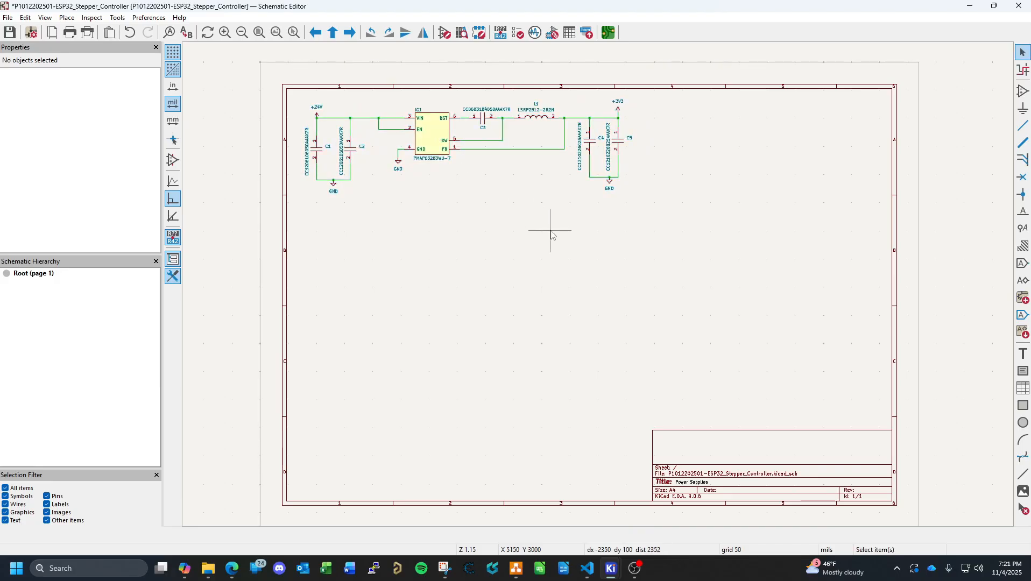
pyautogui.hotkey('ctrl', 's')
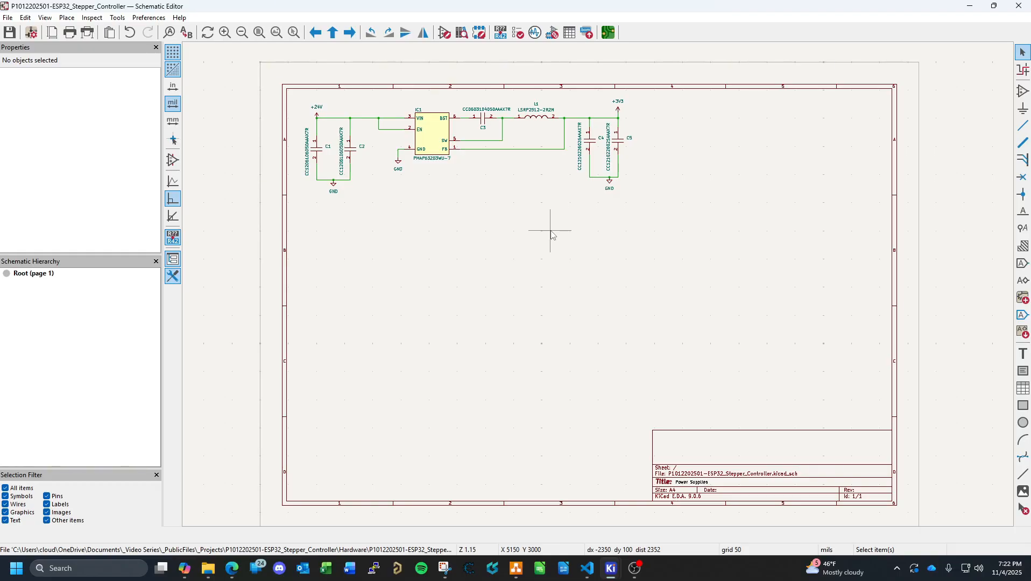
# Draw a text box about 1150 by 600 mils below IC1 and begin its text with "3.3V Supply,".
pyautogui.scroll(5, 432, 125)
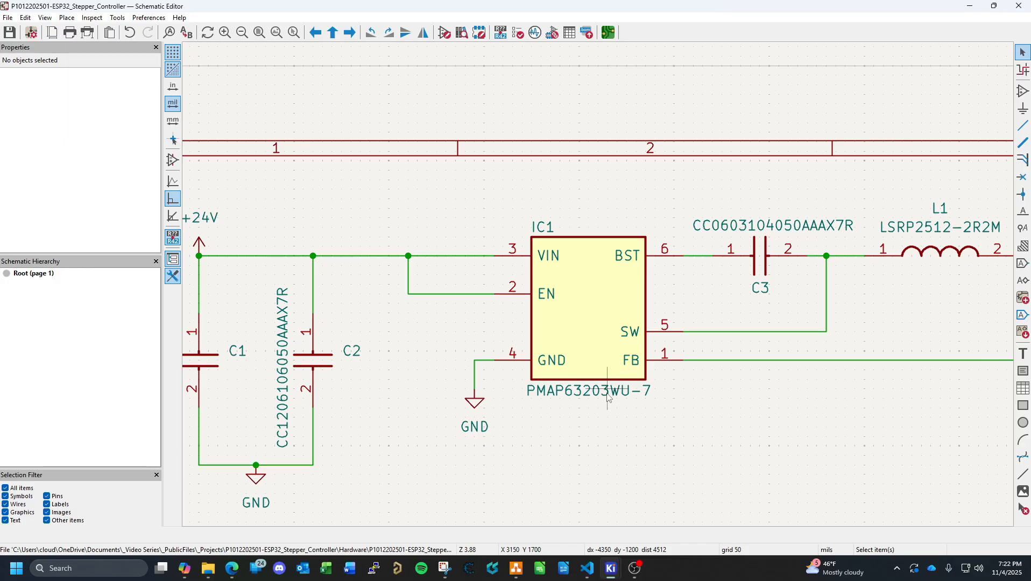
pyautogui.scroll(-1, 607, 396)
pyautogui.scroll(-1, 601, 289)
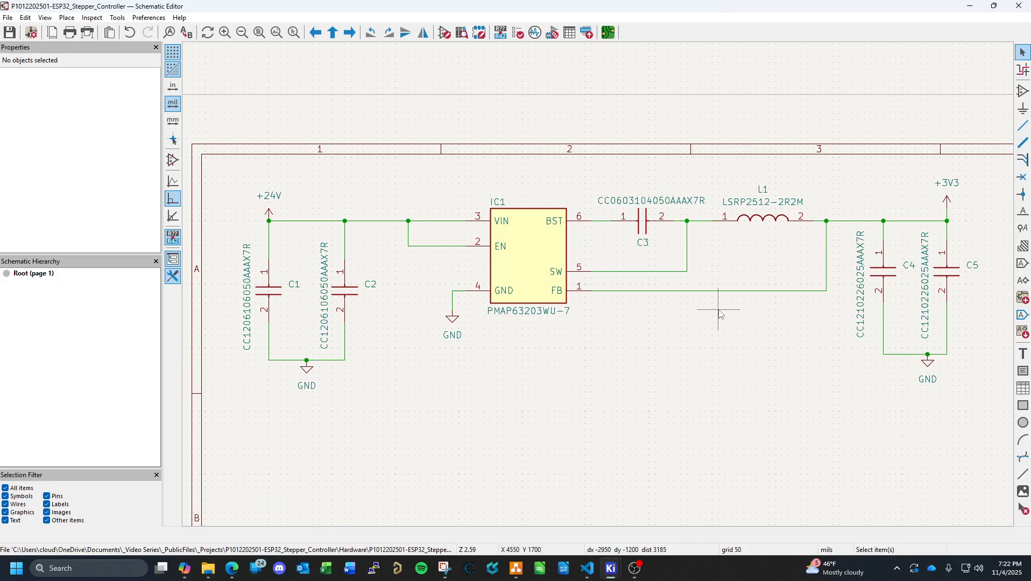
pyautogui.scroll(-1, 601, 290)
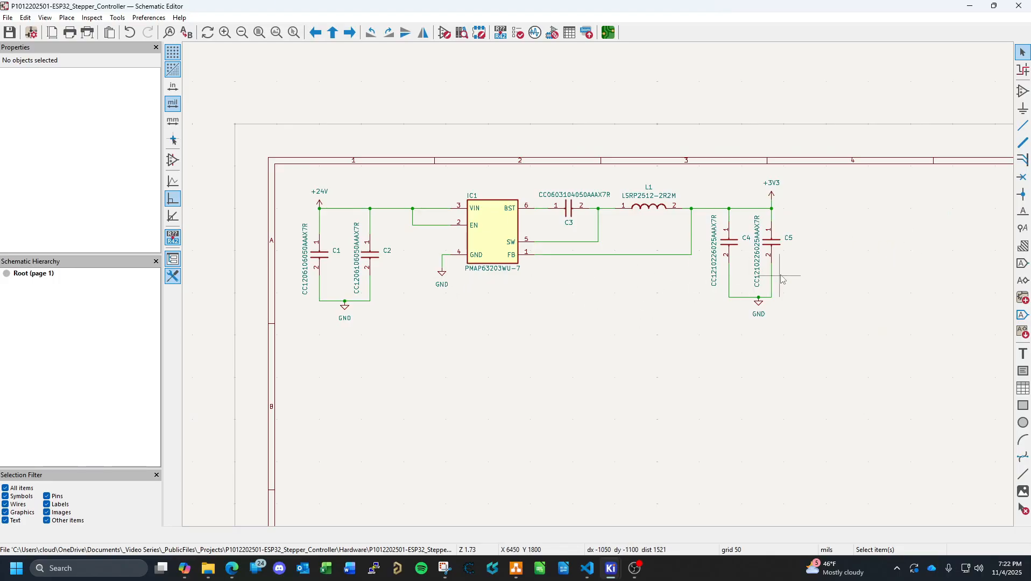
pyautogui.click(1024, 371)
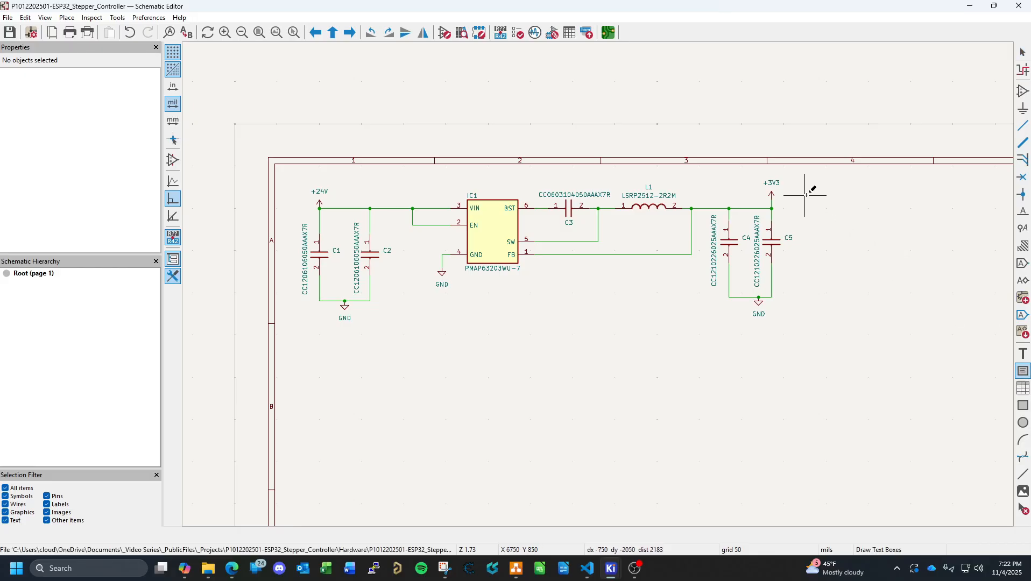
pyautogui.click(484, 290)
pyautogui.press('Escape')
pyautogui.click(492, 289)
pyautogui.moveTo(549, 307); pyautogui.dragTo(590, 335)
pyautogui.click(590, 335)
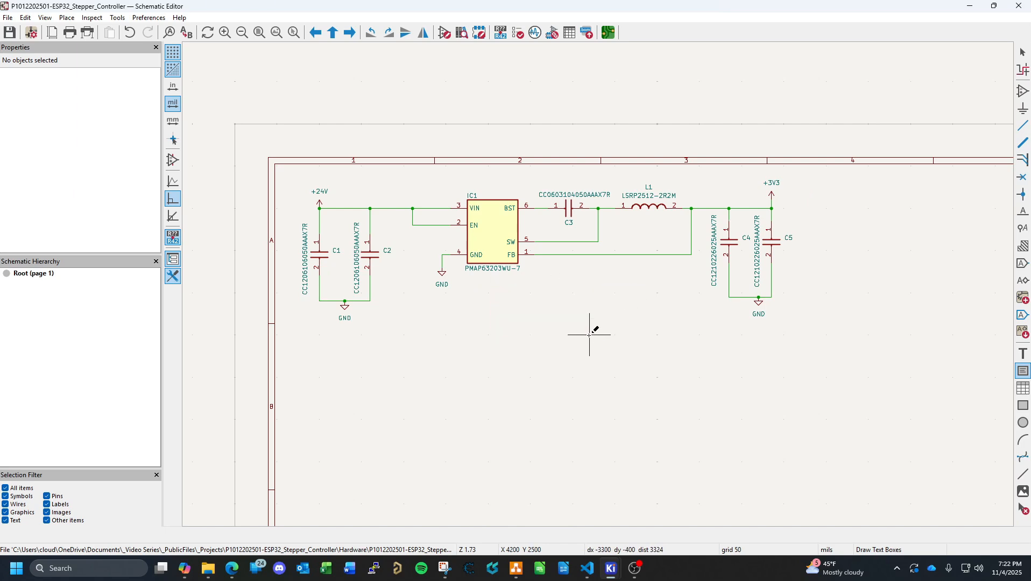
pyautogui.click(493, 284)
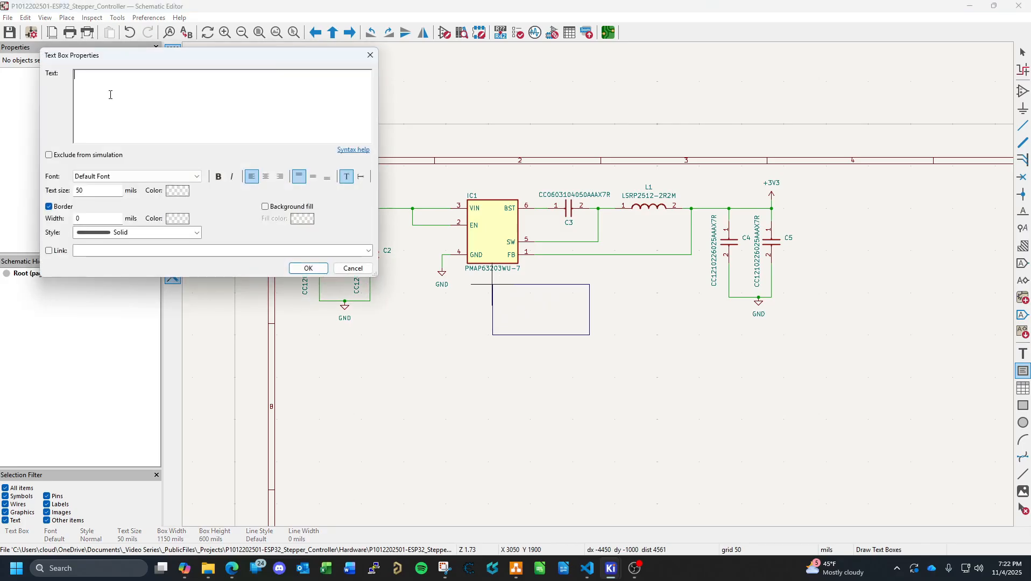
pyautogui.write('3.3V Supply,')
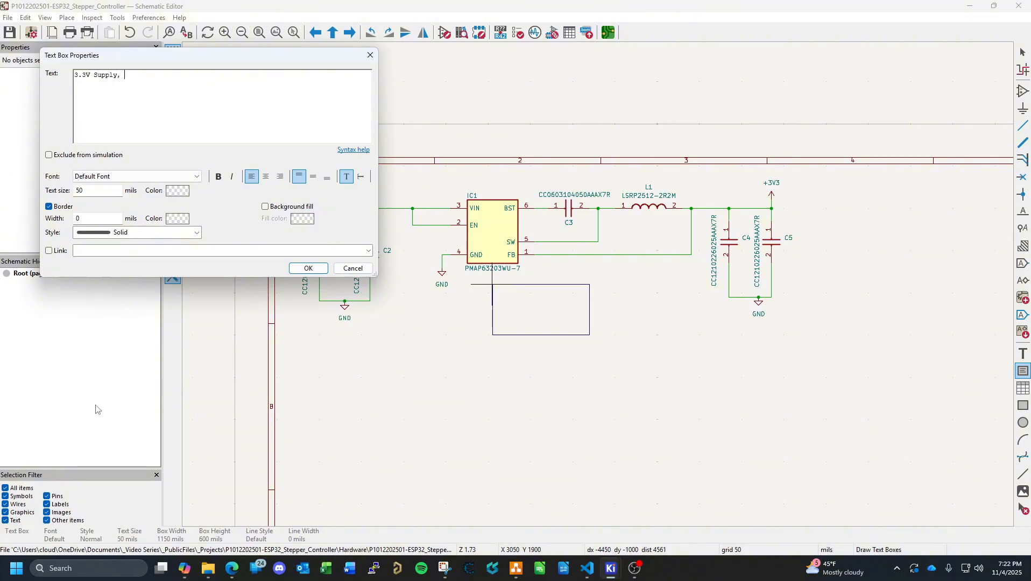
# Look up the regulator's input voltage range and output current on the first datasheet page in the browser, and return to the text box properties.
pyautogui.click(231, 568)
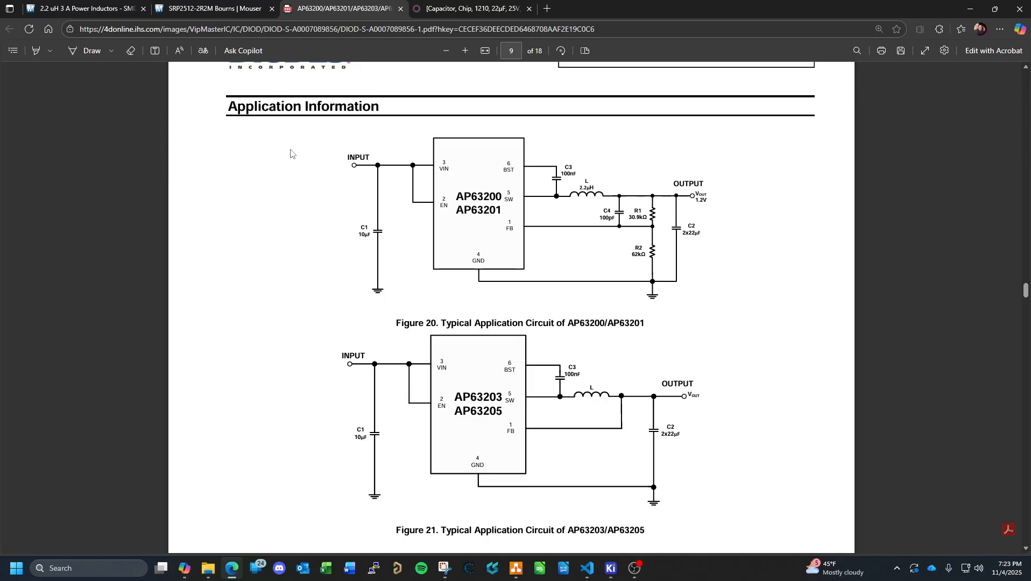
pyautogui.click(104, 9)
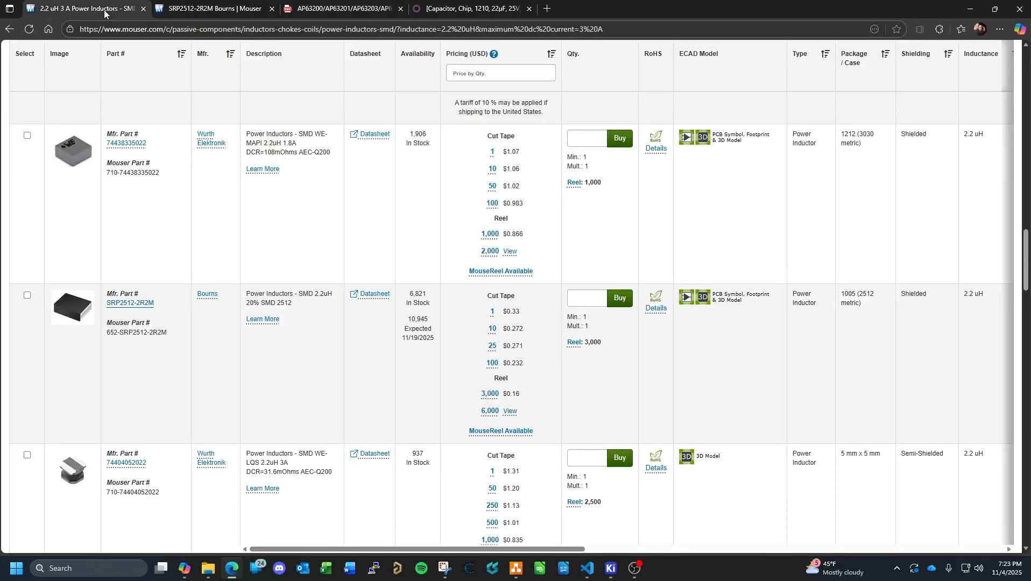
pyautogui.click(320, 9)
pyautogui.moveTo(1021, 290); pyautogui.dragTo(1024, 75)
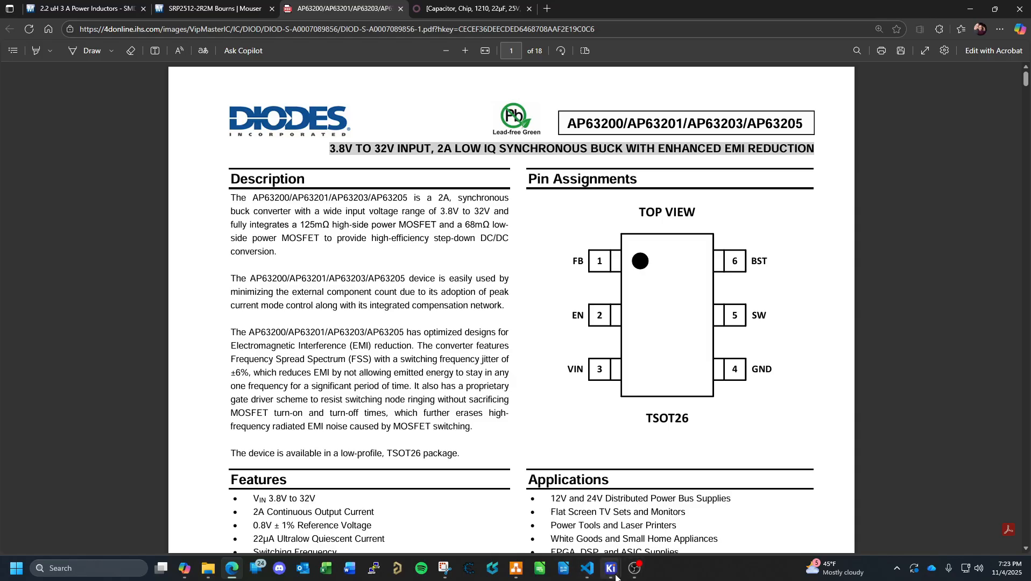
pyautogui.moveTo(612, 569)
pyautogui.click(552, 482)
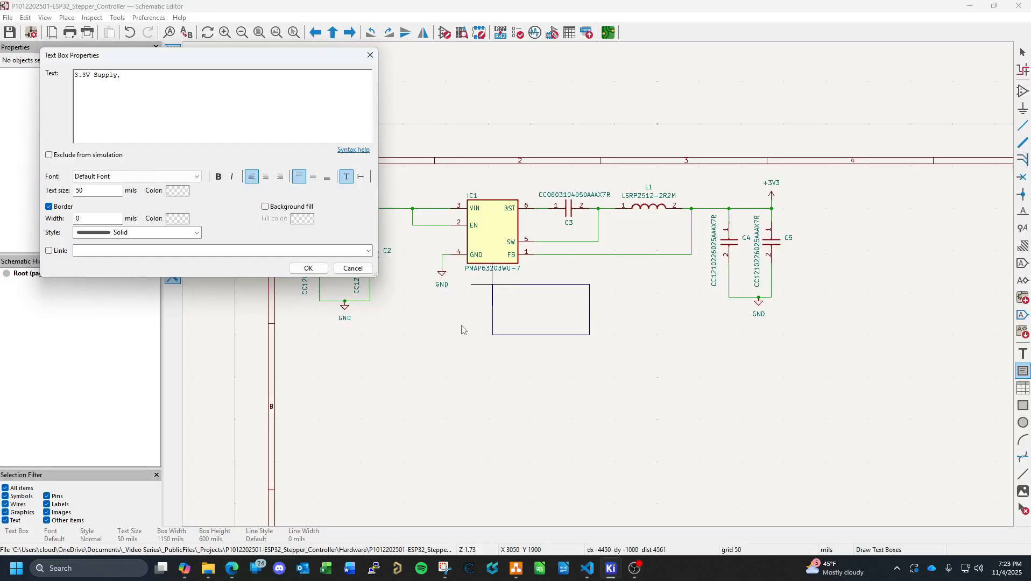
# Complete the text box text with "3.8V to 32V Input, 2A Output", accept it and leave the text box tool.
pyautogui.write('3.8V to 32V Input,')
pyautogui.write('2')
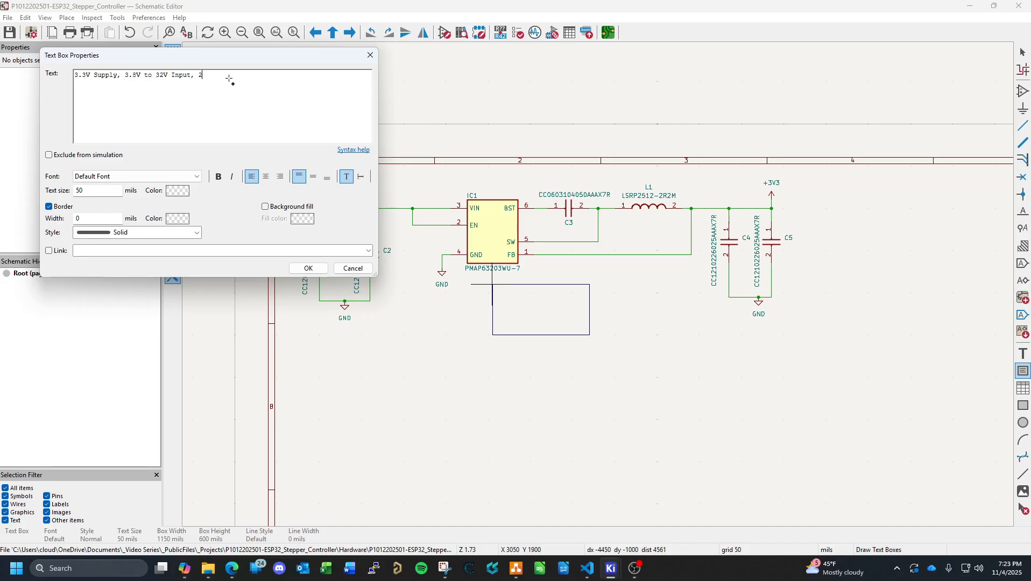
pyautogui.write('A Output')
pyautogui.click(309, 268)
pyautogui.click(631, 322)
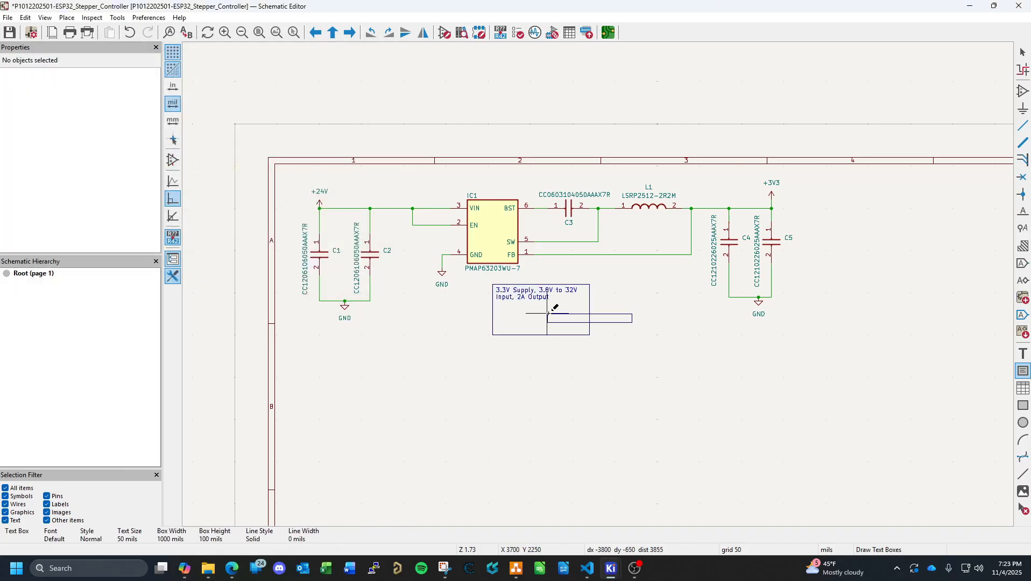
pyautogui.click(547, 314)
pyautogui.press('Escape')
pyautogui.press('Escape')
# Shrink the supply text box to fit its two lines, place it directly above IC1 and save the schematic.
pyautogui.click(584, 330)
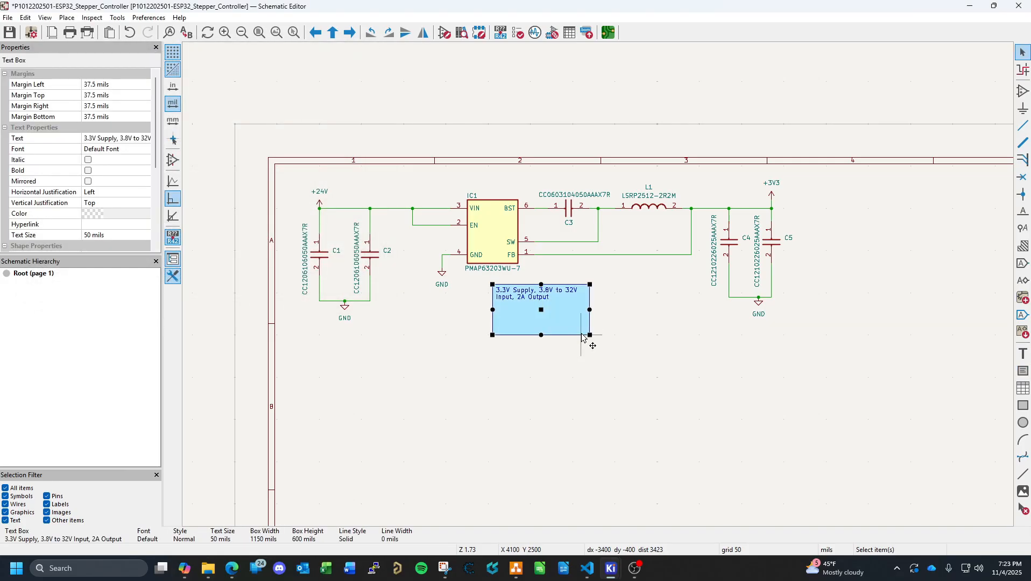
pyautogui.moveTo(541, 335); pyautogui.dragTo(538, 190)
pyautogui.click(573, 340)
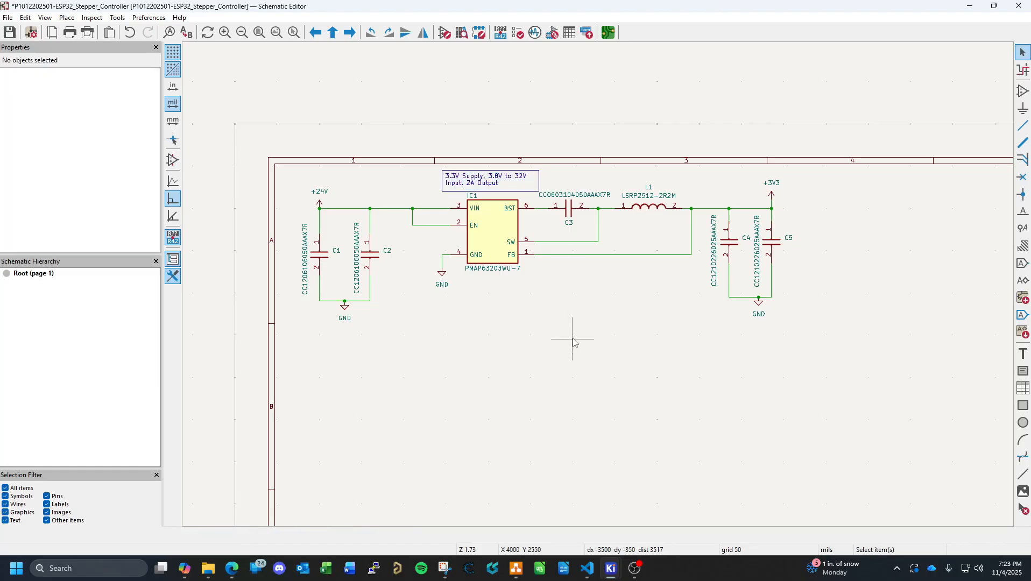
pyautogui.hotkey('ctrl', 's')
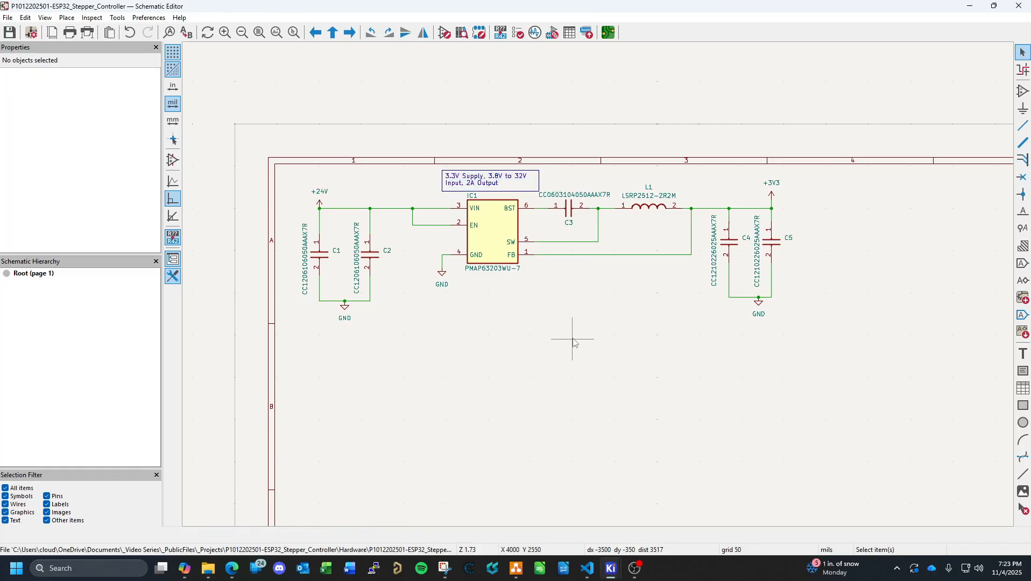